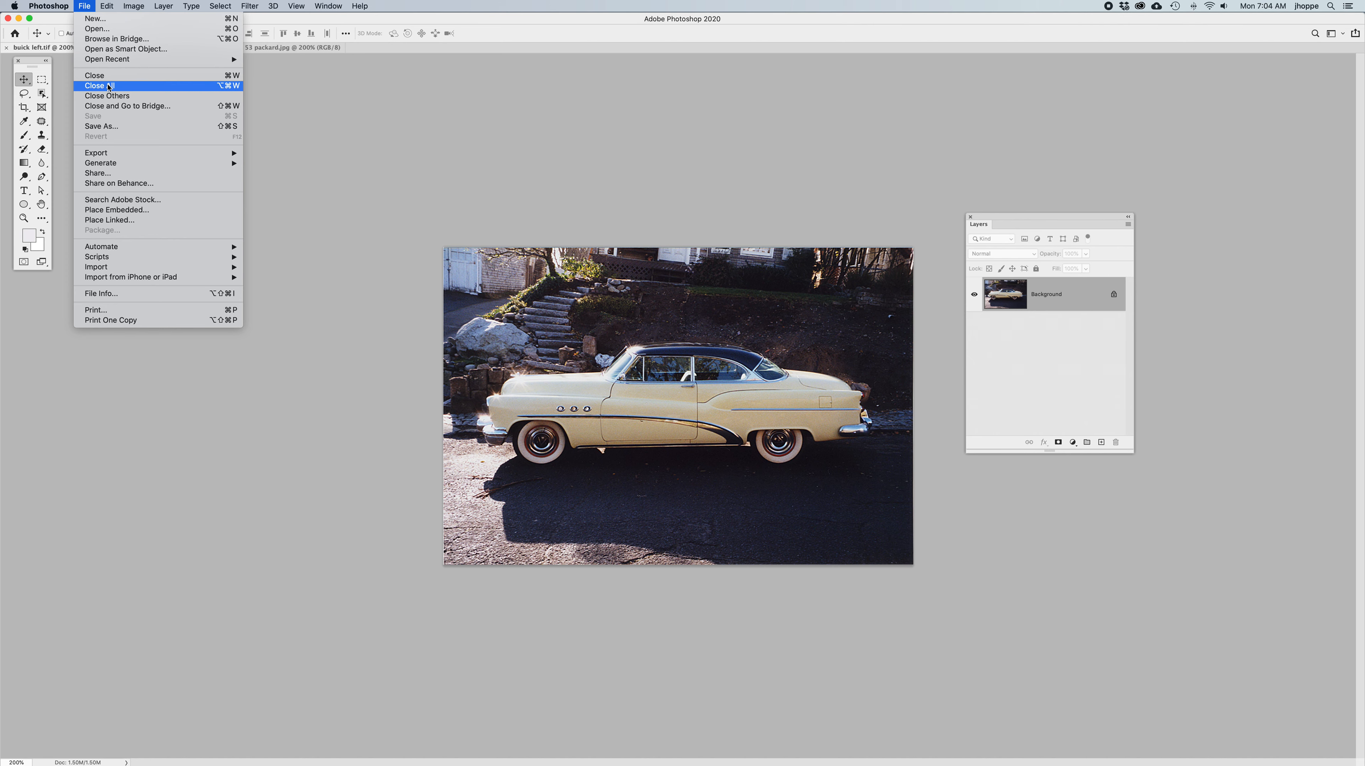
Close all open images and open all seven PSD files from the Layer Sandwich folder.
left_click(107, 87)
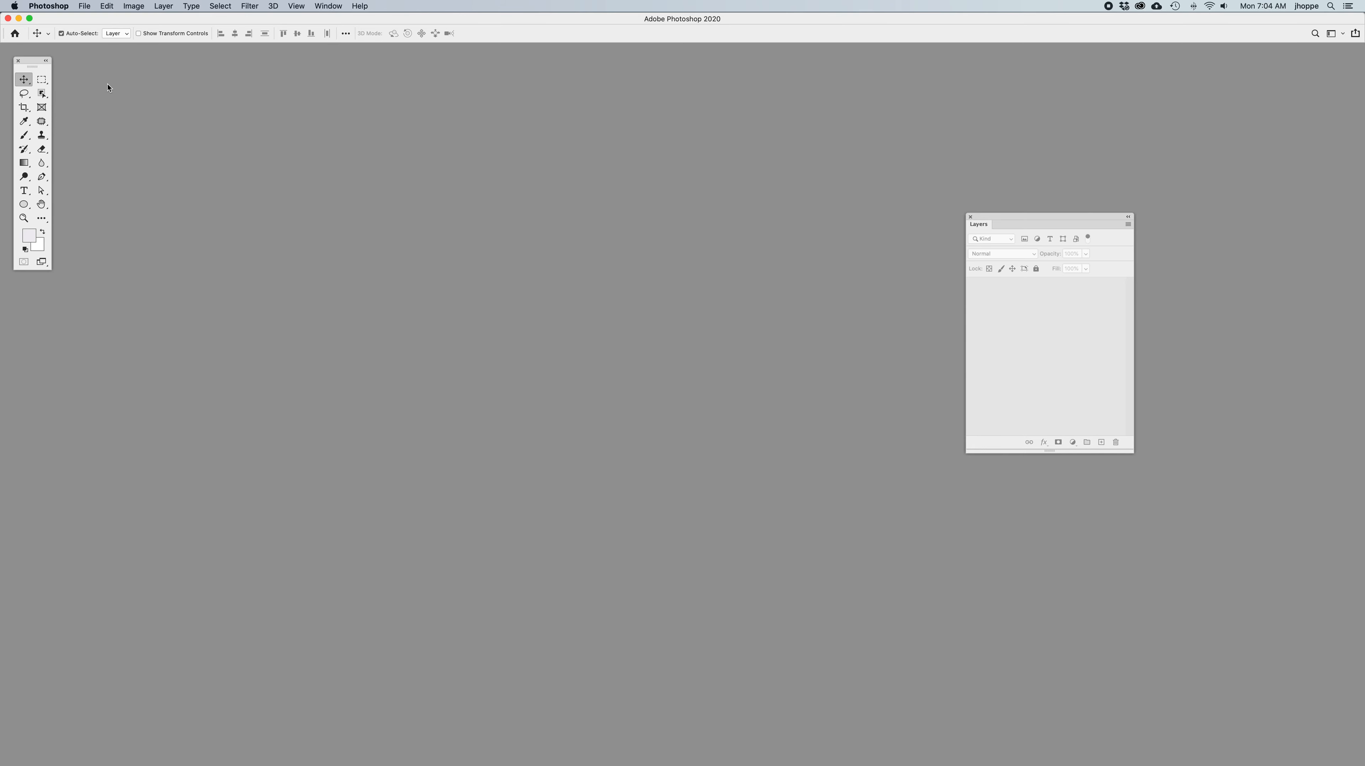
key("super+o")
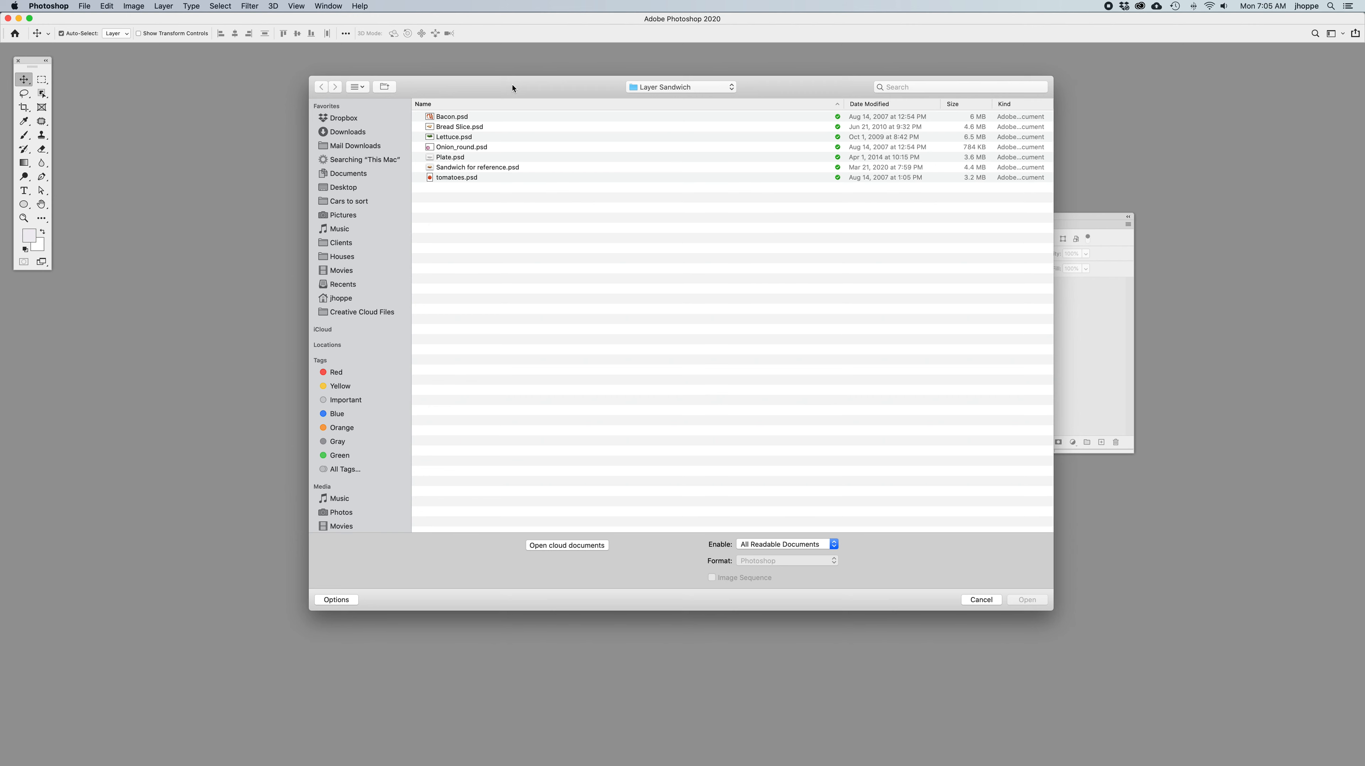
right_click(459, 117)
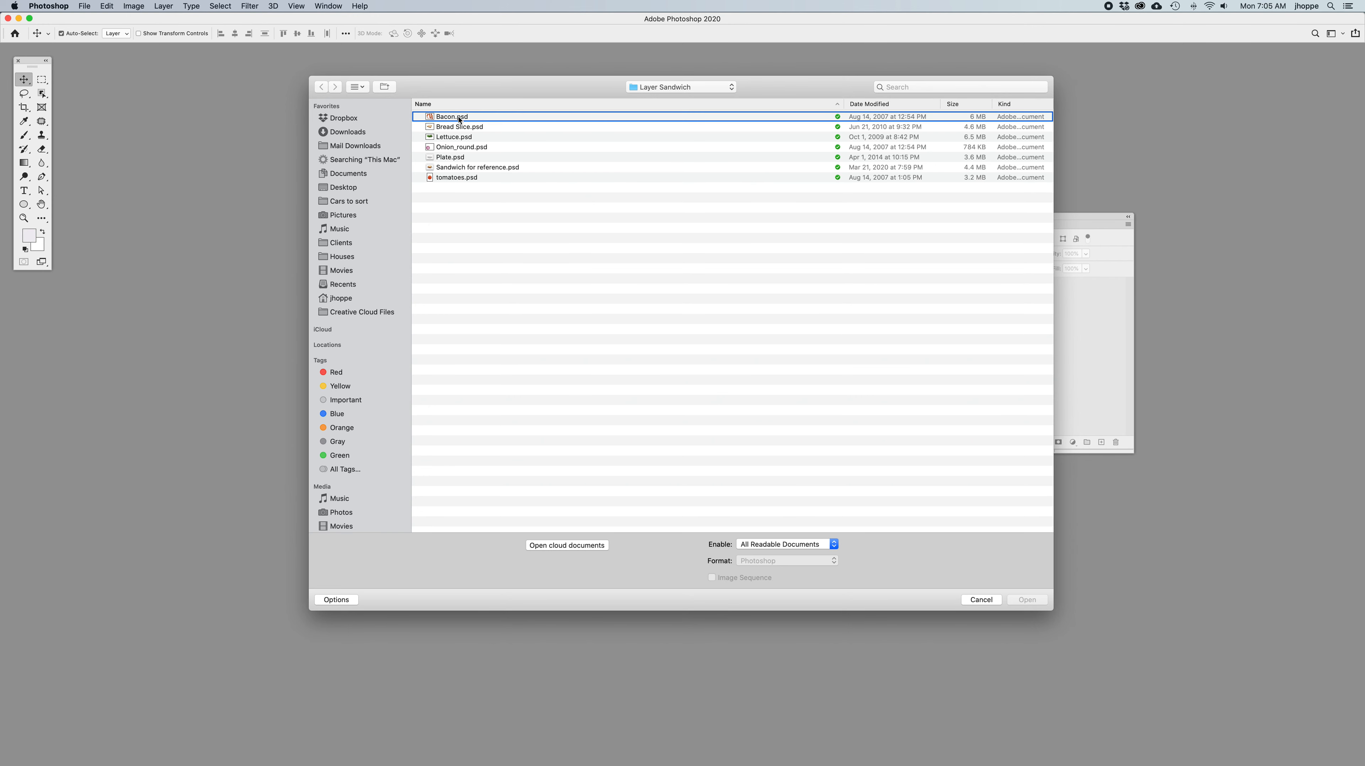
left_click(442, 85)
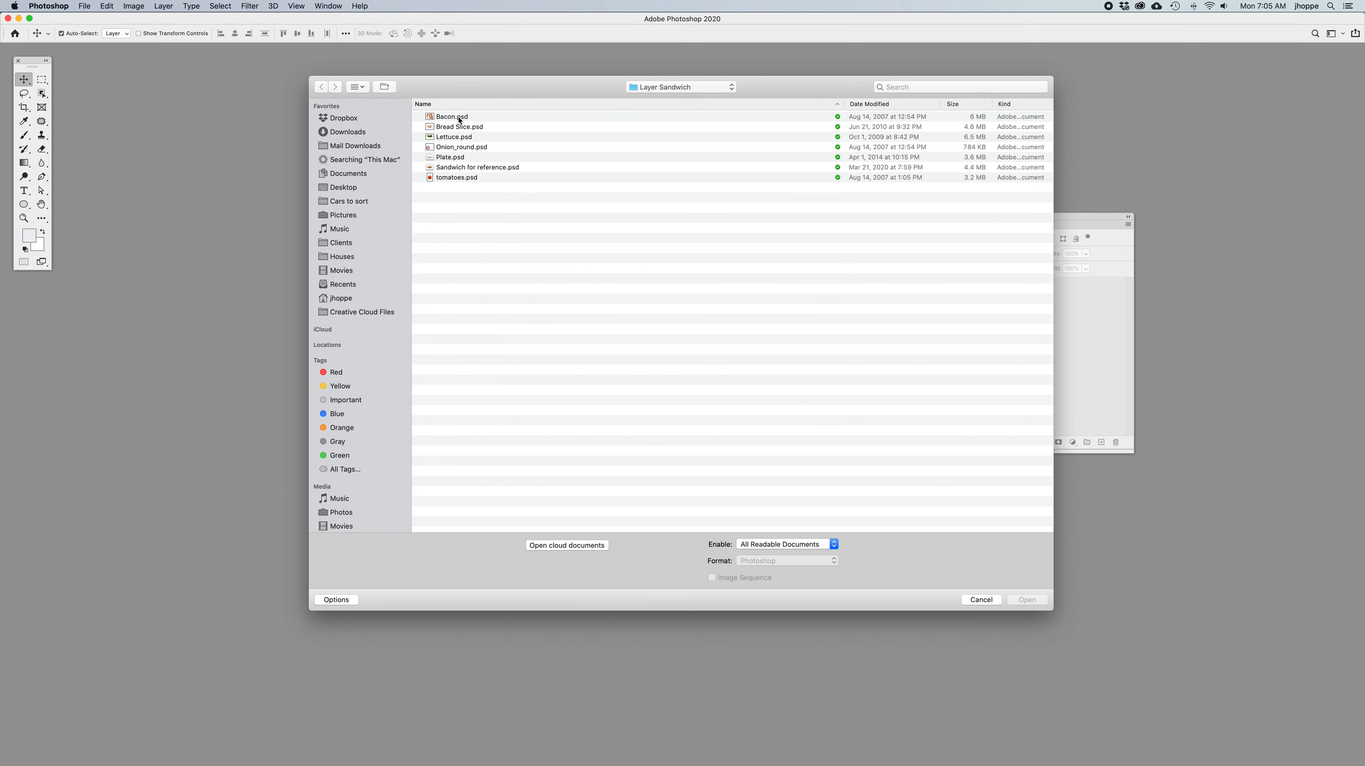
left_click(459, 117)
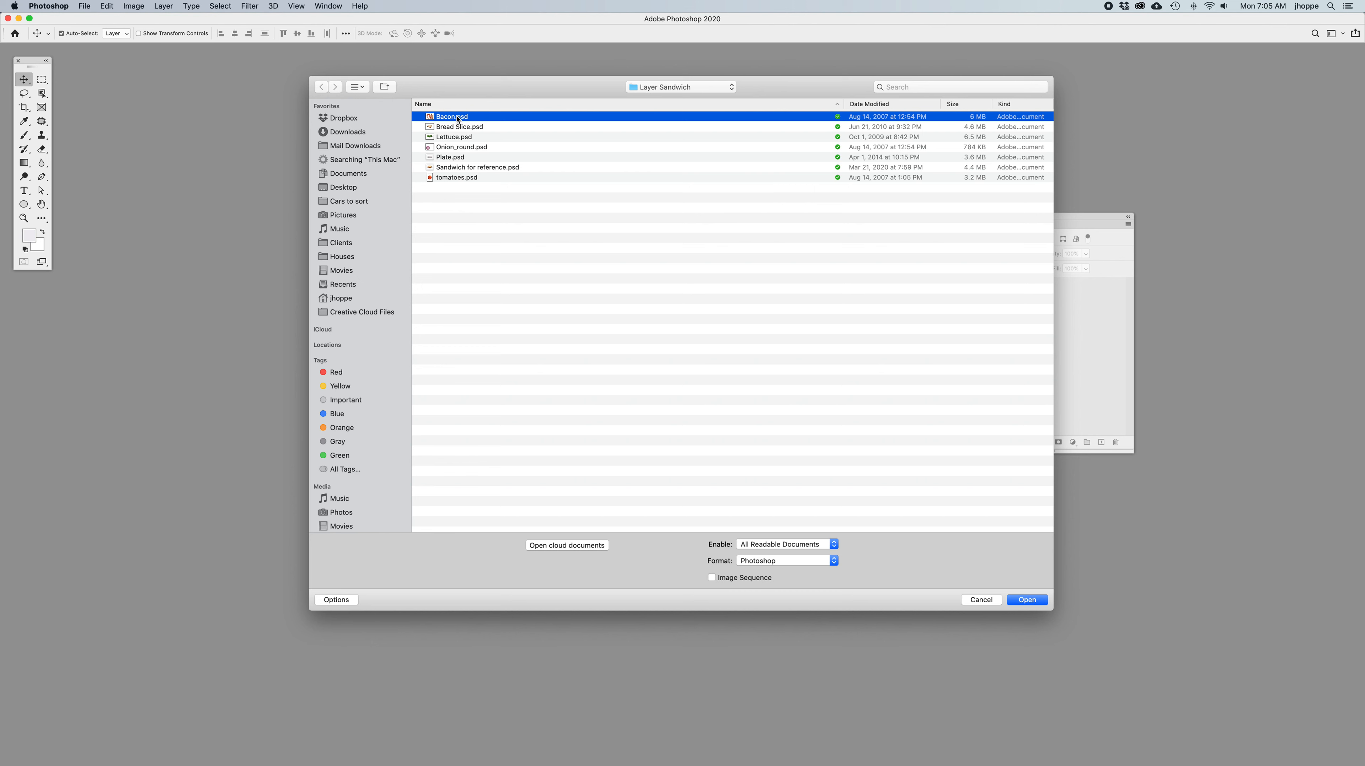
left_click(450, 179, "shift")
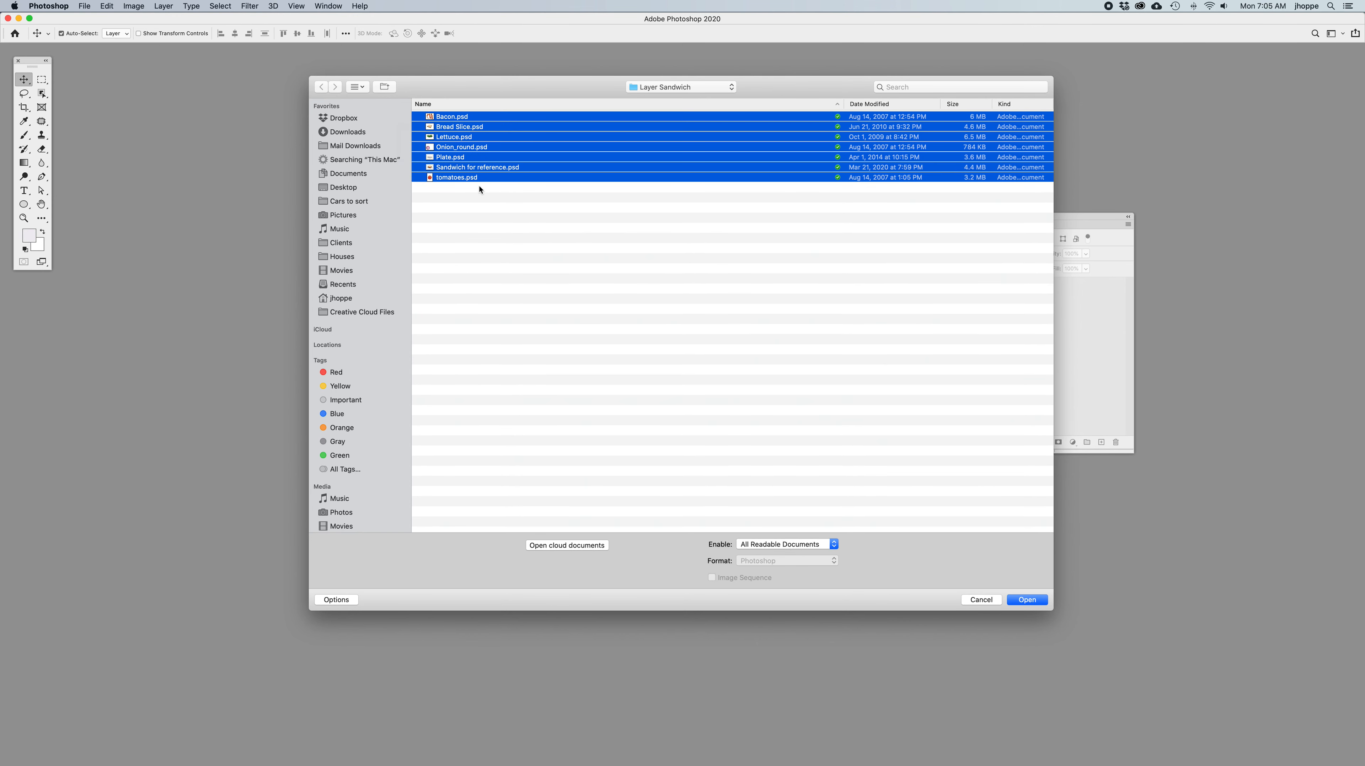
left_click(1042, 604)
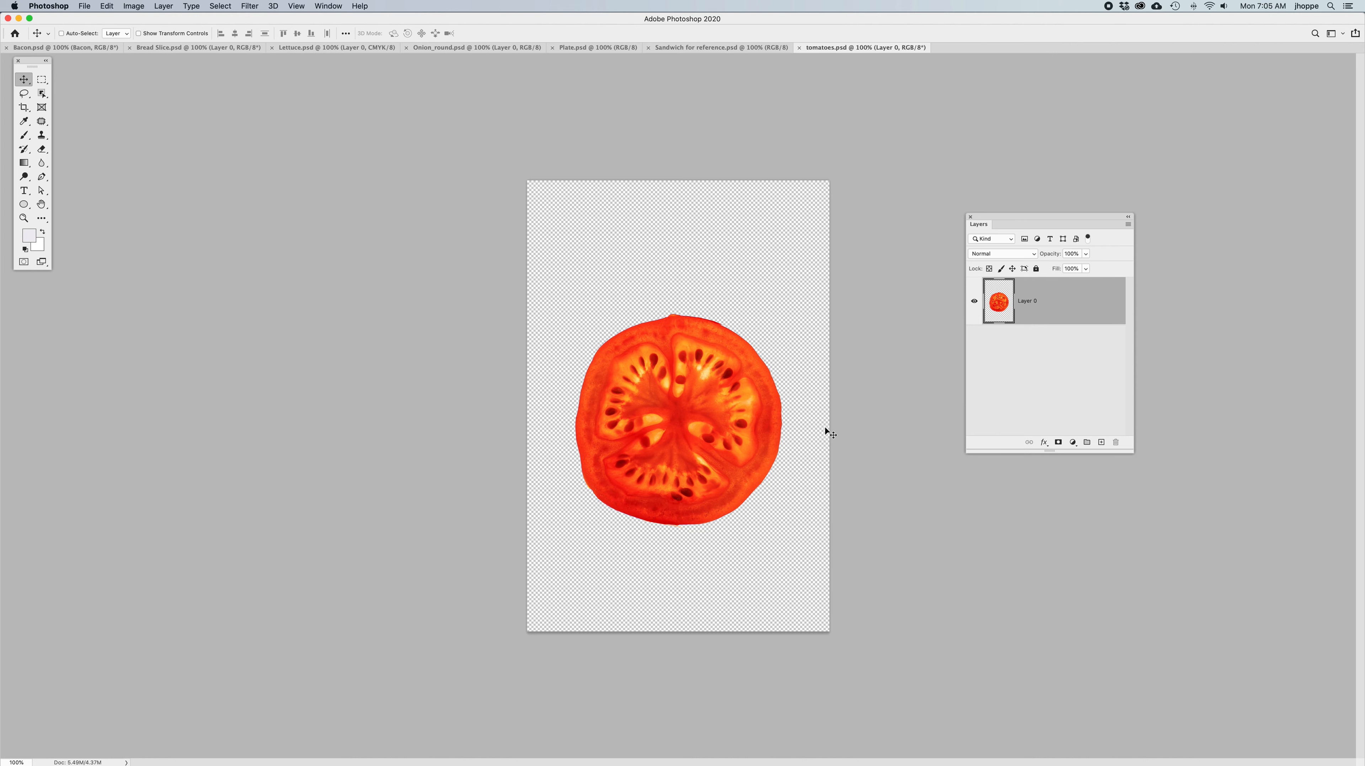
Look through the open ingredient images and return to the finished sandwich in Sandwich for reference.psd.
left_click(711, 48)
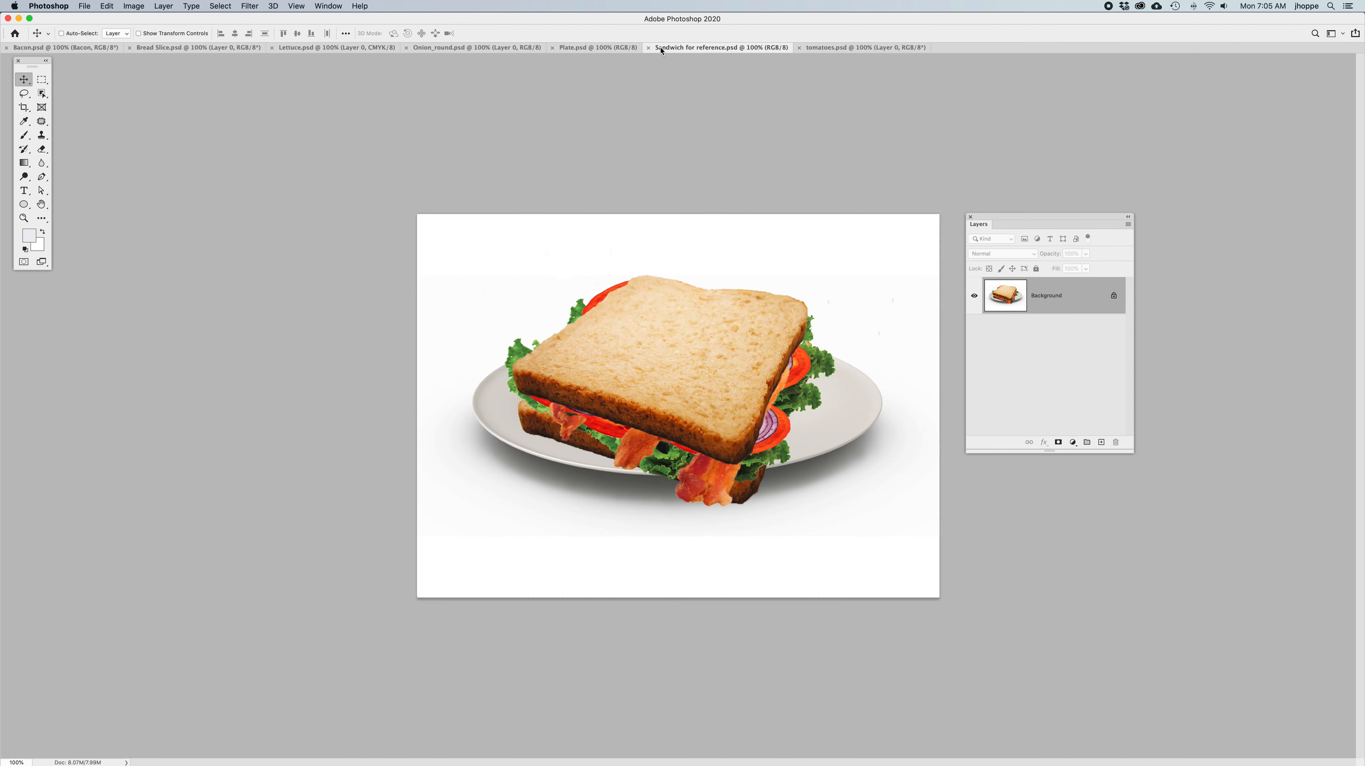
left_click(616, 48)
left_click(482, 49)
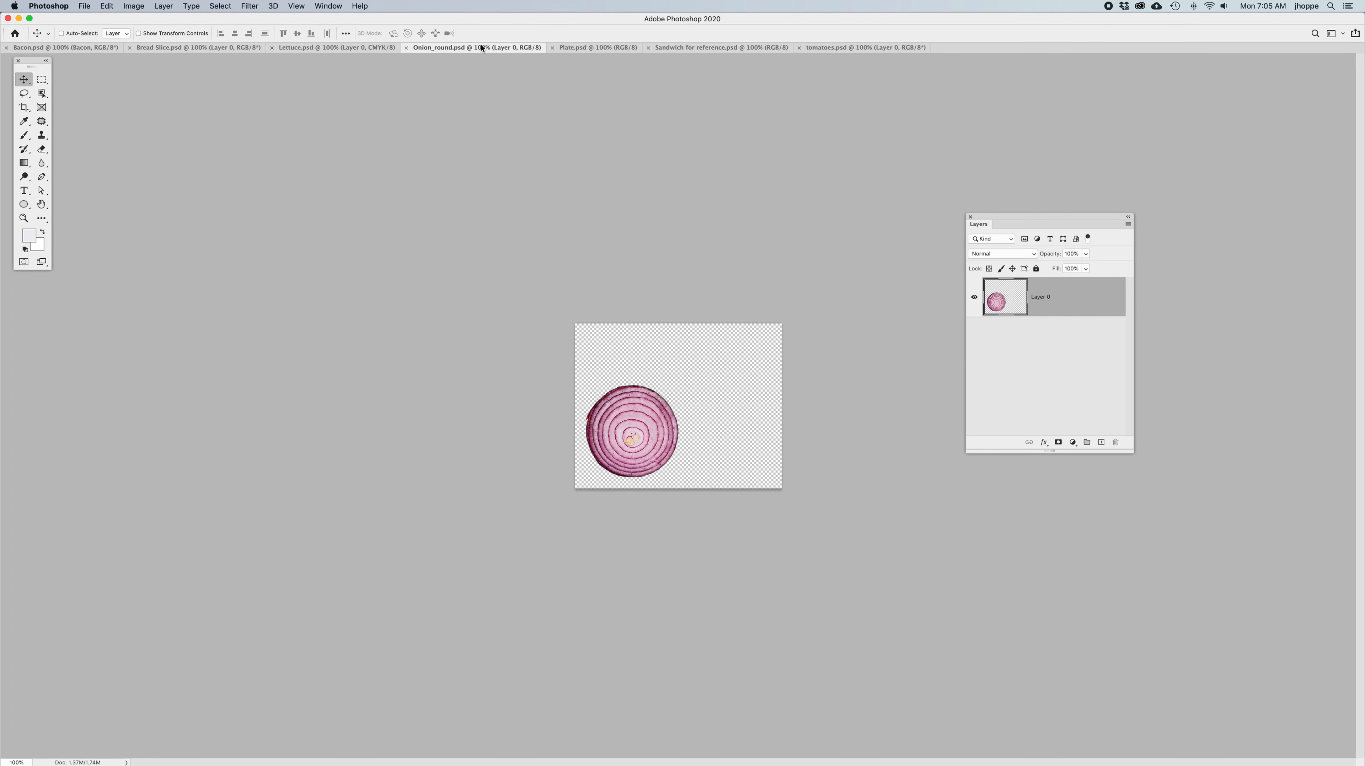
key("ctrl+Tab")
key("ctrl+Tab")
key("ctrl+Tab")
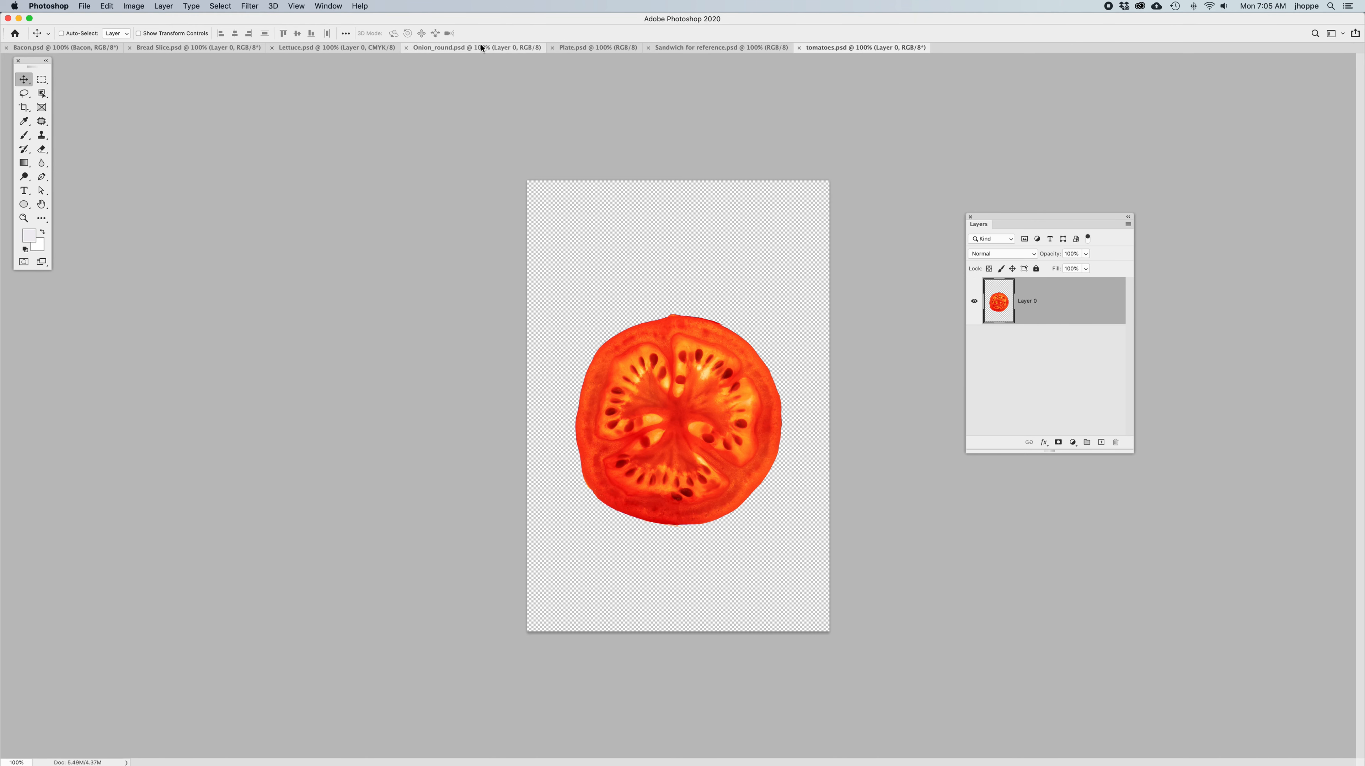
key("ctrl+Tab")
key("ctrl+Tab")
key("ctrl+Tab")
key("ctrl+Tab")
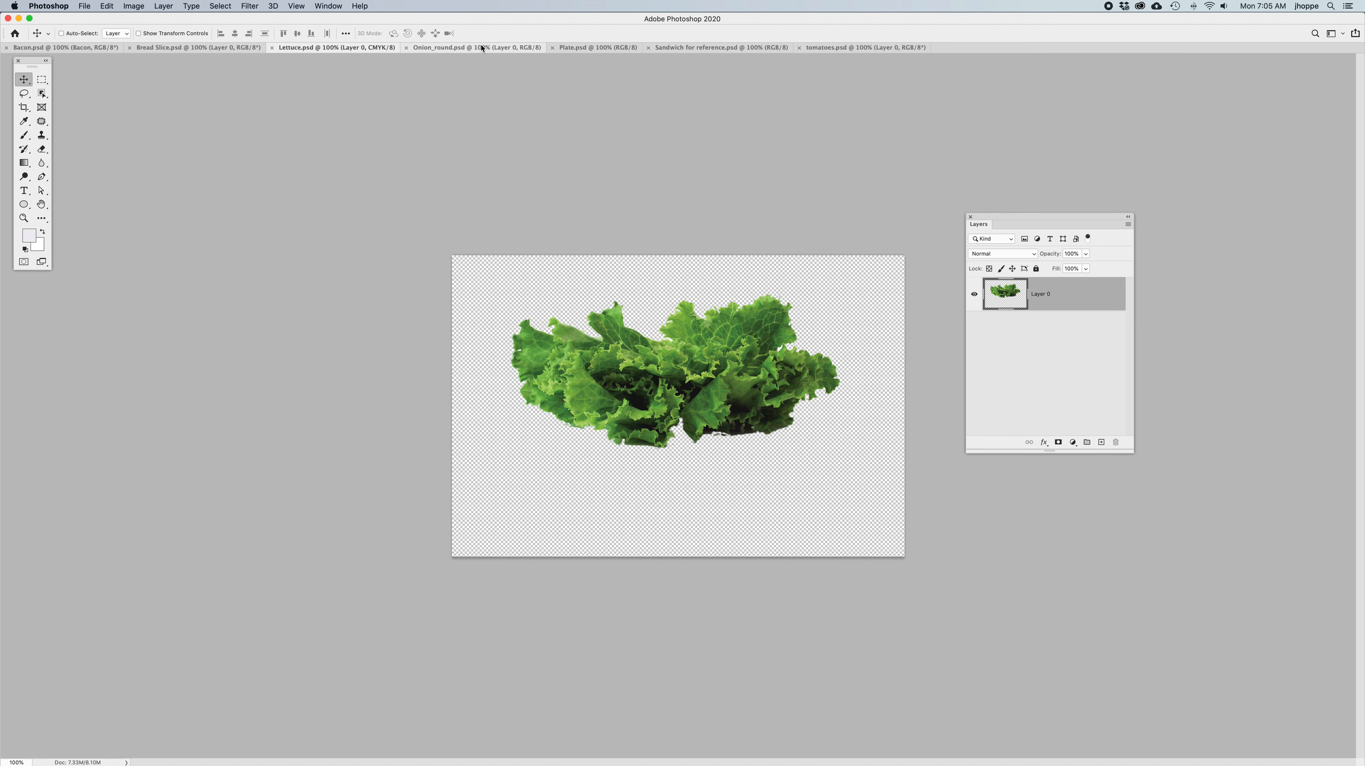
key("ctrl+Tab")
key("ctrl+Tab")
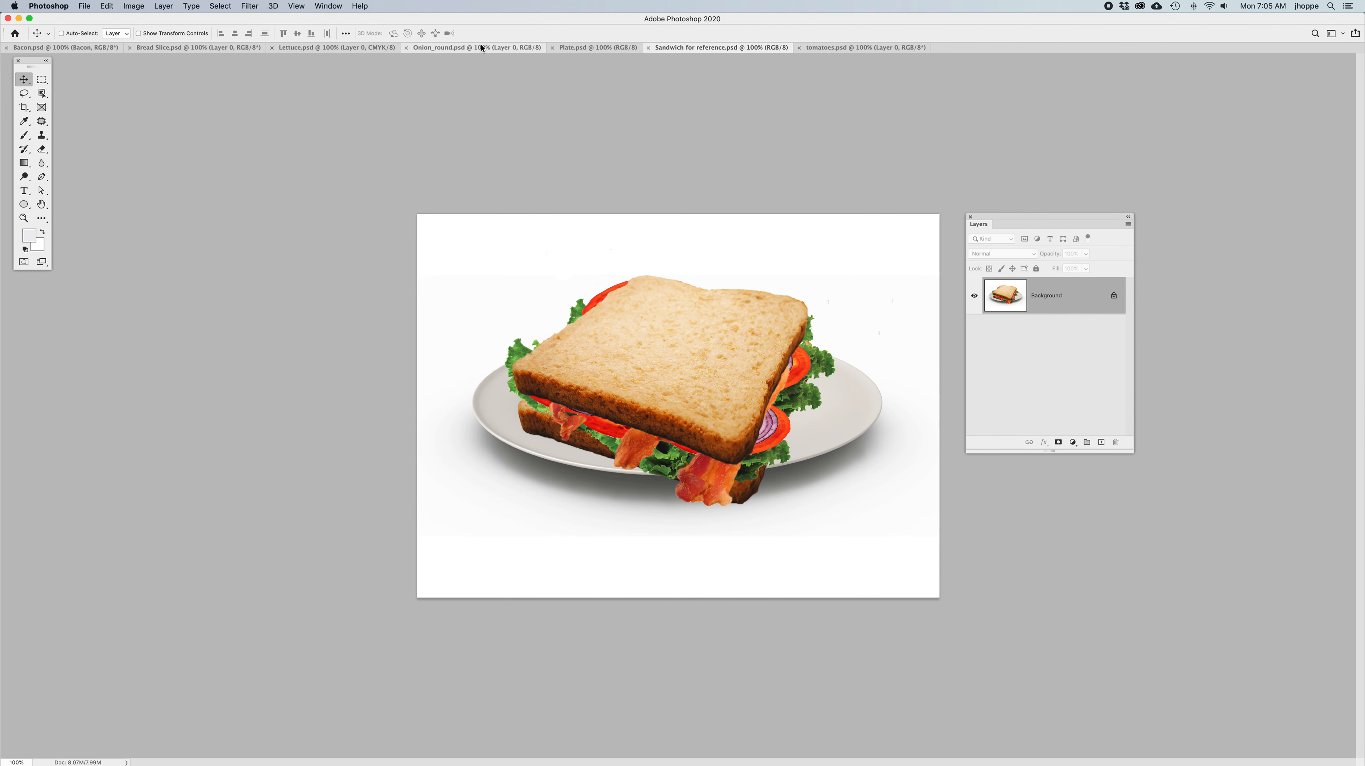
Check the list of available panels, and view Plate.psd and Bread Slice.psd.
left_click_drag(1021, 218, 1022, 222)
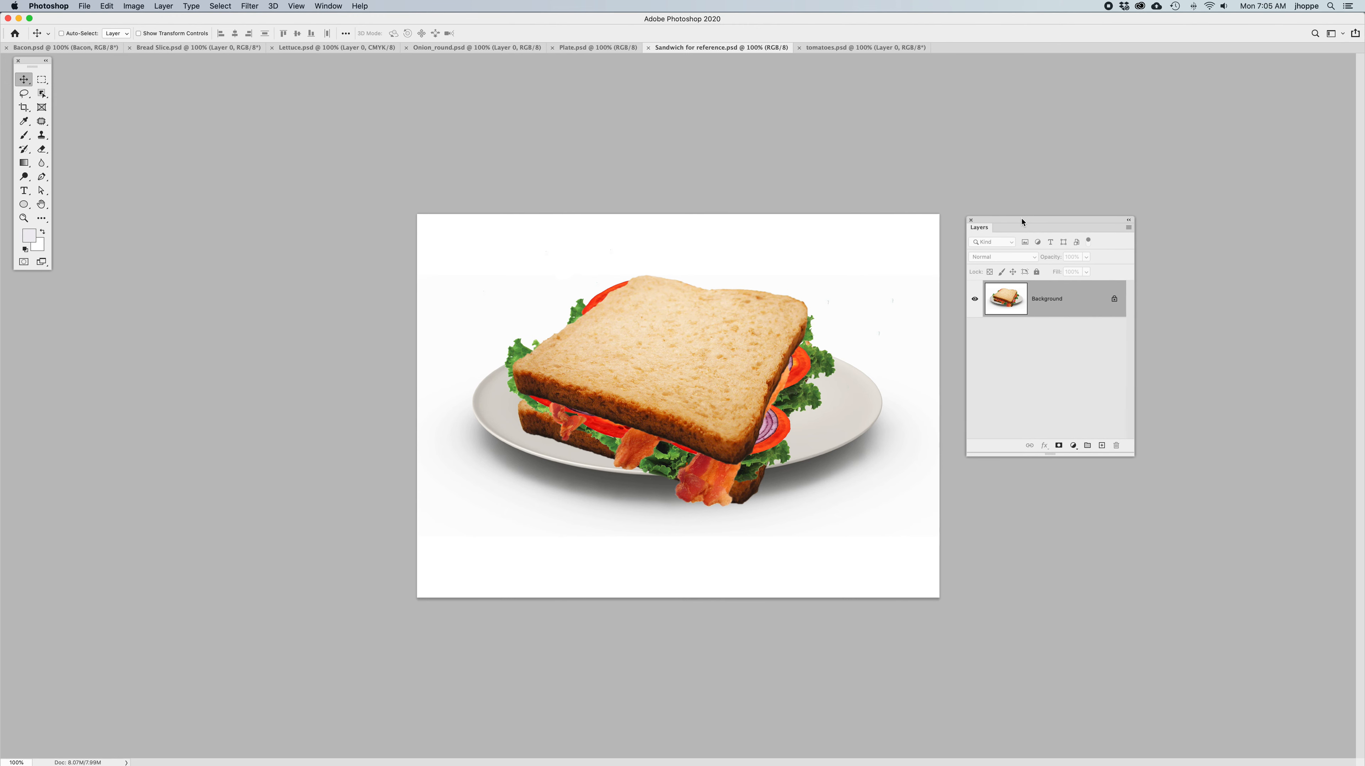
left_click(333, 6)
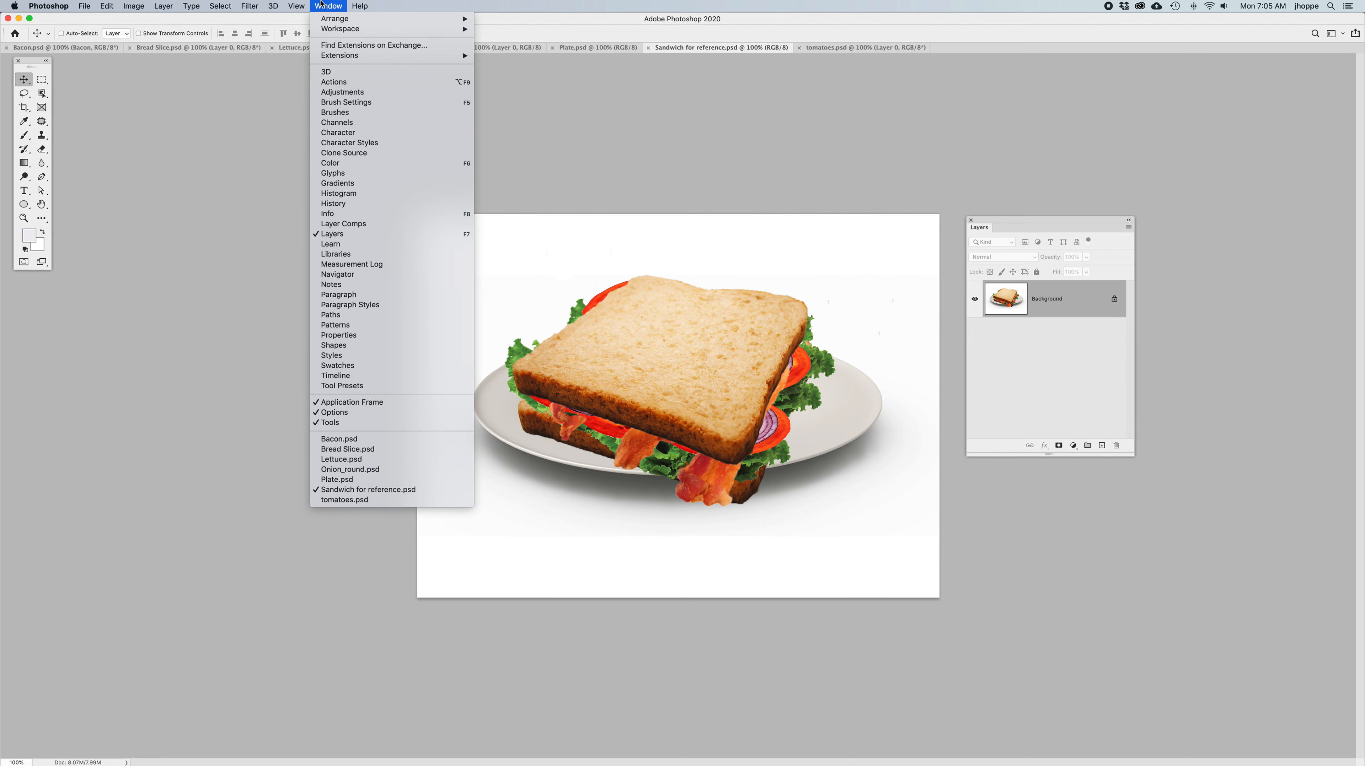
left_click(259, 173)
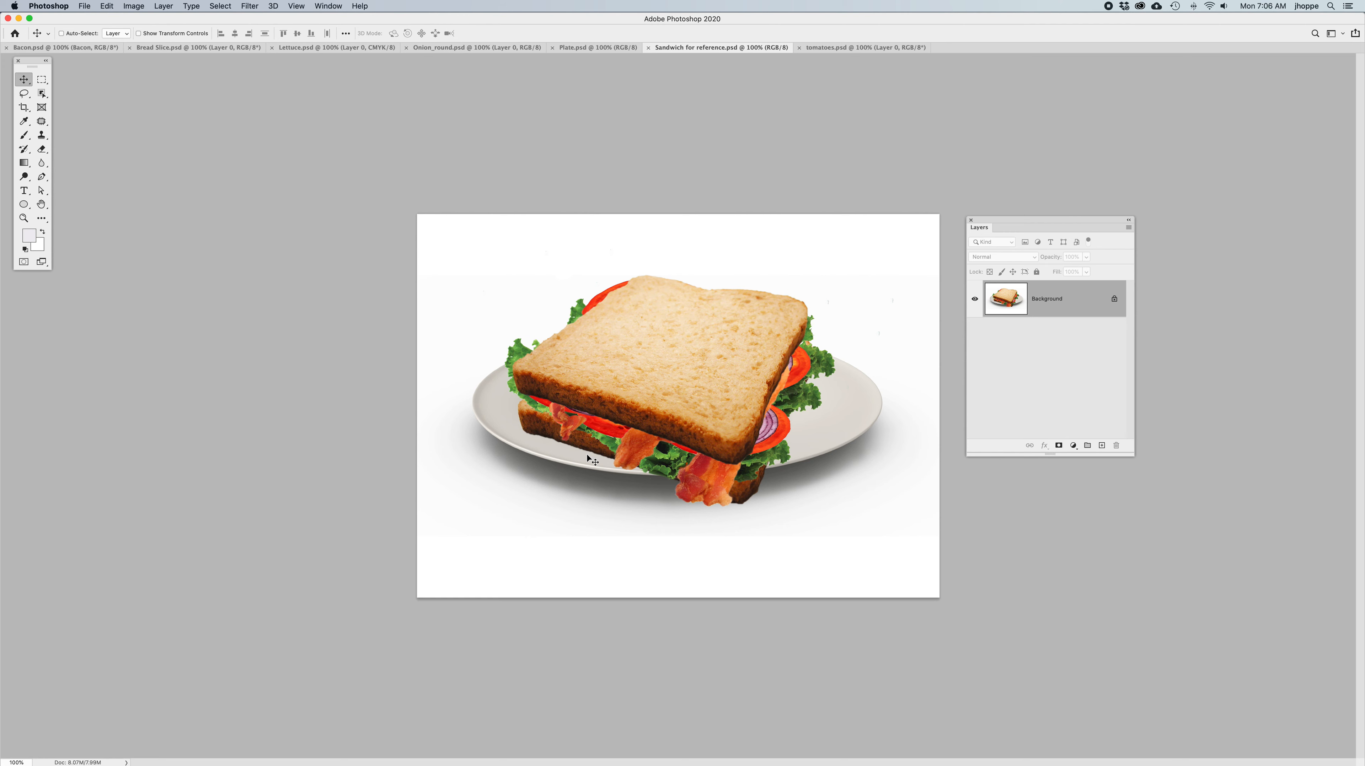
left_click(580, 48)
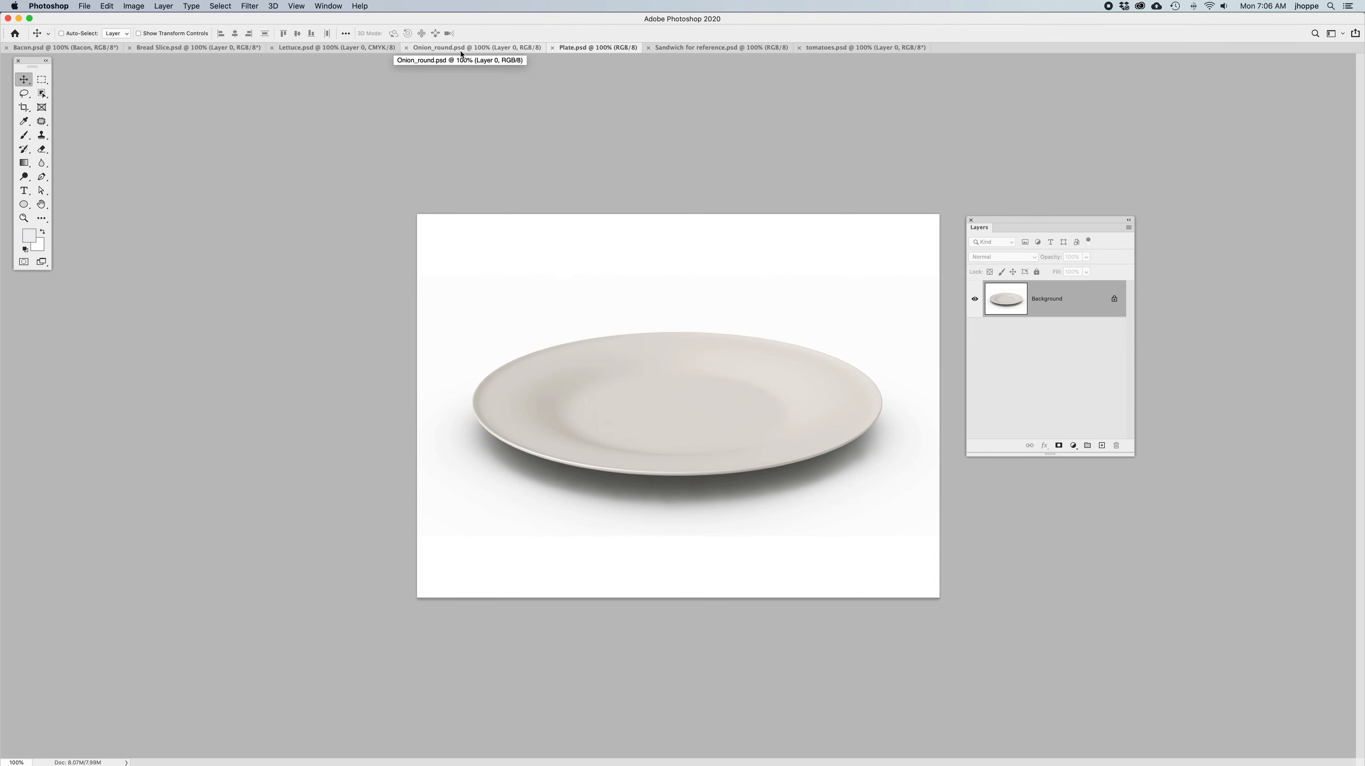
left_click(180, 49)
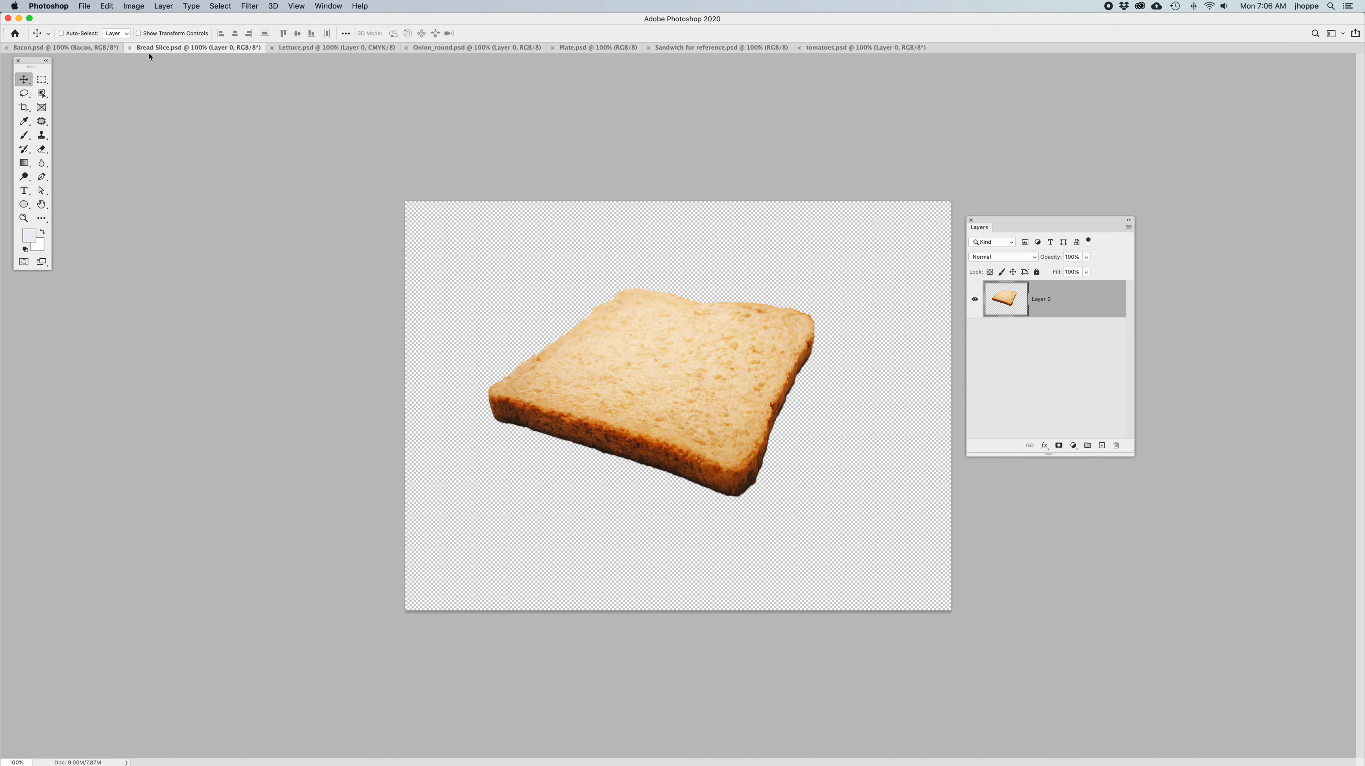
Enlarge the mouse cursor to roughly two thirds of its size range in the System Preferences accessibility display settings, and return to Photoshop.
left_click(14, 5)
left_click(54, 38)
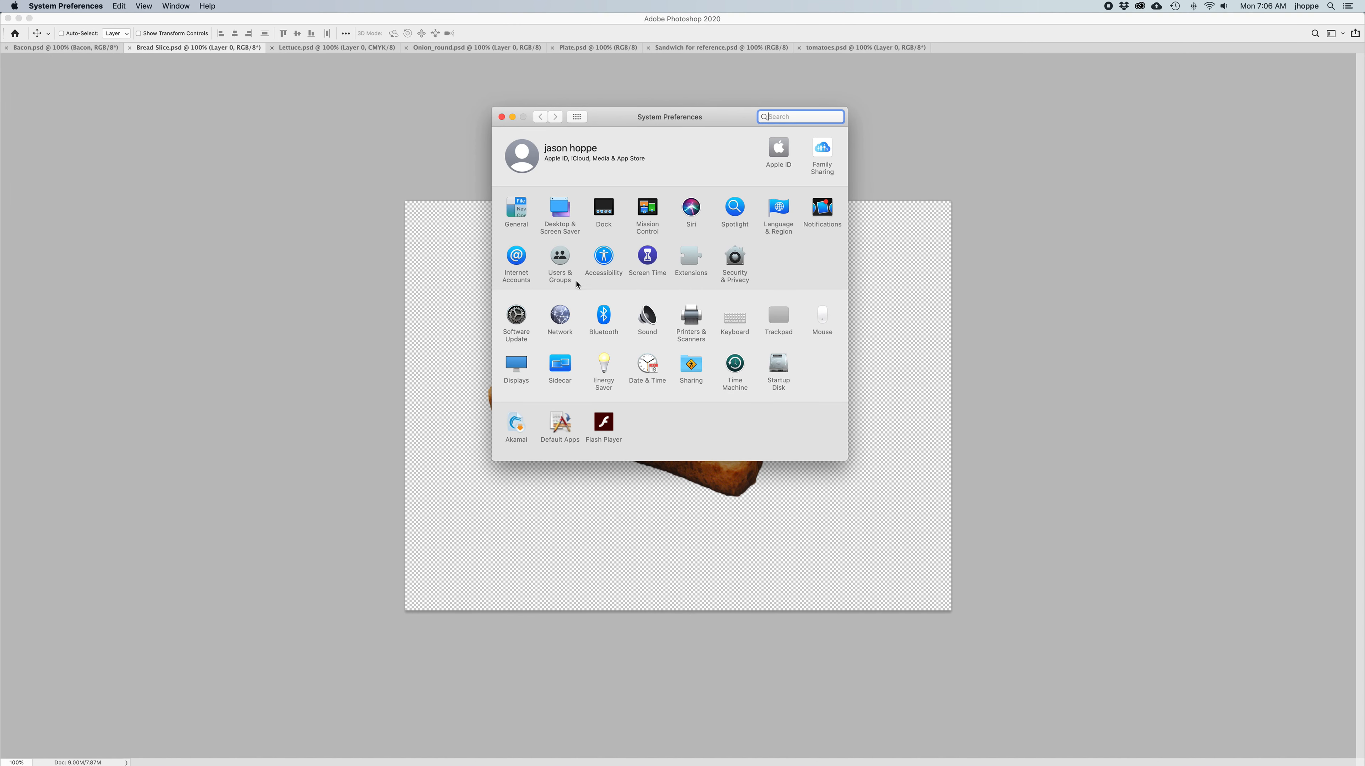
left_click(605, 254)
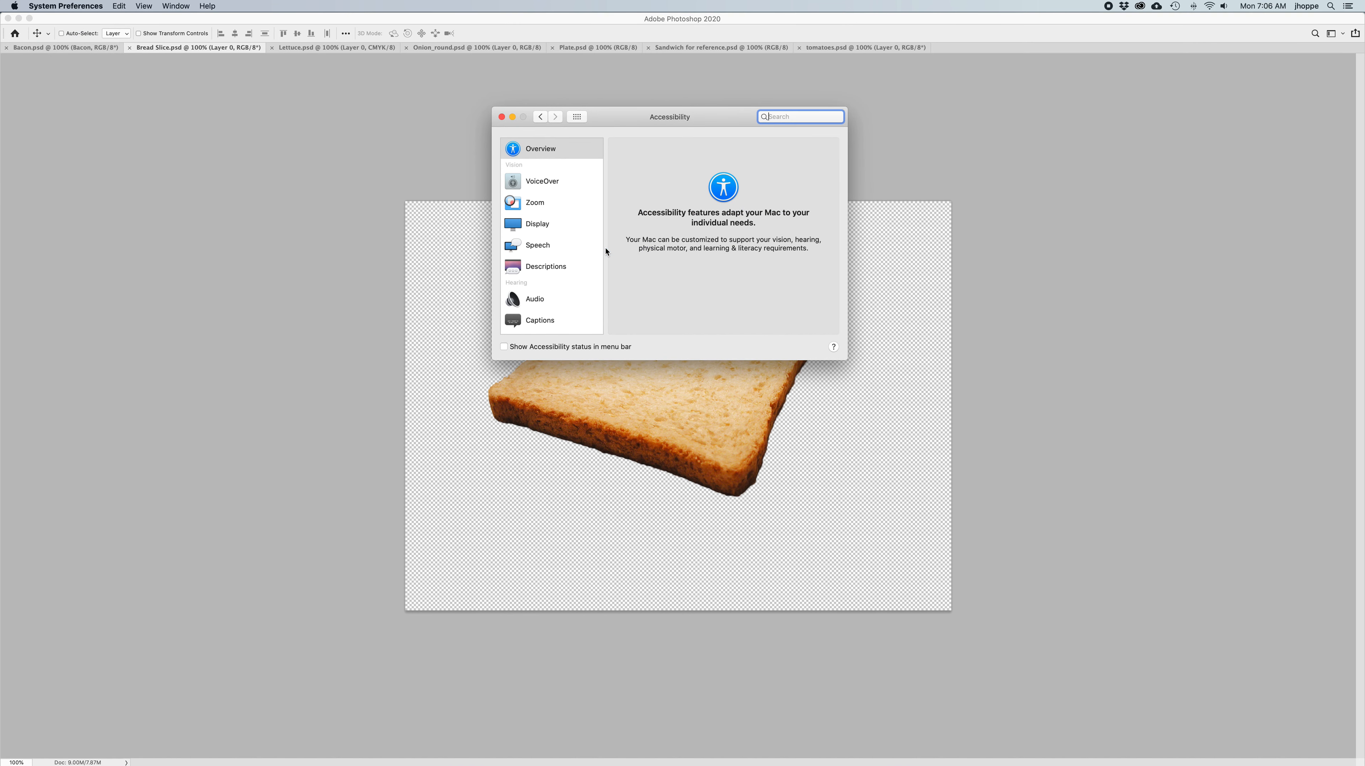
left_click(516, 223)
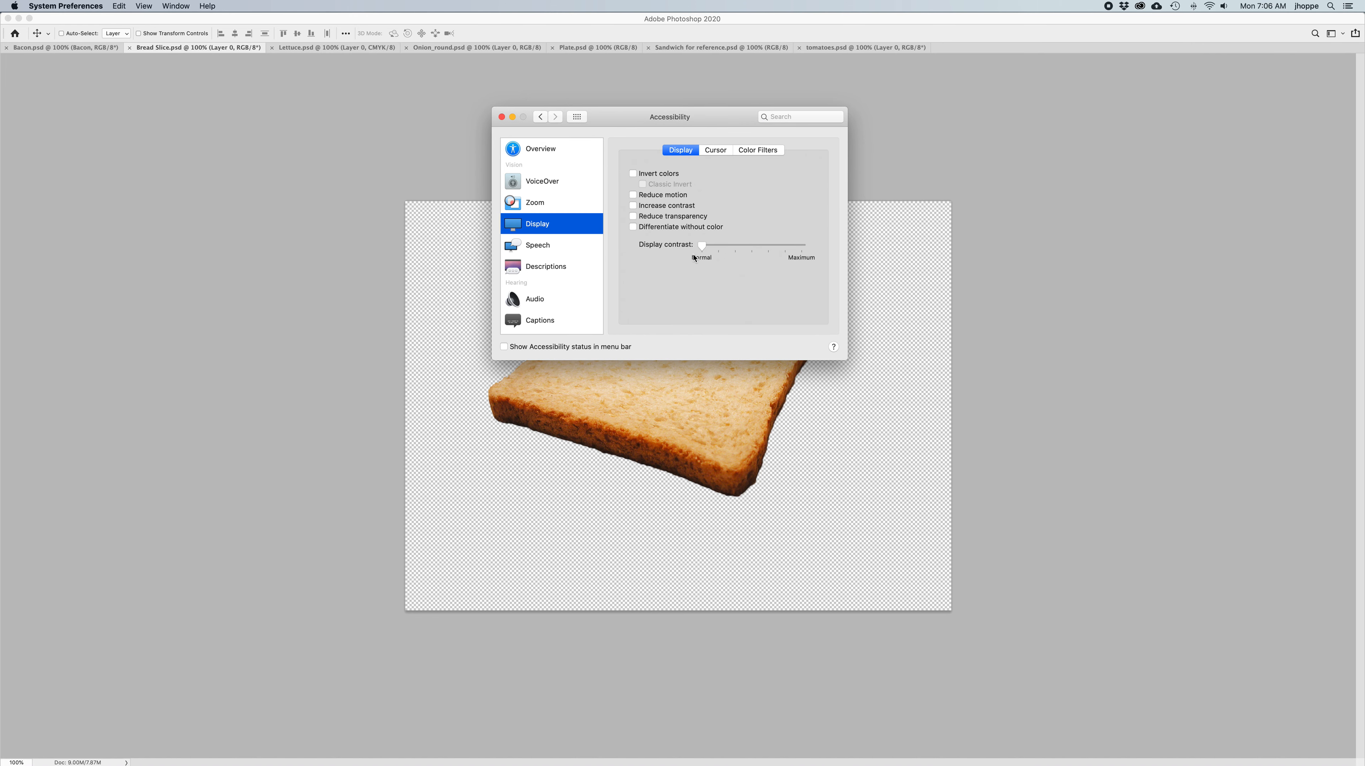
left_click(714, 150)
left_click_drag(690, 209, 767, 209)
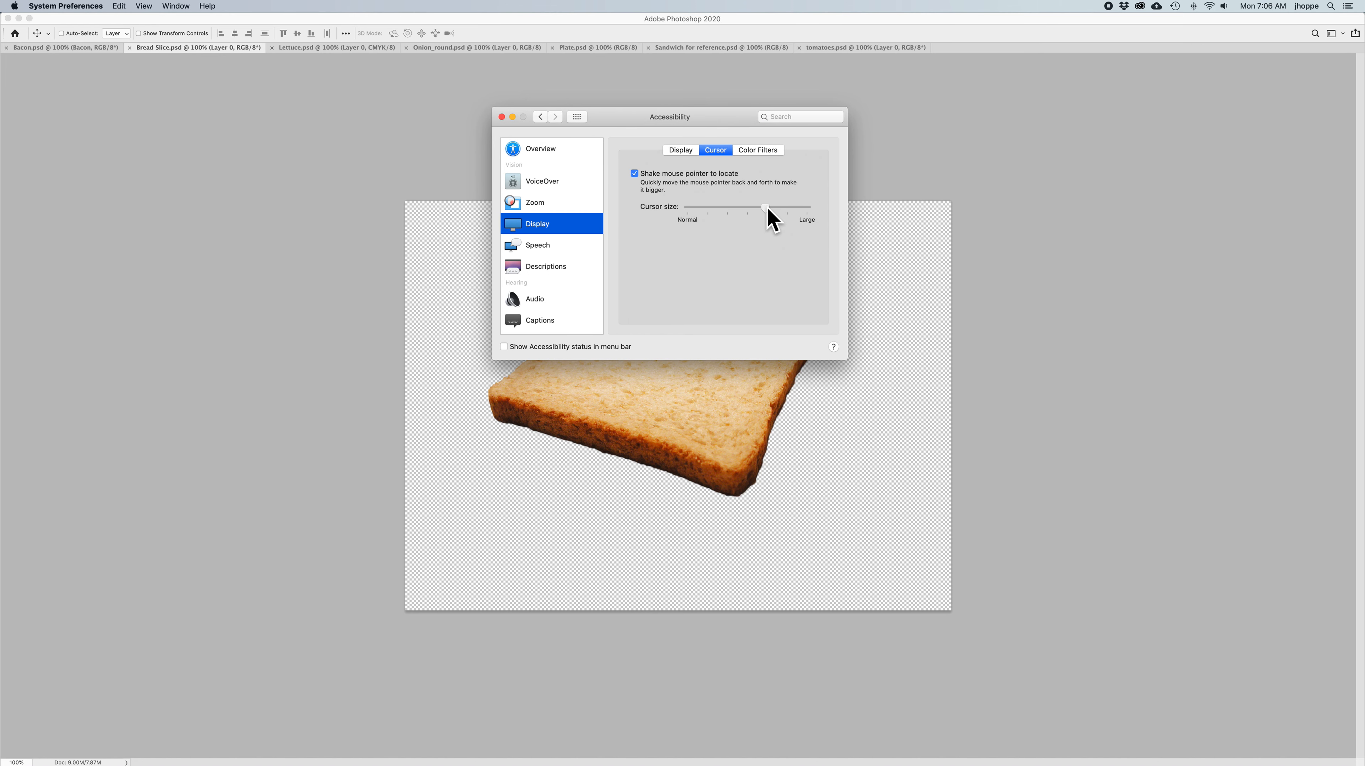
left_click(431, 183)
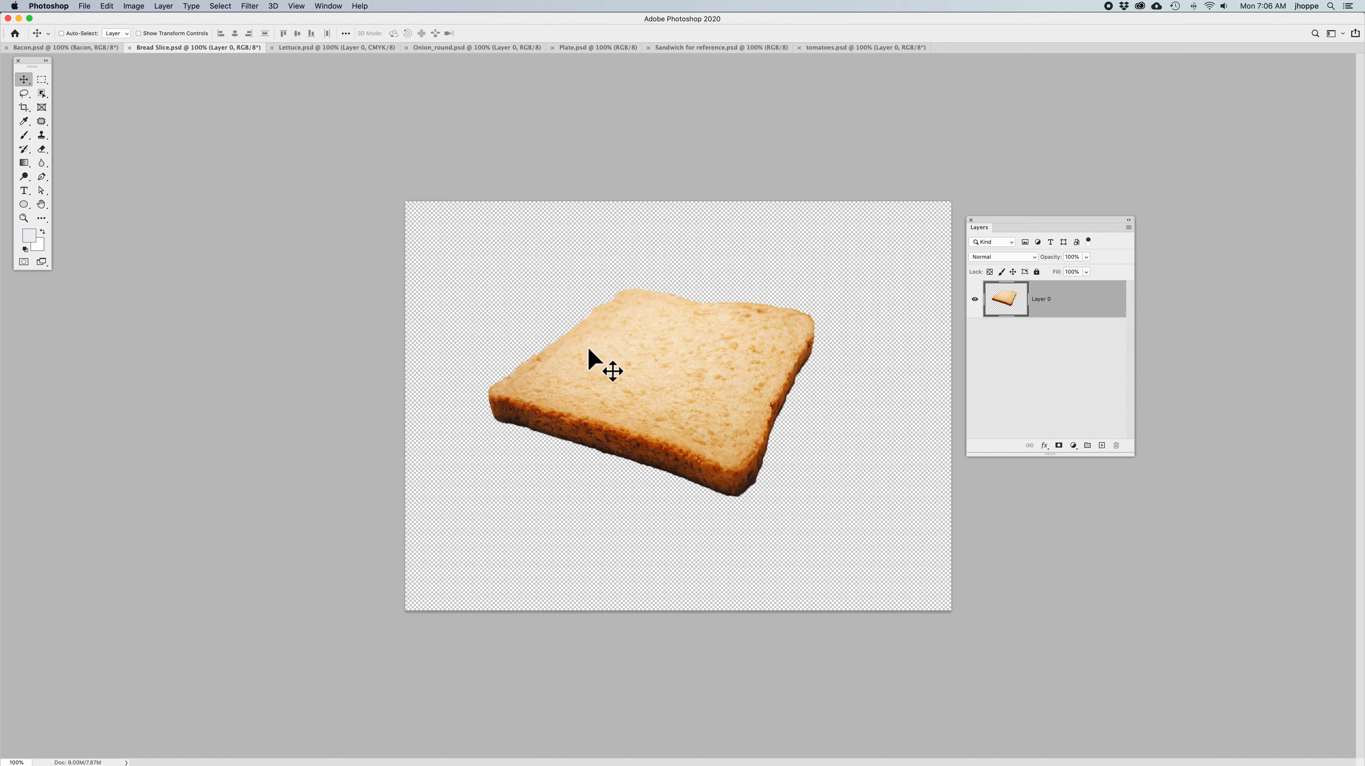
Shift the bread slice slightly within Bread Slice.psd, and copy it onto the plate in Plate.psd with the Move tool.
left_click(591, 49)
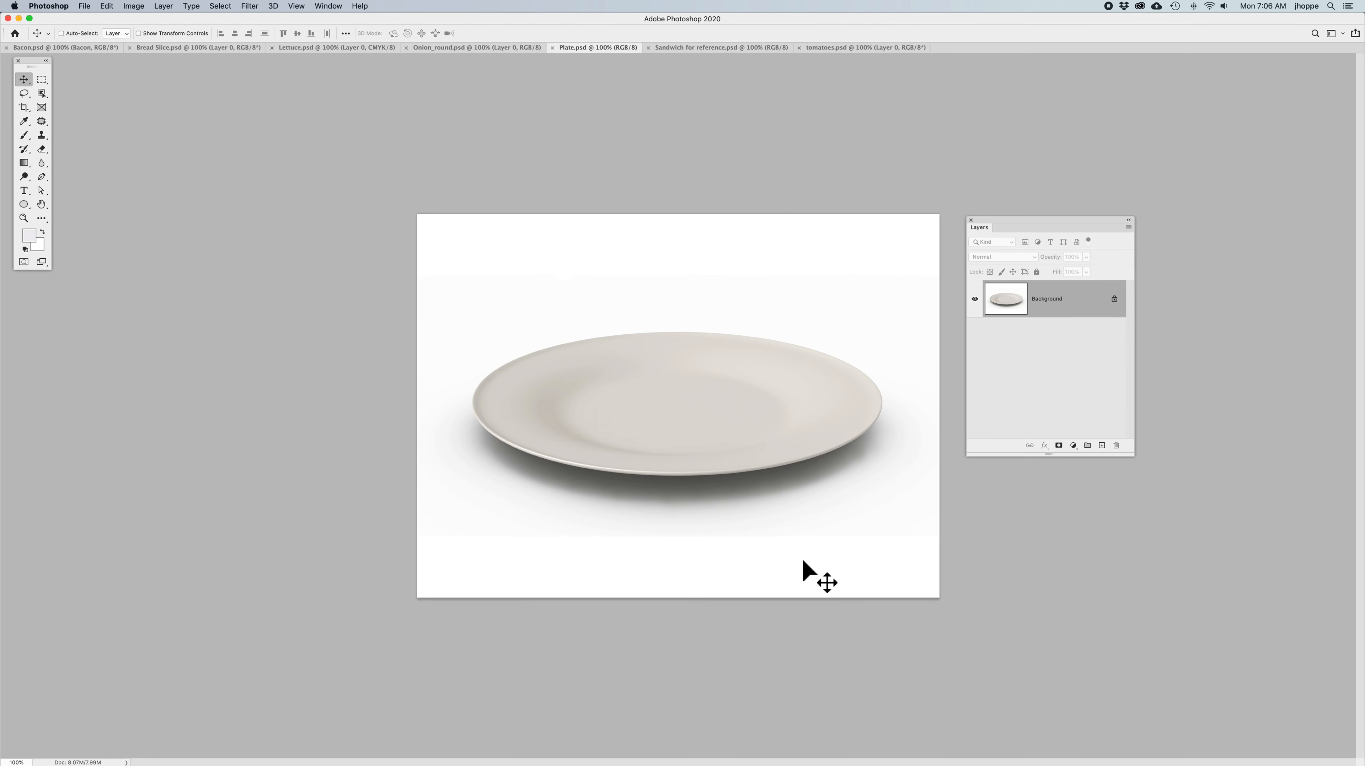
left_click(186, 49)
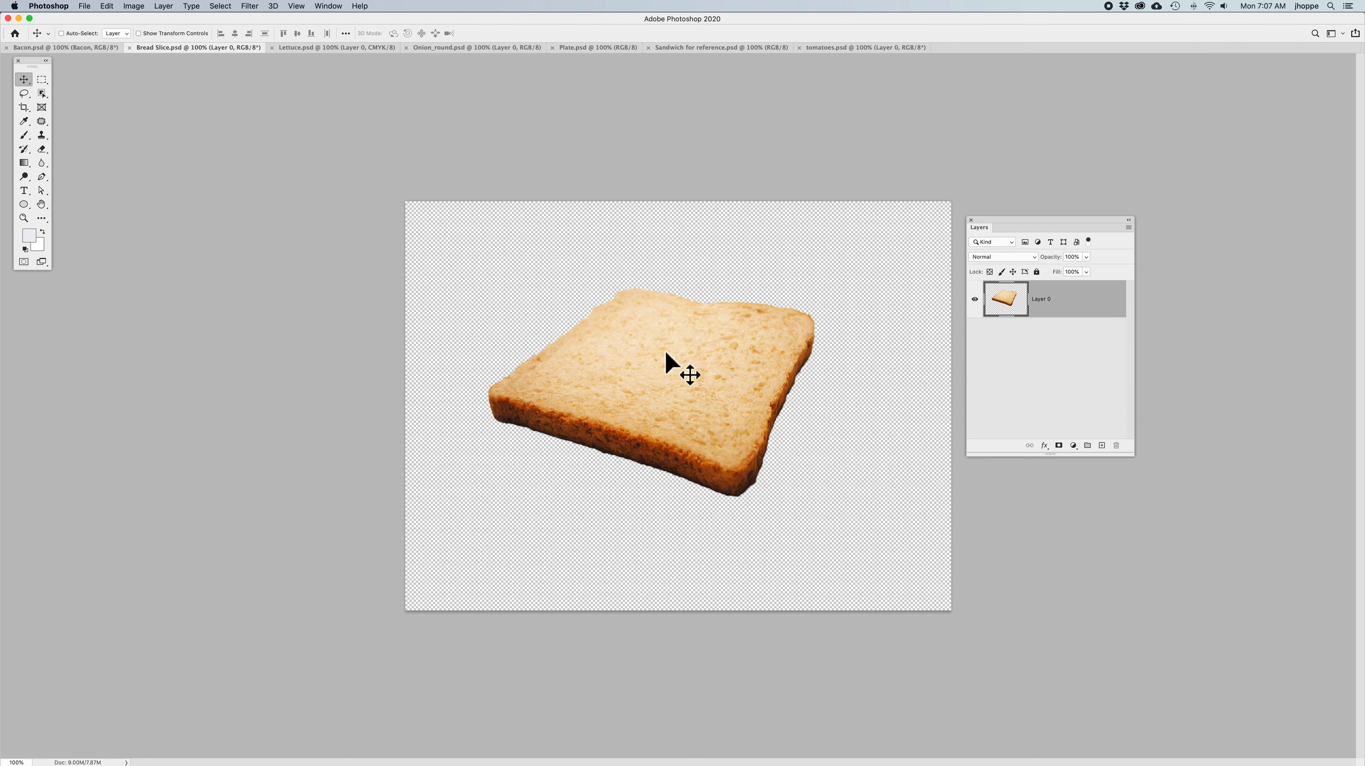
mouse_move(614, 376)
left_mouse_down()
mouse_move(645, 366)
mouse_move(607, 383)
mouse_move(601, 370)
left_mouse_up()
mouse_move(691, 365)
left_mouse_down()
mouse_move(696, 379)
mouse_move(689, 370)
left_mouse_up()
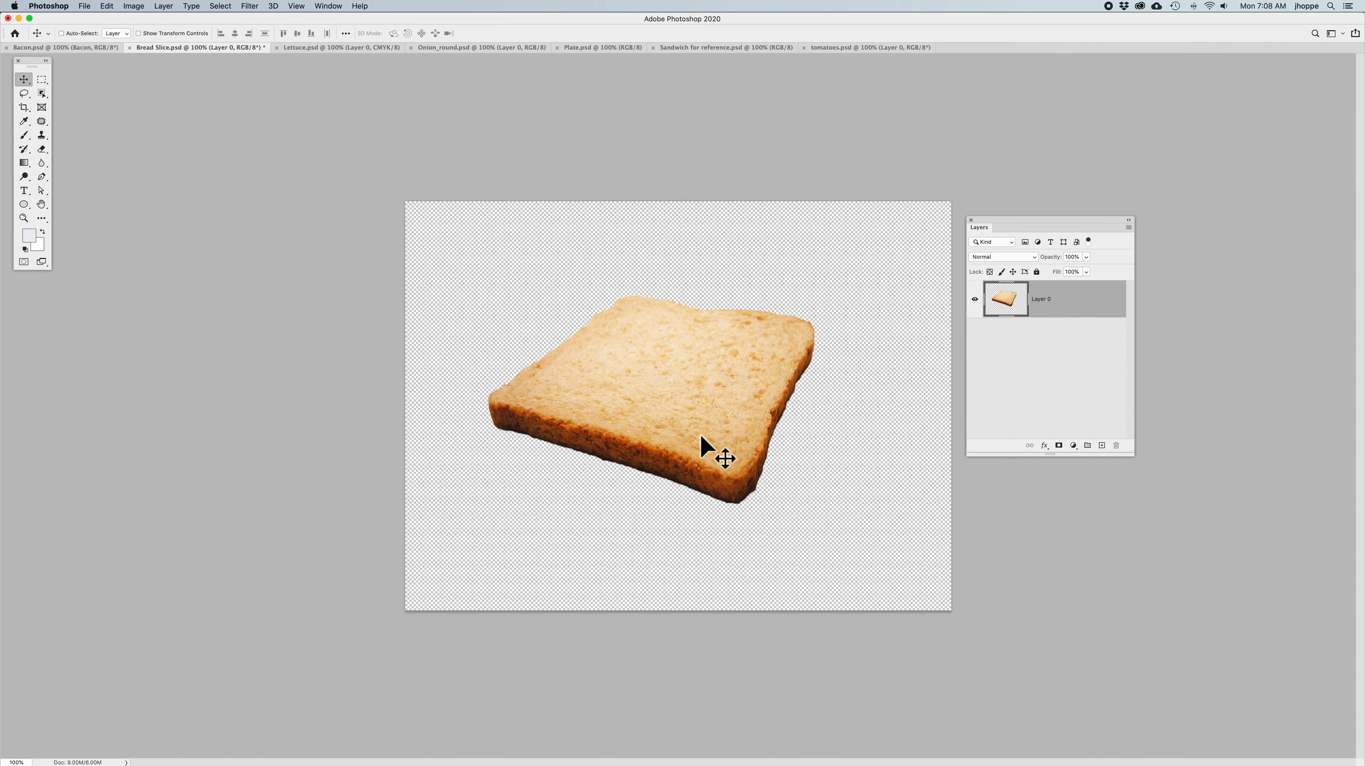
mouse_move(664, 360)
left_mouse_down()
mouse_move(585, 353)
mouse_move(658, 406)
mouse_move(742, 378)
mouse_move(651, 339)
left_mouse_up()
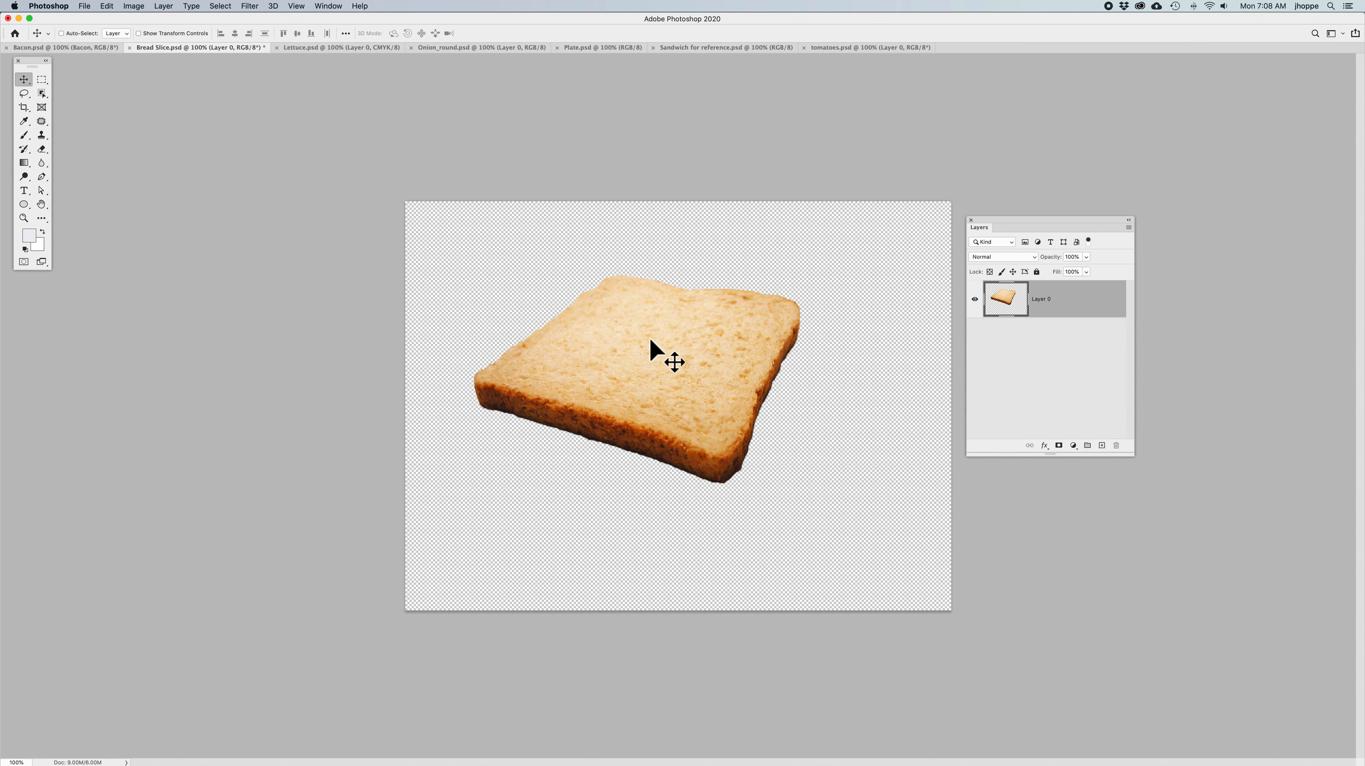
left_click_drag(650, 341, 608, 48)
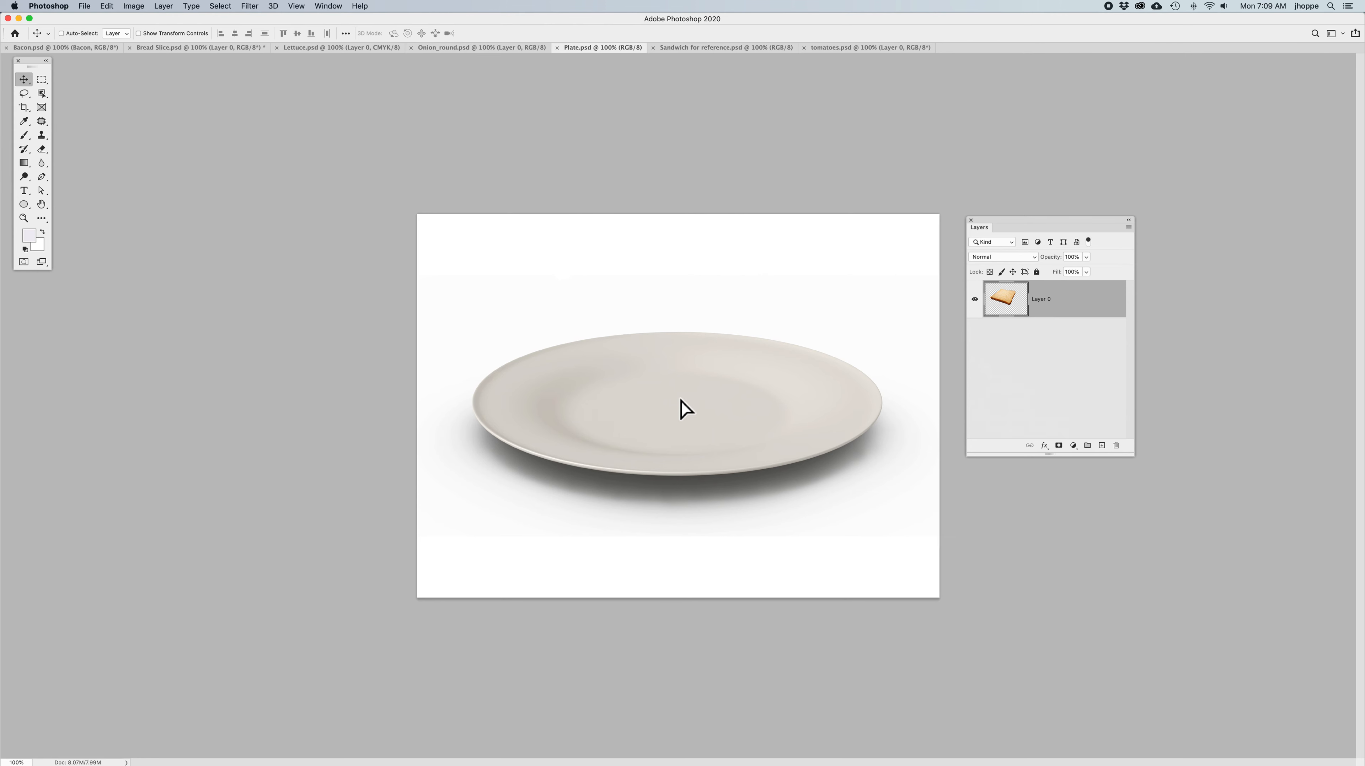
left_click_drag(680, 409, 679, 408)
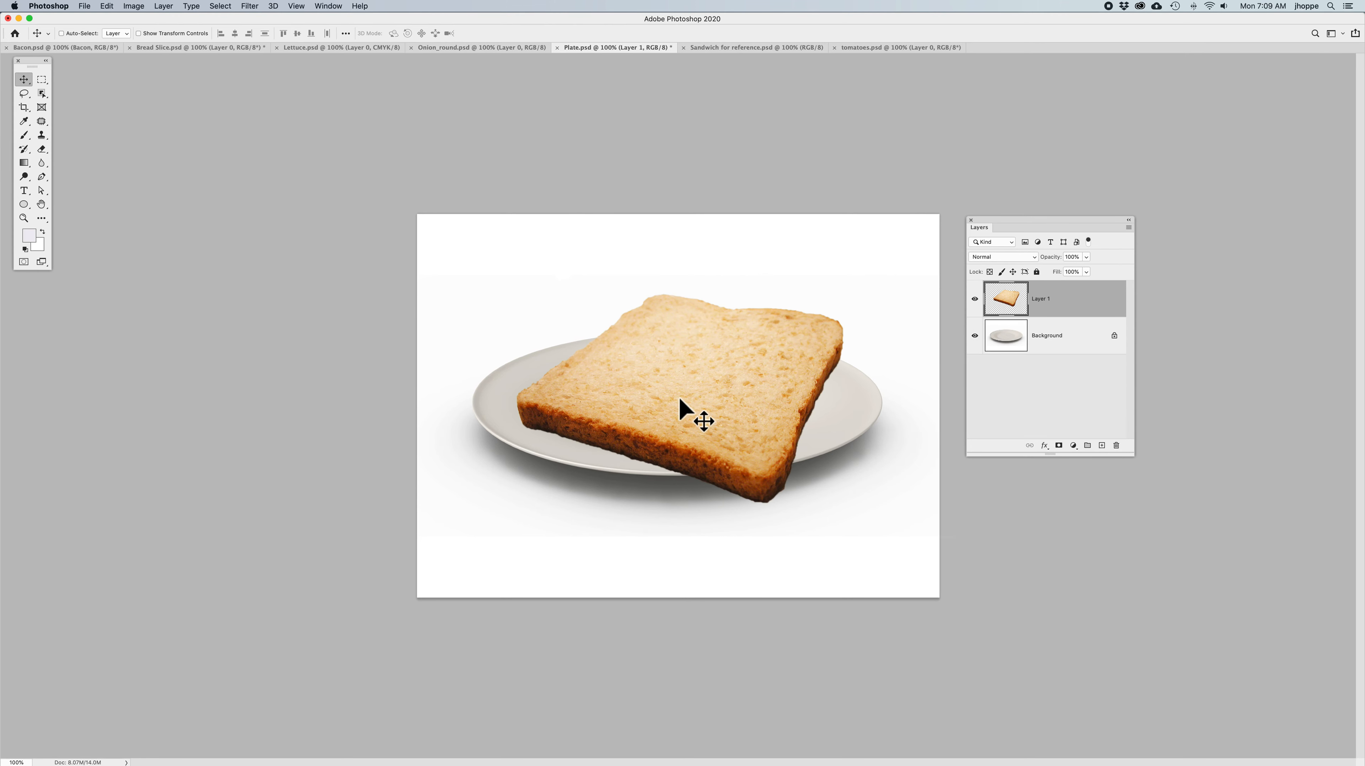
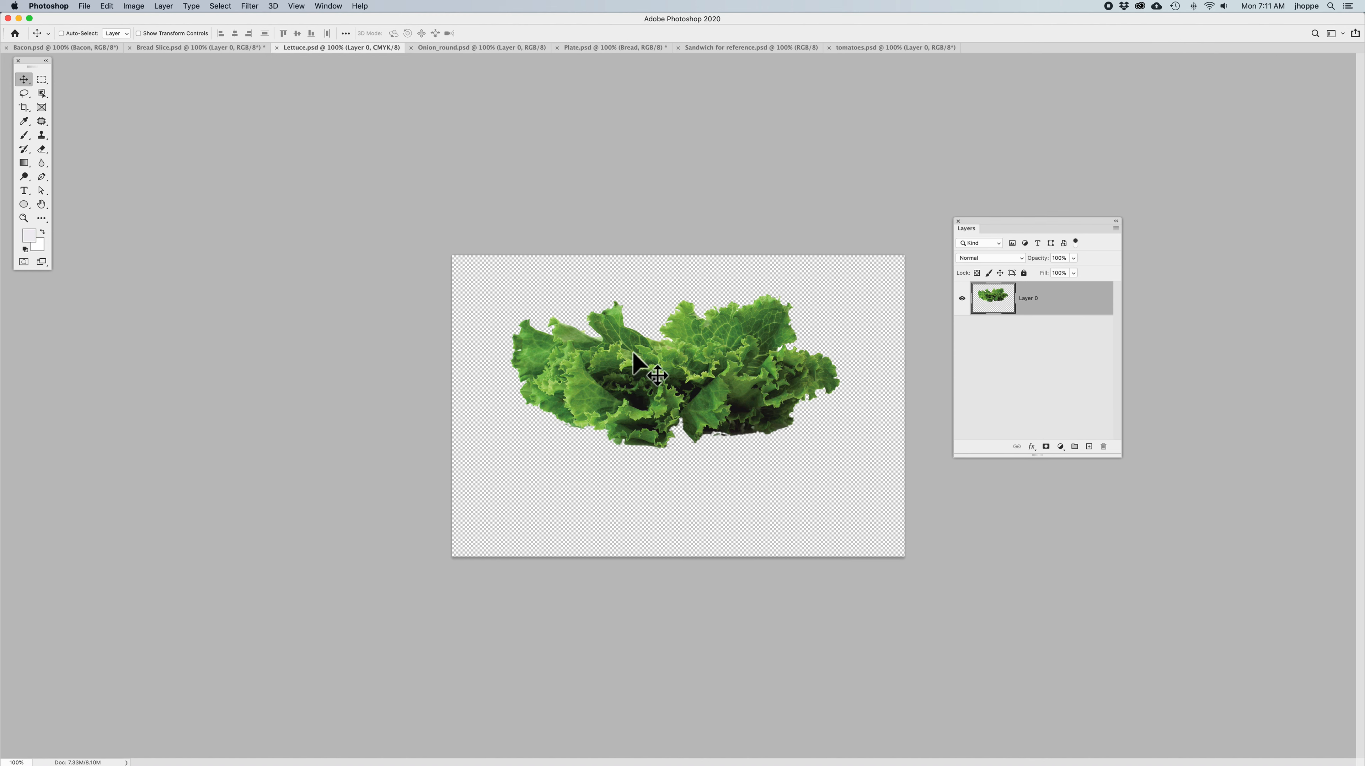
Move the lettuce slightly down within its canvas, and duplicate its layer into Plate.psd with the name "Let Us".
mouse_move(748, 370)
left_mouse_down()
mouse_move(688, 376)
mouse_move(743, 391)
left_mouse_up()
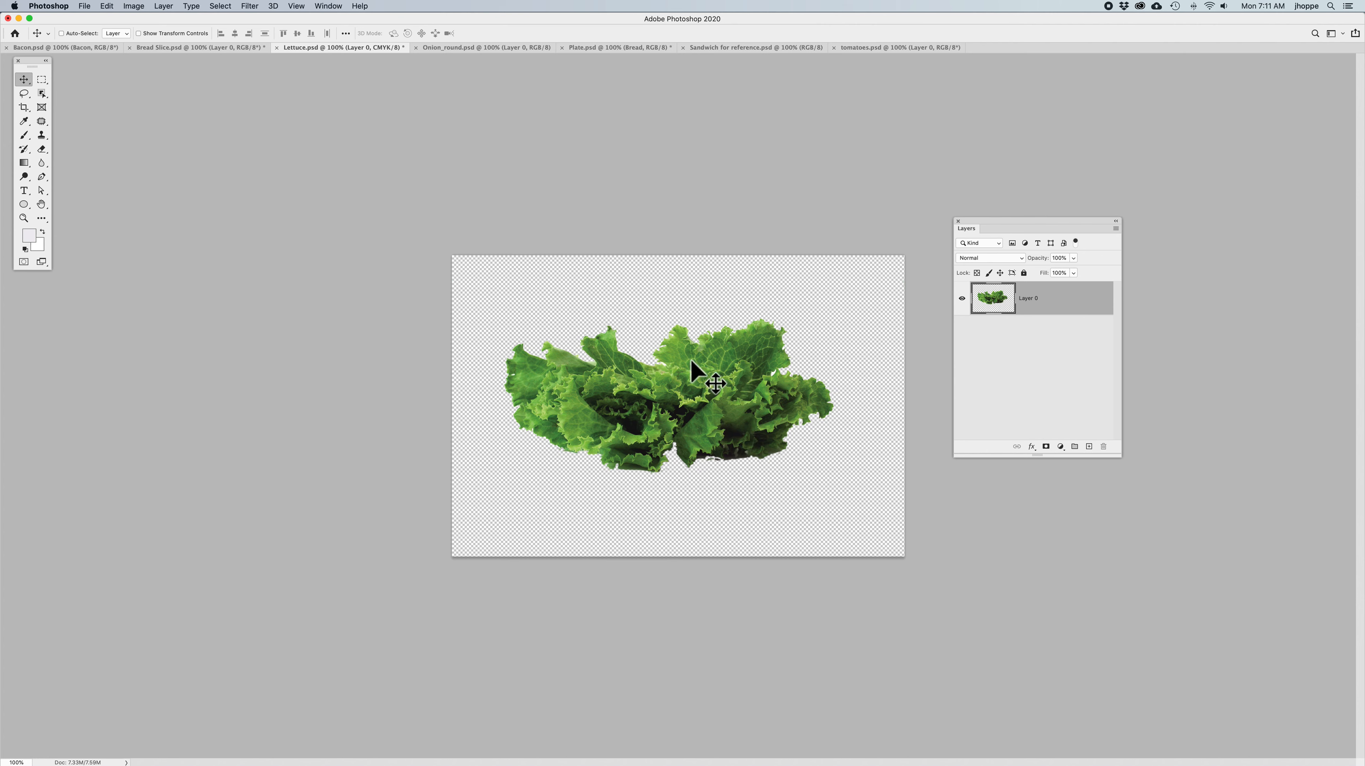
left_click(1116, 230)
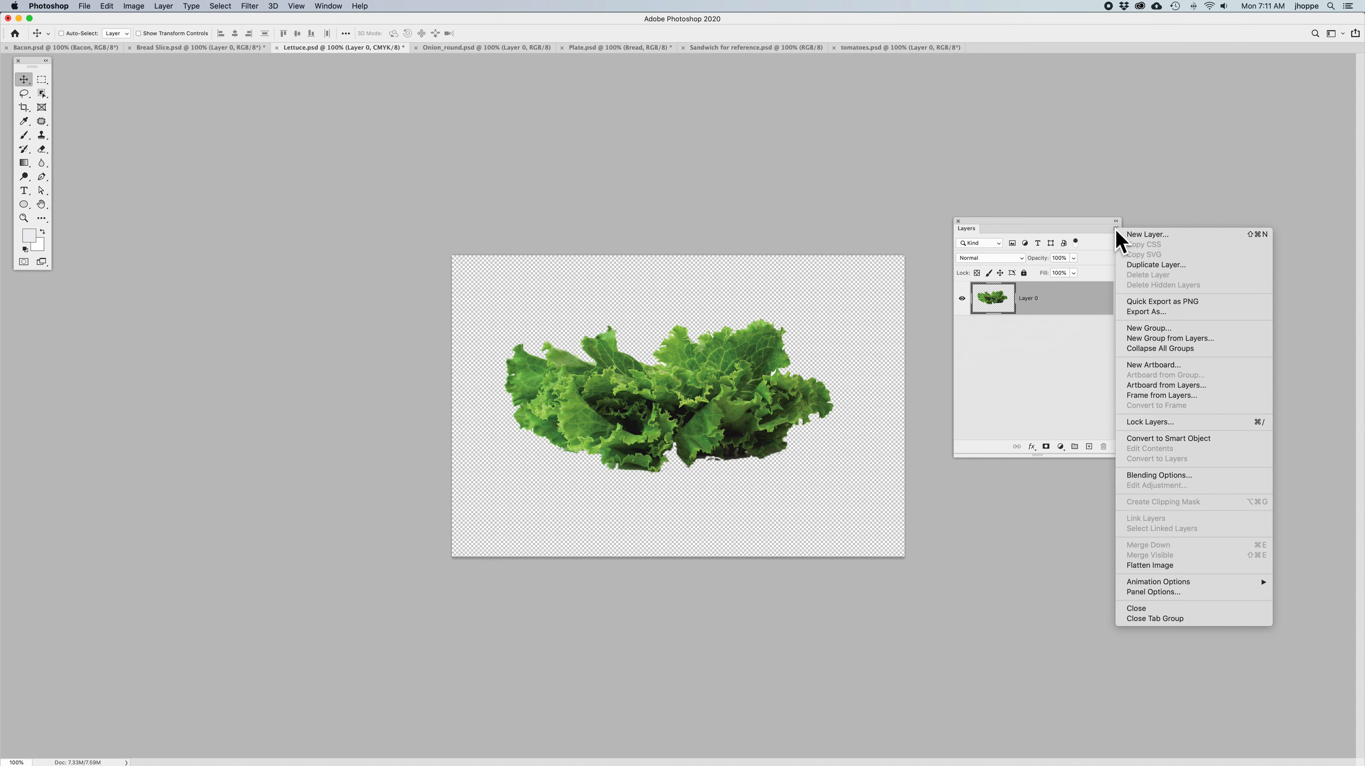
left_click(1139, 268)
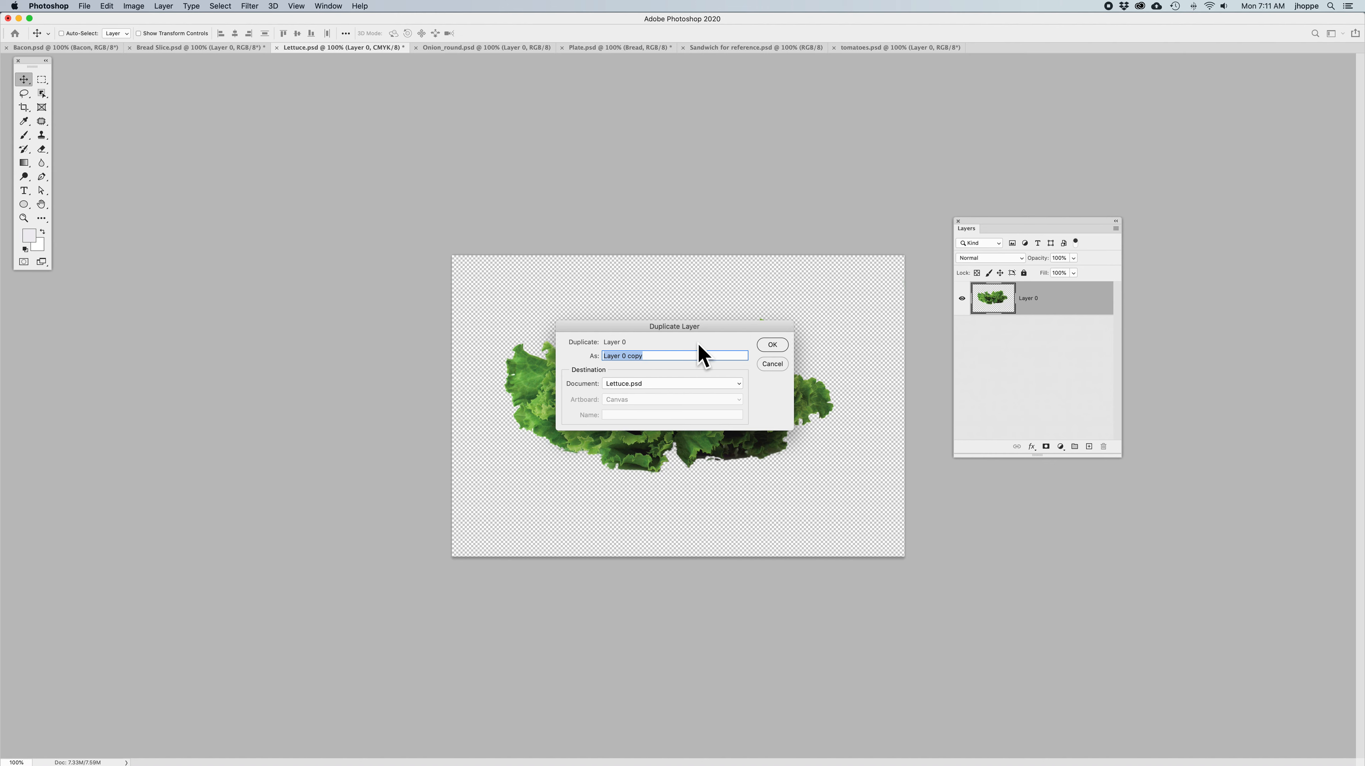
left_click(650, 393)
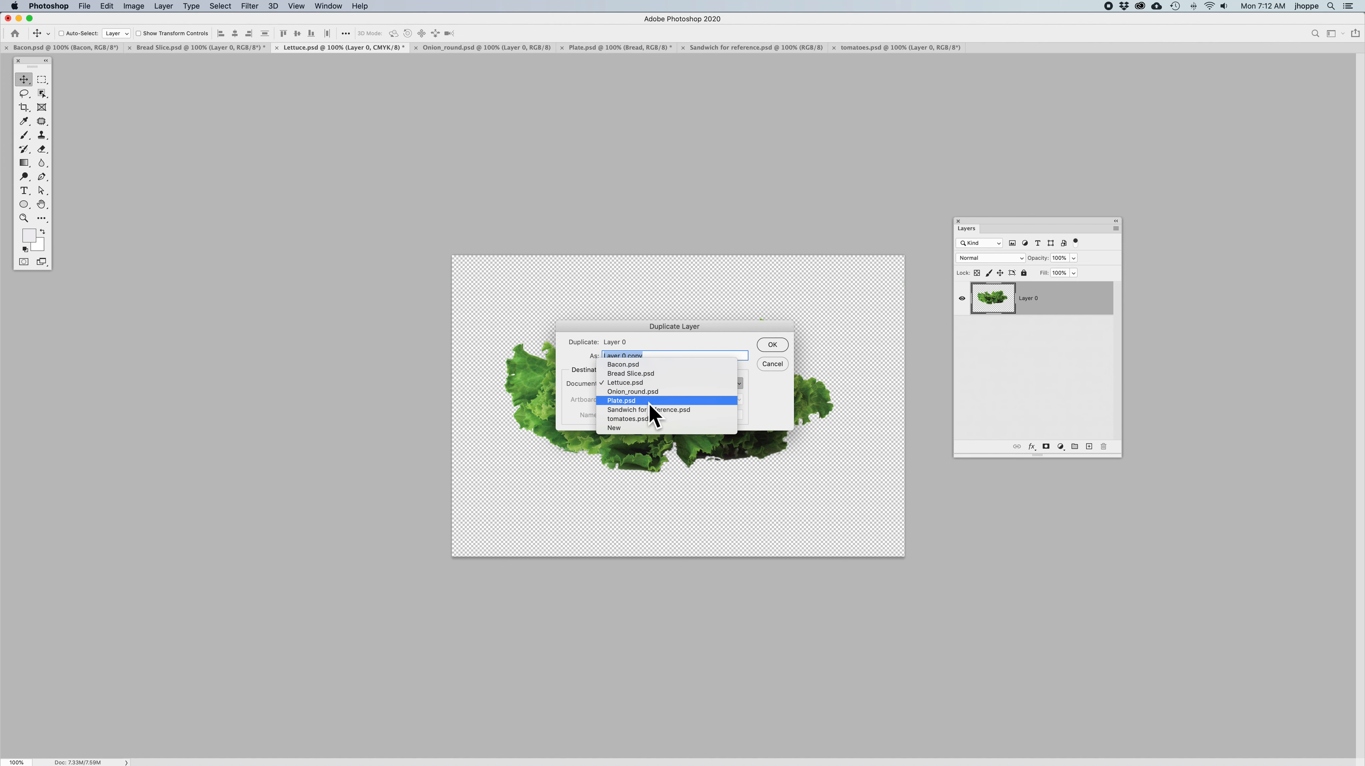
left_click(648, 403)
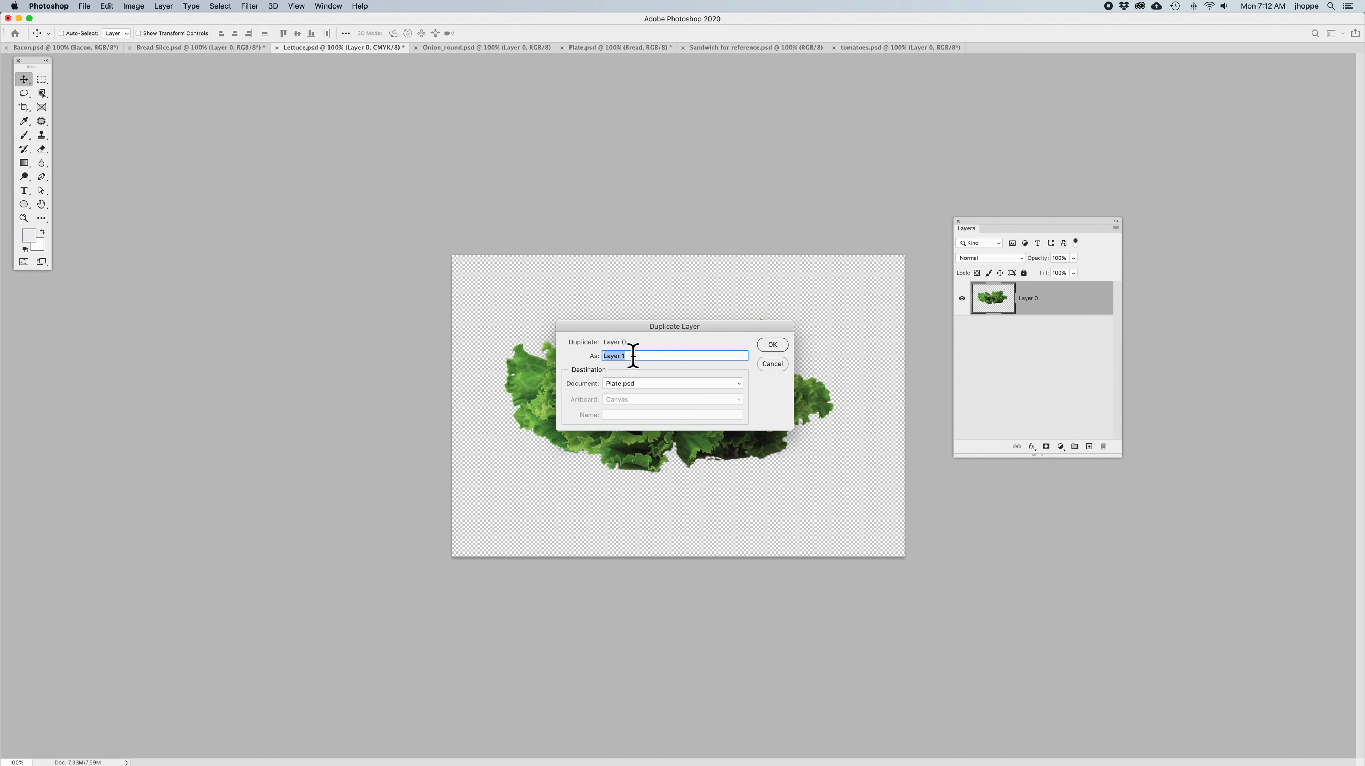
type("Le")
left_click(772, 344)
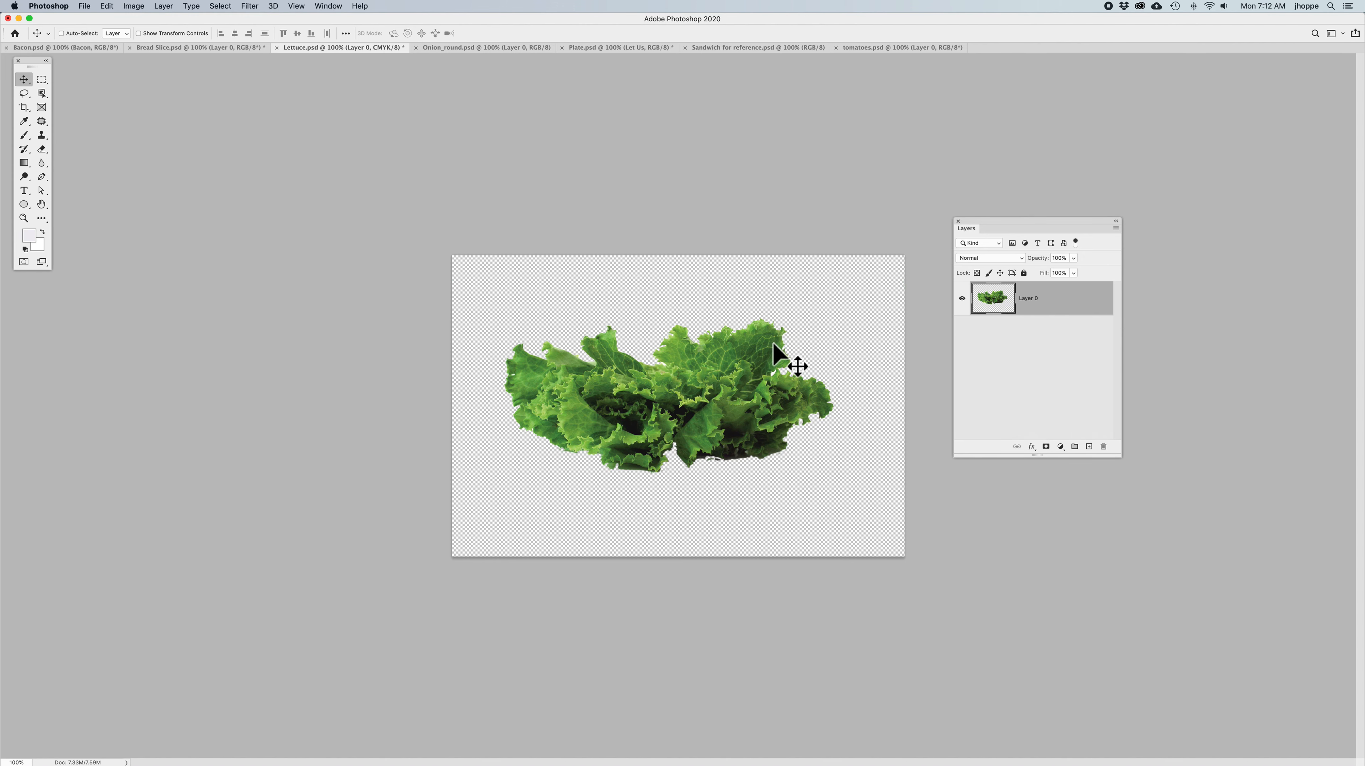
Reposition the lettuce in Plate.psd so that it sits centred over the bread slice.
left_click(602, 48)
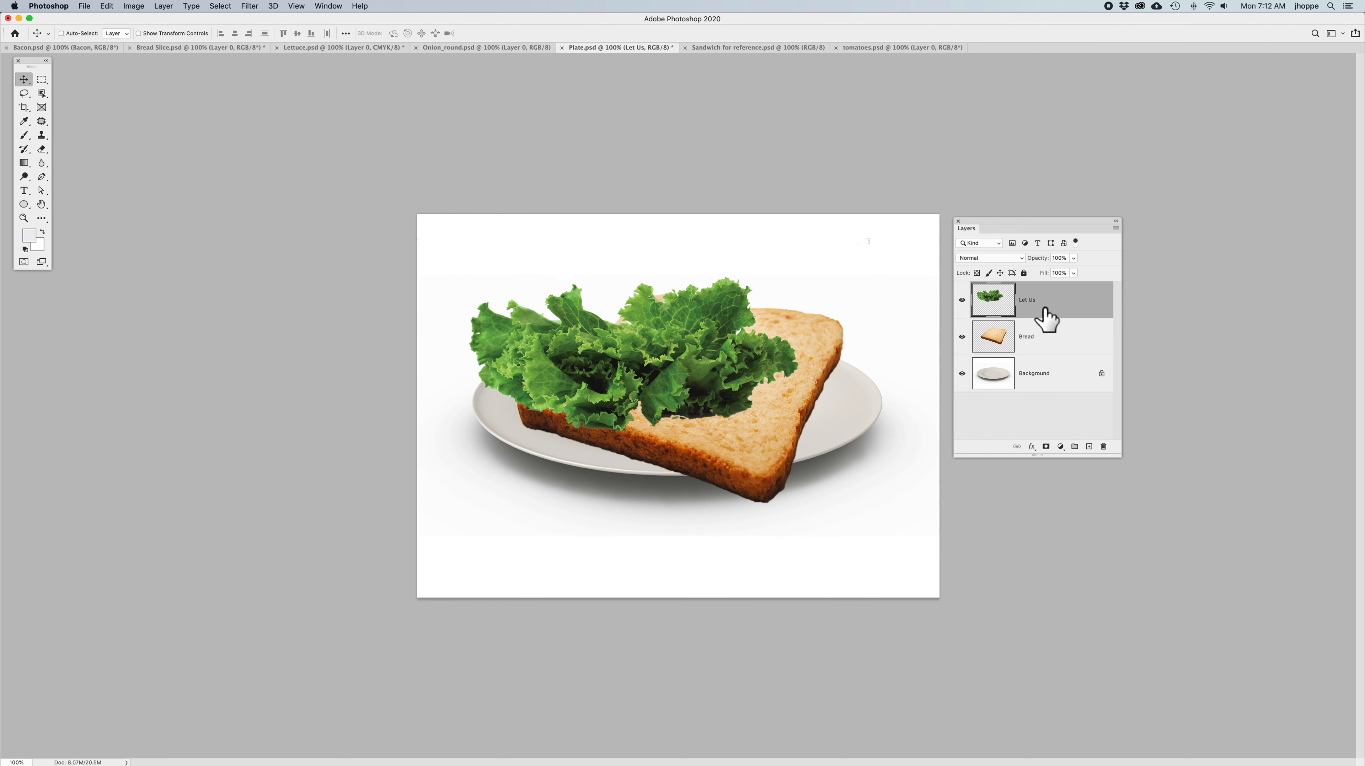
left_click_drag(621, 348, 688, 372)
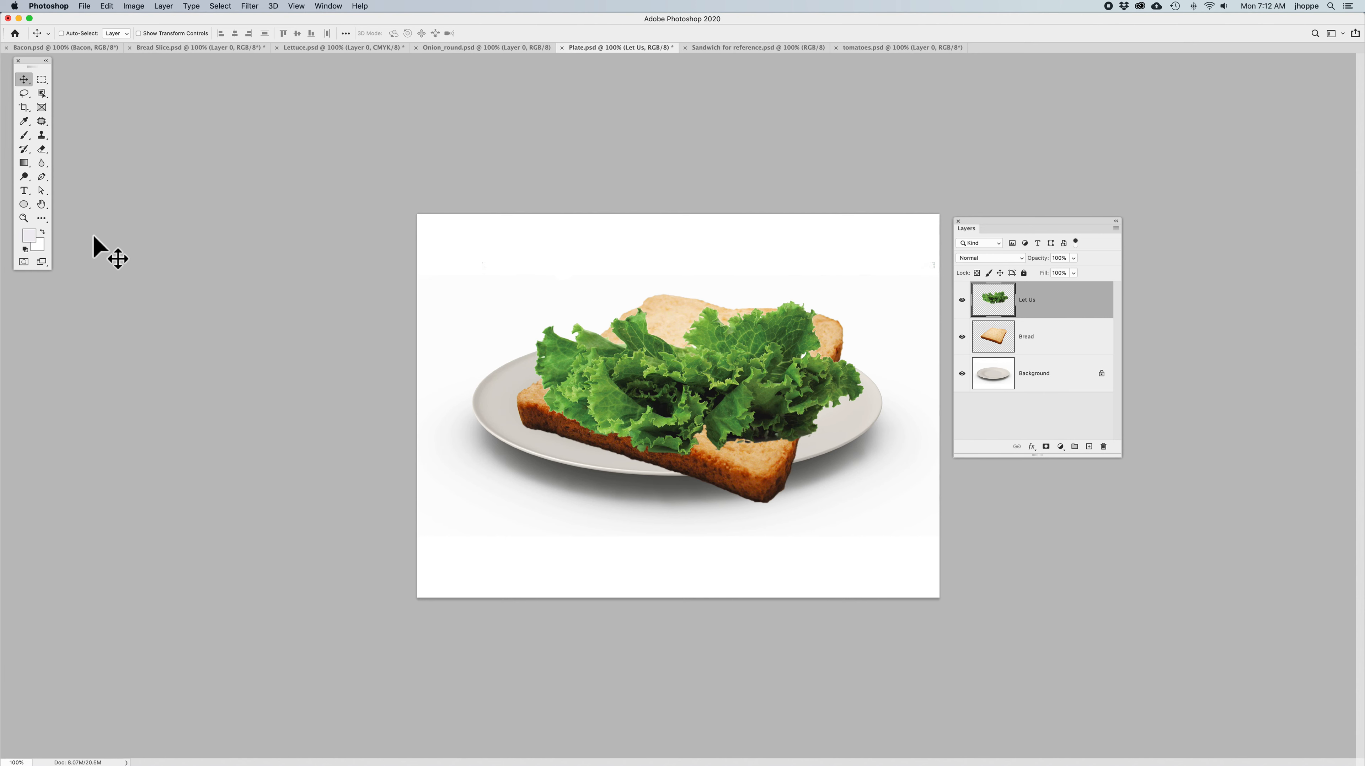
Copy the tomato slice from tomatoes.psd, paste it into Plate.psd, and name its layer "Tomatoe".
left_click(883, 49)
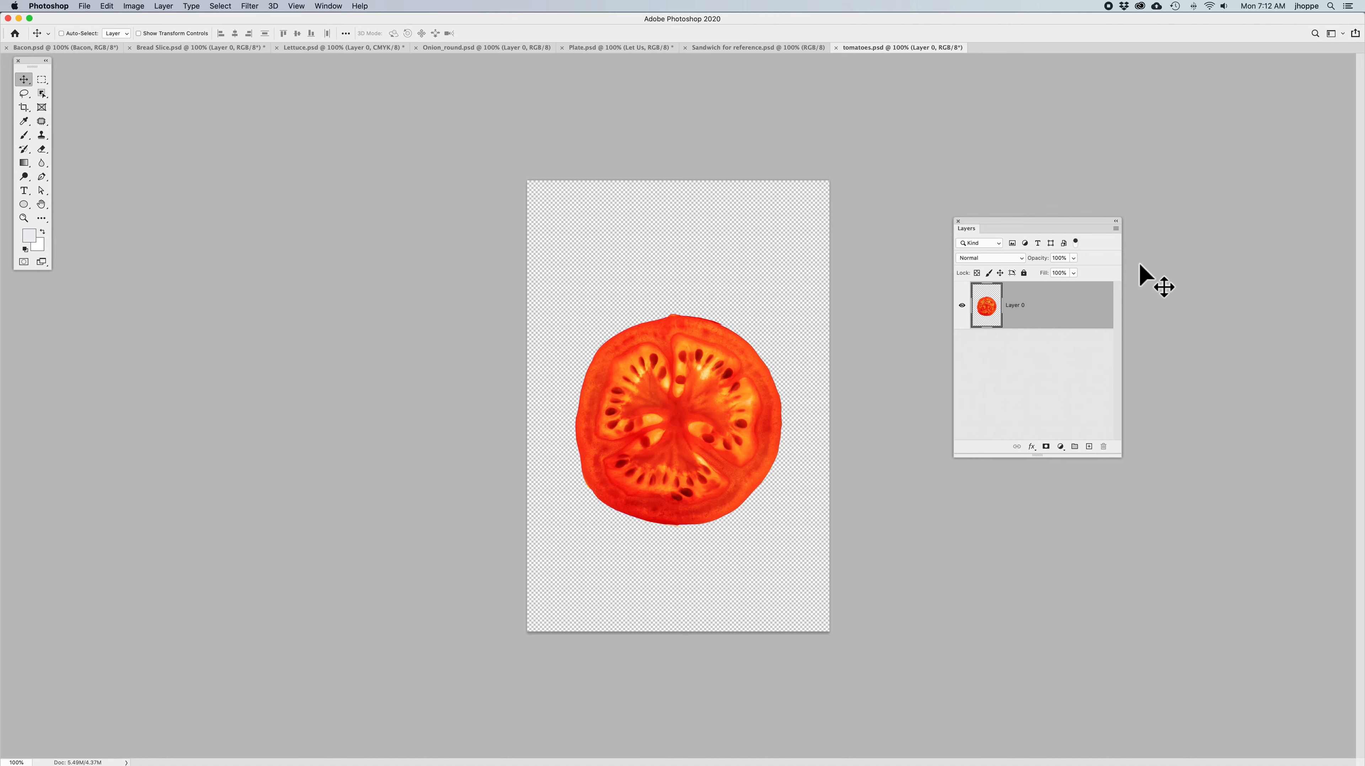
left_click(107, 6)
left_click(127, 81)
left_click(623, 48)
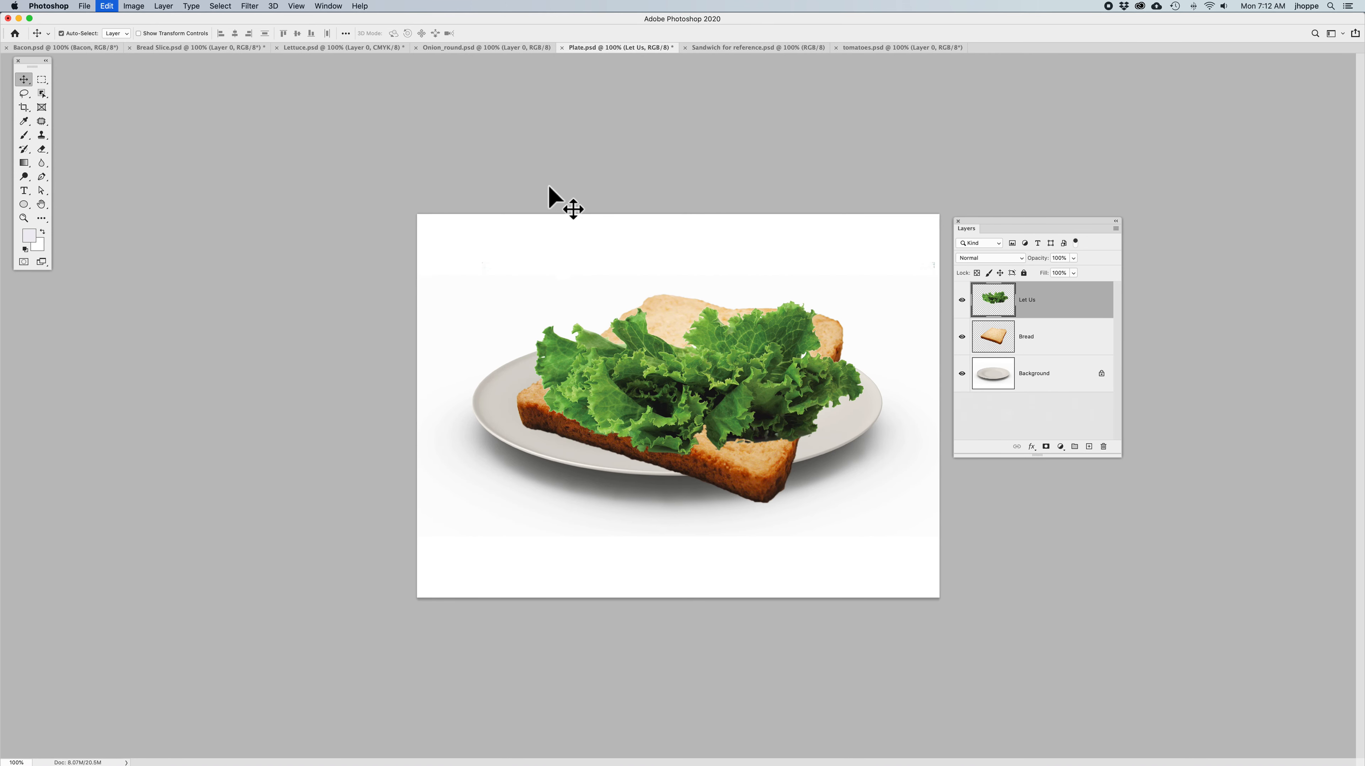
key("super+v")
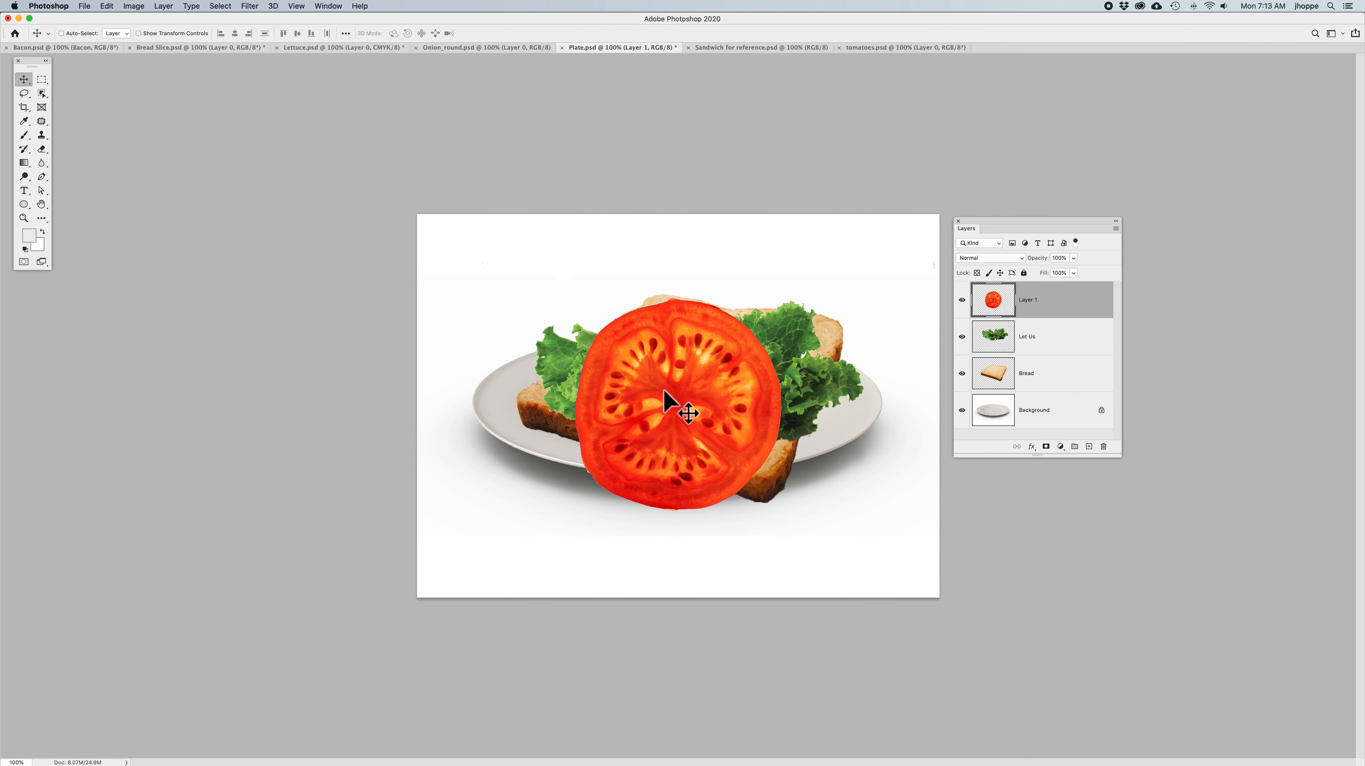
double_click(1026, 302)
type("Tomatoe")
key("Return")
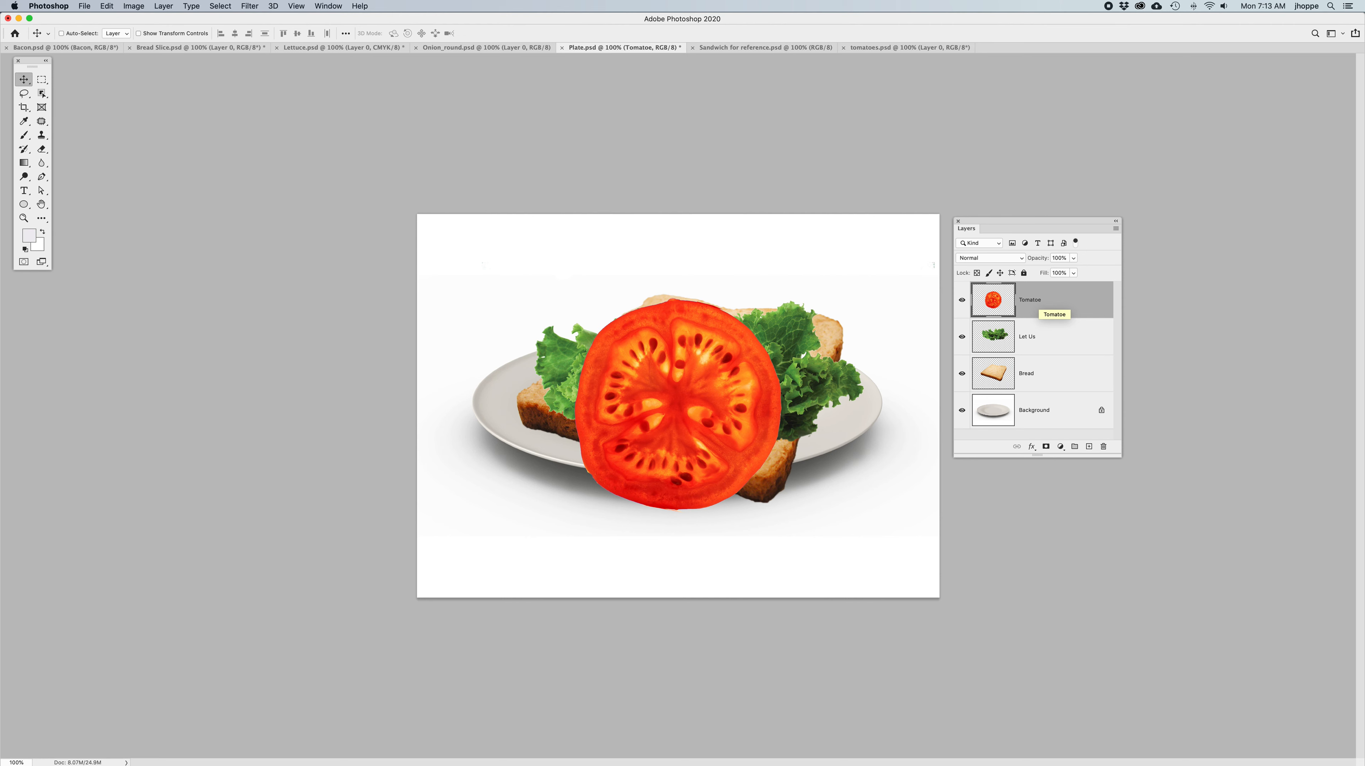
Lengthen the Layers panel to make room for more layers.
right_click(1038, 454)
left_click(1021, 524)
left_click_drag(1039, 453, 1035, 528)
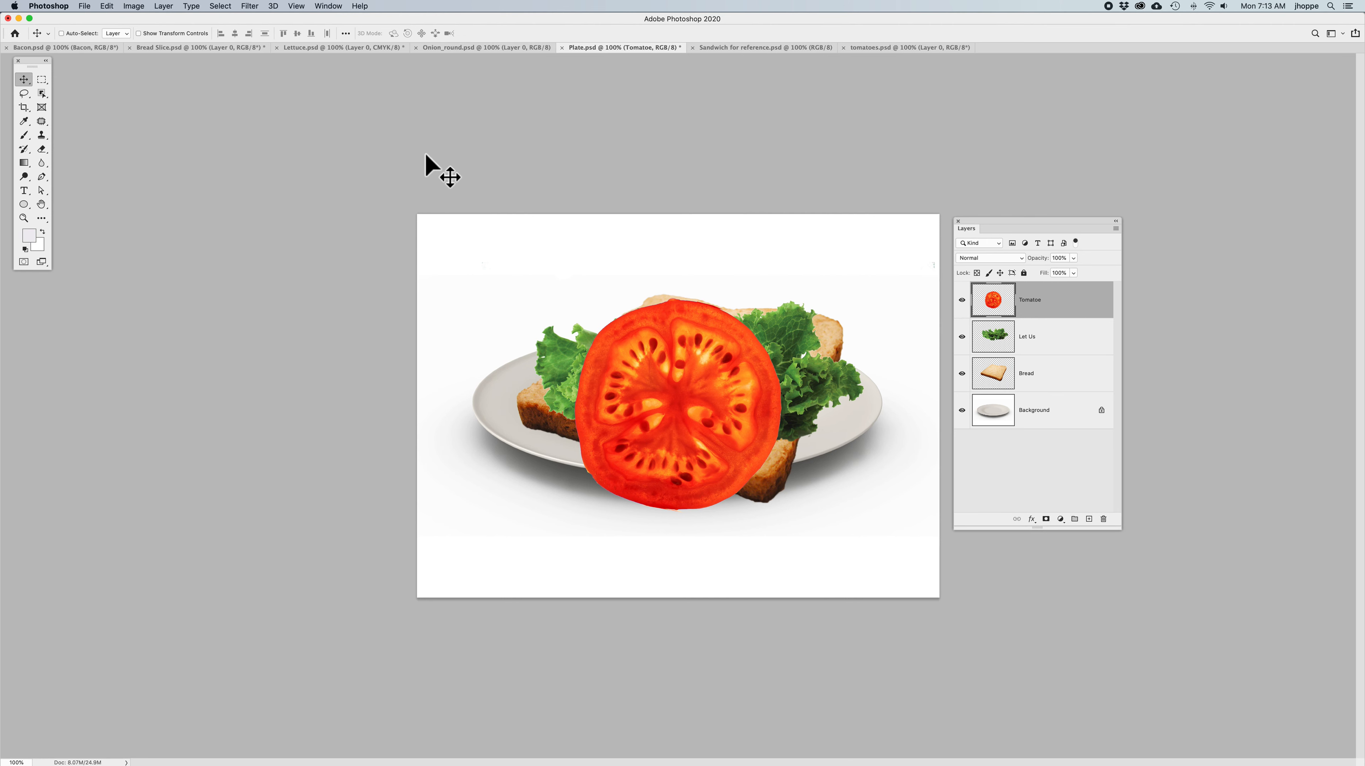
Copy the onion slice from Onion_round.psd into Plate.psd, and name its layer "Un Yin".
left_click(479, 48)
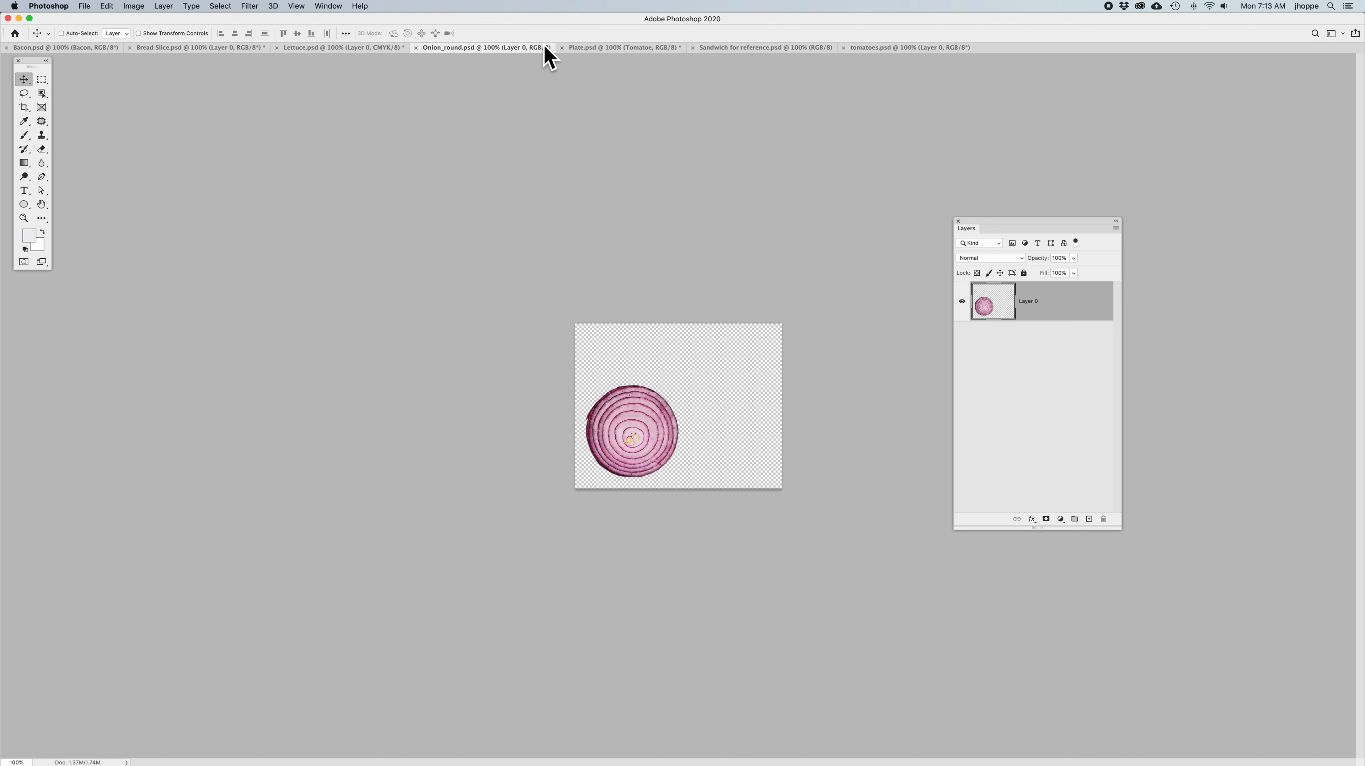
left_click(594, 48)
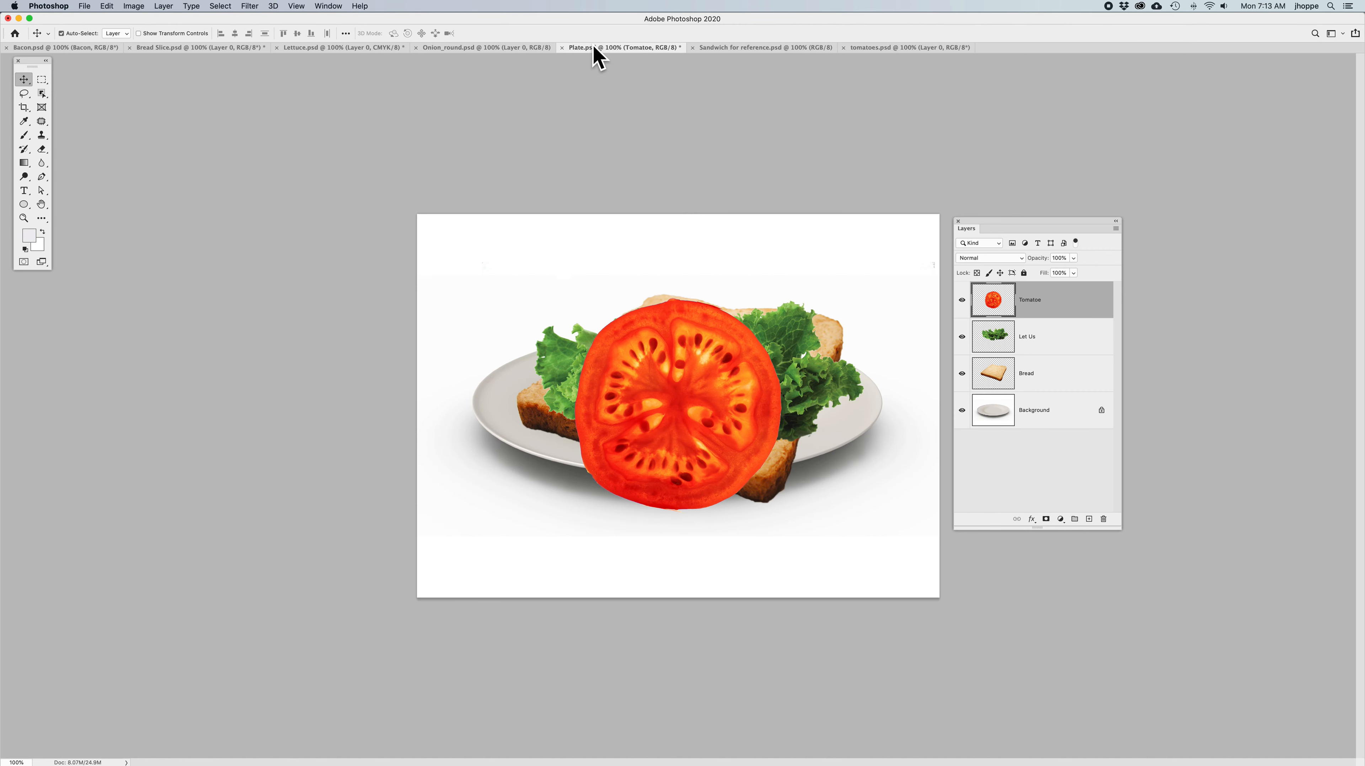
key("cmd+v")
double_click(1027, 298)
type("Un Yin")
key("Return")
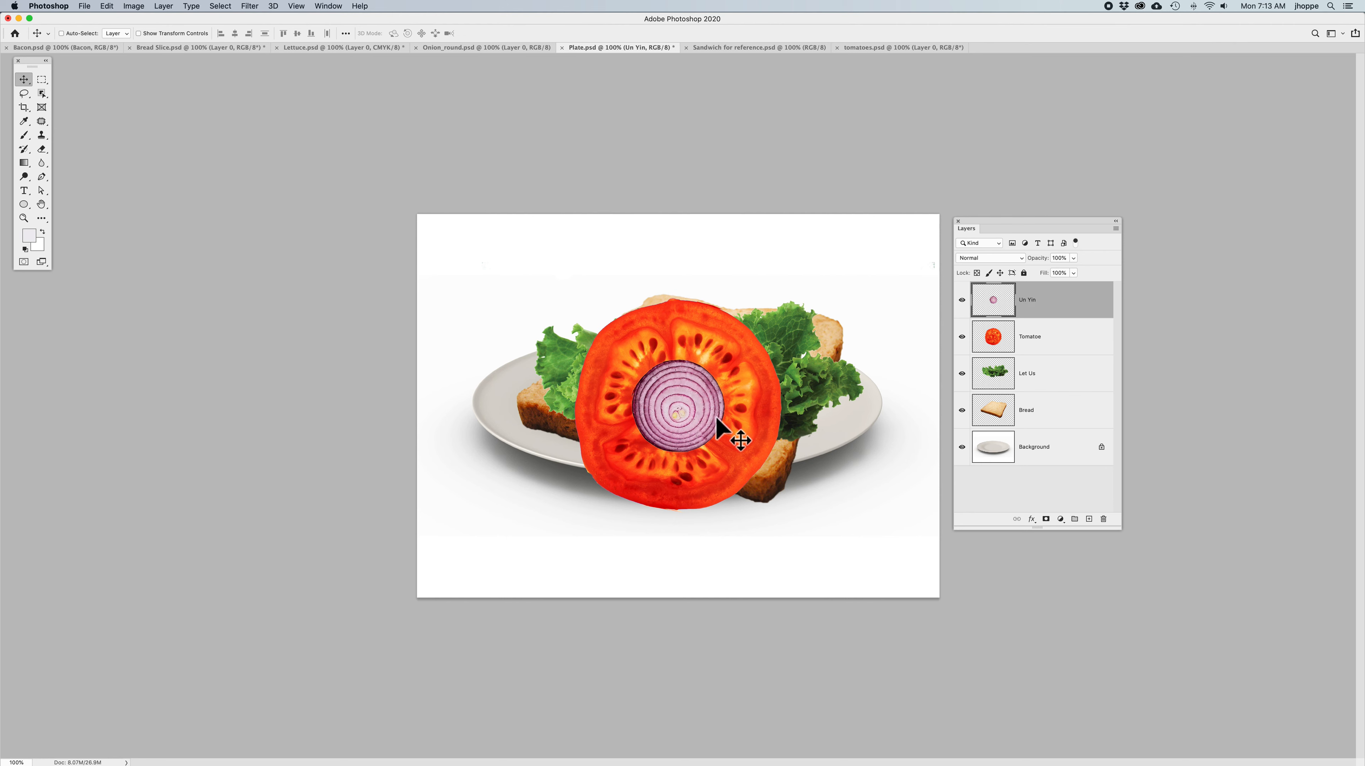
Copy the Bacon layer from Bacon.psd into Plate.psd with the Move tool, and centre the strips over the sandwich.
left_click(83, 53)
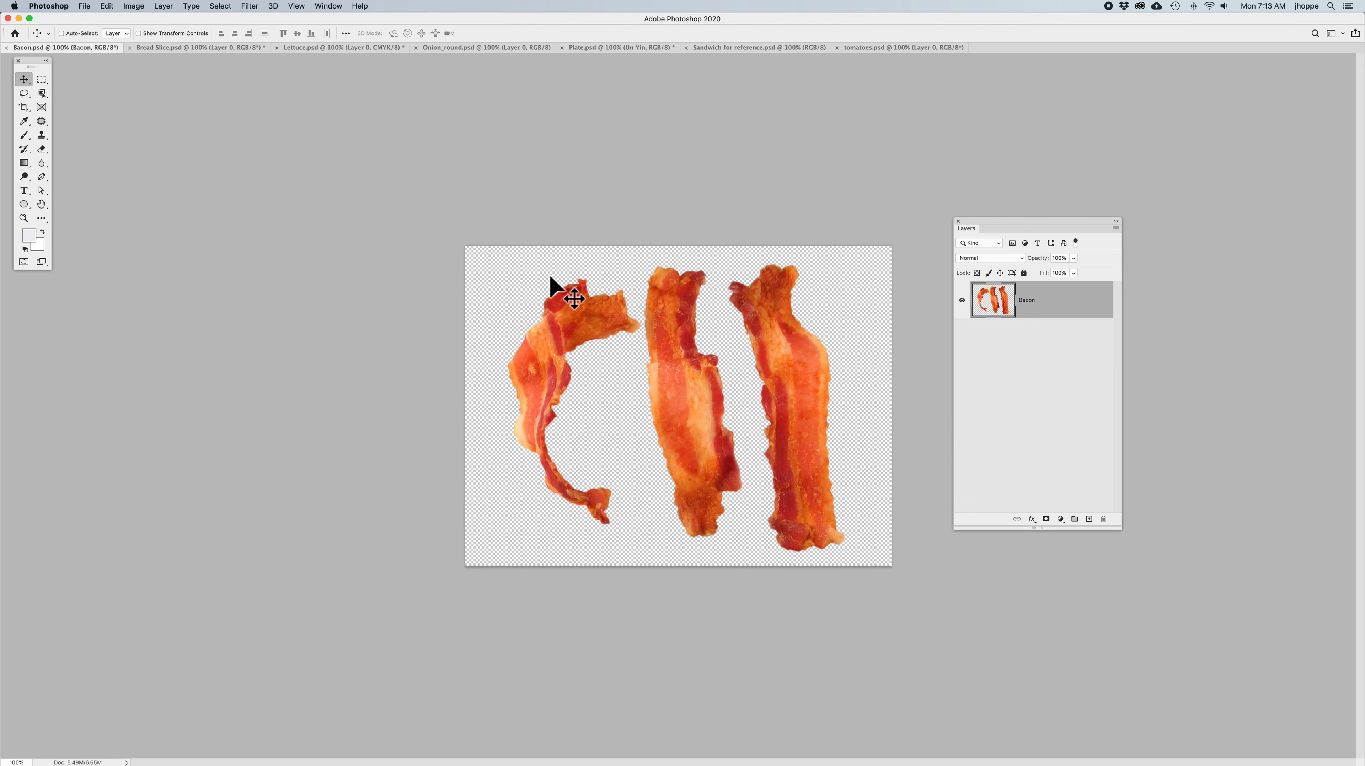
left_click_drag(563, 316, 590, 47)
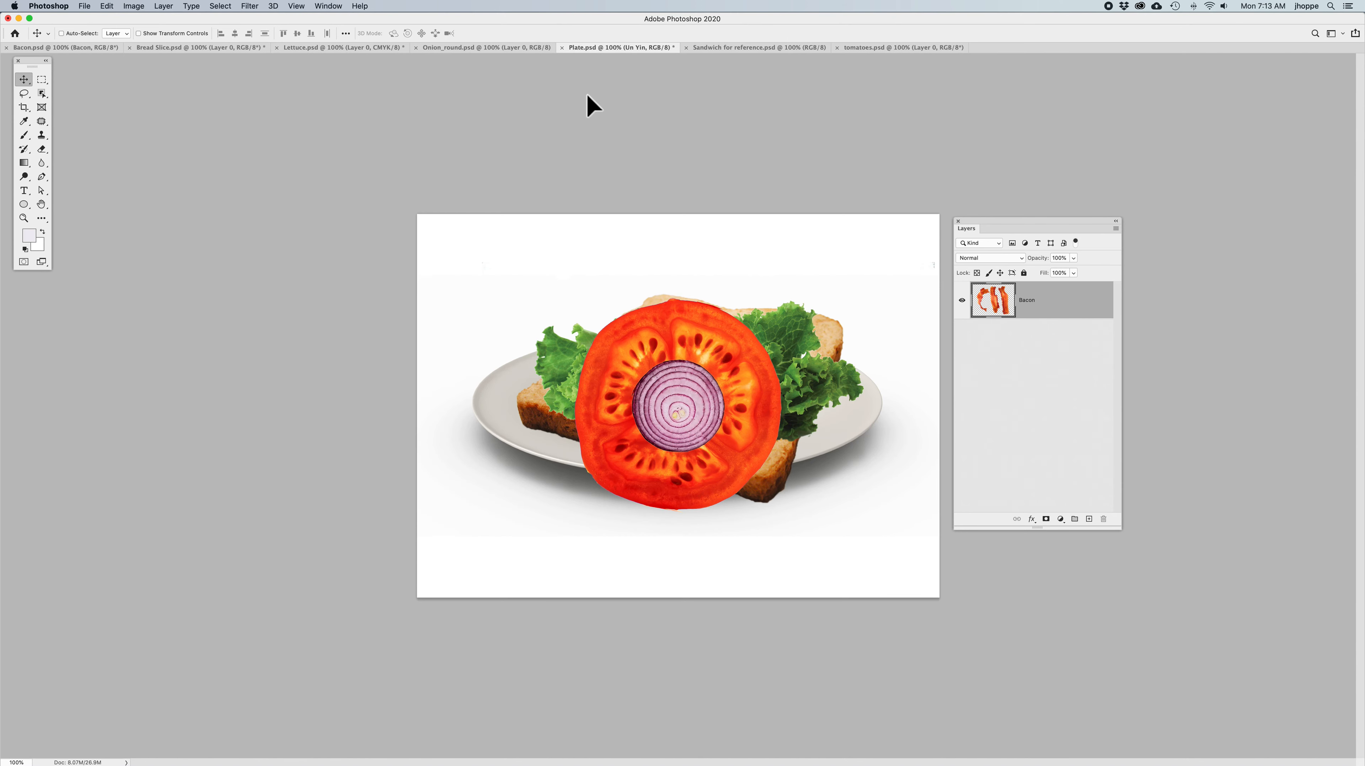
left_click_drag(590, 324, 636, 379)
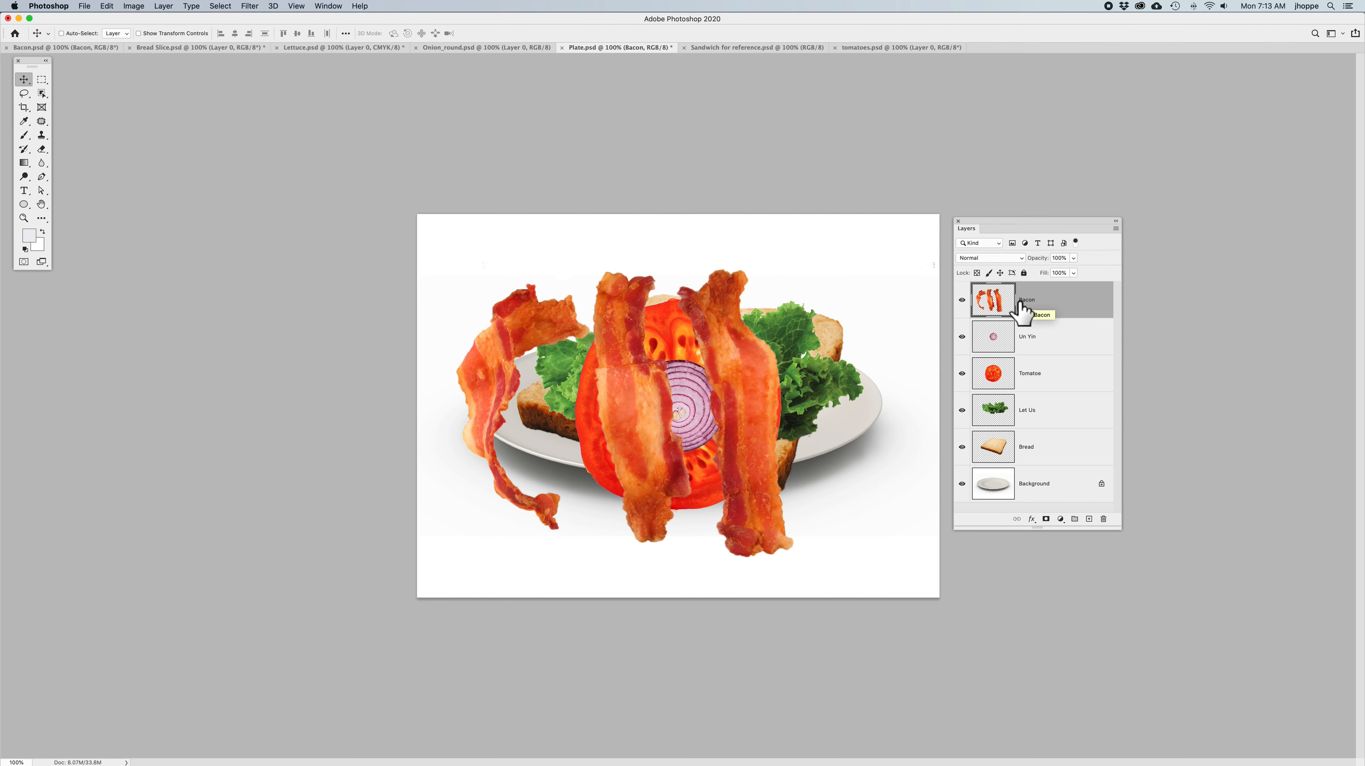
left_click(75, 47)
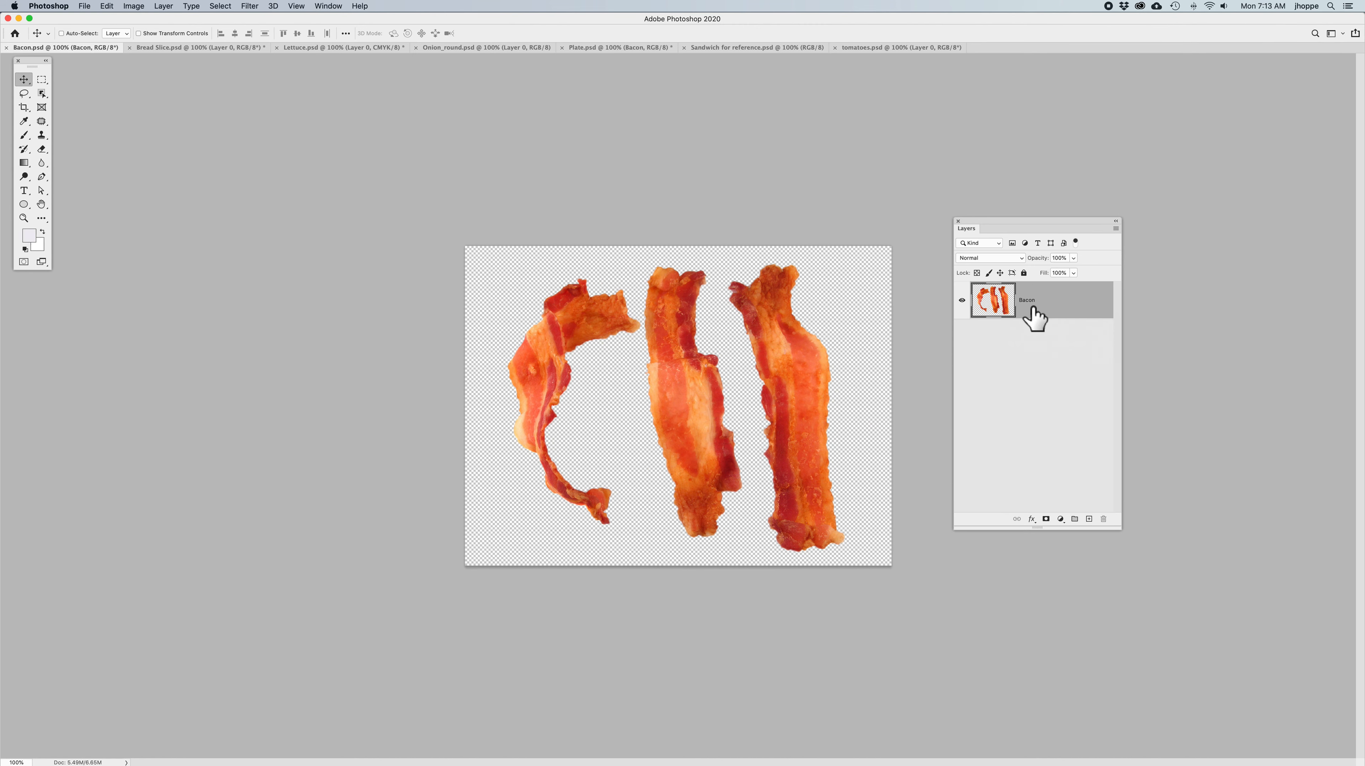
left_click(600, 48)
left_click_drag(619, 447, 687, 445)
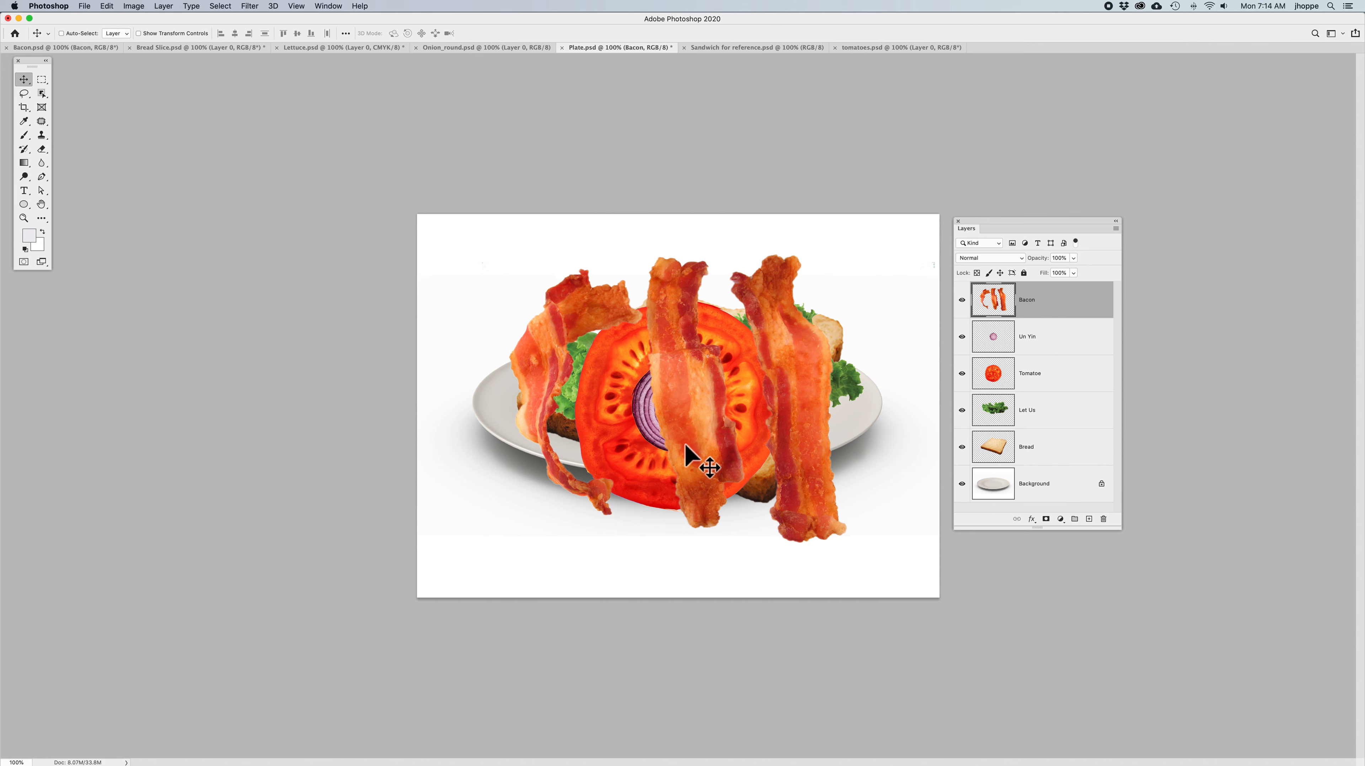
Save the composite as a new file named My Sandwich.psd in Photoshop format with layers included, in the Layer Sandwich folder.
left_click(84, 6)
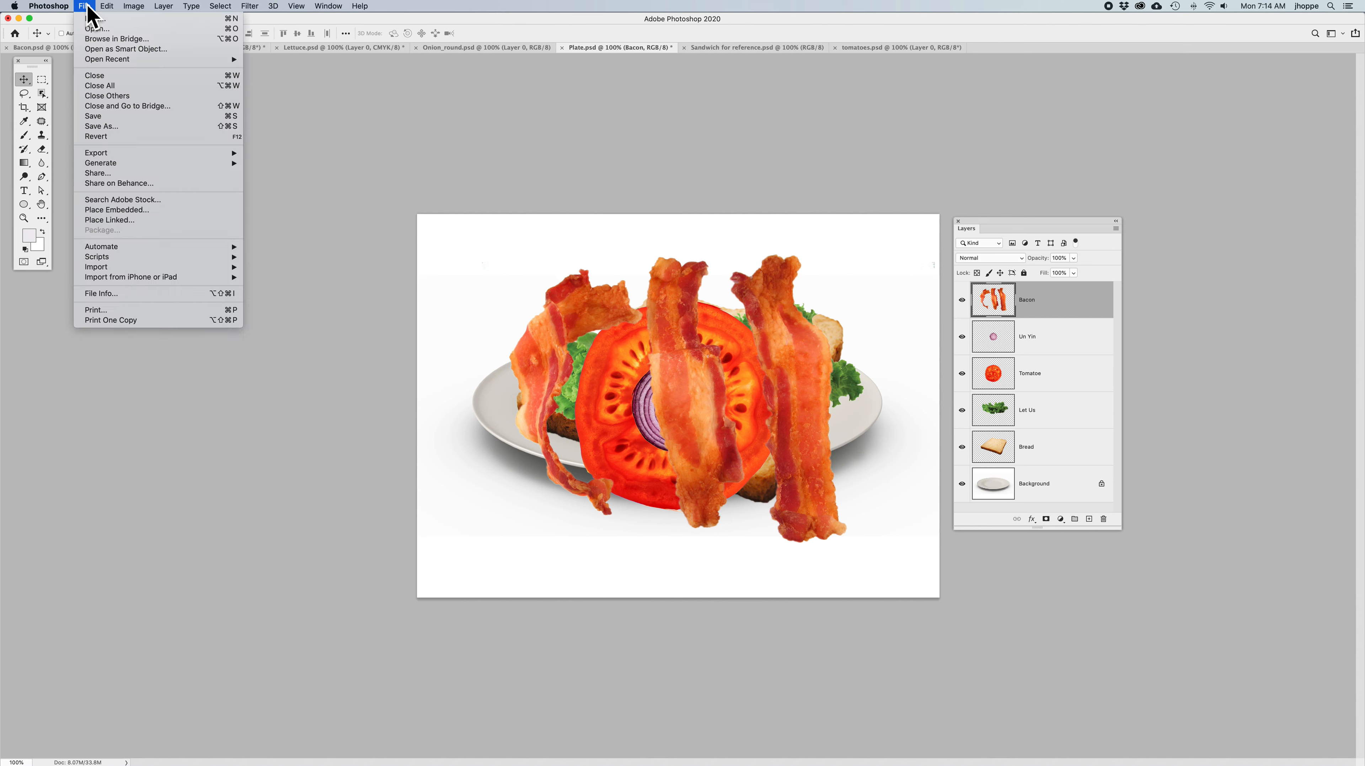
left_click(106, 124)
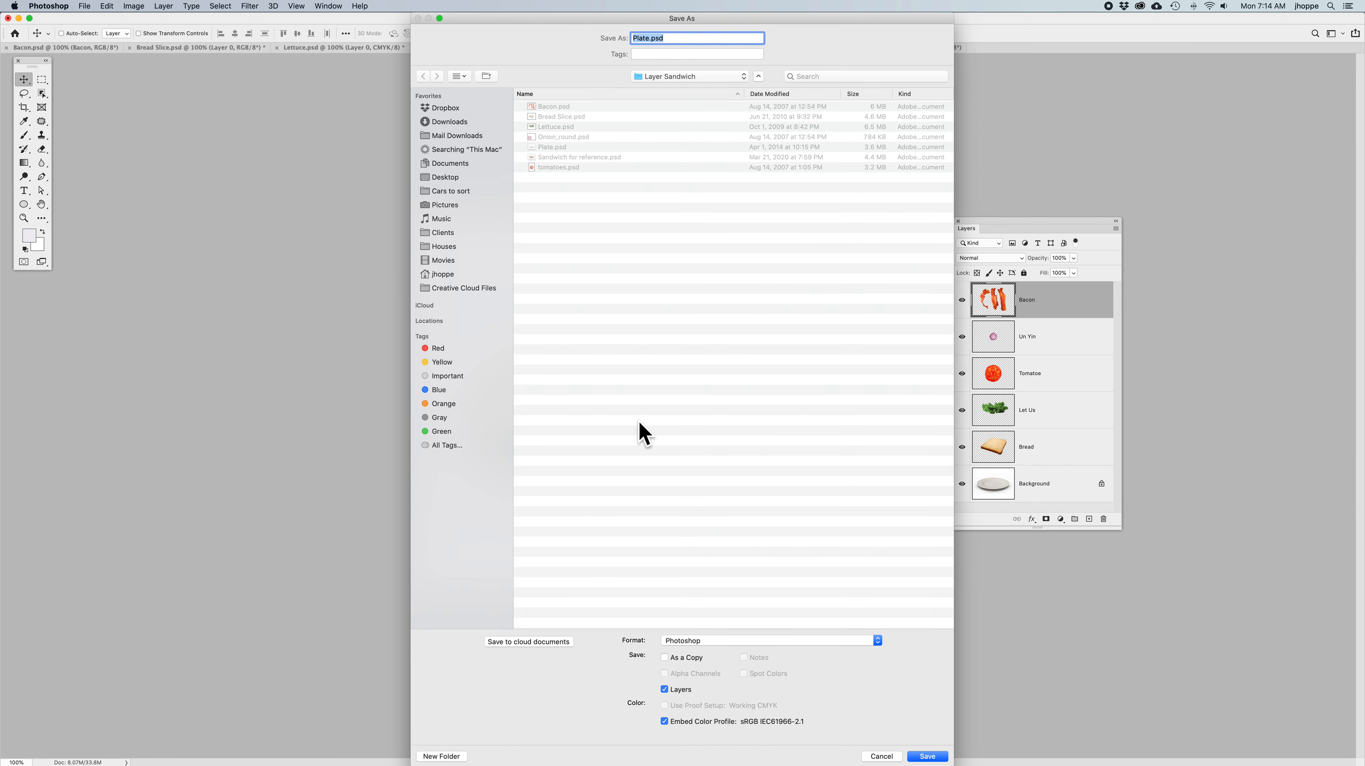
left_click(731, 643)
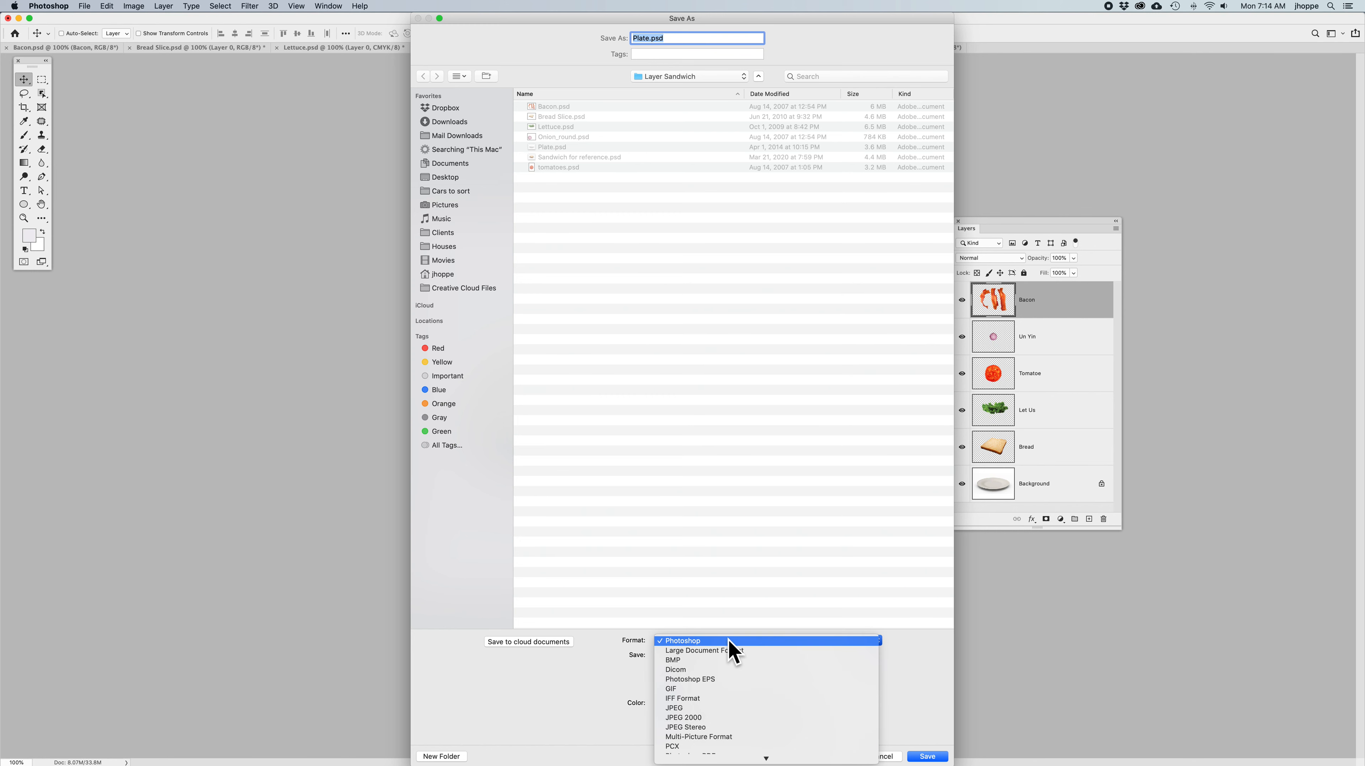
left_click(692, 643)
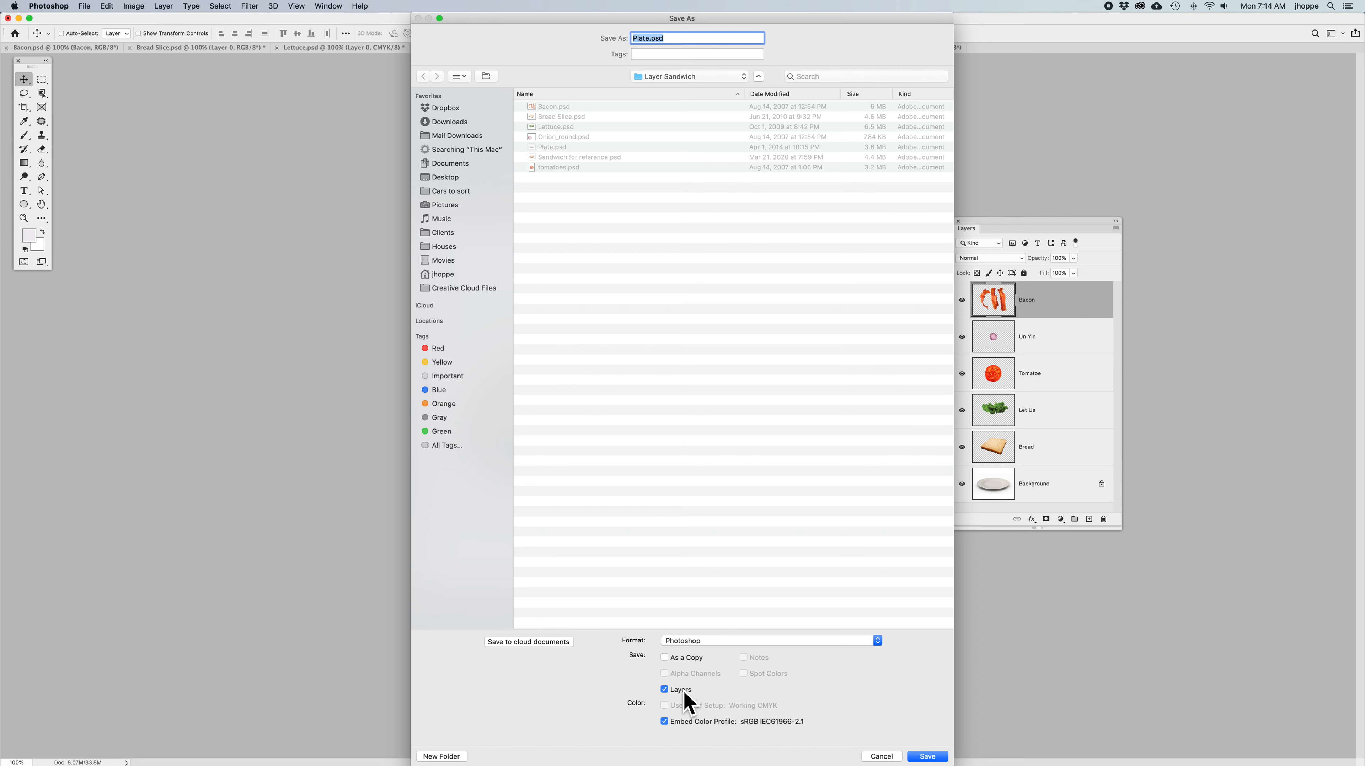
left_click(734, 644)
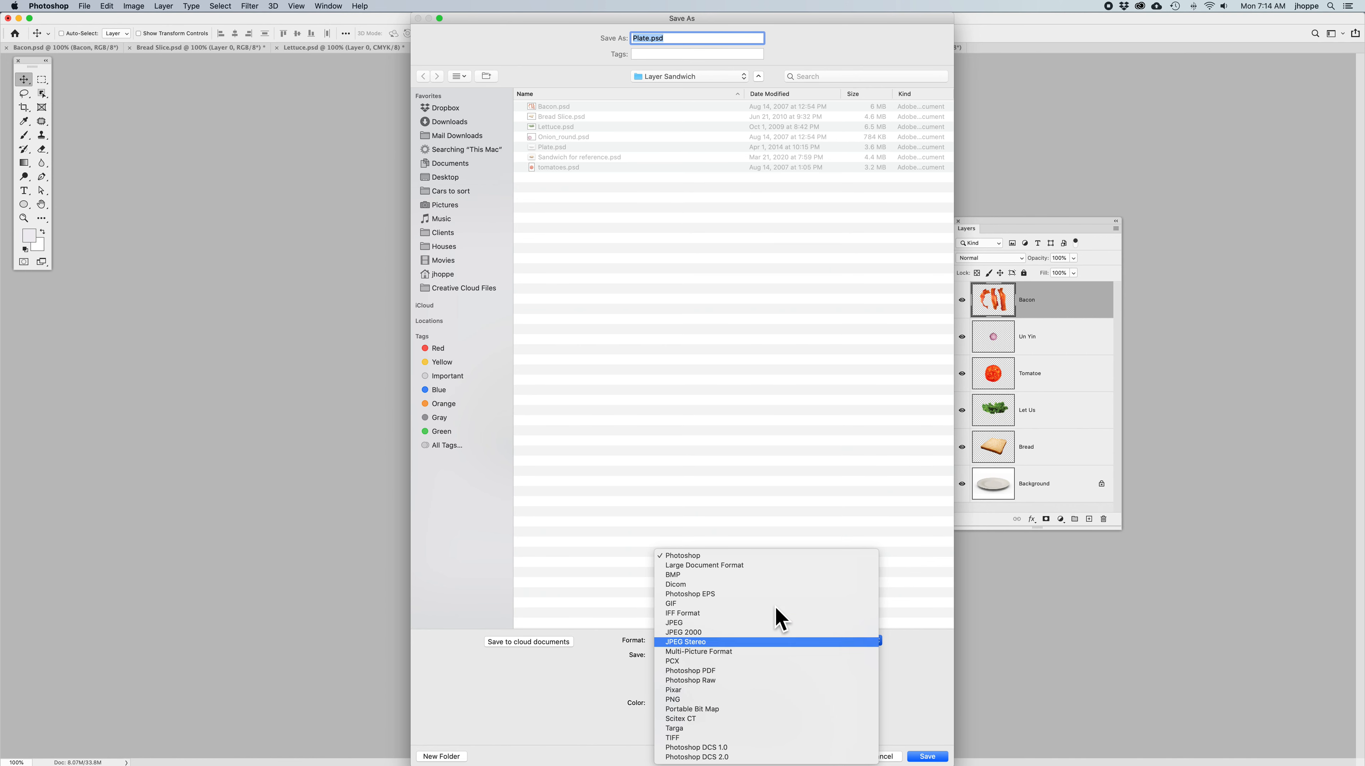
left_click(875, 503)
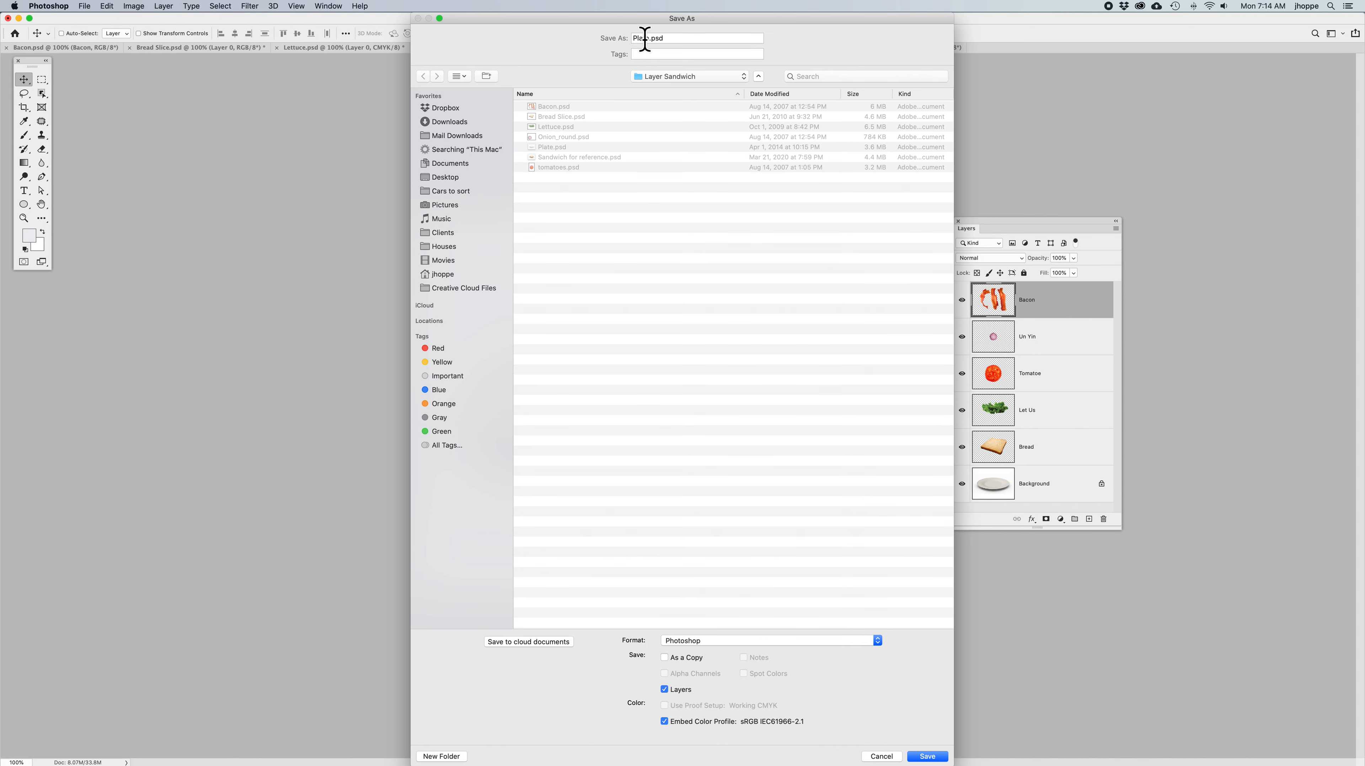
left_click_drag(650, 37, 628, 38)
type("My Sandwich")
left_click(928, 757)
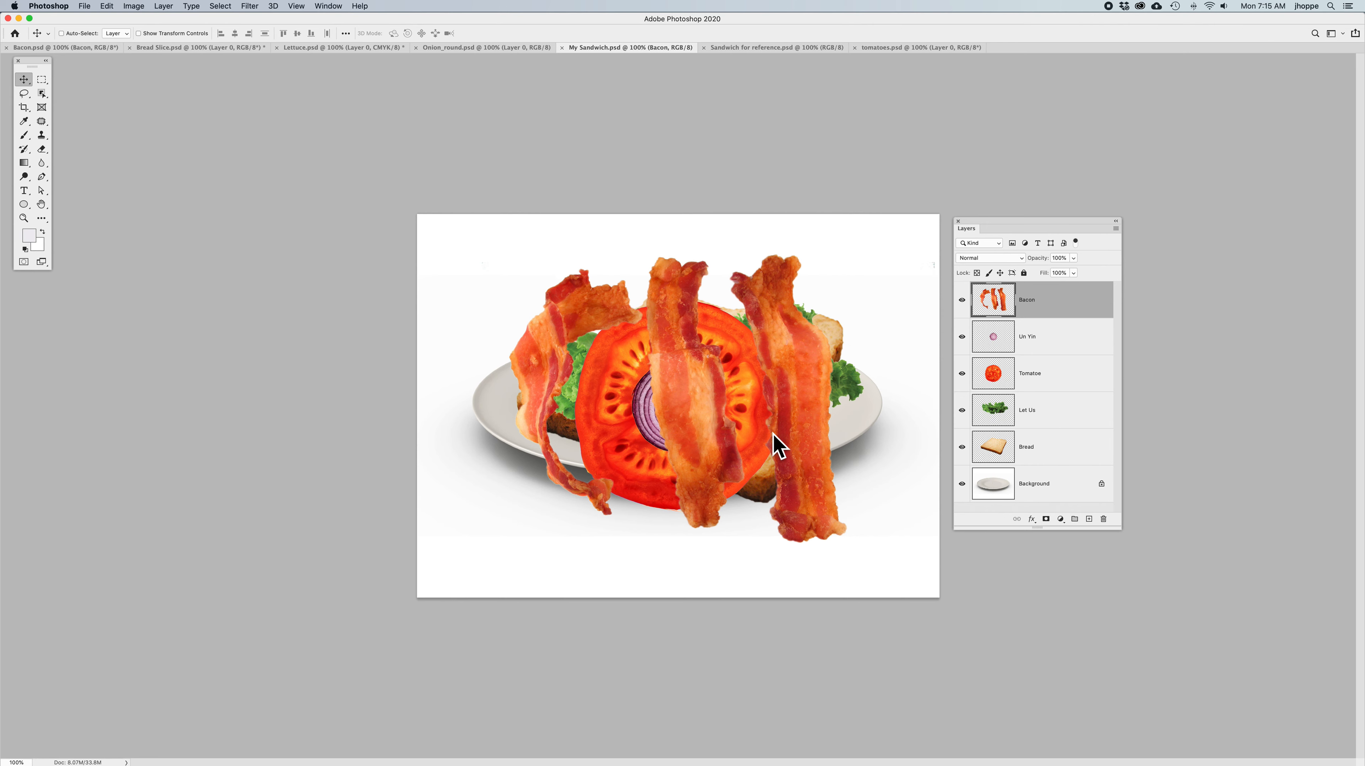
Switch My Sandwich.psd to full screen mode with the menu bar.
key("f")
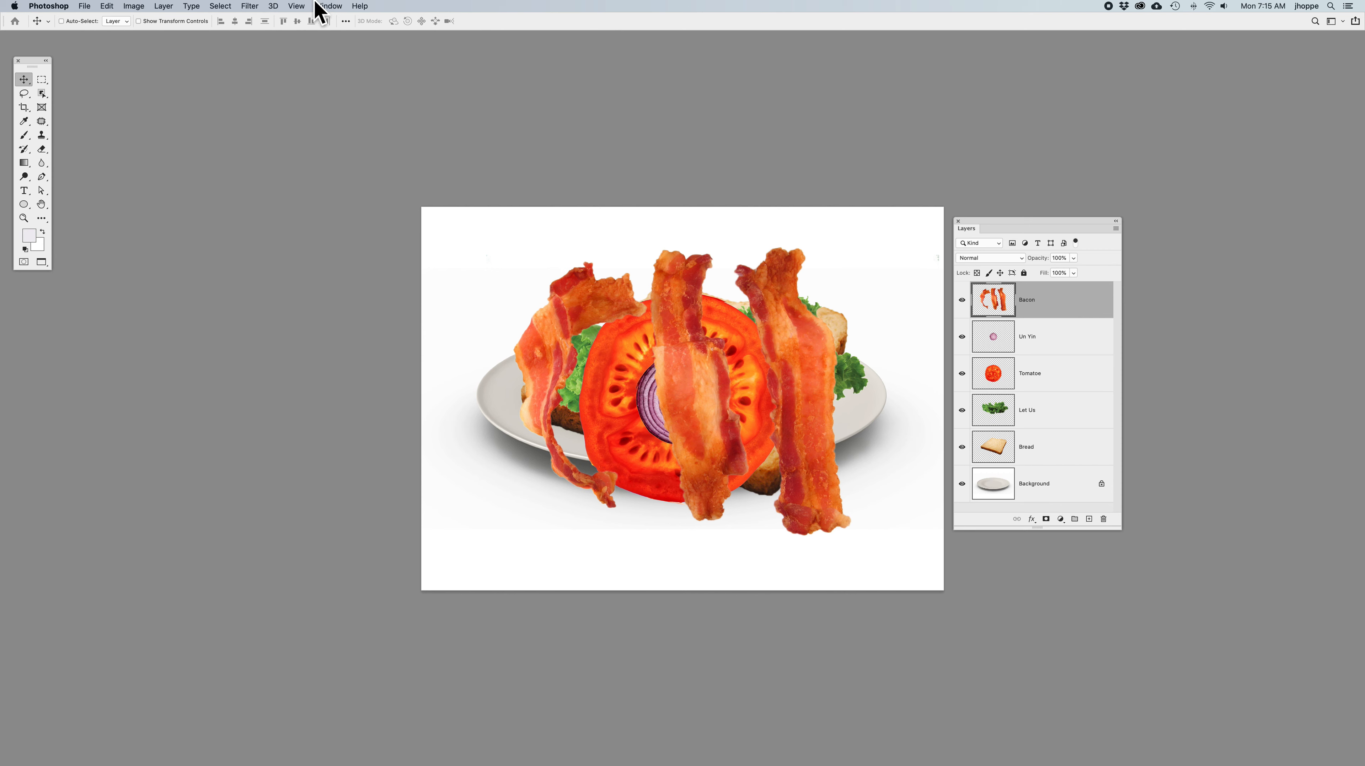
left_click(296, 6)
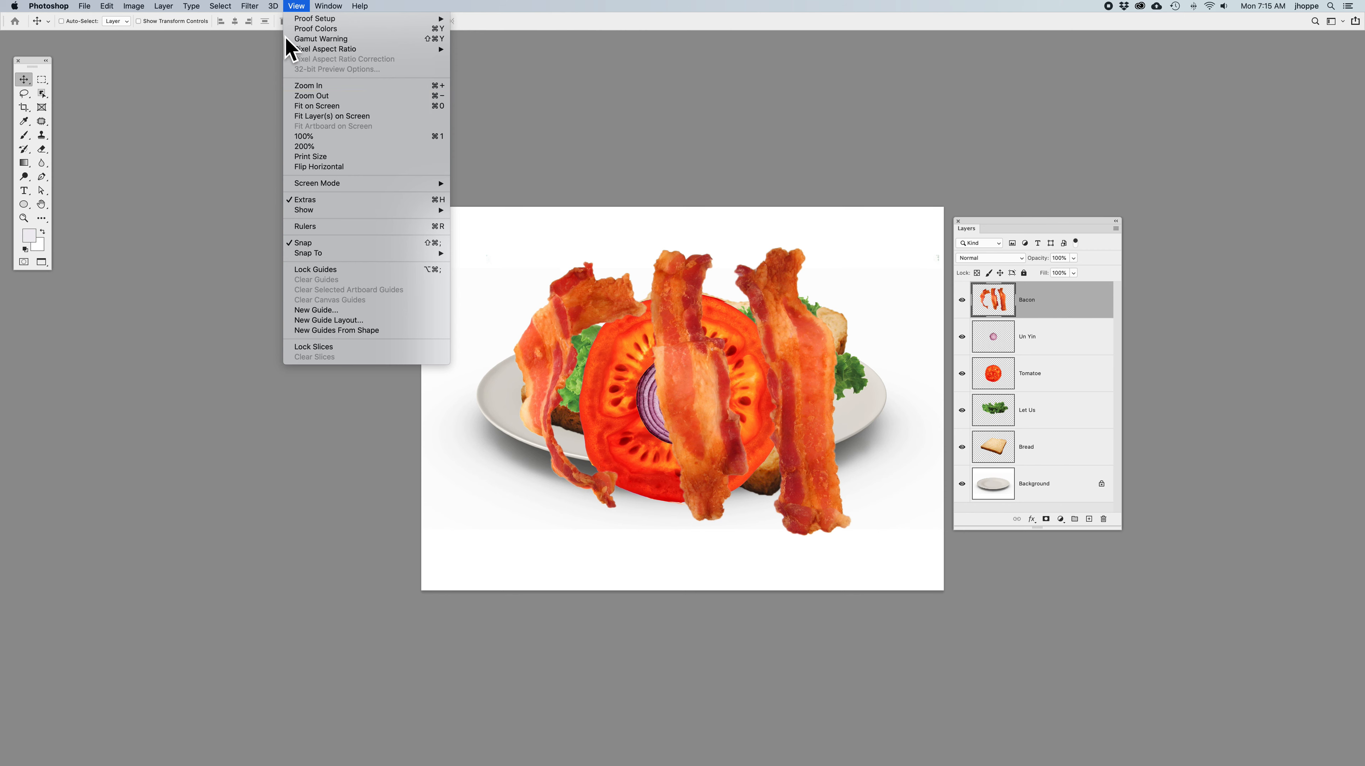
left_click(299, 6)
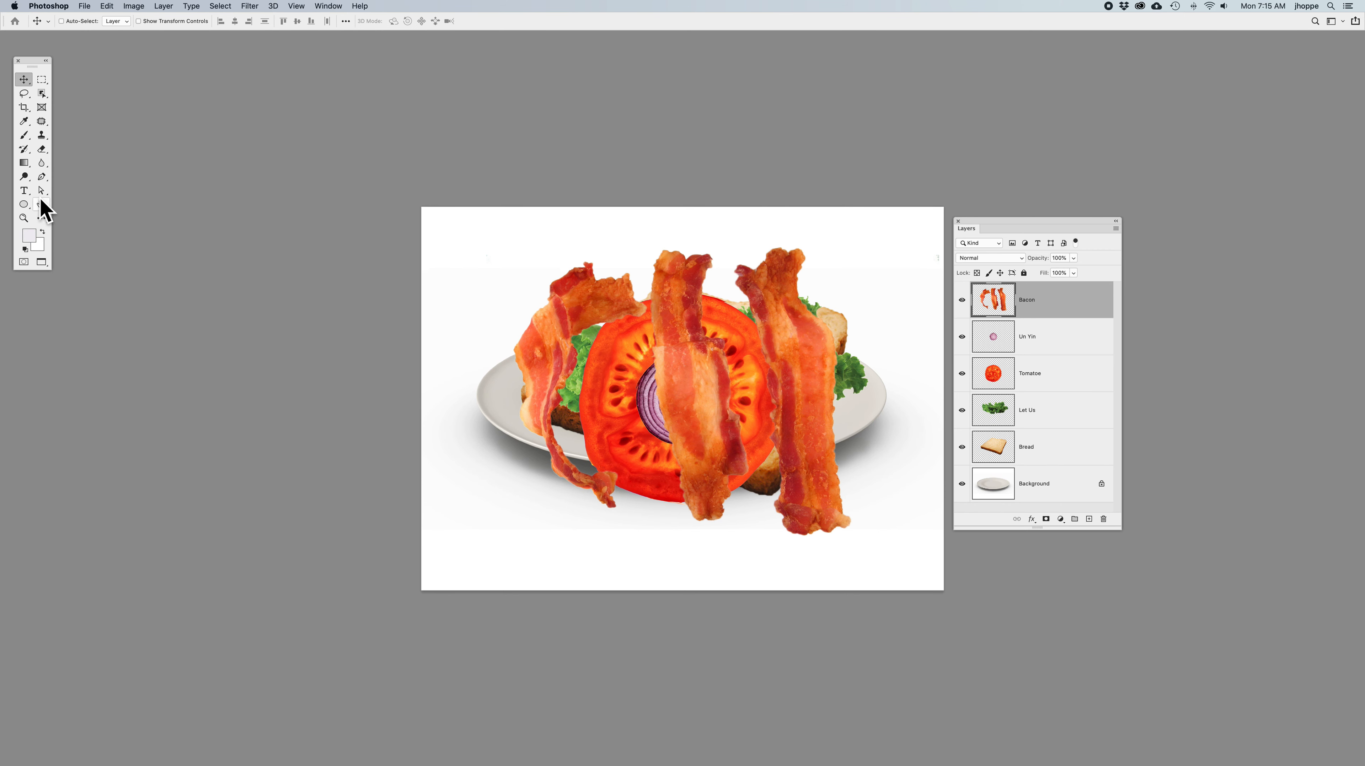
Pan around the sandwich with the Hand tool, and again with the temporary hand while the Move tool is active.
left_click(23, 218)
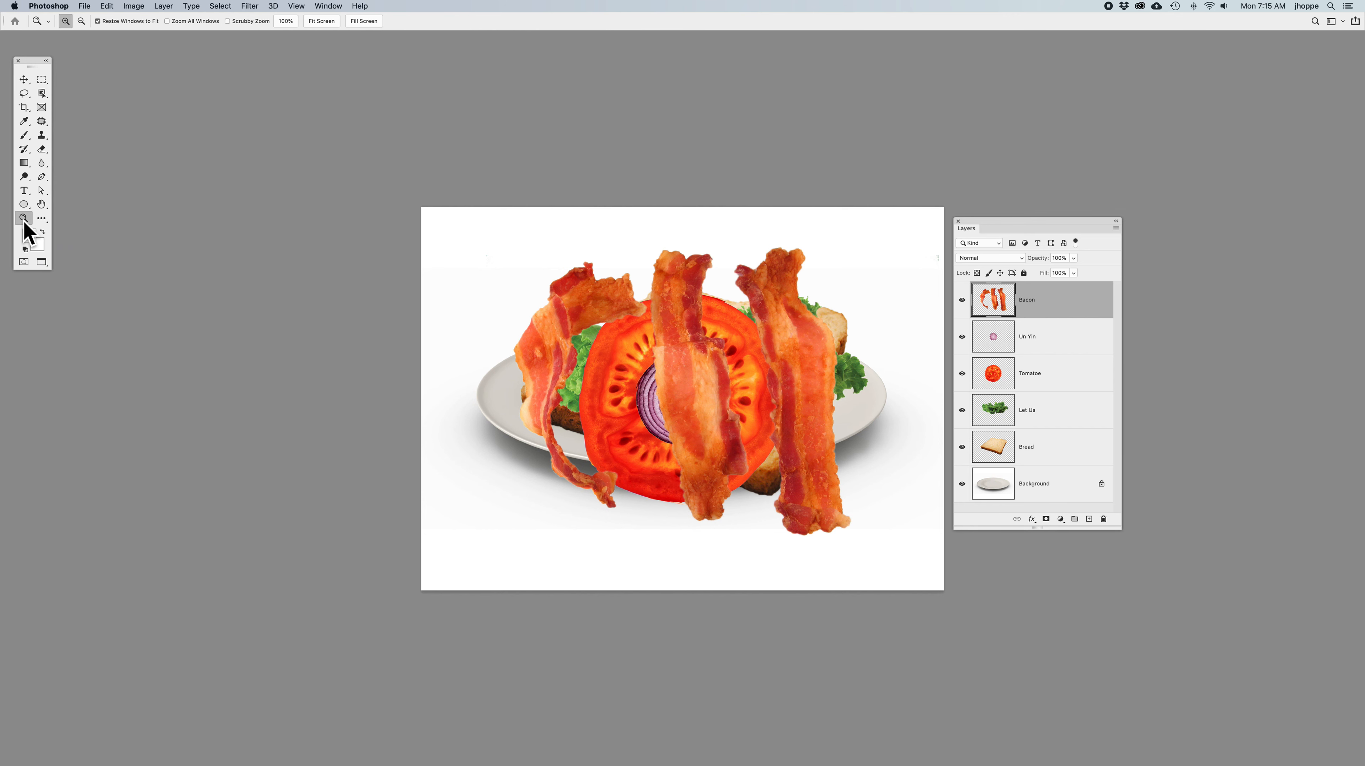
left_click(40, 202)
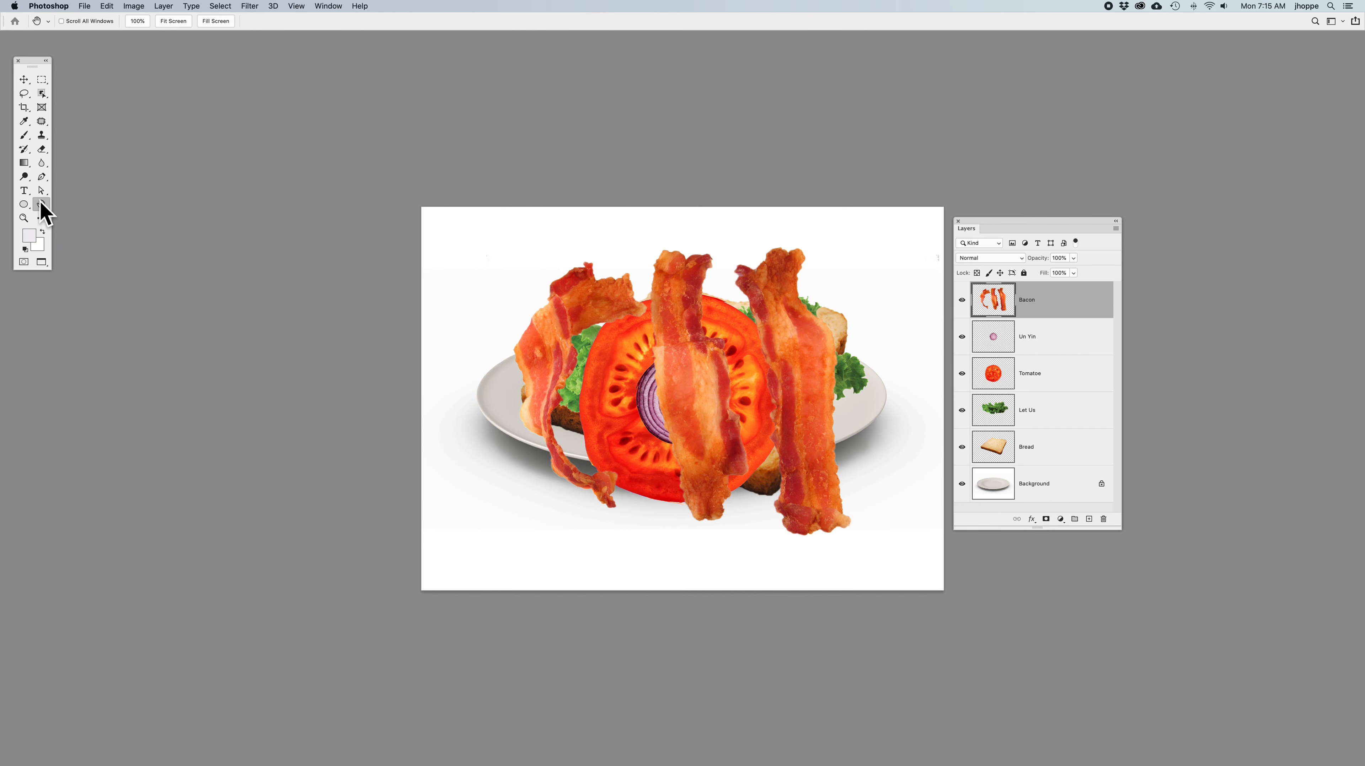
scroll(689, 350, "right", 2)
scroll(690, 351, "left", 2)
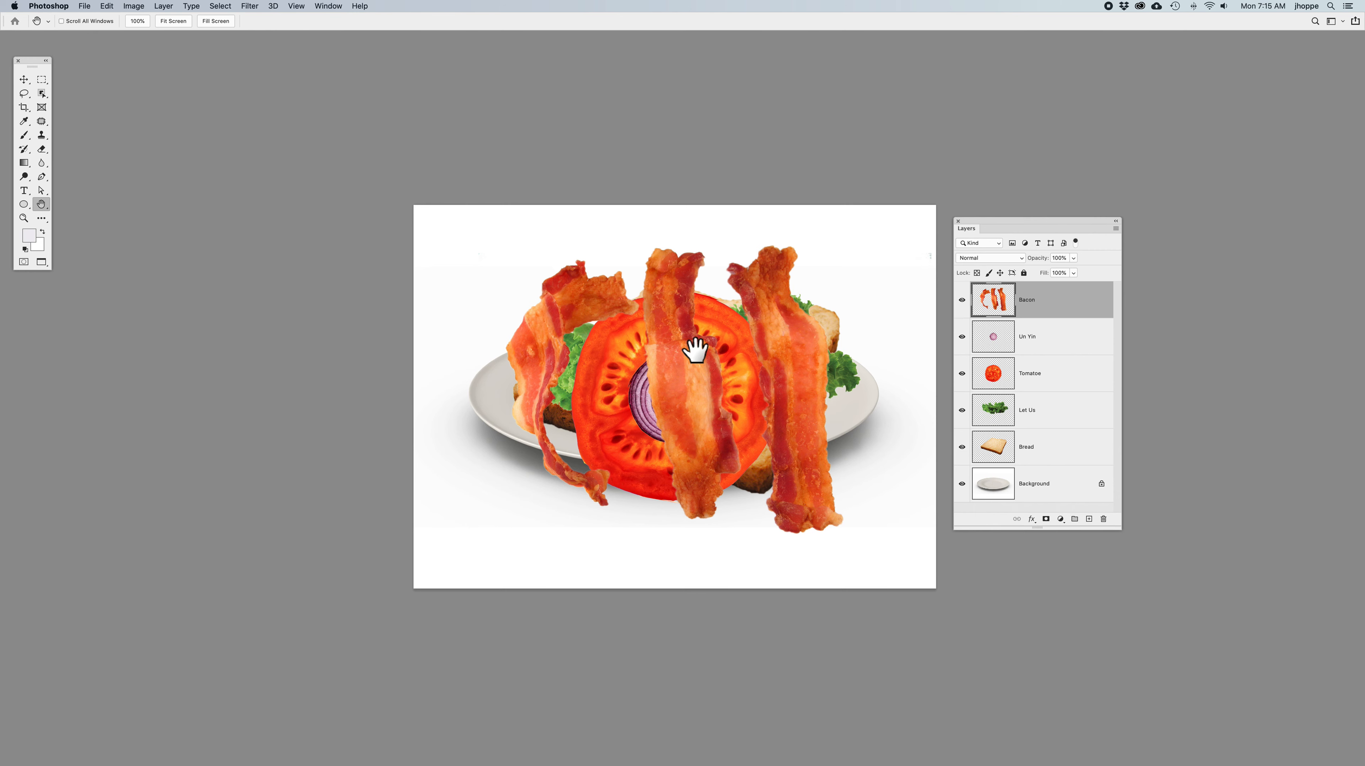
mouse_move(695, 350)
left_mouse_down()
mouse_move(655, 54)
mouse_move(842, 157)
mouse_move(740, 493)
mouse_move(653, 365)
mouse_move(699, 337)
left_mouse_up()
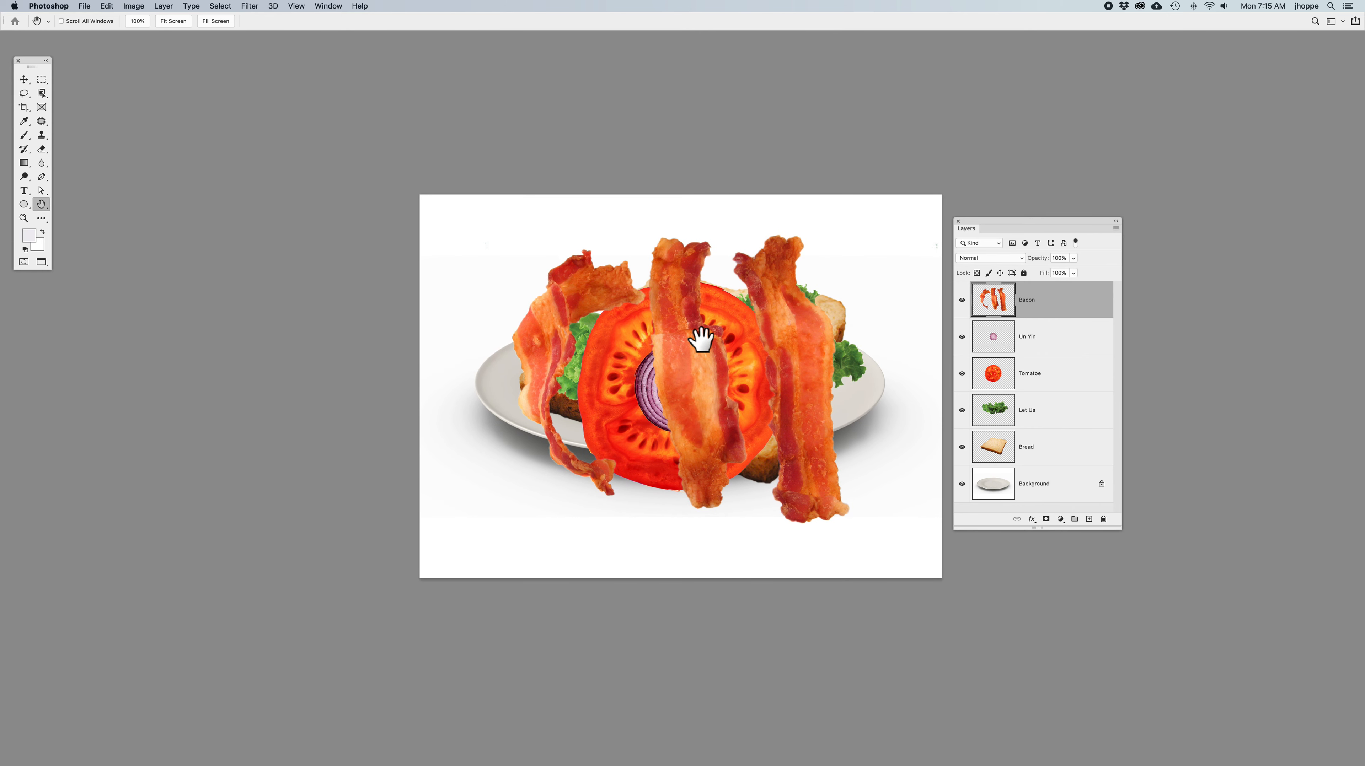
left_click(23, 80)
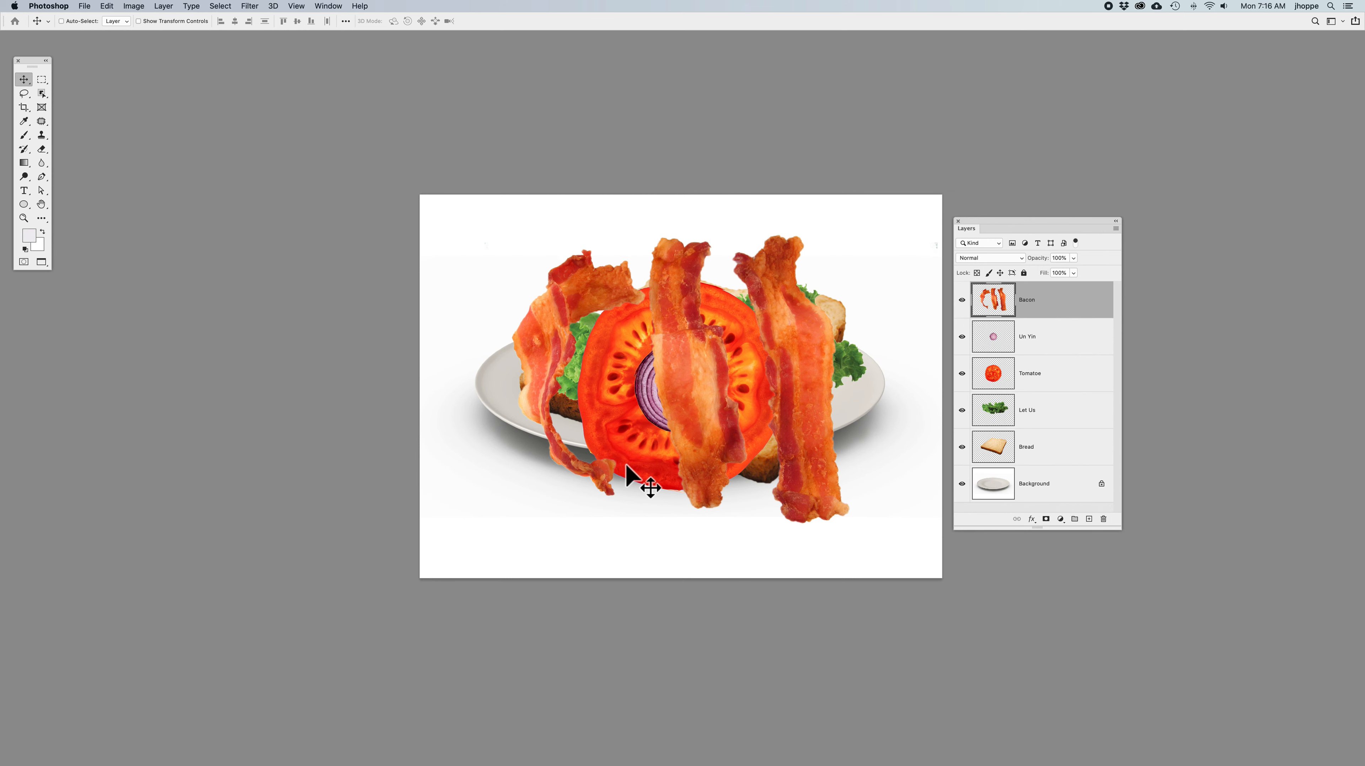
key("space")
mouse_move(631, 427)
left_mouse_down()
mouse_move(667, 479)
mouse_move(610, 435)
left_mouse_up()
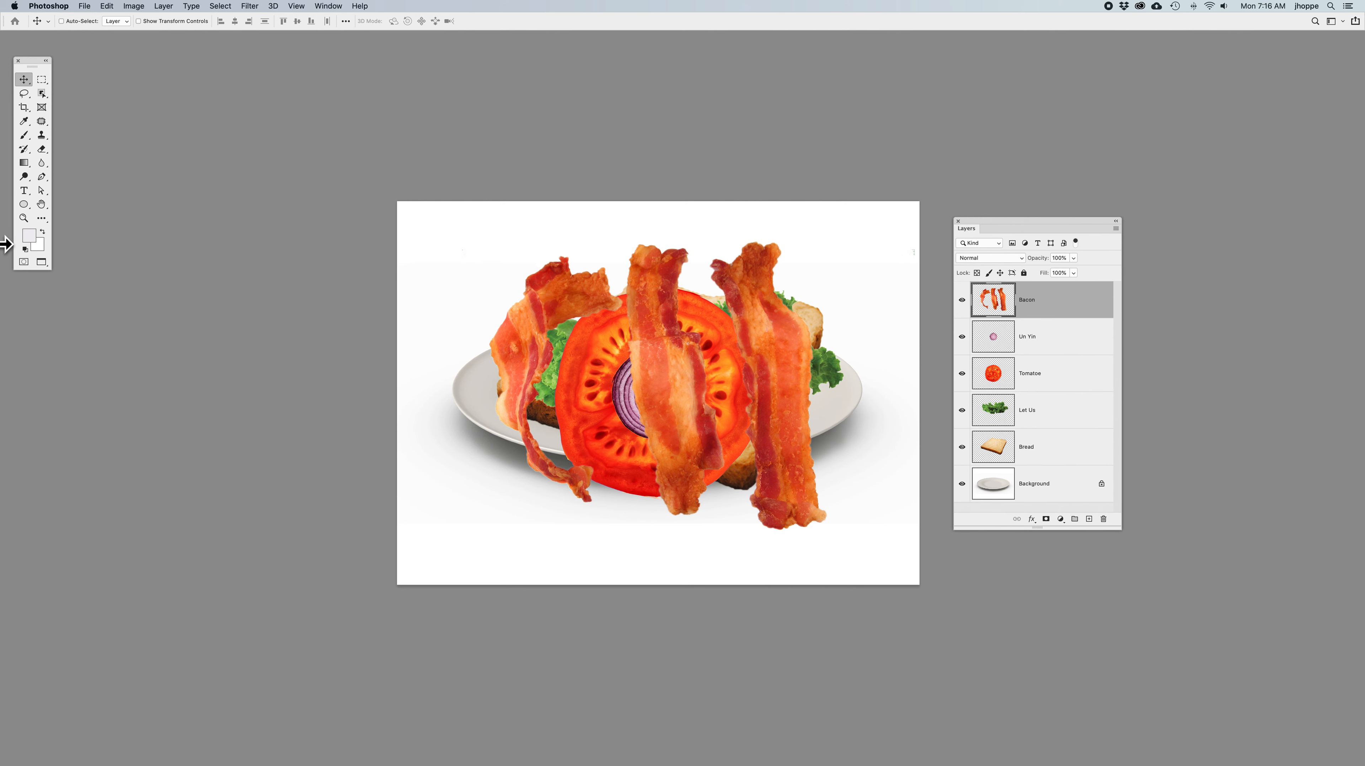
Turn on Scrubby Zoom for the Zoom tool, and magnify the sandwich with it.
left_click(23, 218)
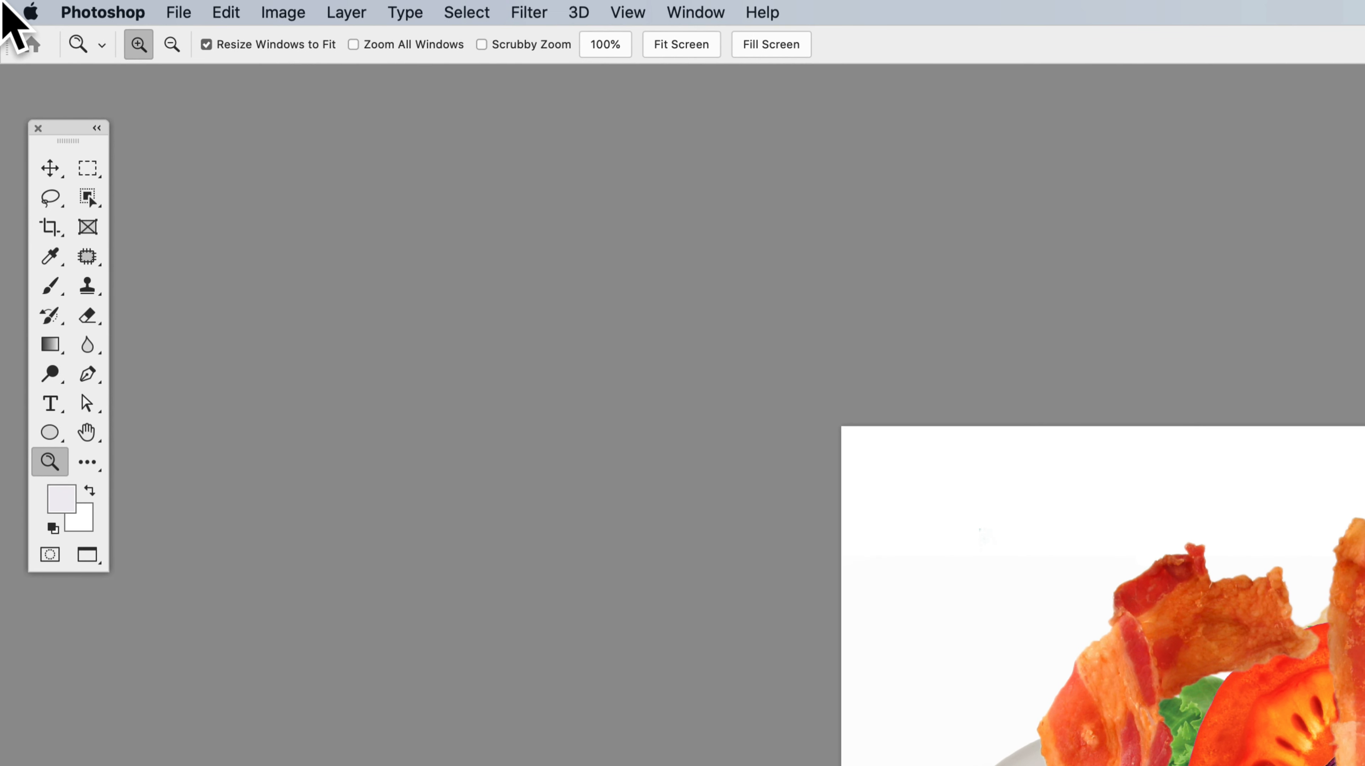
left_click(482, 45)
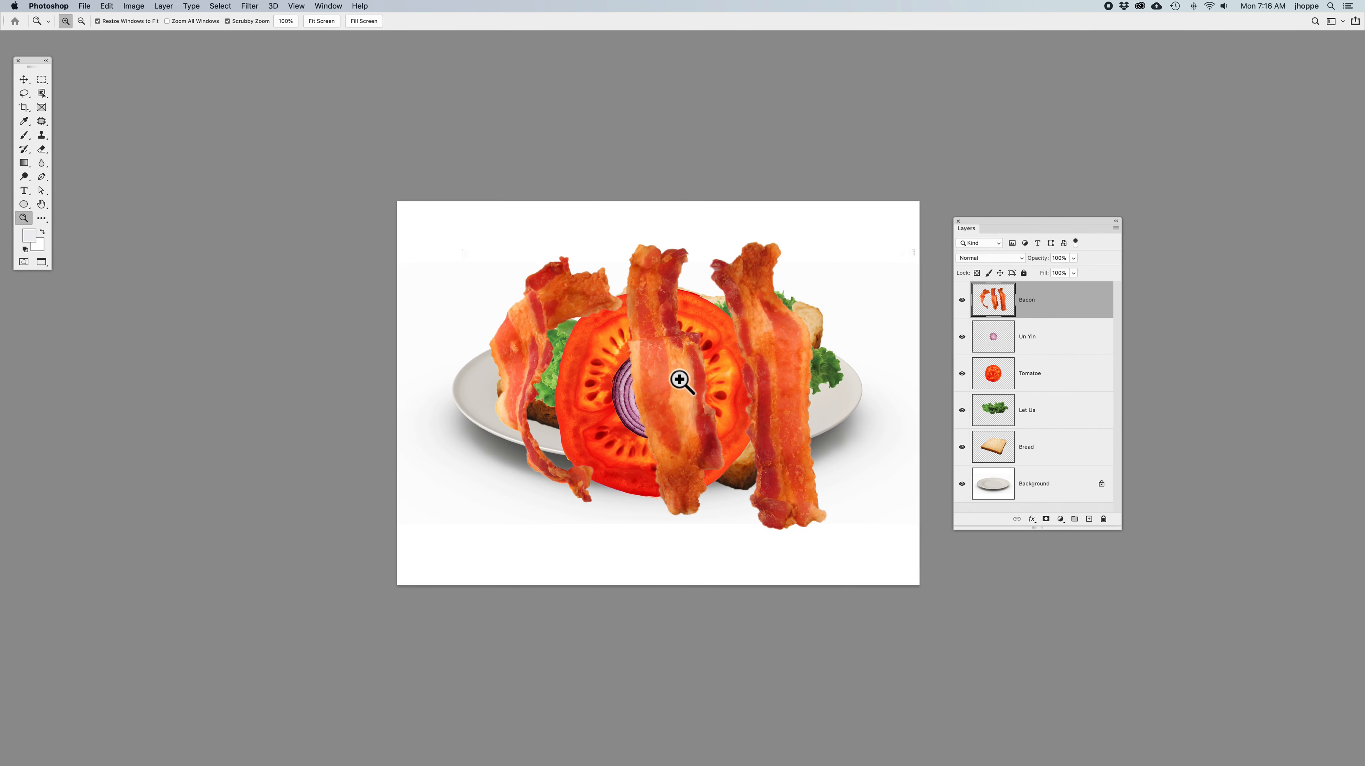
mouse_move(680, 381)
left_mouse_down()
mouse_move(634, 375)
mouse_move(704, 378)
left_mouse_up()
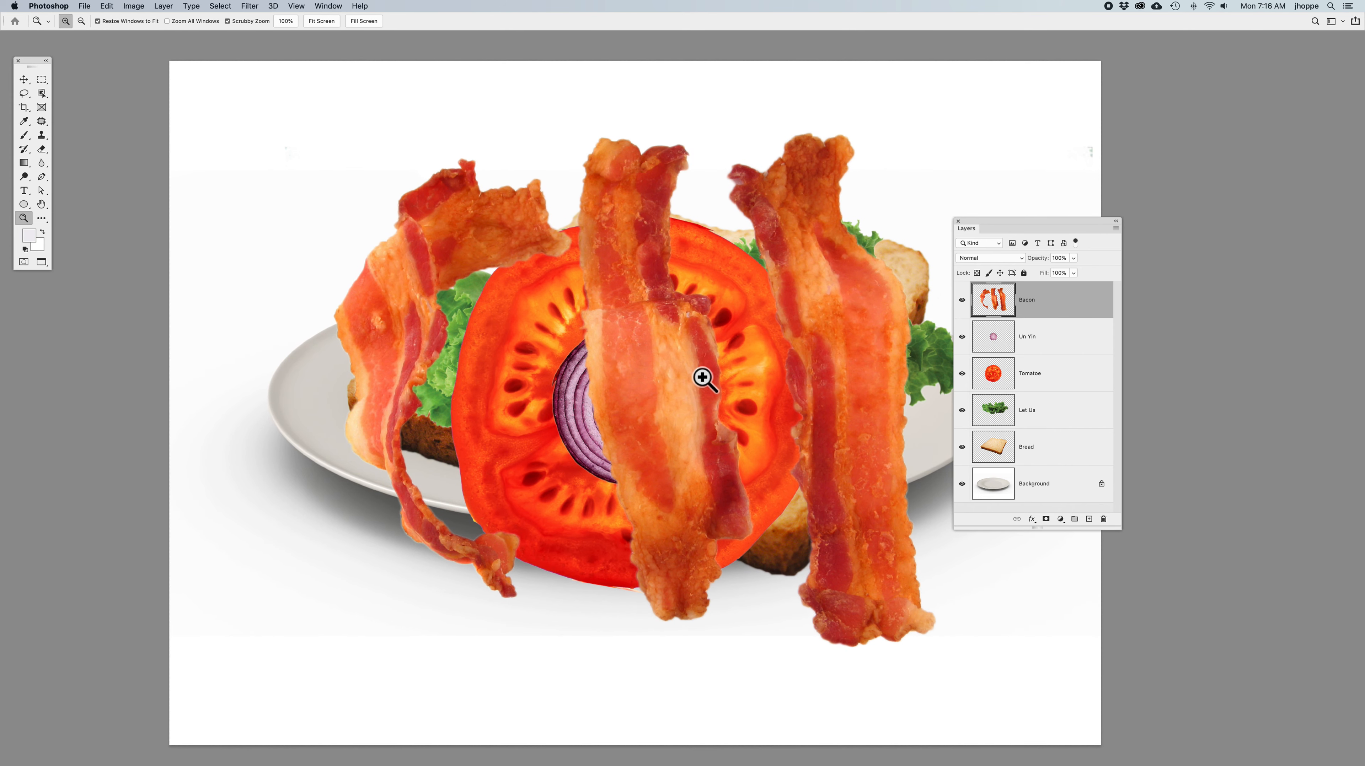
Turn off Scrubby Zoom, and zoom in on the area around the onion and the middle bacon strip.
left_click(227, 22)
right_click(543, 314)
left_click(674, 378)
left_click_drag(527, 296, 755, 498)
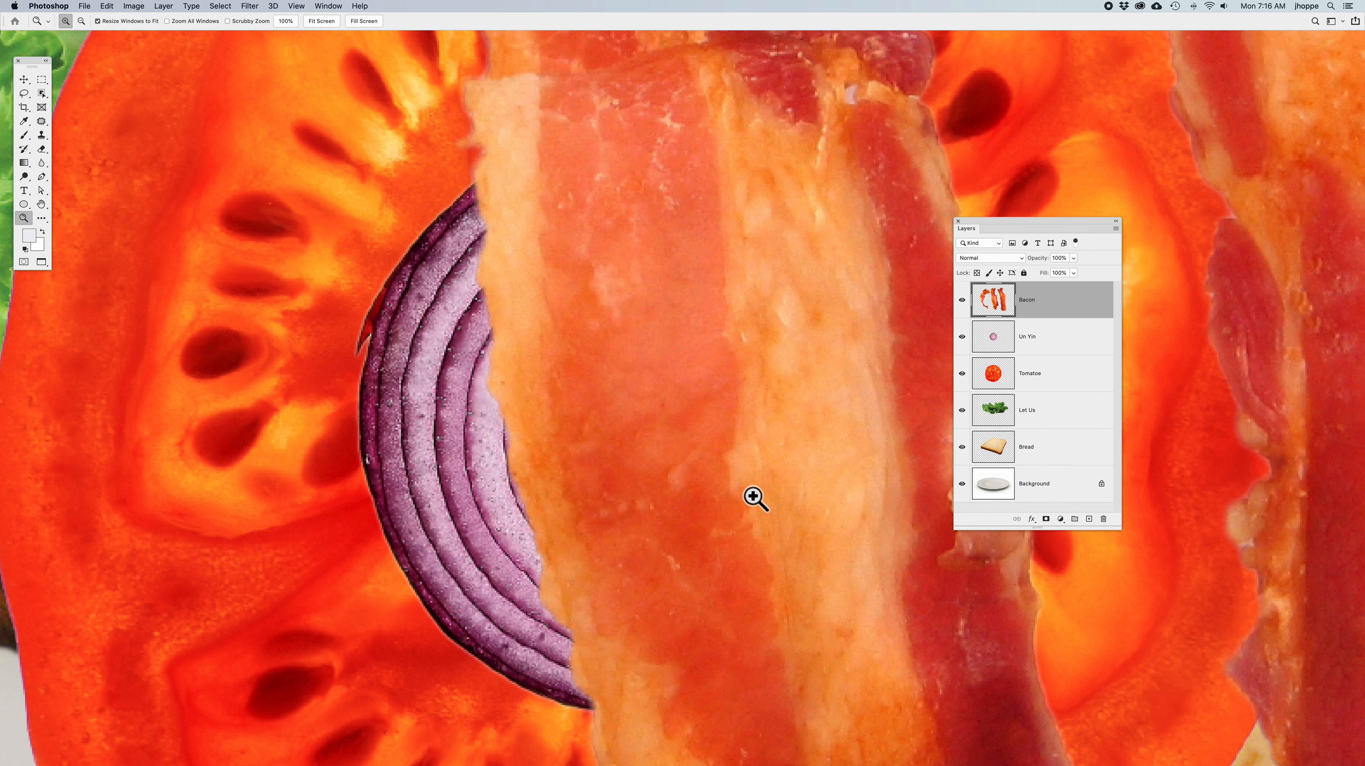
Show the sandwich at 100% magnification, and fit the whole image to the screen.
double_click(23, 219)
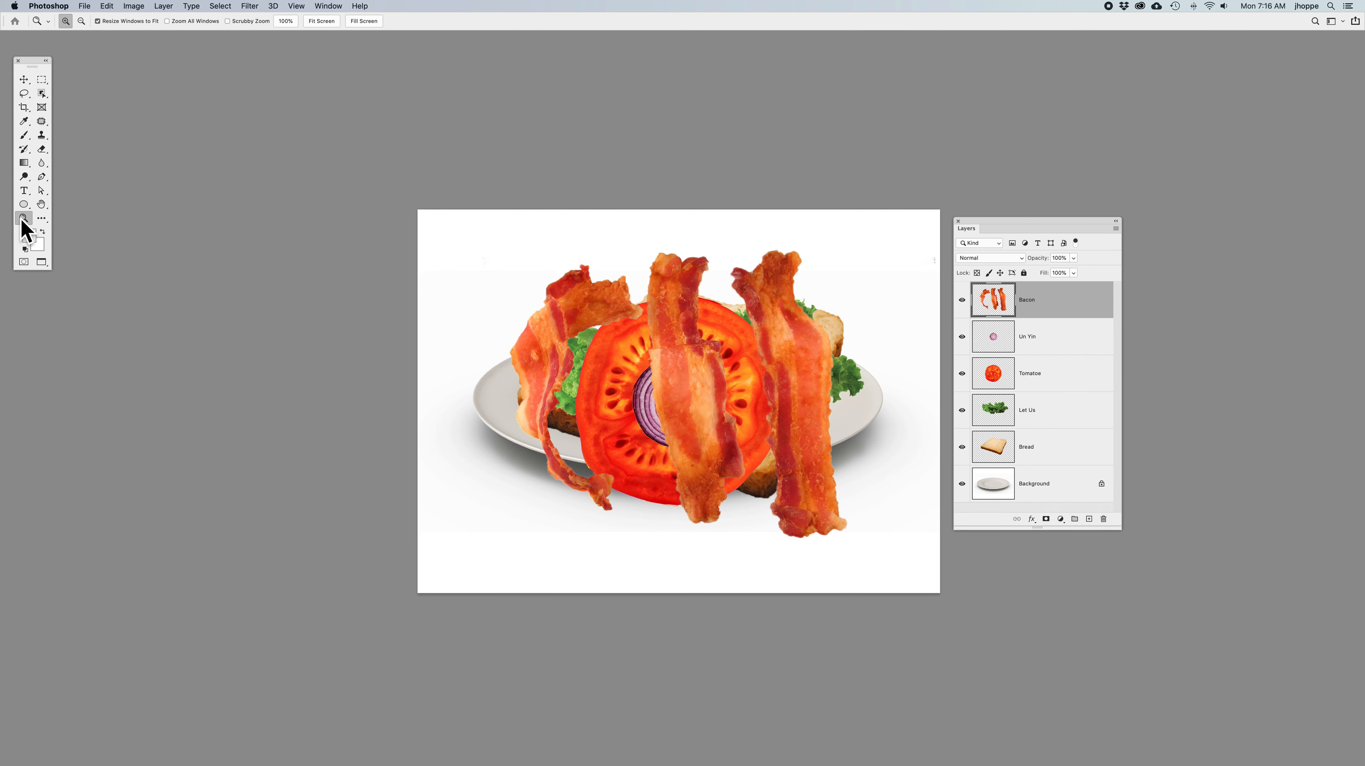
double_click(42, 204)
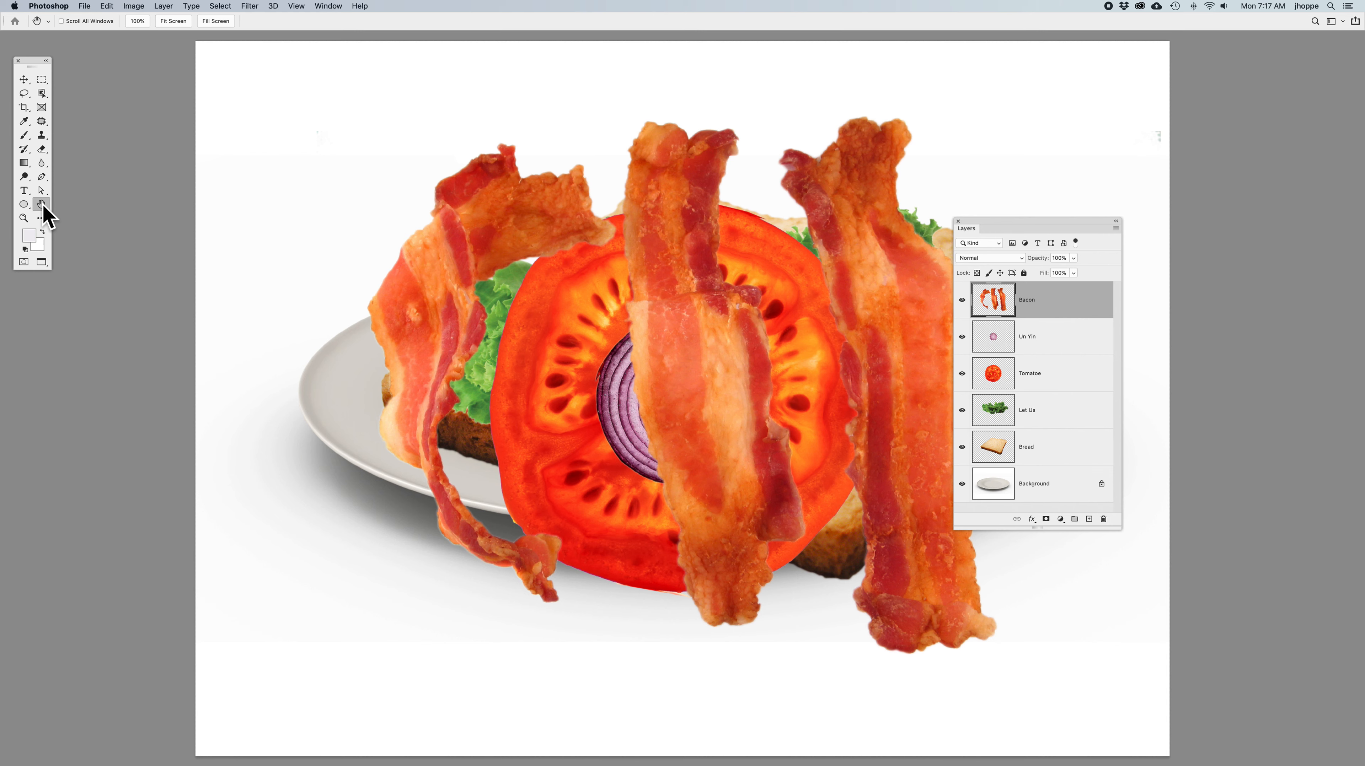
Activate the Move tool, lengthen the Layers panel, and select each layer in turn from Background up to Bacon.
left_click(24, 79)
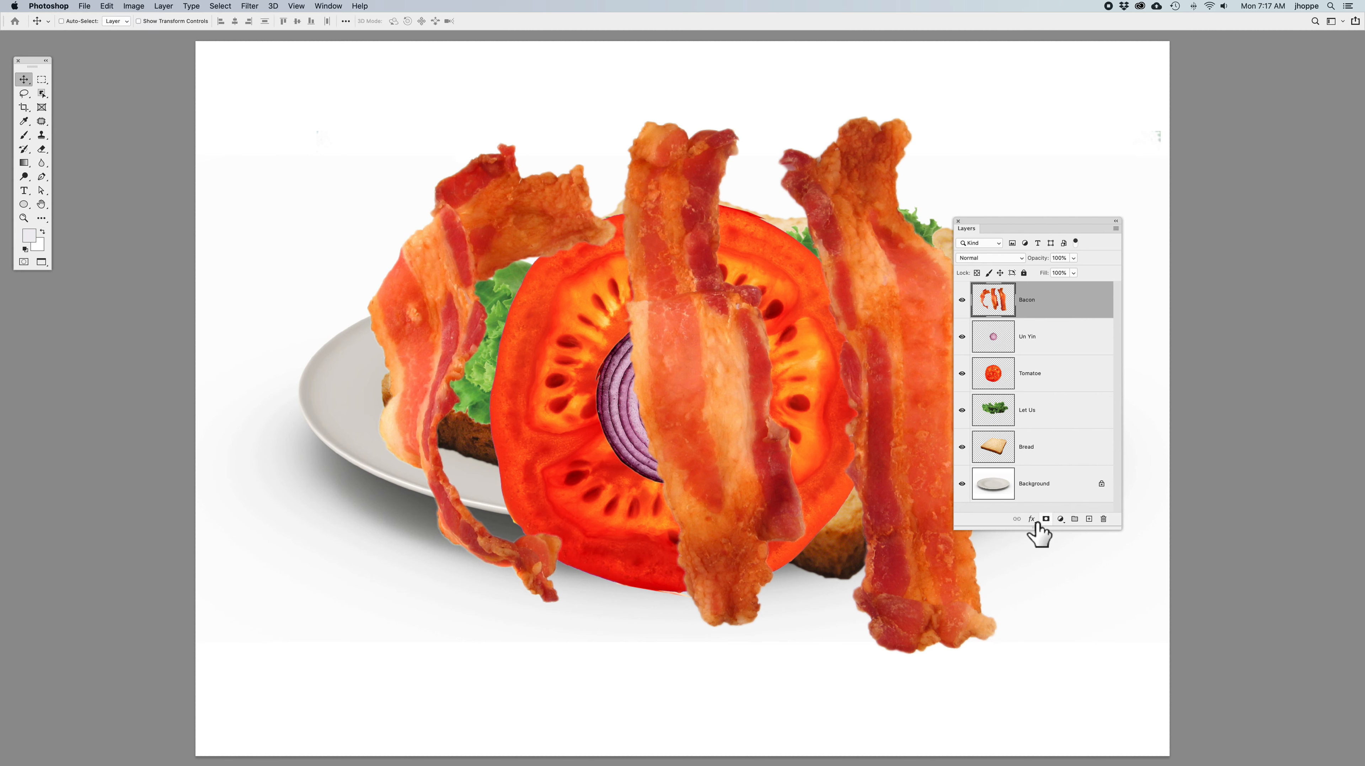
left_click_drag(1037, 528, 1038, 565)
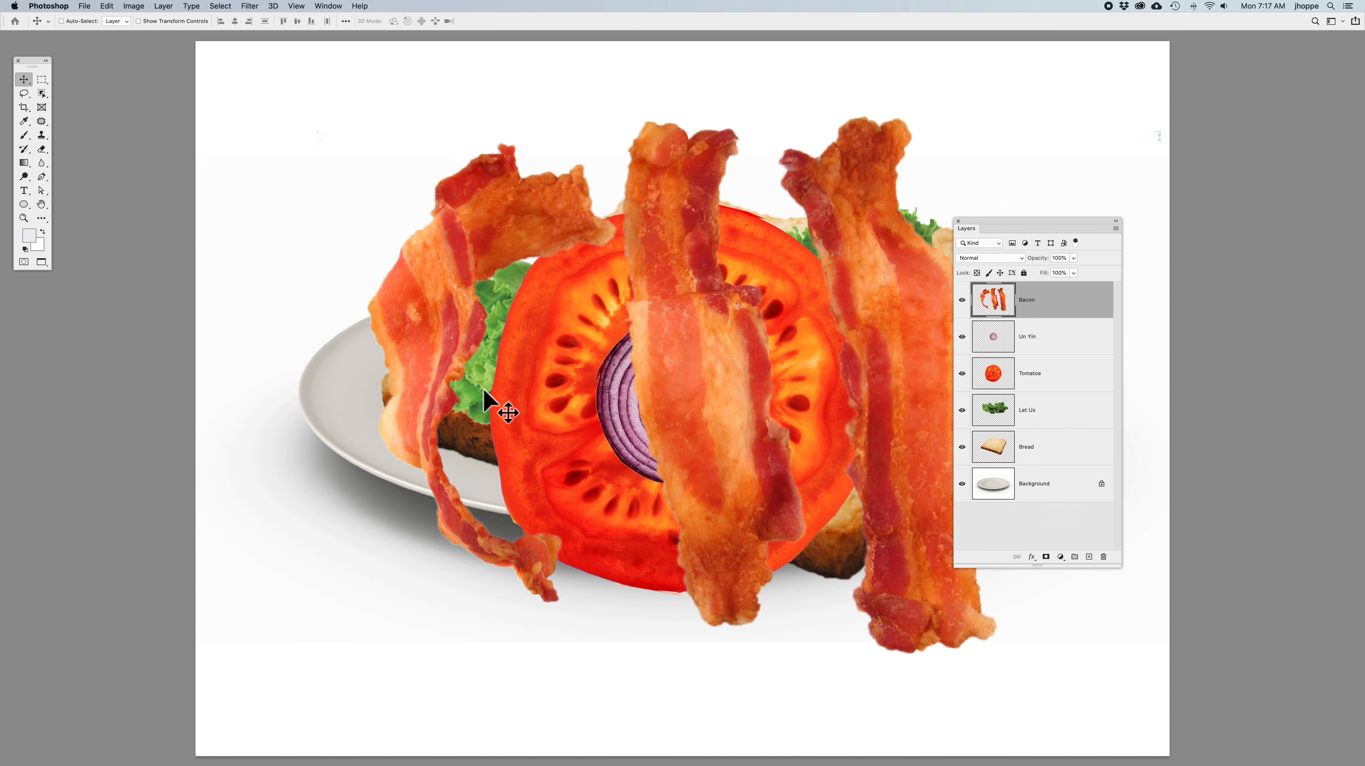
left_click(1065, 498)
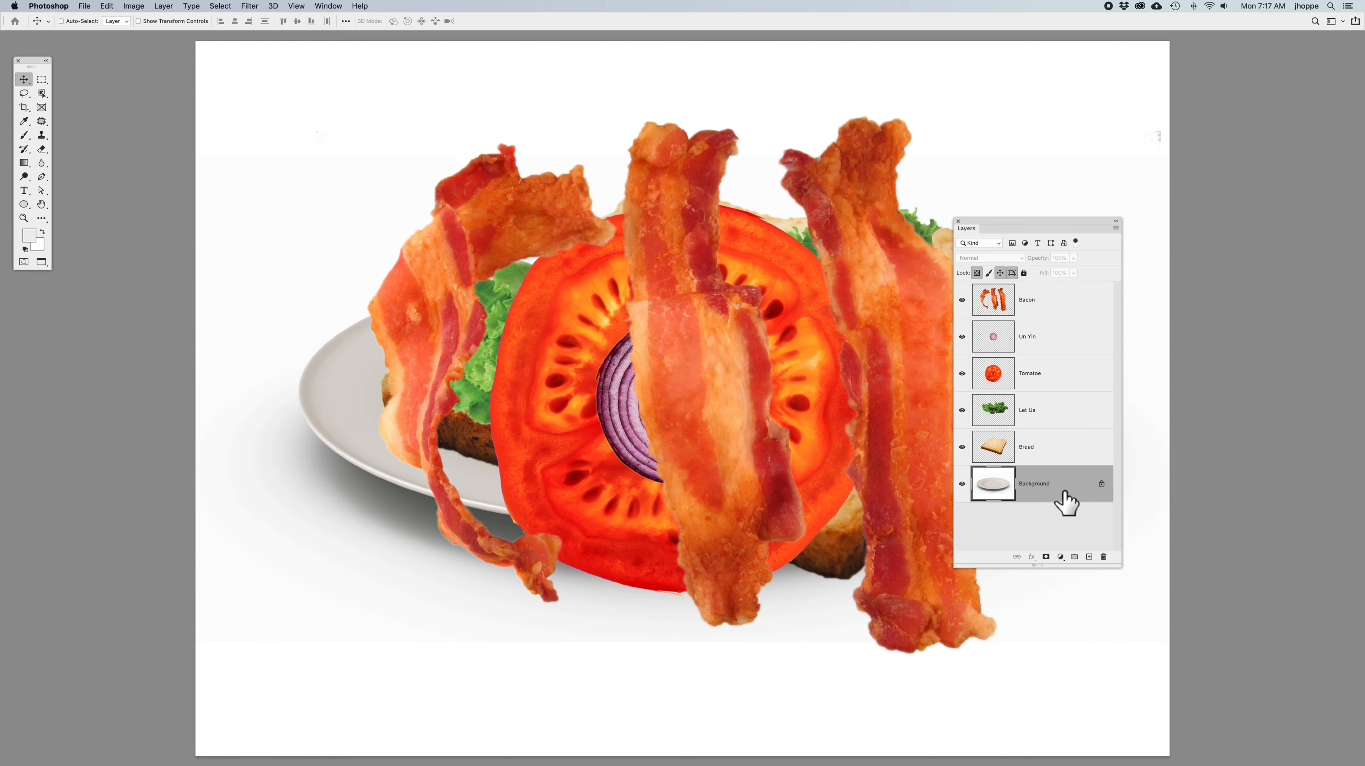
left_click(1073, 454)
left_click(1079, 410)
left_click(1072, 371)
left_click(1073, 335)
left_click(1080, 302)
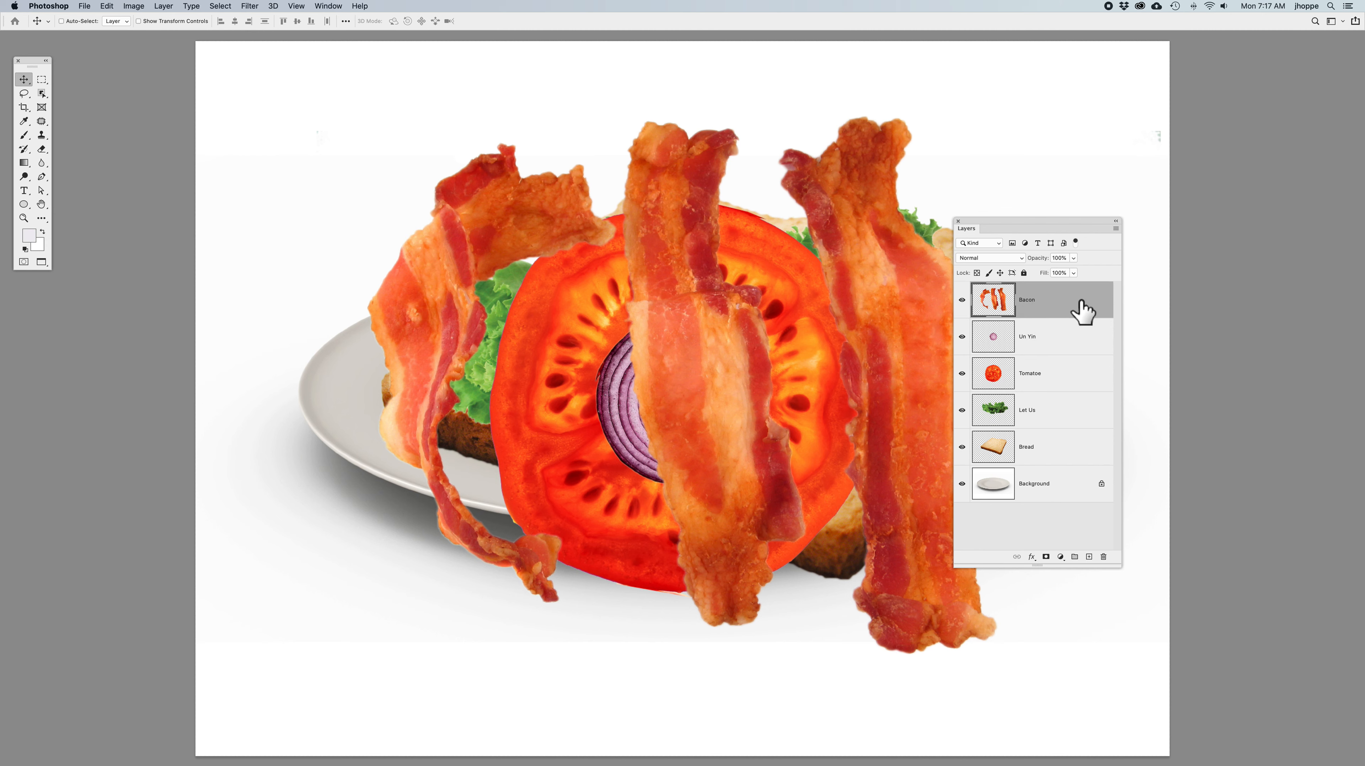
Select the Un Yin layer, and turn the visibility of Un Yin and Bacon off and back on one after the other.
left_click(1076, 335)
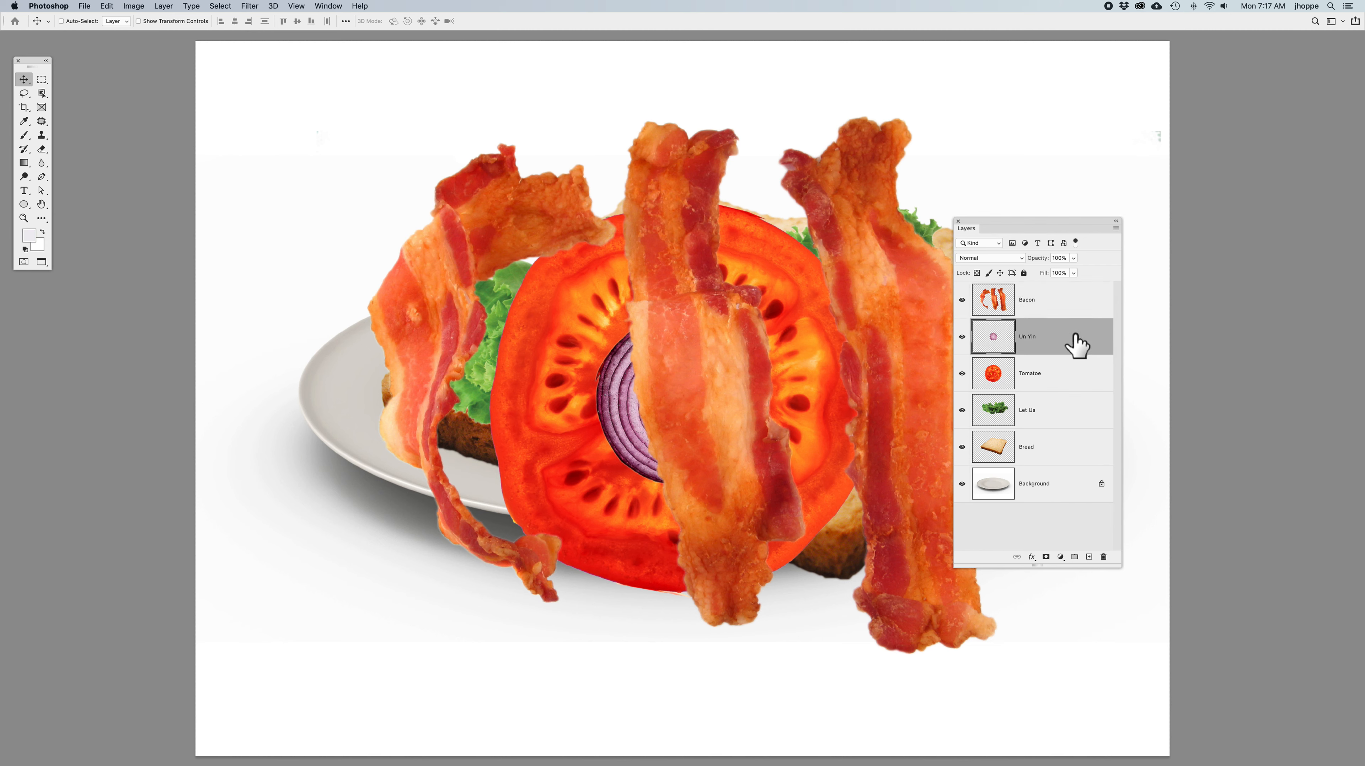
left_click(962, 337)
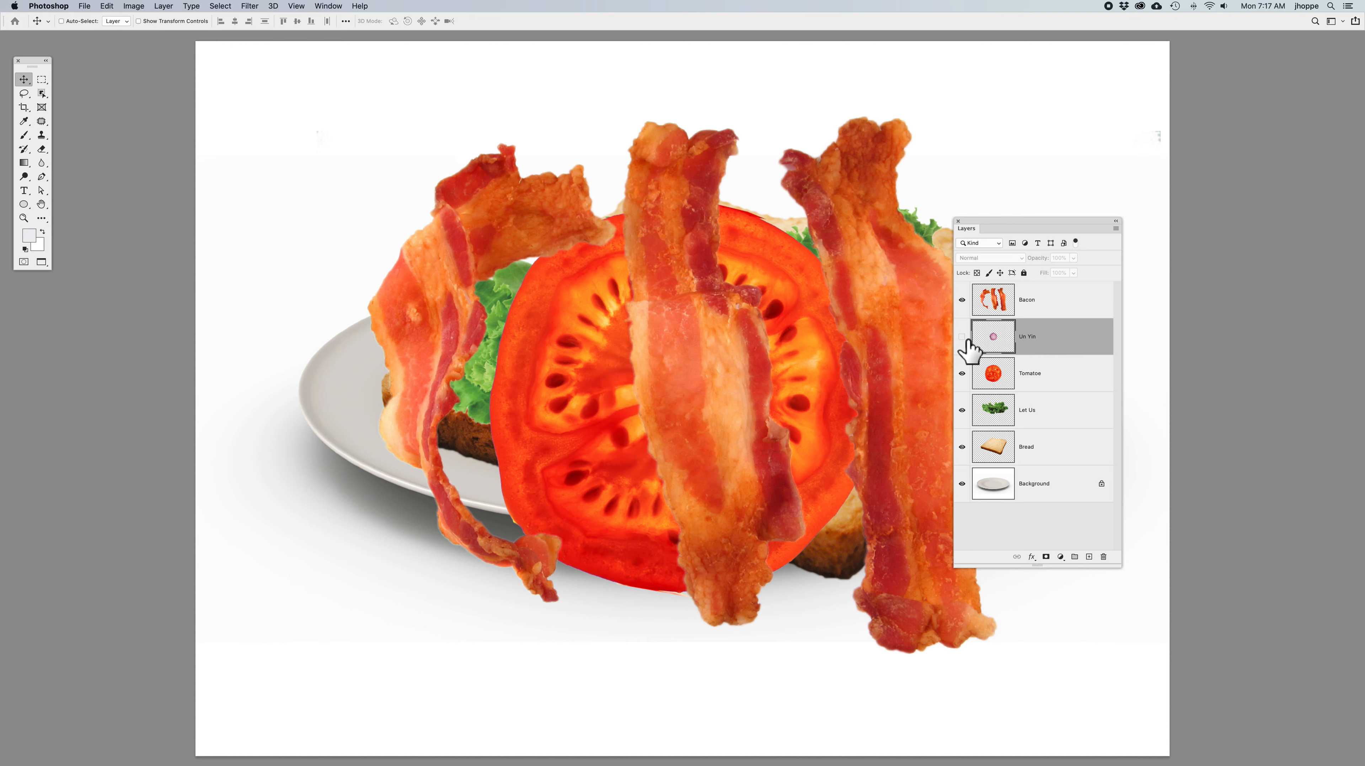
left_click(962, 337)
left_click(962, 299)
left_click(962, 299)
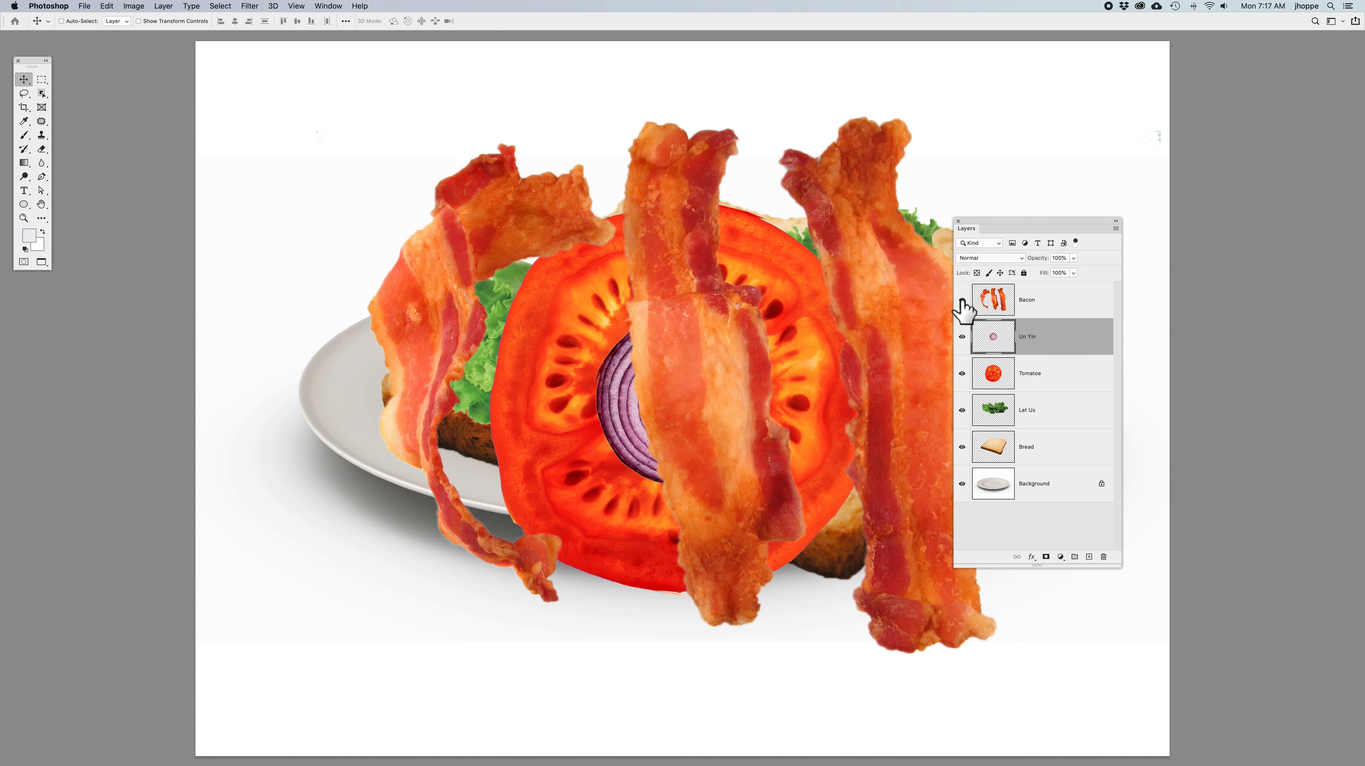
Move the onion slice slightly down and left on the tomato with the Bacon layer hidden, and show the bacon again.
left_click(962, 300)
left_click(962, 299)
left_click(962, 300)
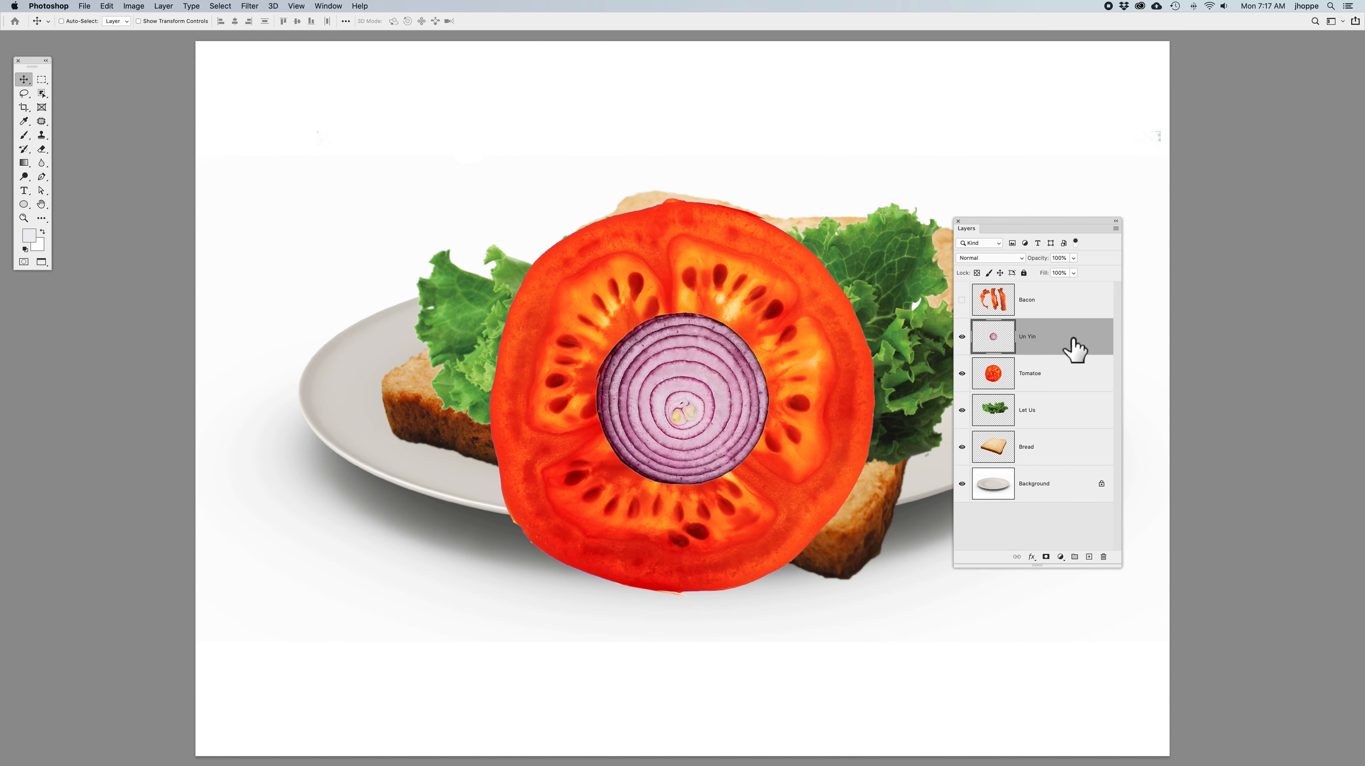
mouse_move(729, 424)
left_mouse_down()
mouse_move(749, 400)
mouse_move(707, 448)
mouse_move(703, 437)
mouse_move(714, 447)
left_mouse_up()
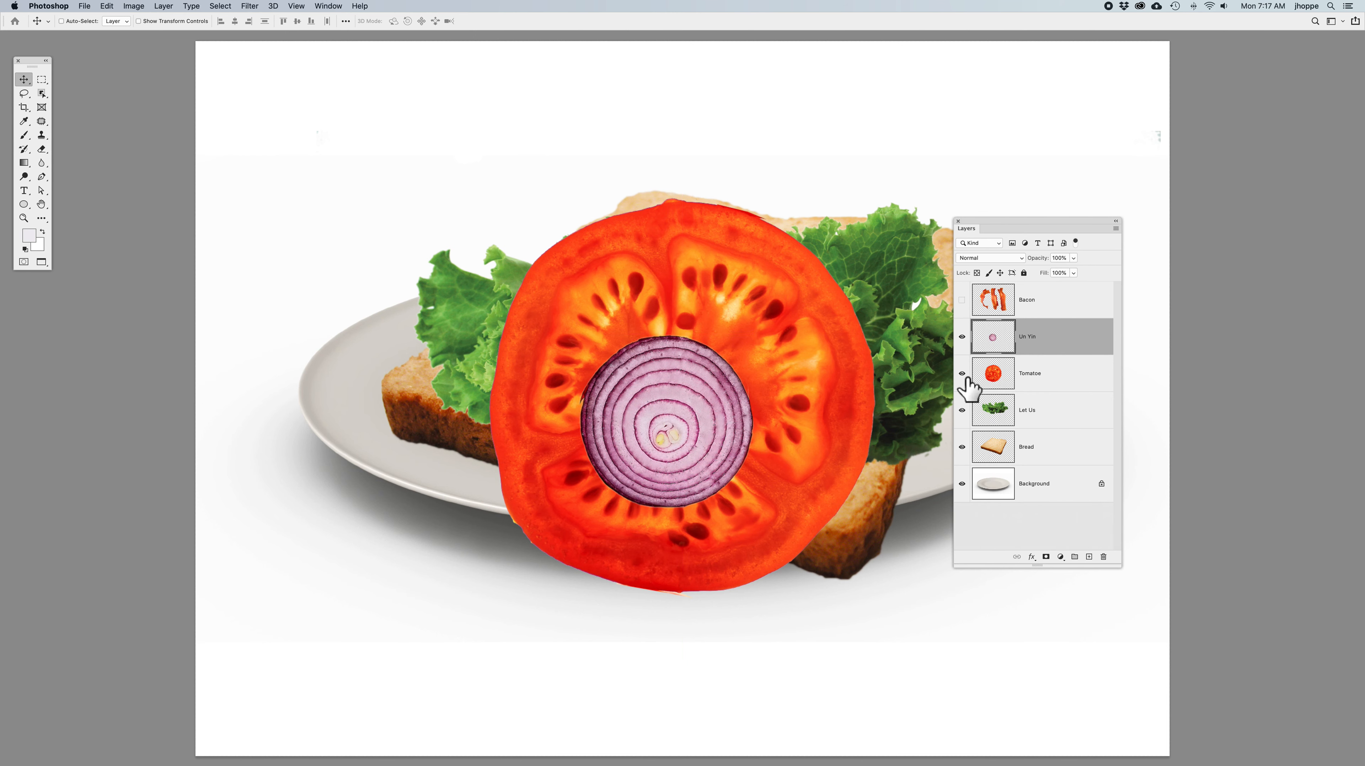
left_click(961, 300)
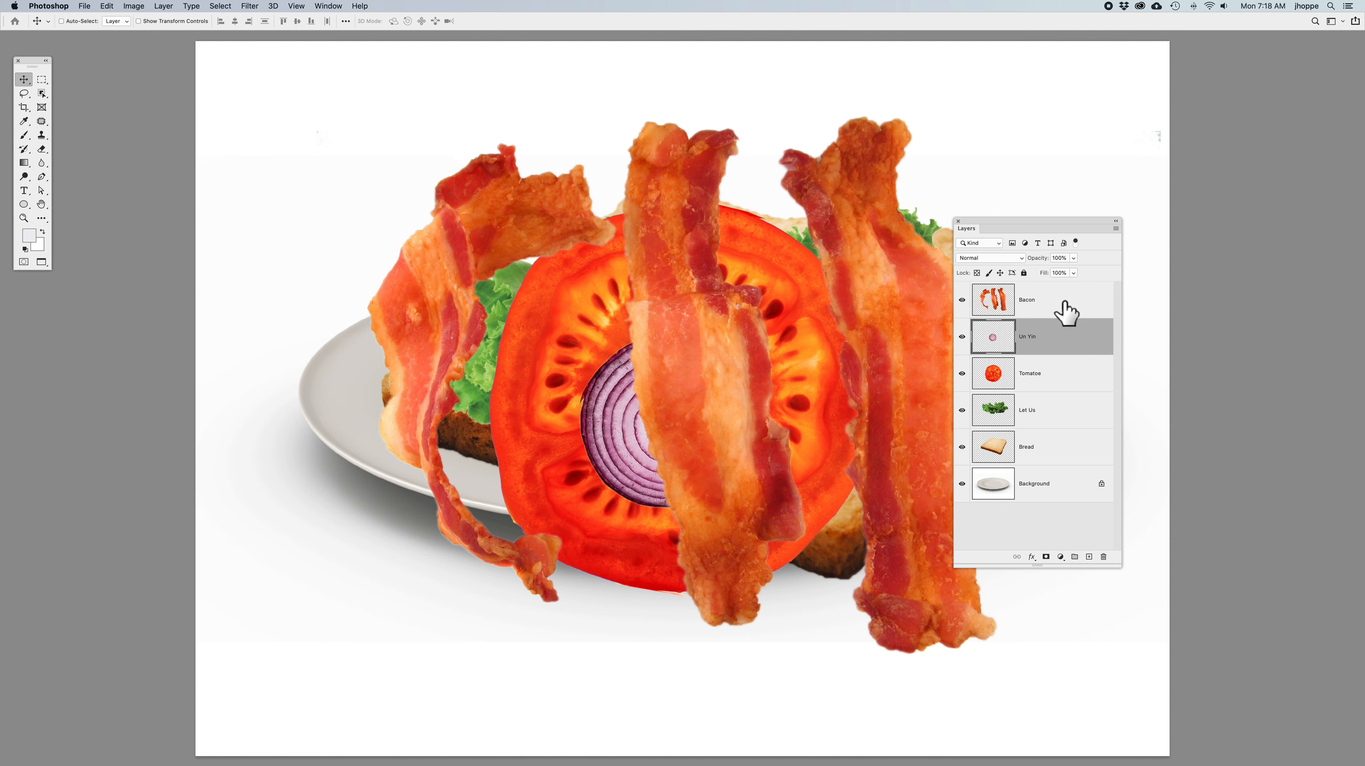
left_click(962, 300)
left_click(962, 300)
Try moving the Bacon layer to the left while it is hidden, undo the move, and show the layer again.
left_click(1067, 297)
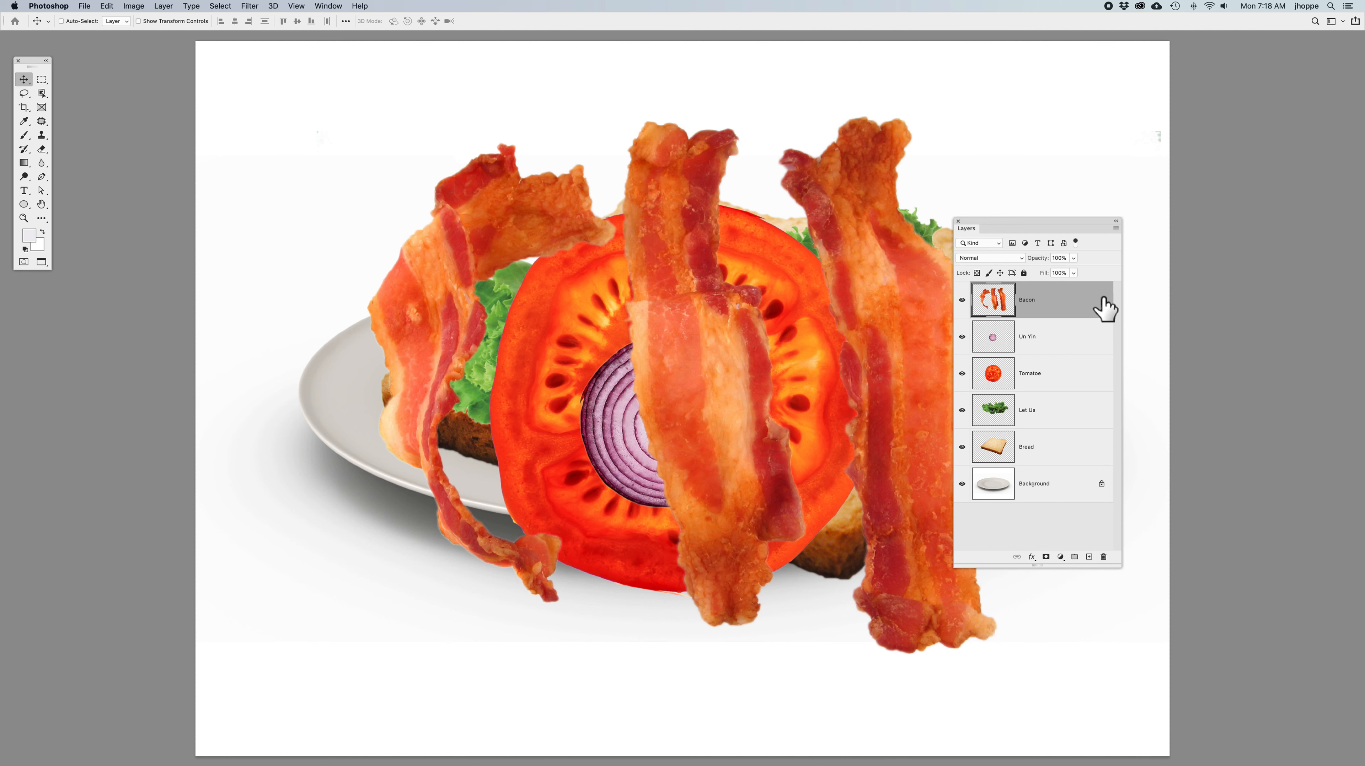
left_click(962, 299)
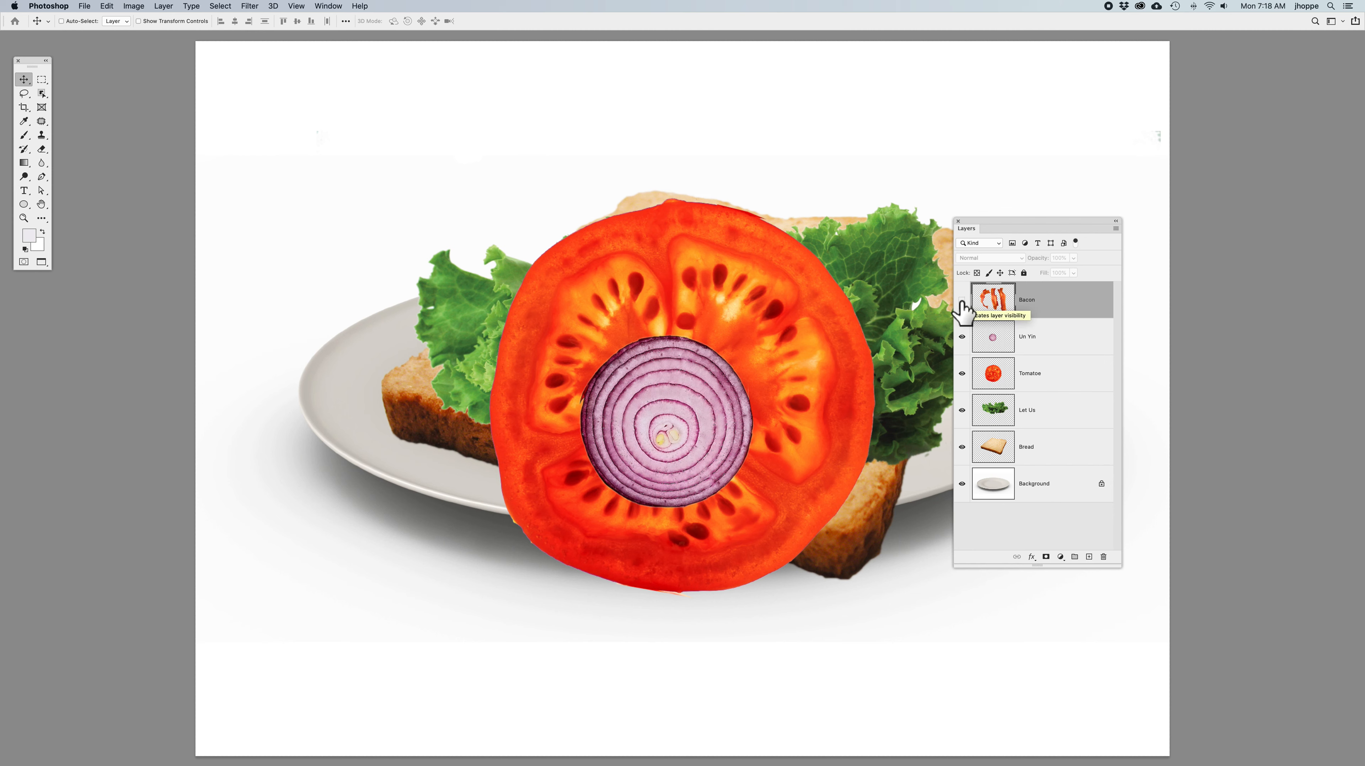
left_click_drag(799, 323, 590, 321)
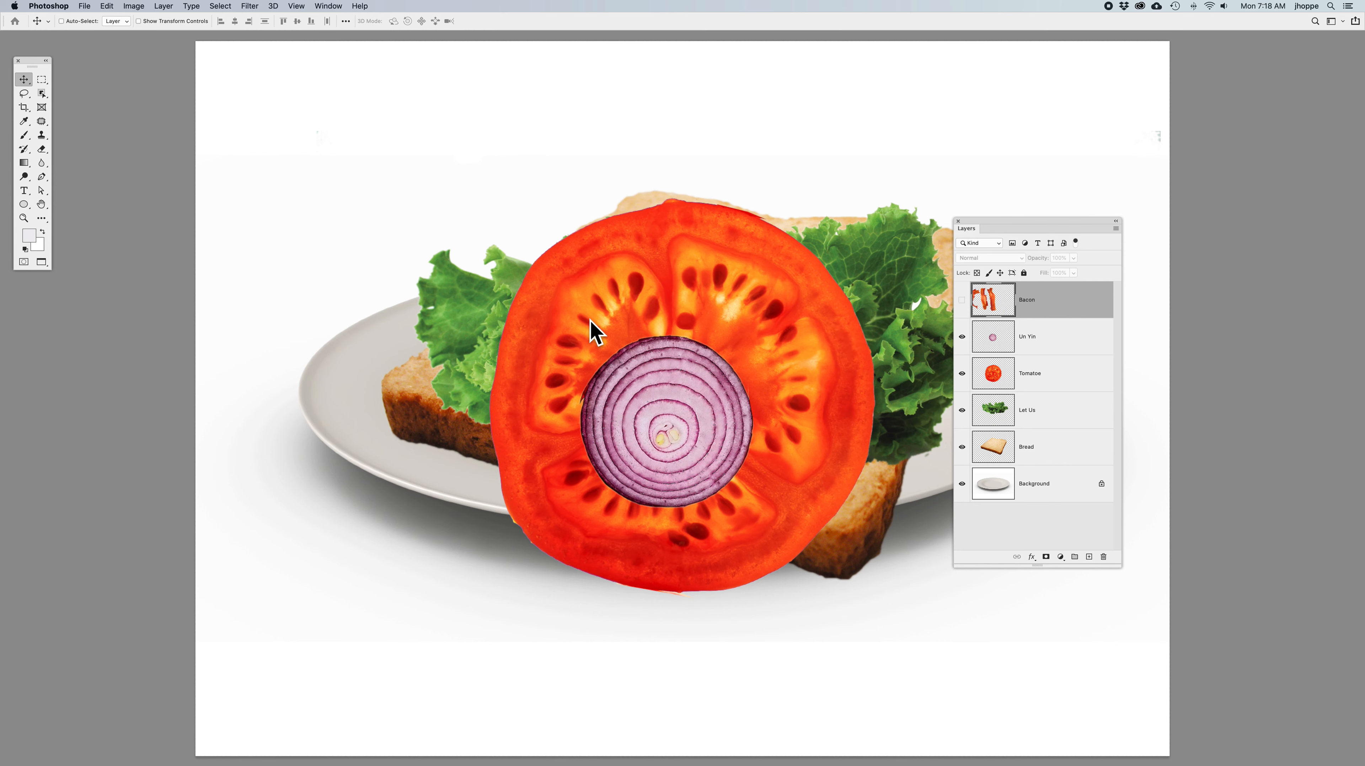
left_click(962, 300)
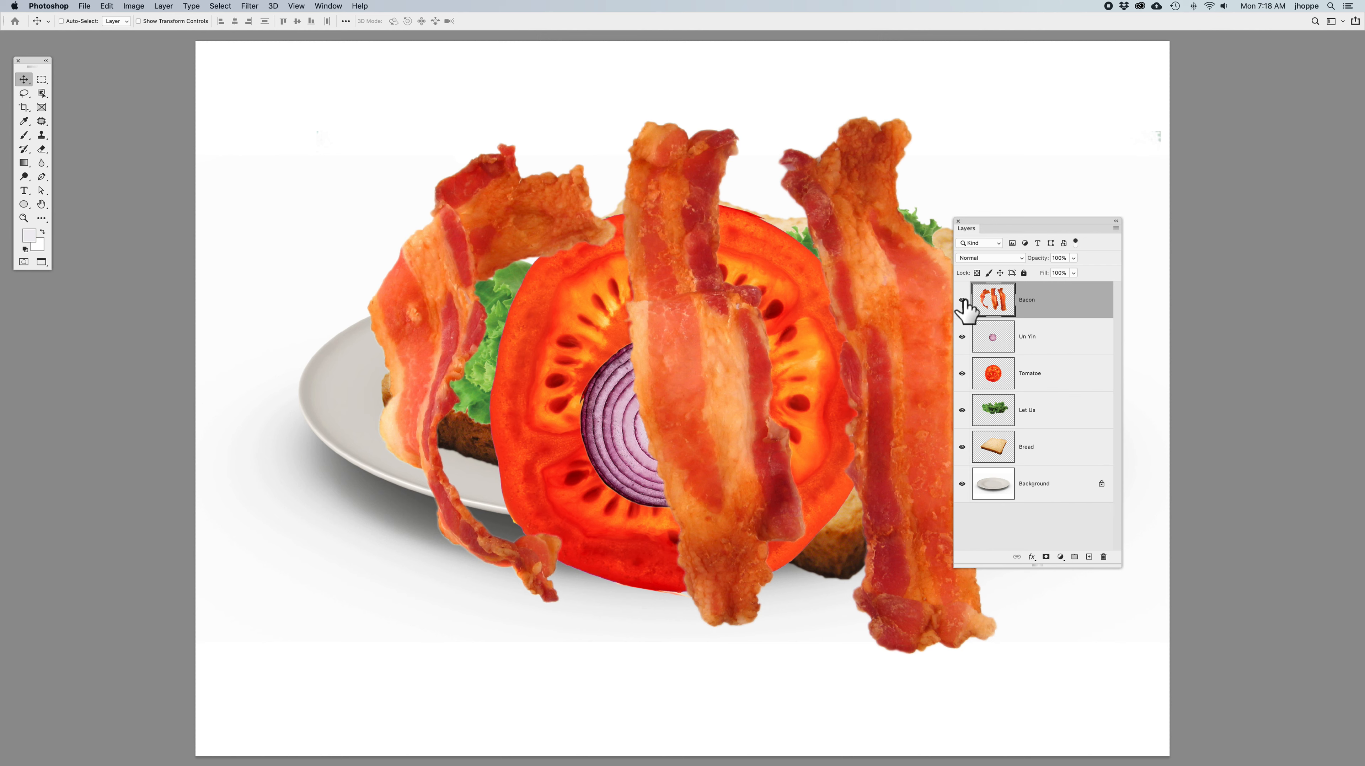
Hide the Bacon, Un Yin, Tomatoe and Let Us layers, leaving only Bread and Background visible.
left_click(962, 337)
left_click(962, 337)
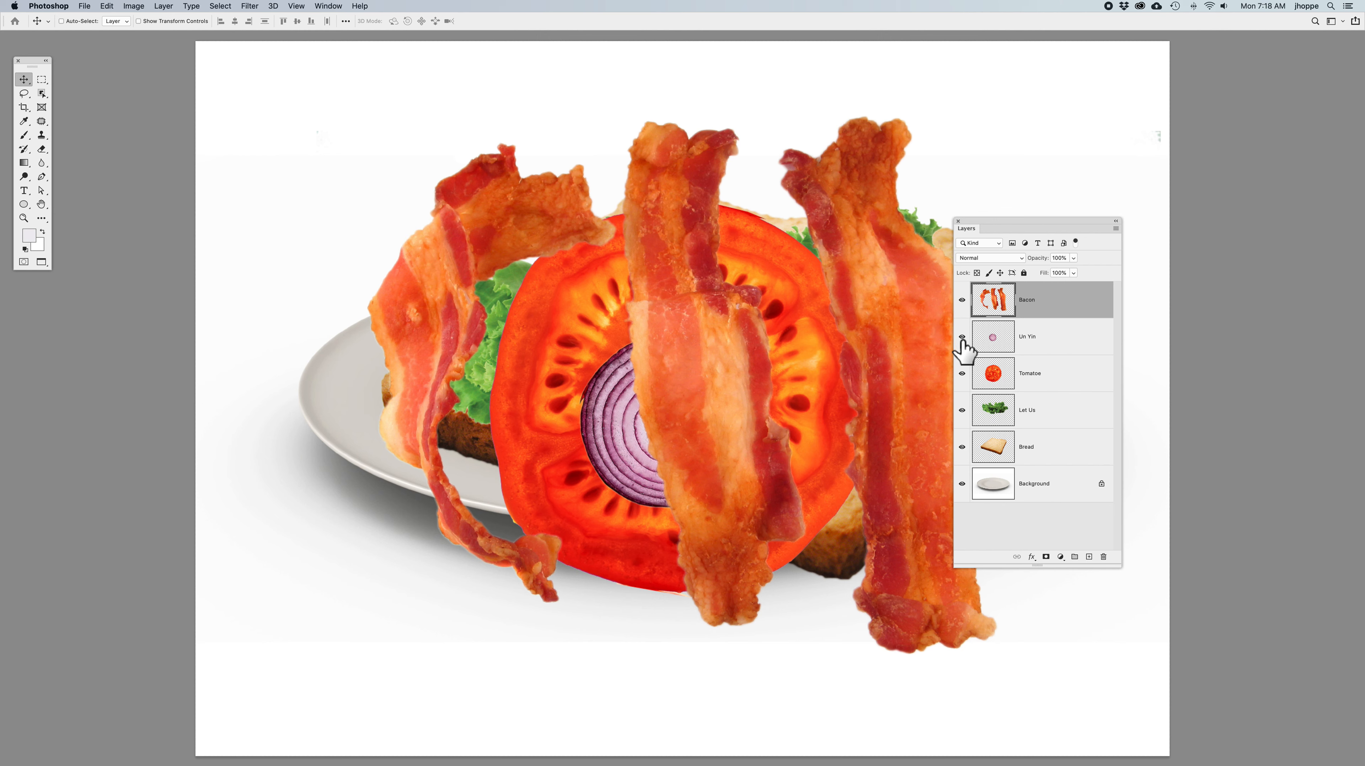
left_click(1048, 336)
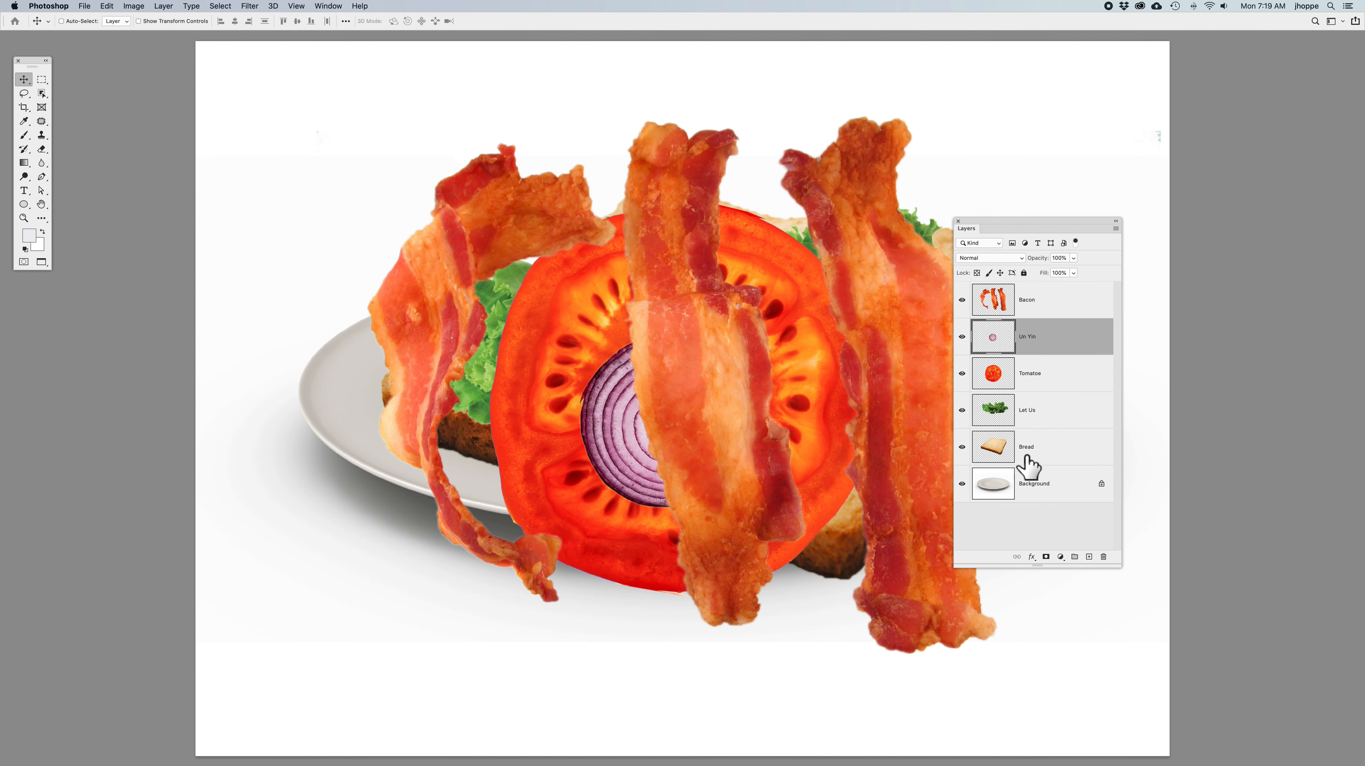
left_click(961, 299)
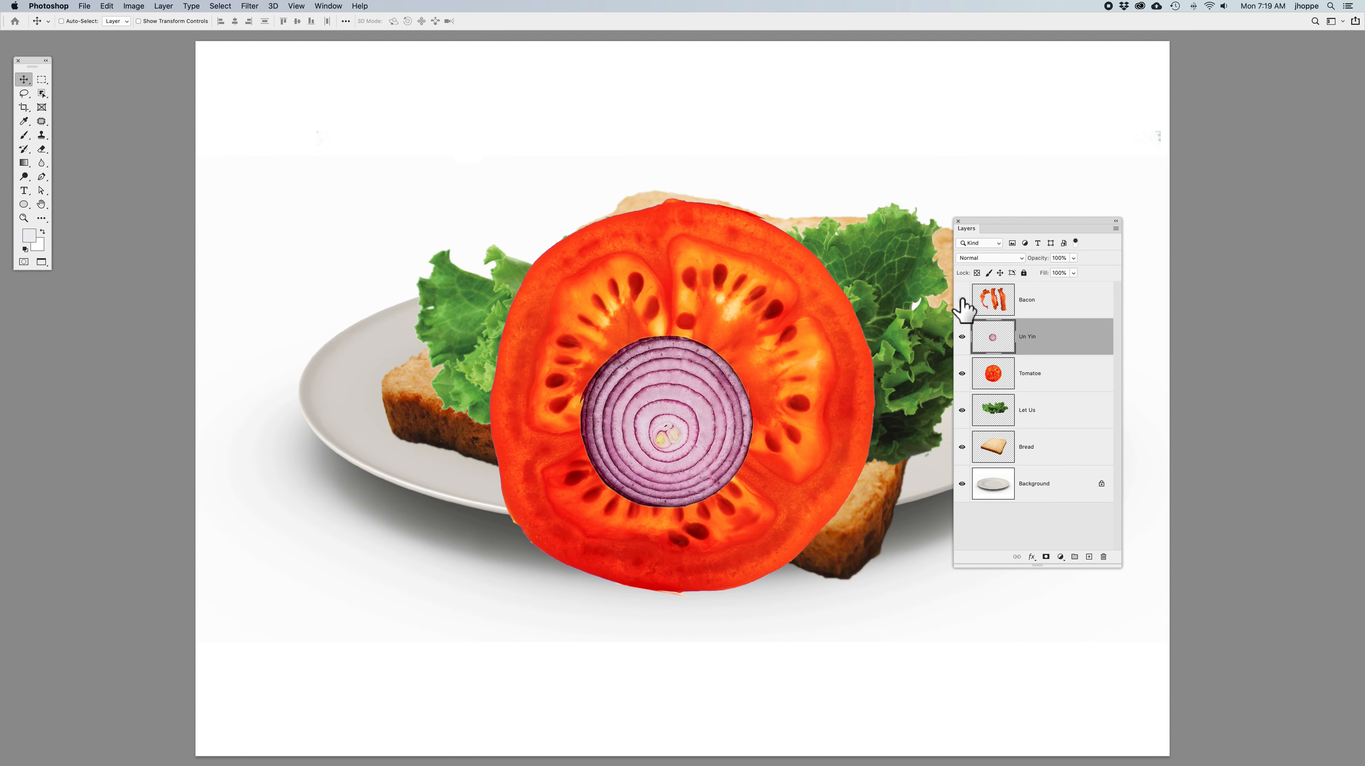
left_click(962, 337)
left_click(962, 372)
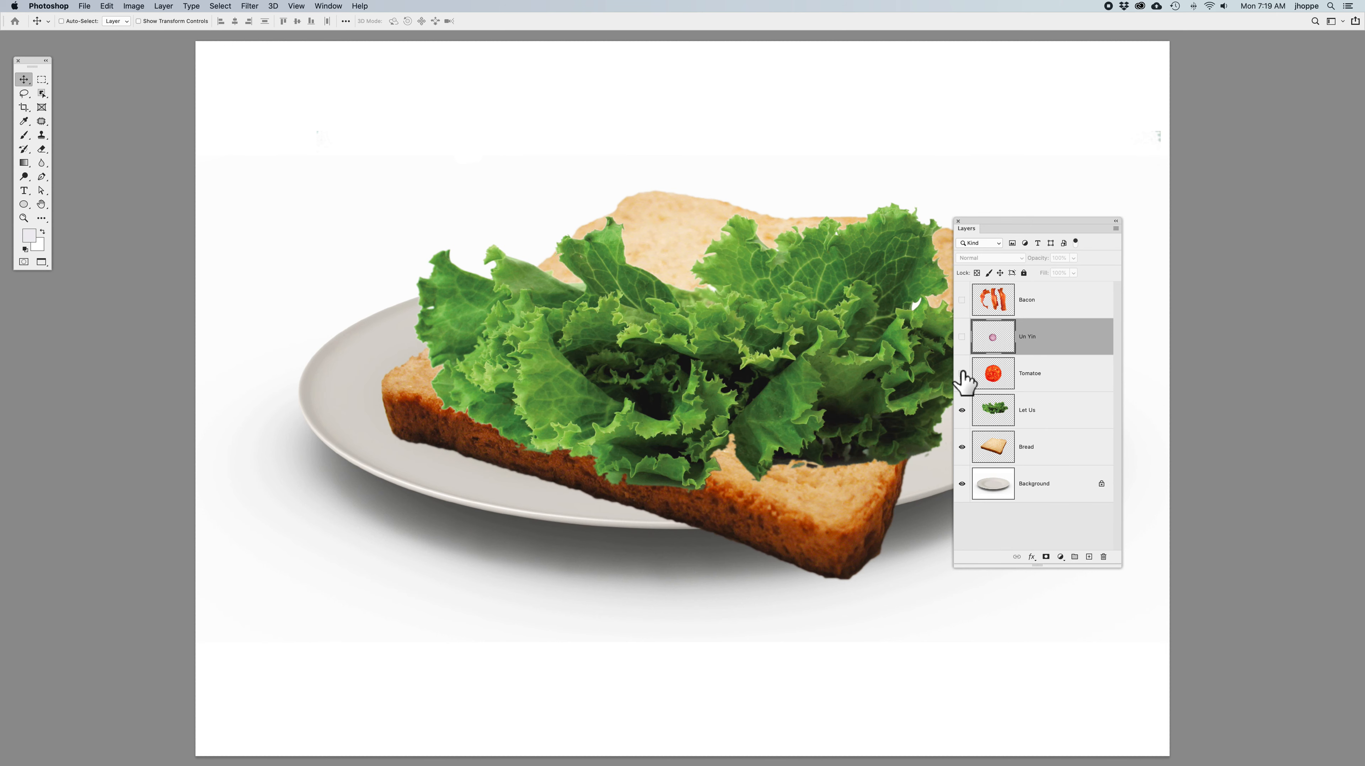
left_click(961, 410)
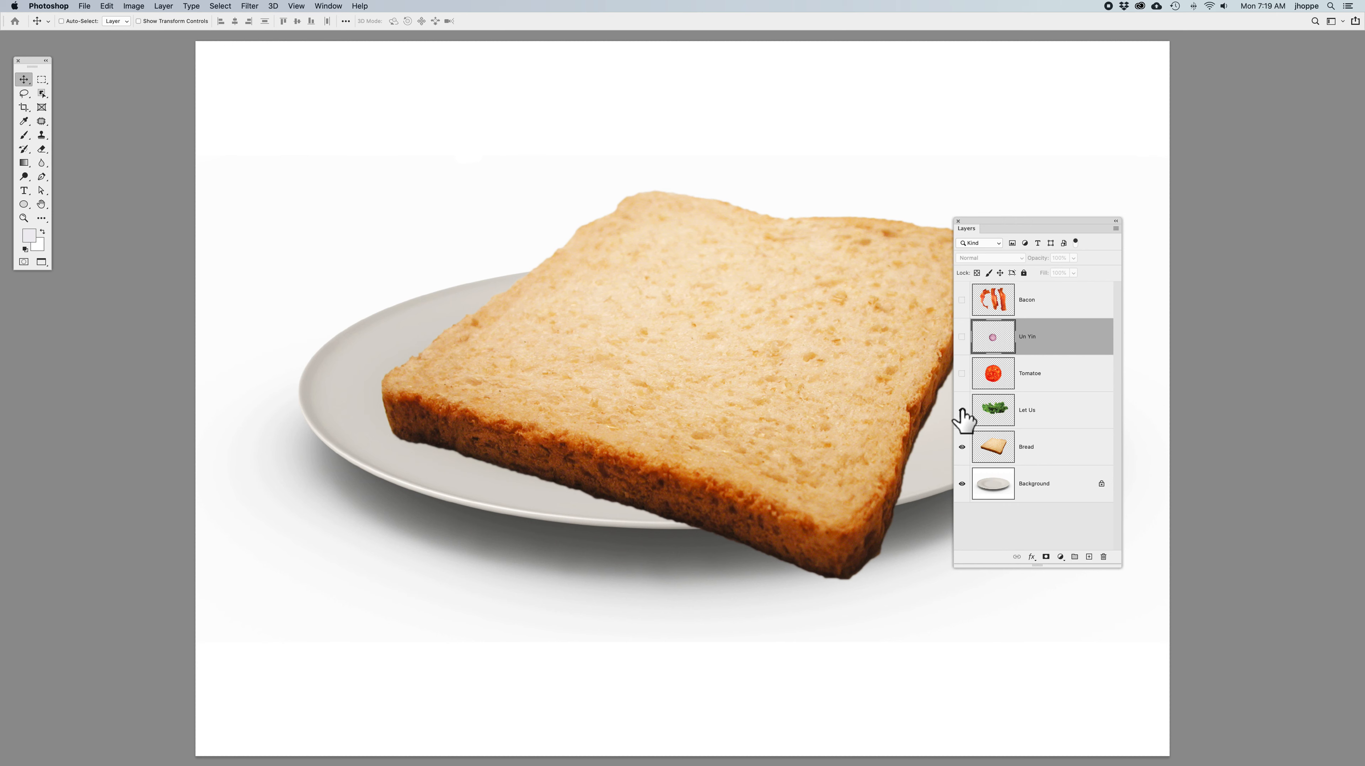
left_click(961, 410)
left_click_drag(963, 359, 959, 408)
left_click(962, 447)
Move the bread slice about 2.6% left and 1.3% up on the plate, and shift the Layers panel clear of it.
left_click(1052, 460)
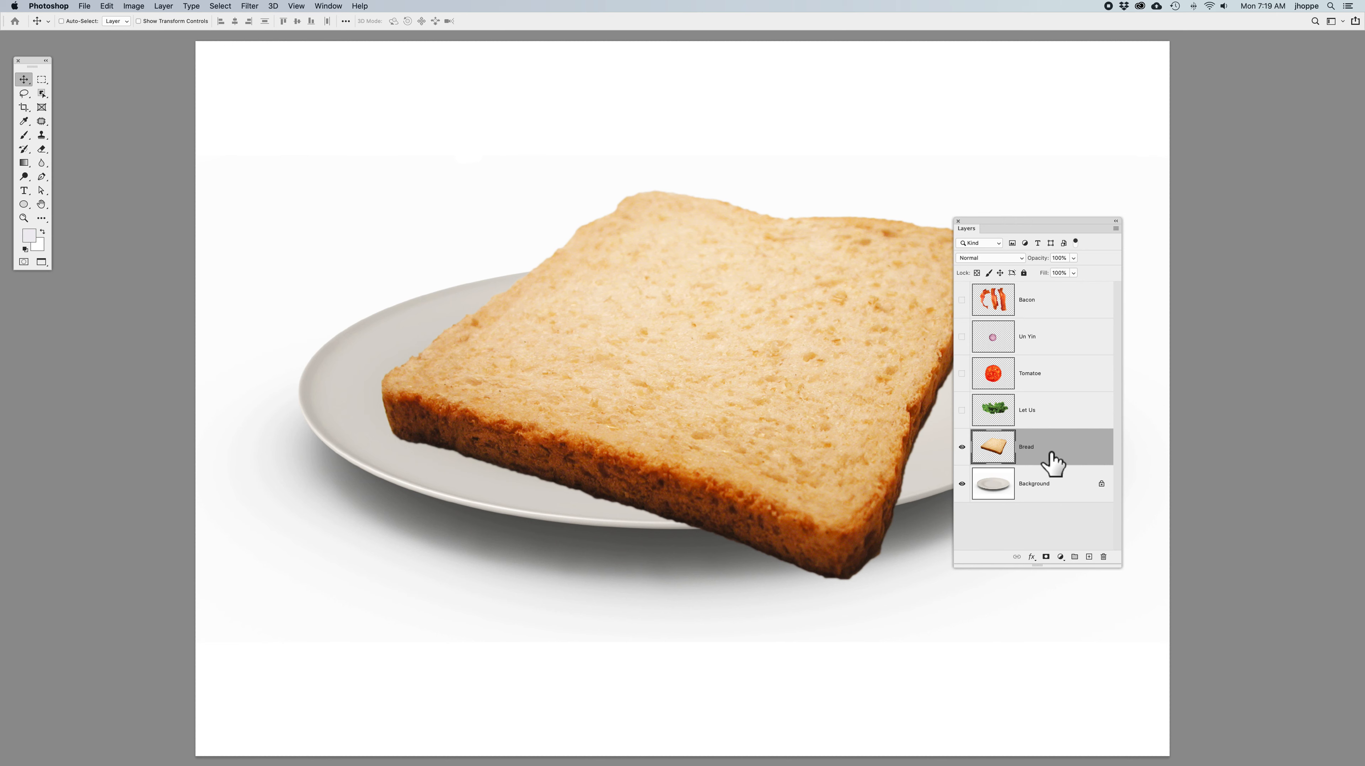
mouse_move(737, 355)
left_mouse_down()
mouse_move(659, 375)
mouse_move(714, 346)
left_mouse_up()
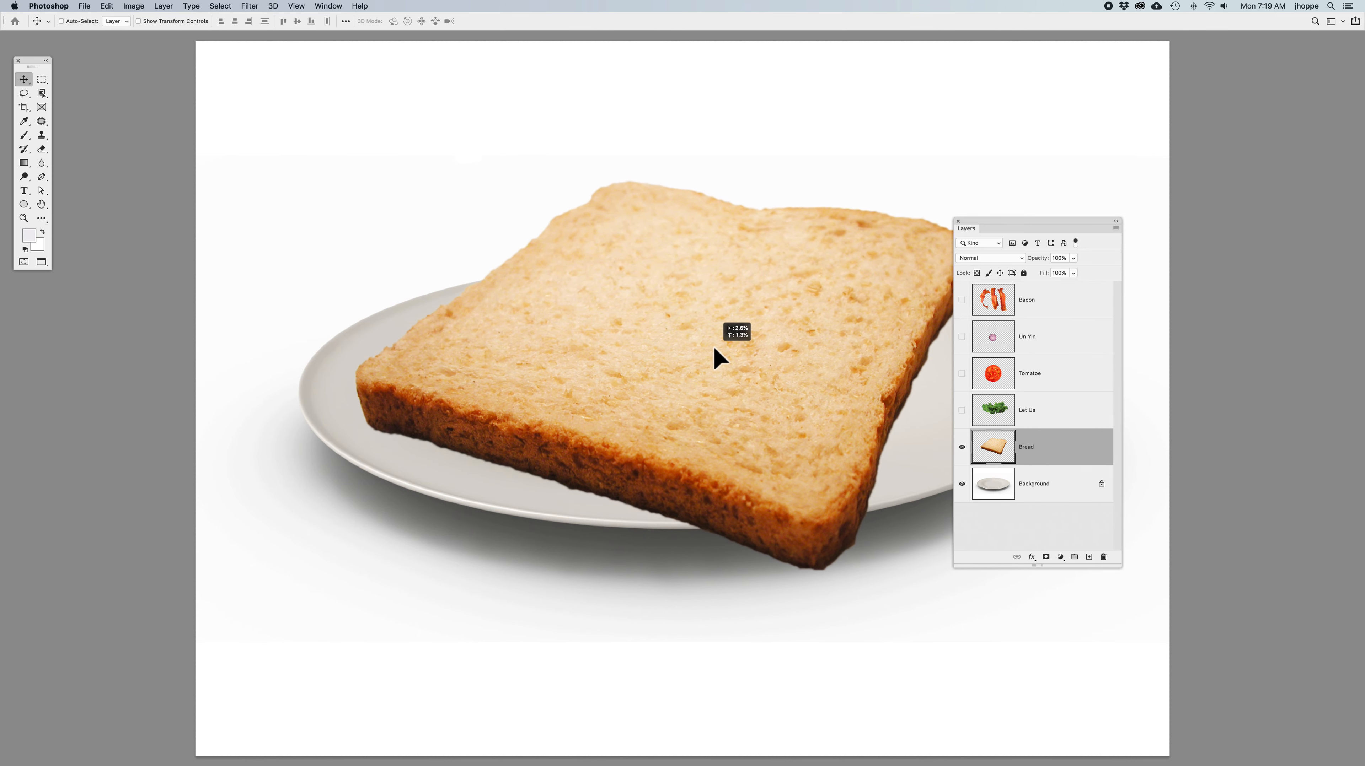
left_click_drag(1018, 226, 1106, 234)
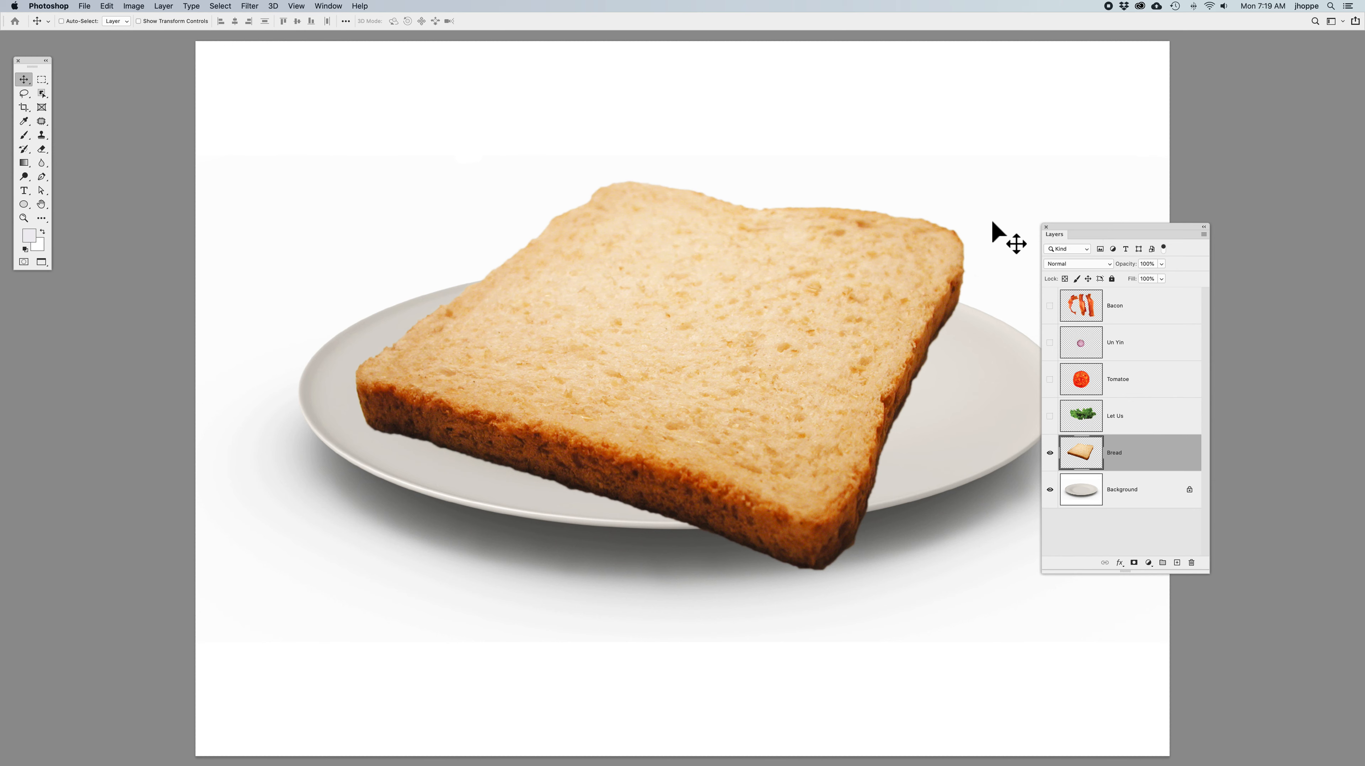
left_click(107, 6)
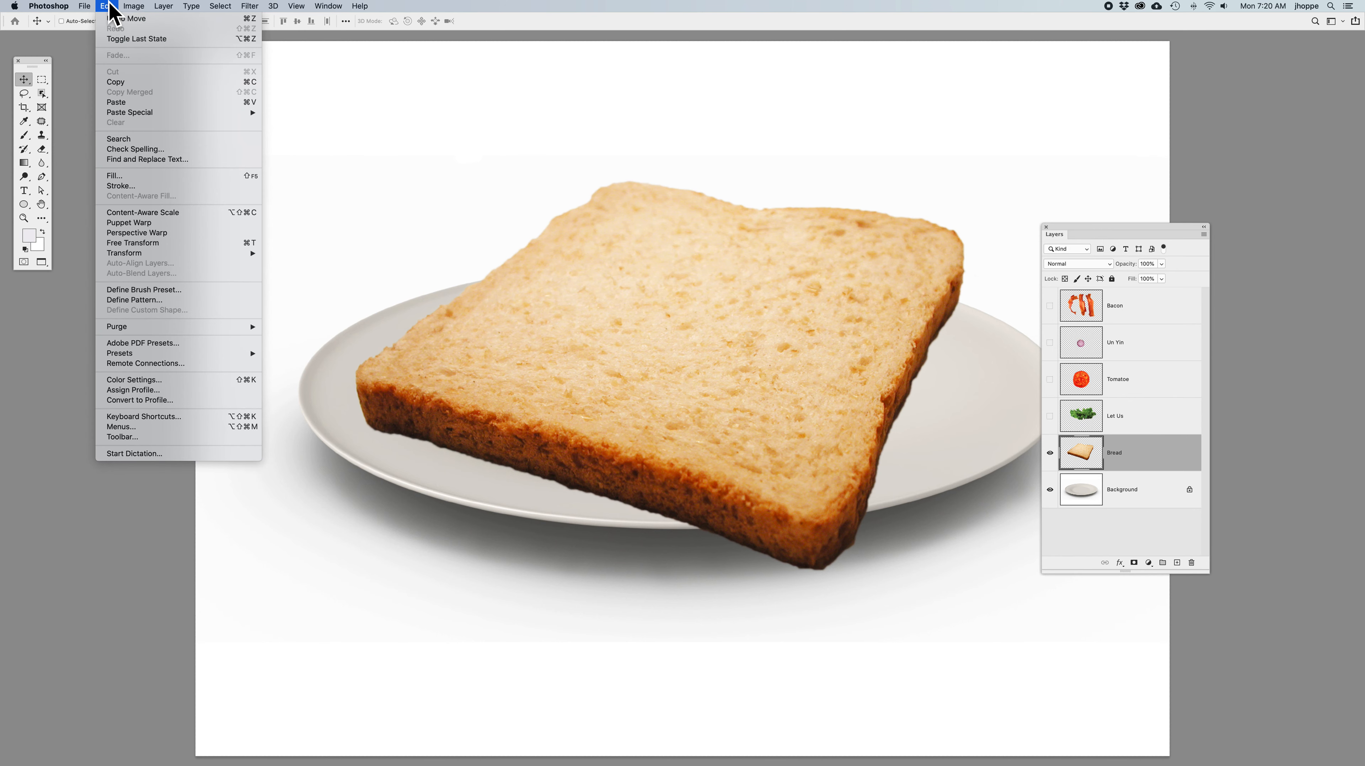
mouse_move(142, 260)
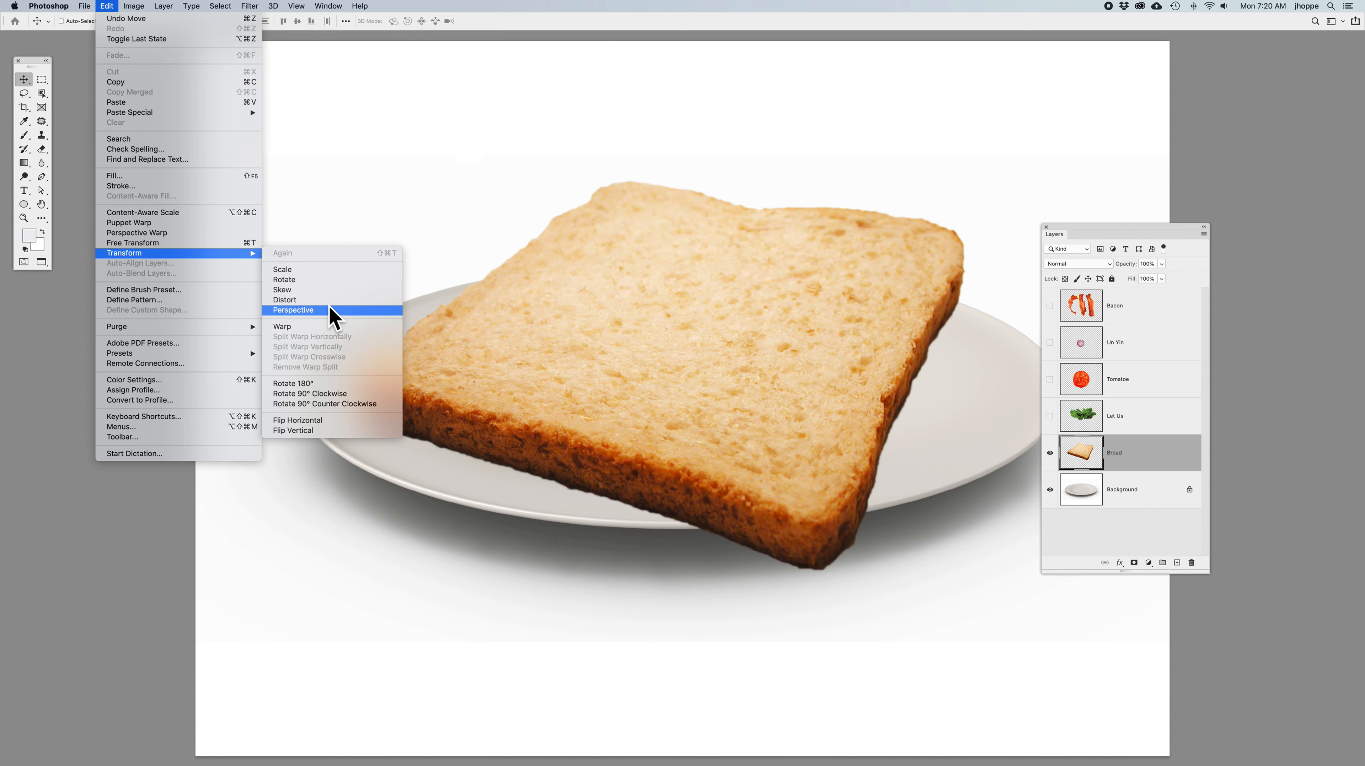
left_click(304, 272)
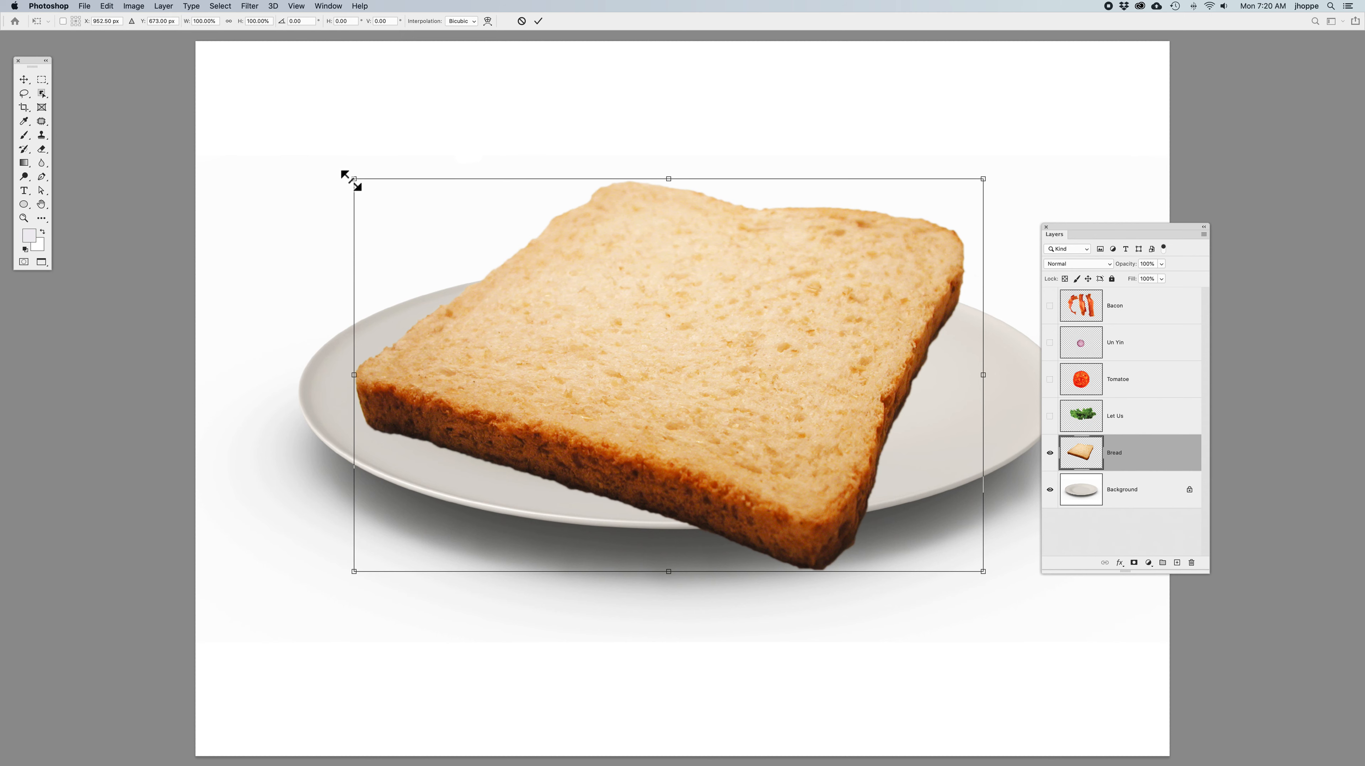
mouse_move(354, 179)
left_mouse_down()
mouse_move(437, 238)
mouse_move(363, 189)
left_mouse_up()
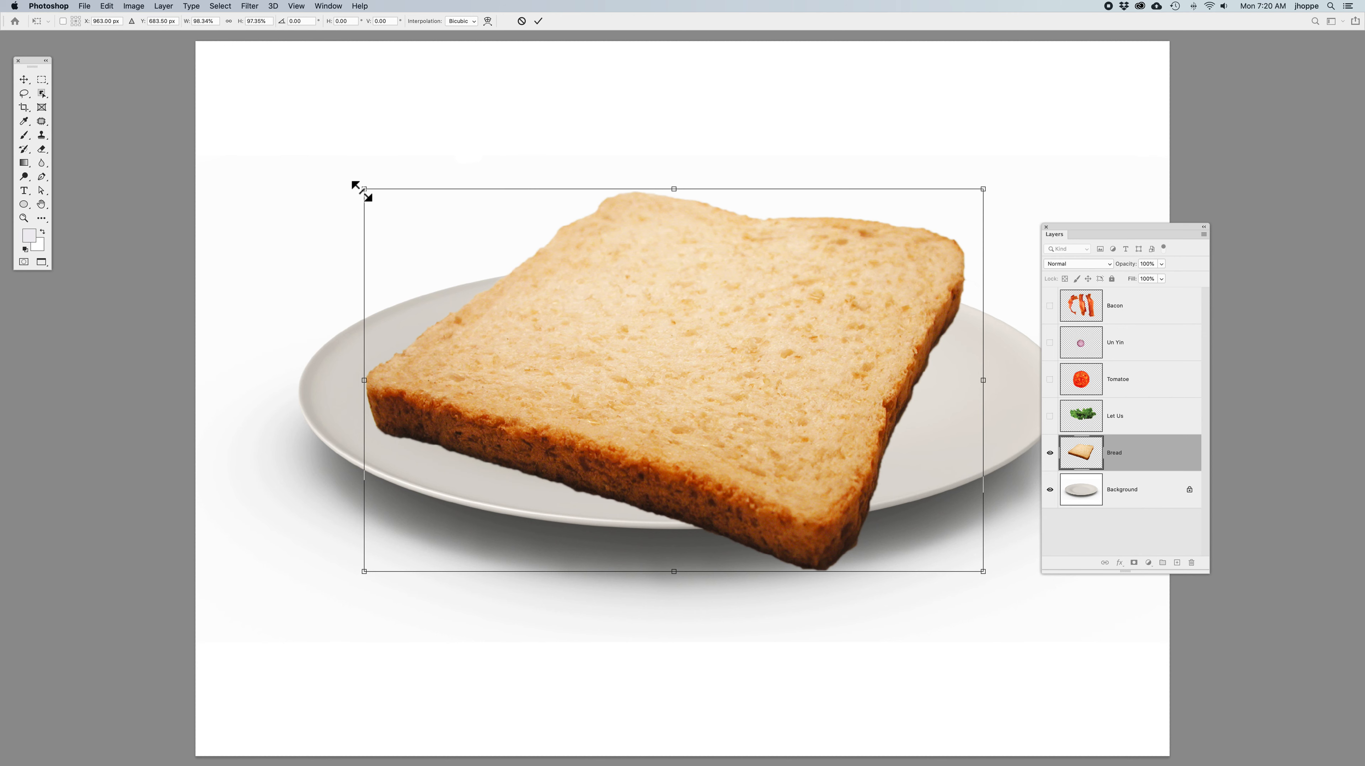
right_click(362, 192)
left_click(357, 162)
left_click_drag(364, 190, 435, 234)
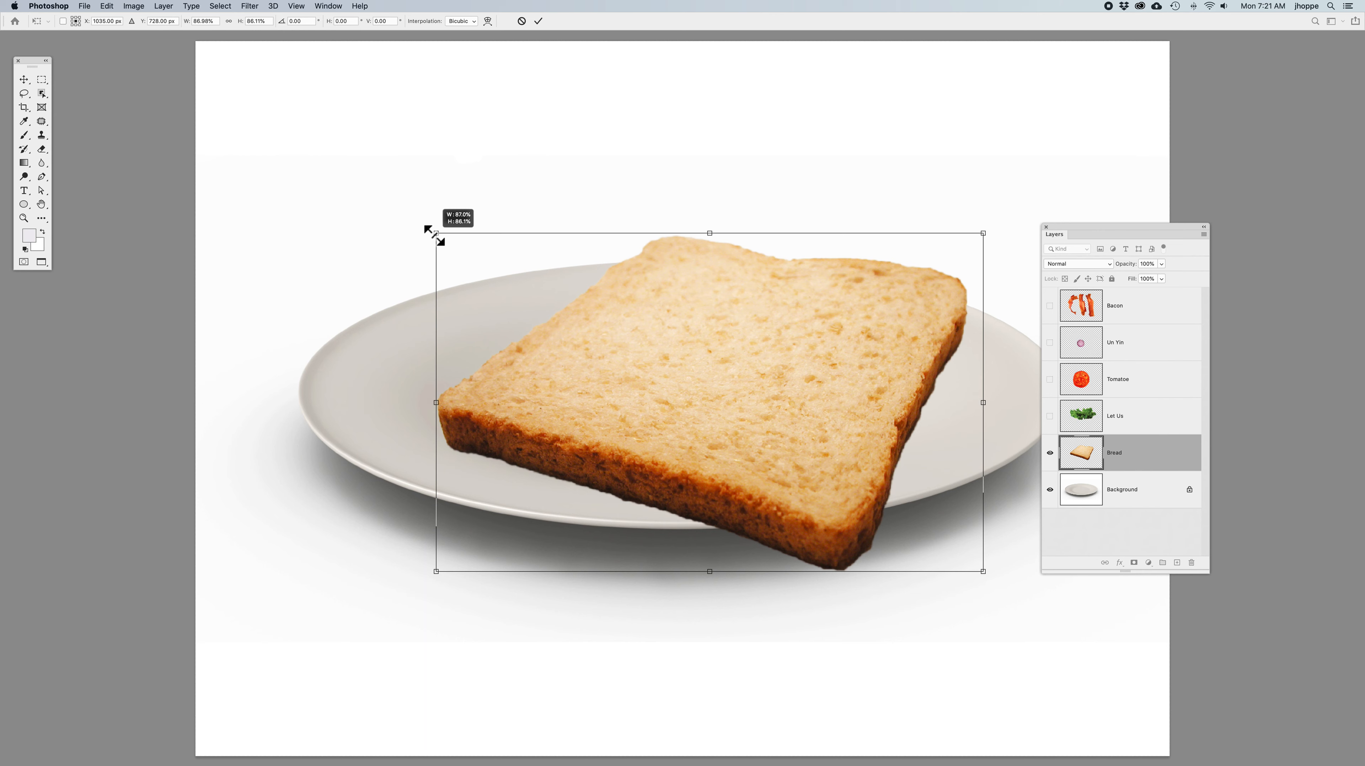
left_click_drag(434, 234, 434, 234)
key("Escape")
Free-transform the Bread layer: nudge it 1 px left, link width and height, and scale it to about 95%.
key("super+t")
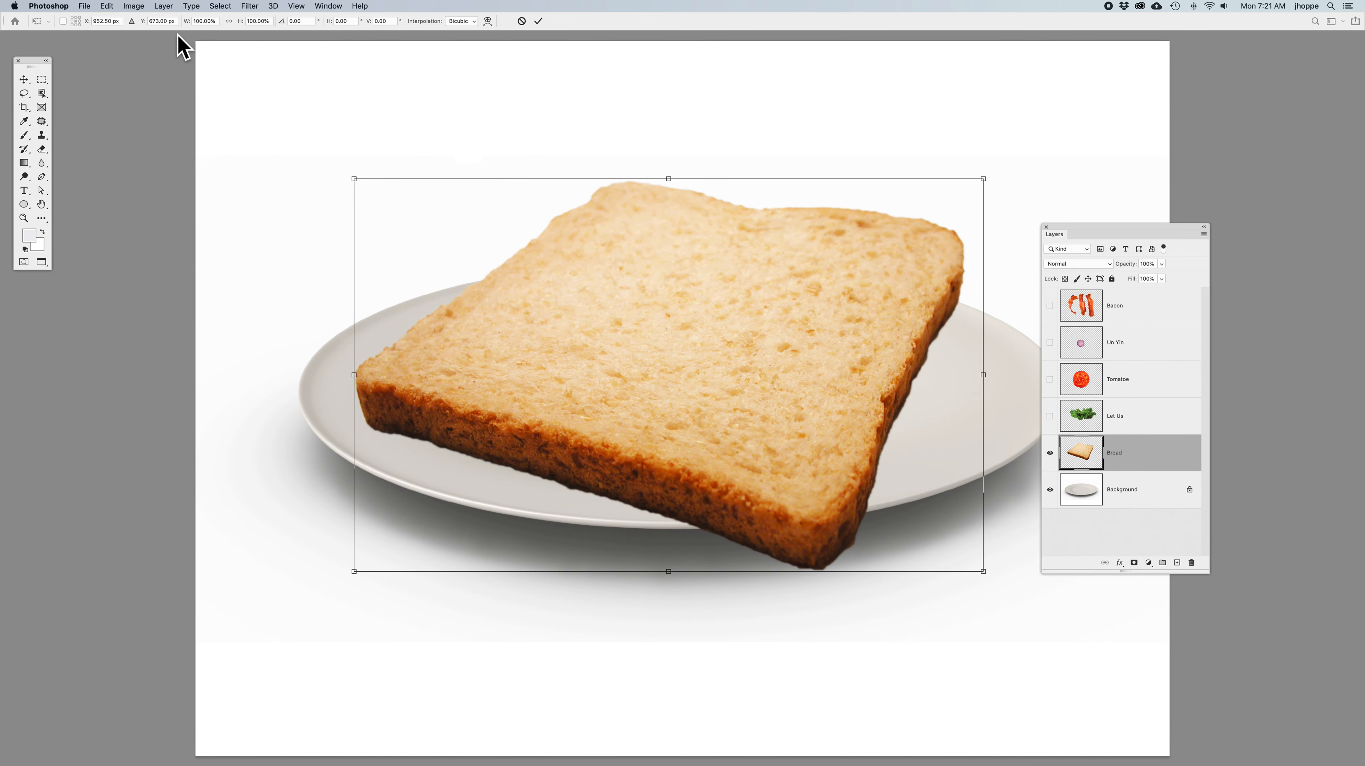
key("Left")
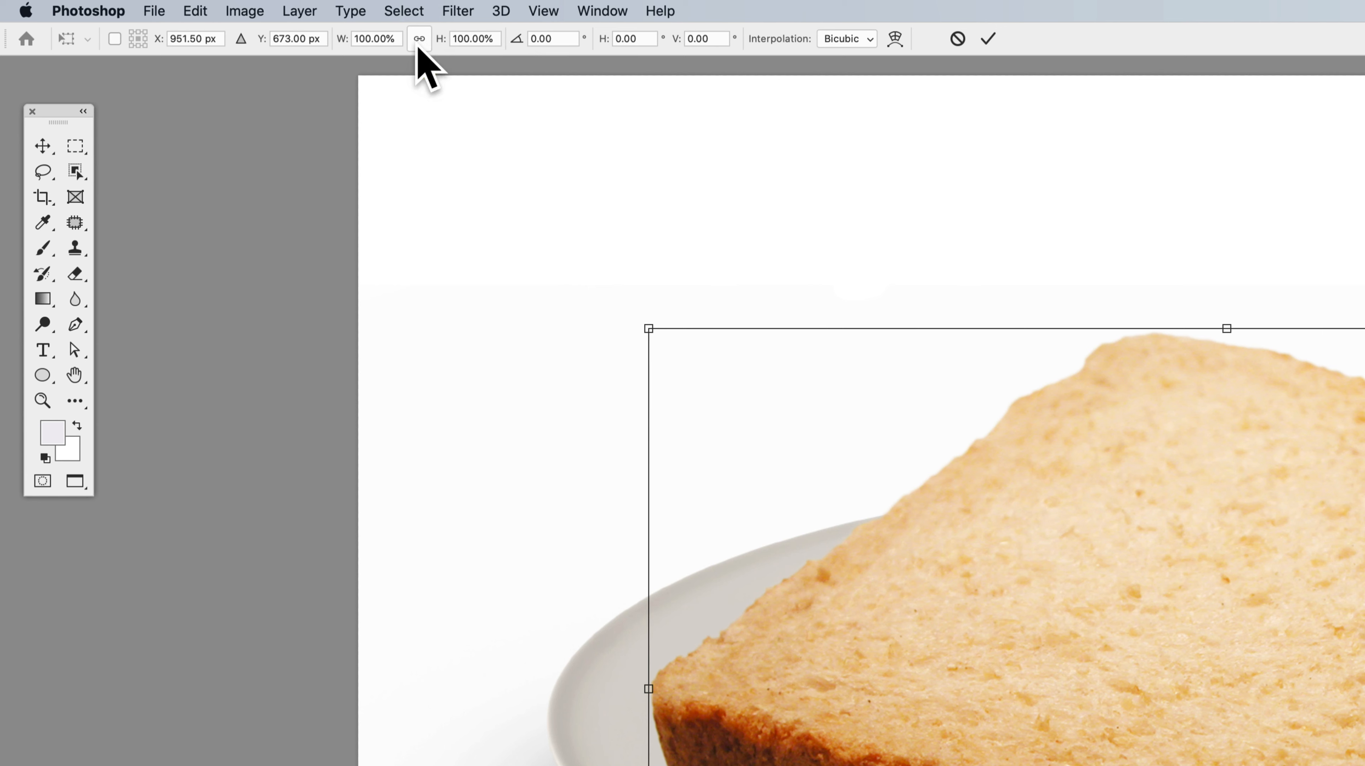
left_click(418, 46)
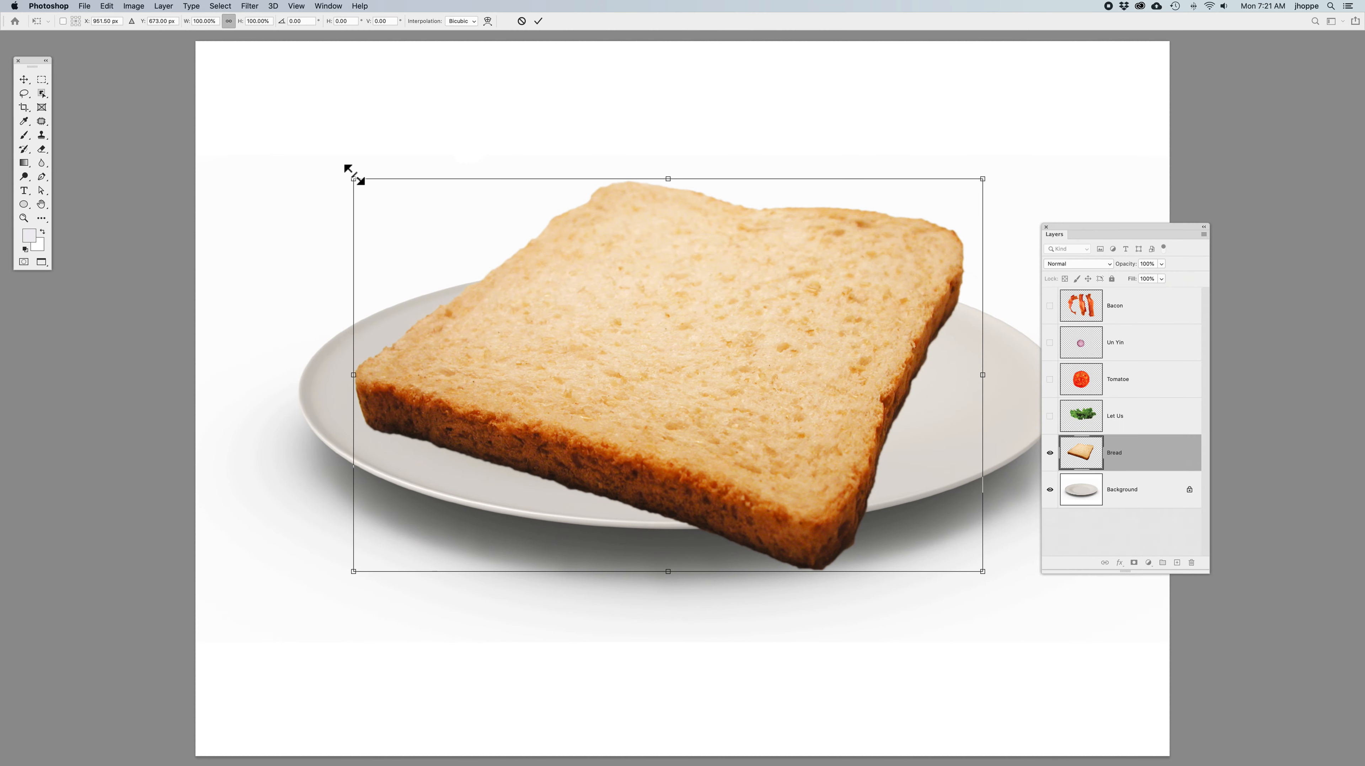
left_click_drag(649, 319, 768, 399)
left_click_drag(418, 217, 369, 220)
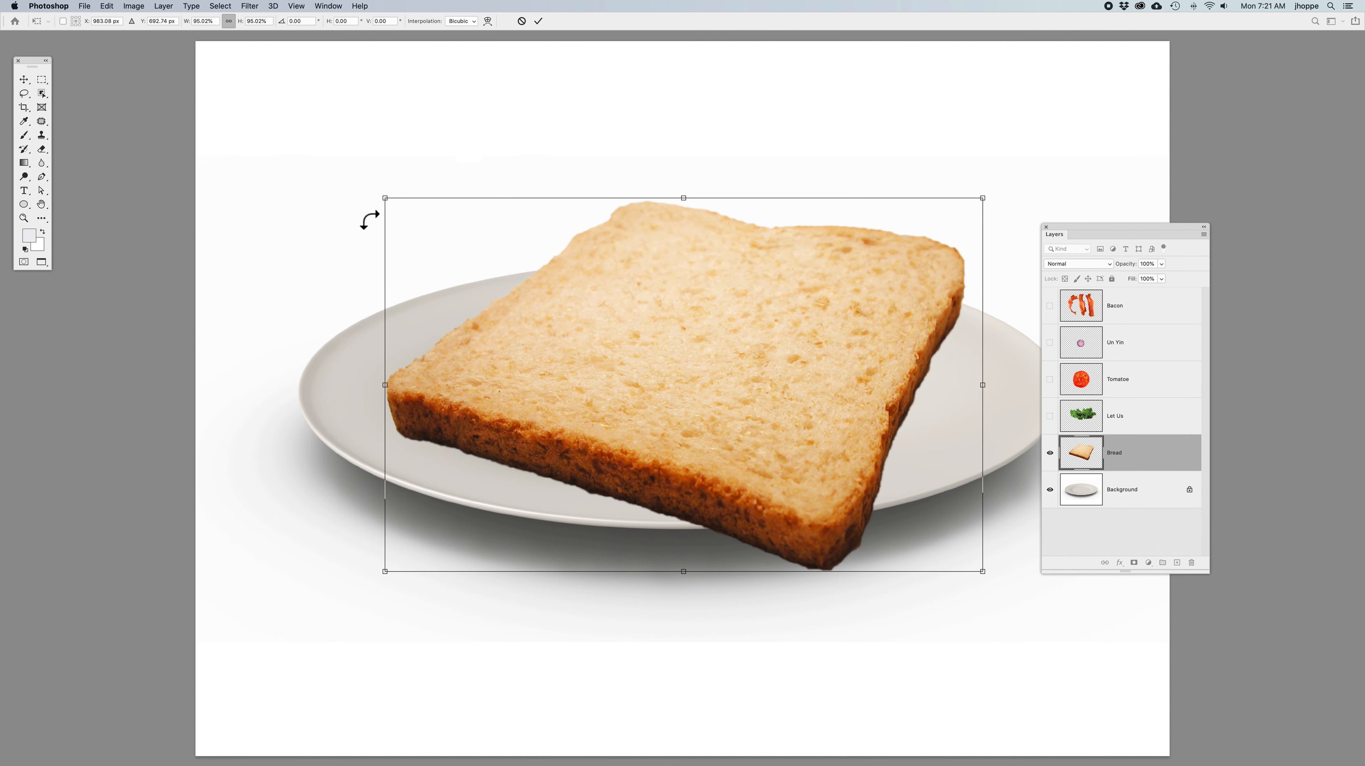
Unlink the width and height, scale the bread proportionally to about 85%, reposition it centrally on the plate, and apply the transform.
left_click(230, 27)
mouse_move(383, 198)
left_mouse_down()
mouse_move(407, 214)
mouse_move(372, 184)
mouse_move(384, 197)
left_mouse_up()
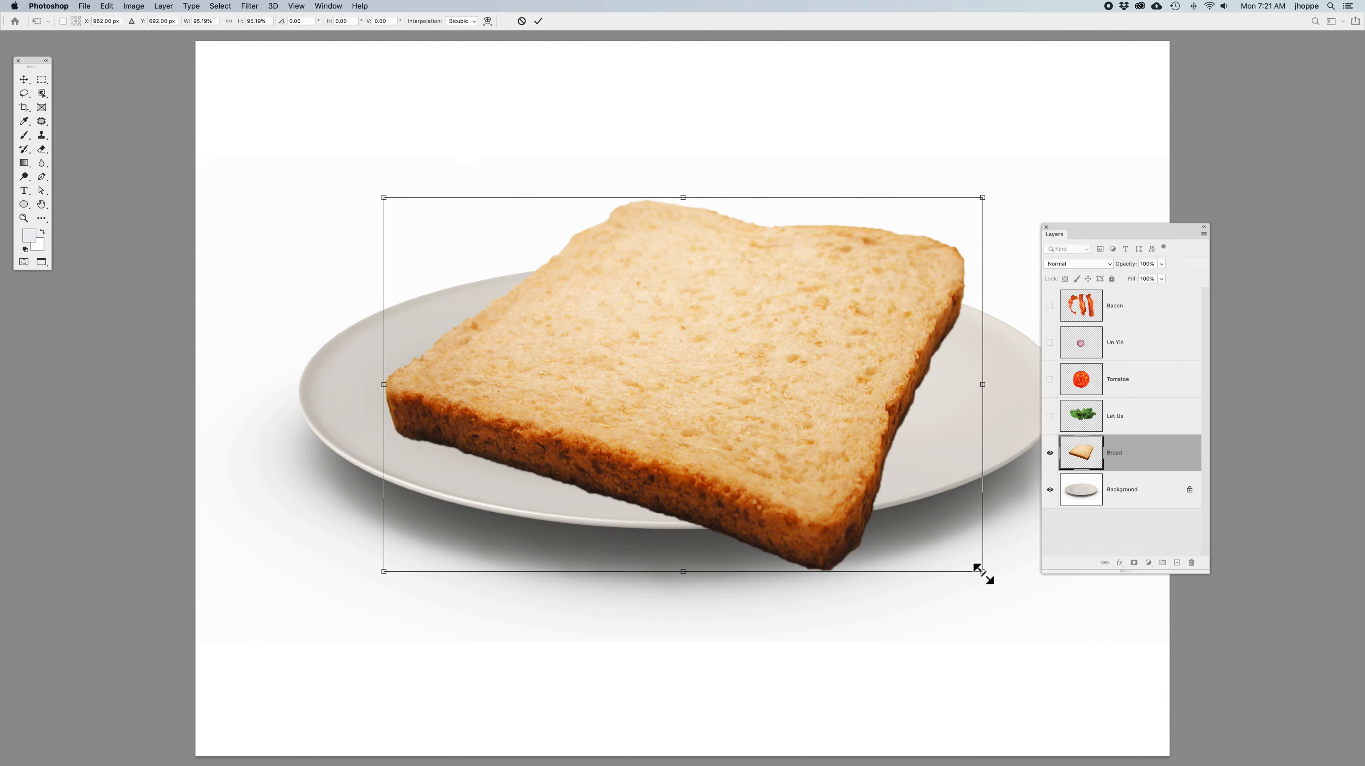
left_click_drag(983, 571, 959, 559)
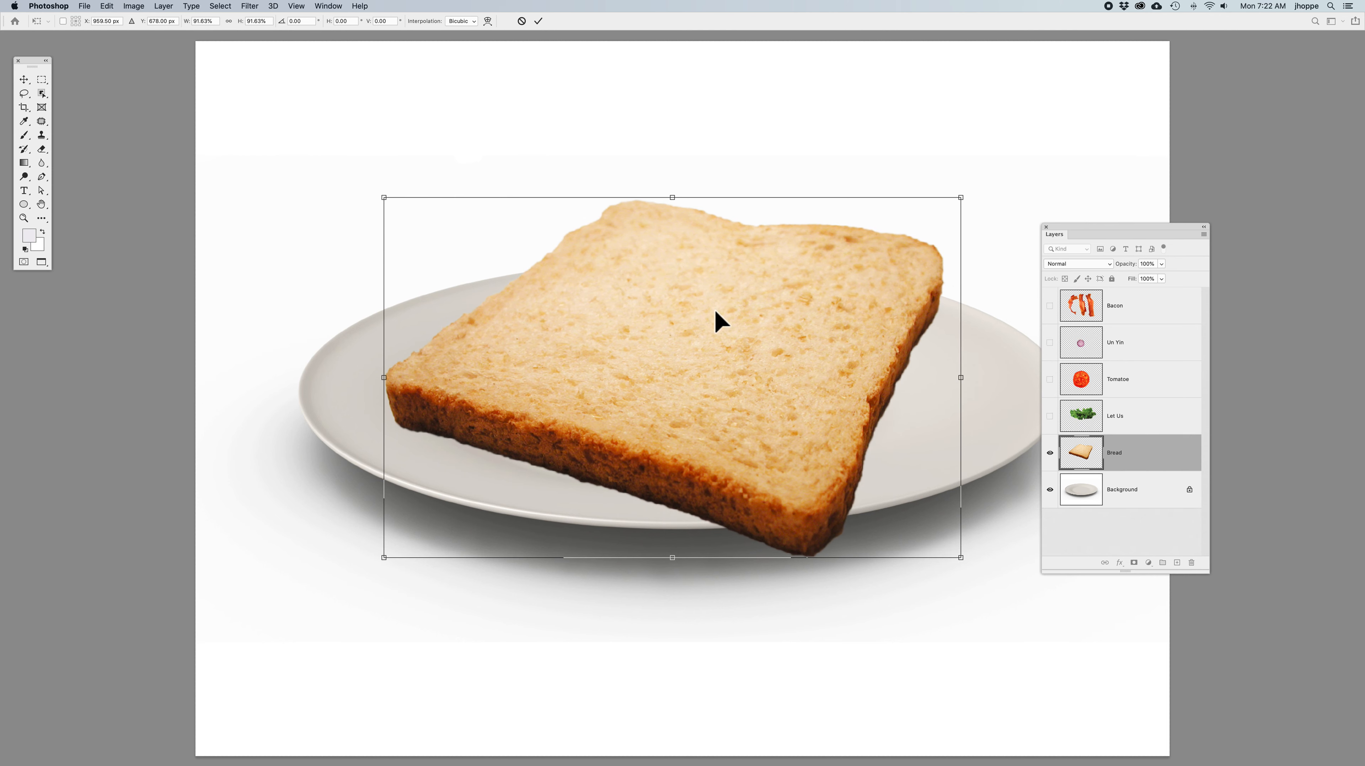
key("shift")
left_click_drag(382, 197, 398, 206)
left_click_drag(961, 557, 938, 543)
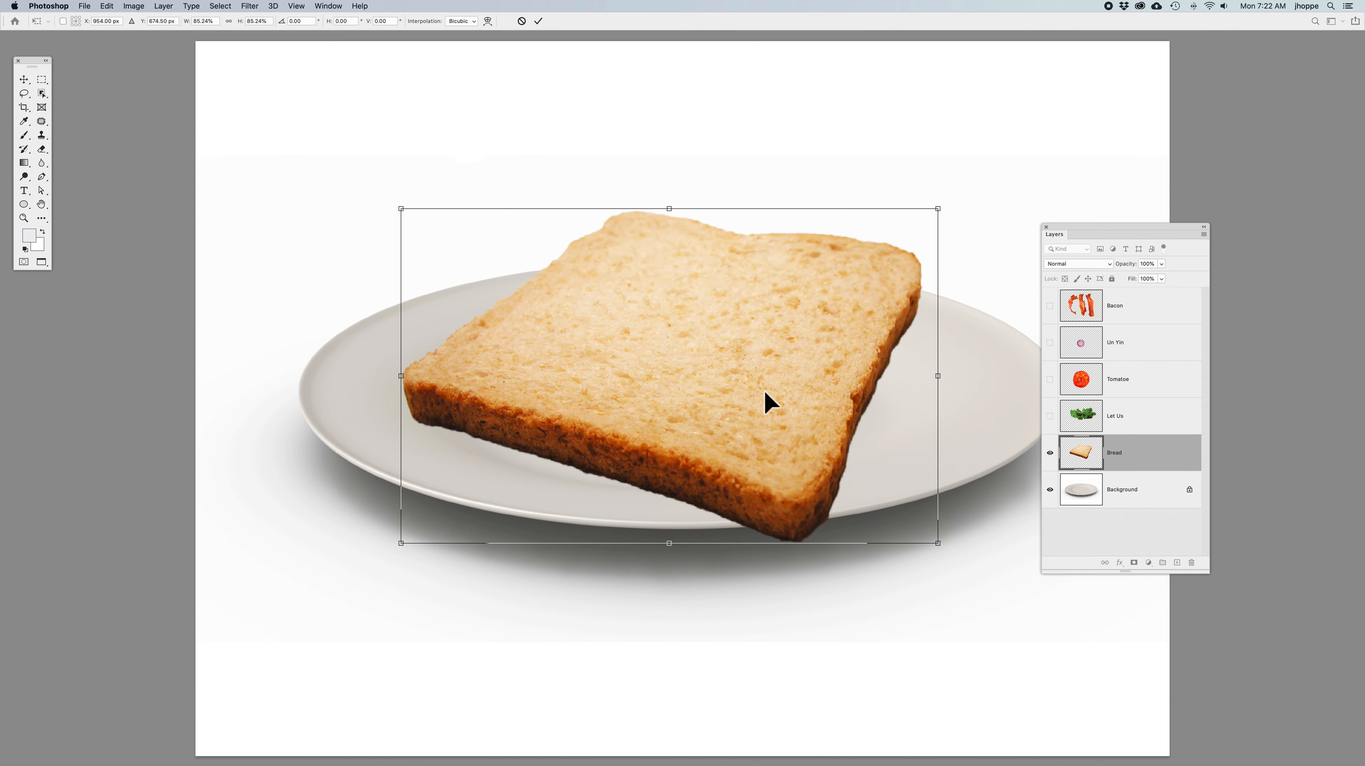
left_click_drag(759, 396, 758, 393)
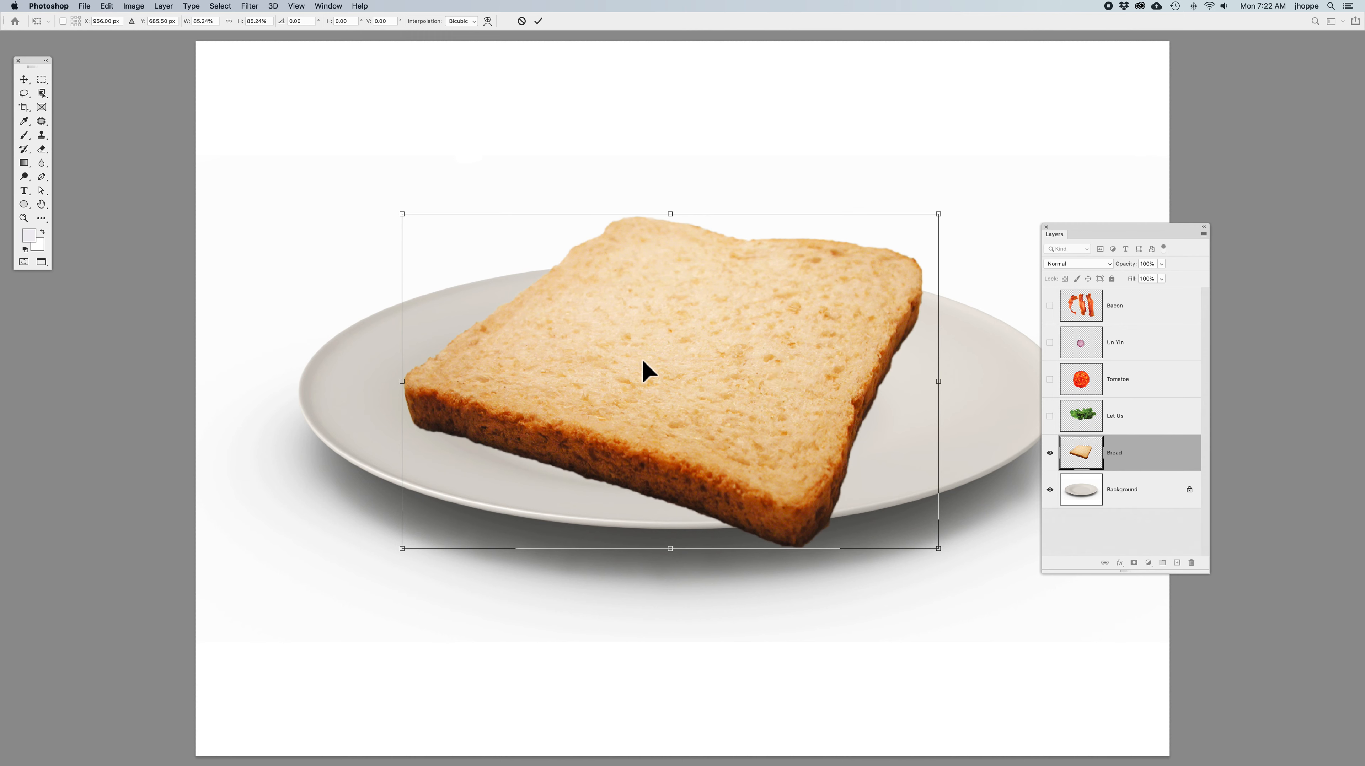
mouse_move(666, 375)
left_mouse_down()
mouse_move(655, 365)
mouse_move(668, 377)
left_mouse_up()
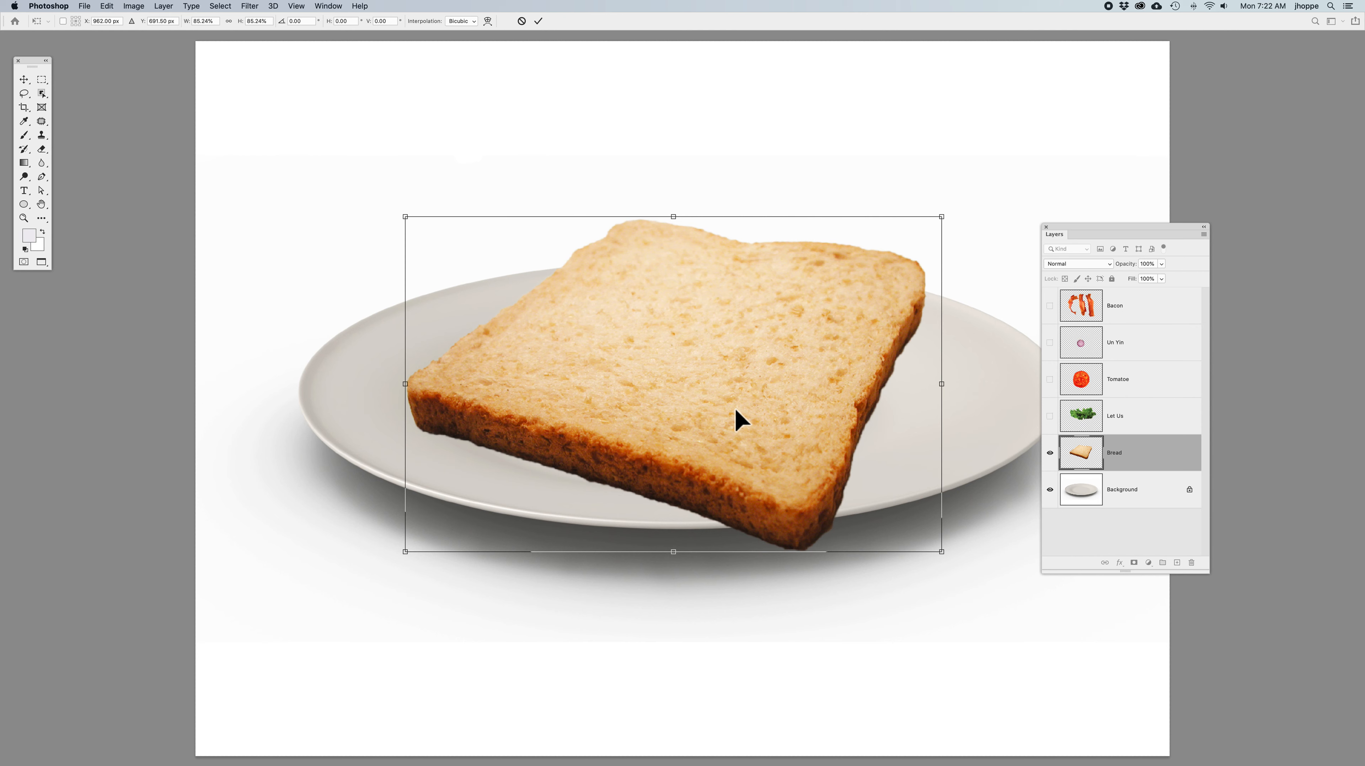
key("Return")
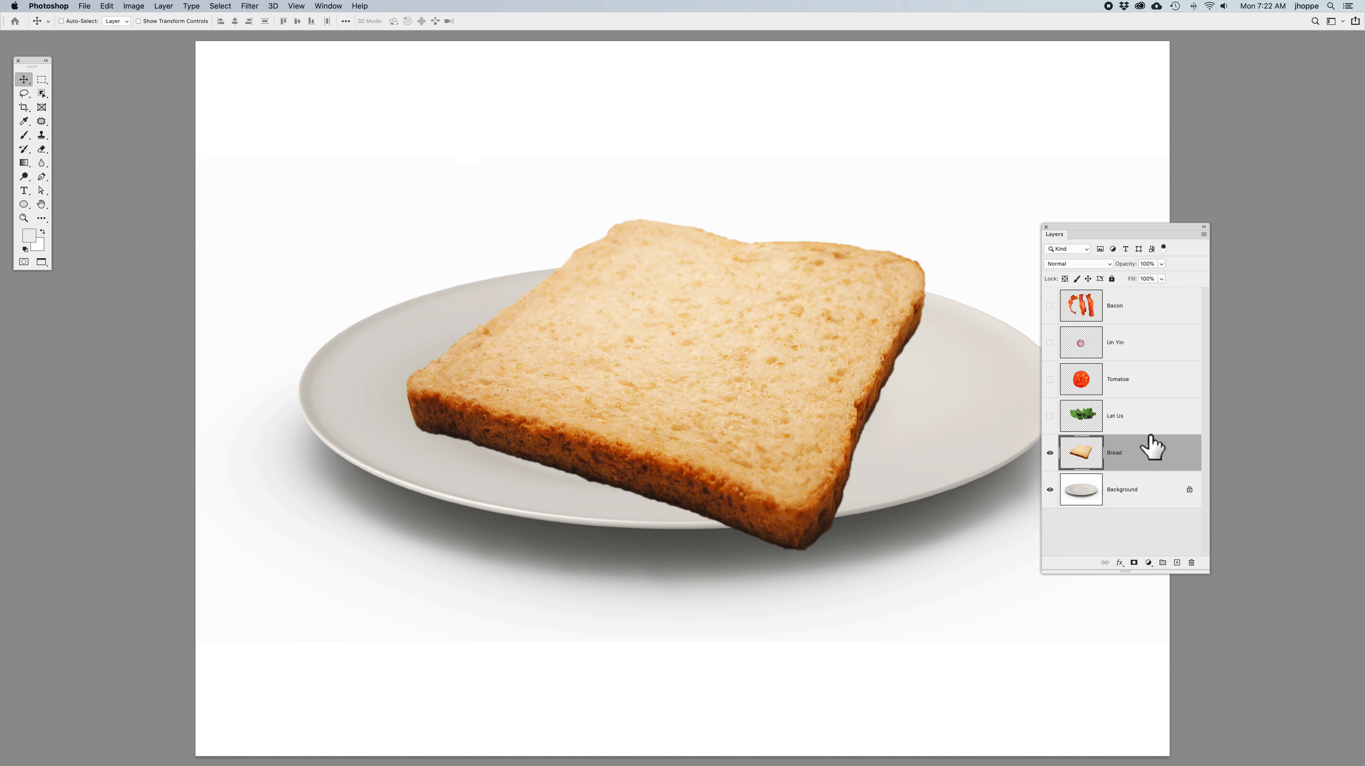
Show the Let Us layer and move the lettuce slightly down and left over the bread.
left_click(1154, 422)
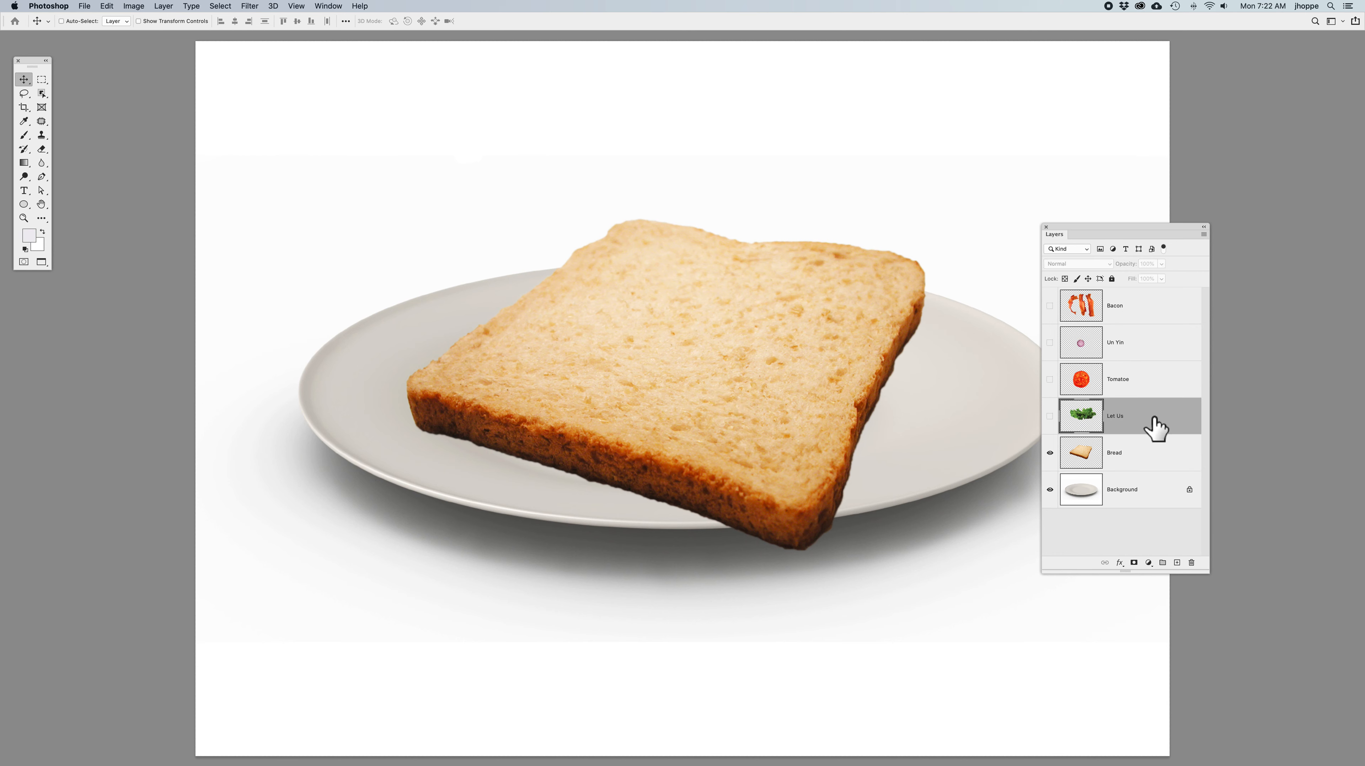
left_click(1050, 417)
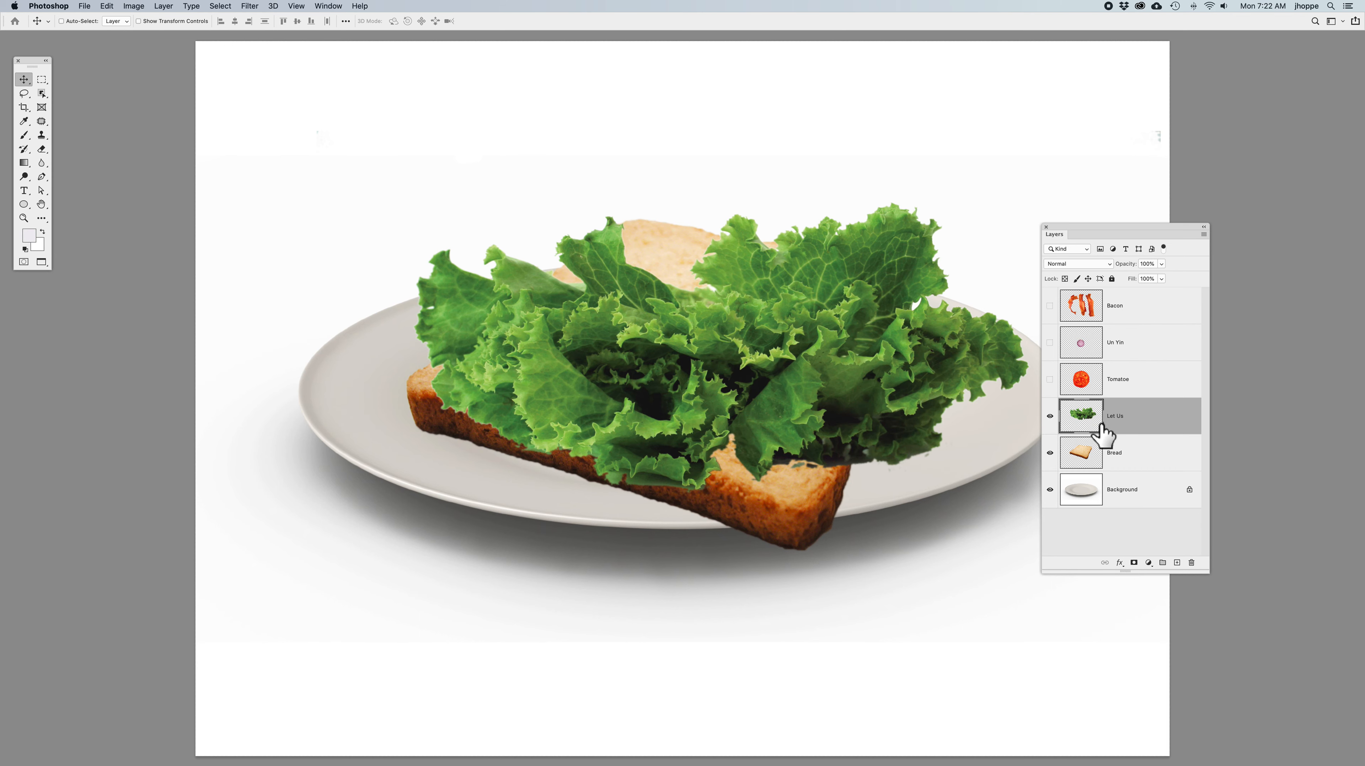
mouse_move(850, 378)
left_mouse_down()
mouse_move(787, 392)
mouse_move(828, 390)
left_mouse_up()
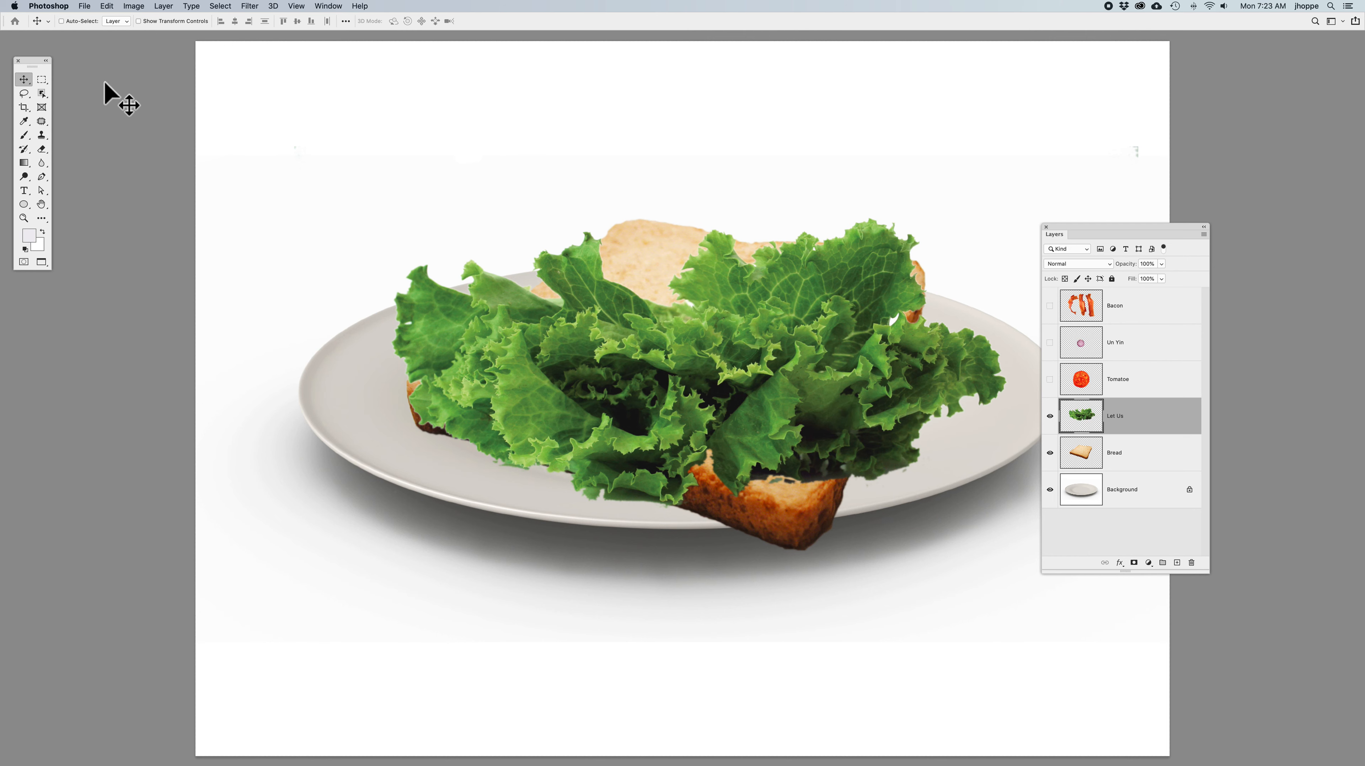
Free-transform the Let Us layer and scale the lettuce down to about 50% so it fits within the bread slice.
left_click(88, 6)
mouse_move(114, 7)
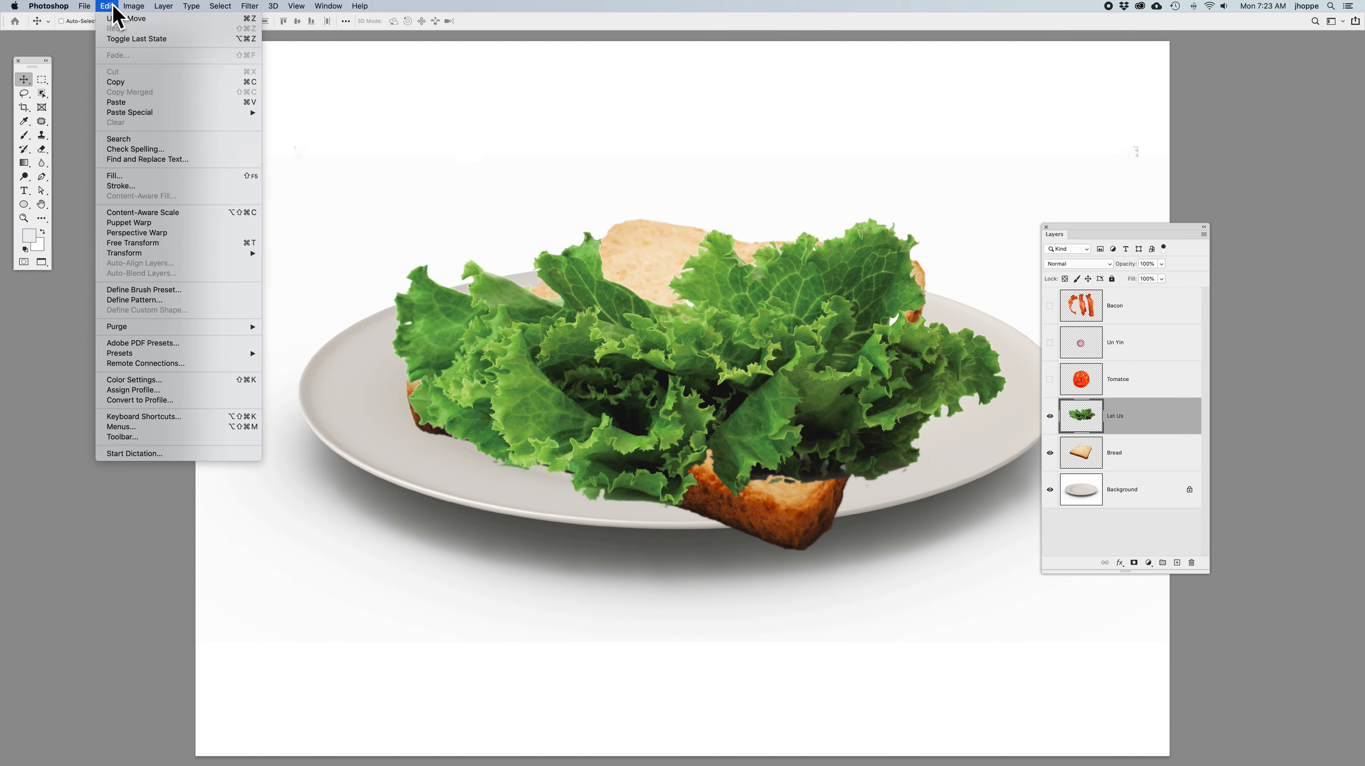
mouse_move(163, 256)
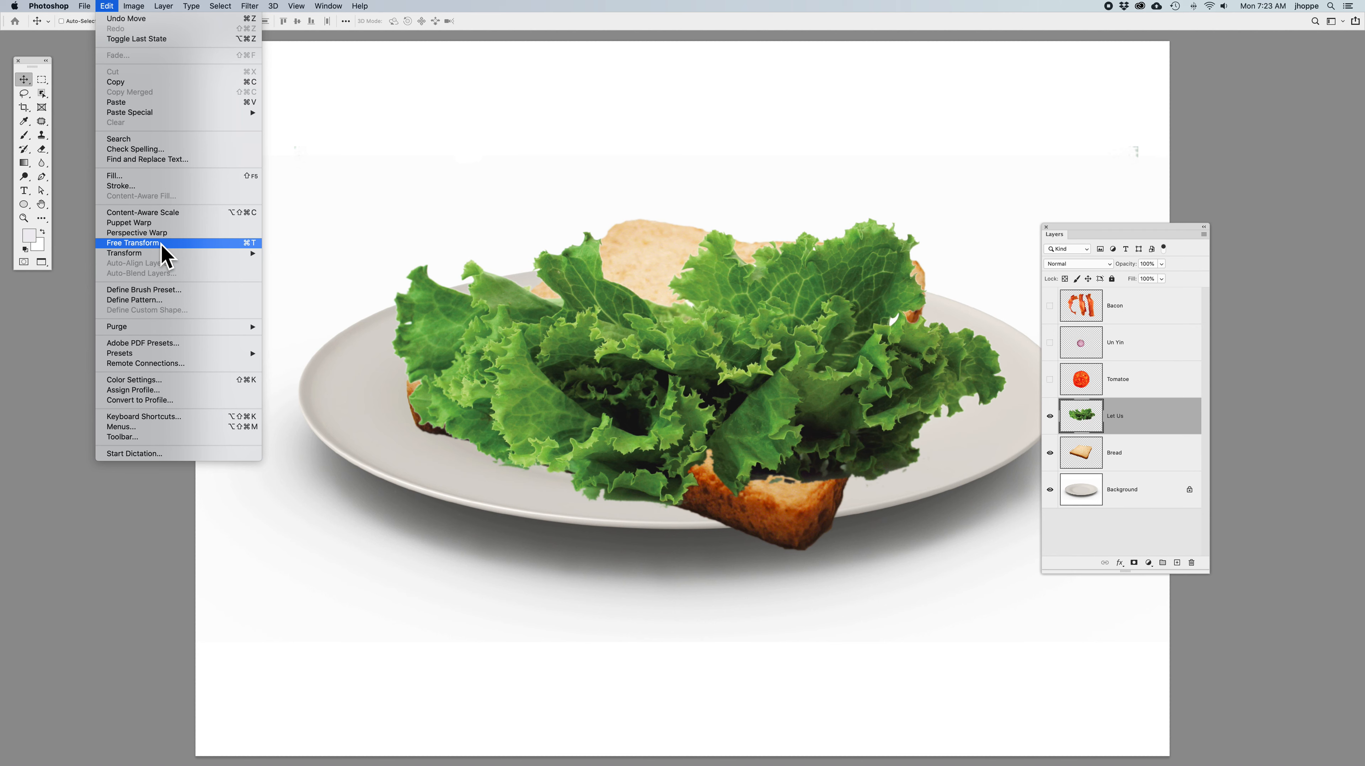
left_click(164, 256)
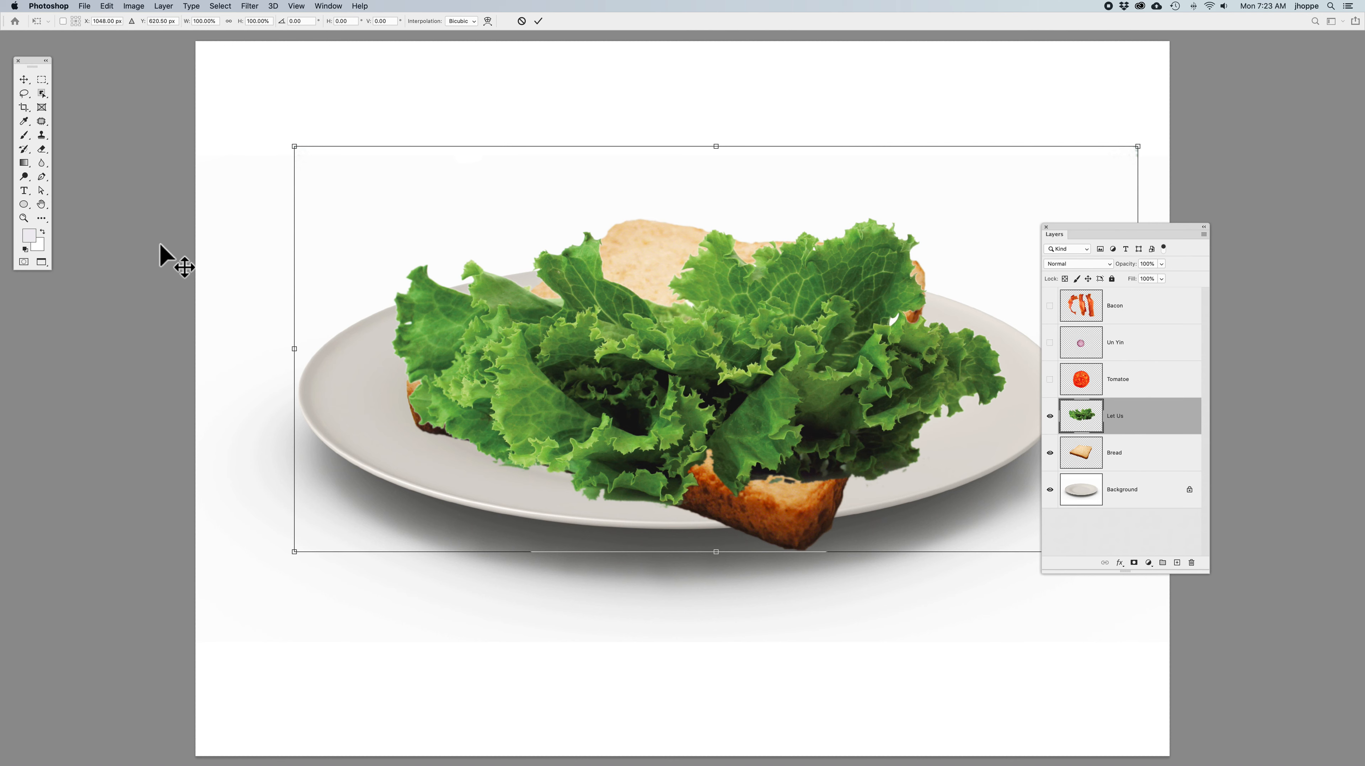
left_click_drag(295, 147, 436, 217)
left_click_drag(723, 364, 590, 360)
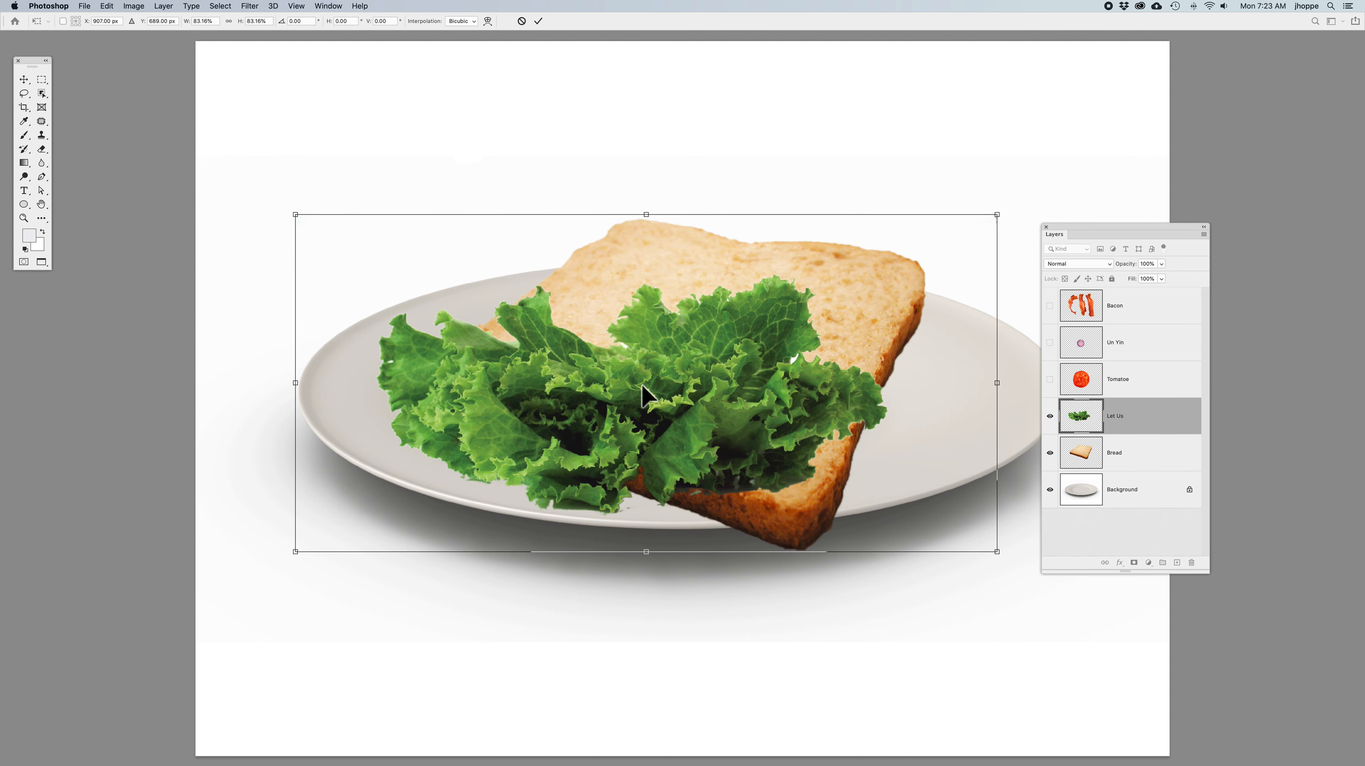
left_click_drag(997, 552, 928, 518)
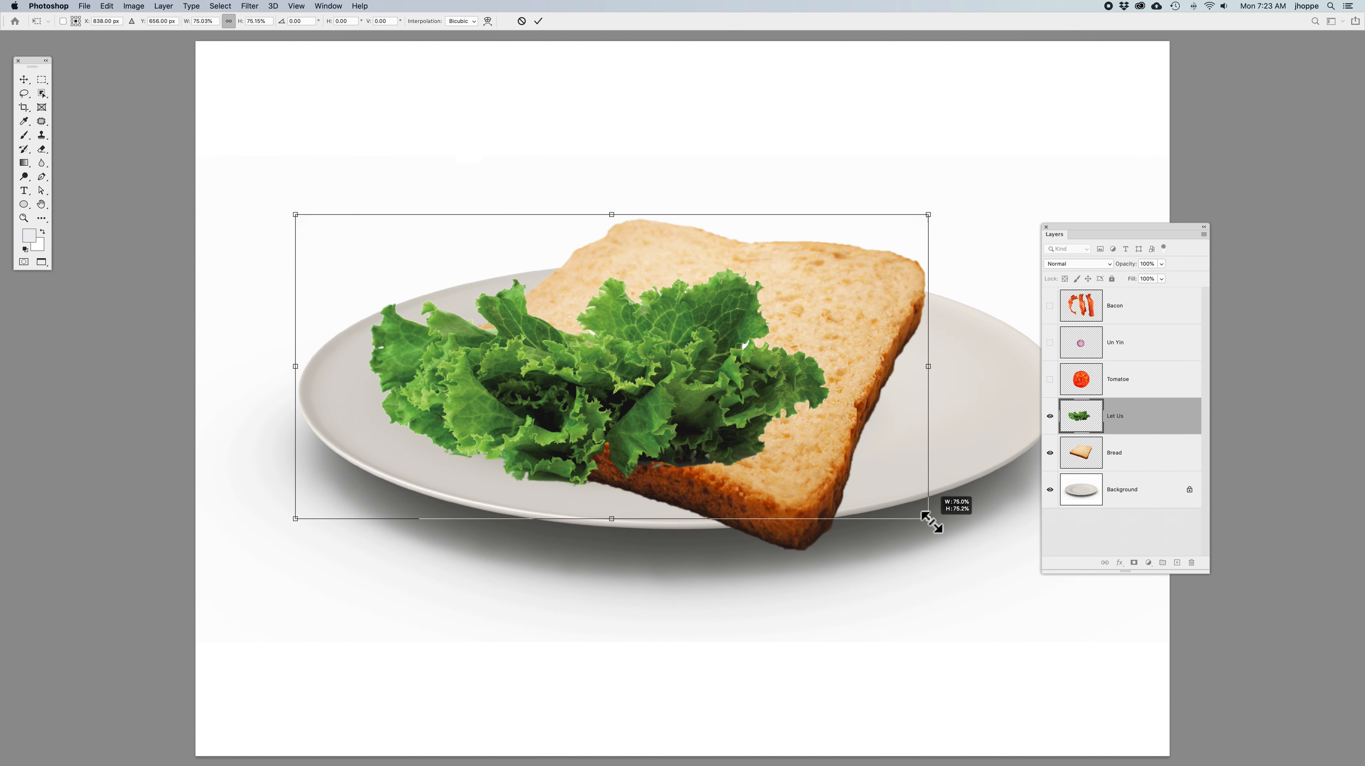
left_click_drag(294, 212, 336, 235)
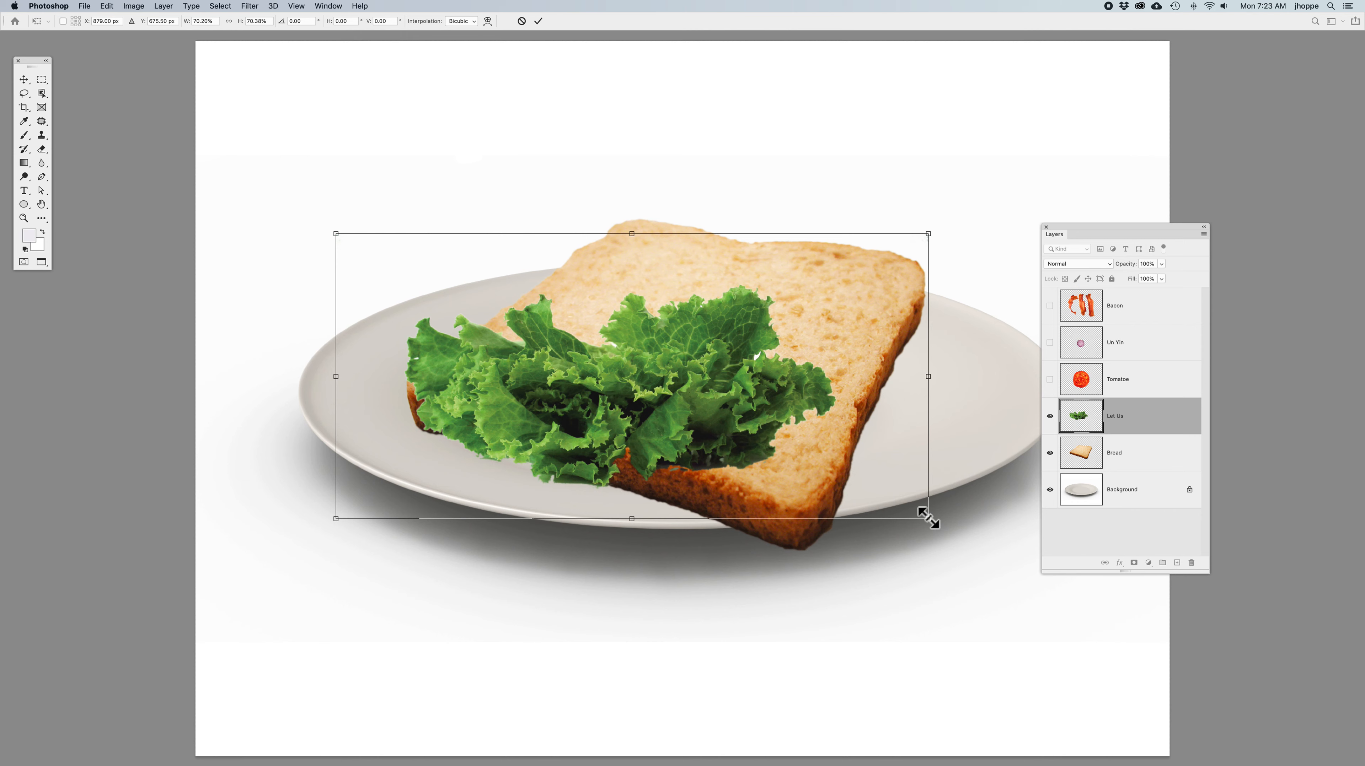
left_click_drag(928, 519, 838, 493)
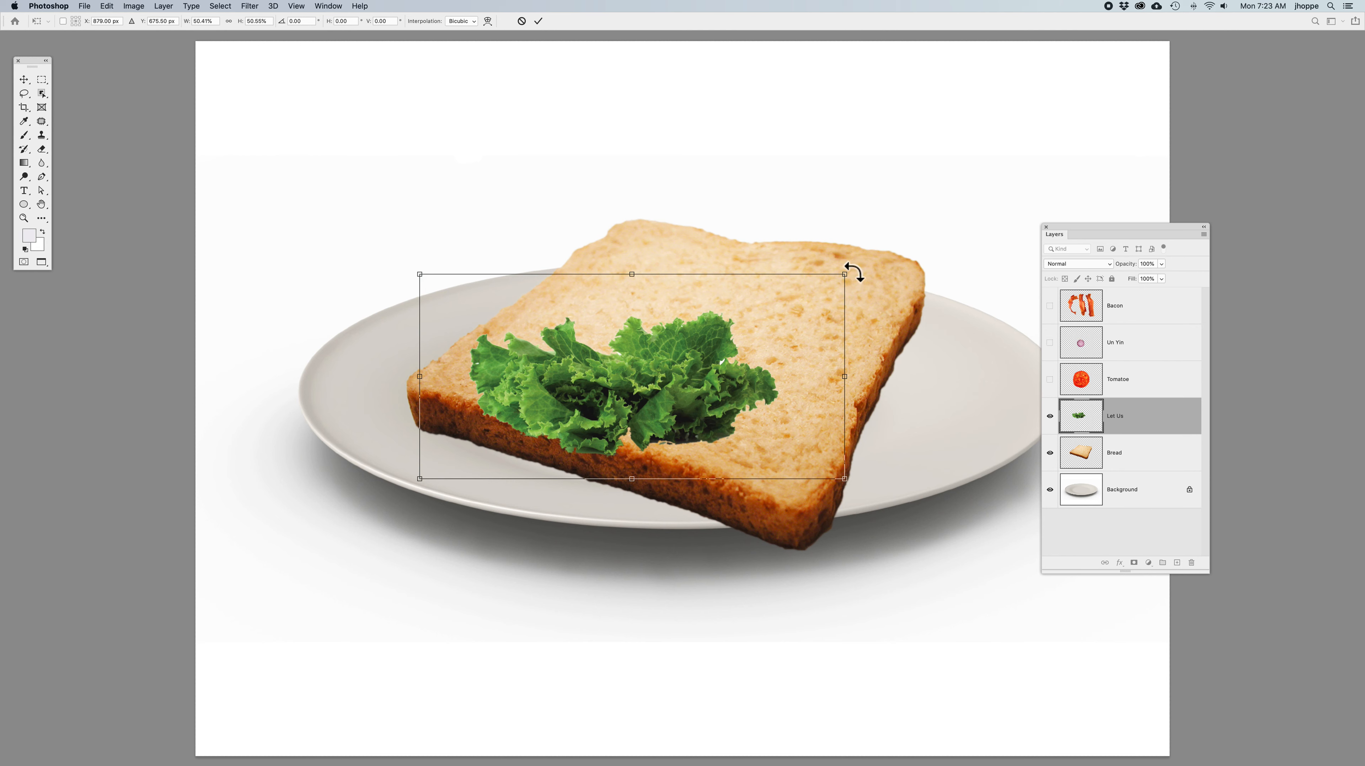
Rotate the lettuce about 7.9° clockwise, move it to the bread's front right corner, and apply the transform.
left_click_drag(853, 272, 874, 289)
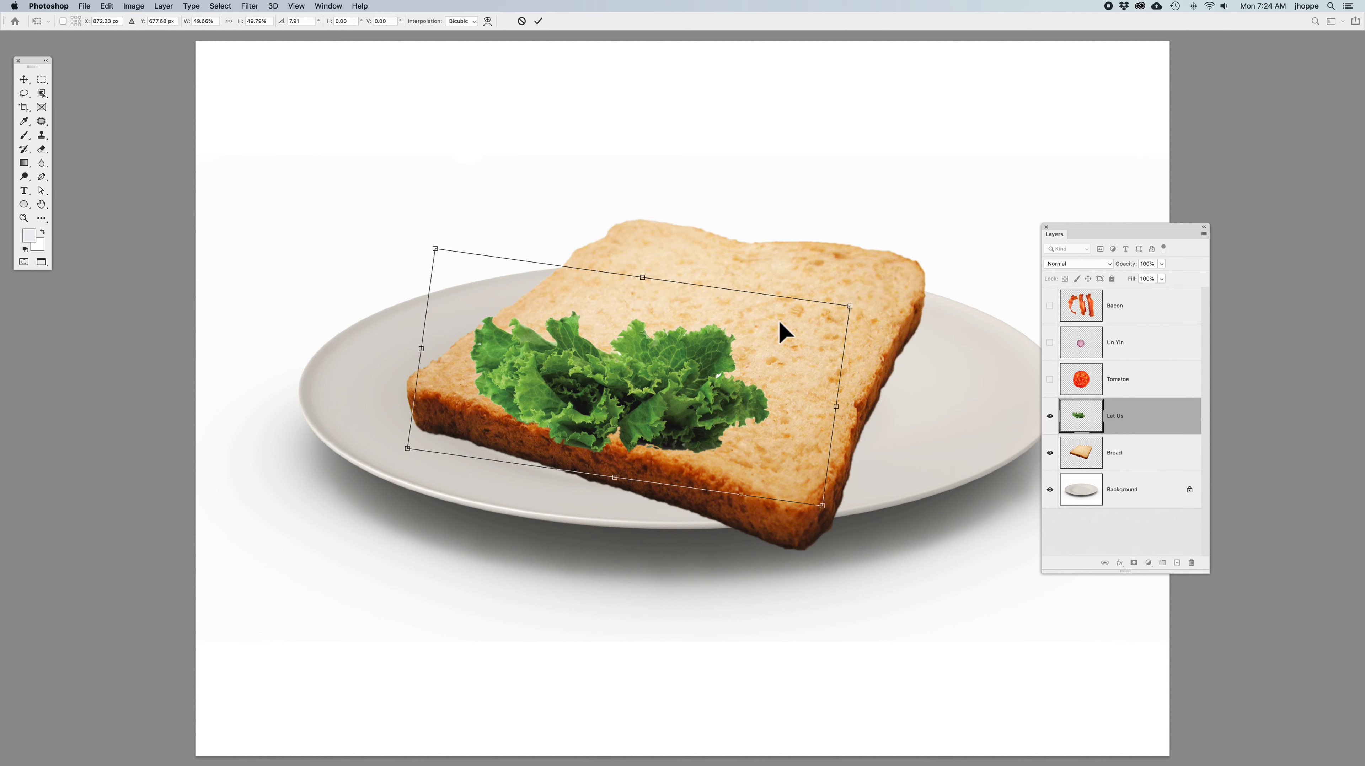
left_click_drag(602, 375, 705, 393)
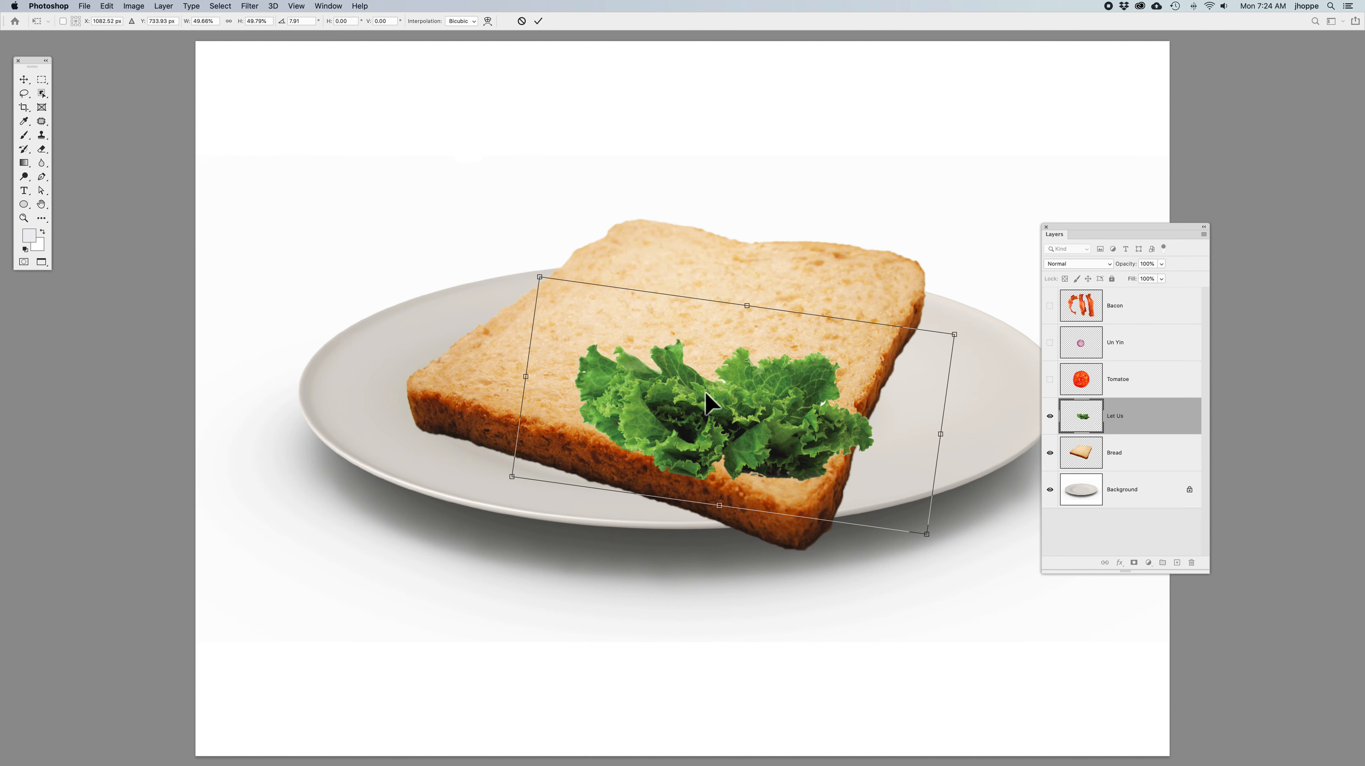
key("Return")
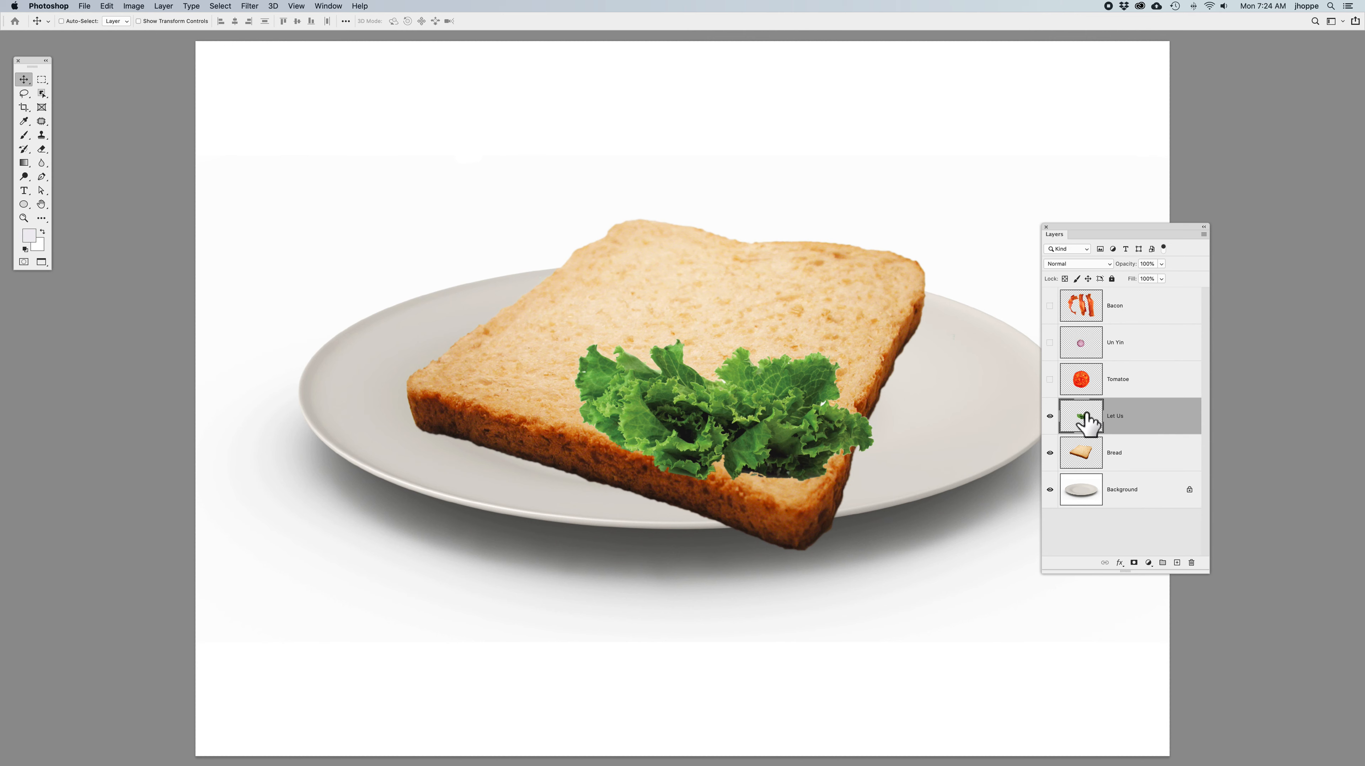
Duplicate the Let Us layer as Let Us copy in My Sandwich.psd and move the copy up and right along the bread's right edge.
right_click(1147, 427)
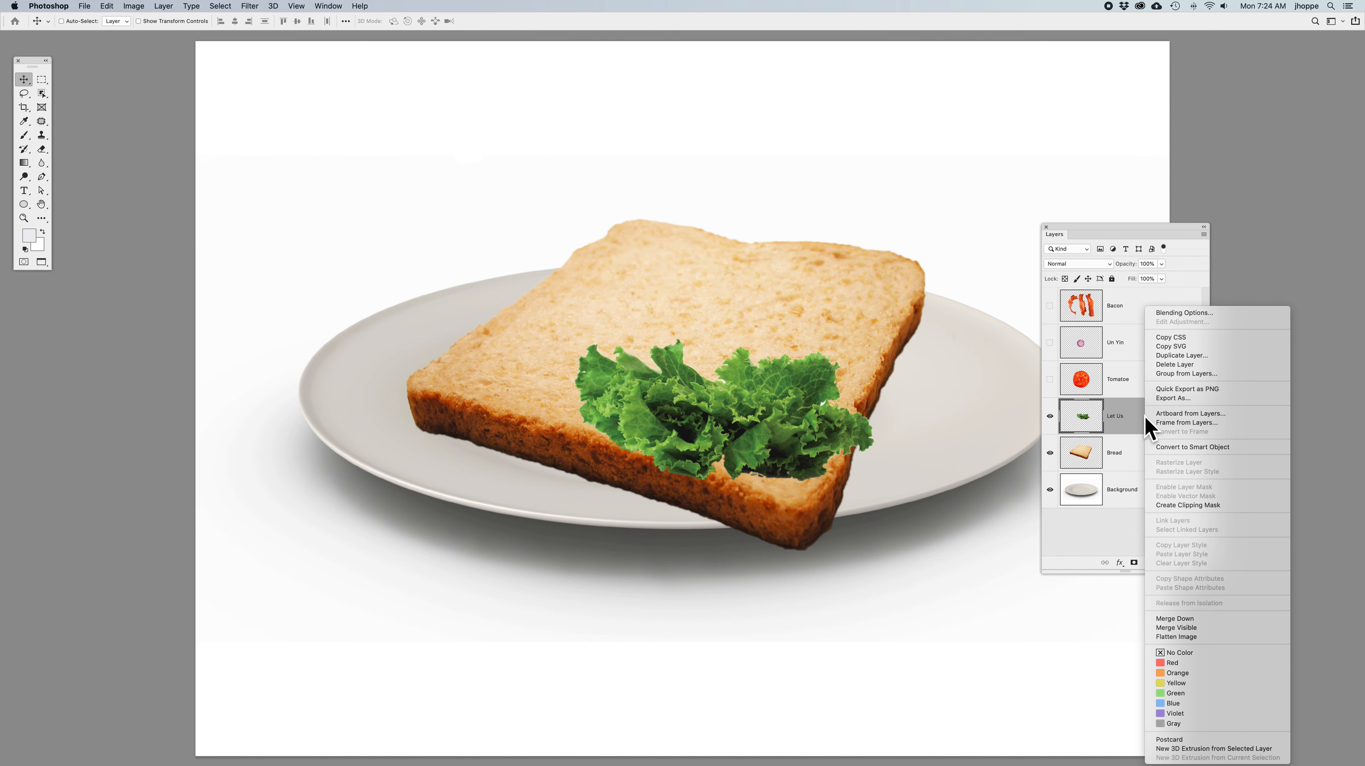
left_click(1163, 356)
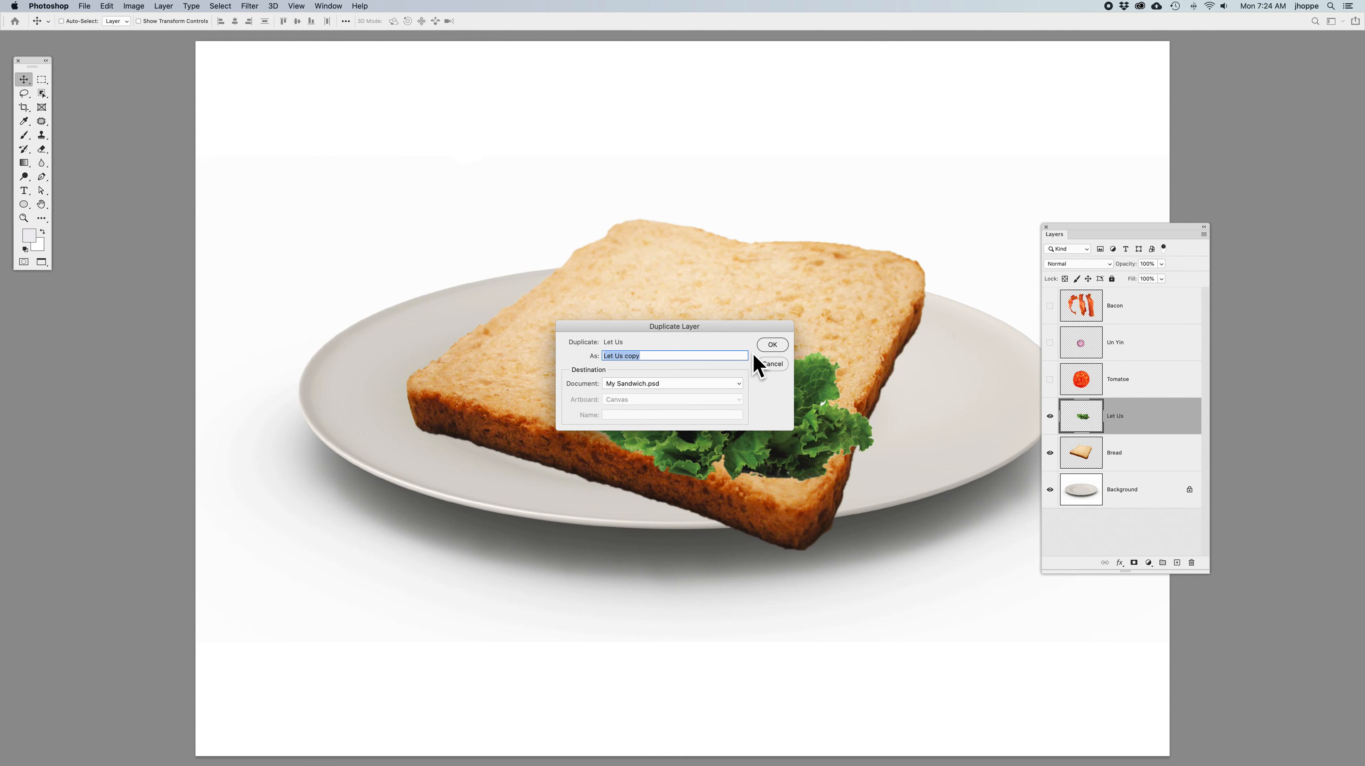
left_click(770, 345)
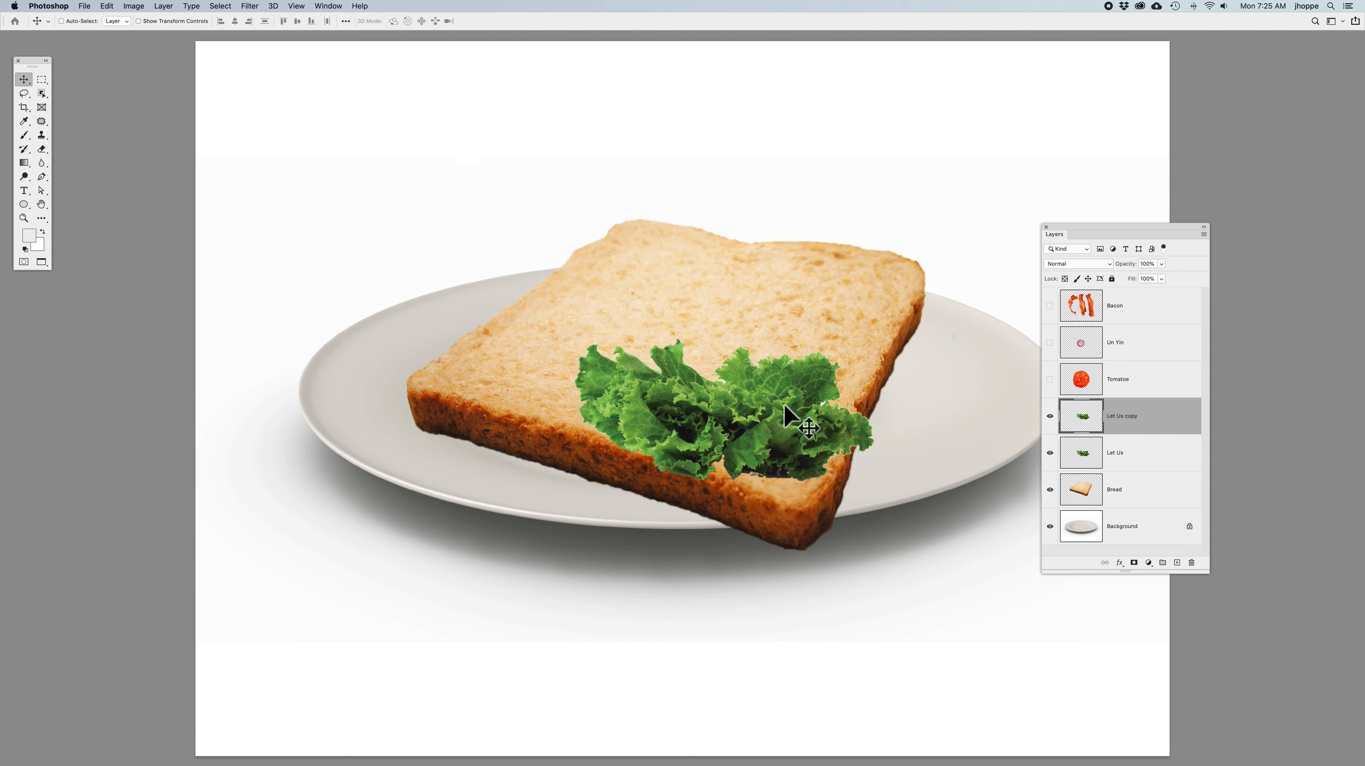
left_click_drag(789, 405, 837, 318)
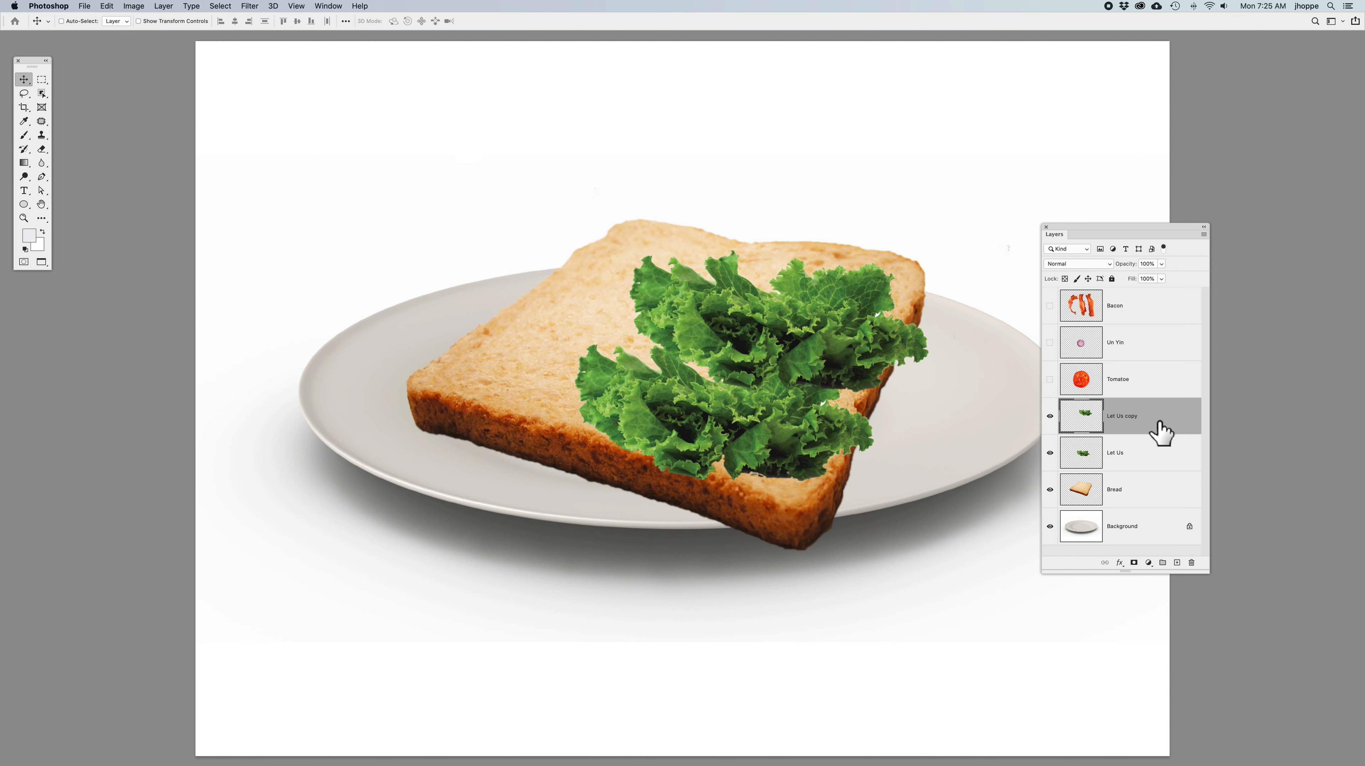
left_click(1204, 235)
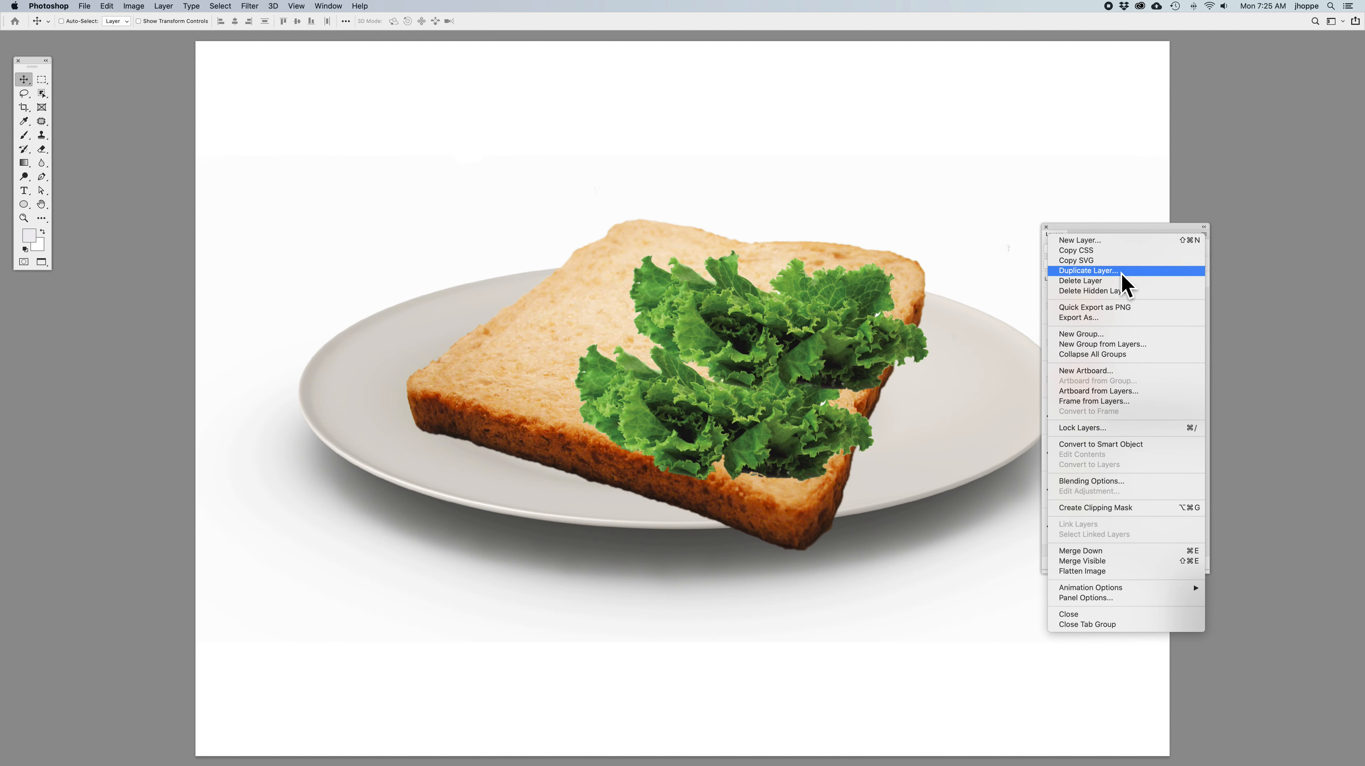
left_click(1134, 229)
left_click(168, 7)
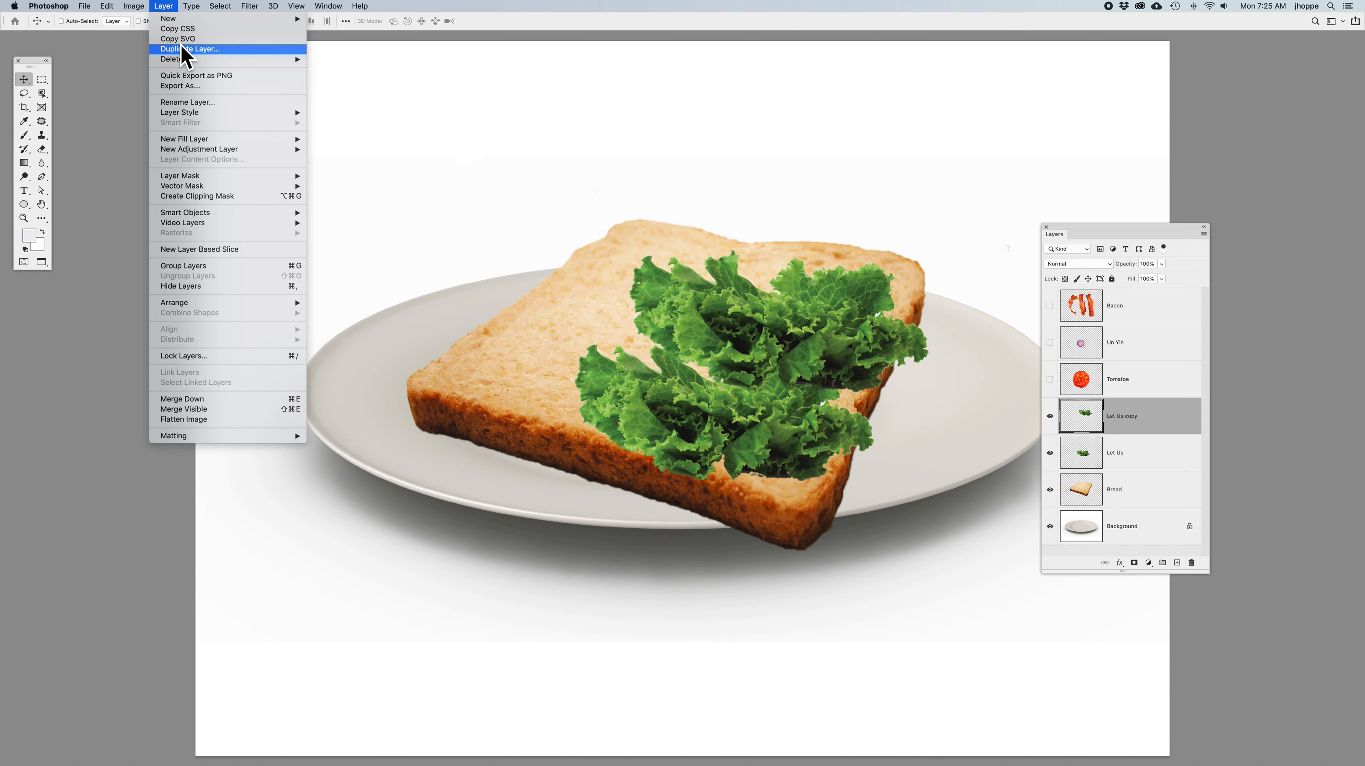
left_click(169, 7)
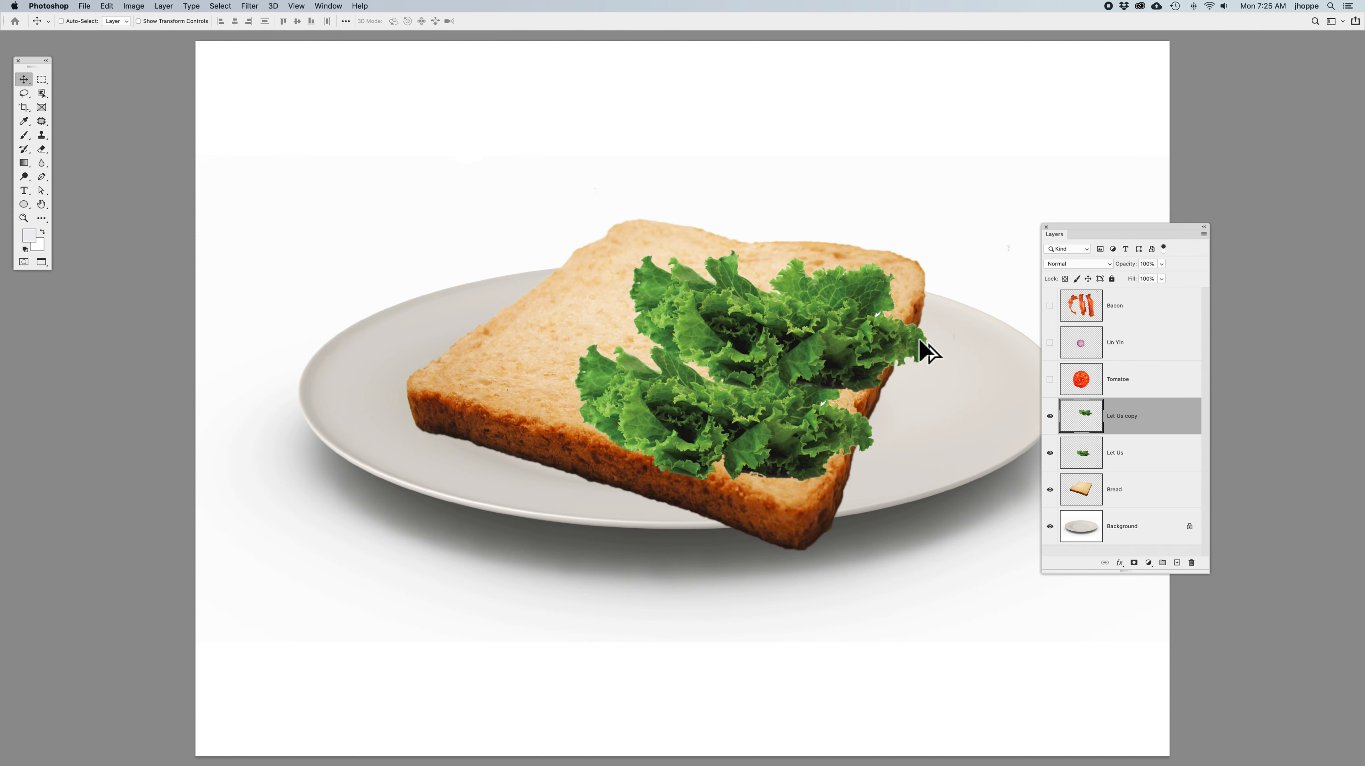
Duplicate the lettuce copy onto the bread's back edge, and copy and paste another lettuce layer onto its left corner.
left_click_drag(837, 327, 745, 283)
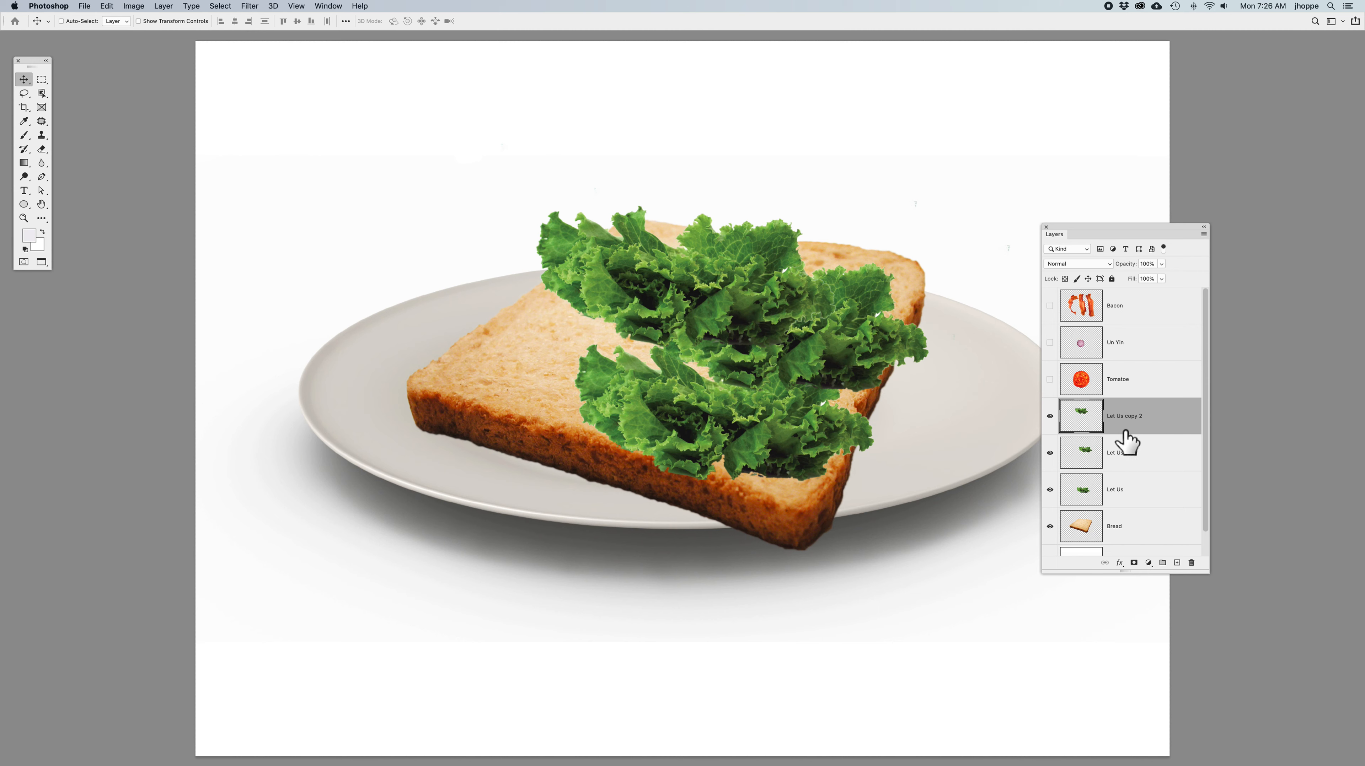
key("super+c")
key("super+v")
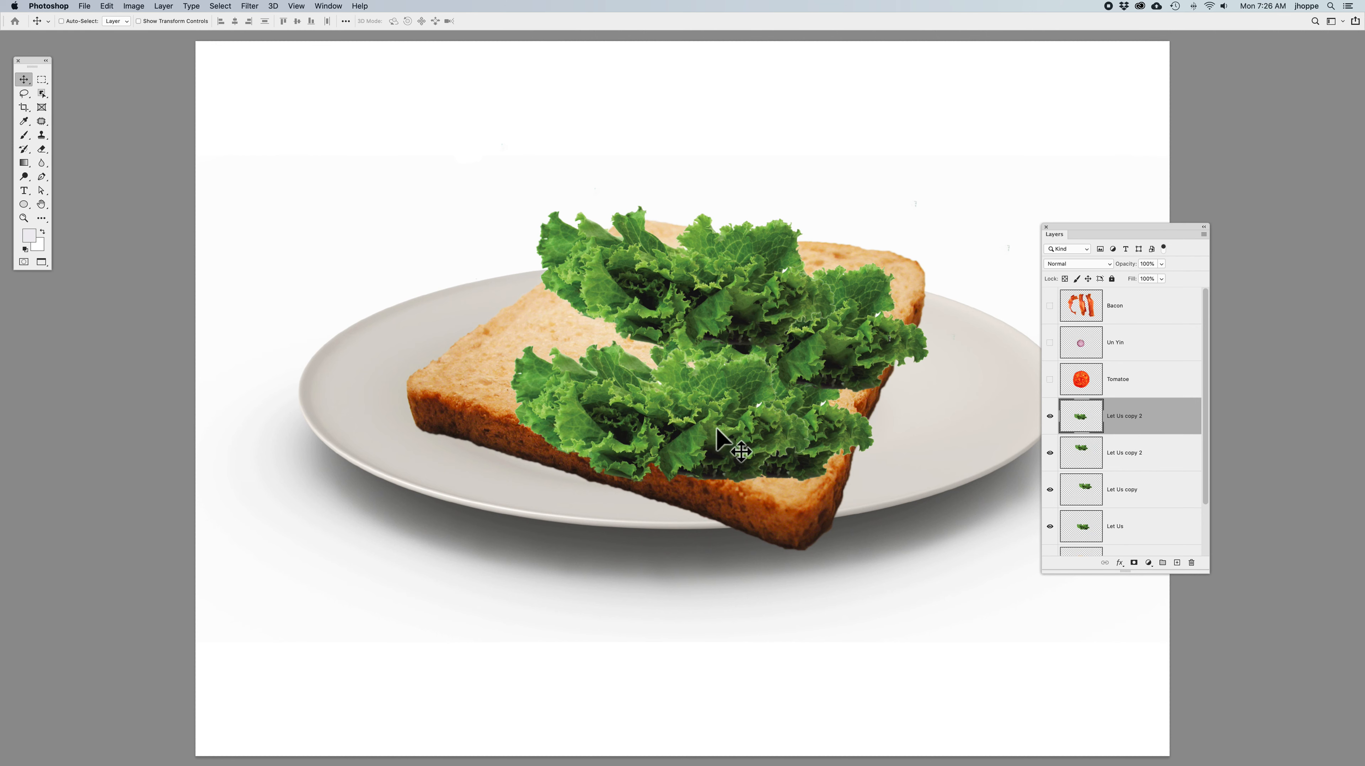
left_click_drag(718, 430, 643, 376)
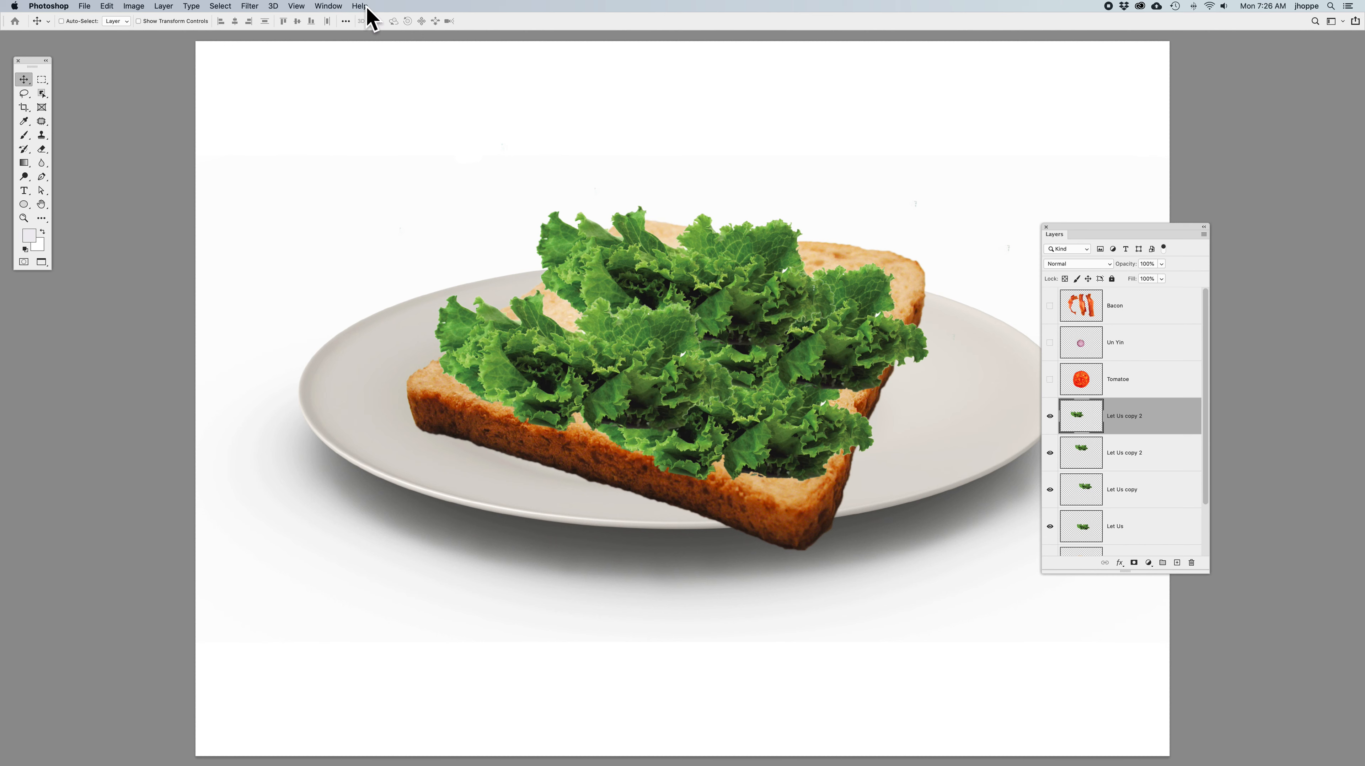
Create another lettuce layer with Layer via Copy and move it up and right to fill the gap on the bread's left side.
left_click(165, 7)
mouse_move(180, 19)
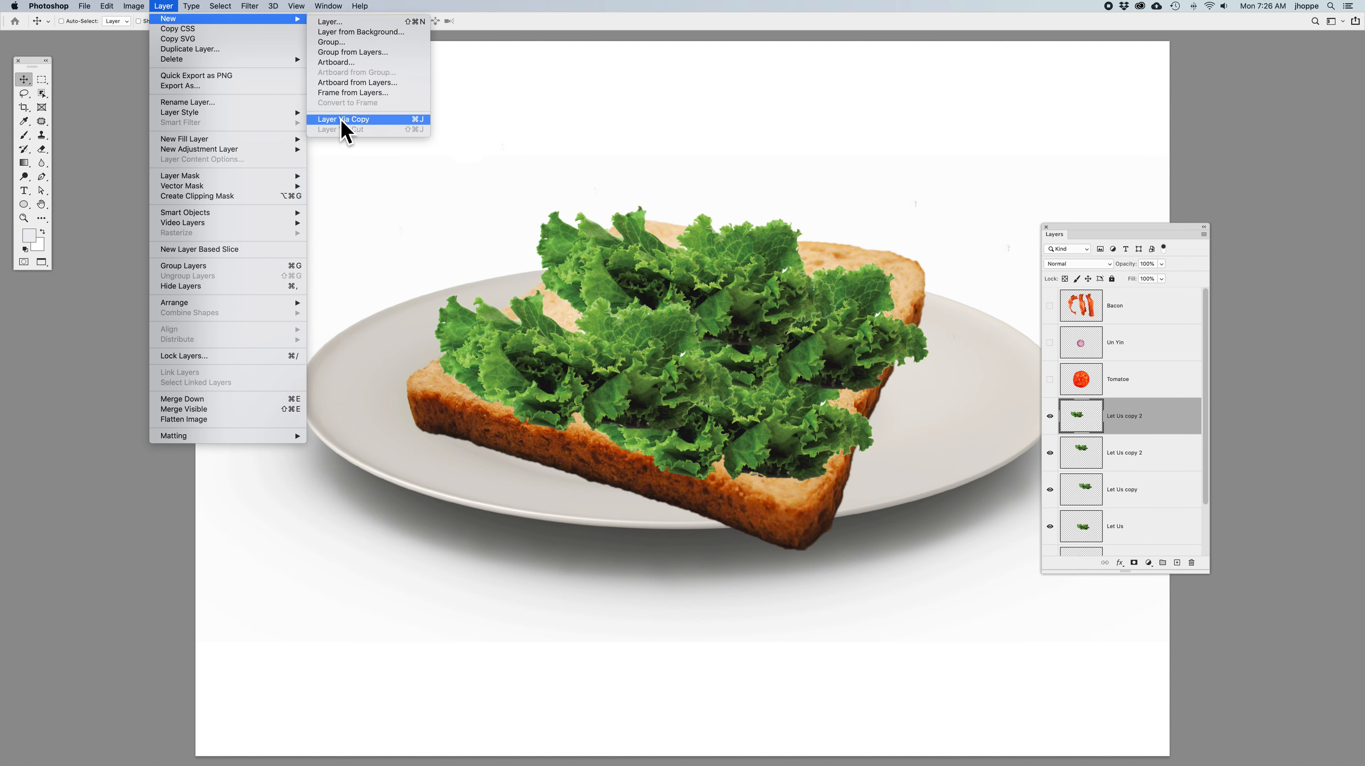
left_click(161, 8)
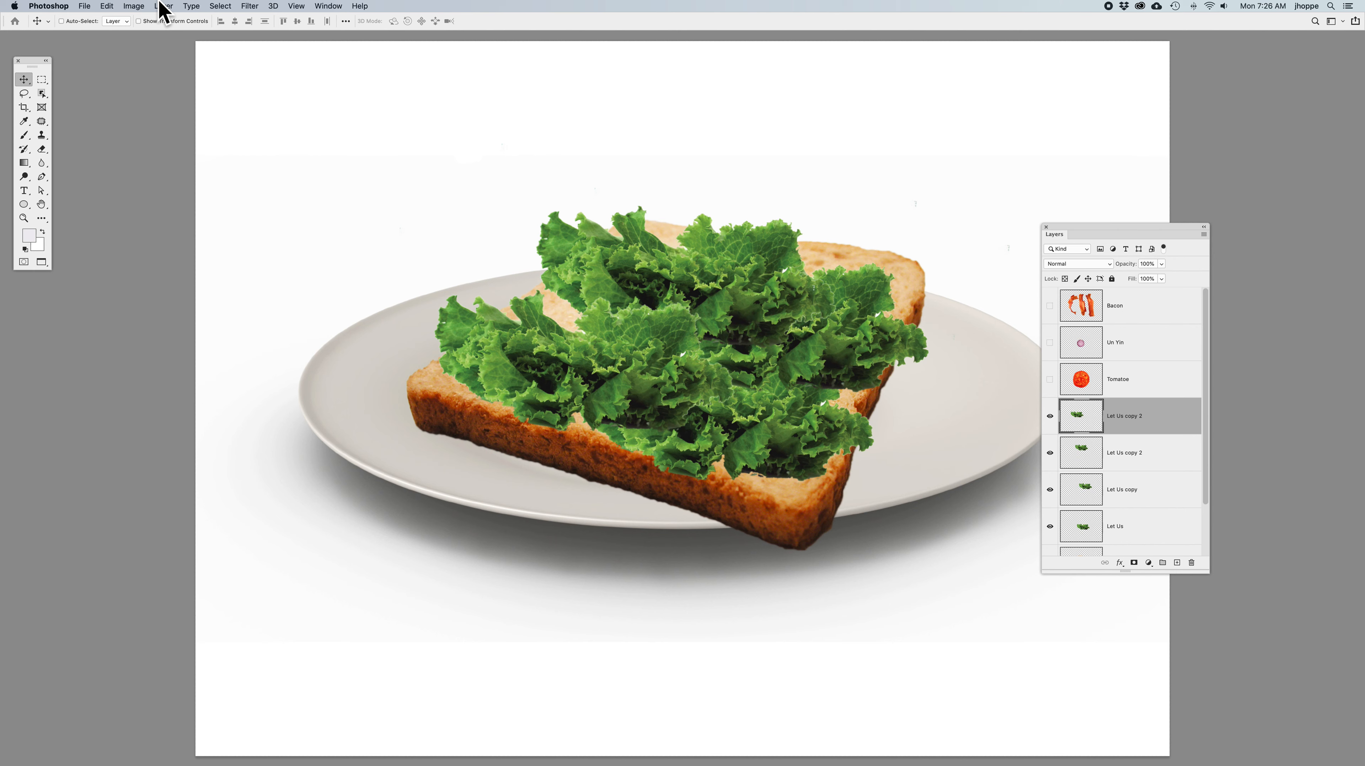
key("super+j")
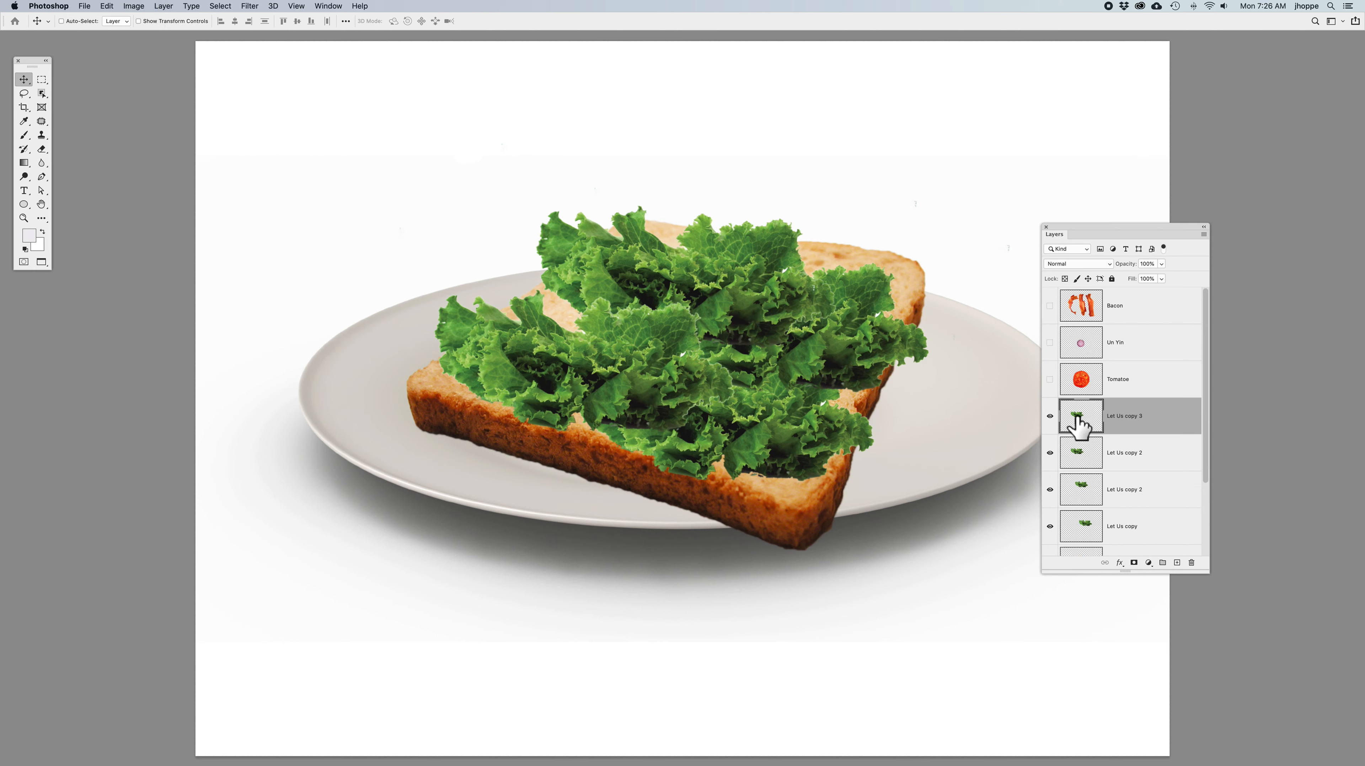
left_click_drag(609, 367, 661, 324)
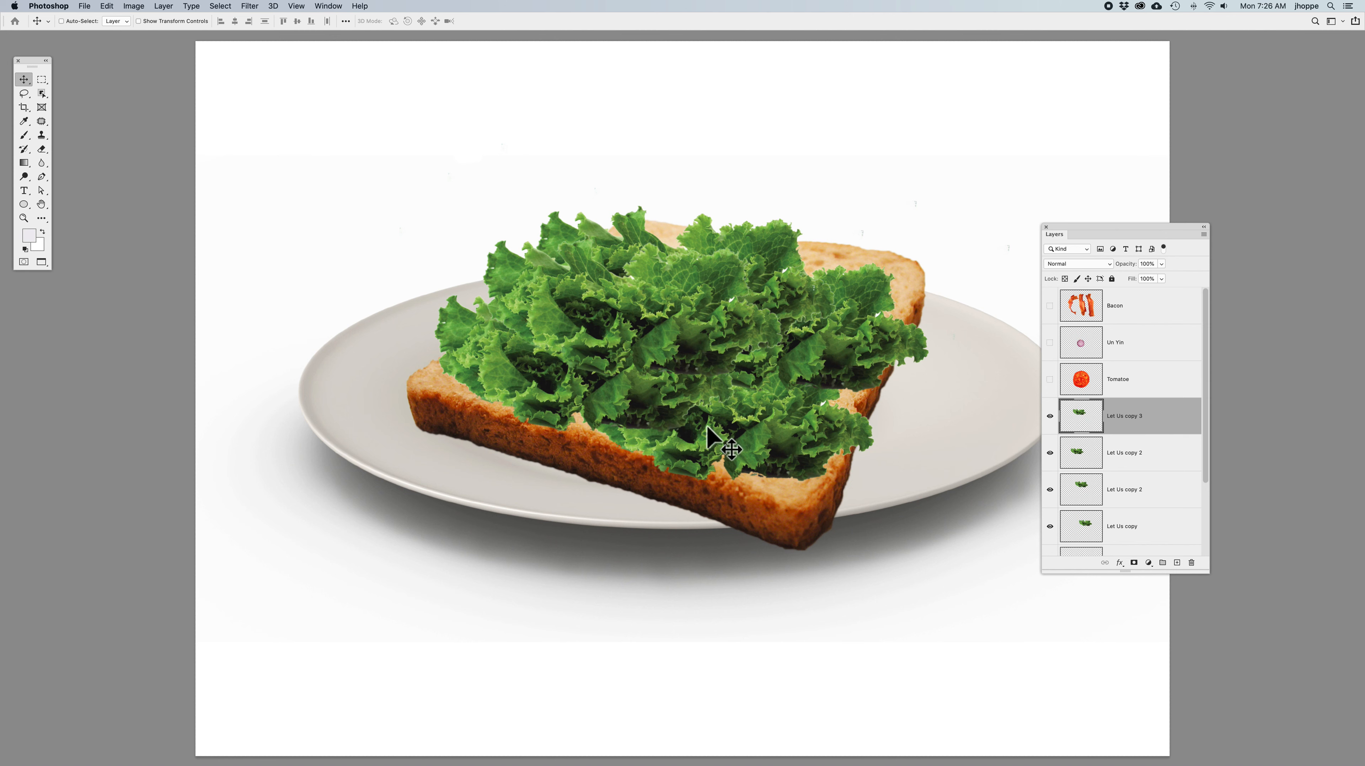
Lengthen the Layers panel until every layer shows, and move the panel up and slightly left.
left_click_drag(1125, 572, 1131, 722)
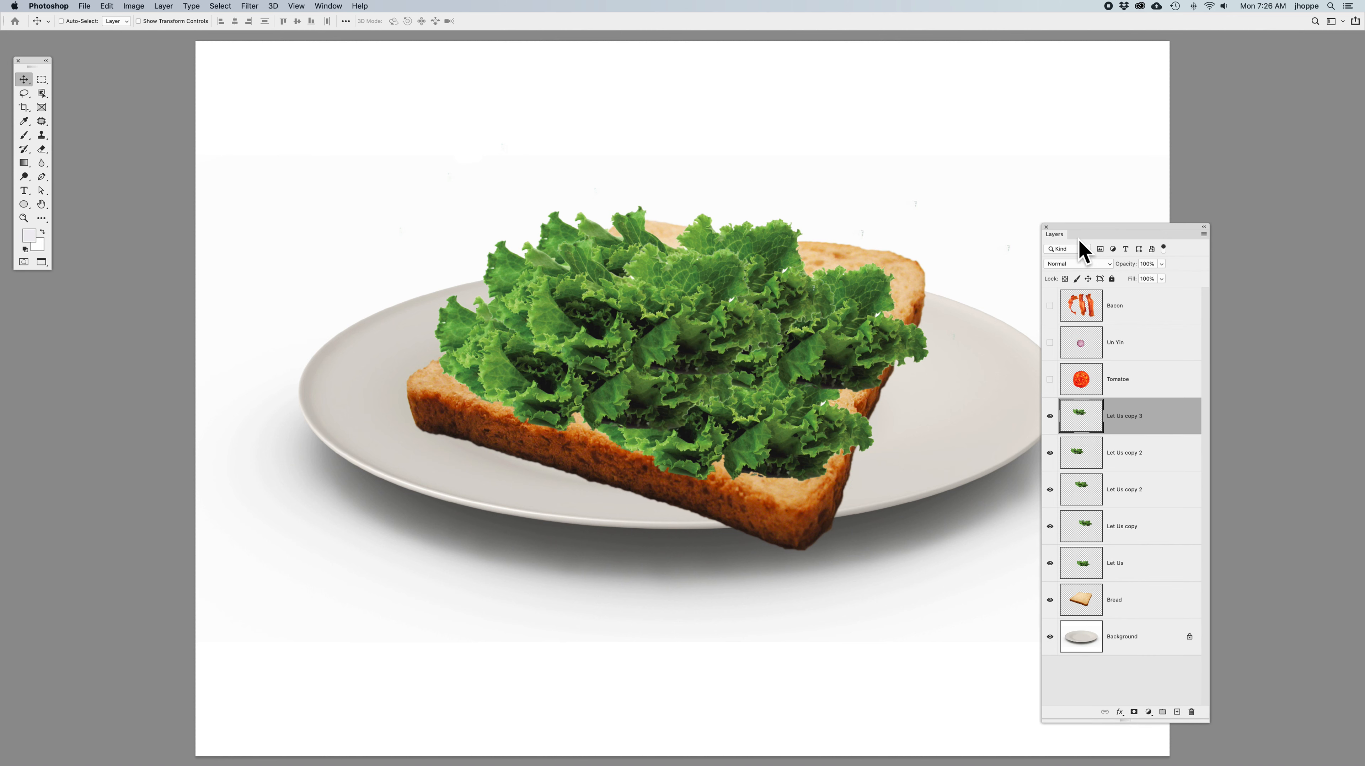
left_click_drag(1111, 235, 1087, 146)
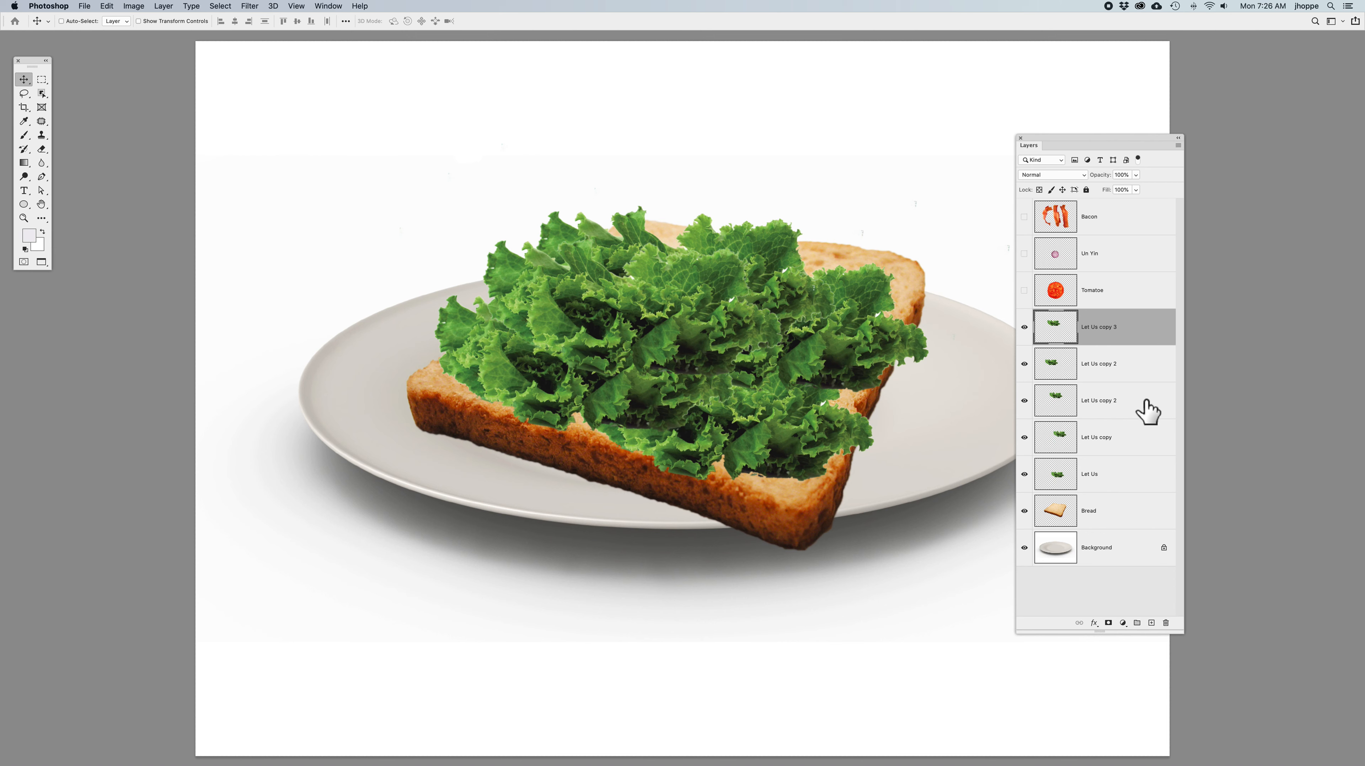
Group the five lettuce layers, from Let Us copy 3 down to Let Us, and name the group Let Us Group.
left_click(1130, 478, "shift")
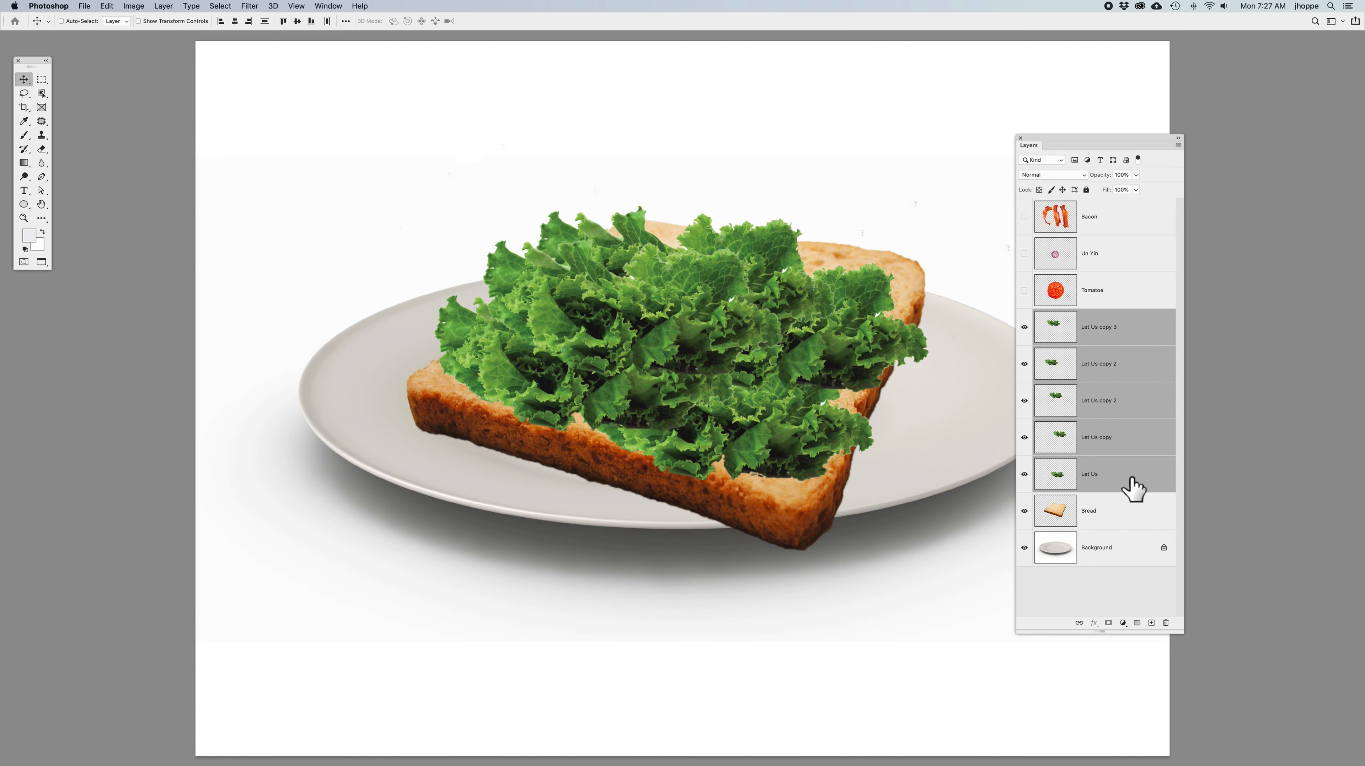
left_click(168, 7)
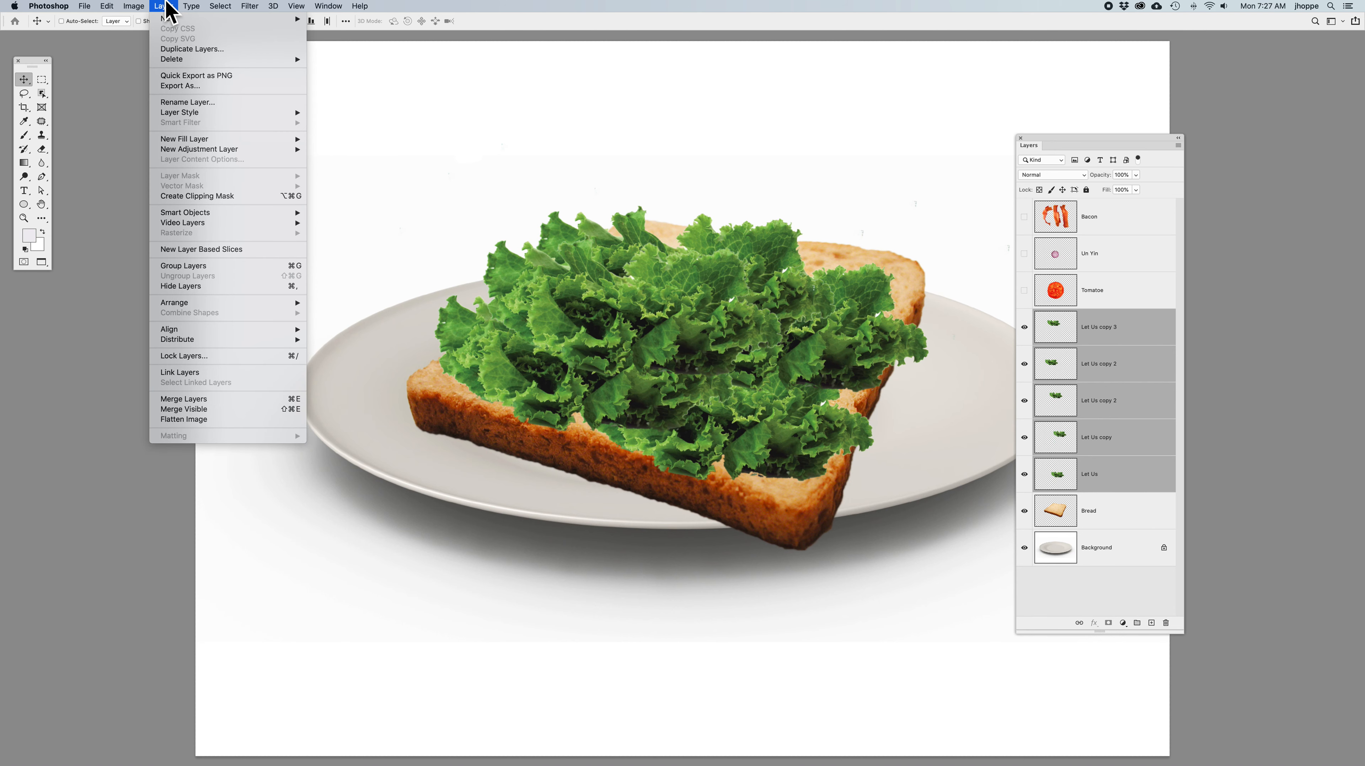
left_click(219, 271)
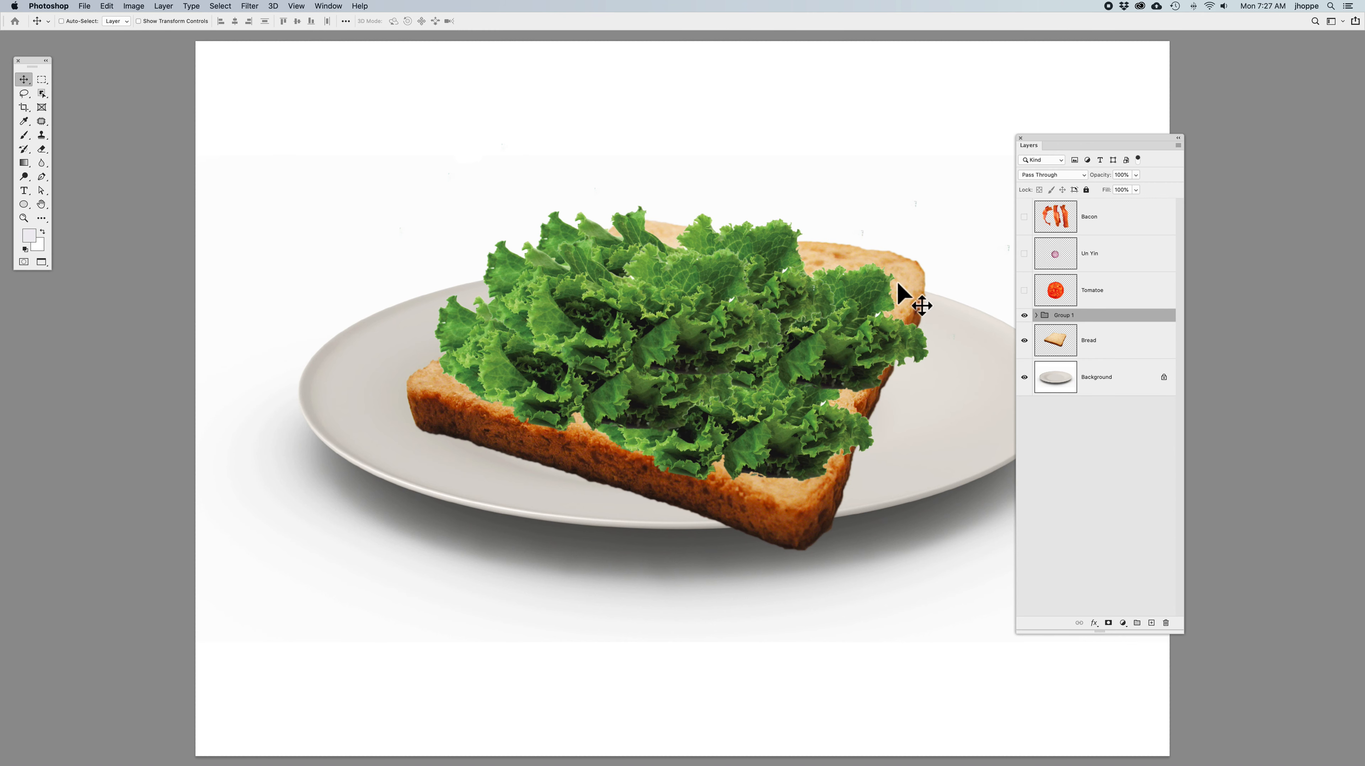
double_click(1063, 316)
type("Let Us Group")
key("Return")
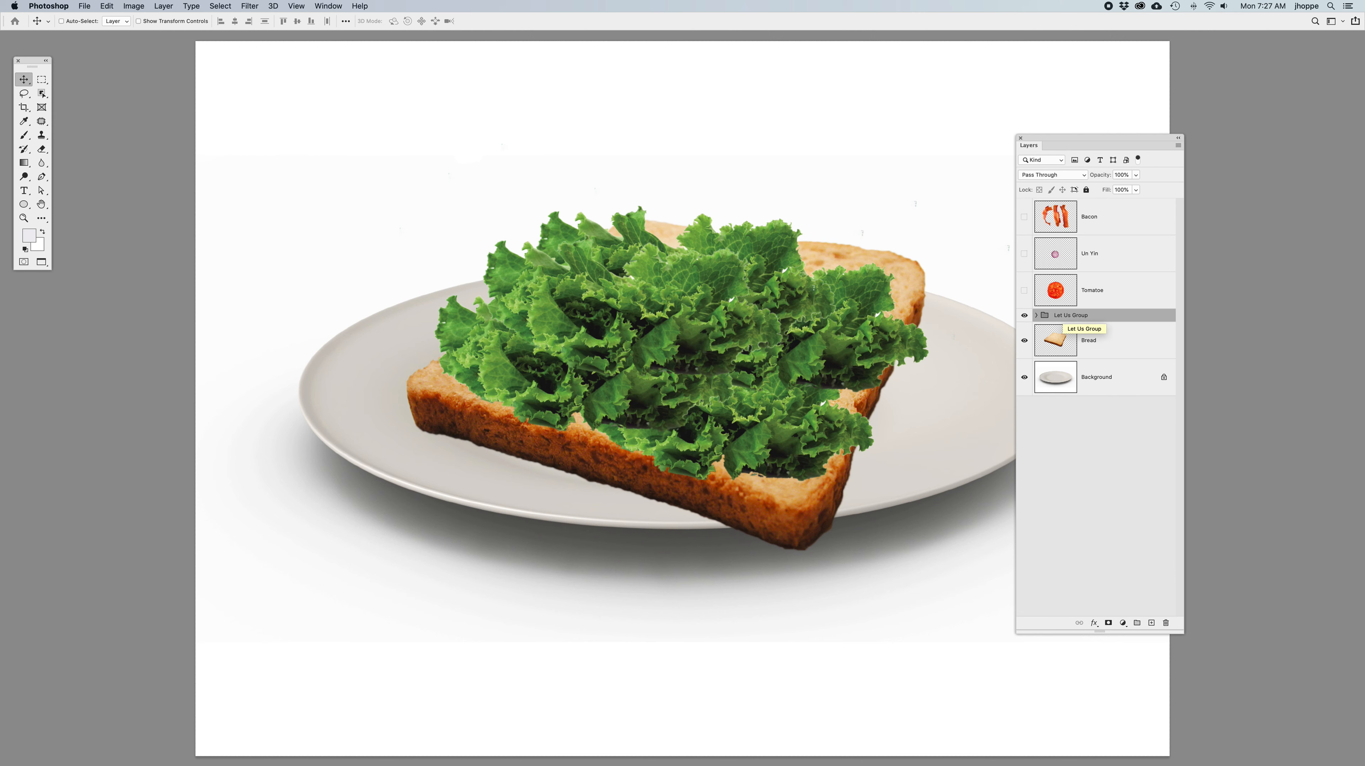
Hide the Let Us Group, and select the Tomatoe layer and make it visible.
left_click(1024, 315)
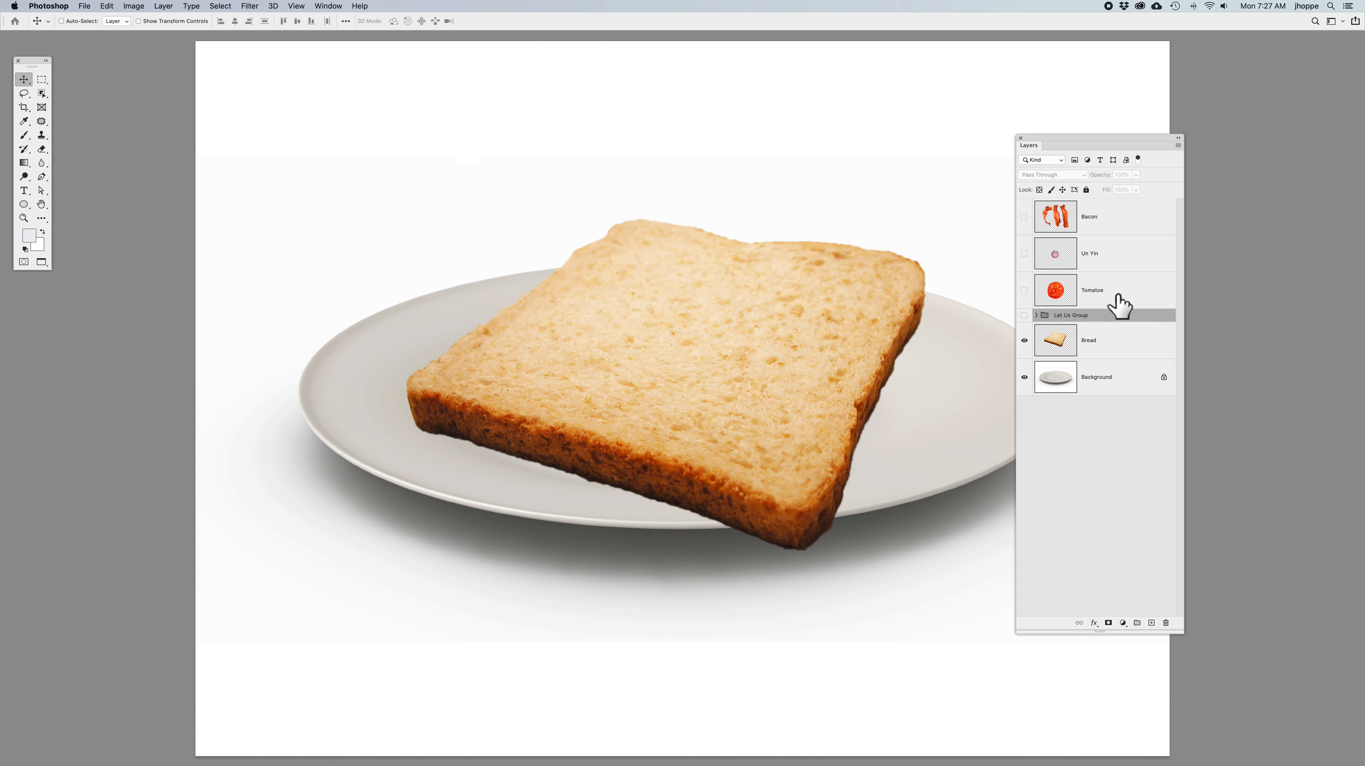
left_click(1024, 316)
left_click(1024, 316)
left_click(1125, 298)
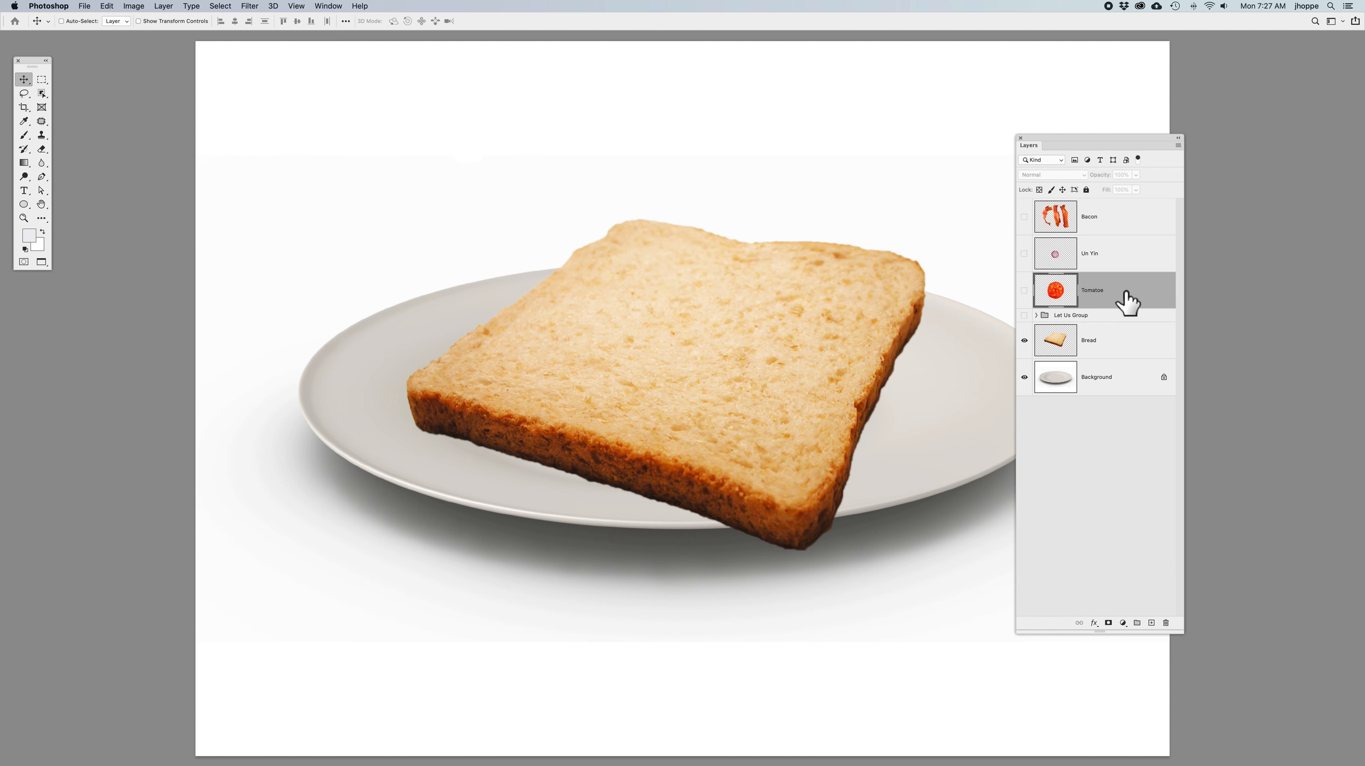
left_click(1024, 290)
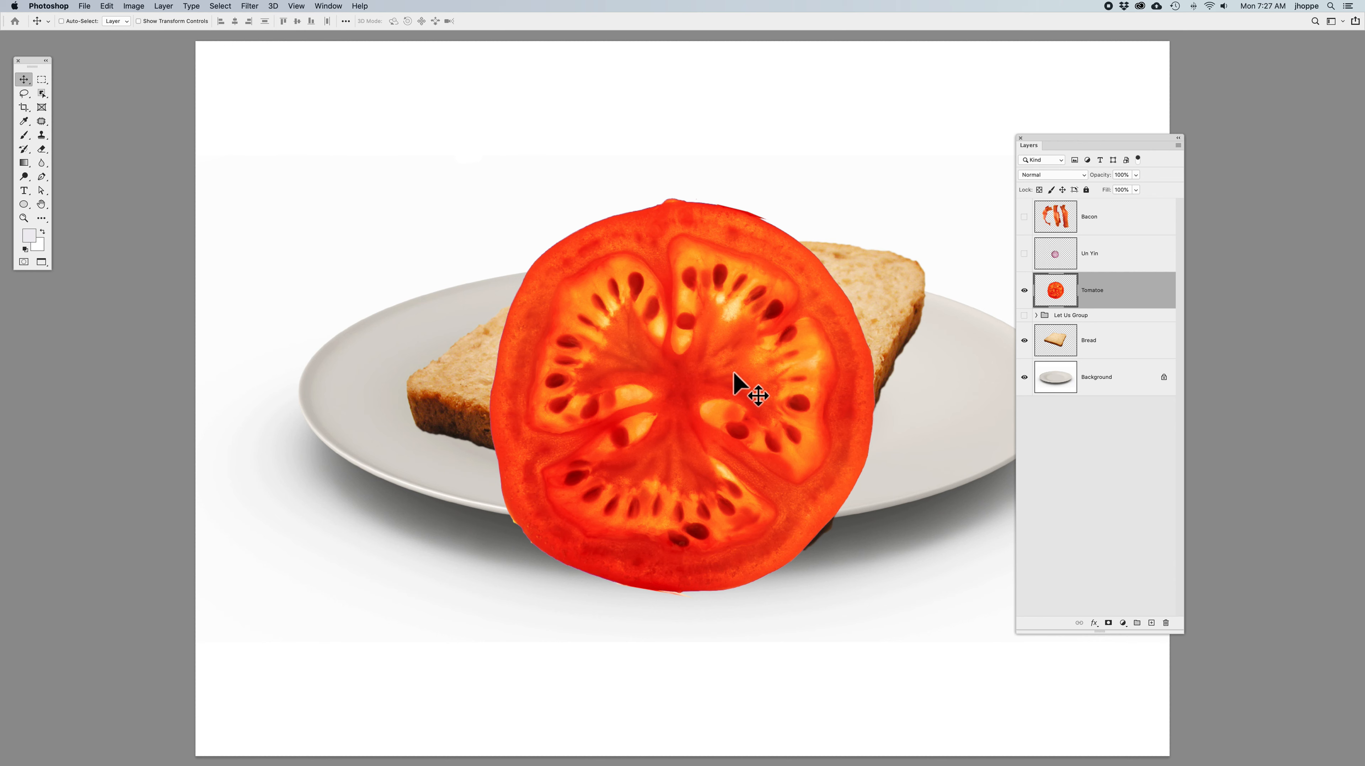
key("super")
key("super+t")
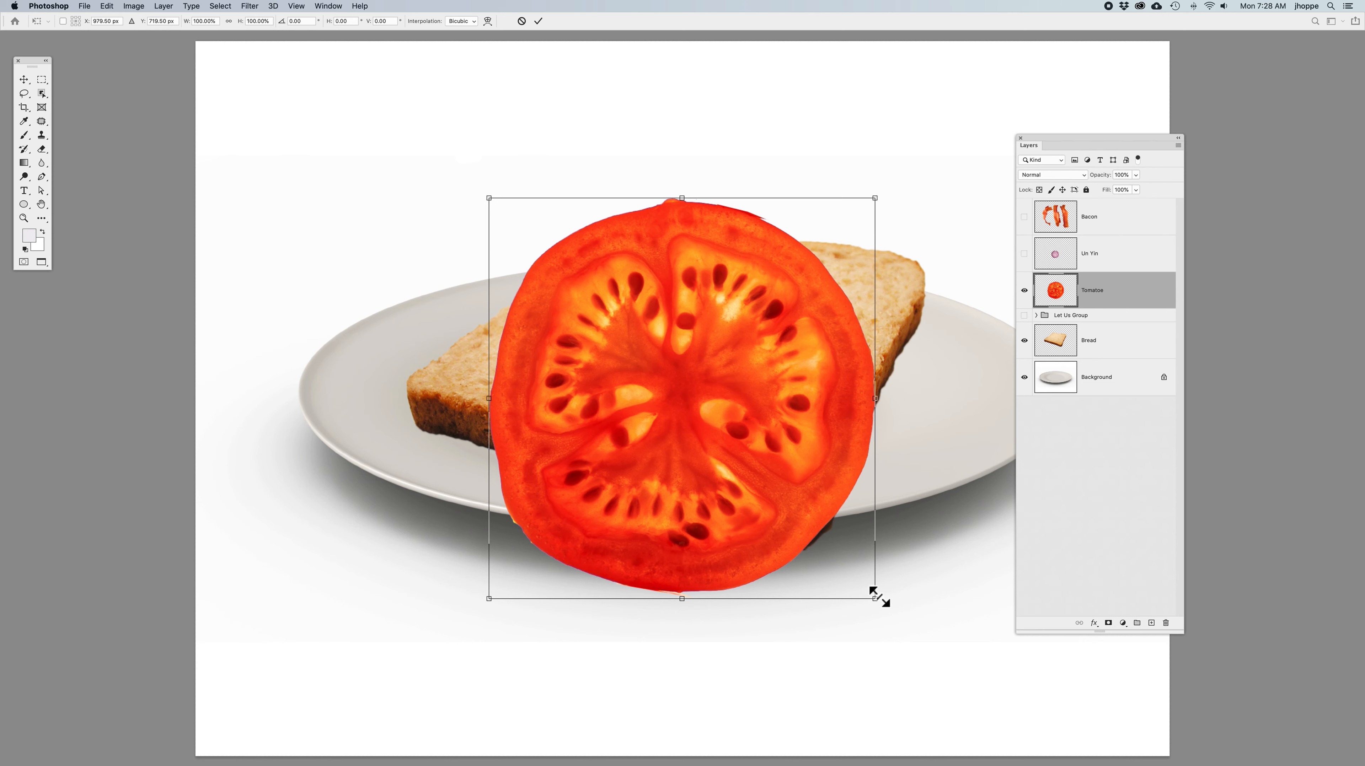
left_click_drag(875, 597, 799, 519)
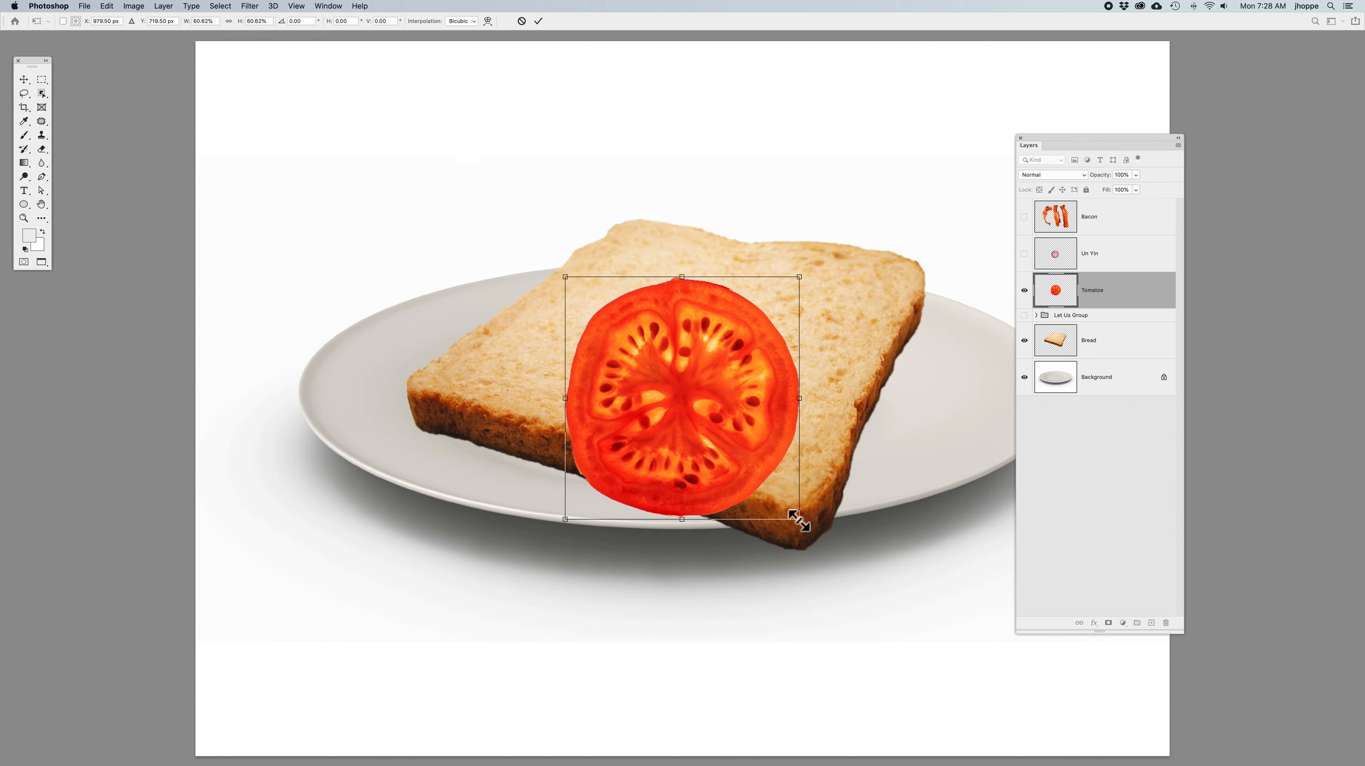
left_click_drag(674, 408, 676, 340)
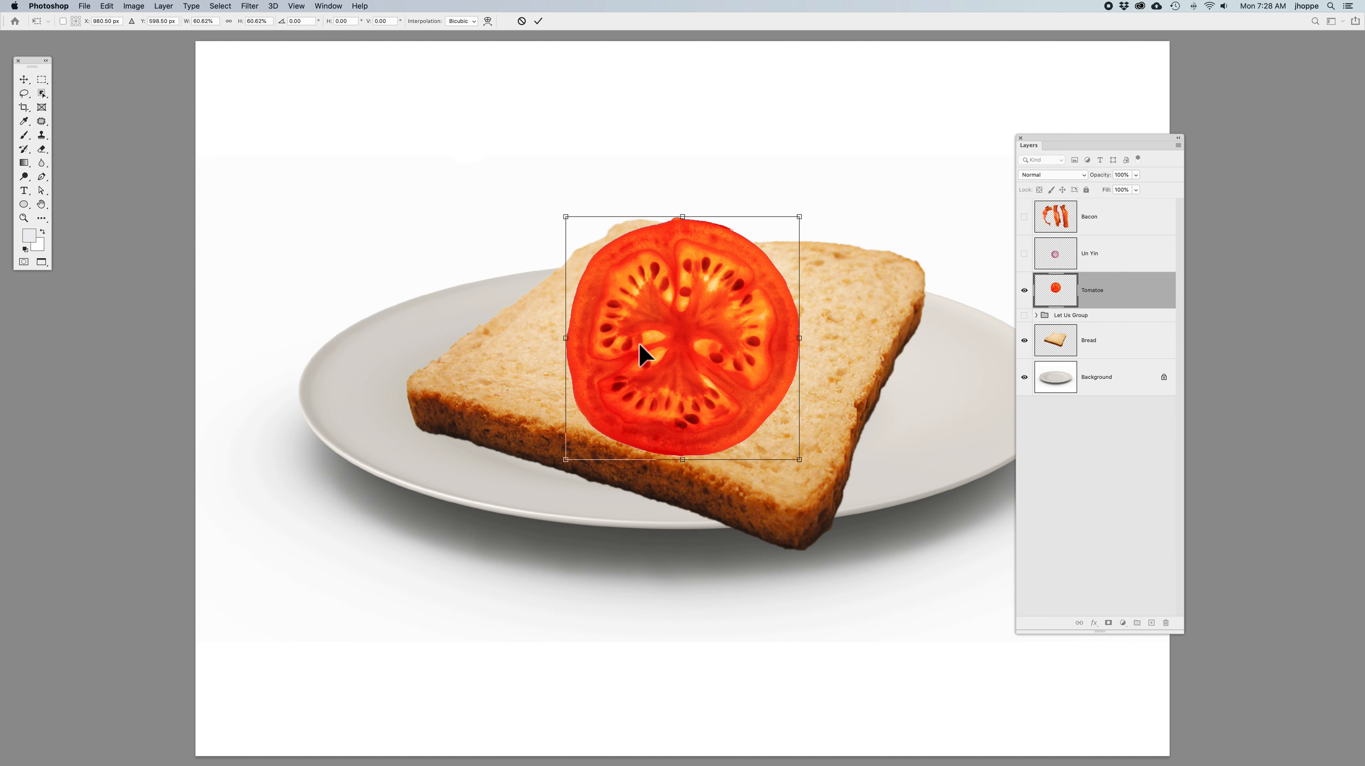
left_click(106, 6)
mouse_move(172, 257)
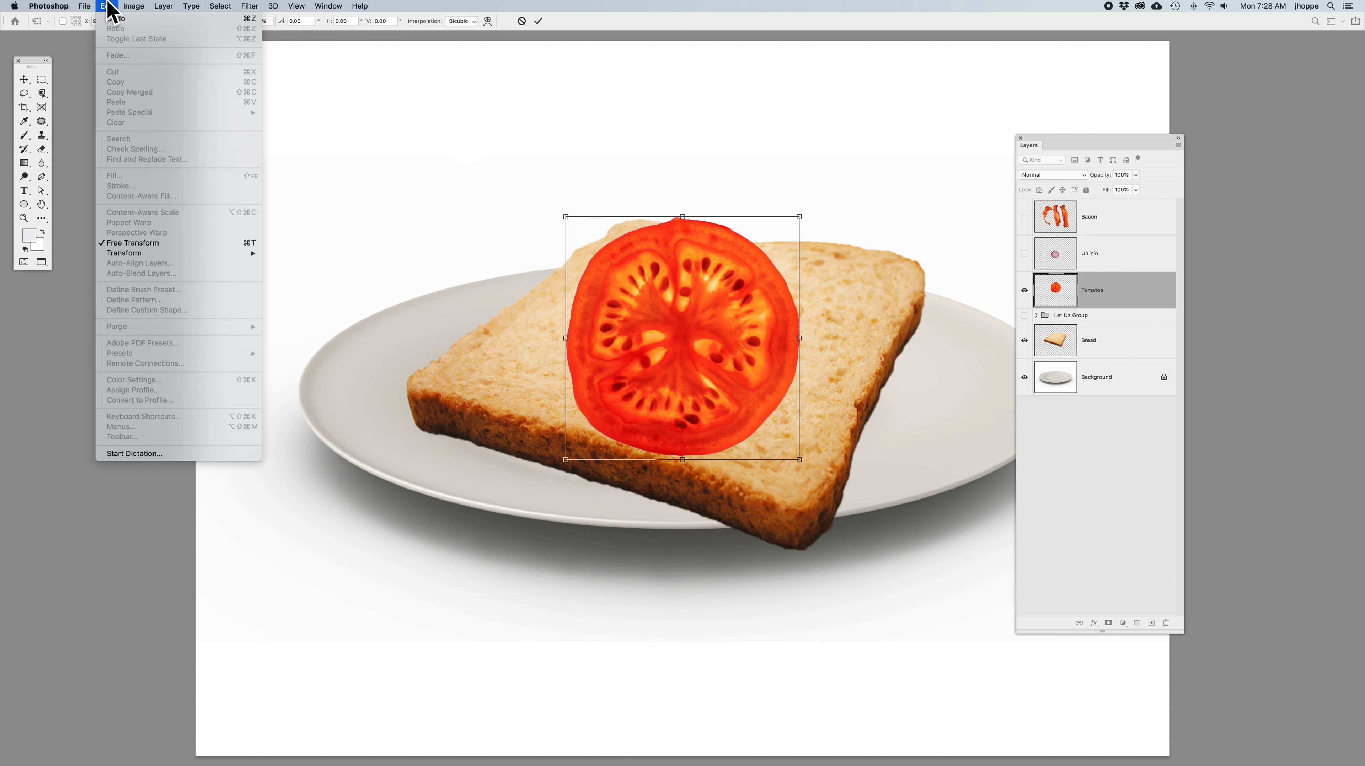
left_click(110, 6)
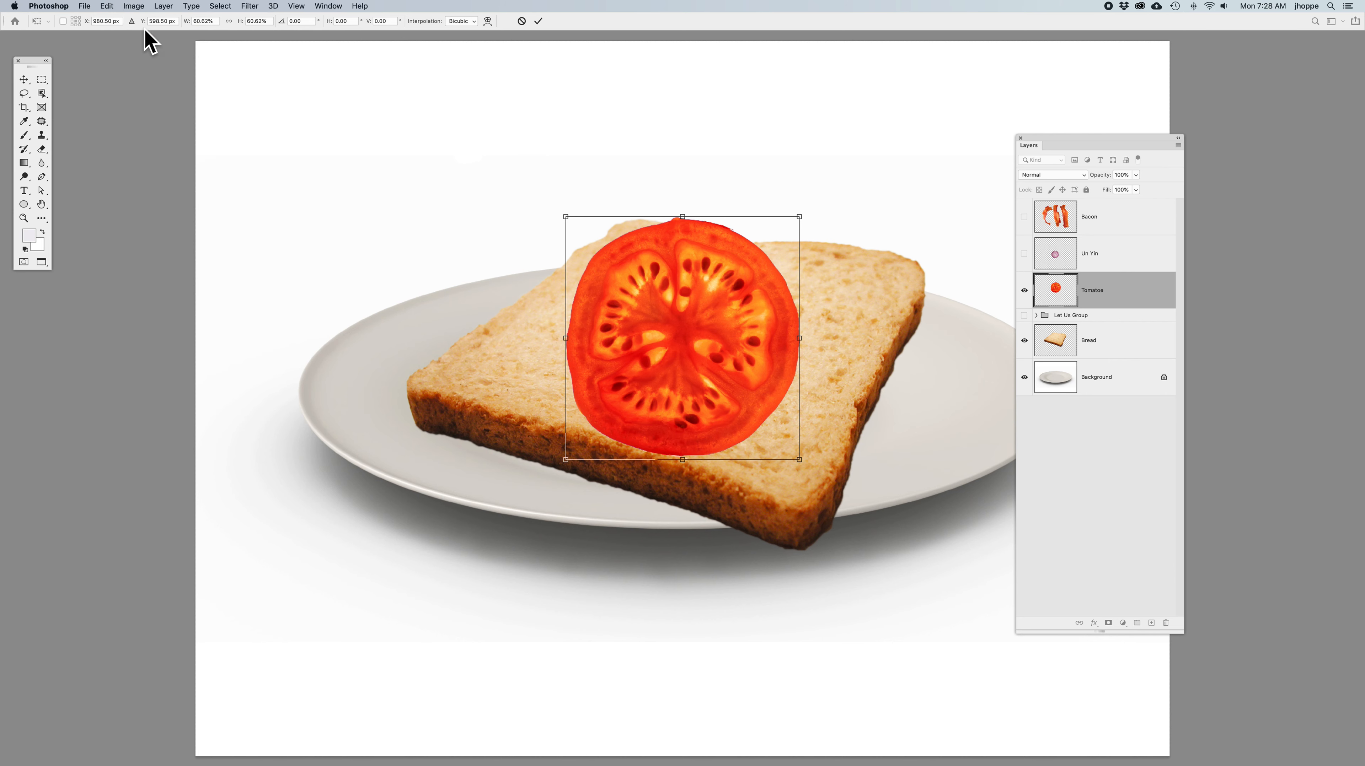
right_click(679, 337)
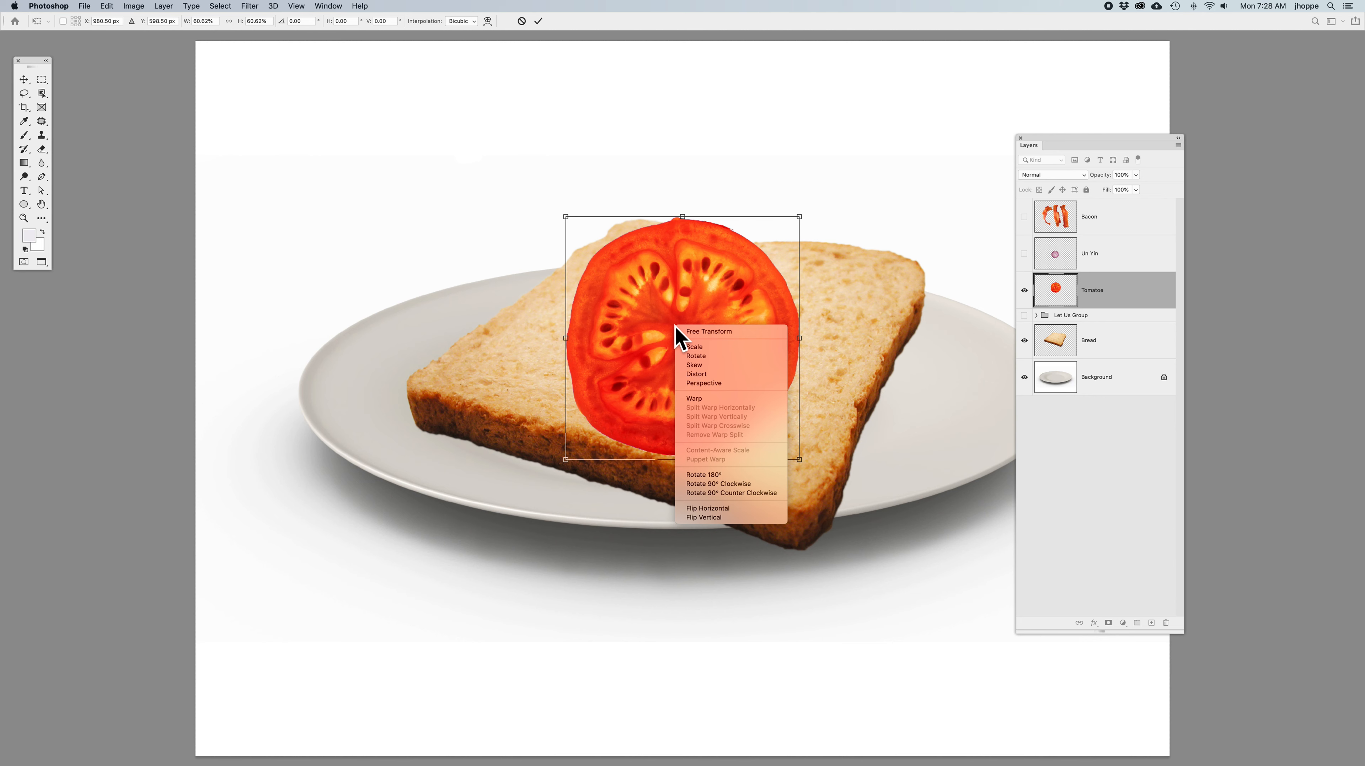
left_click(703, 384)
left_click_drag(801, 462, 852, 464)
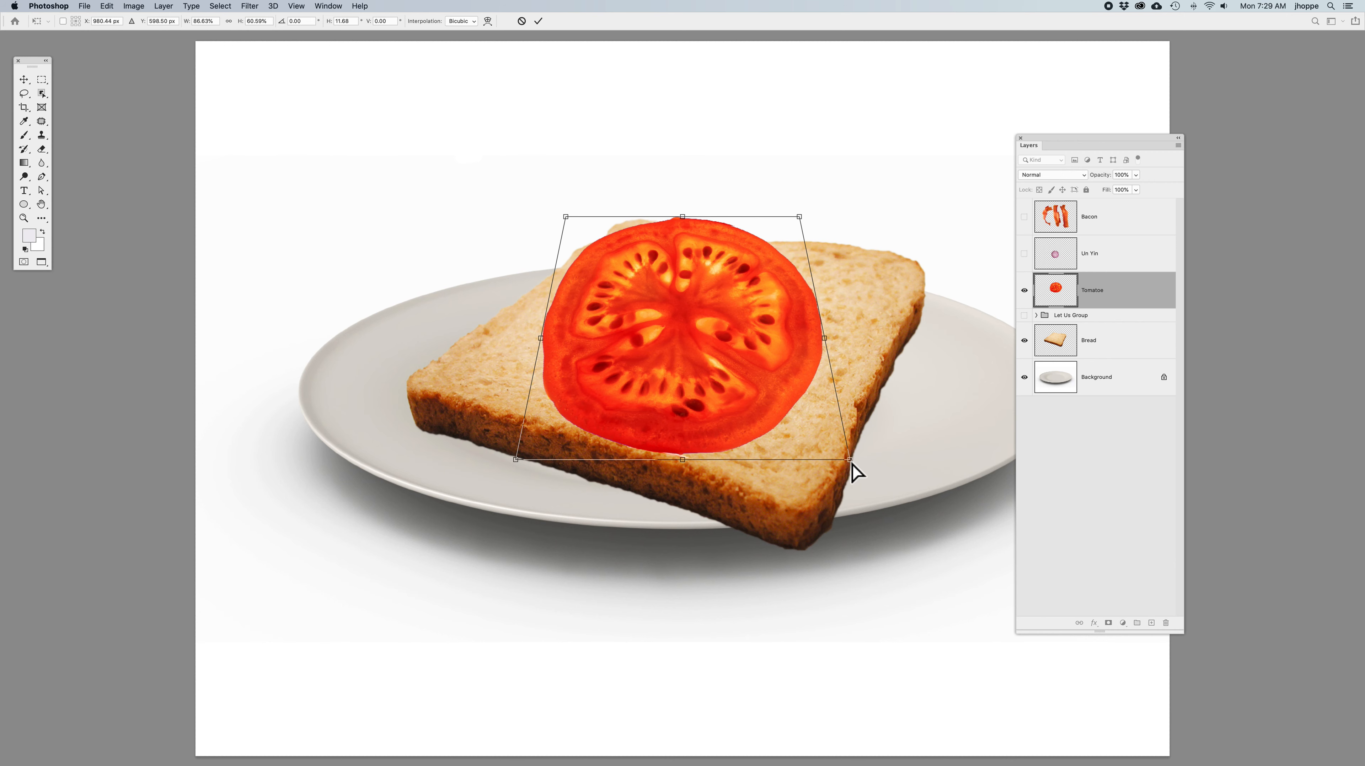
key("Escape")
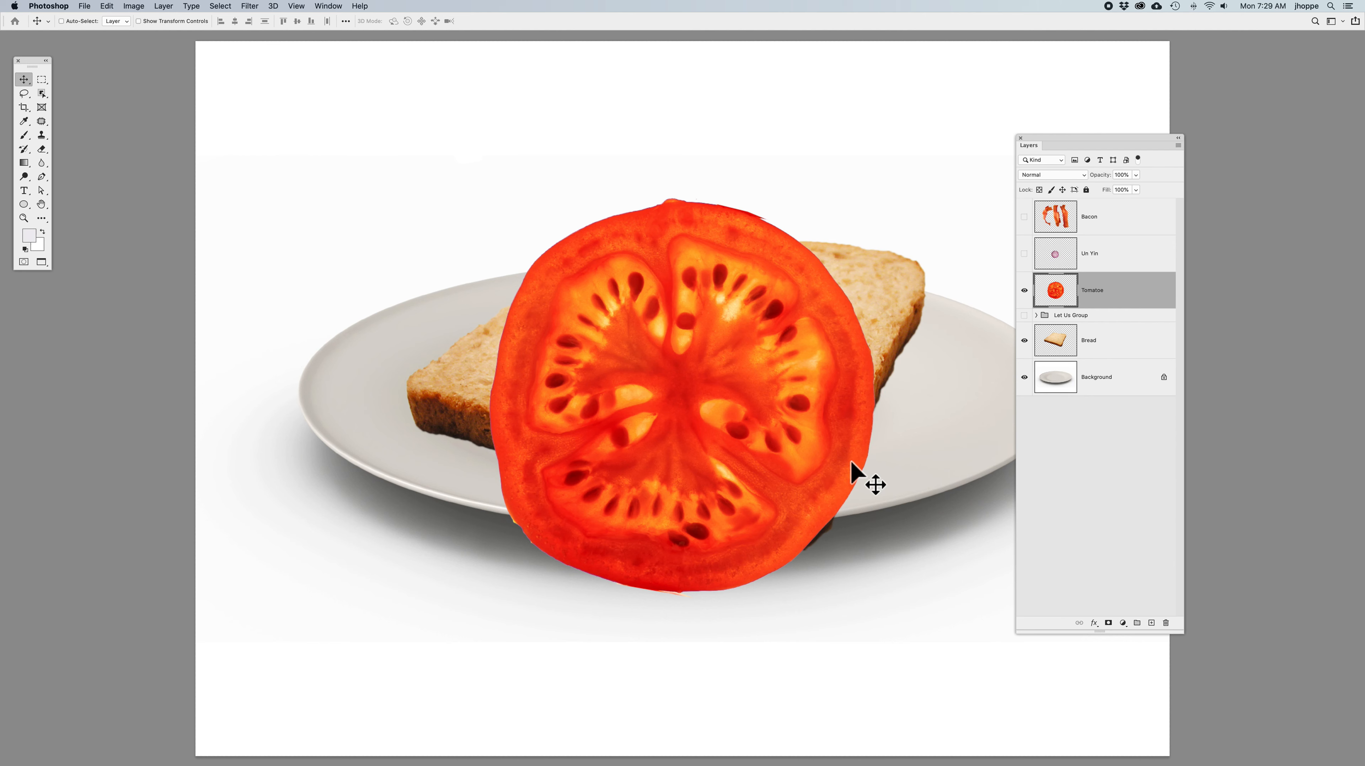
Distort the tomato slice so the four corners of its transform box line up with the corners of the bread's top surface.
key("ctrl+t")
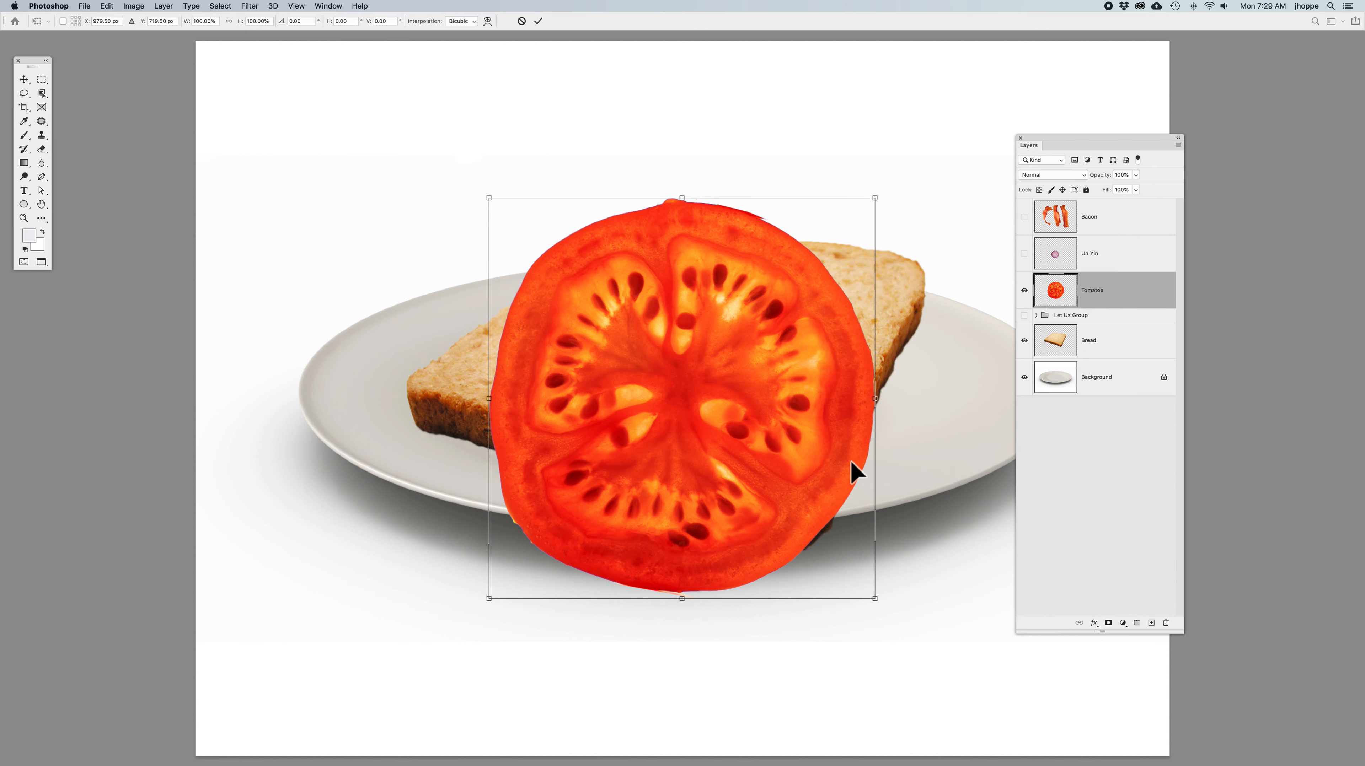
right_click(701, 382)
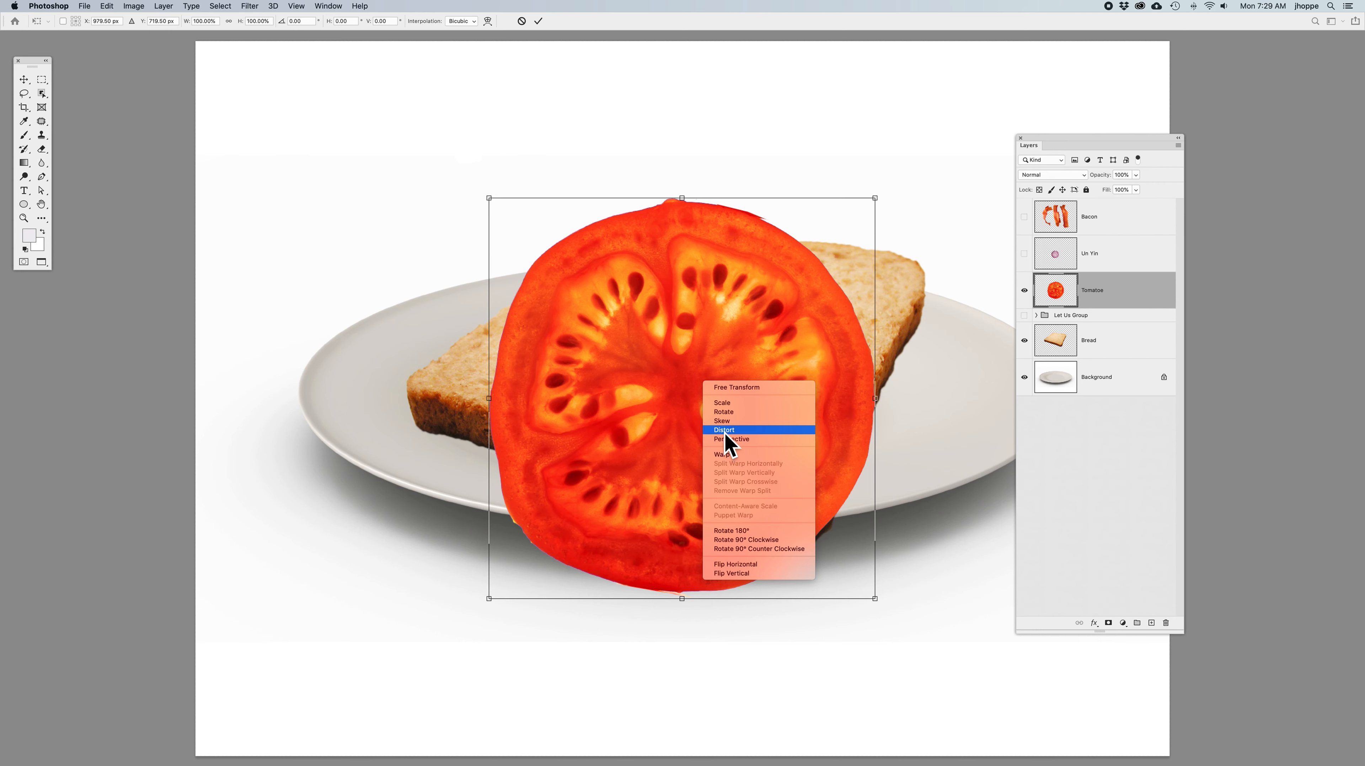
left_click(724, 430)
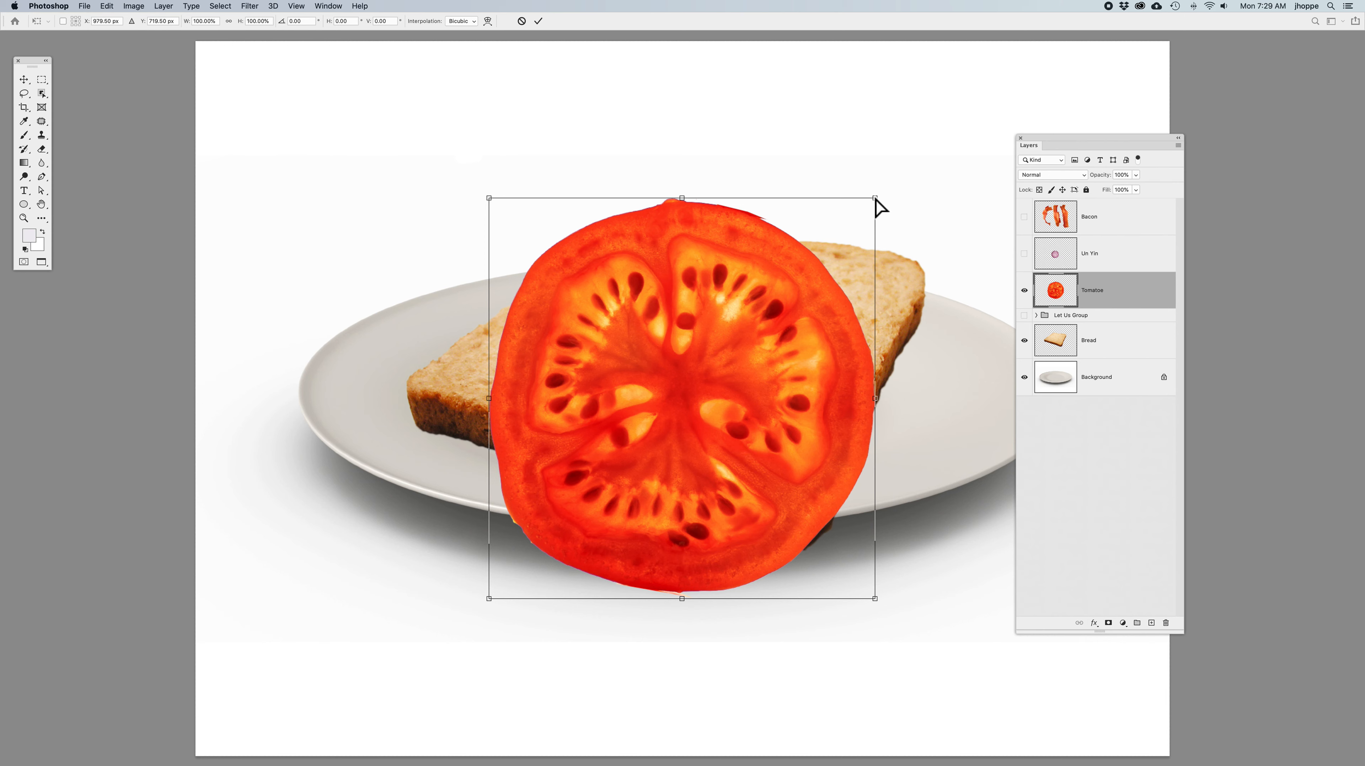
left_click_drag(876, 199, 908, 271)
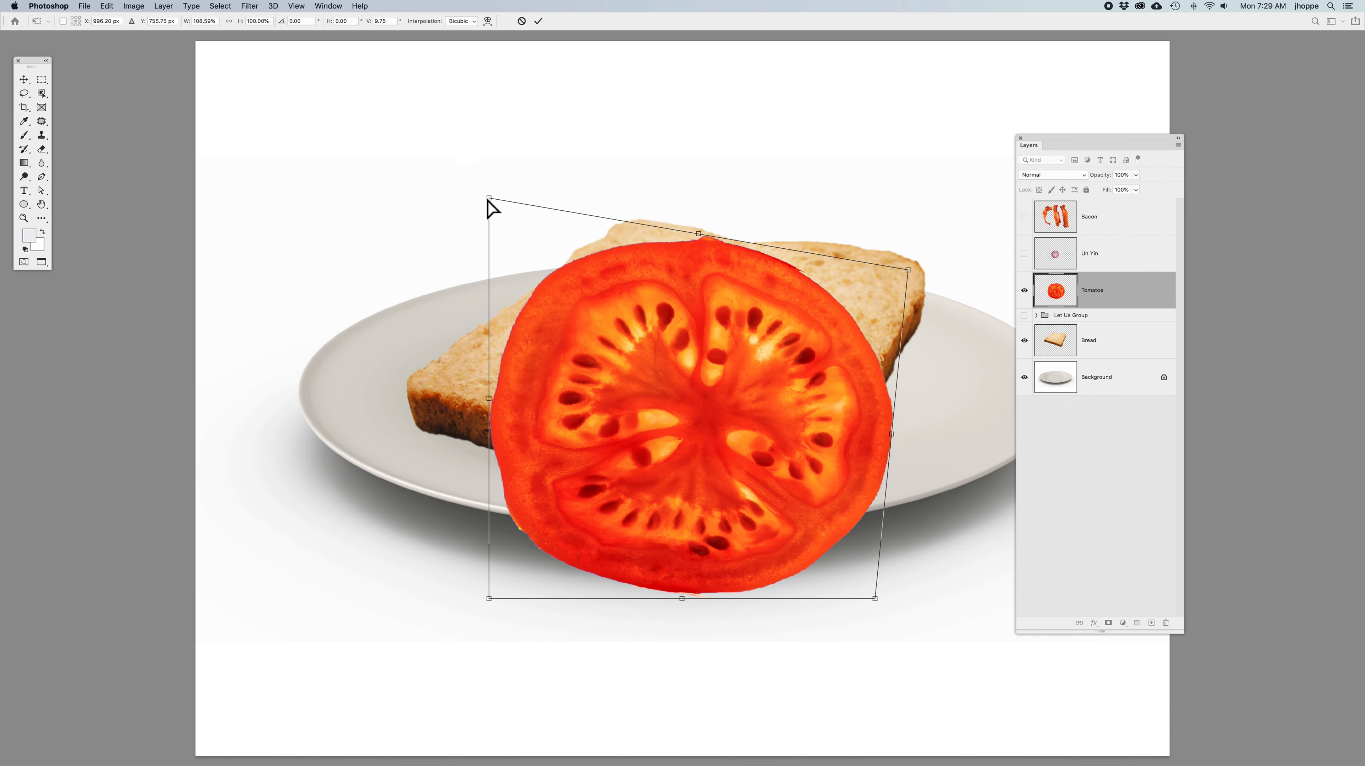
left_click_drag(489, 197, 630, 228)
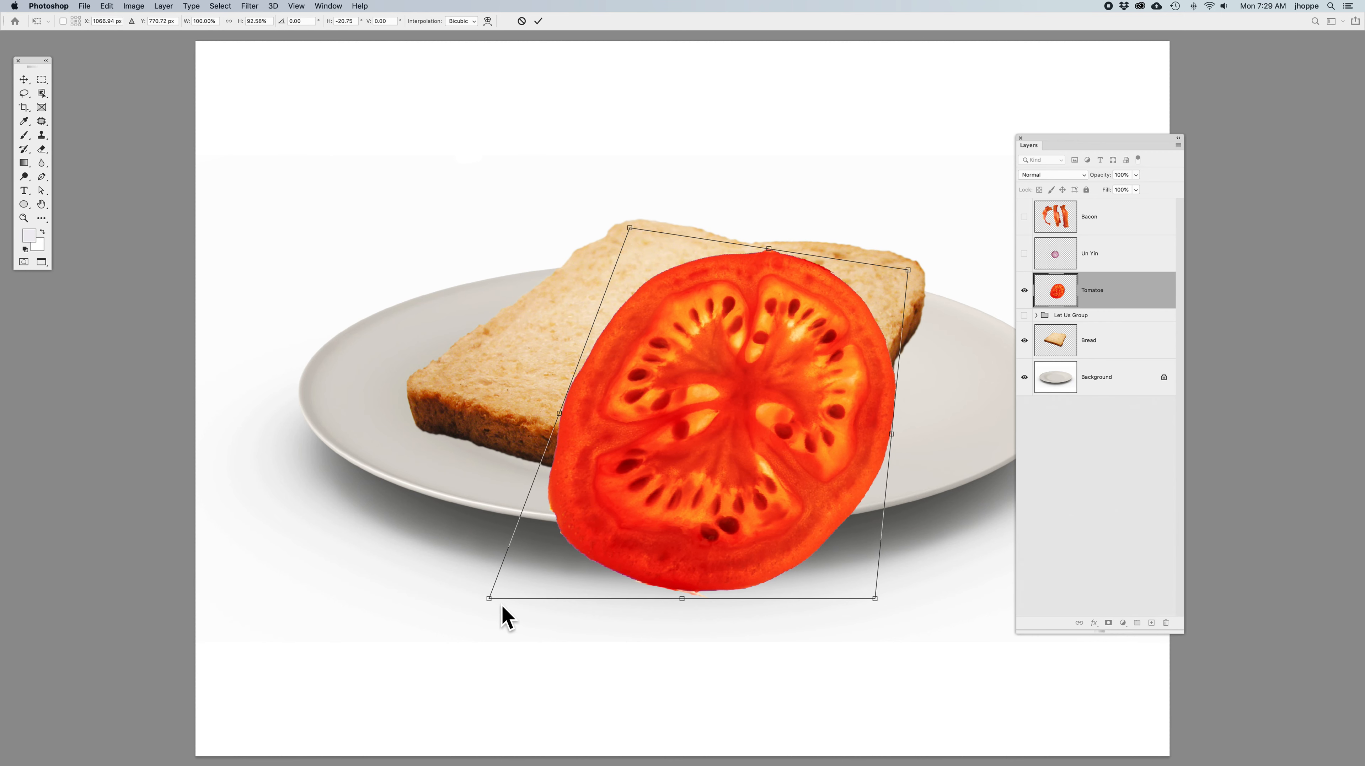
left_click_drag(490, 599, 440, 380)
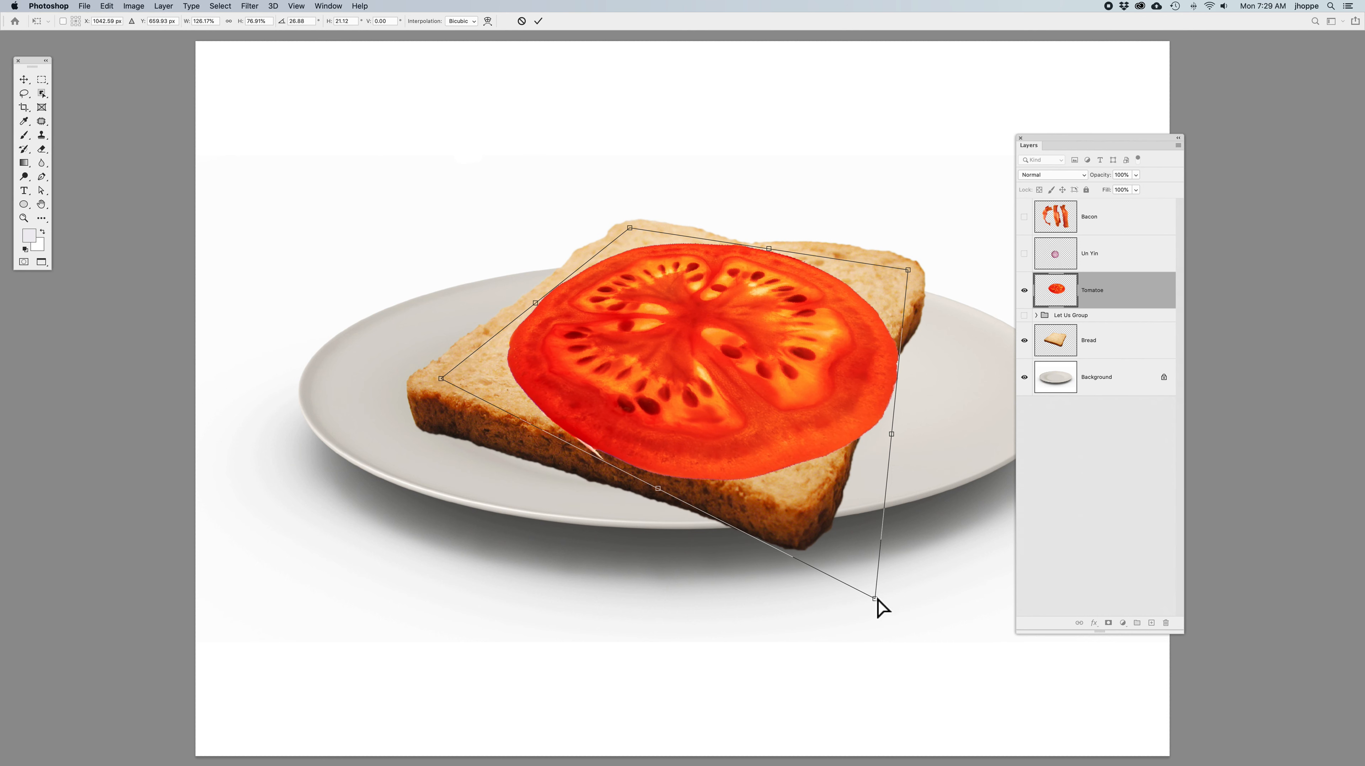
left_click_drag(876, 599, 808, 495)
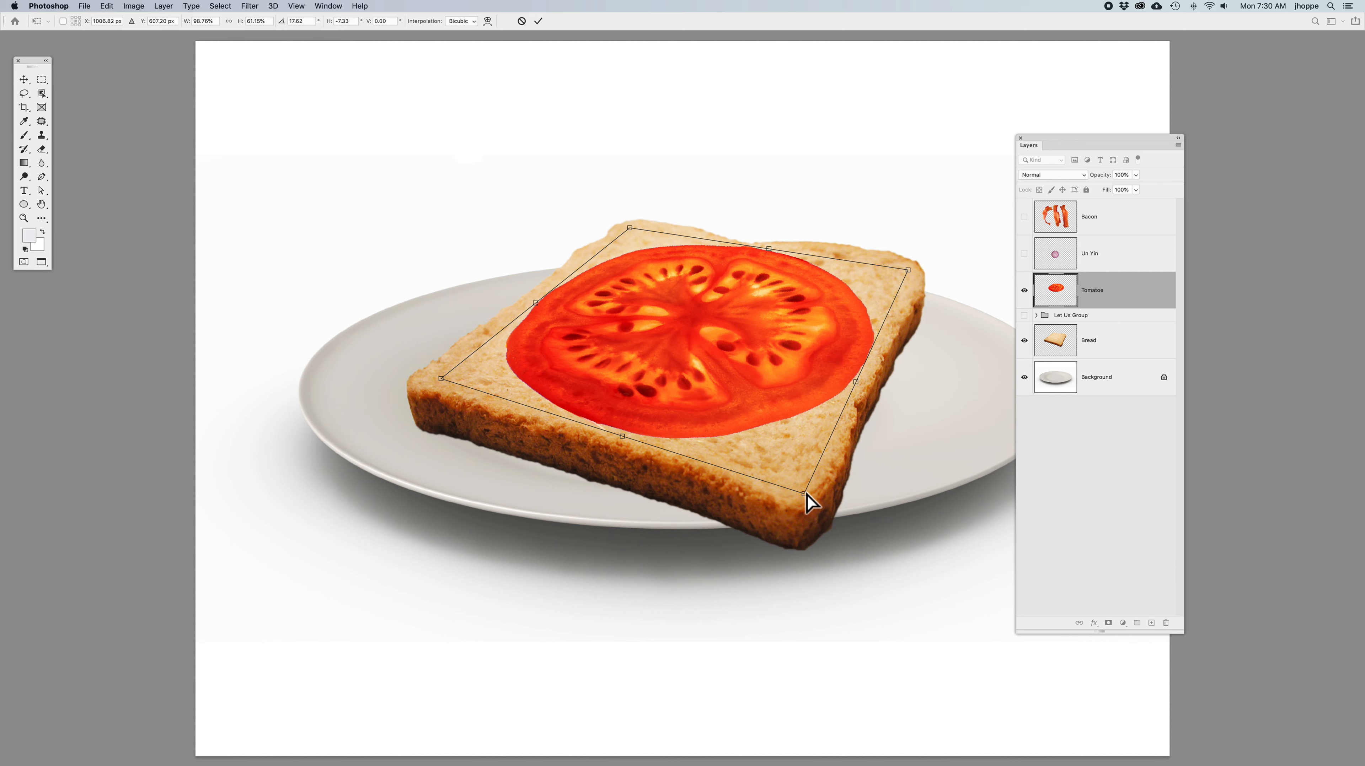
Scale the distorted tomato slice down proportionally to about 56% width, toward the bread's back corner, and commit the transform.
right_click(642, 323)
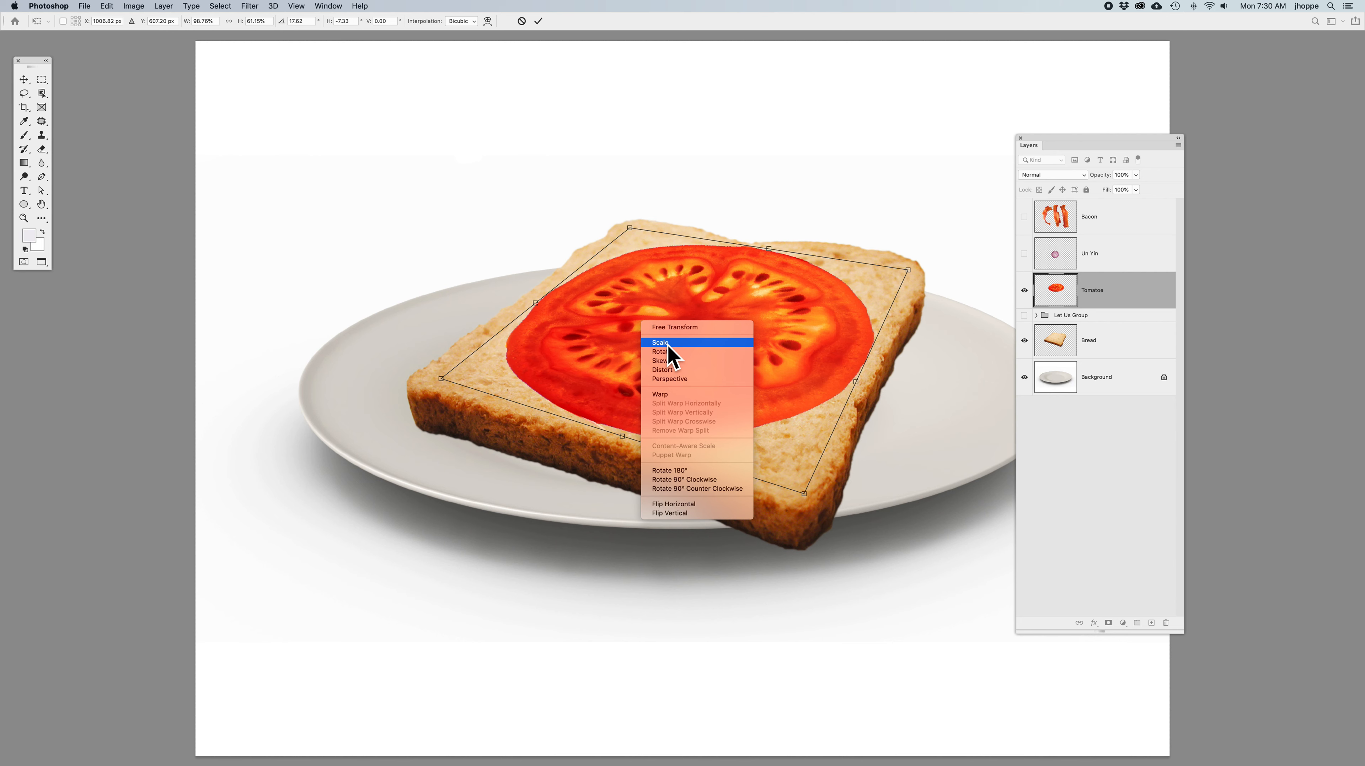
left_click(669, 344)
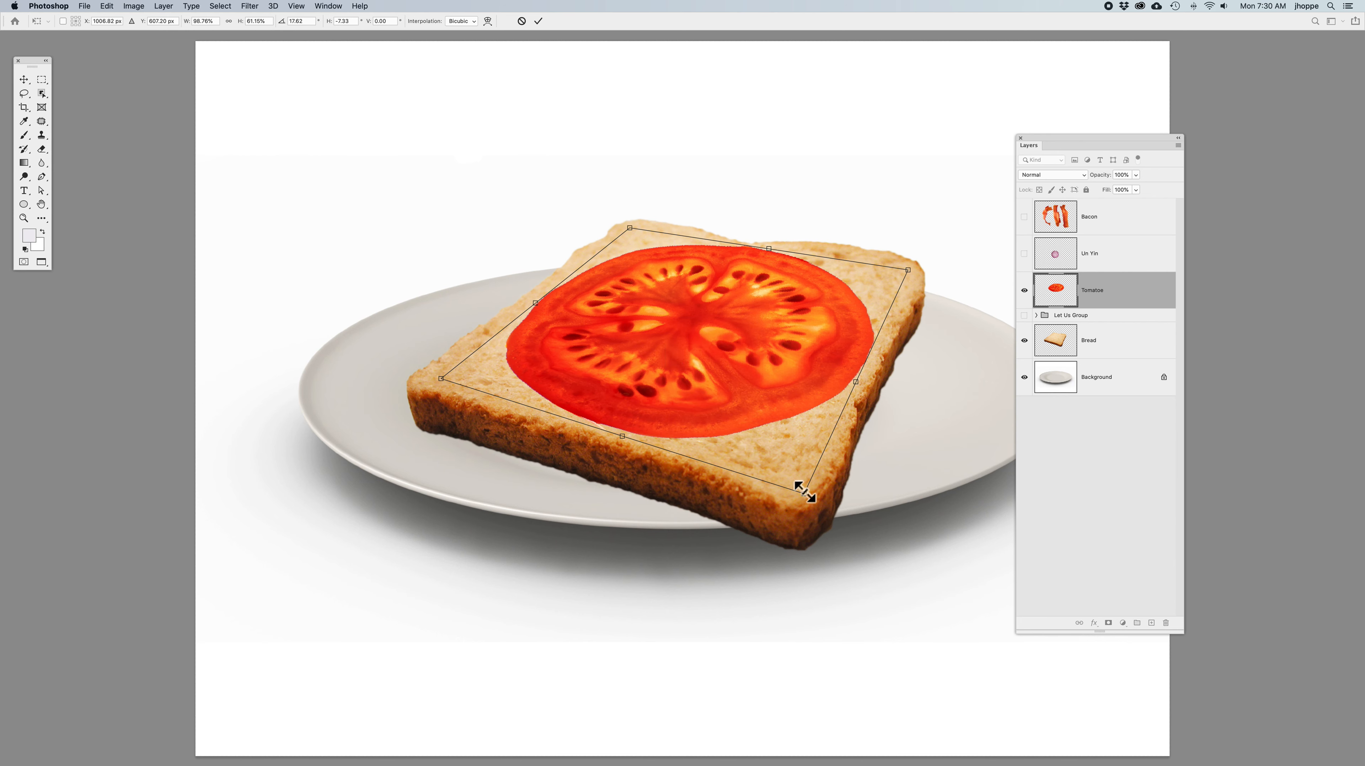
left_click_drag(801, 488, 724, 369)
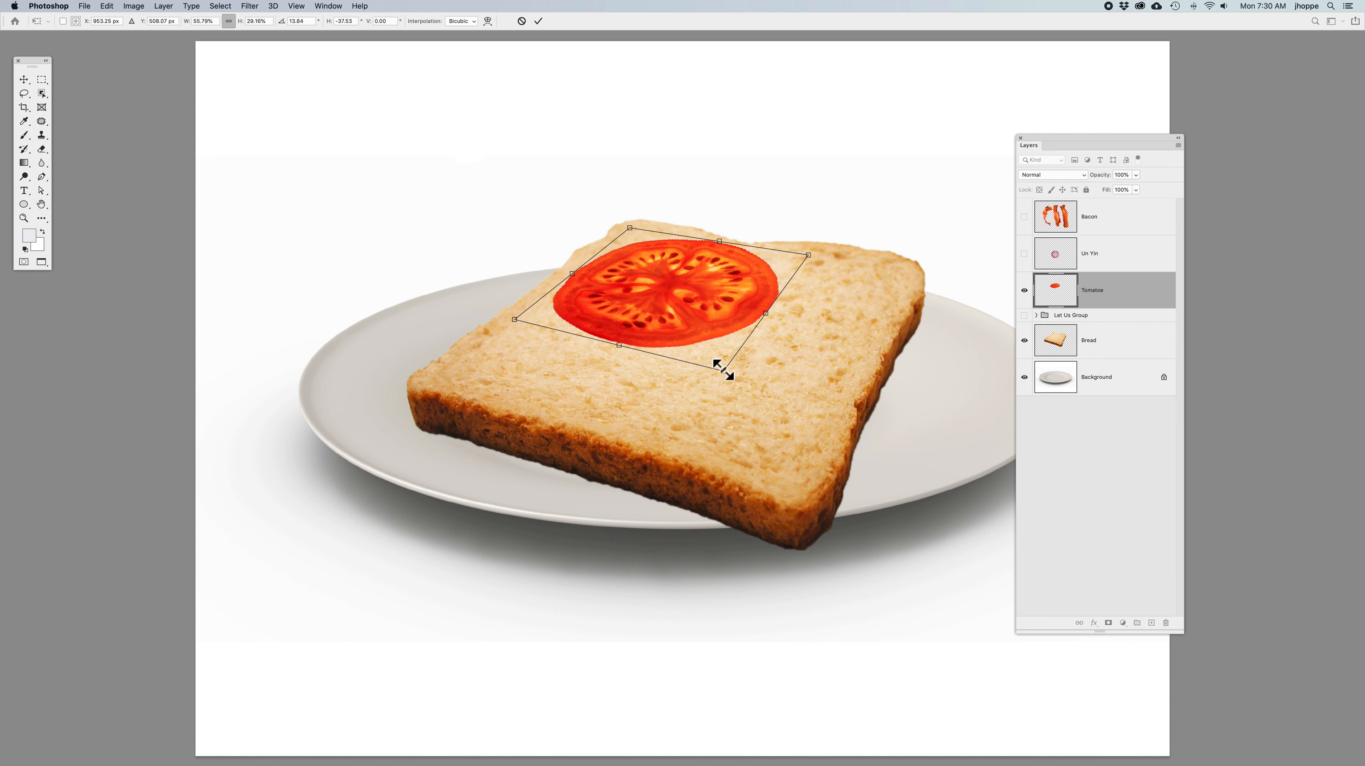
key("Return")
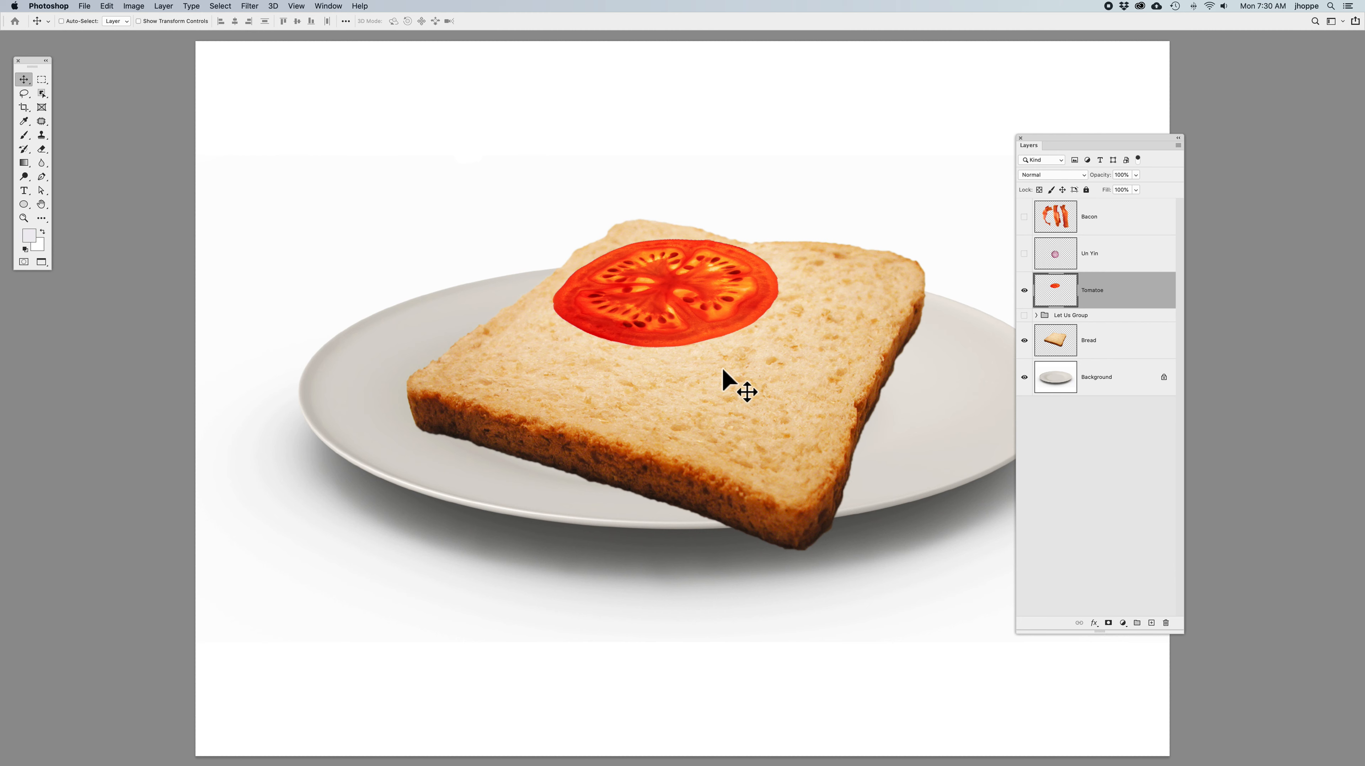
Duplicate the tomato slice four times to cover the bread, and group all five tomato layers as Tomatoe Group.
left_click_drag(692, 285, 548, 330)
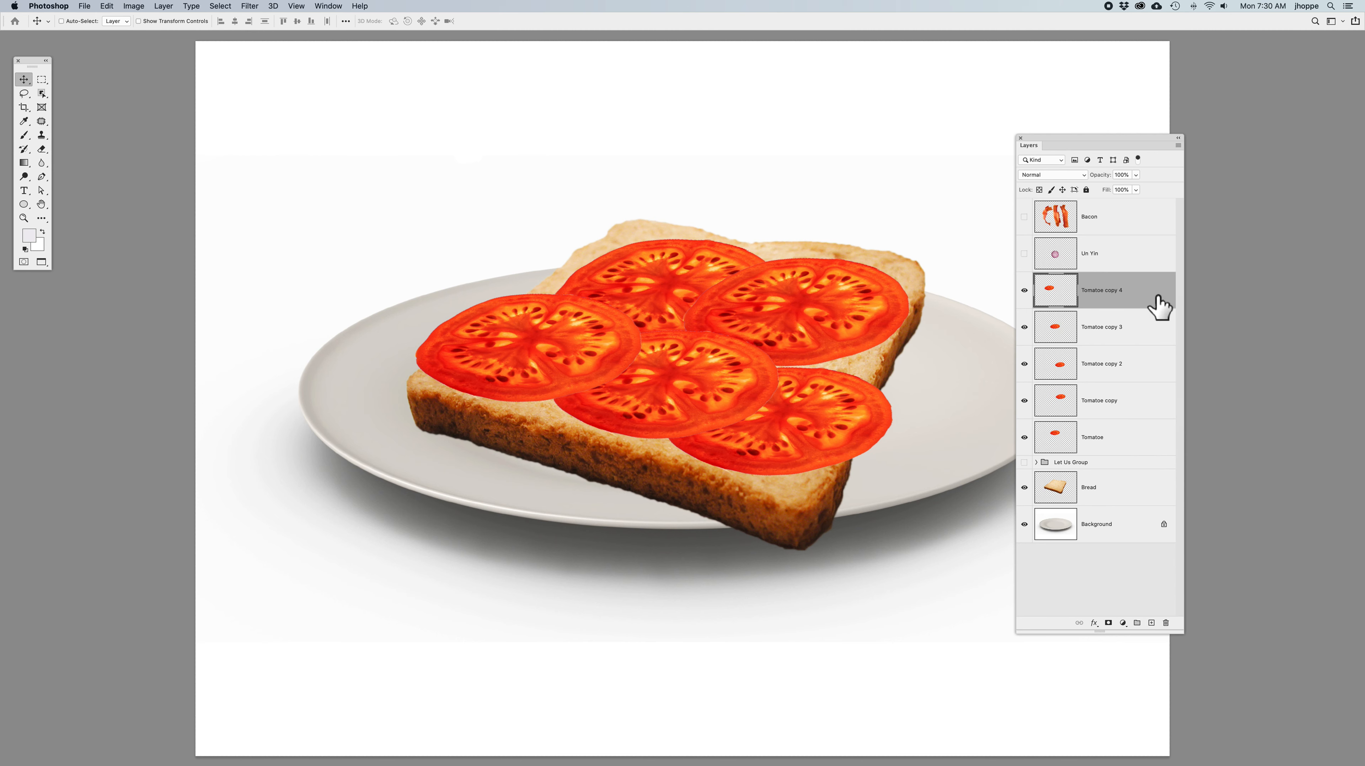
left_click(1134, 438, "shift")
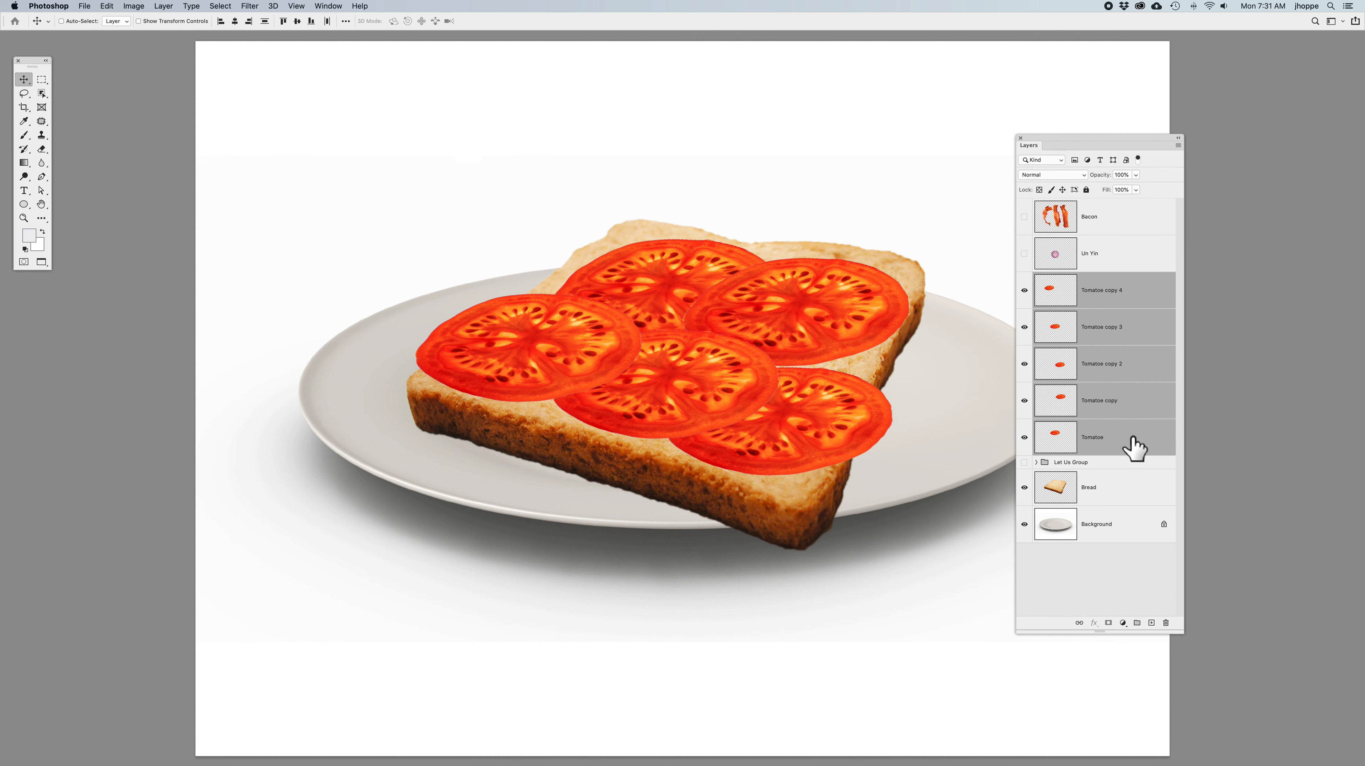
left_click(1178, 145)
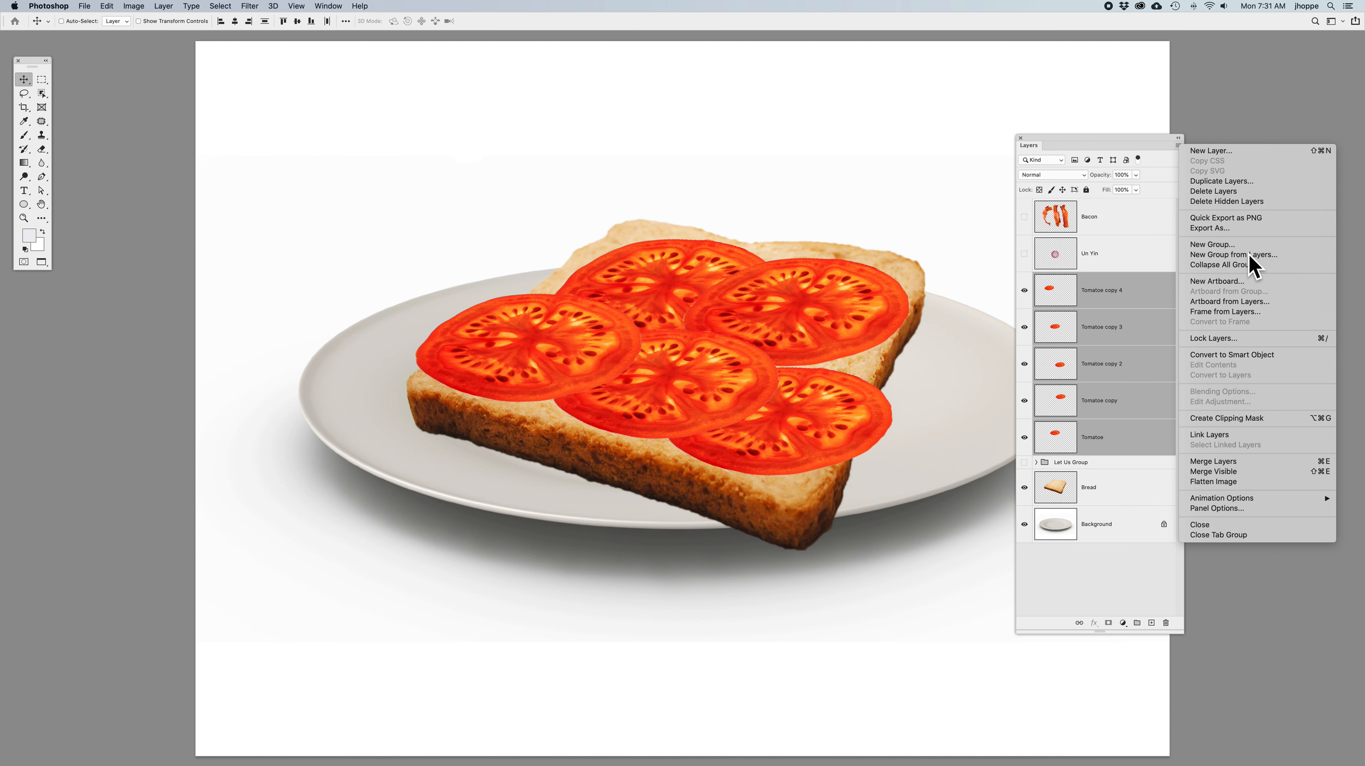
left_click(1249, 257)
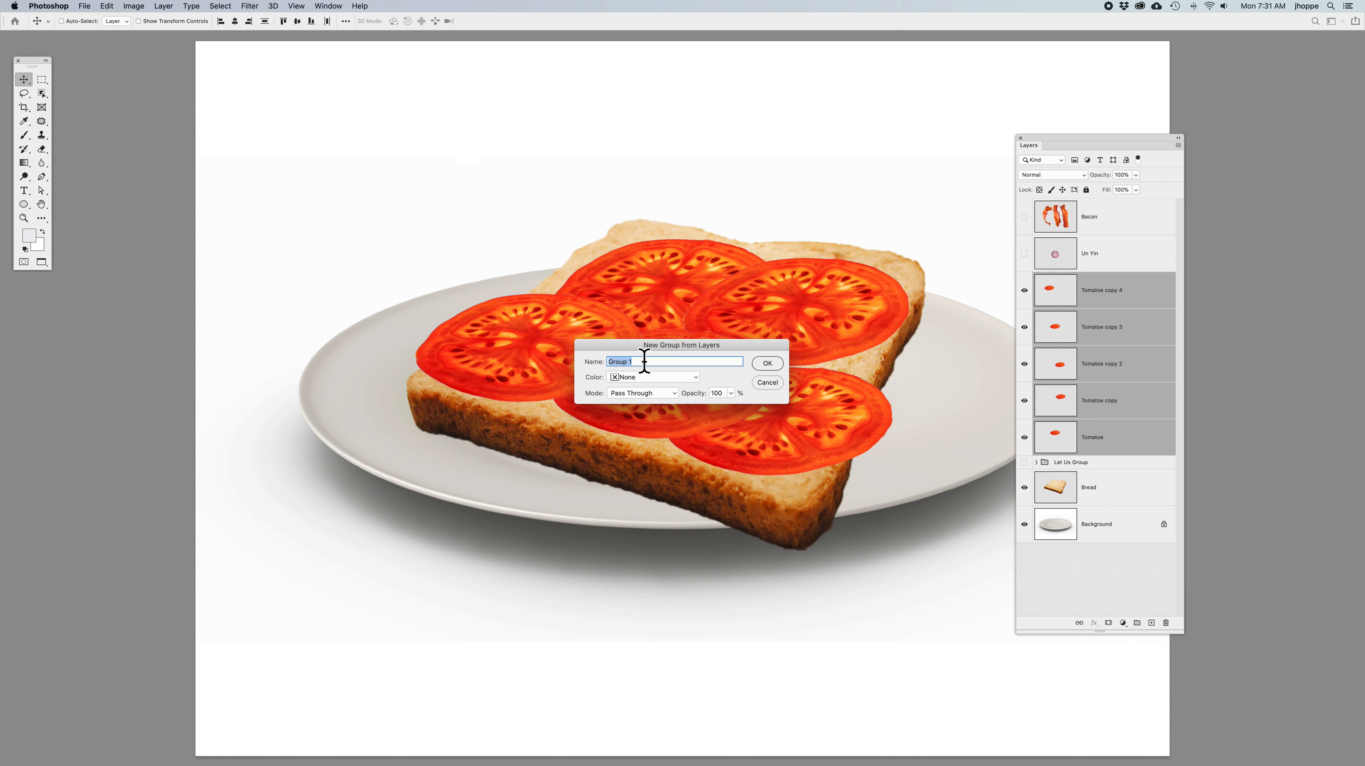
type("Tomatoe Gro")
left_click(768, 363)
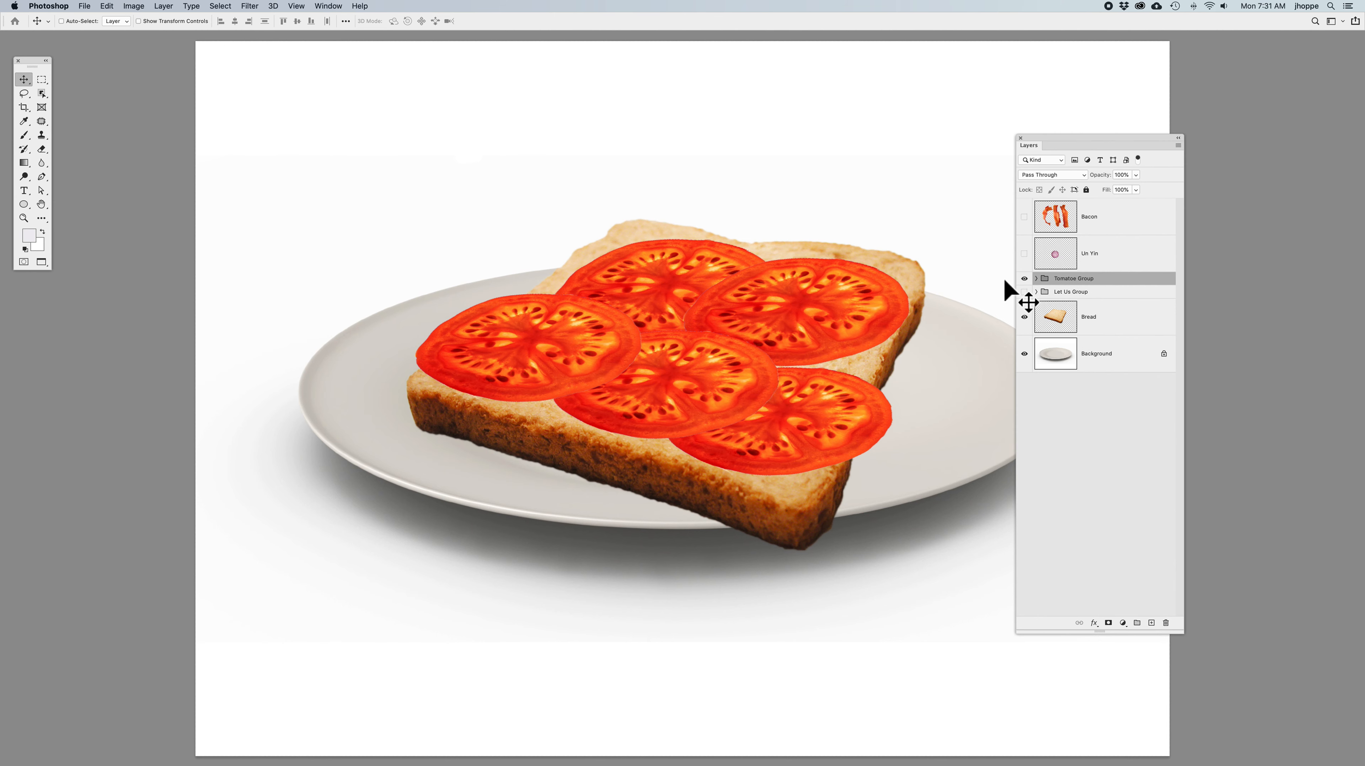
Hide the Tomatoe Group, and show the Un Yin layer with its onion slice moved up onto the middle of the bread.
left_click(1024, 279)
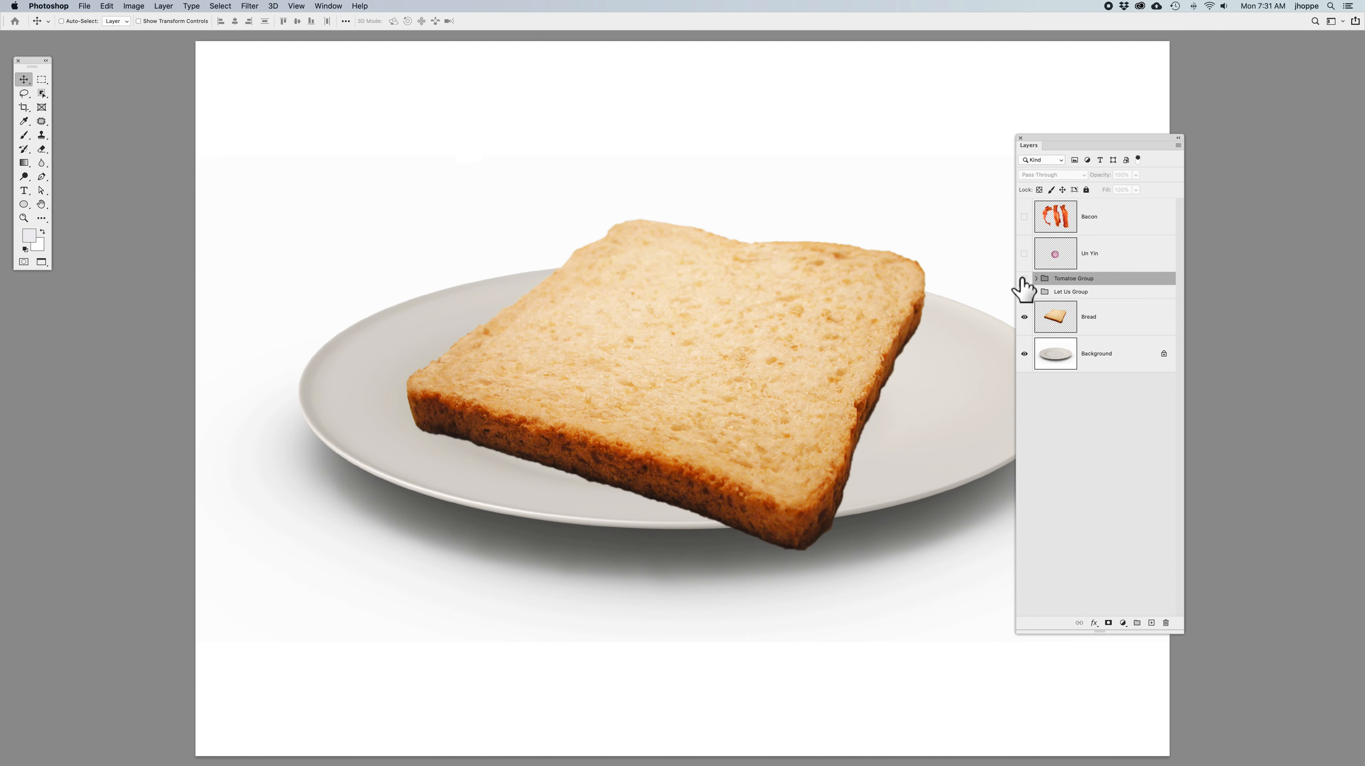
left_click(1119, 252)
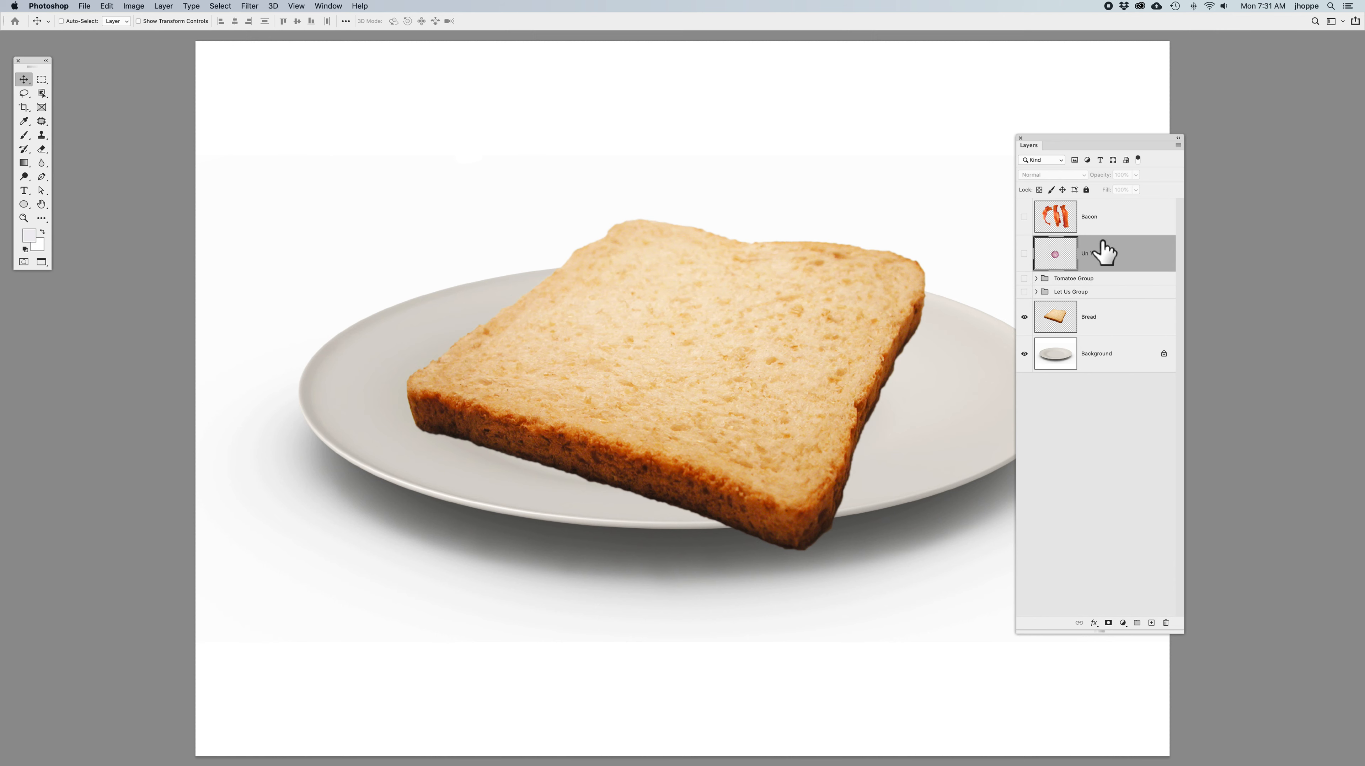
left_click(1024, 254)
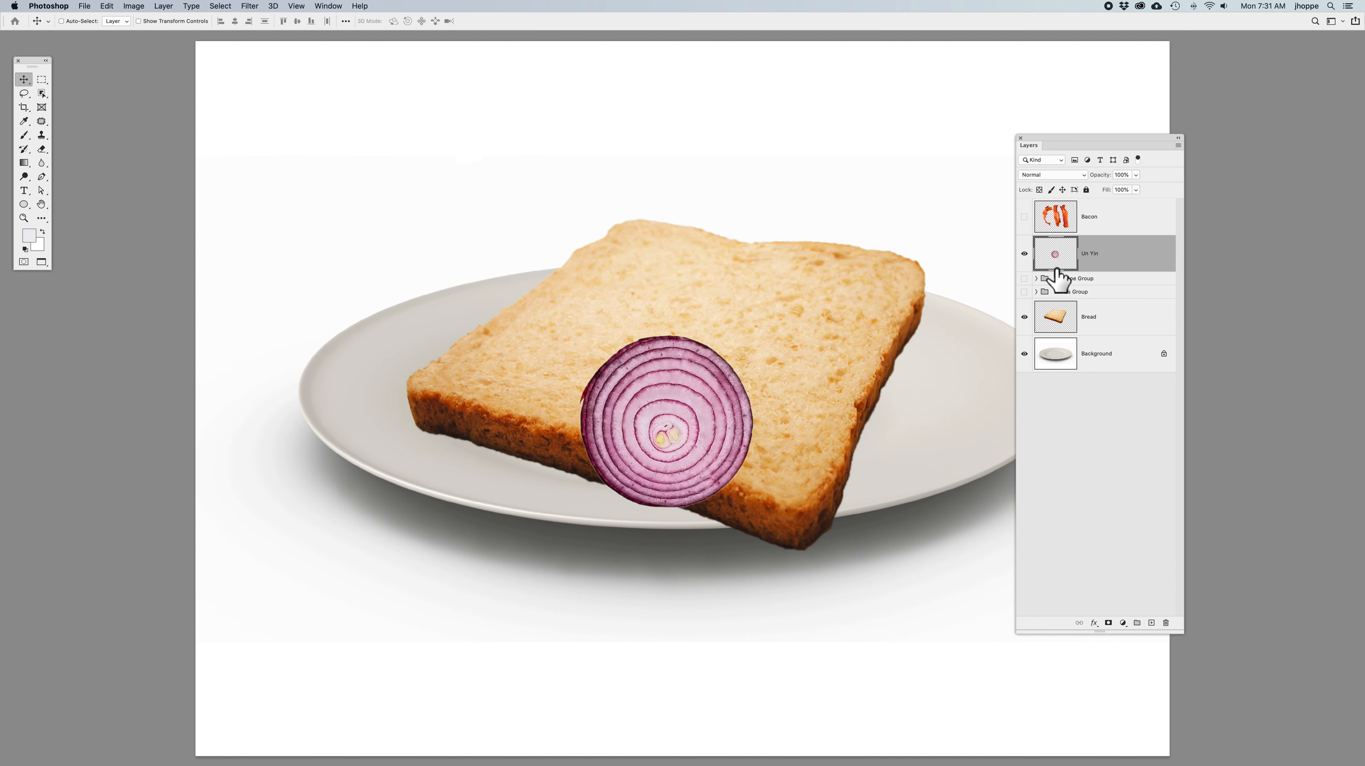
left_click_drag(644, 460, 663, 390)
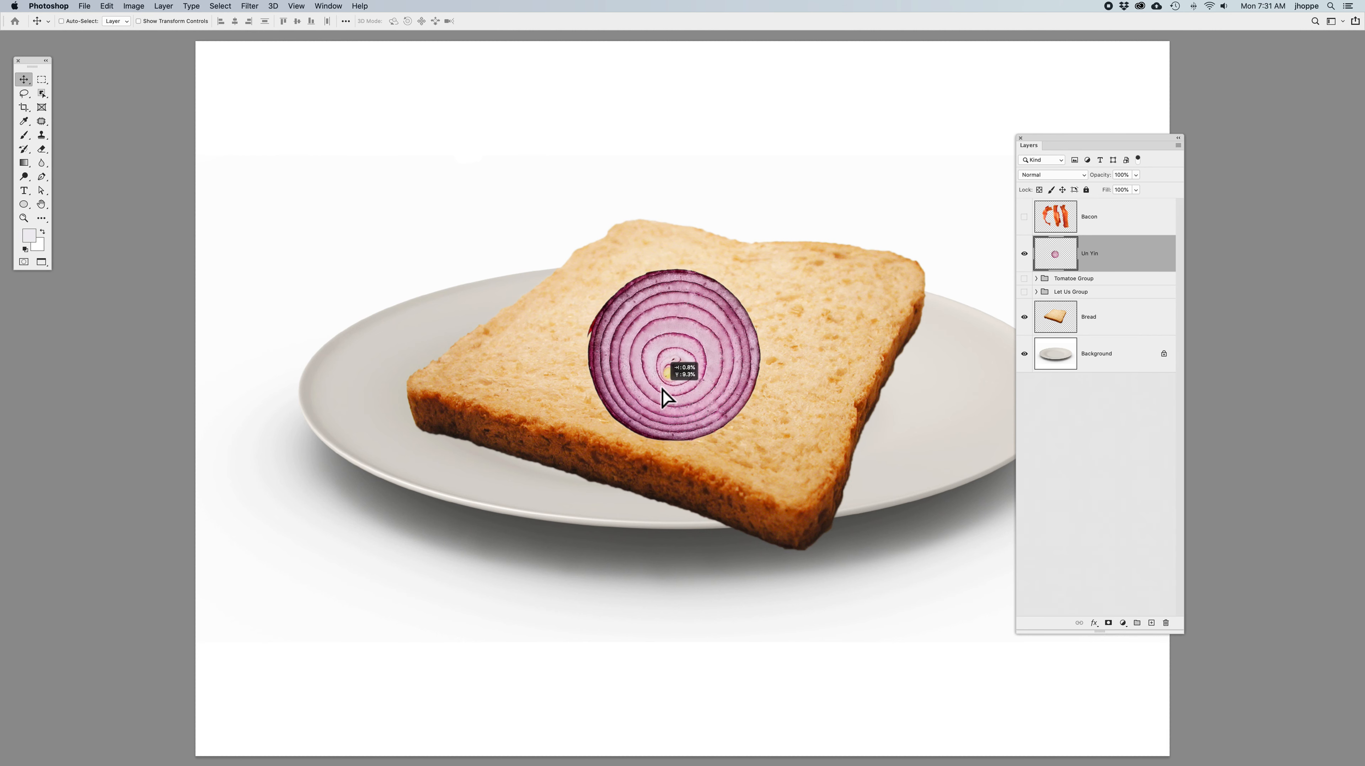
Distort the onion slice on the Un Yin layer so its transform box follows the perspective of the bread's top surface.
key("super+t")
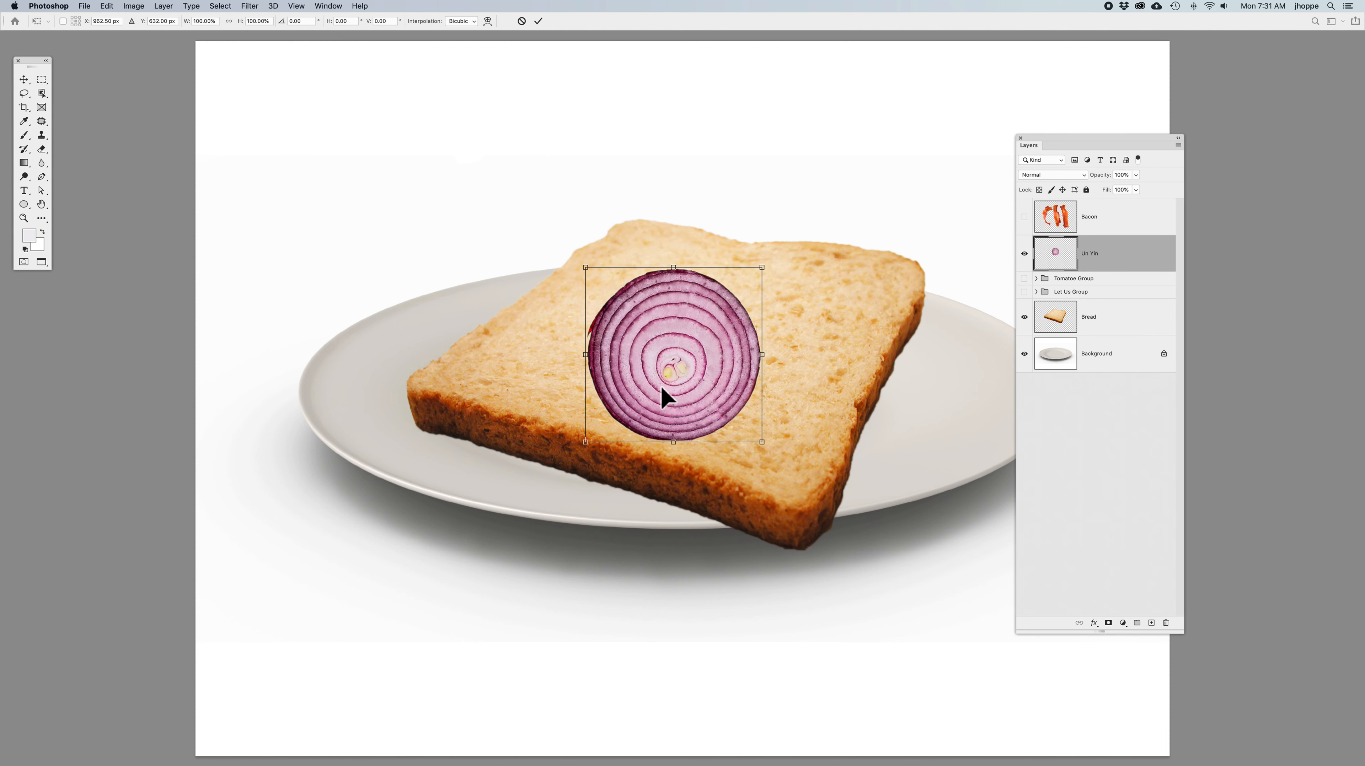
right_click(683, 368)
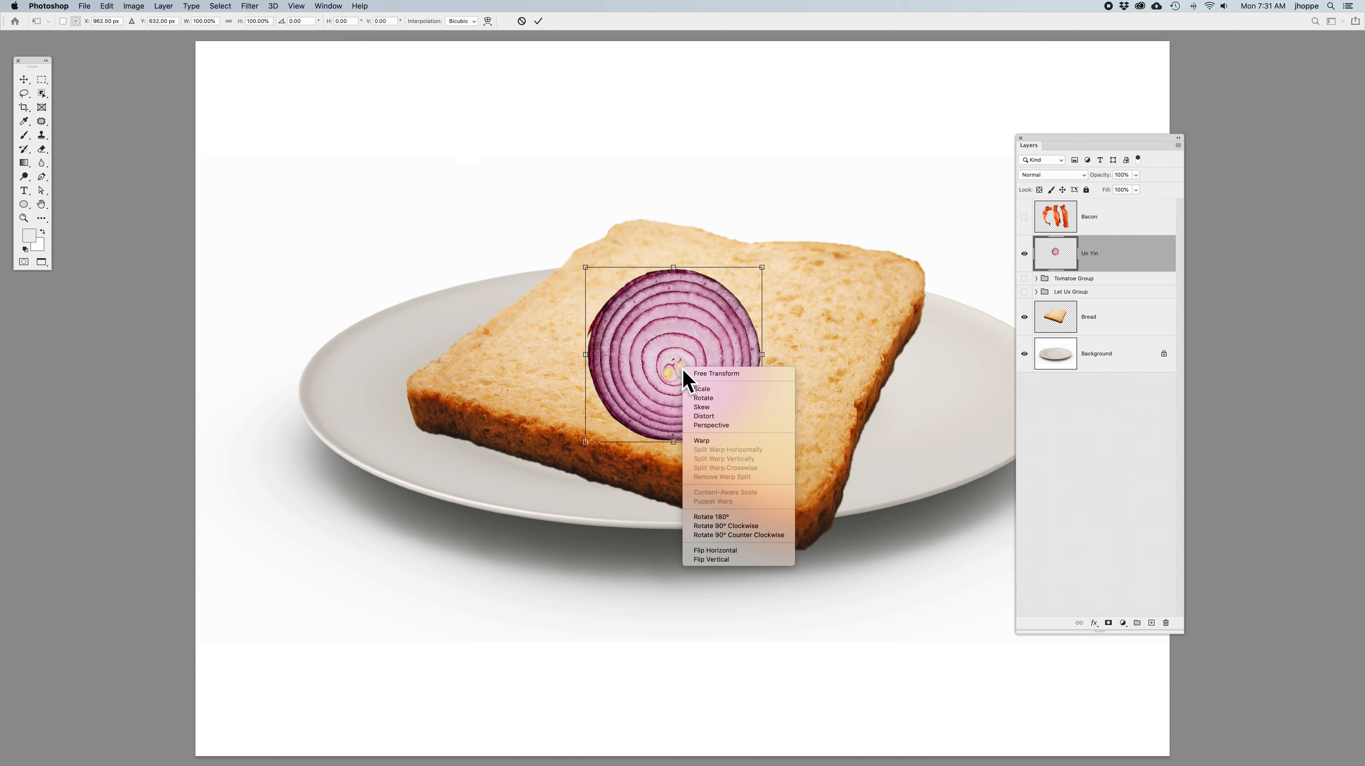
left_click(709, 426)
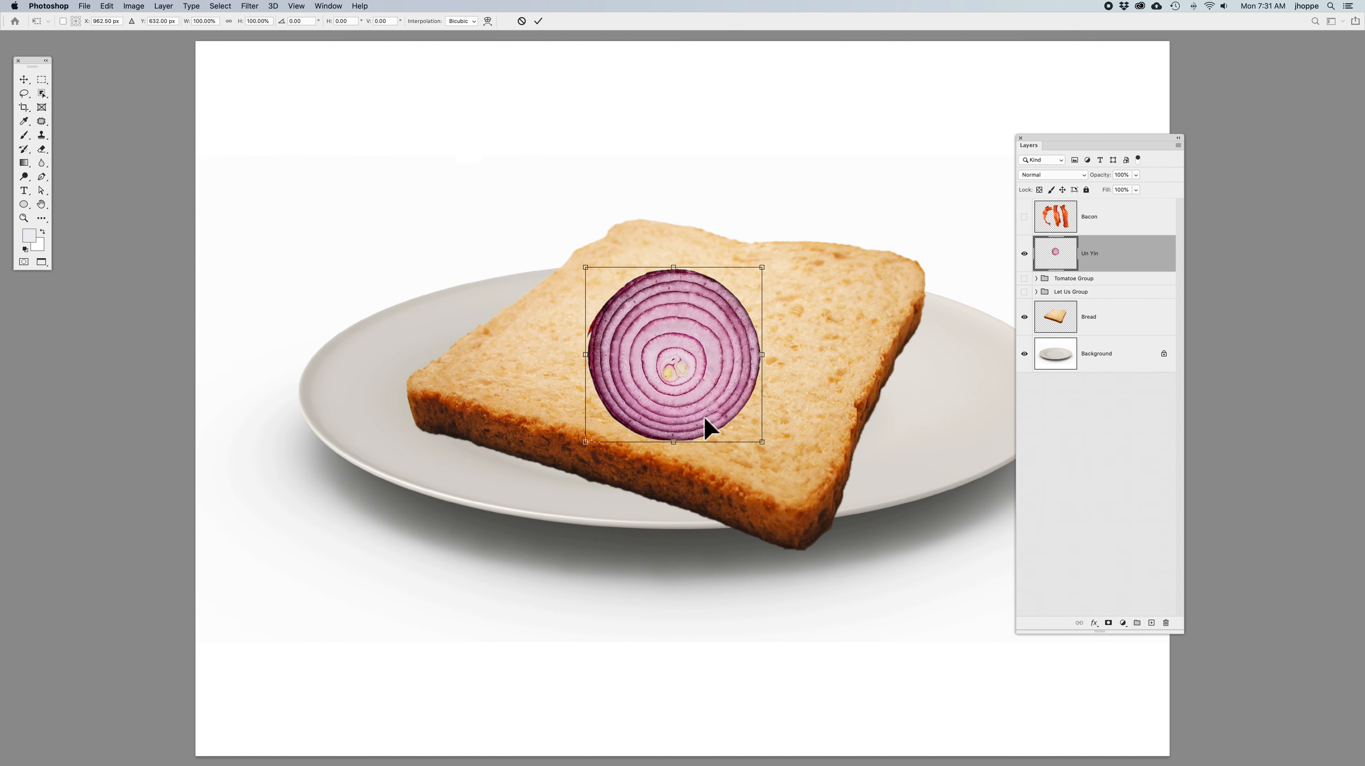
left_click_drag(761, 268, 832, 286)
left_click_drag(585, 443, 558, 378)
left_click_drag(585, 268, 667, 261)
left_click_drag(558, 378, 536, 371)
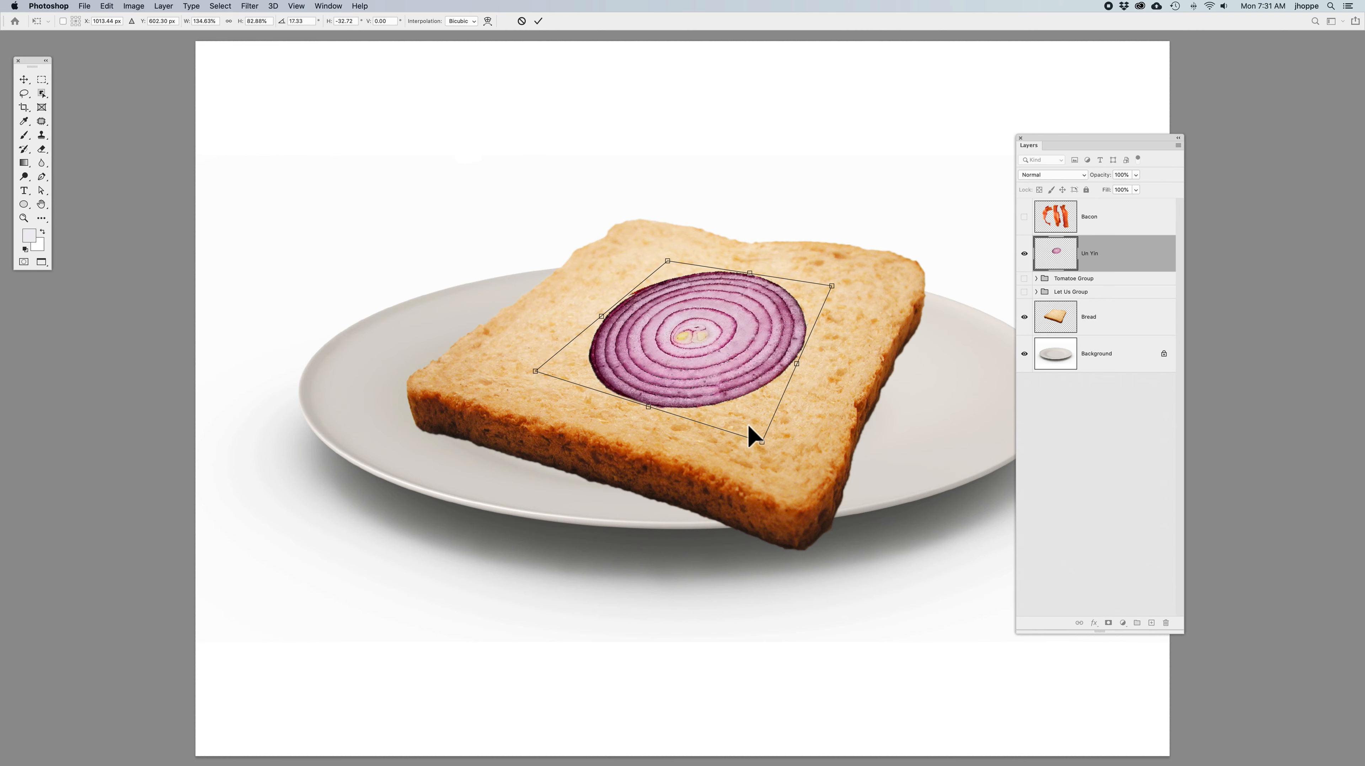
left_click_drag(763, 442, 761, 434)
Move the distorted onion slice to the bread's back corner and scale it down proportionally to about 108% width, committing the transform.
left_click_drag(712, 360, 681, 331)
right_click(680, 331)
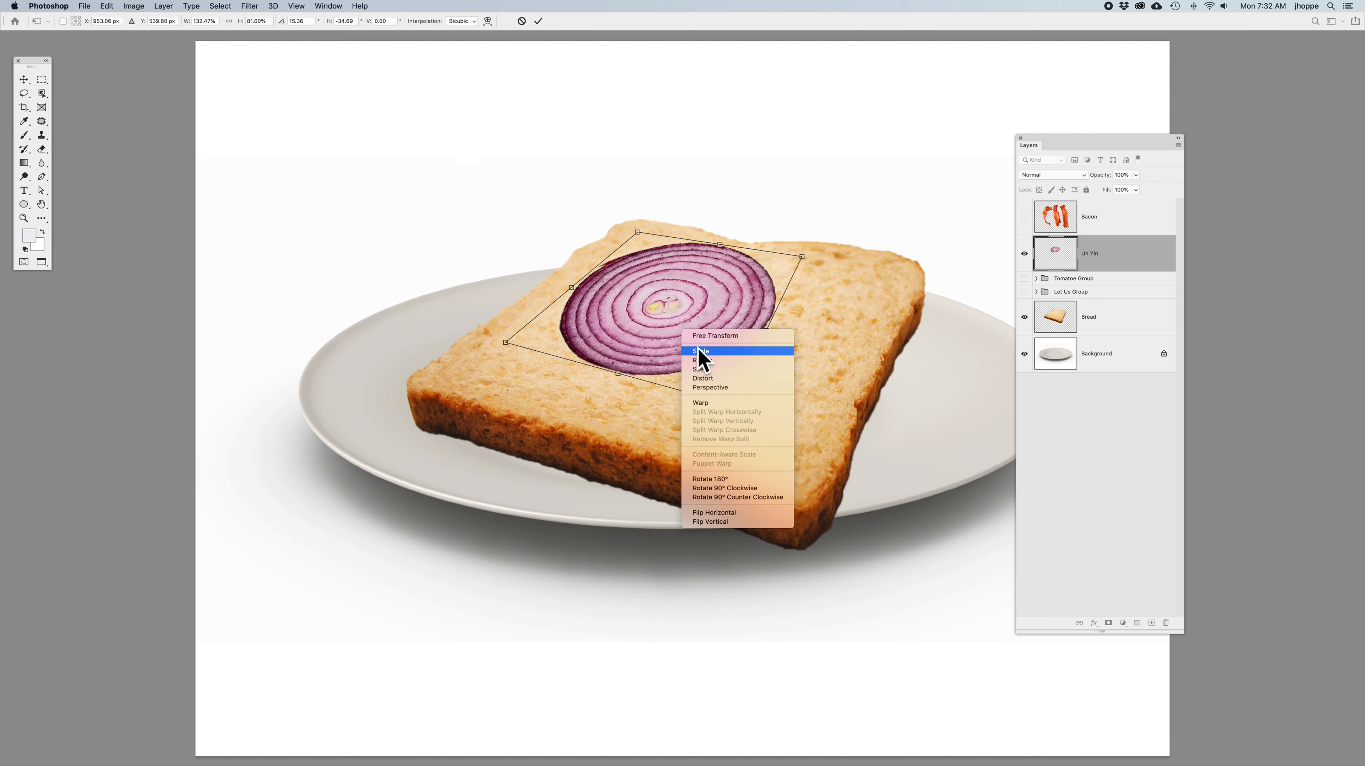
left_click(698, 351)
left_click_drag(722, 396, 712, 370)
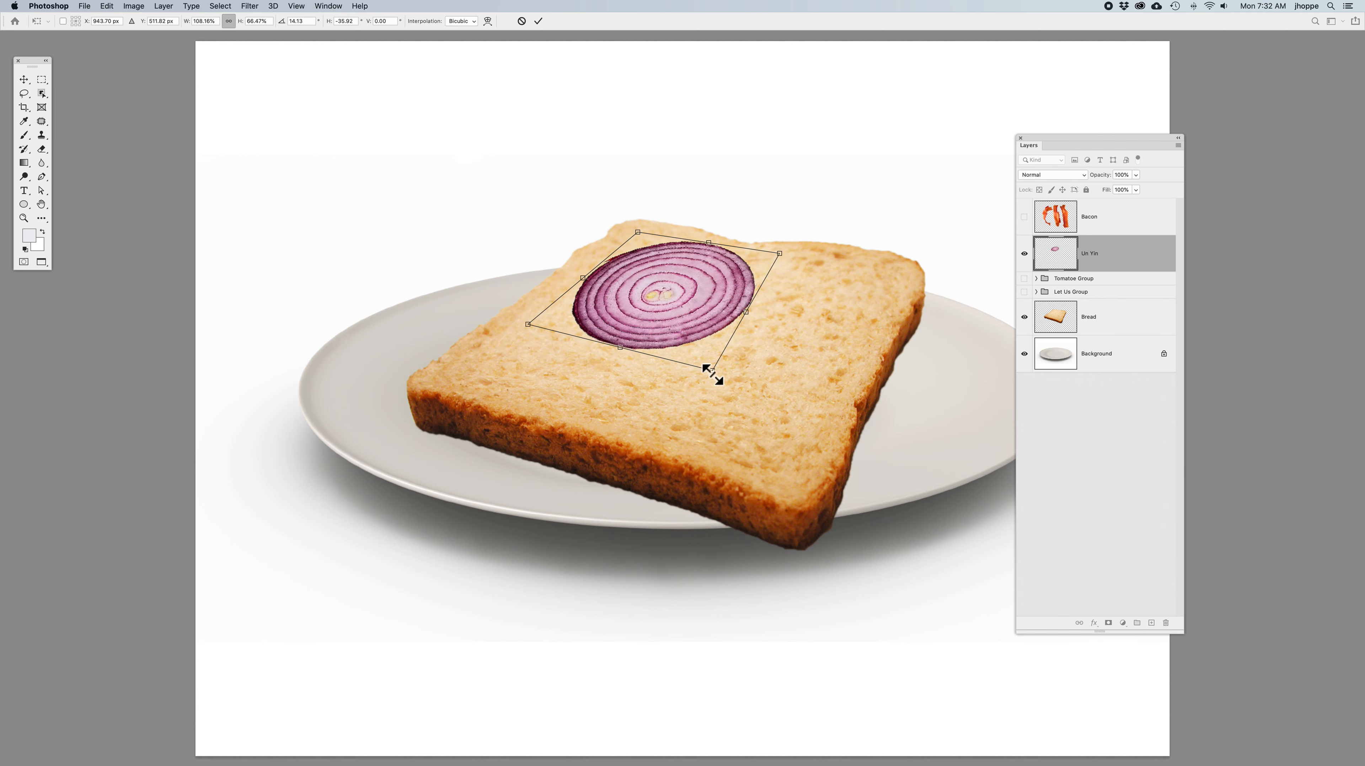
key("Return")
left_click_drag(674, 313, 664, 307)
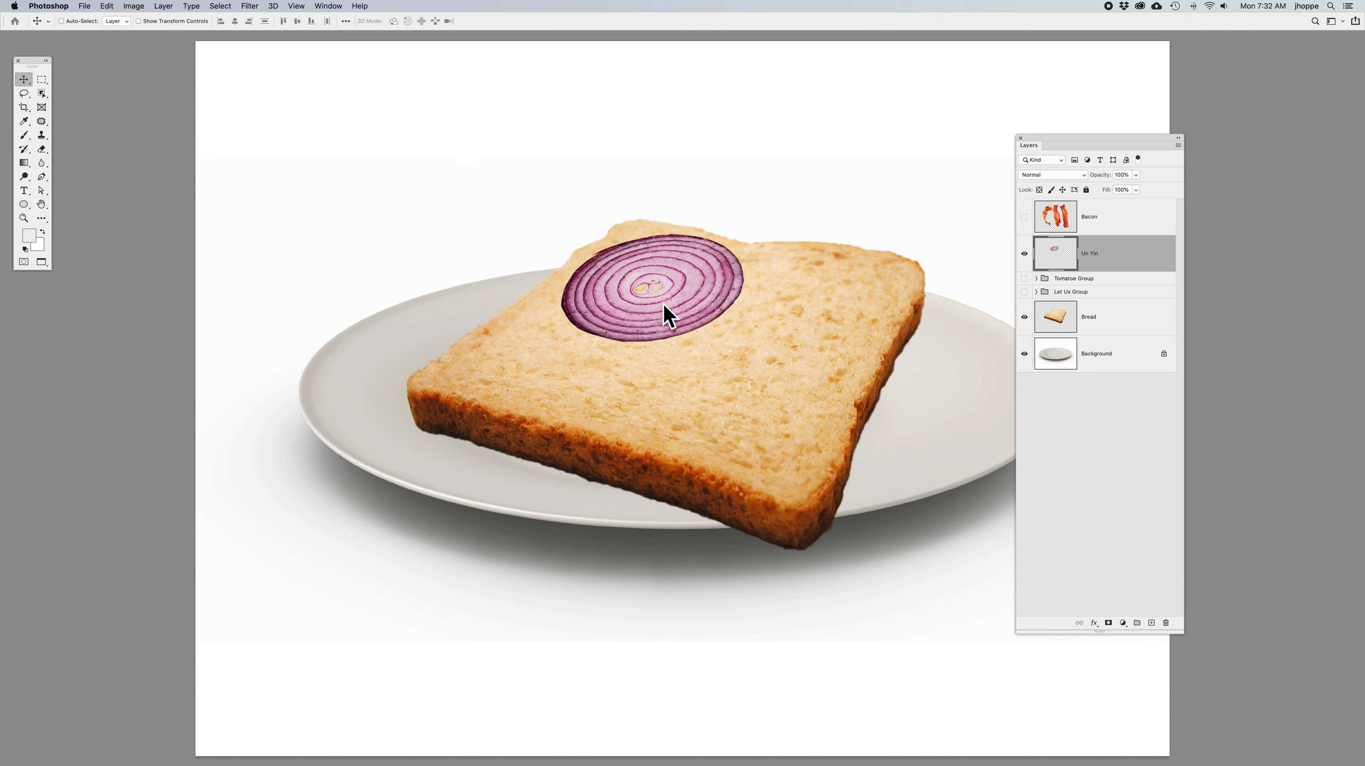
Duplicate the onion slice four times to cover the bread, and group all five onion layers as Un Yin Group.
left_click_drag(663, 305, 568, 372)
left_click_drag(569, 371, 569, 371)
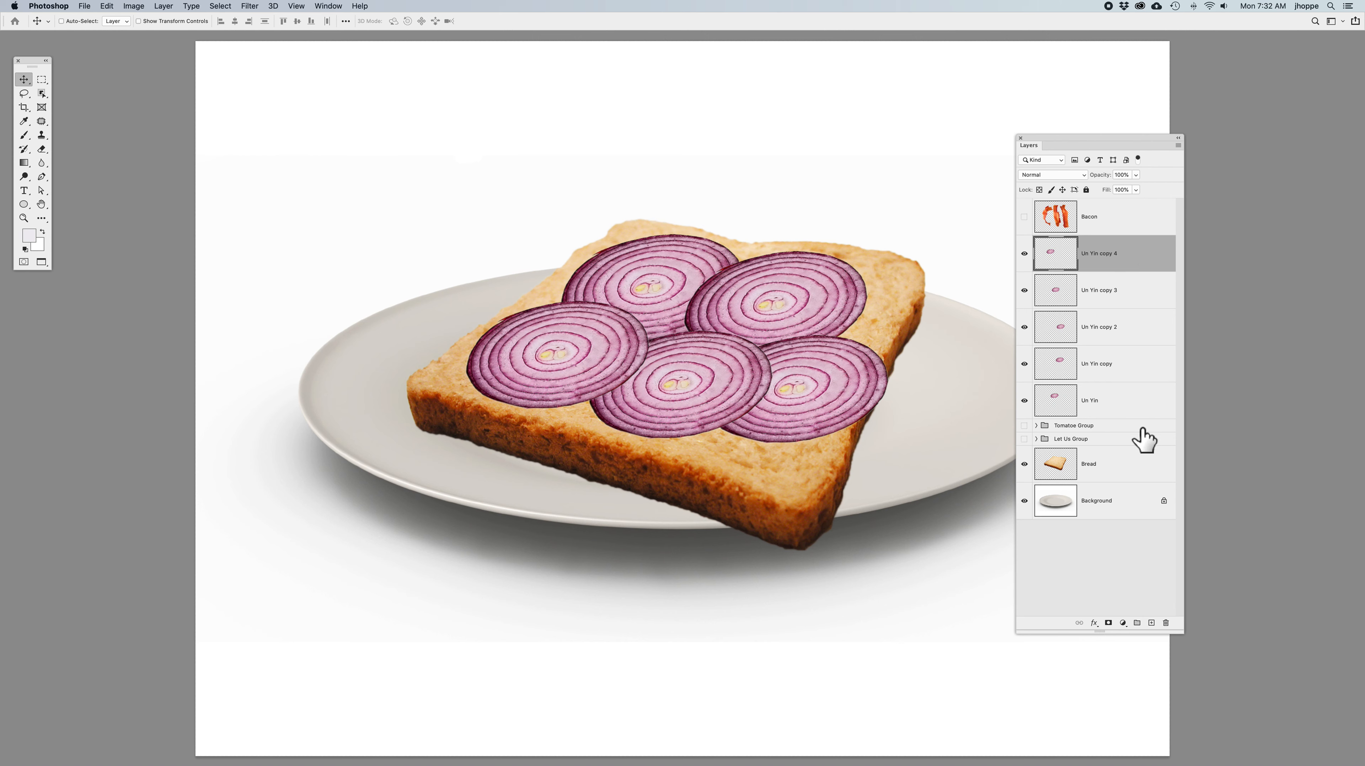
left_click(1129, 408, "shift")
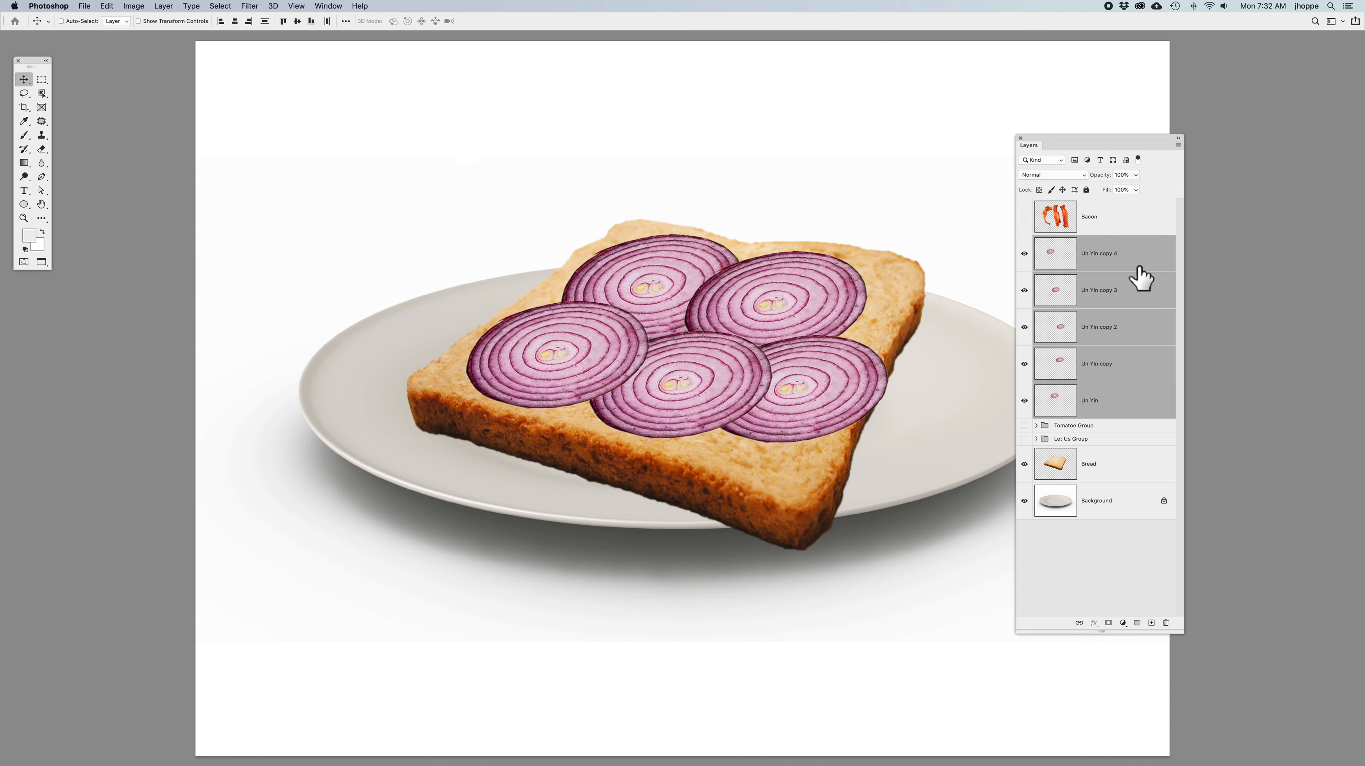
key("super")
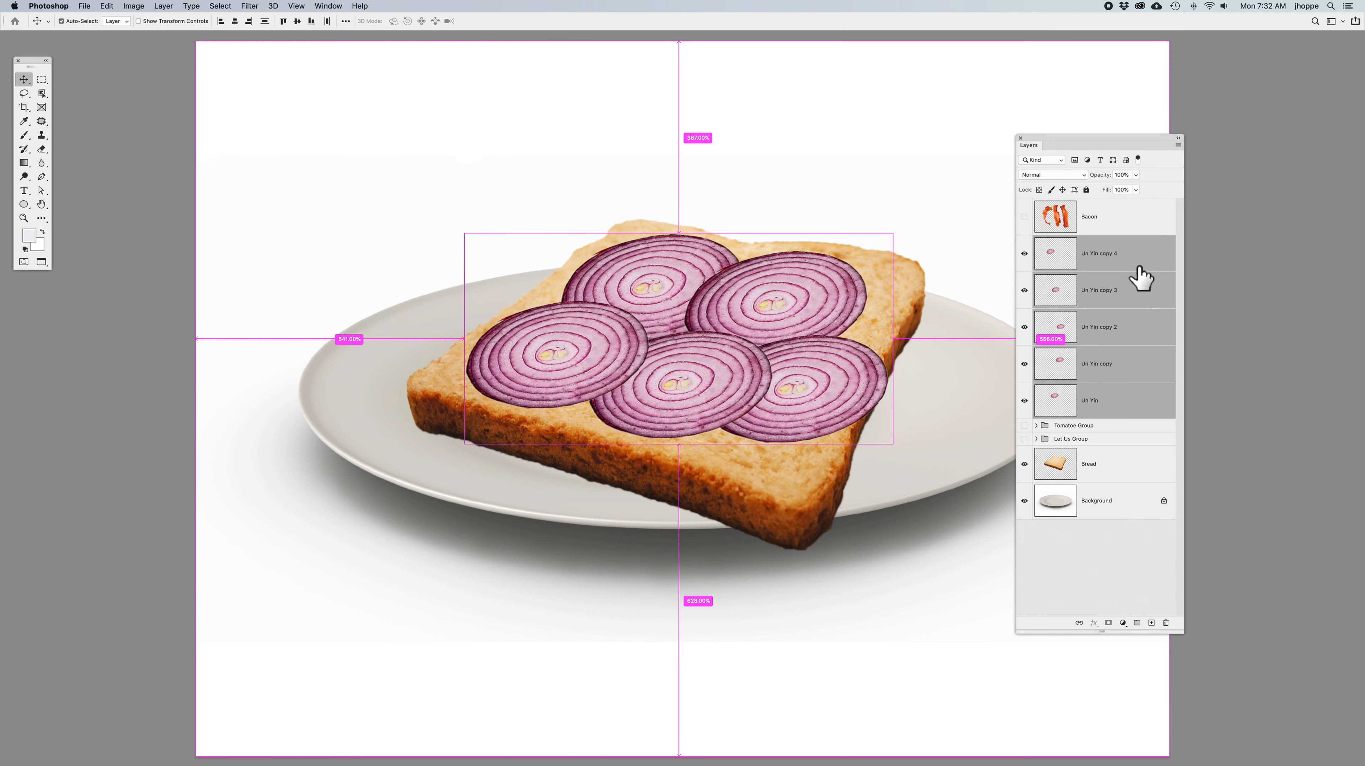
key("super+g")
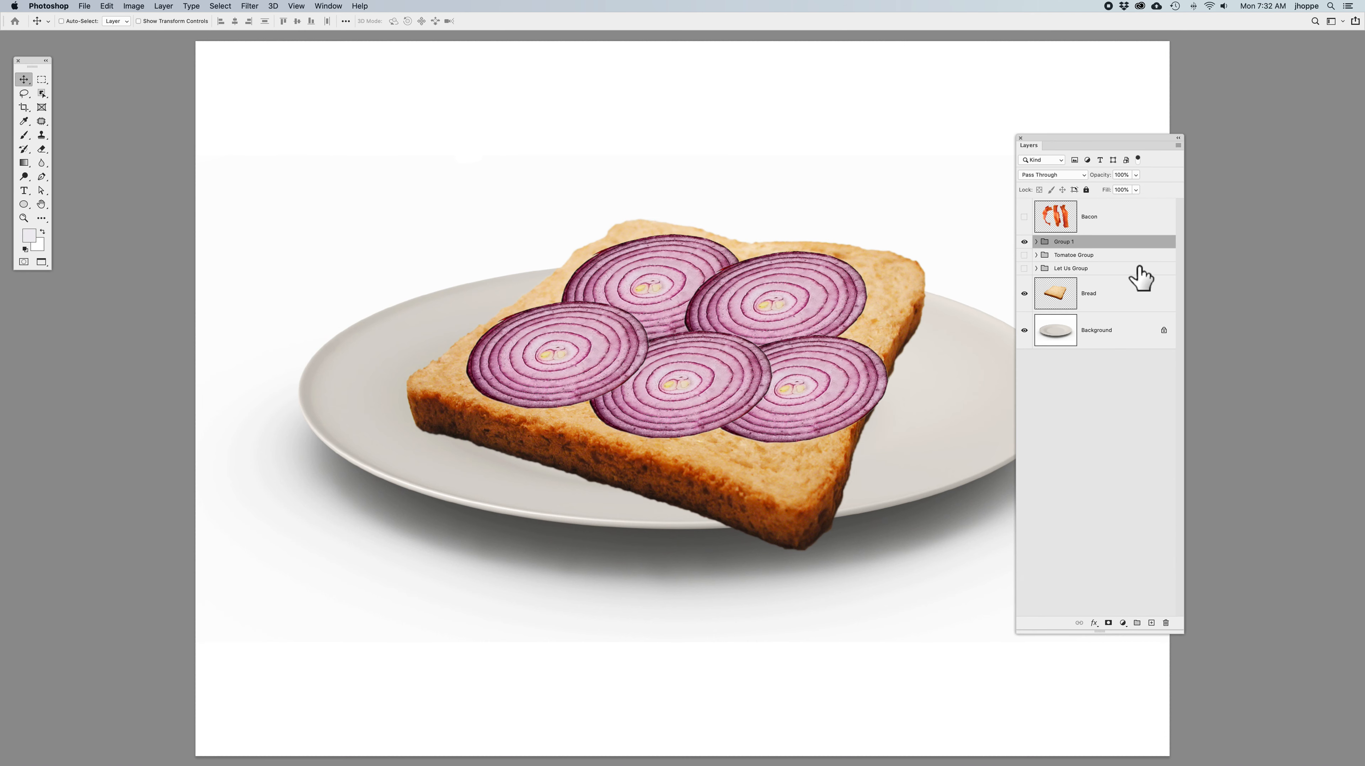
double_click(1067, 241)
type("Un Yin Group")
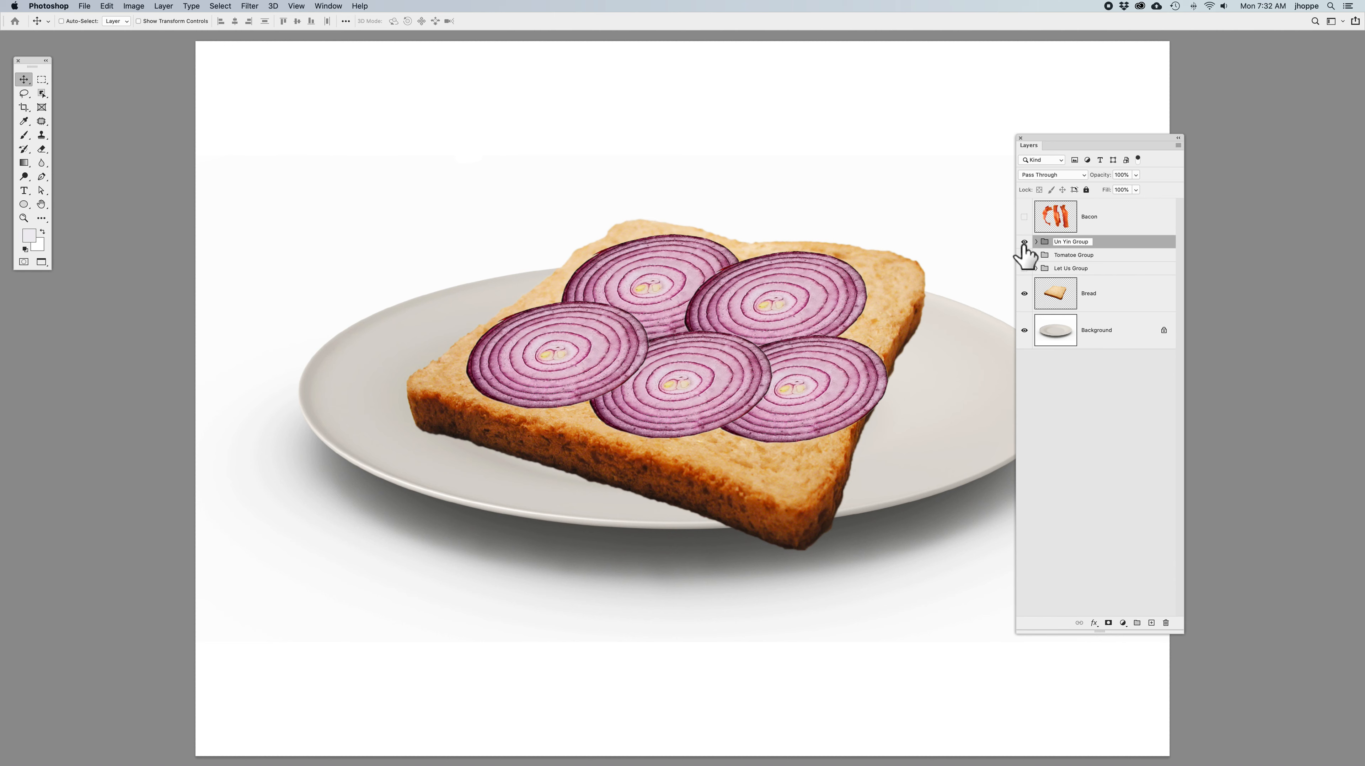
key("Return")
Hide the Un Yin Group and show the Bacon layer.
left_click(1024, 242)
left_click(1024, 217)
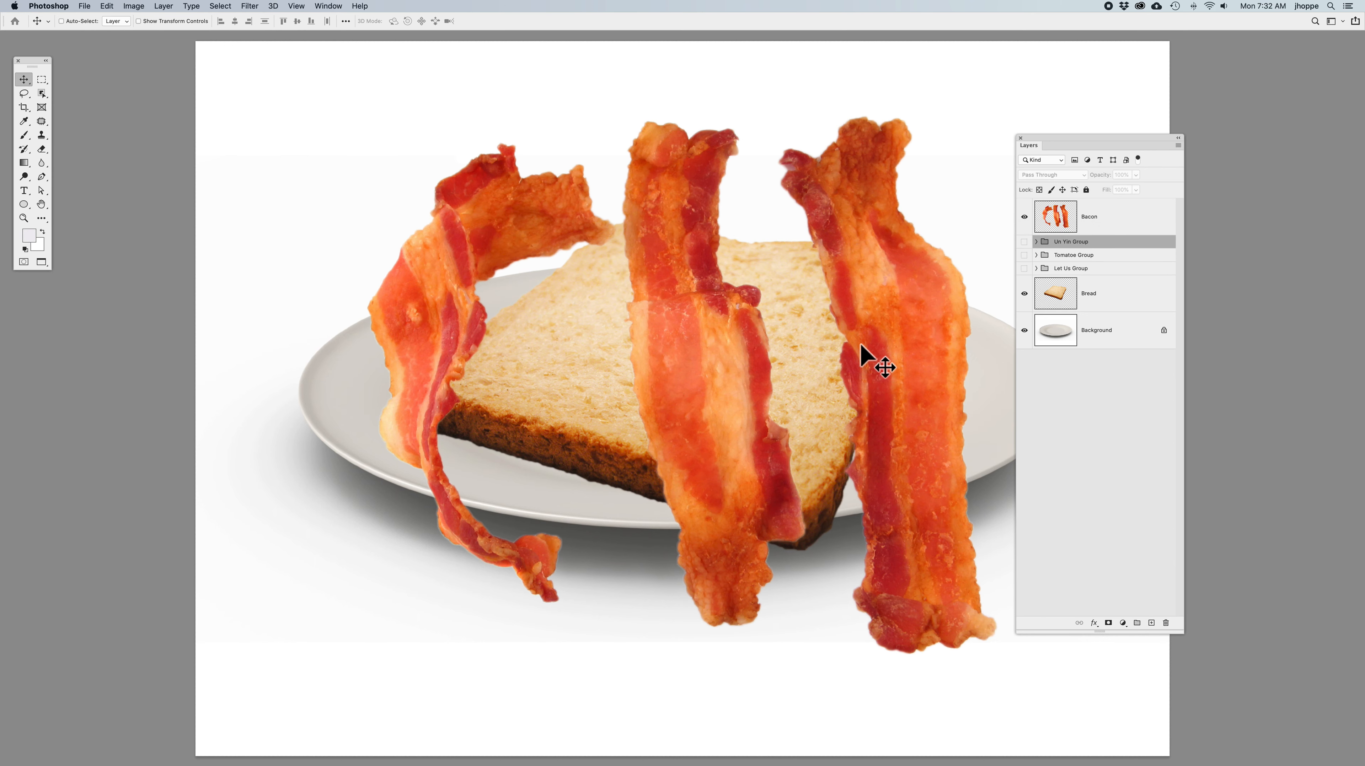
key("super+t")
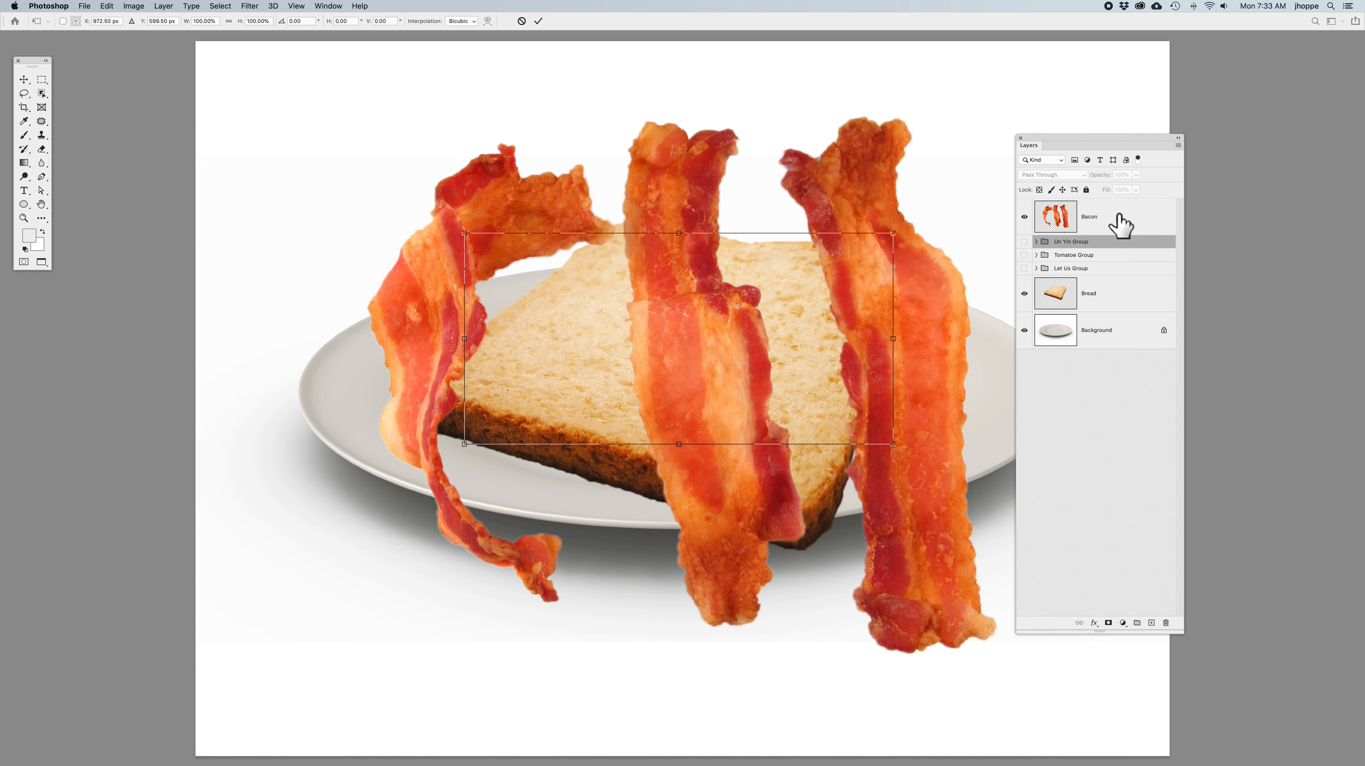
key("Return")
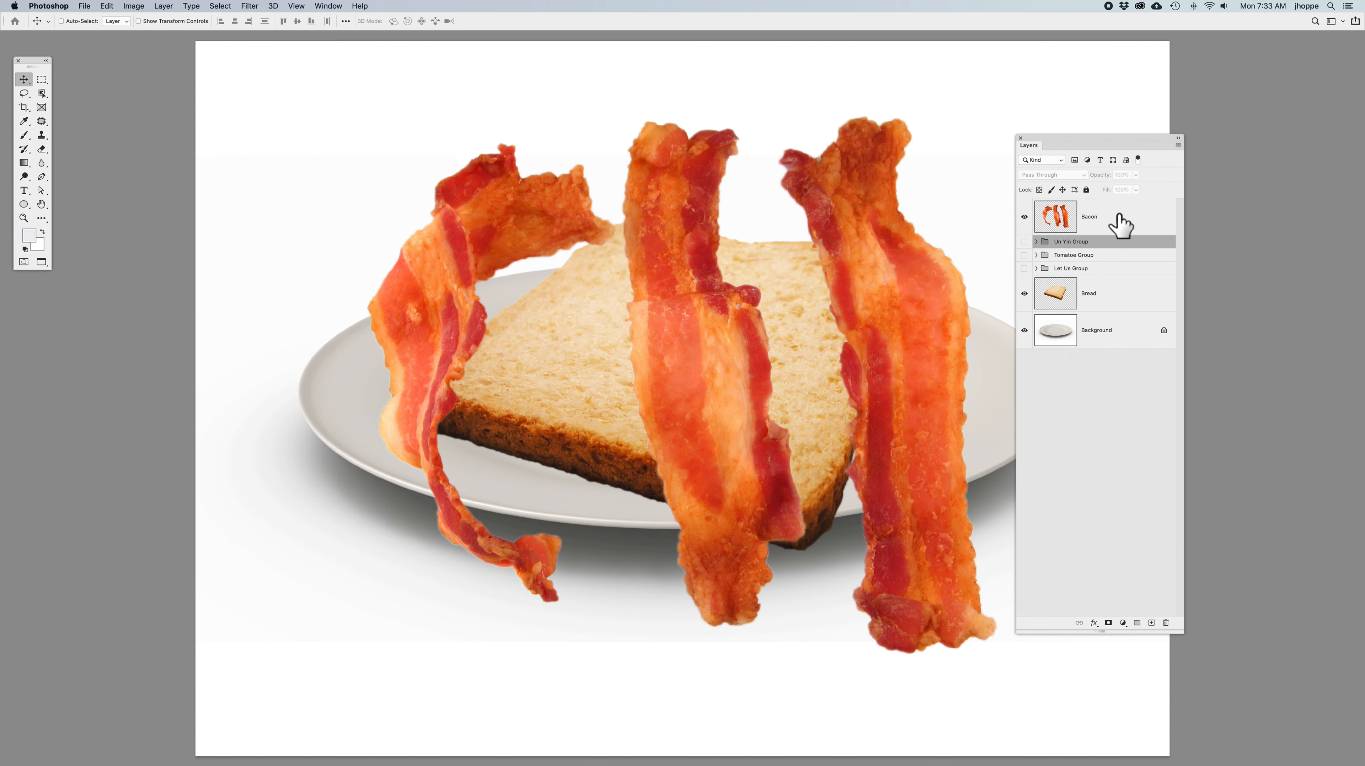
Scale the Bacon layer down proportionally around its center to about 65%.
left_click(1121, 224)
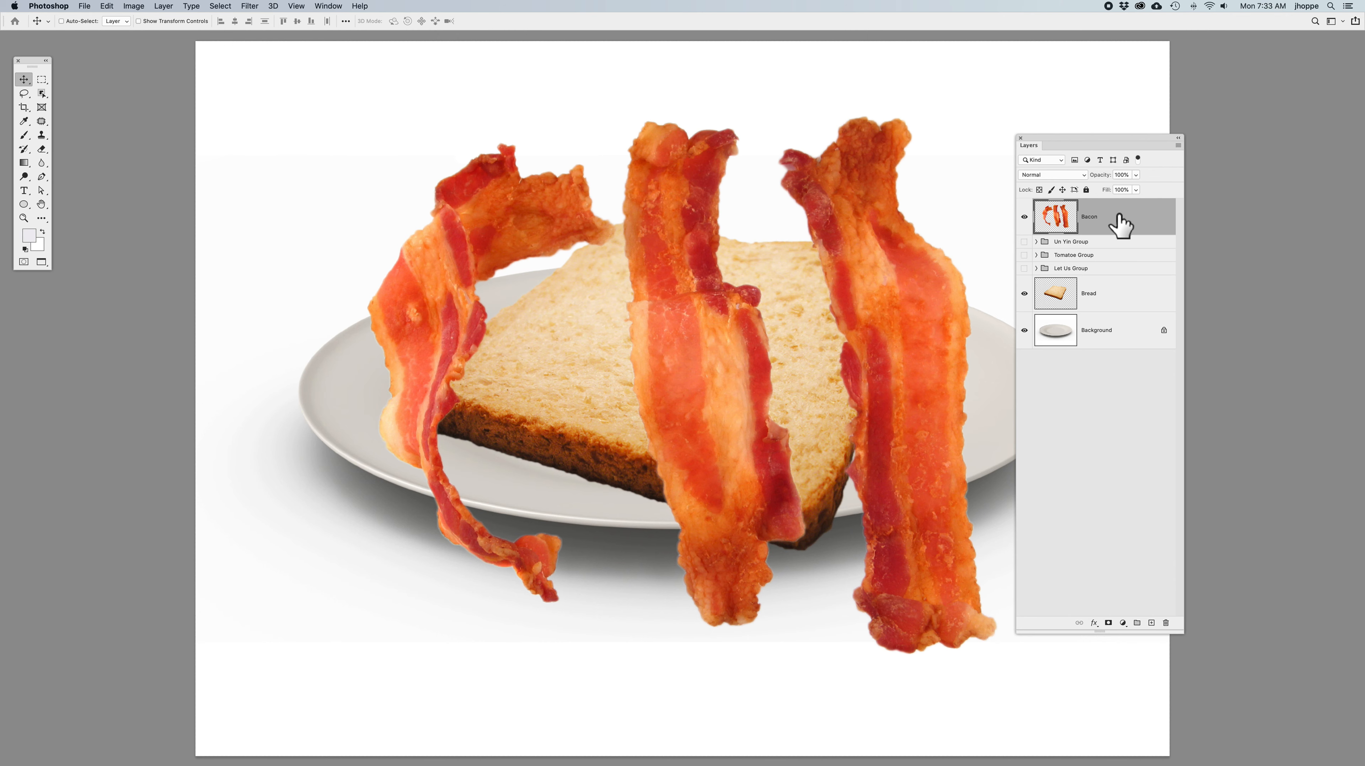
key("ctrl+t")
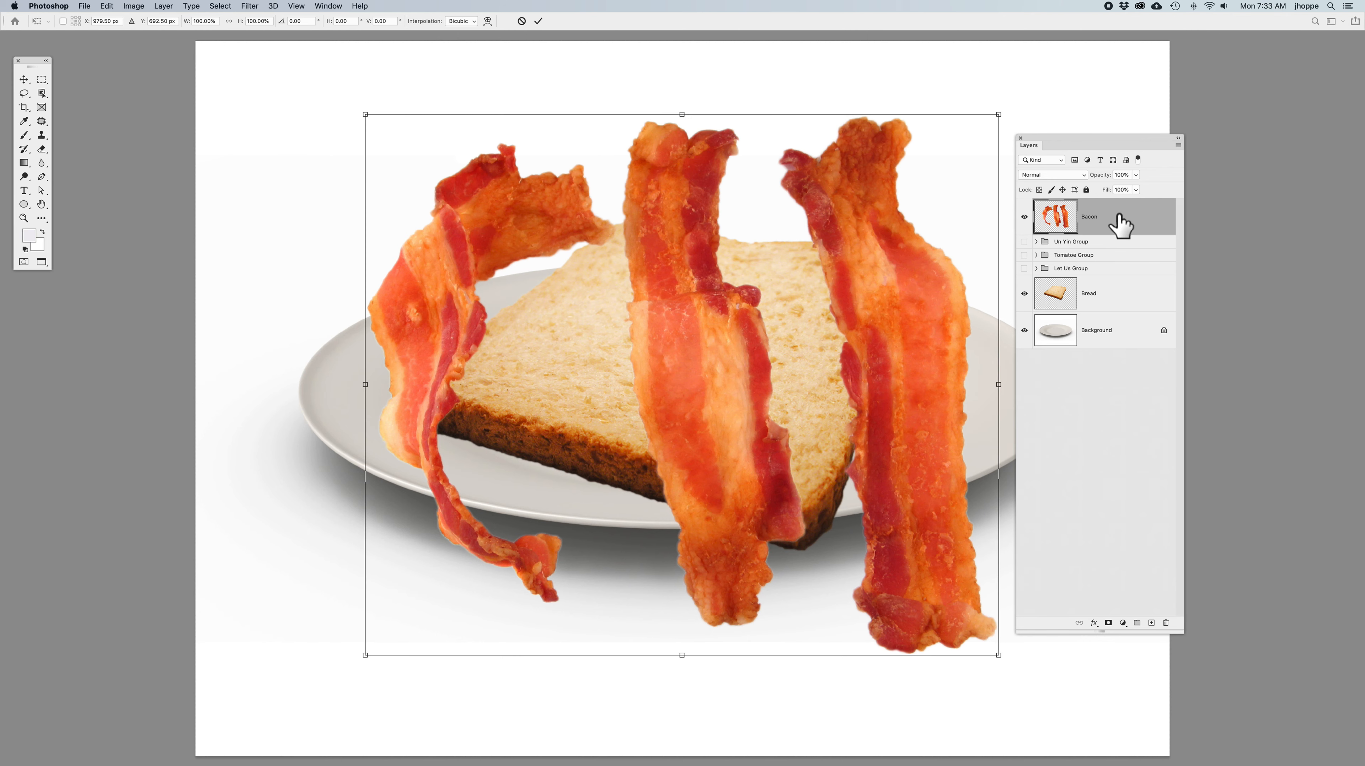
left_click_drag(998, 656, 885, 566)
Distort the bacon strips to match the bread's perspective, commit the transform, and show the onion, tomato and lettuce groups again.
right_click(734, 424)
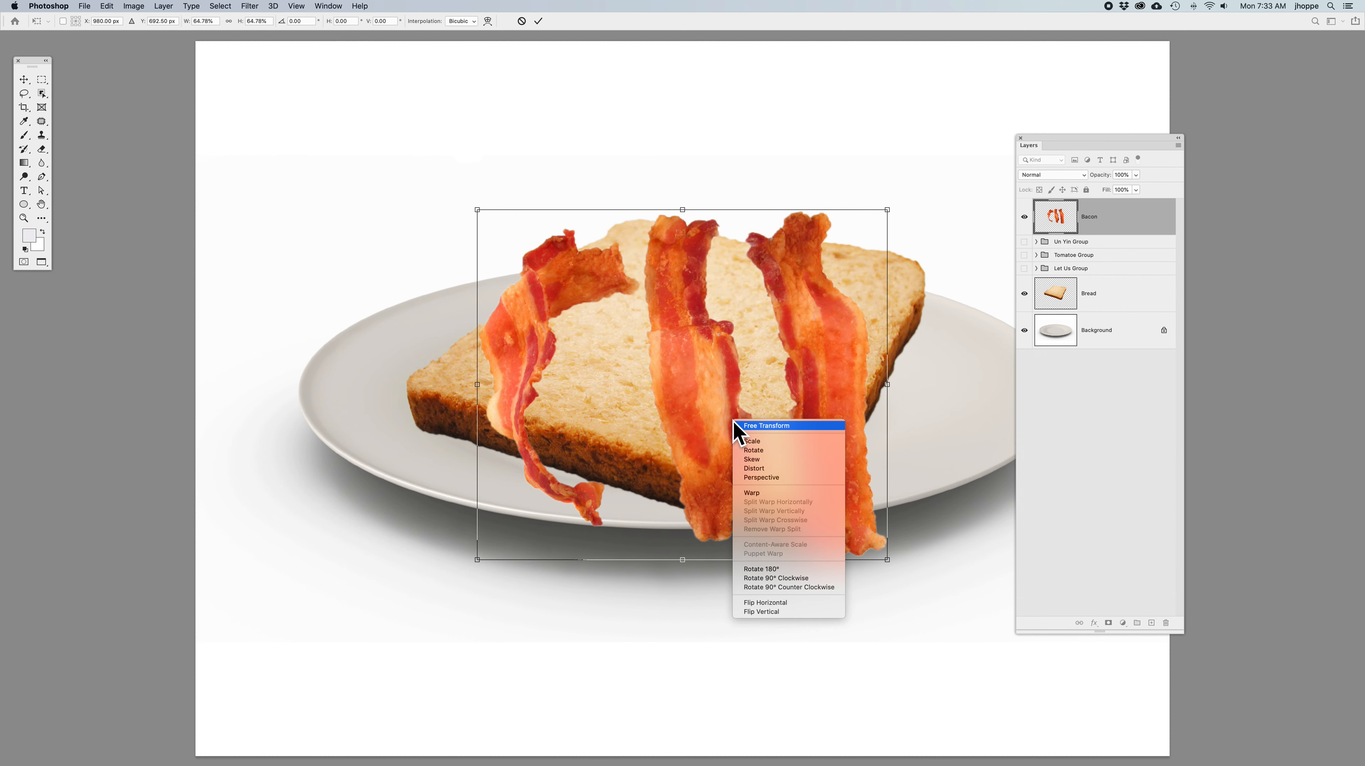
left_click(747, 467)
right_click(740, 445)
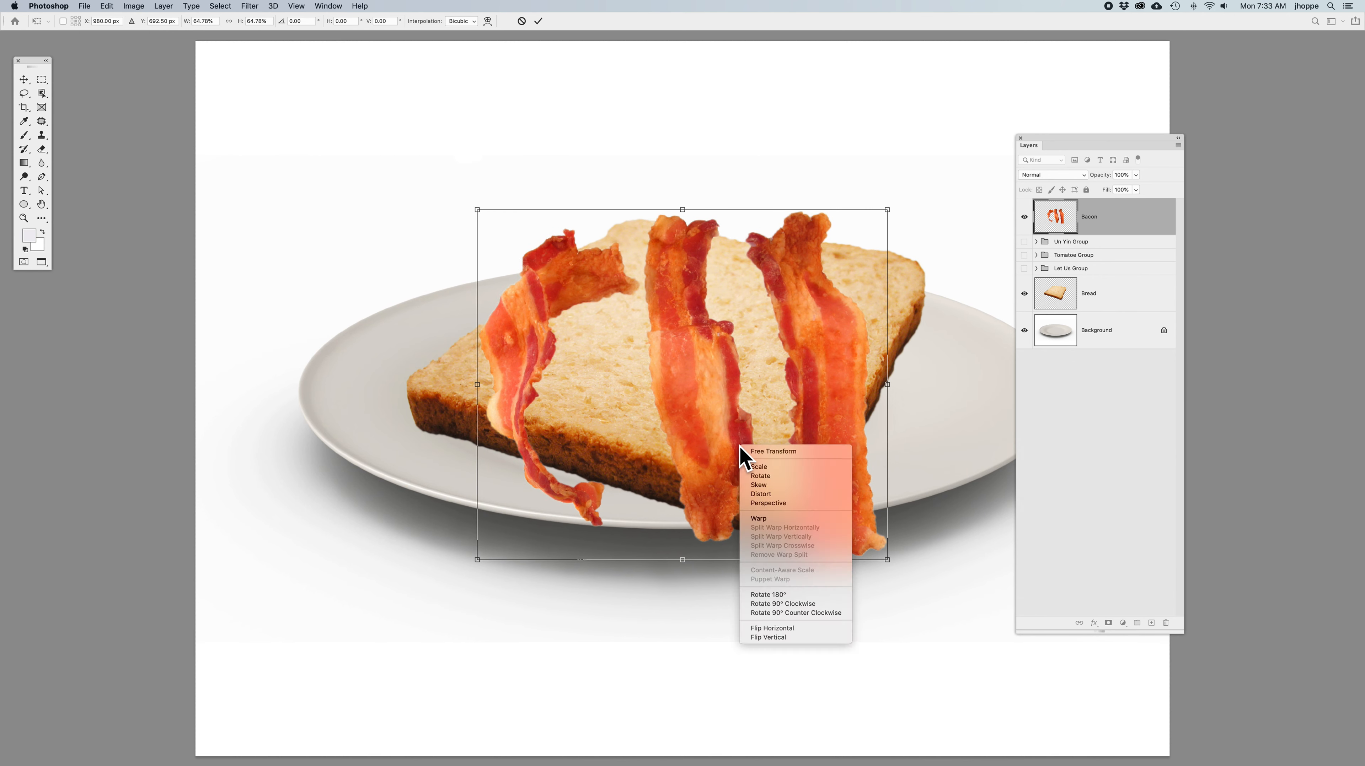
left_click(762, 485)
left_click_drag(476, 561, 418, 486)
left_click_drag(478, 209, 582, 201)
left_click_drag(417, 491, 346, 422)
left_click_drag(887, 560, 847, 574)
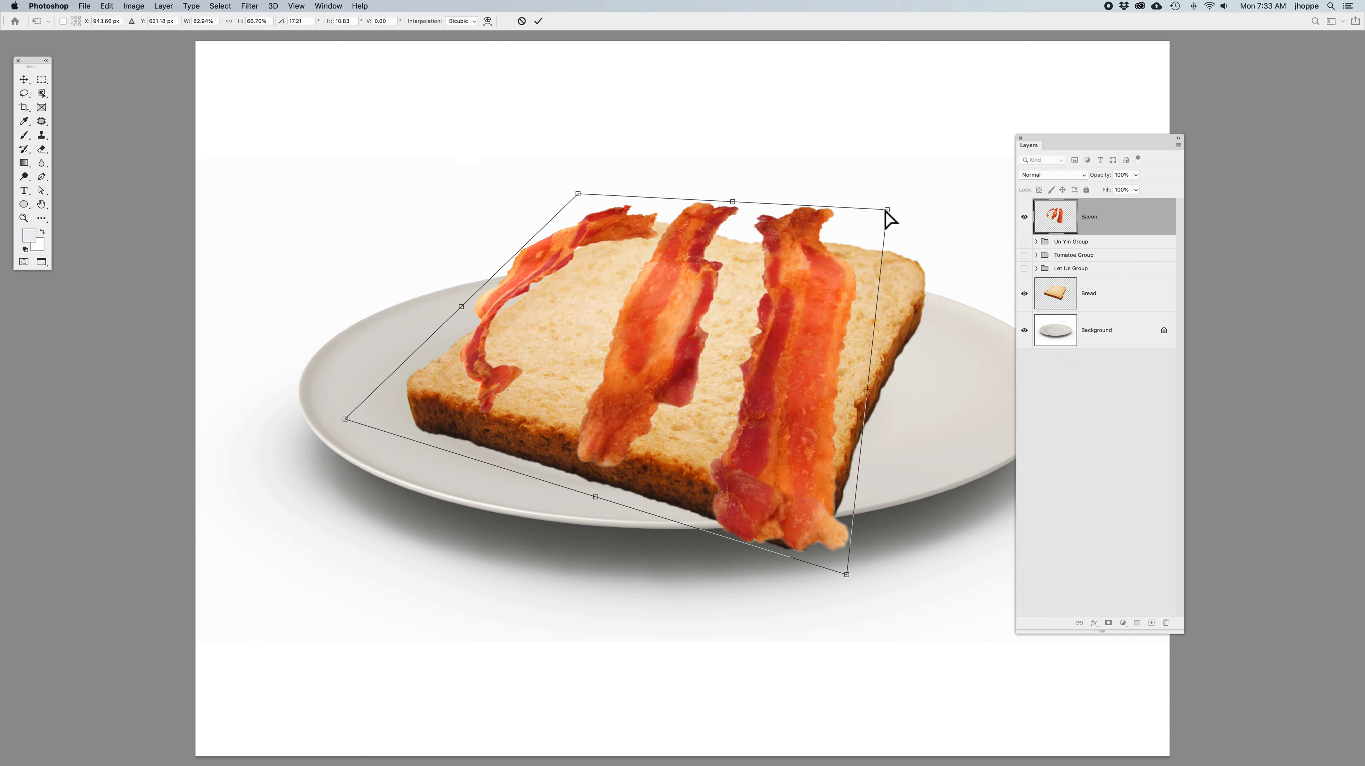
left_click_drag(886, 211, 942, 234)
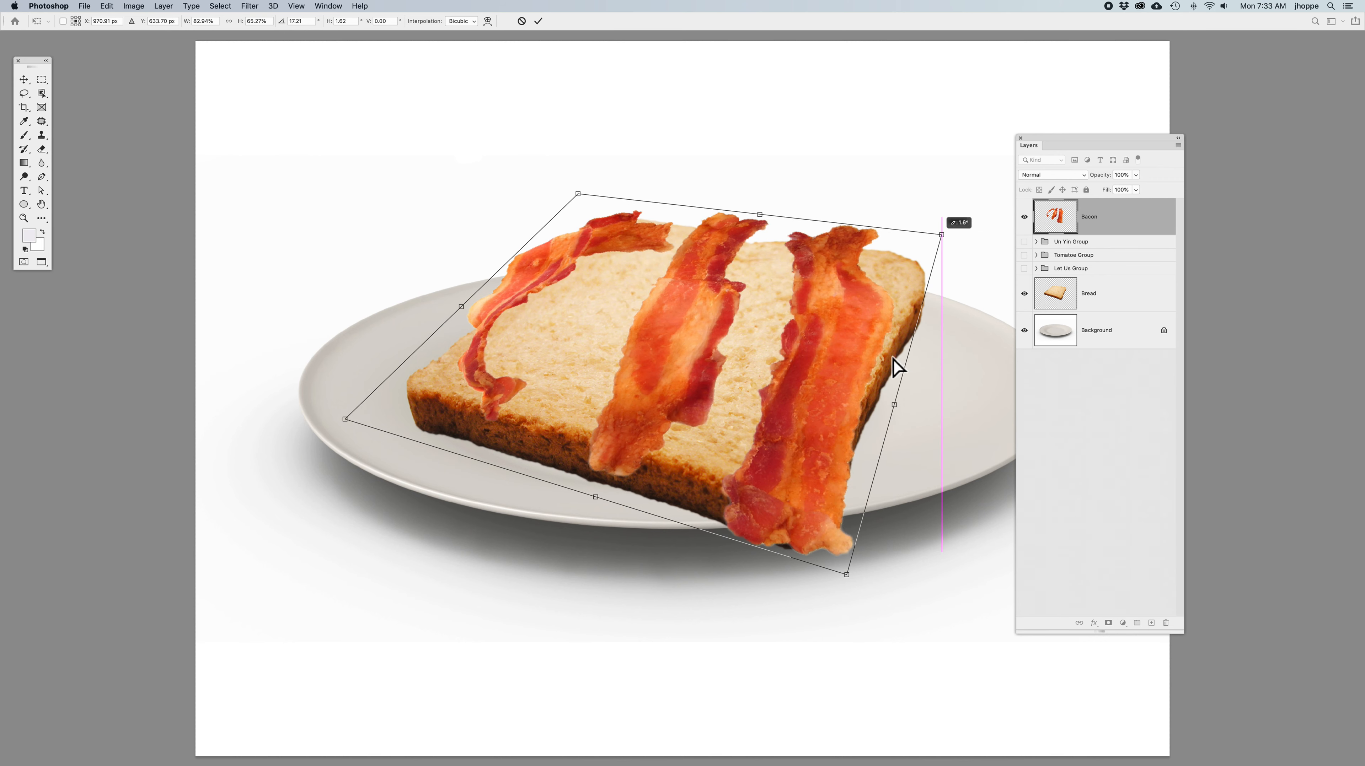
left_click_drag(847, 576, 804, 559)
key("Return")
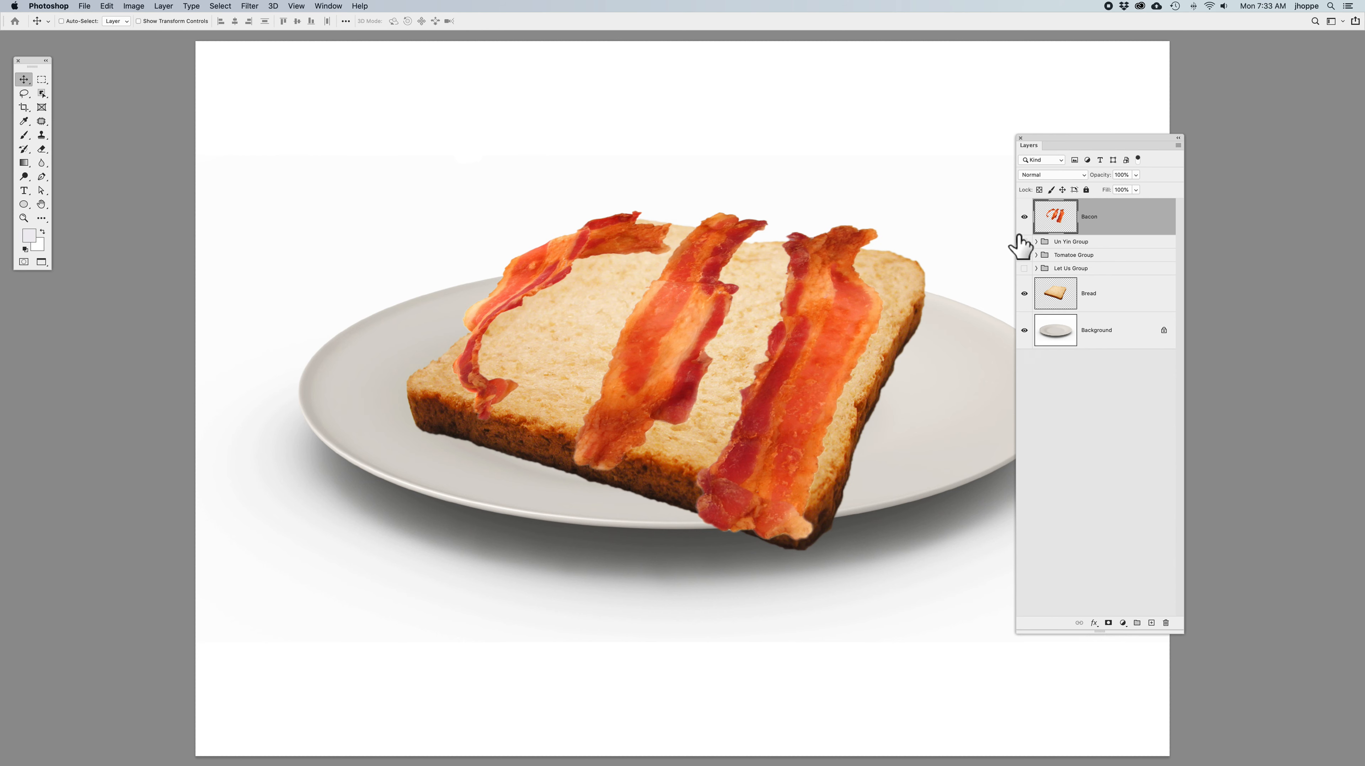
left_click_drag(1024, 242, 1024, 269)
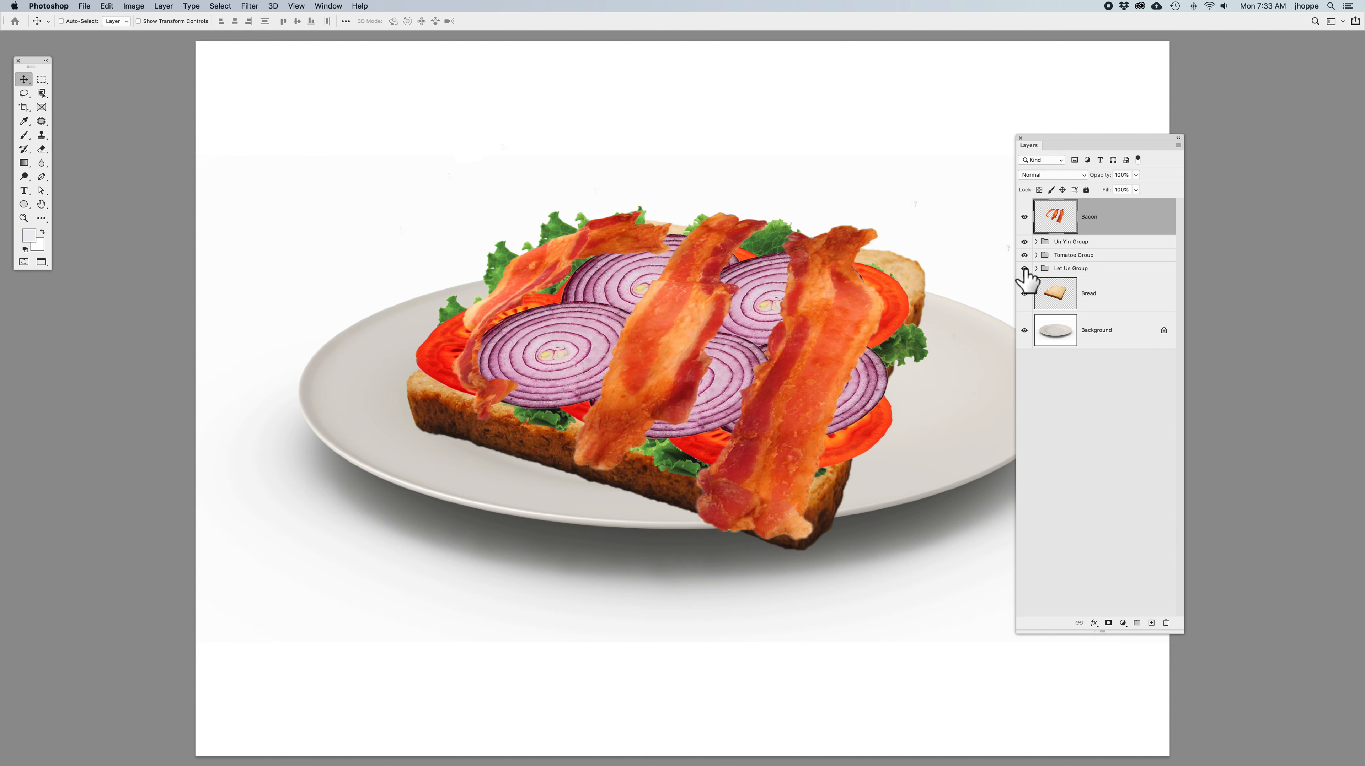
Duplicate the Bread layer, place the copy above the Bacon layer, and raise its slice over the fillings as the sandwich's top.
left_click(1121, 295)
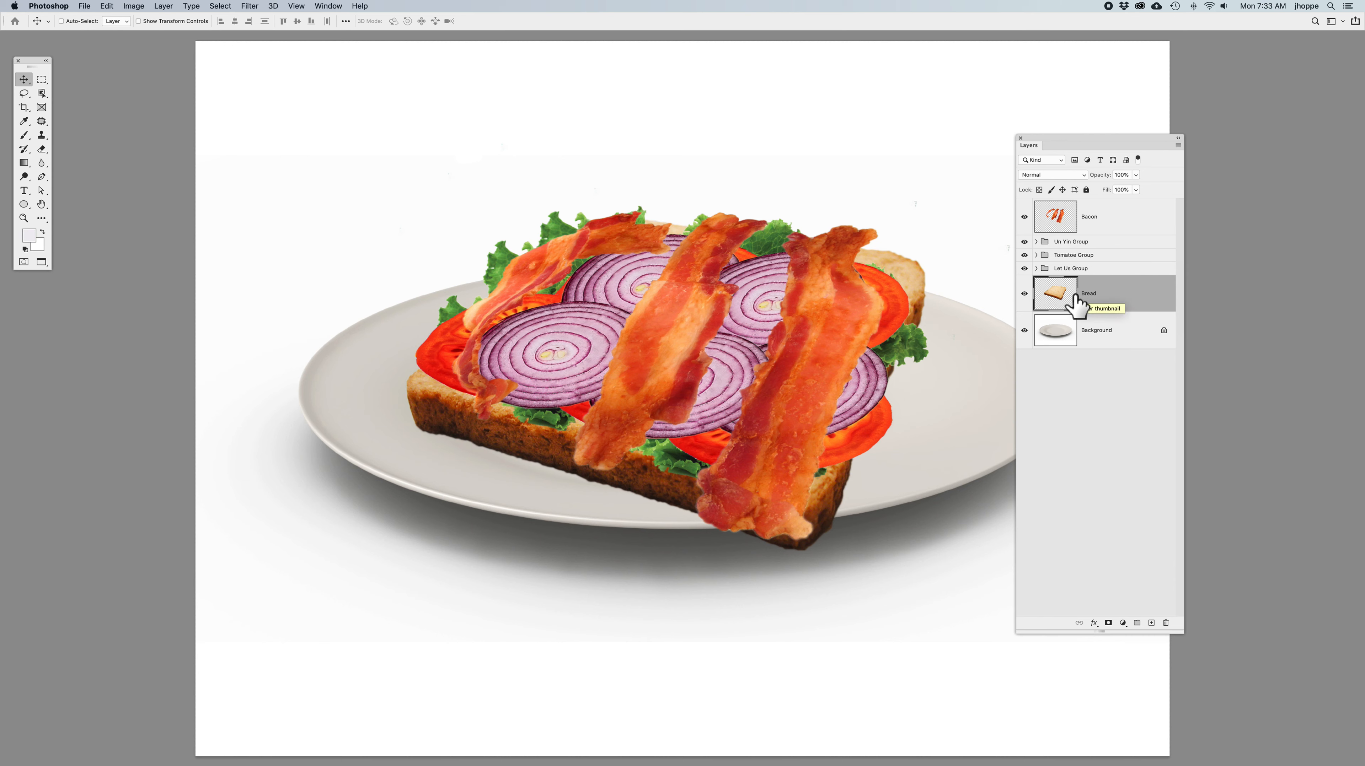
key("super+j")
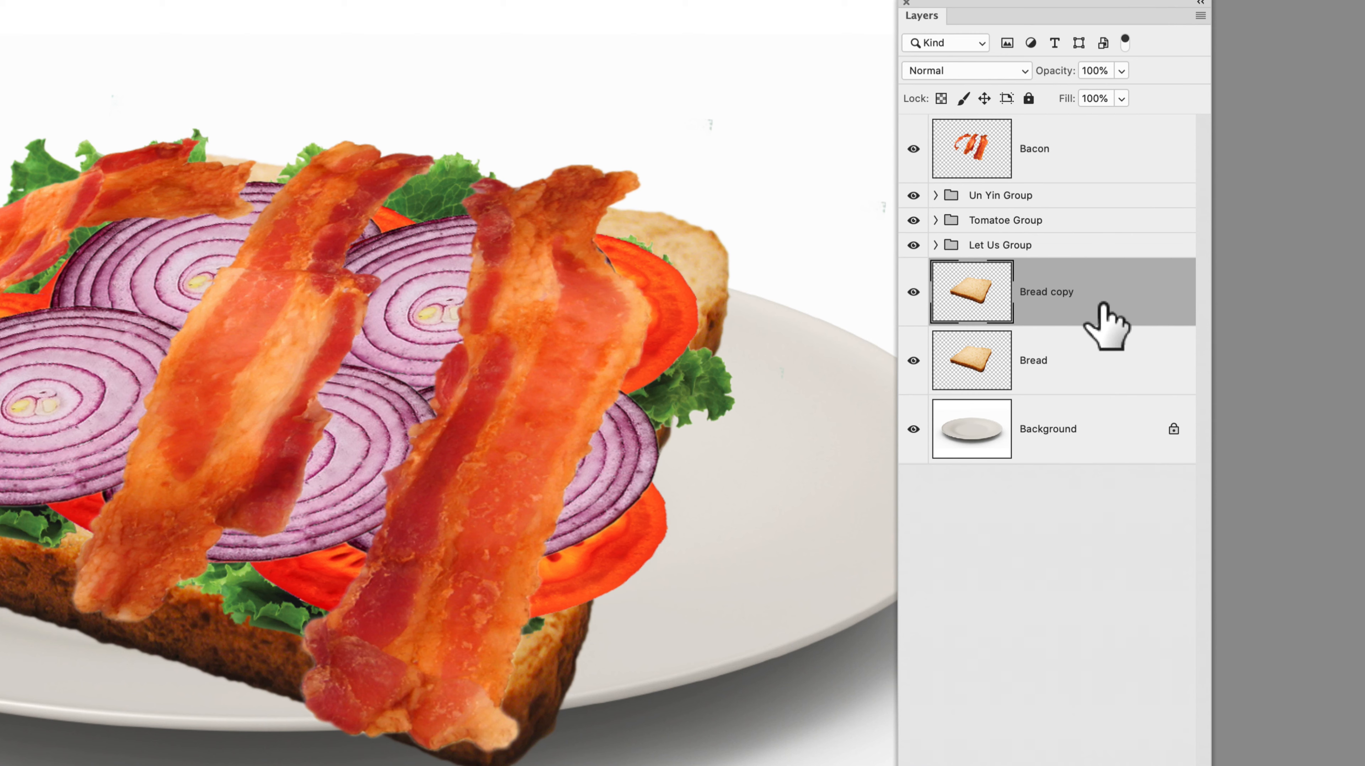
left_click_drag(1098, 298, 1095, 243)
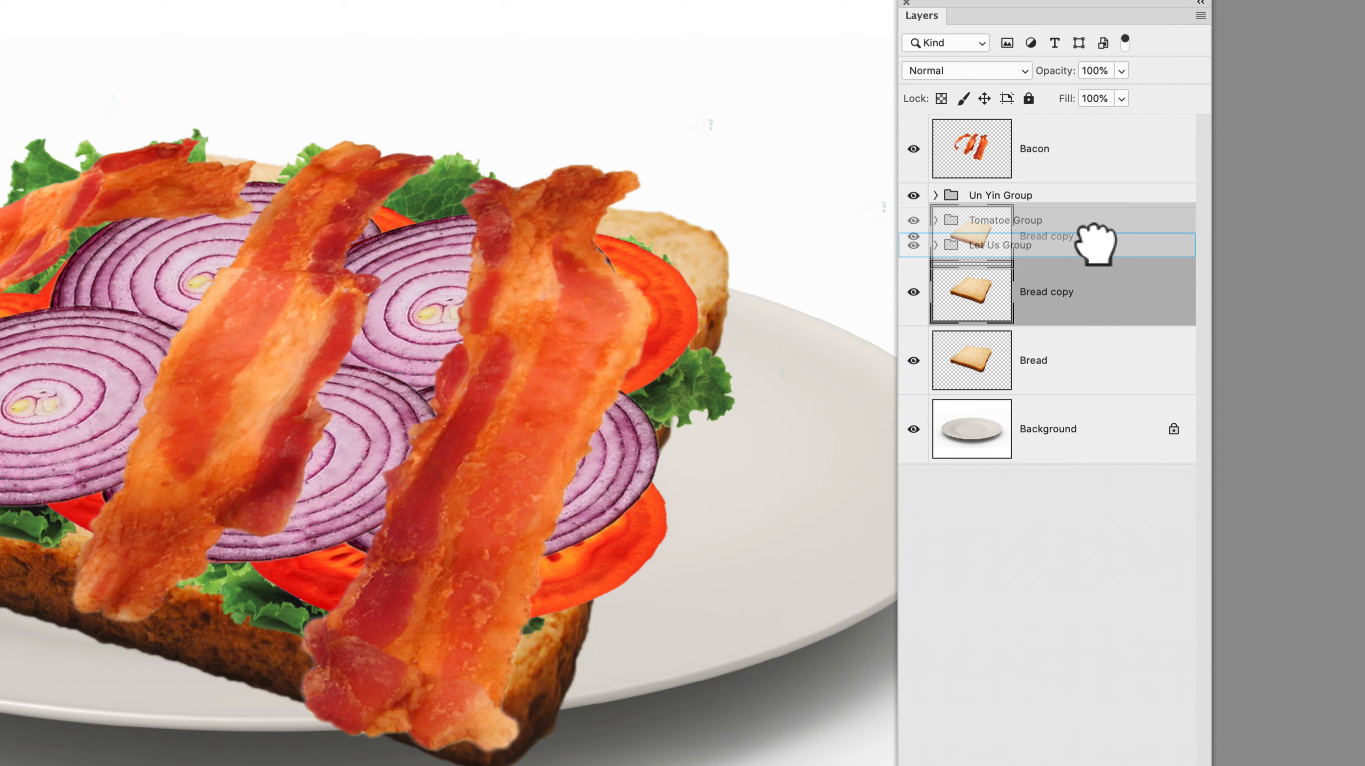
left_click_drag(1095, 244, 1095, 234)
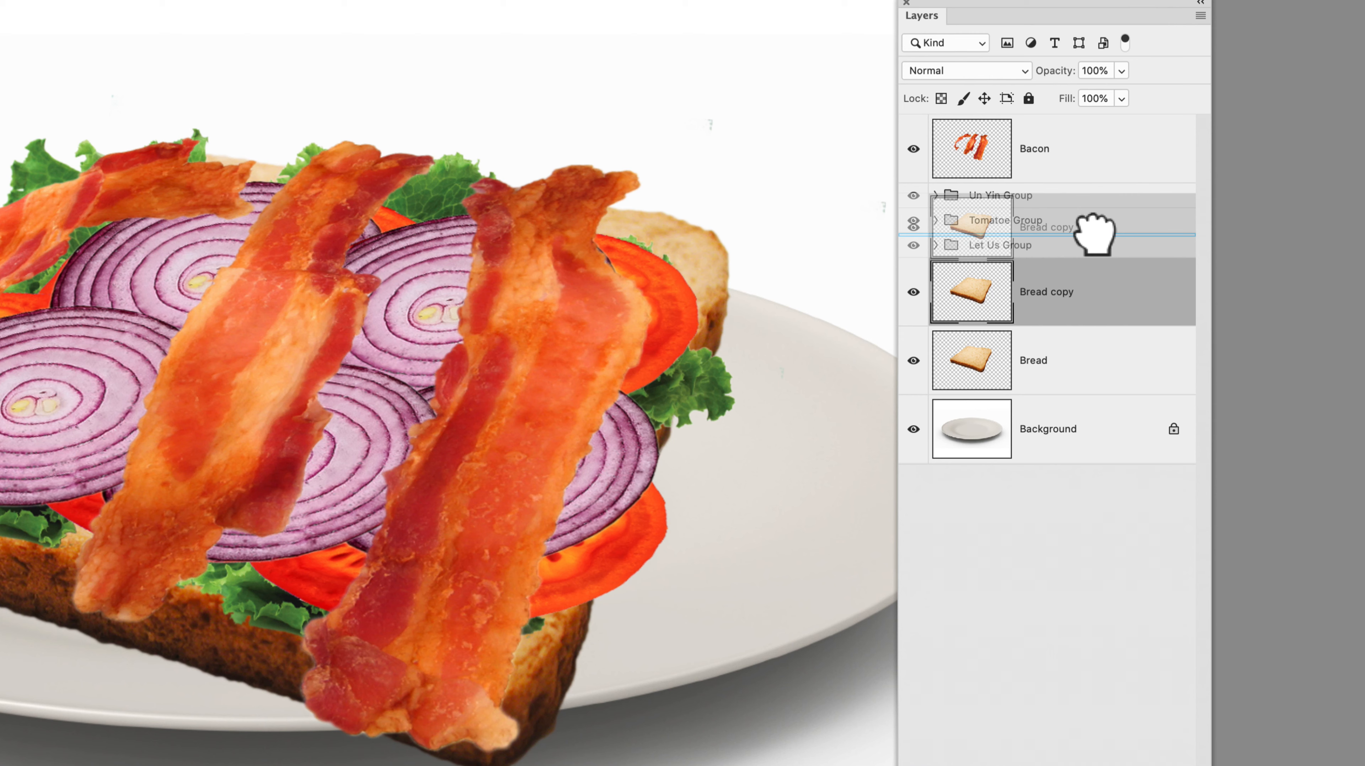
left_click_drag(1095, 234, 1099, 126)
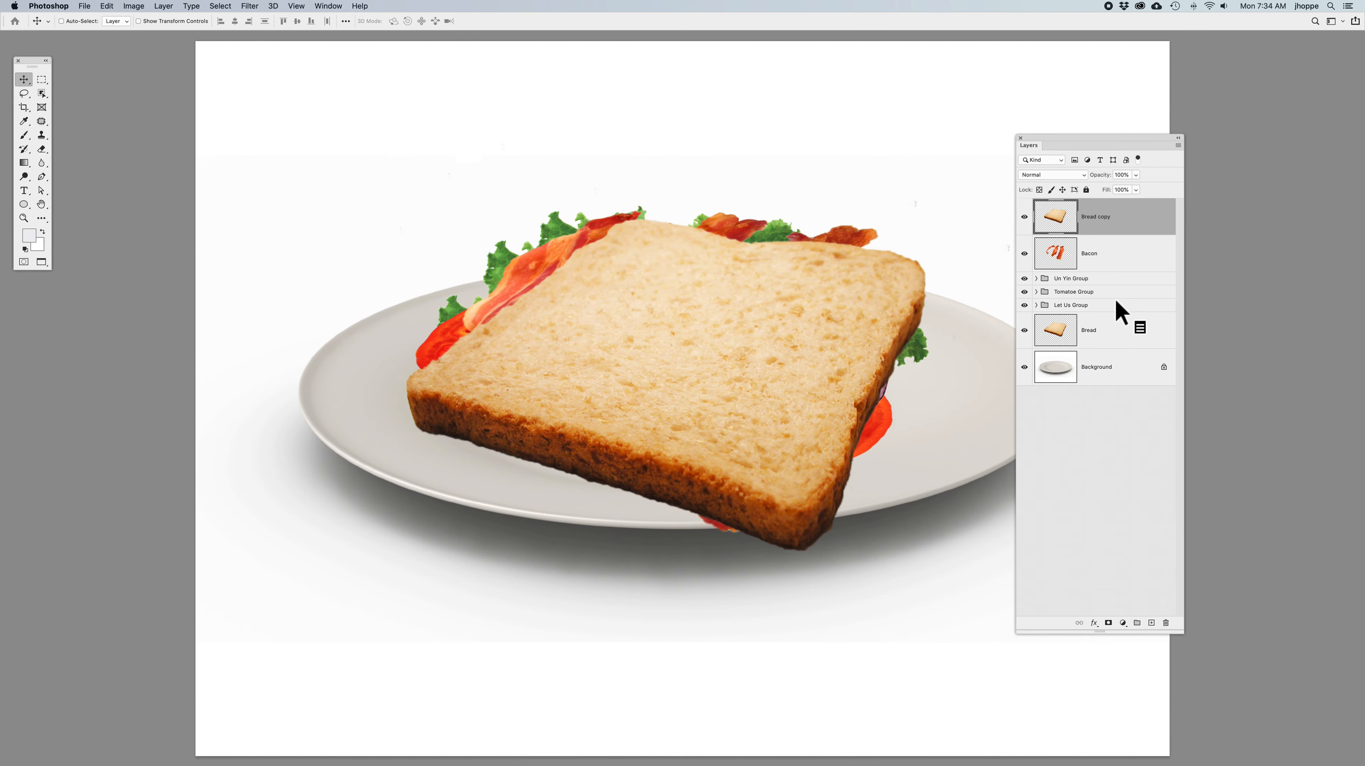
left_click_drag(300, 386, 291, 320)
left_click_drag(686, 299, 686, 274)
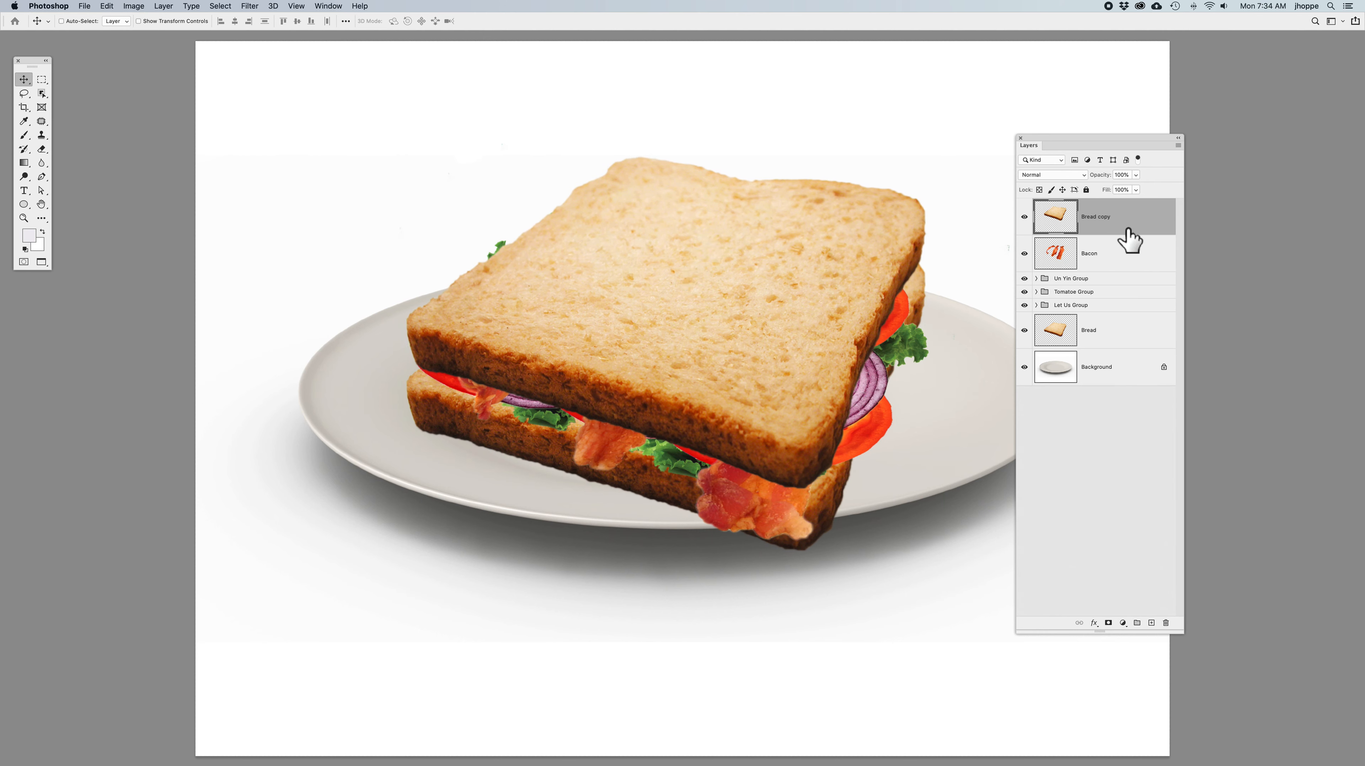
left_click(175, 7)
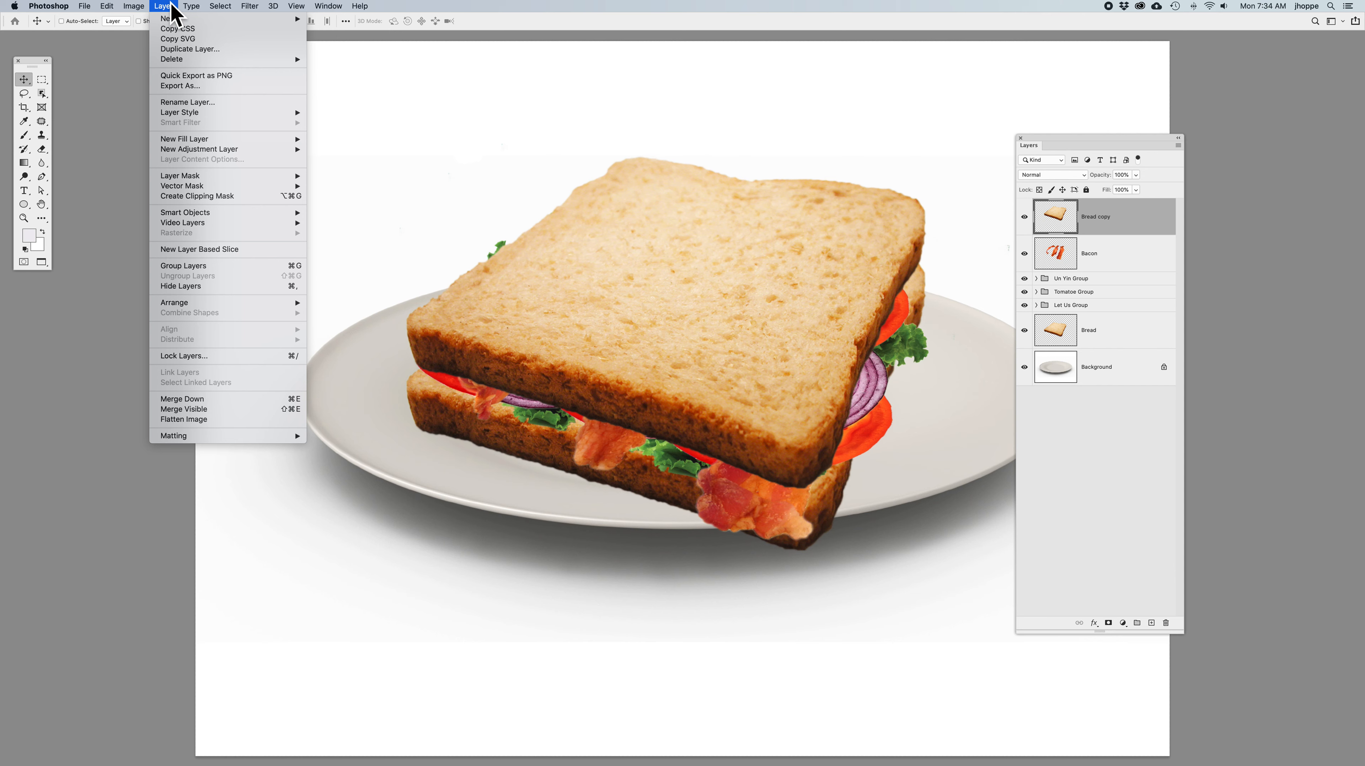
mouse_move(182, 305)
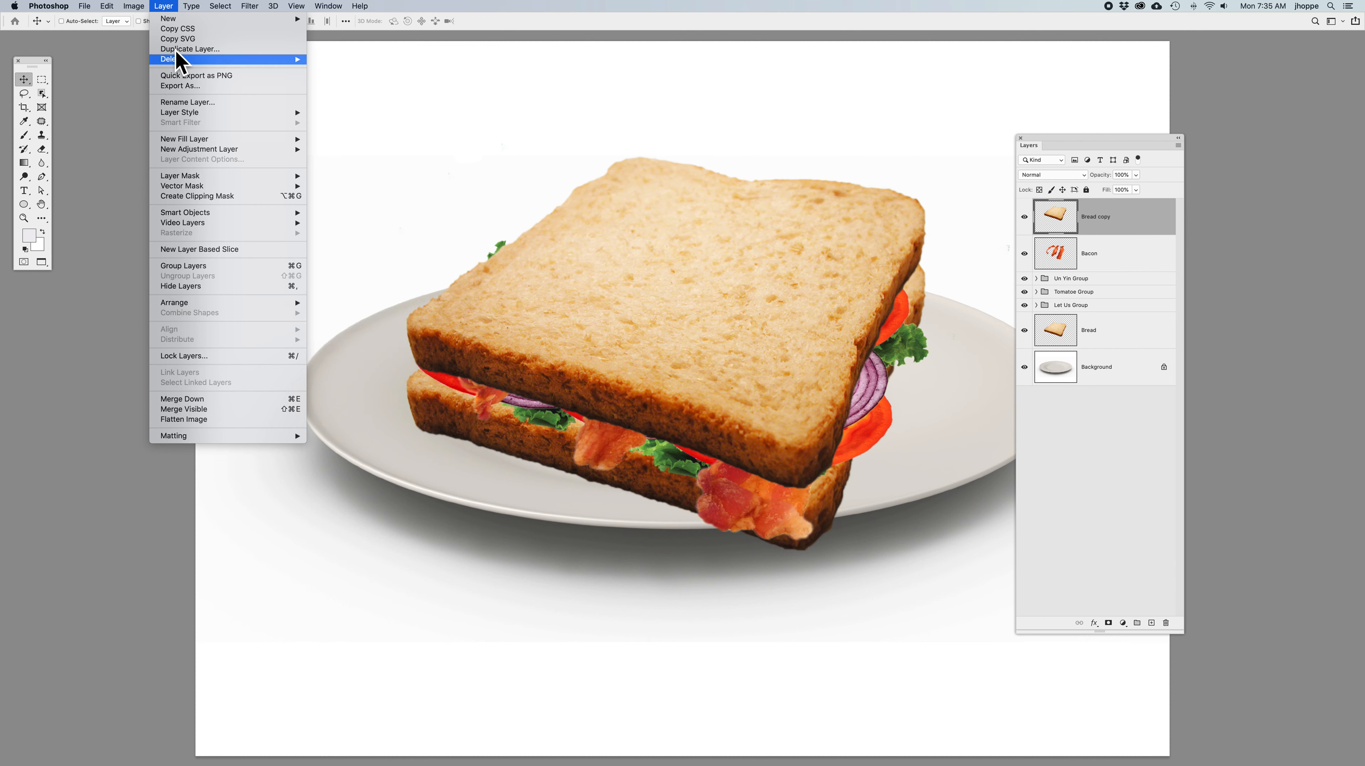
left_click(165, 7)
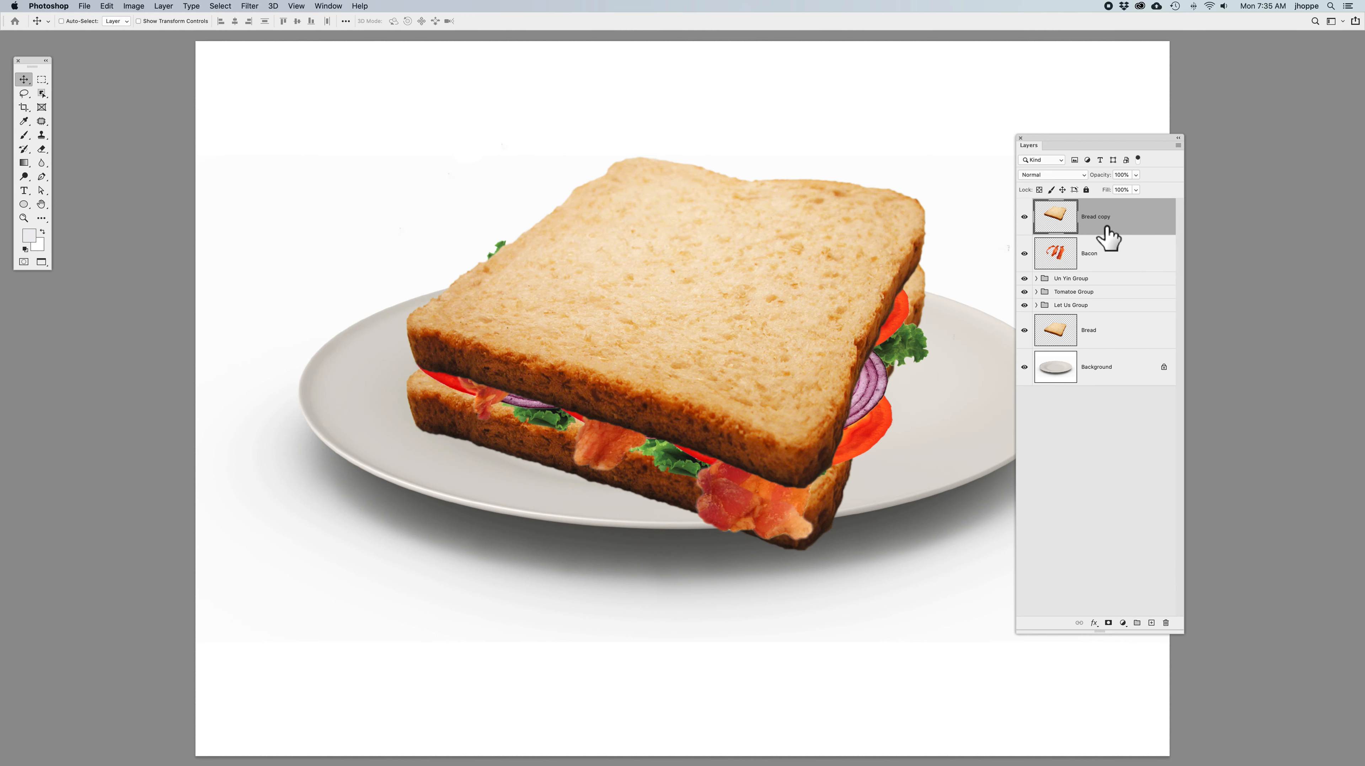
Send the Bread copy layer backward through the stack until it sits directly below the Let Us Group.
left_click_drag(1105, 234, 1106, 286)
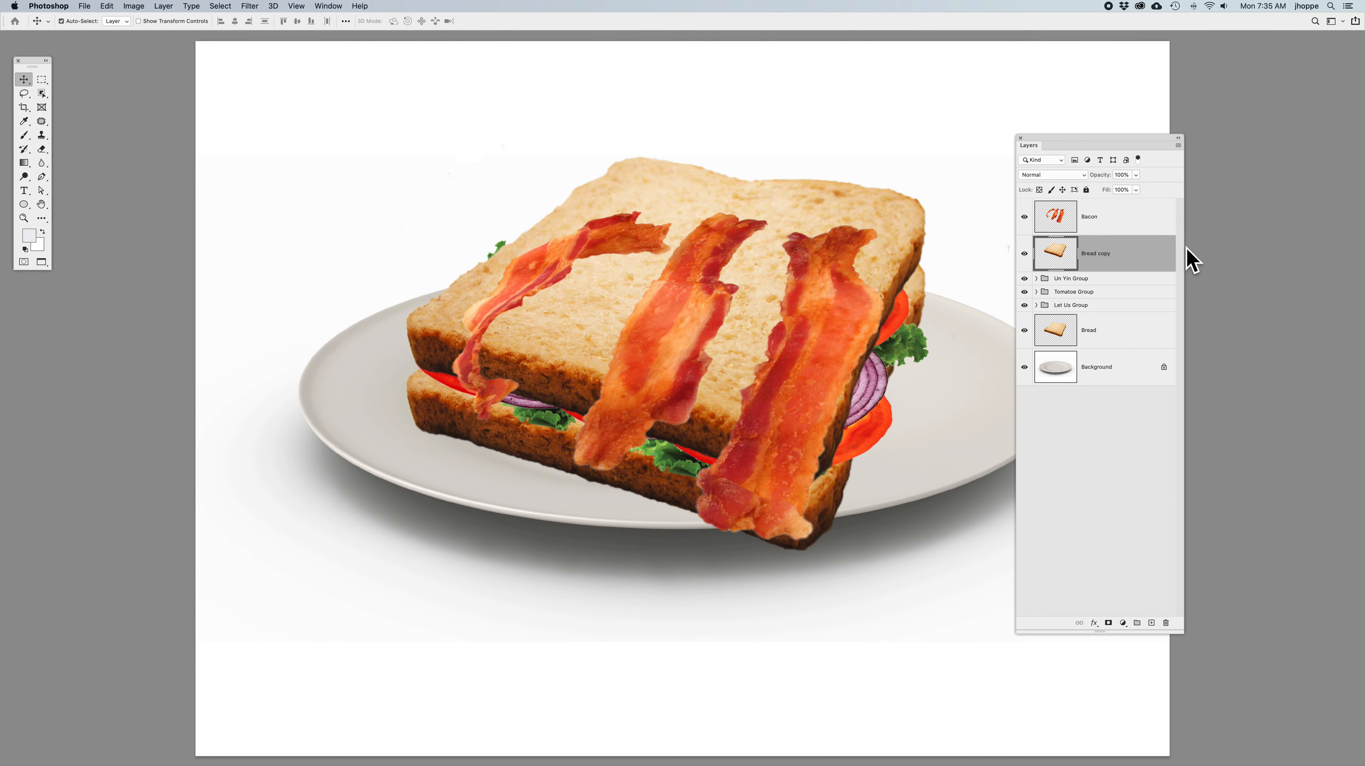
key("super+bracketleft")
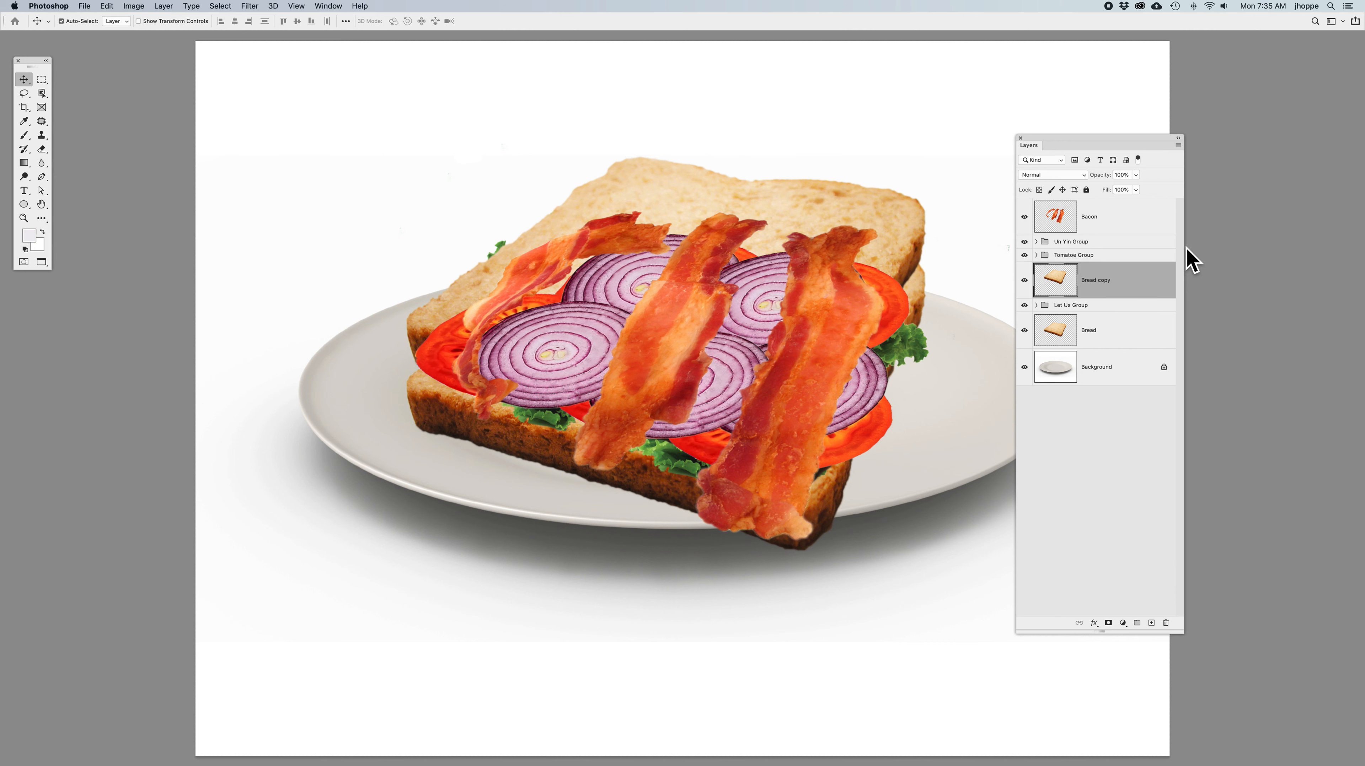
key("super+bracketleft")
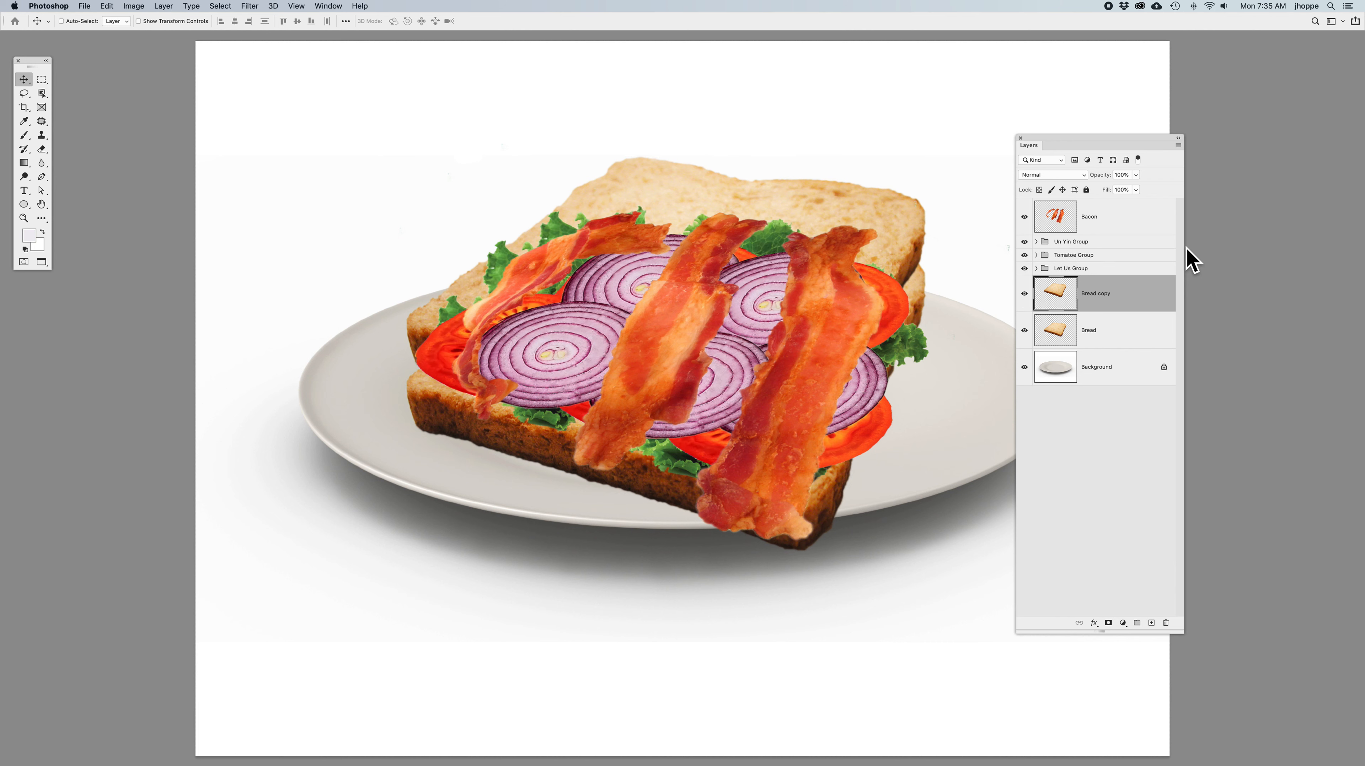
Bring the Bread copy layer forward through the stack until it sits above the Bacon layer.
key("super+bracketright")
key("super+bracketright")
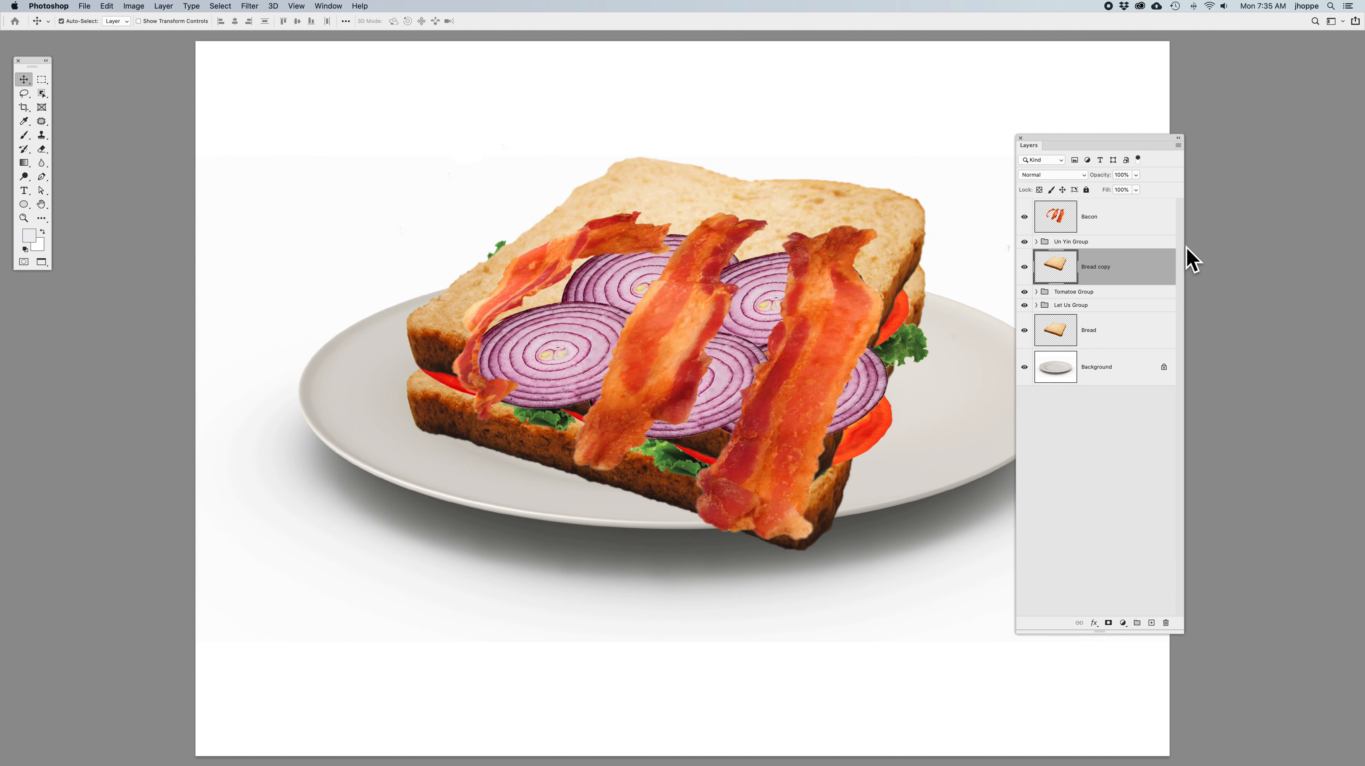
key("super+bracketright")
key("super+bracketright")
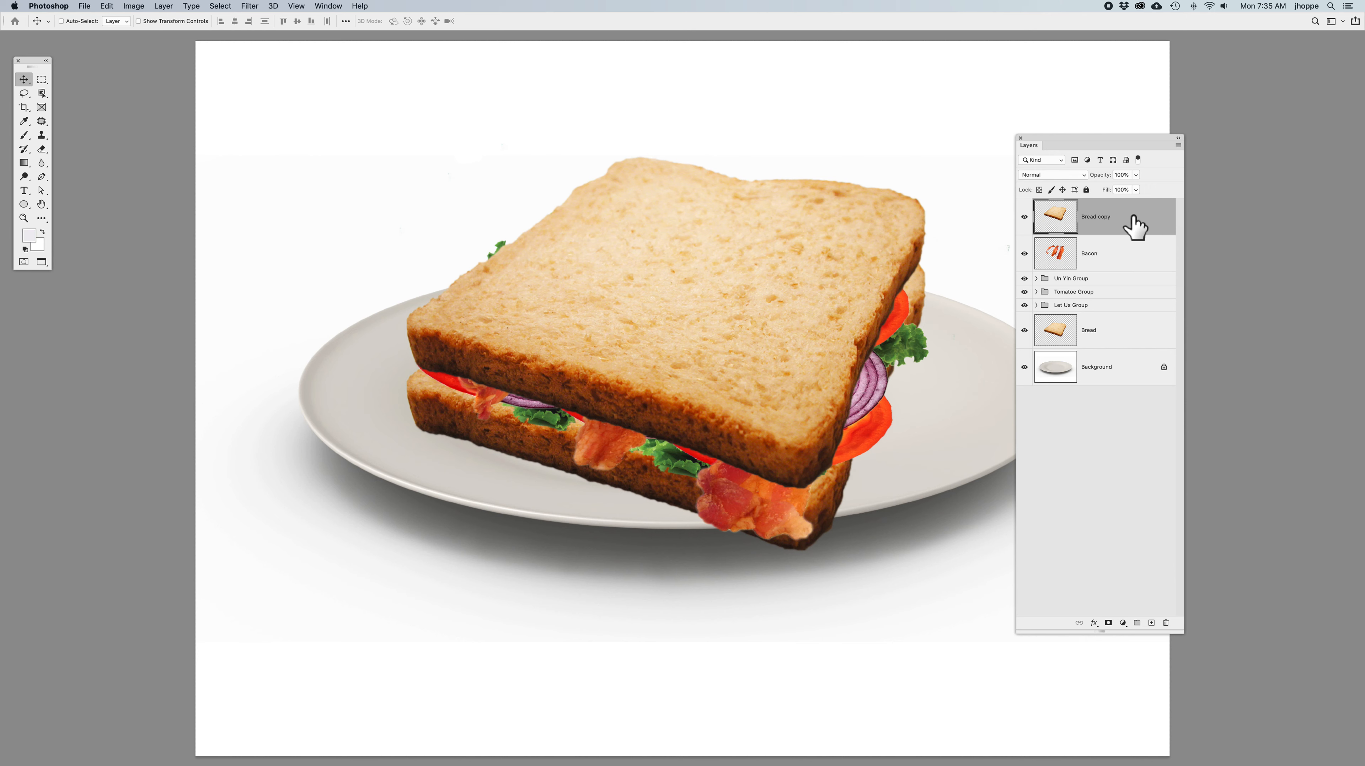
Send the Bread copy layer straight to the back, just above the Background, and return it to the front, twice.
key("super+shift+bracketleft")
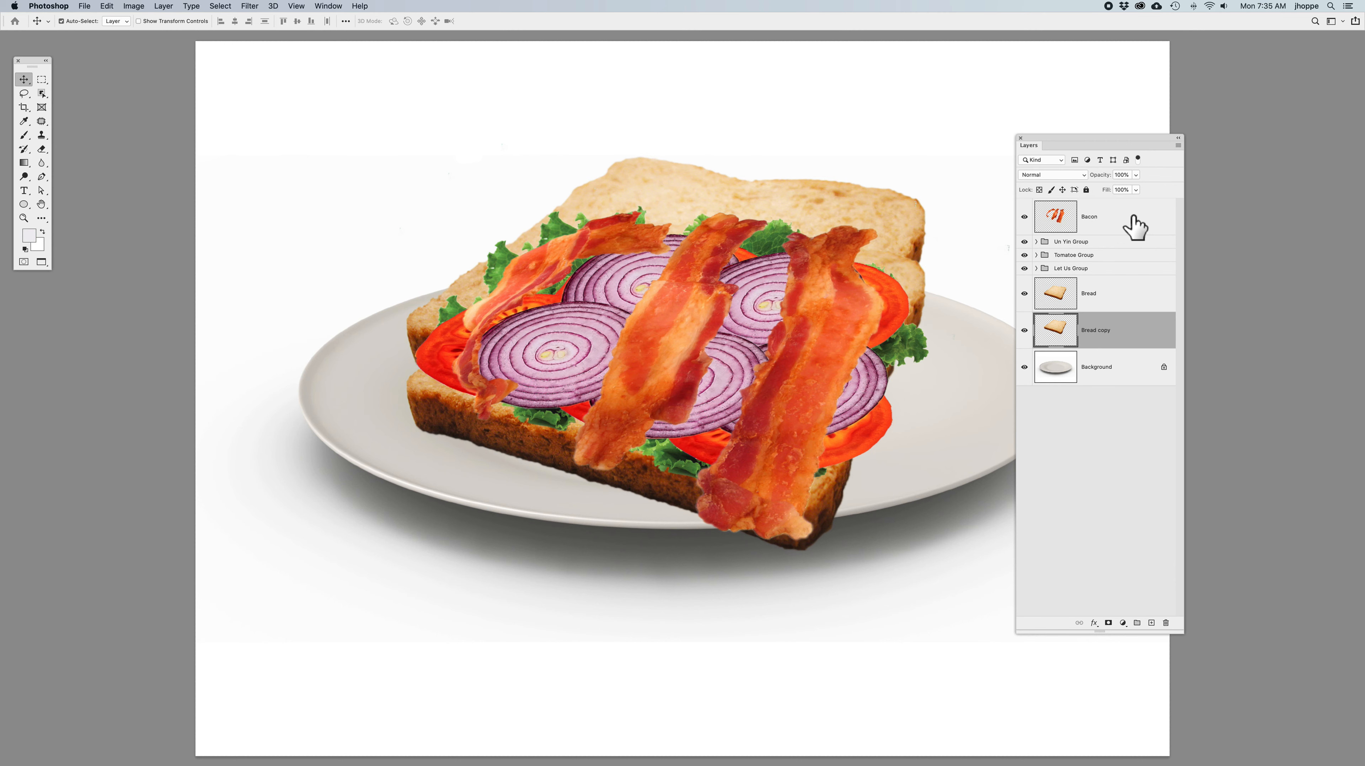
key("super+shift+bracketright")
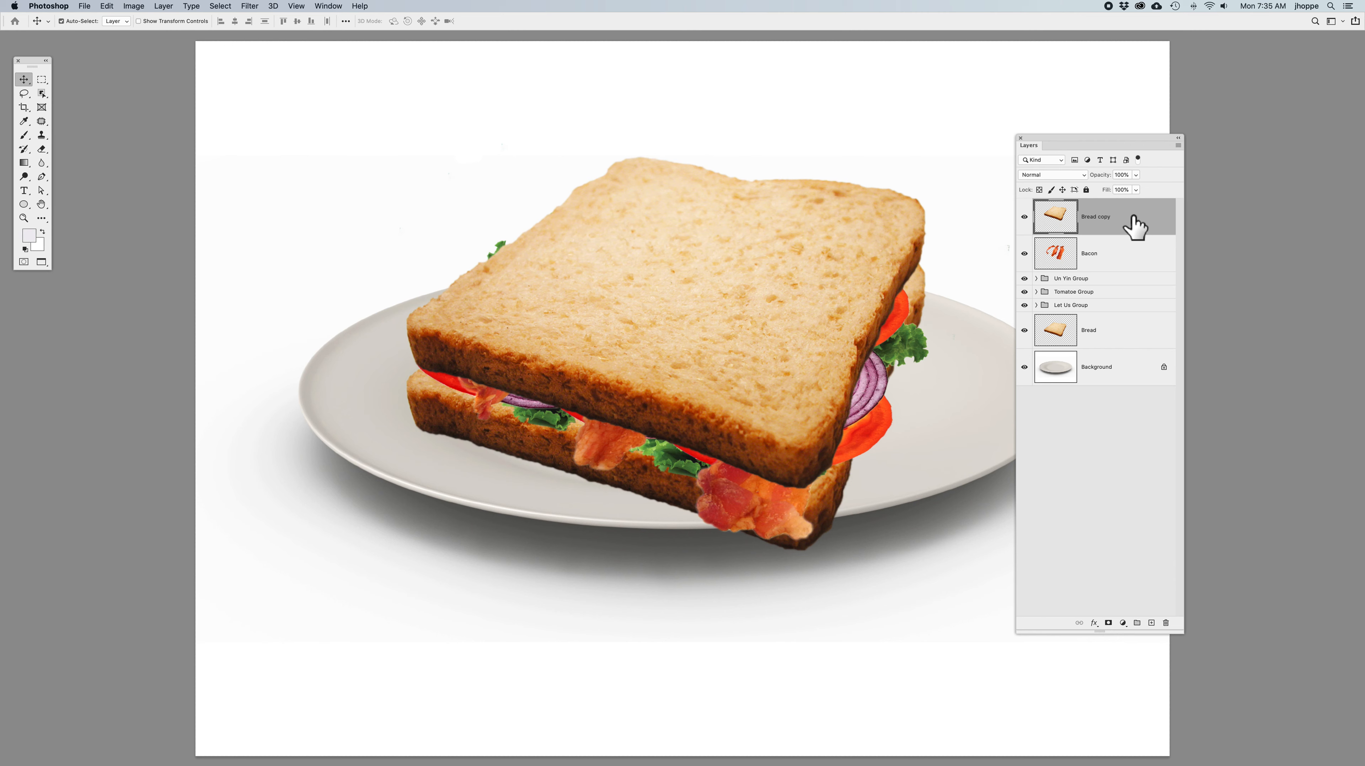
key("super+shift+bracketleft")
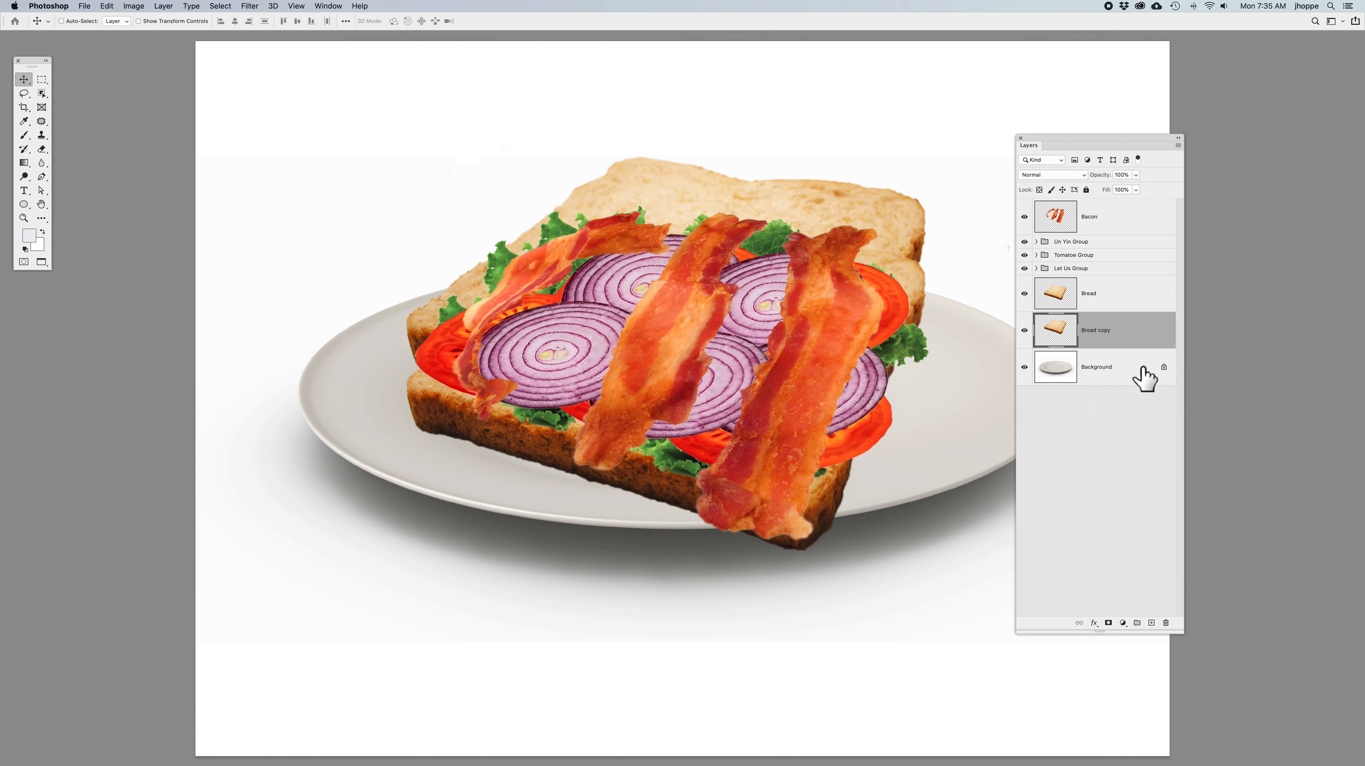
key("super+shift+bracketright")
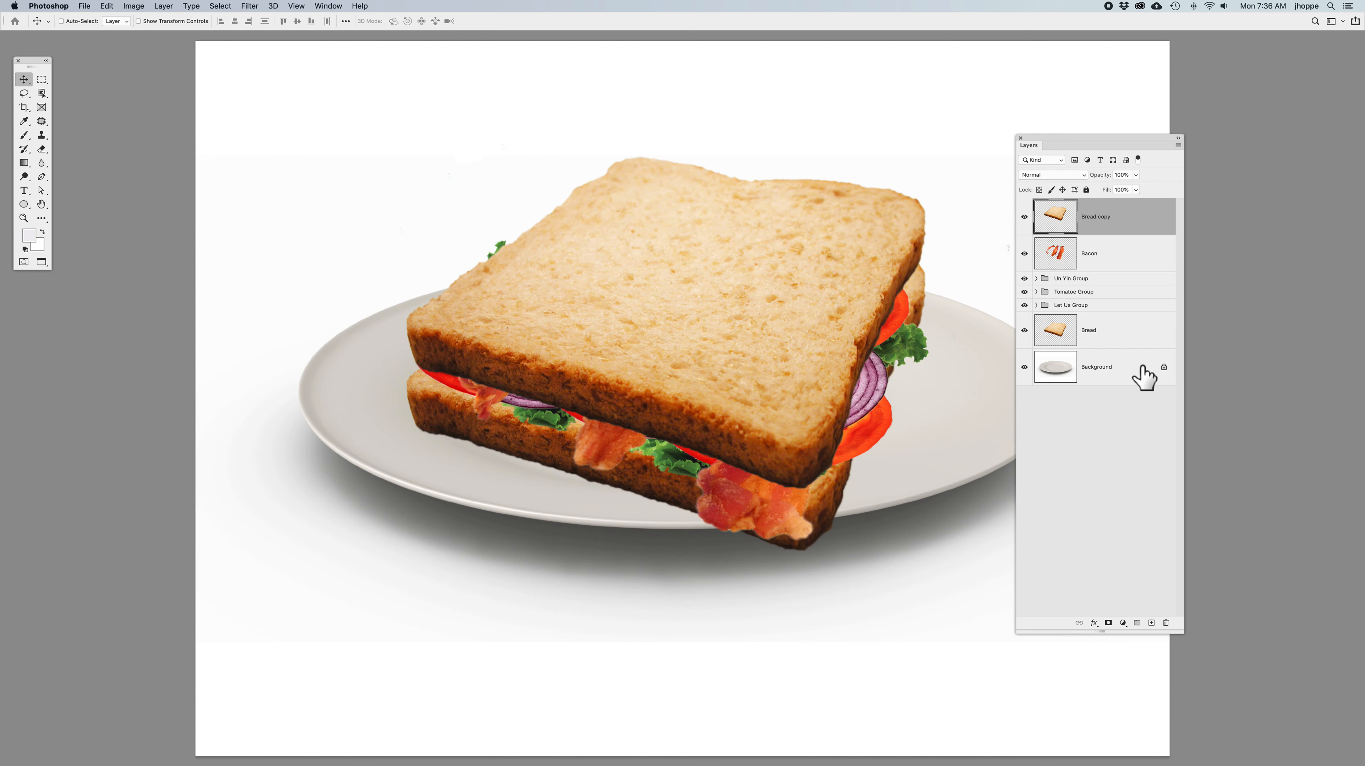
Select the Bacon layer and move the layer selection up one level to the Bread copy layer.
left_click(1119, 266)
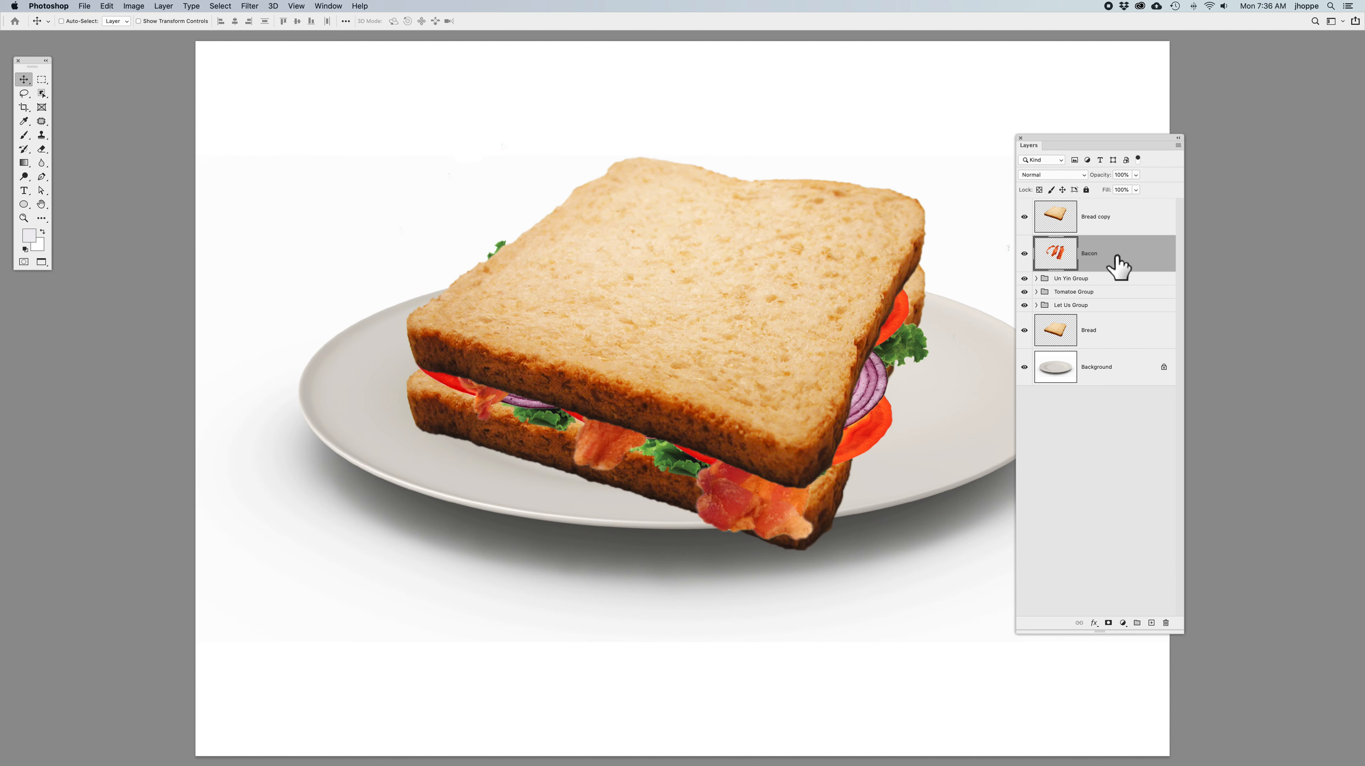
key("alt+bracketright")
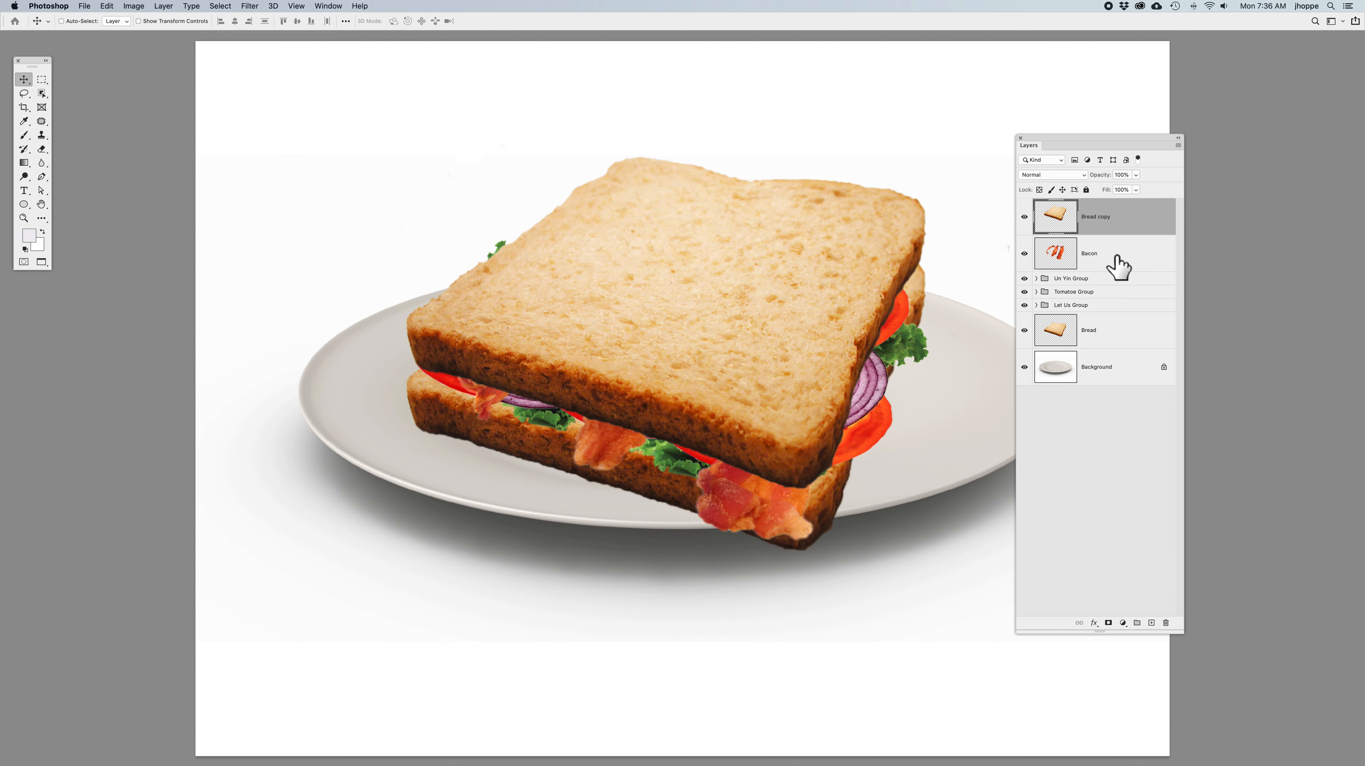
key("super")
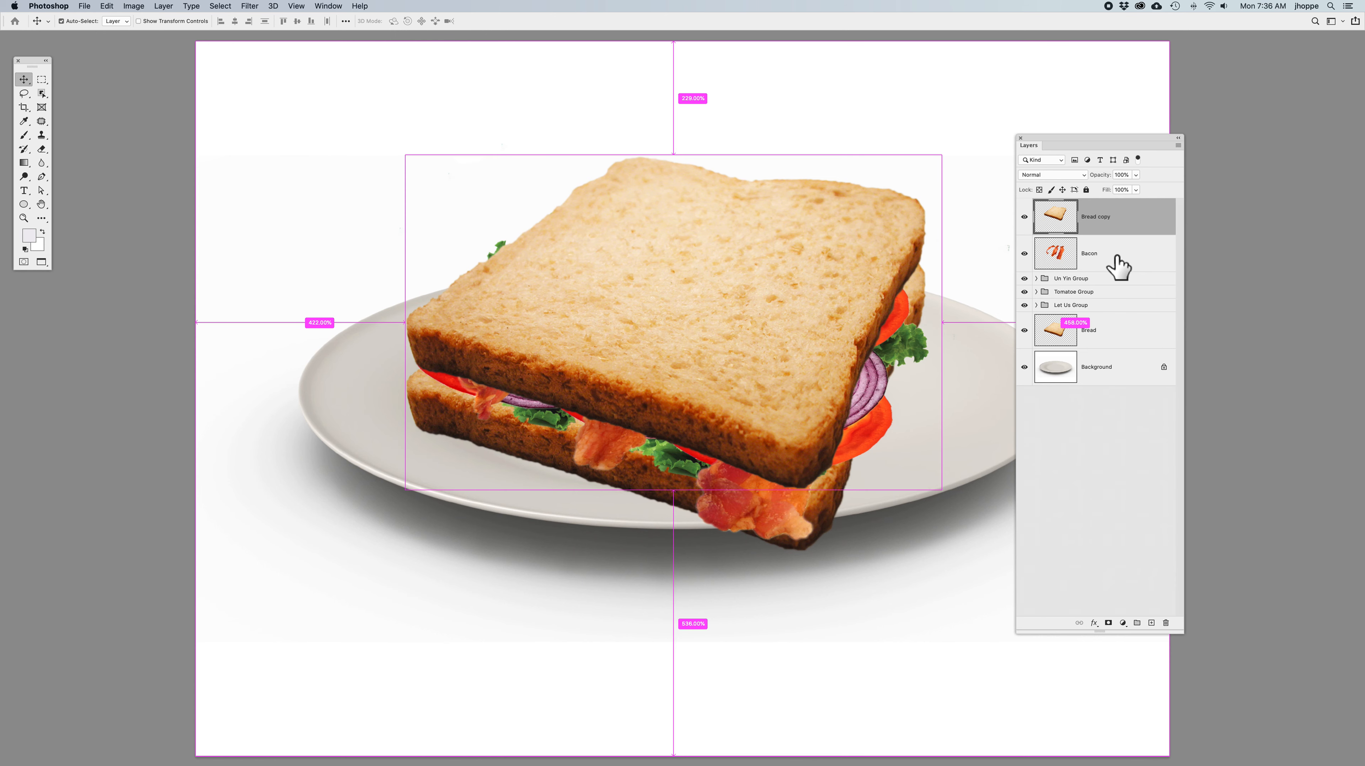
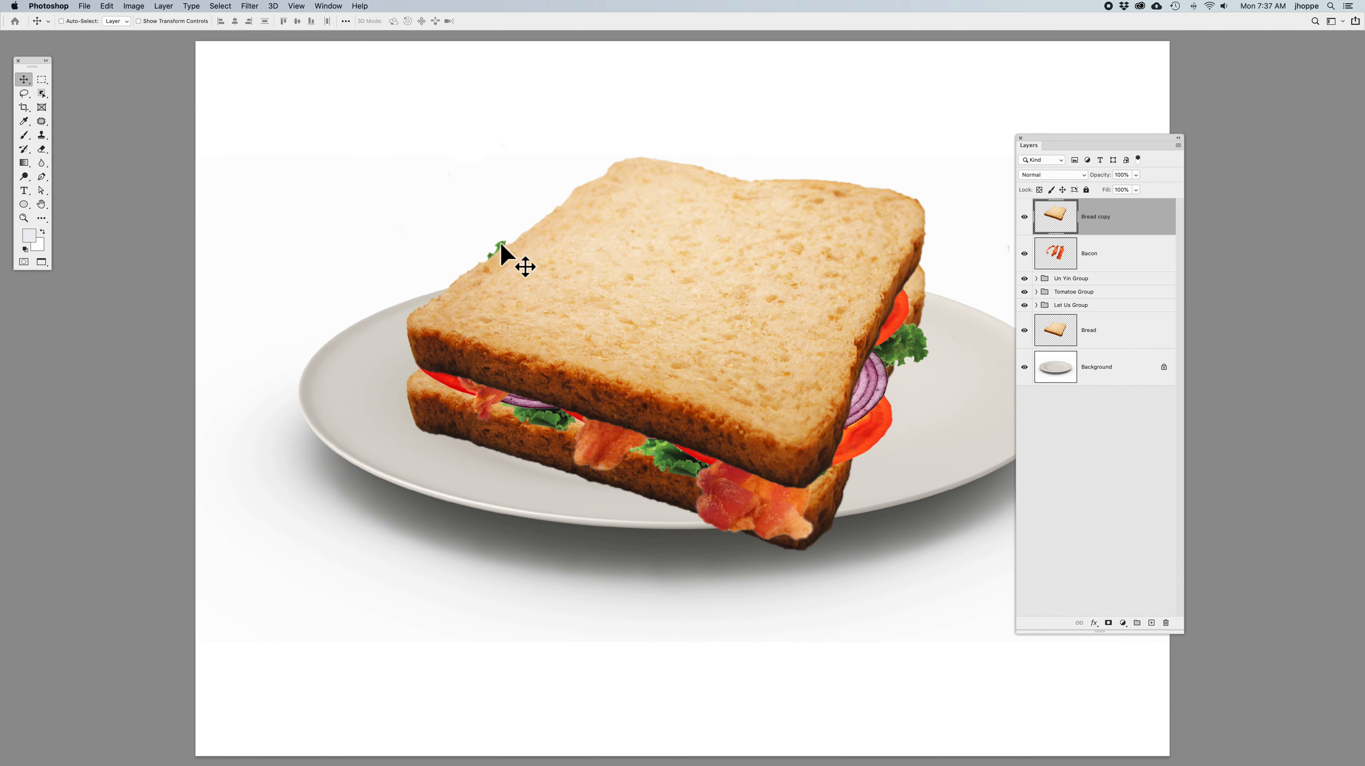
Move the Let Us copy 3 leaf inside Let Us Group slightly left so it sticks out from behind the top bread.
left_click(1036, 305)
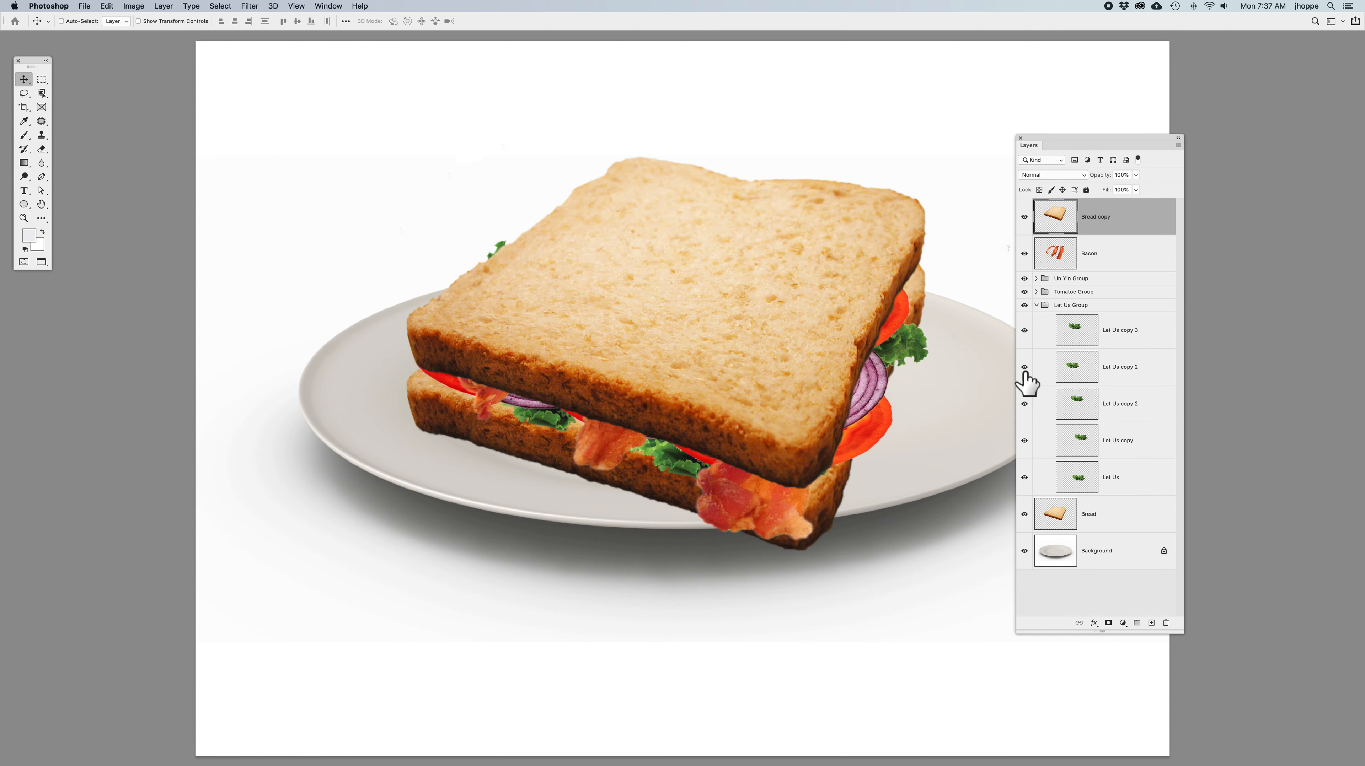
left_click(1025, 368)
left_click(1025, 367)
left_click(1024, 330)
left_click(1025, 331)
left_click(1077, 338)
left_click_drag(622, 280, 609, 285)
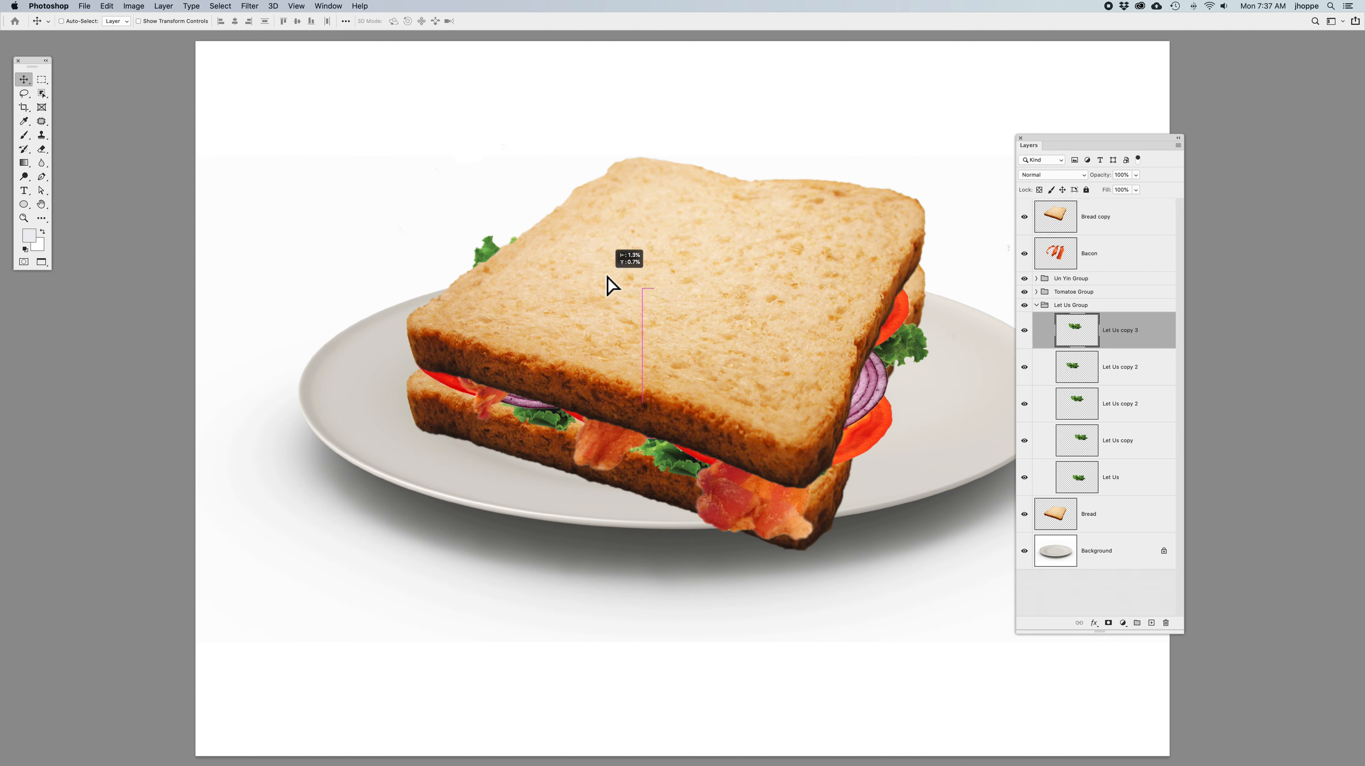
left_click(1037, 306)
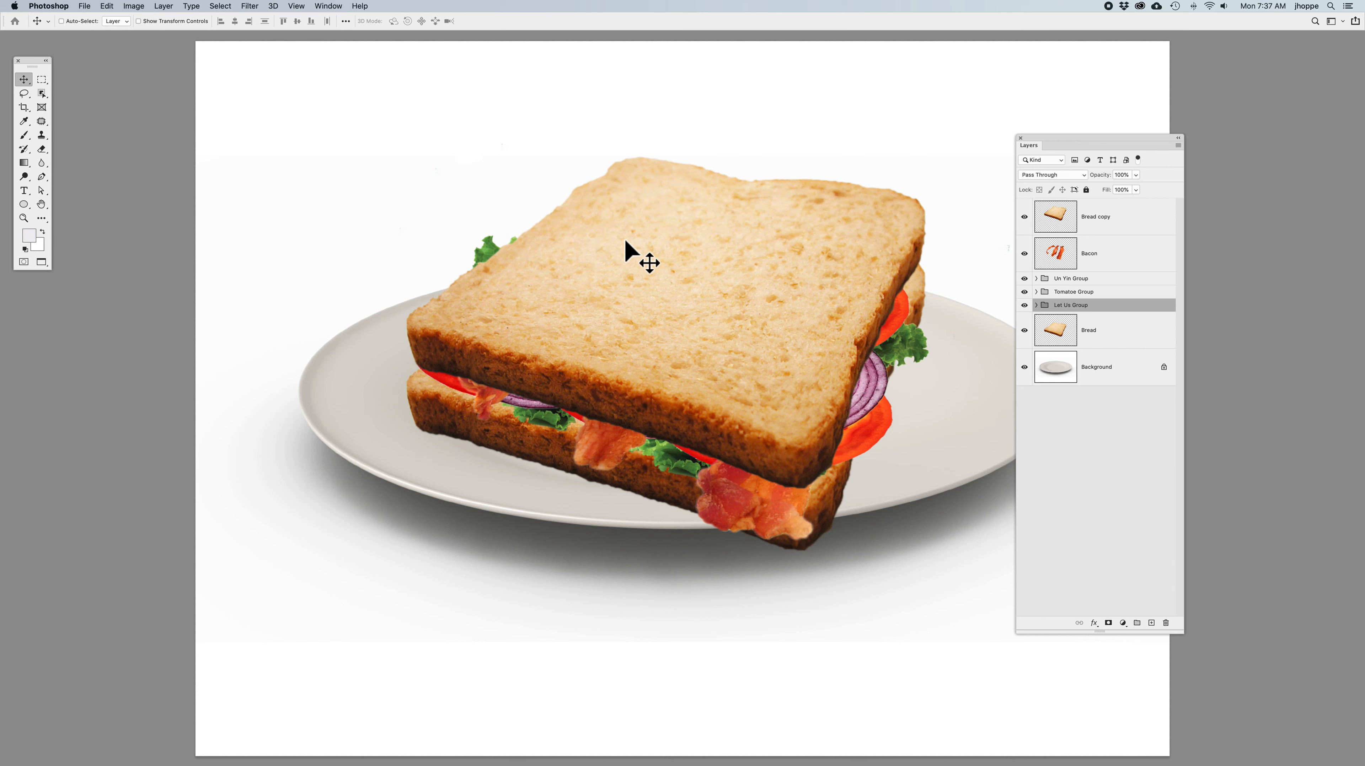
Hide the Bread copy layer, the Bacon layer and Un Yin Group to expose the tomato slices.
left_click(1024, 217)
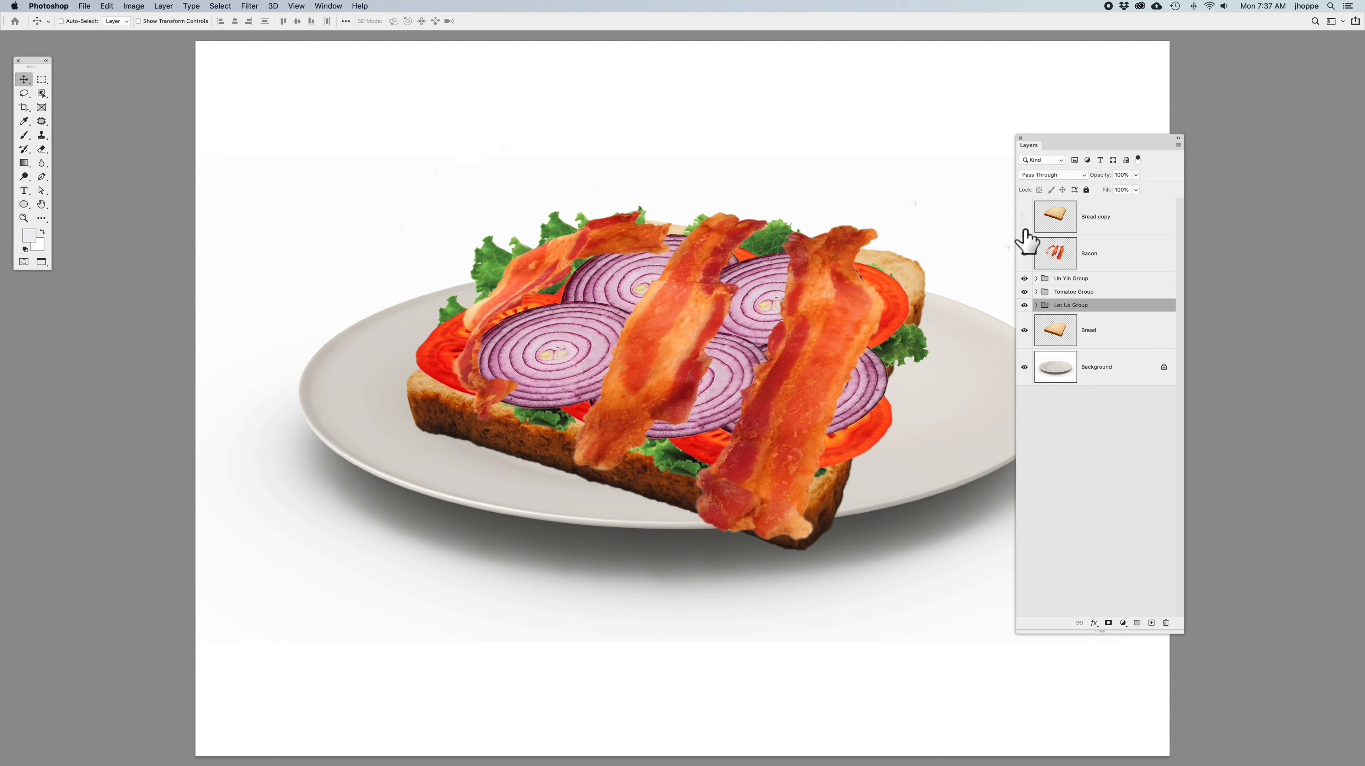
left_click(1024, 253)
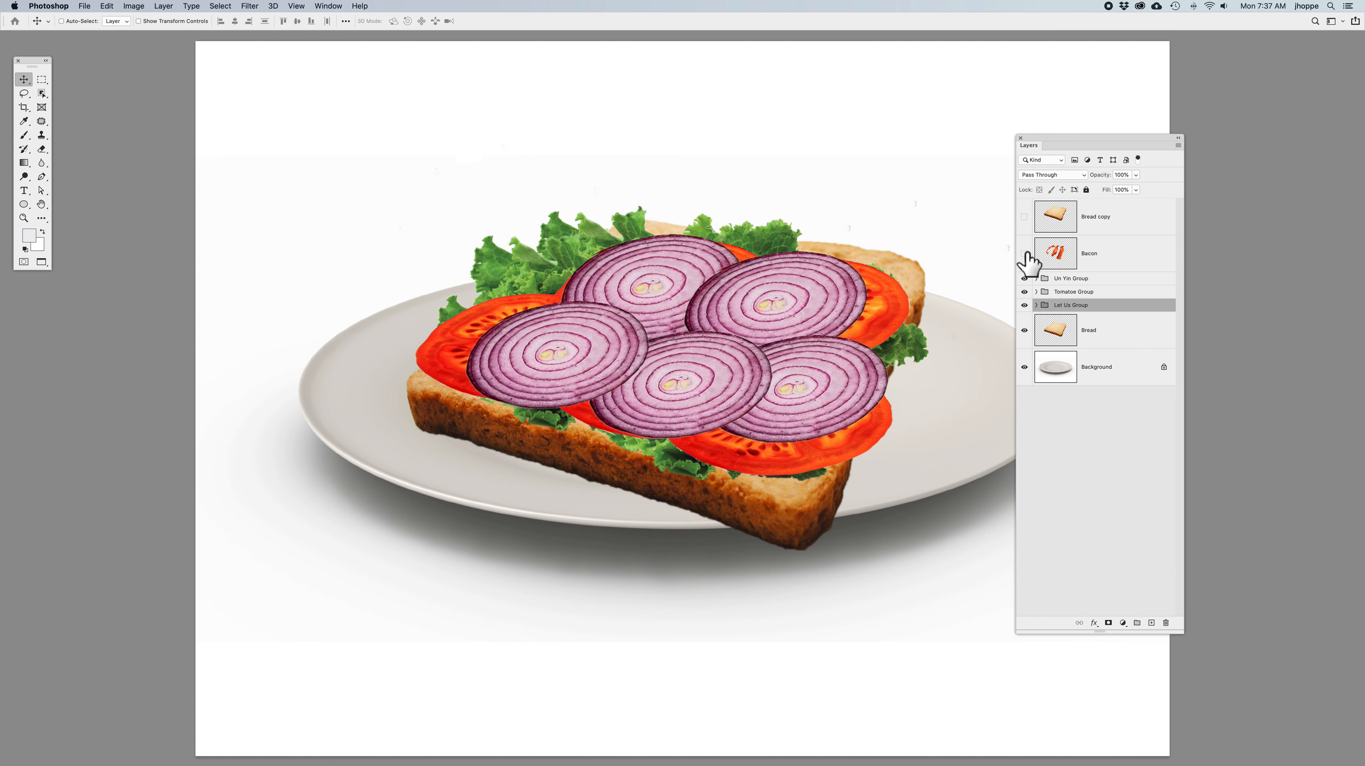
left_click(1023, 278)
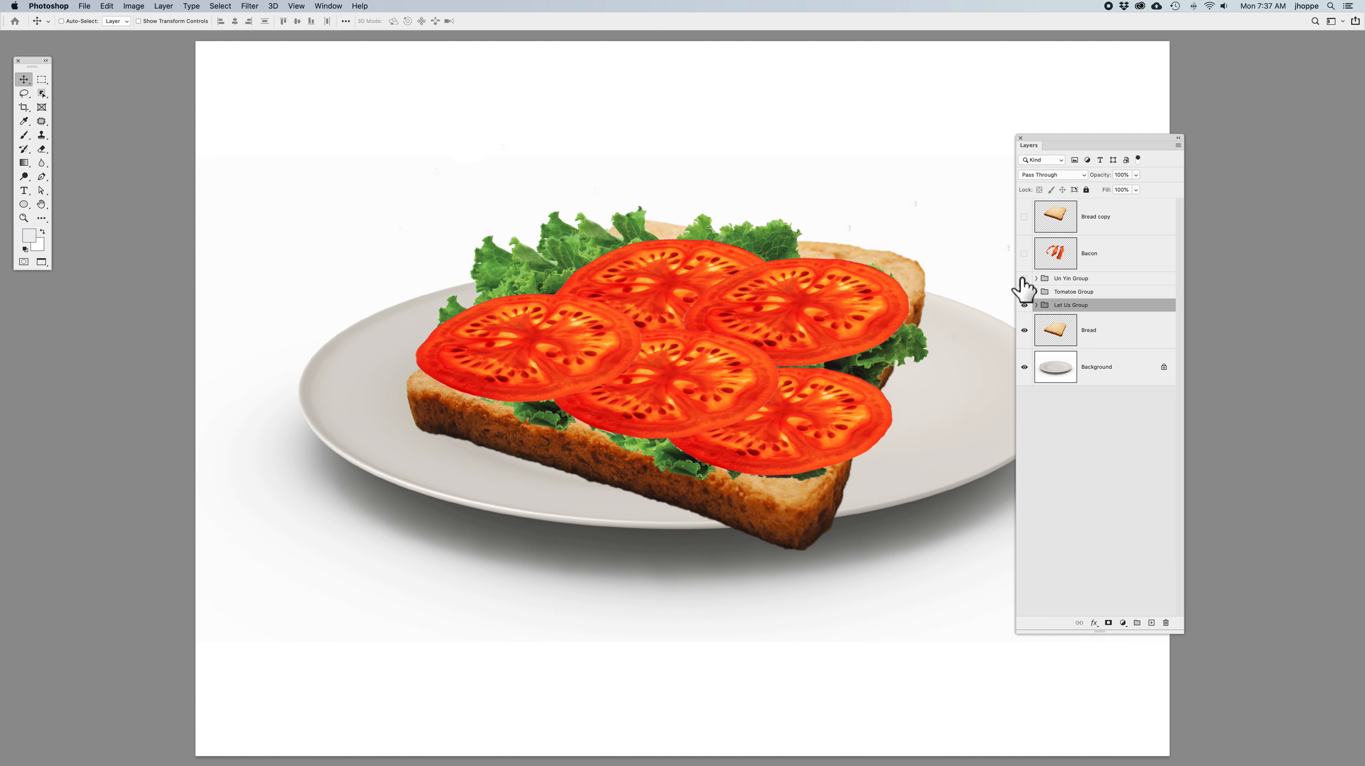
Examine each layer in Tomatoe Group by toggling its visibility to see which slice it holds.
left_click(1034, 293)
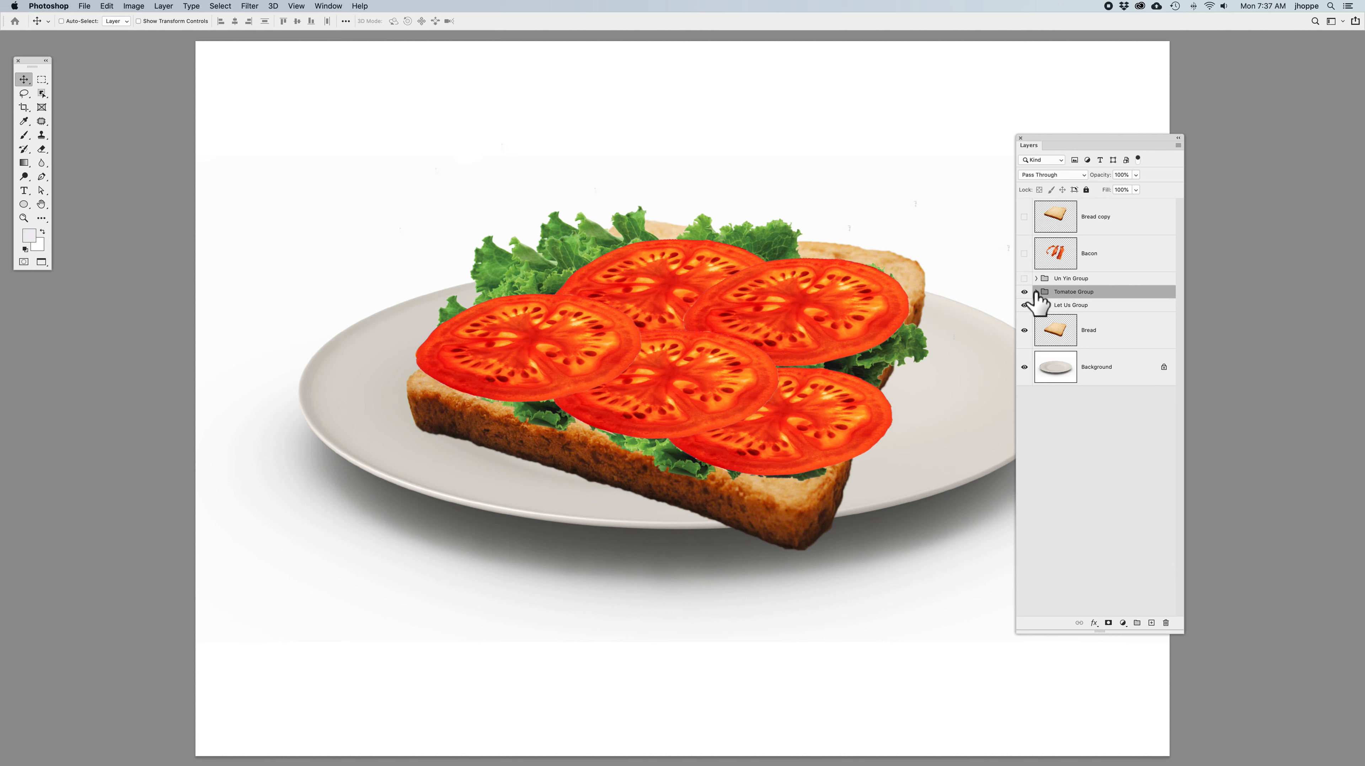
left_click(1037, 292)
left_click(1025, 317)
left_click(1025, 317)
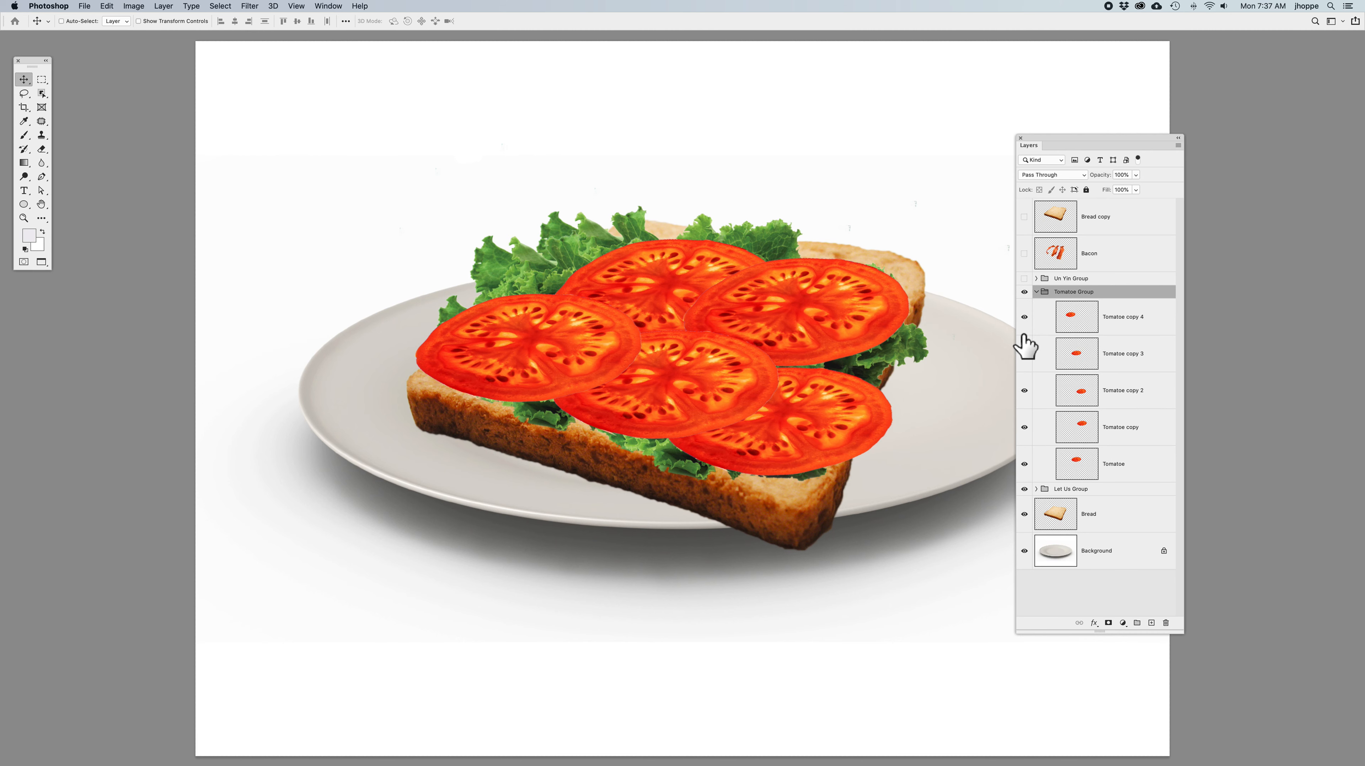
left_click(1024, 354)
left_click(1024, 354)
left_click(1025, 390)
left_click(1025, 390)
left_click(1024, 427)
left_click(1024, 427)
left_click(1024, 463)
left_click(1024, 464)
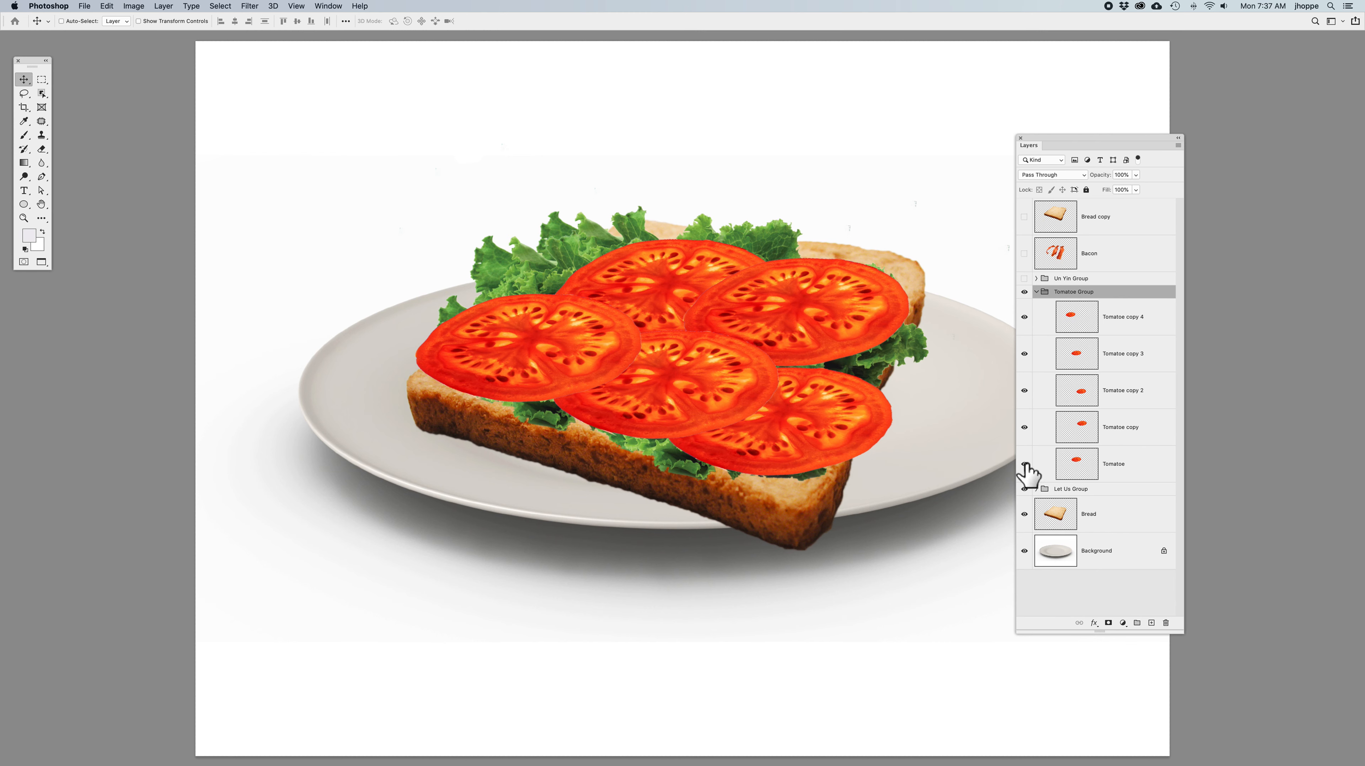
Move the Tomatoe layer's slice up and to the left, and show Un Yin Group, Bacon and Bread copy again.
left_click(1073, 472)
left_click_drag(698, 281, 672, 245)
left_click(1024, 278)
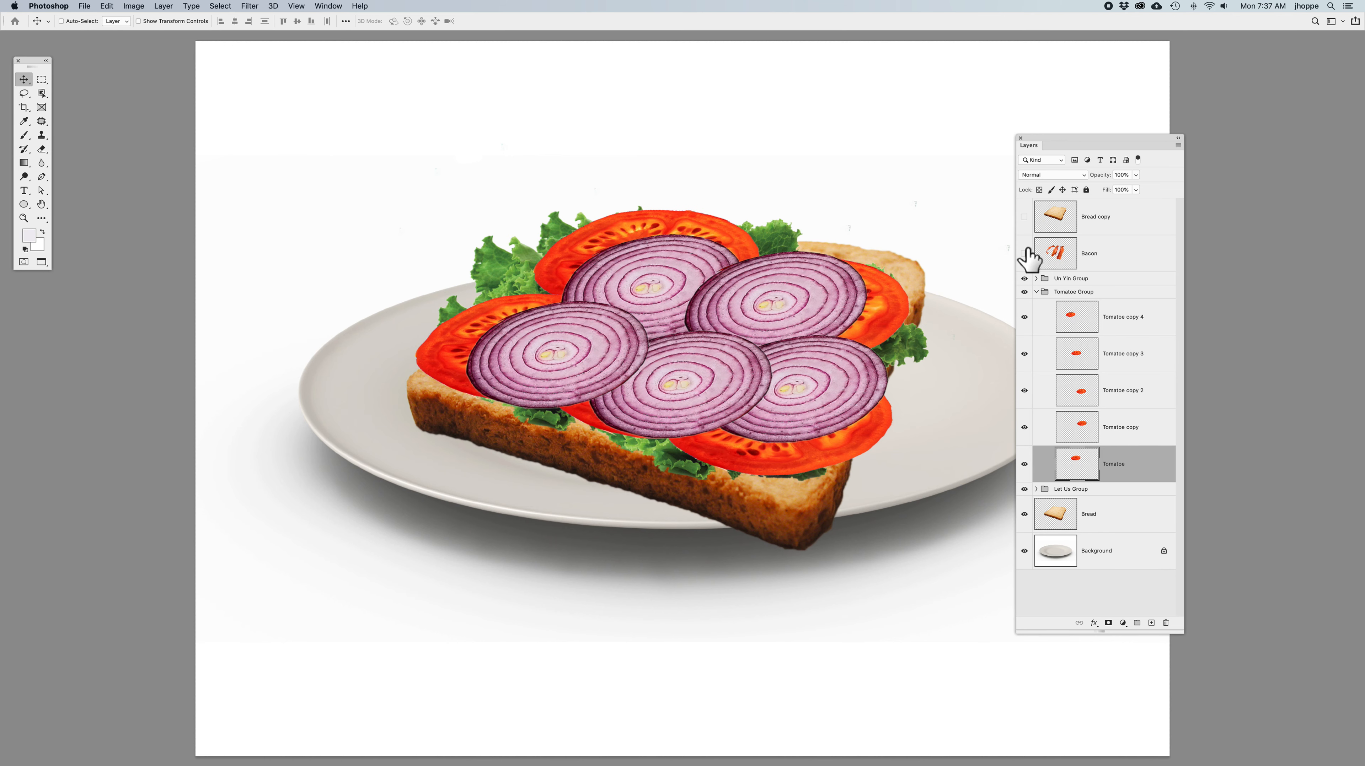
left_click(1024, 253)
left_click(1025, 216)
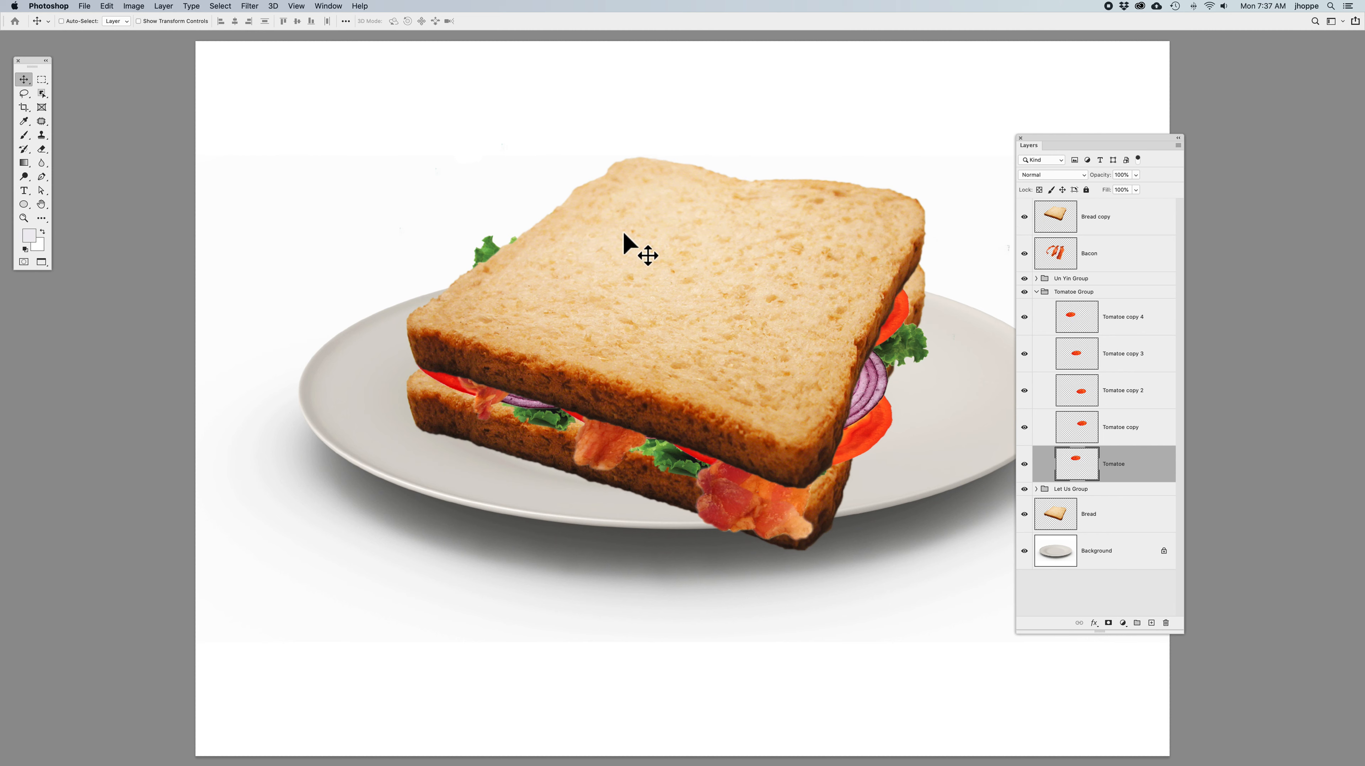
left_click(1036, 293)
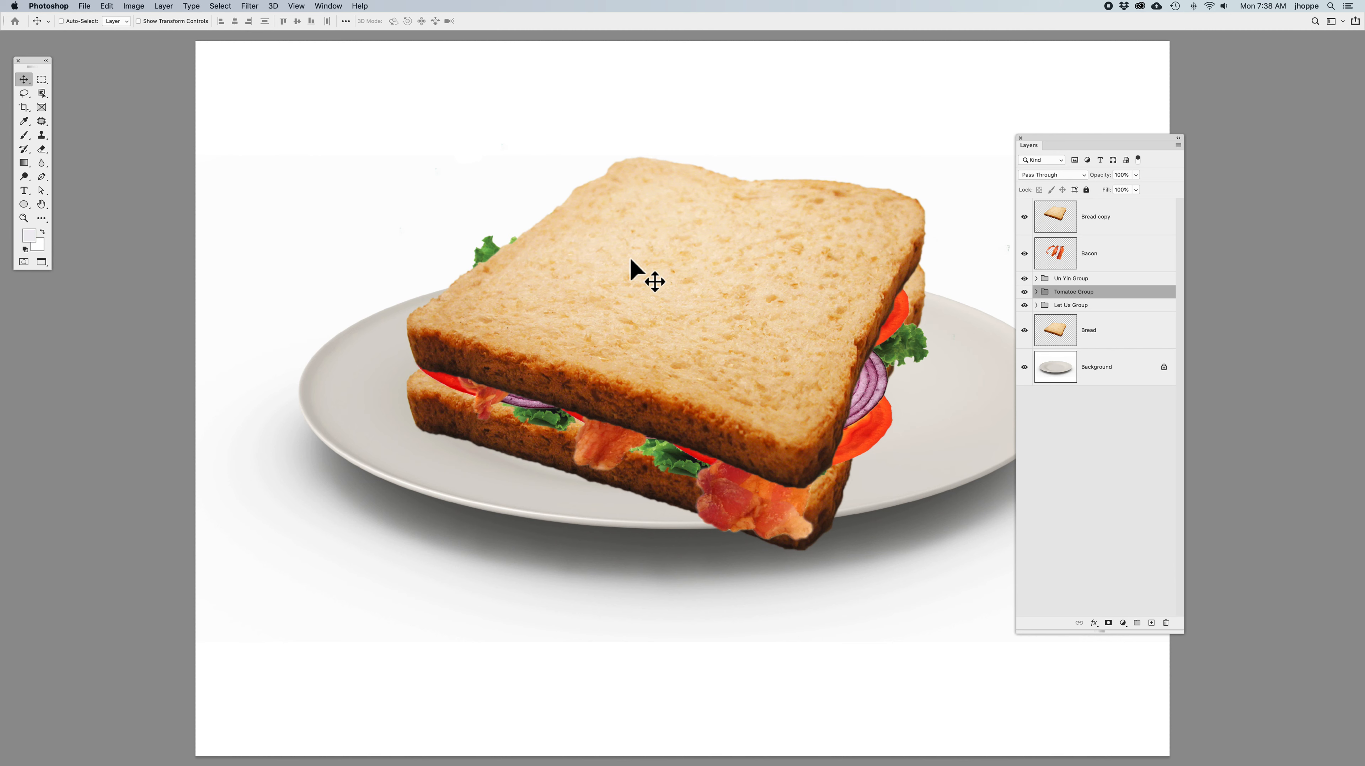
Pick Tomatoe Group from the layers stacked at a point on the bread and move all its slices up and left.
right_click(638, 231)
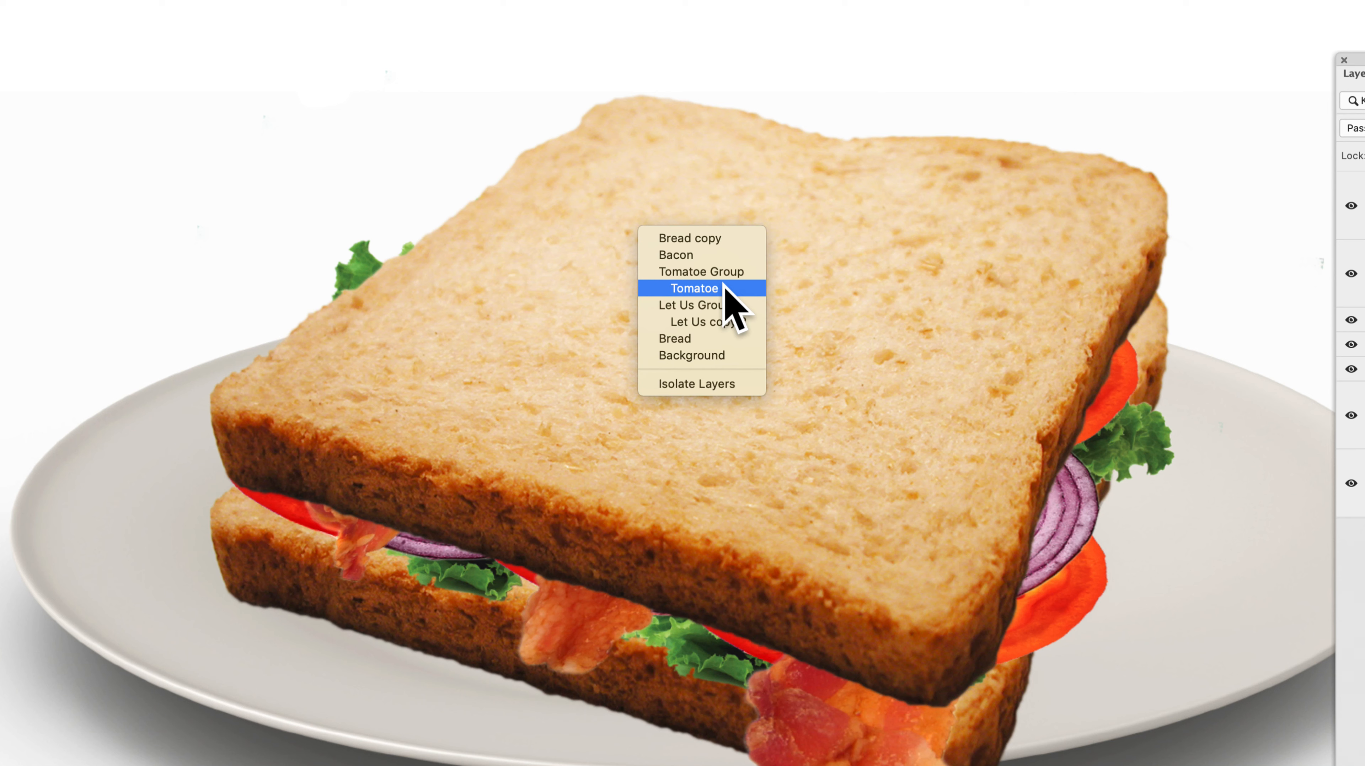
left_click(678, 271)
left_click_drag(753, 363, 727, 323)
Pick the single Tomatoe layer through the bread, move its slice up and left past the bread's edge, and collapse all groups.
right_click(644, 220)
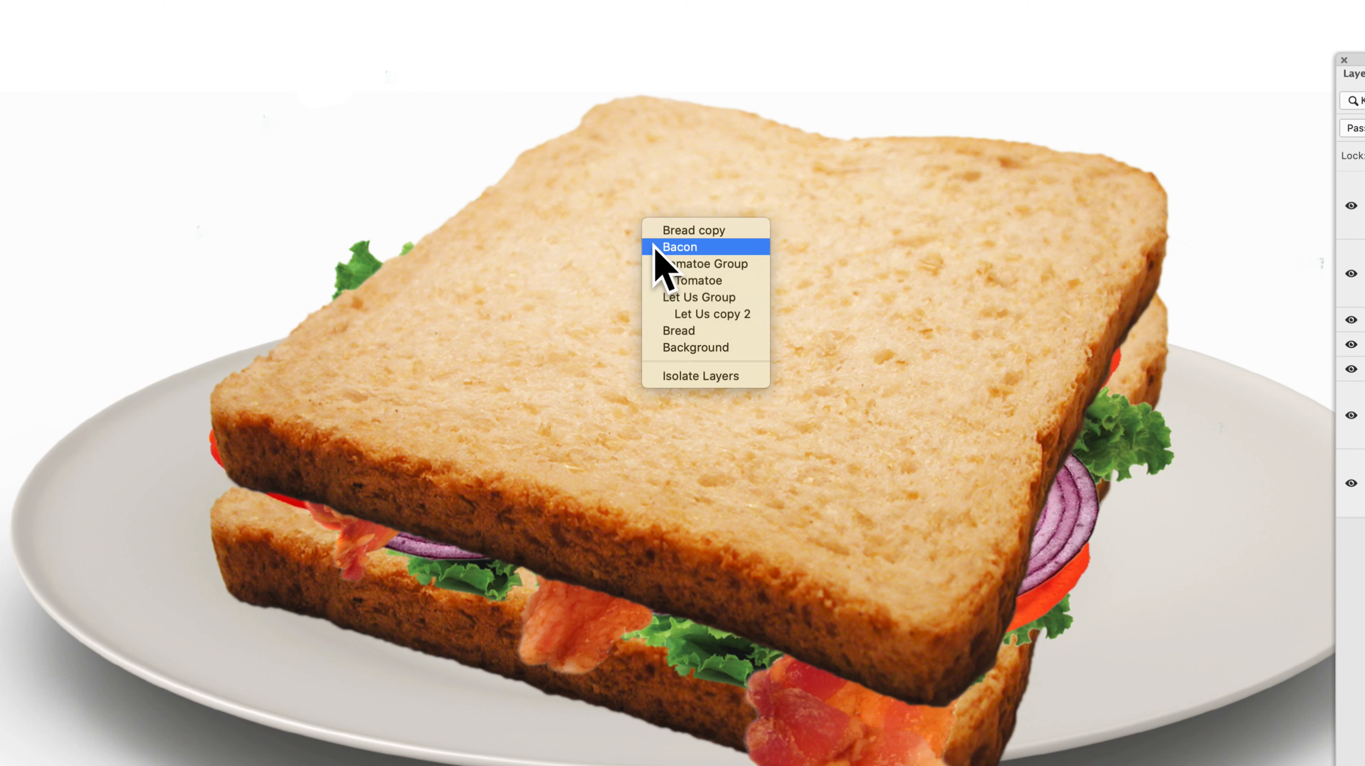
left_click(707, 284)
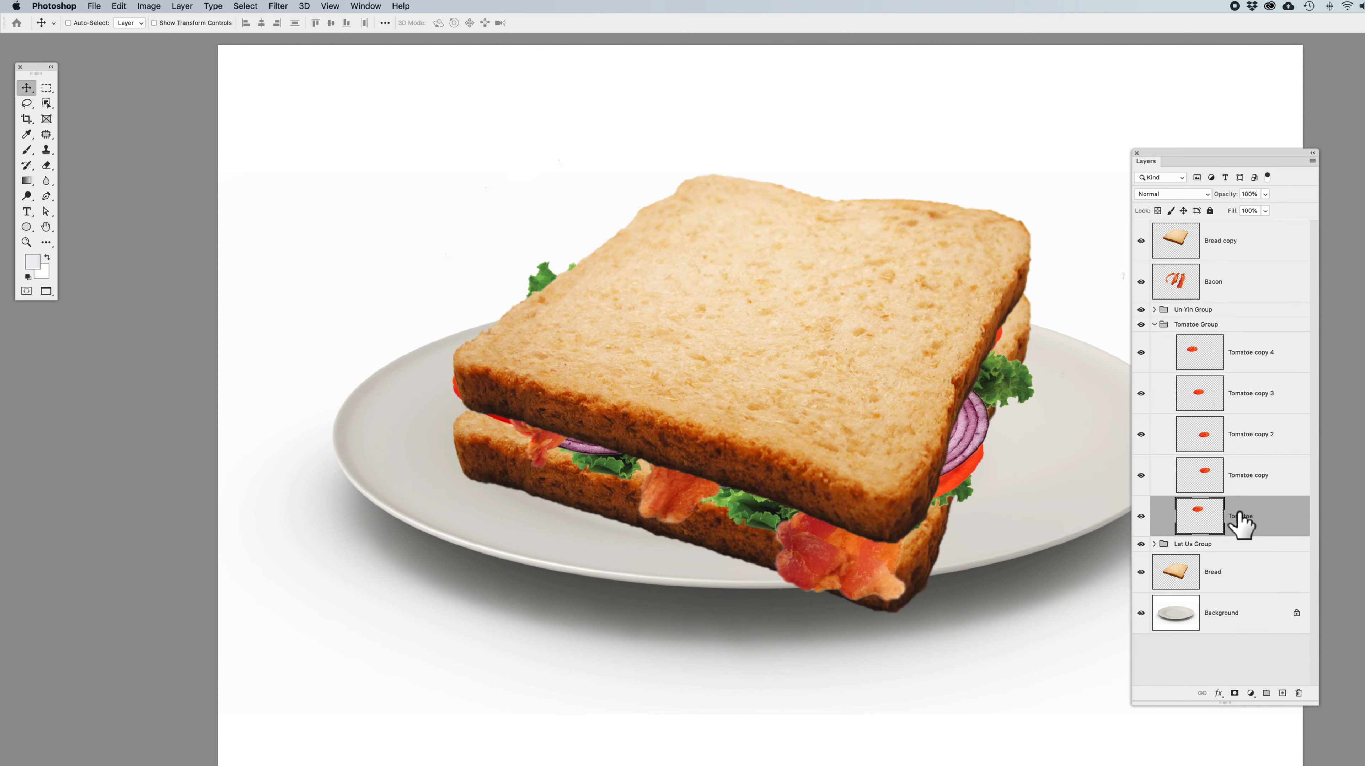
left_click_drag(755, 275, 725, 248)
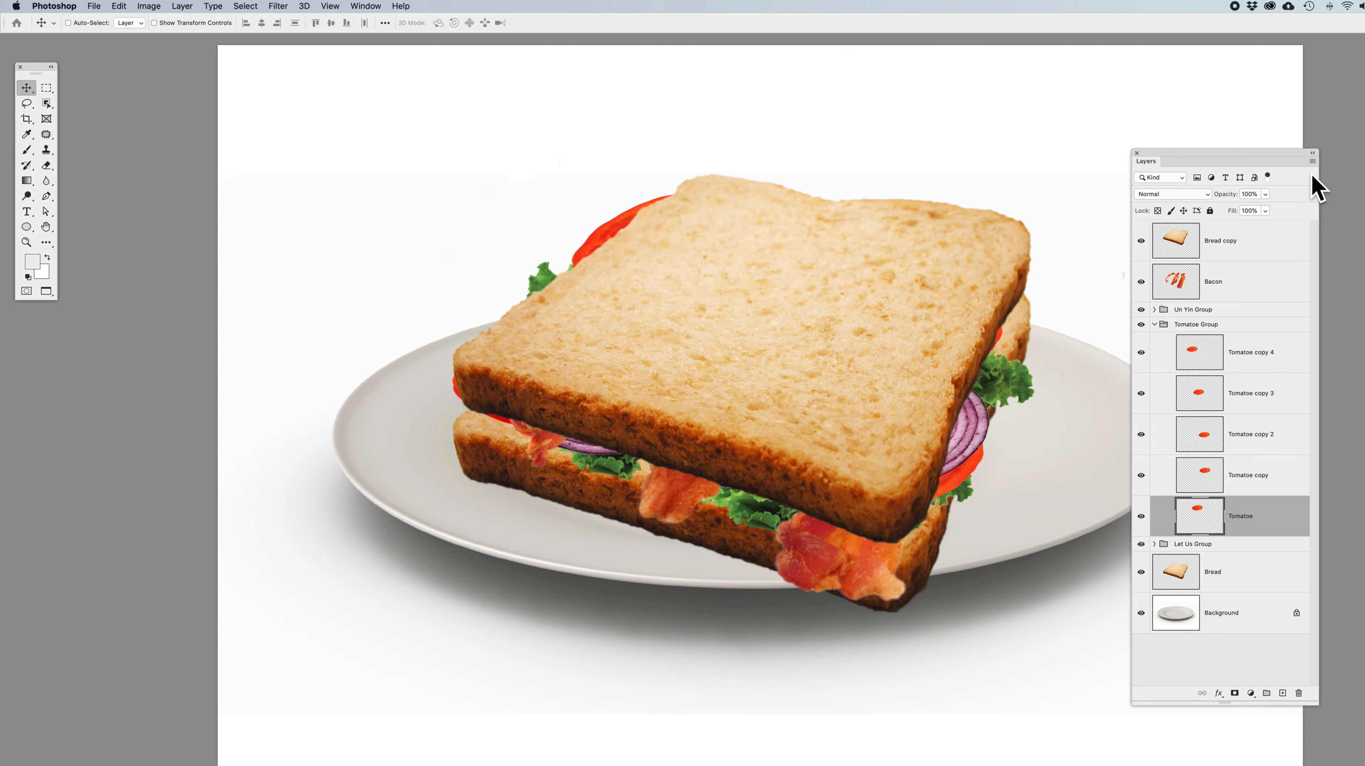
left_click(1312, 161)
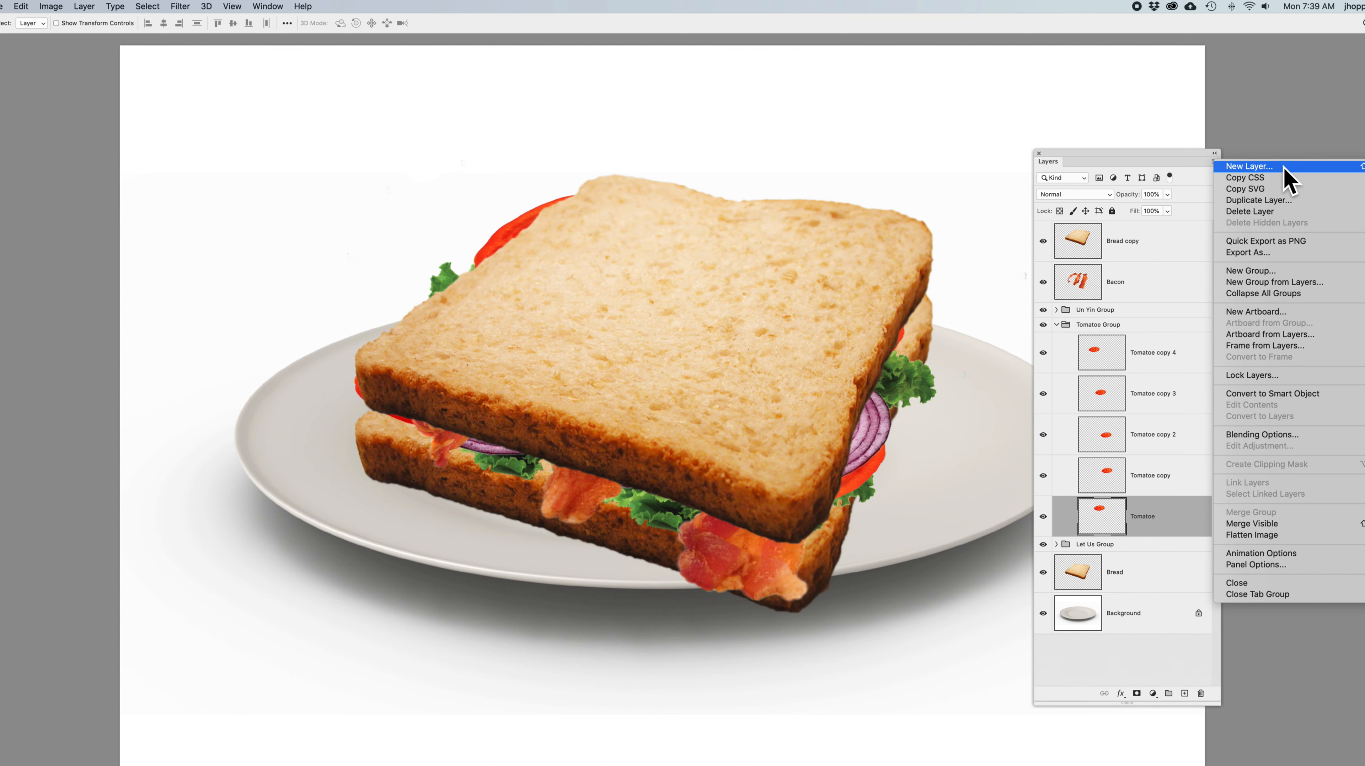
left_click(1277, 293)
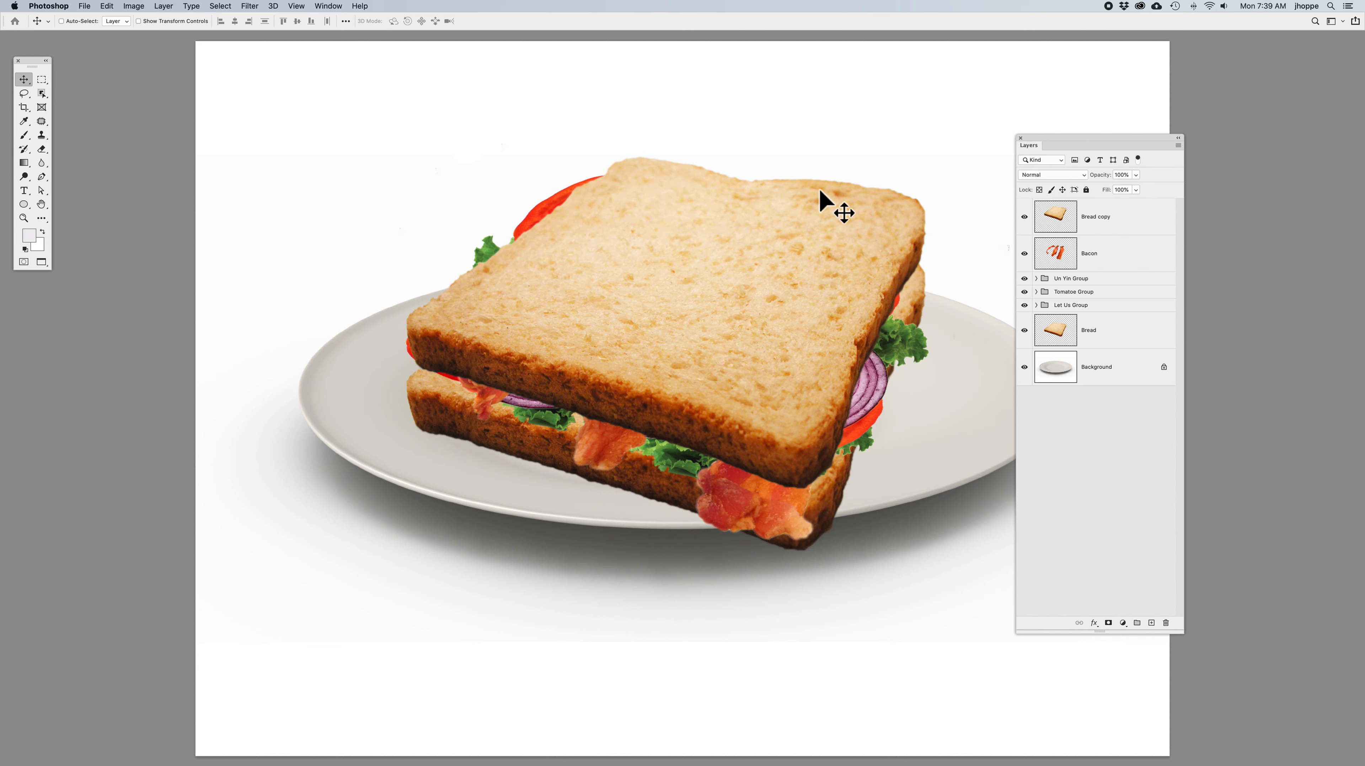
Pick the Un Yin layer through the bread and move its onion slice up and right to the bread's back edge.
right_click(717, 235)
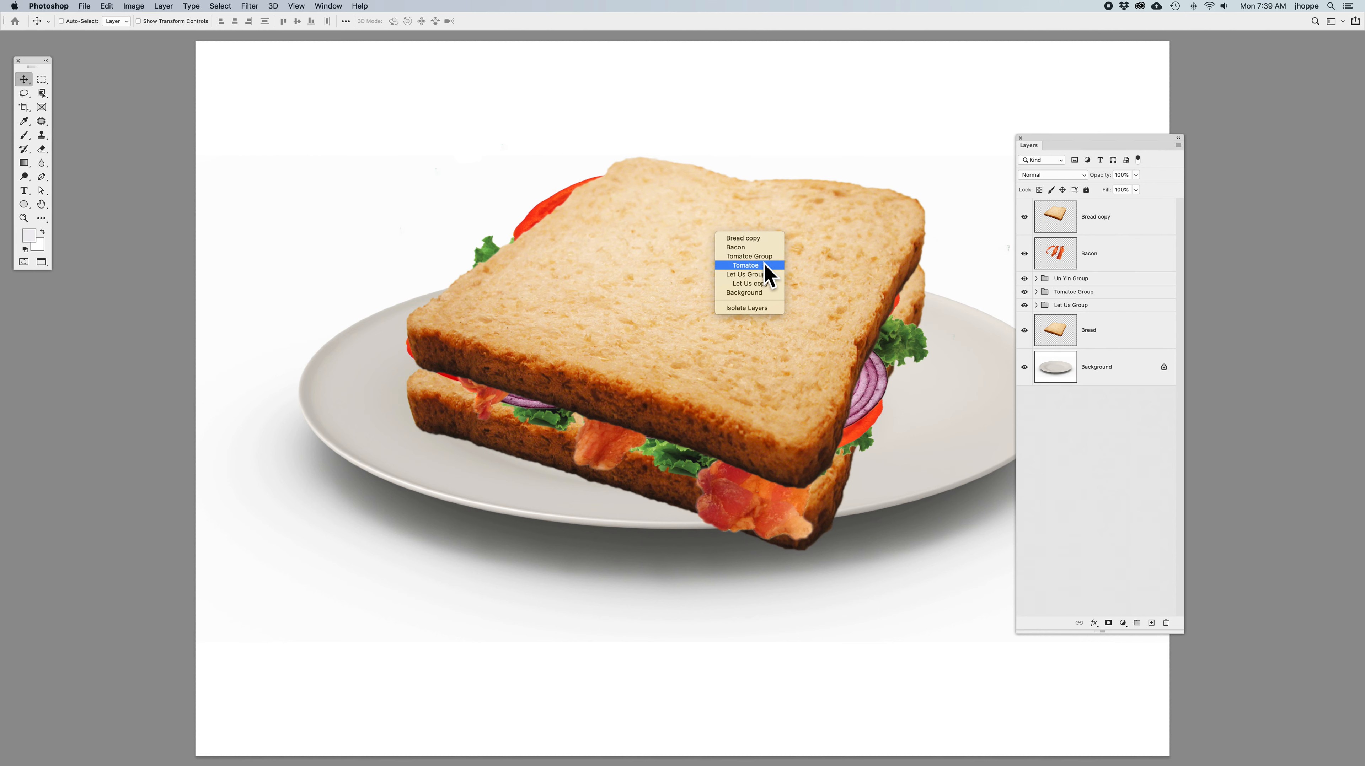
left_click(666, 271)
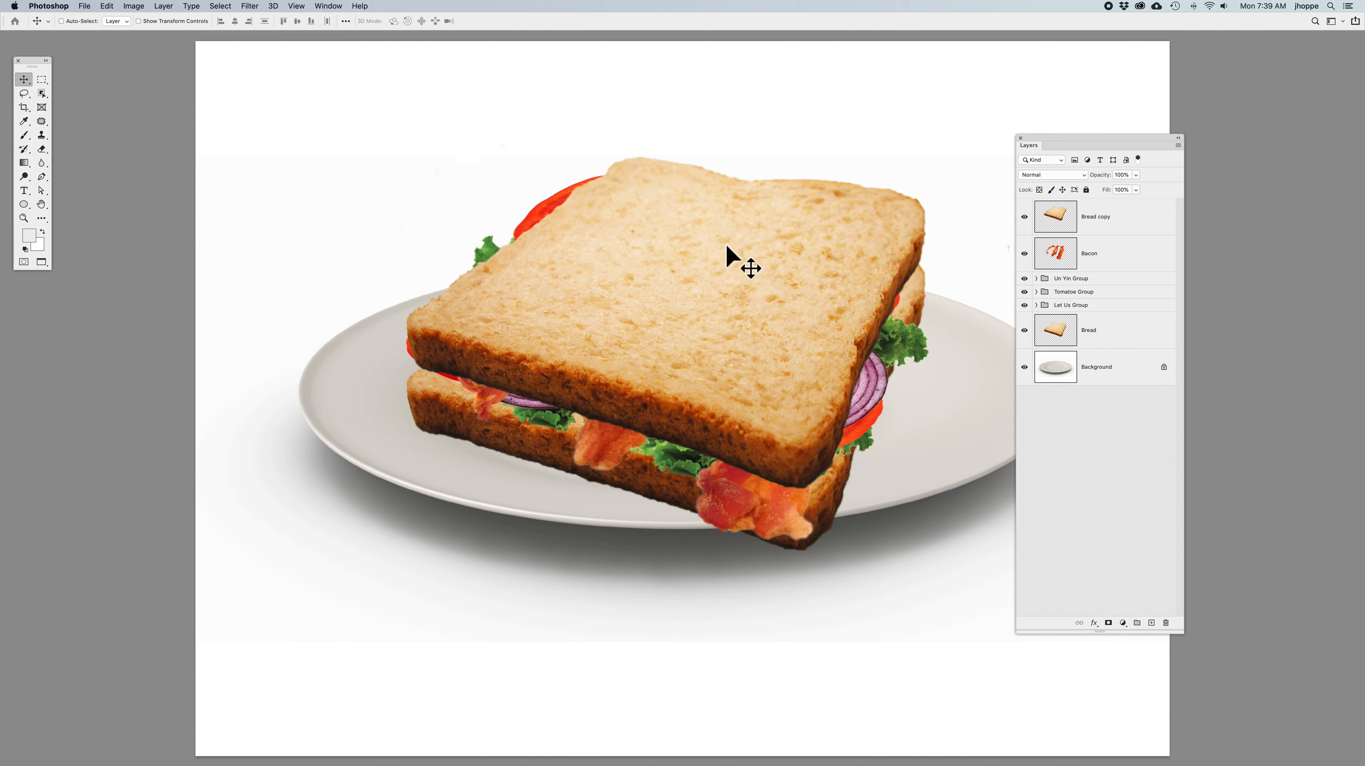
right_click(711, 258)
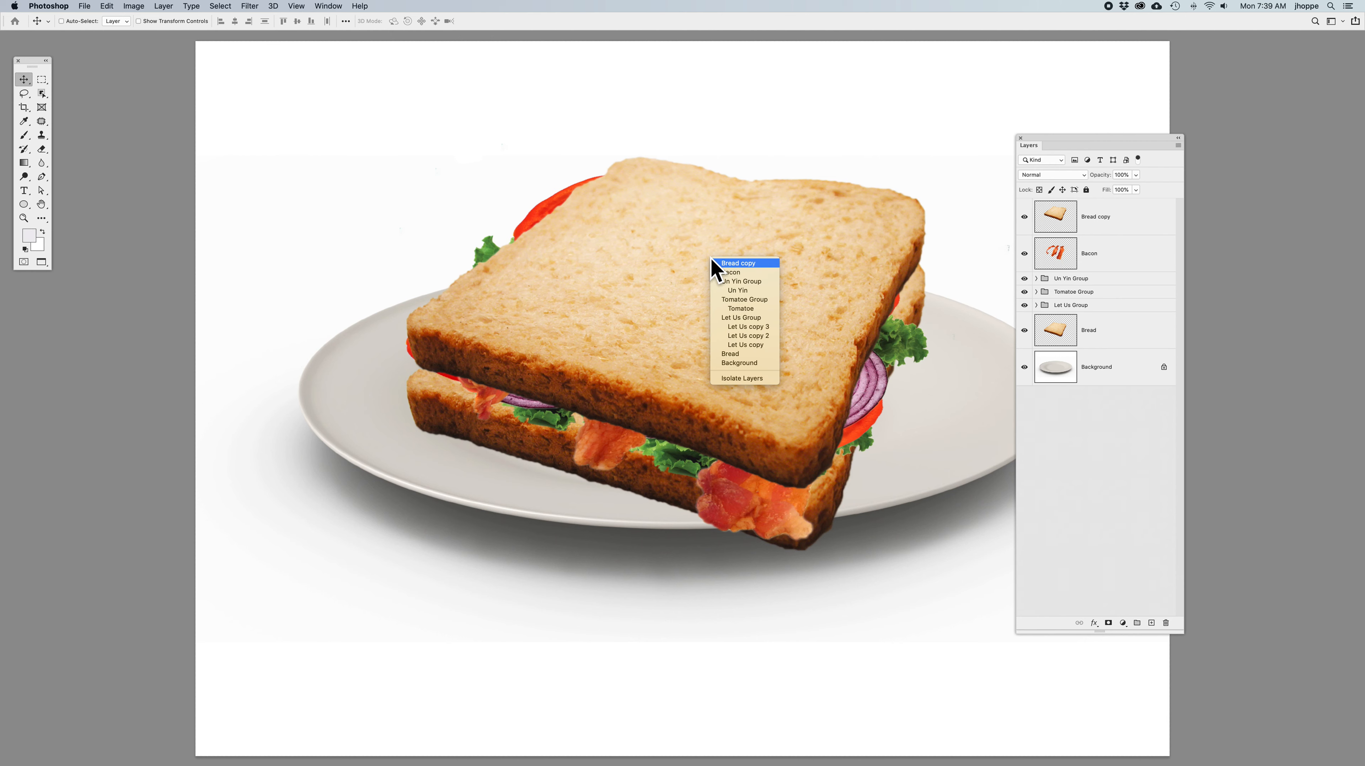
left_click(748, 290)
left_click_drag(684, 219, 761, 180)
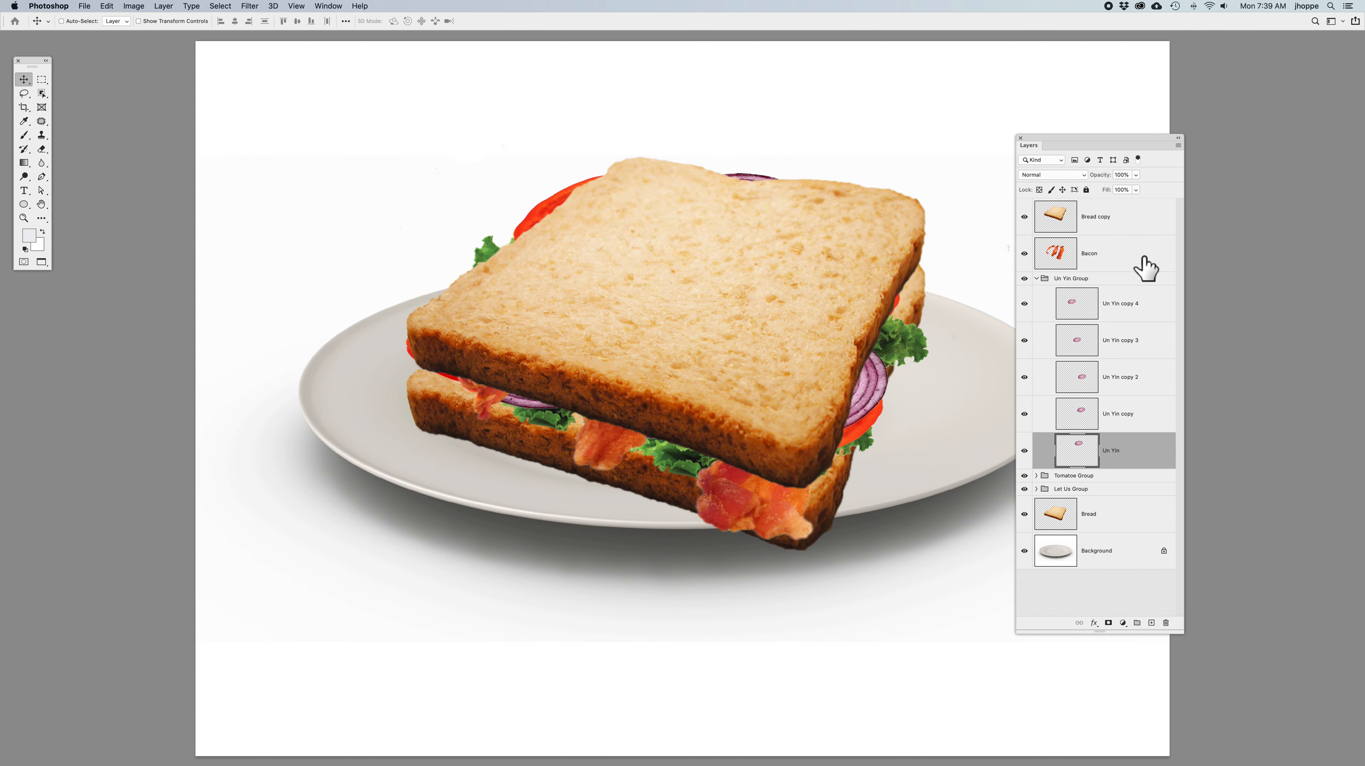
left_click(1037, 279)
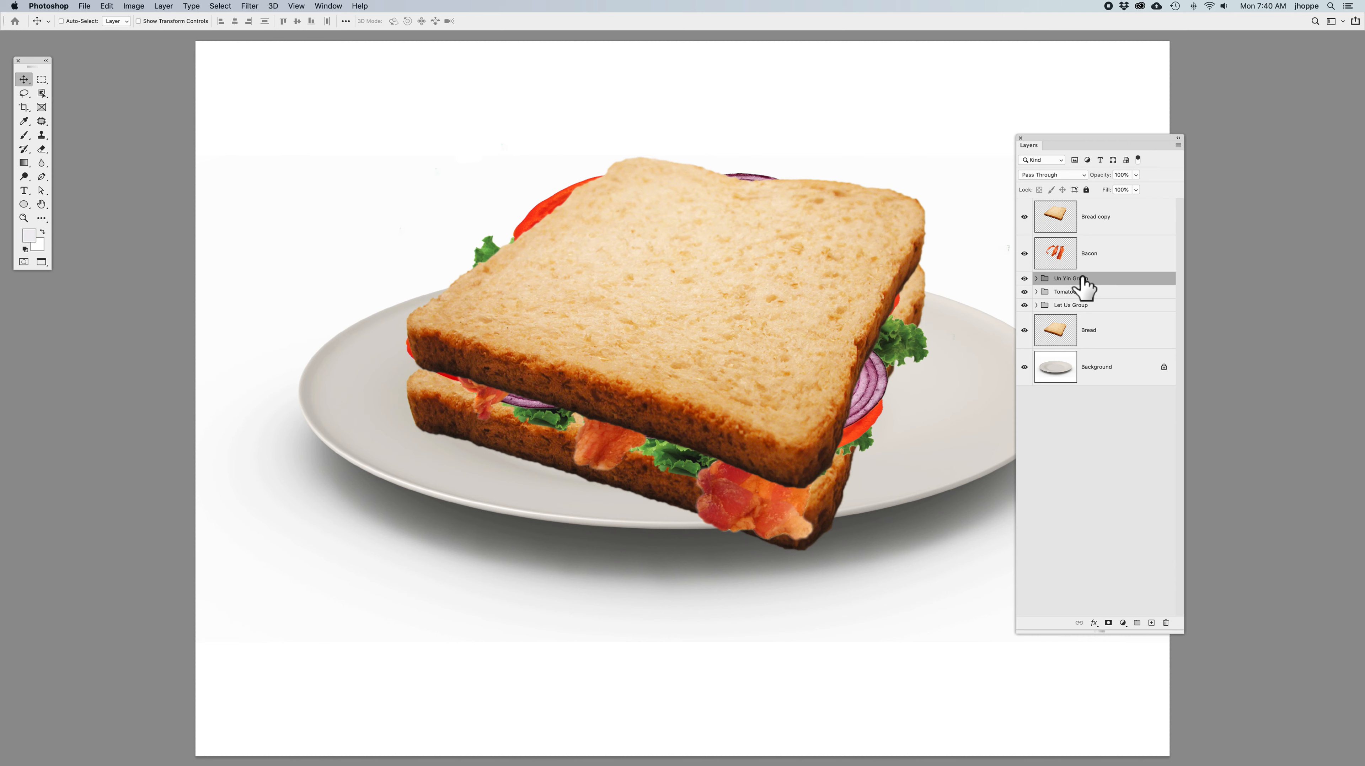
With Bread copy and Bacon hidden, nudge Un Yin Group slightly upward and rotate it slightly clockwise.
left_click_drag(1025, 215, 1021, 264)
left_click(1024, 278)
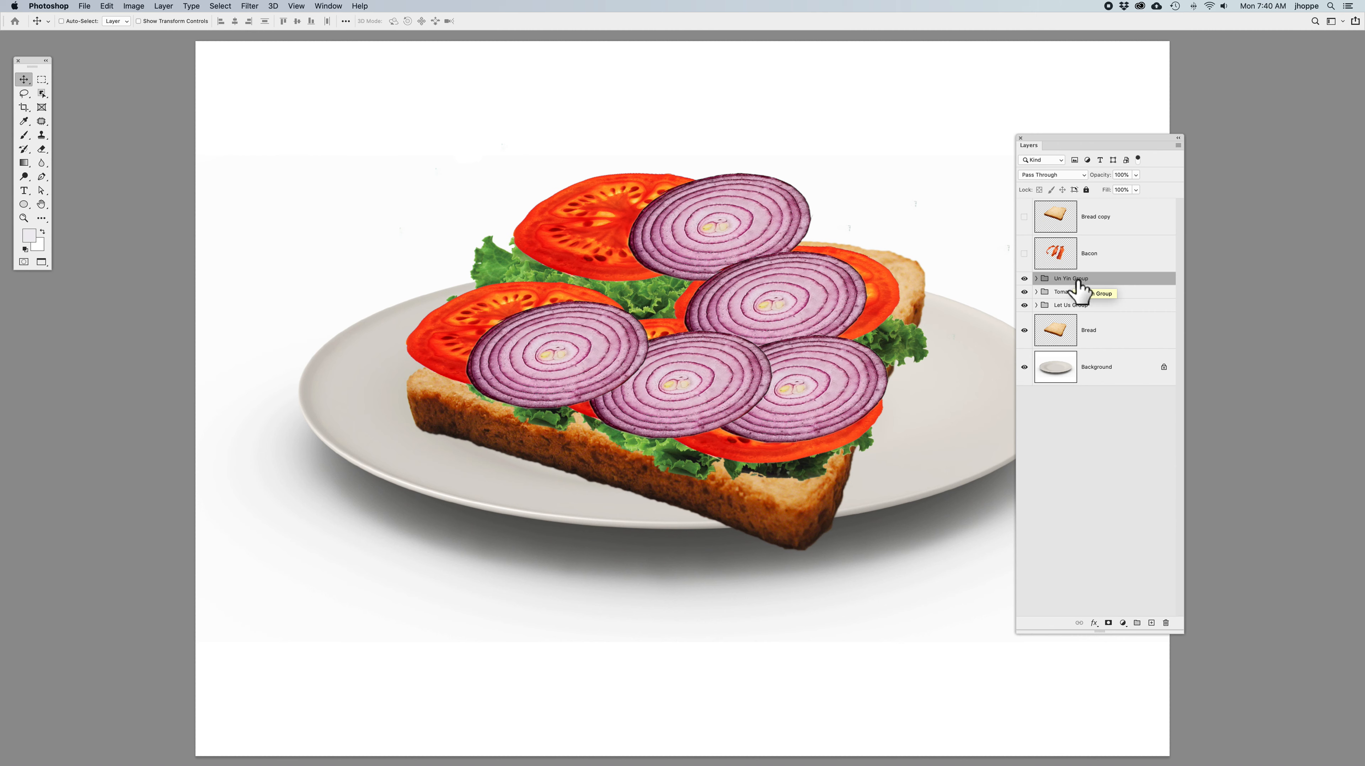
mouse_move(807, 309)
left_mouse_down()
mouse_move(786, 302)
mouse_move(813, 290)
mouse_move(799, 302)
left_mouse_up()
key("super+t")
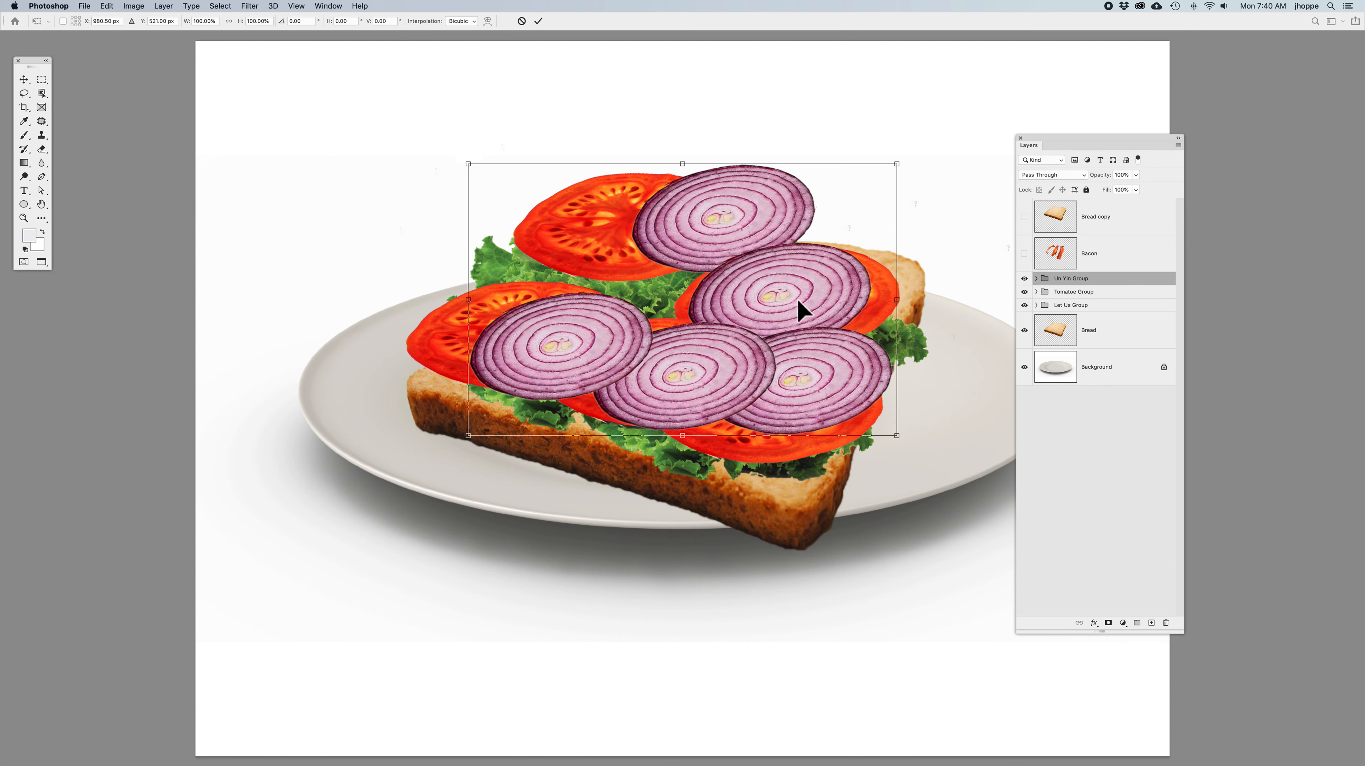
left_click_drag(930, 170, 928, 160)
key("Return")
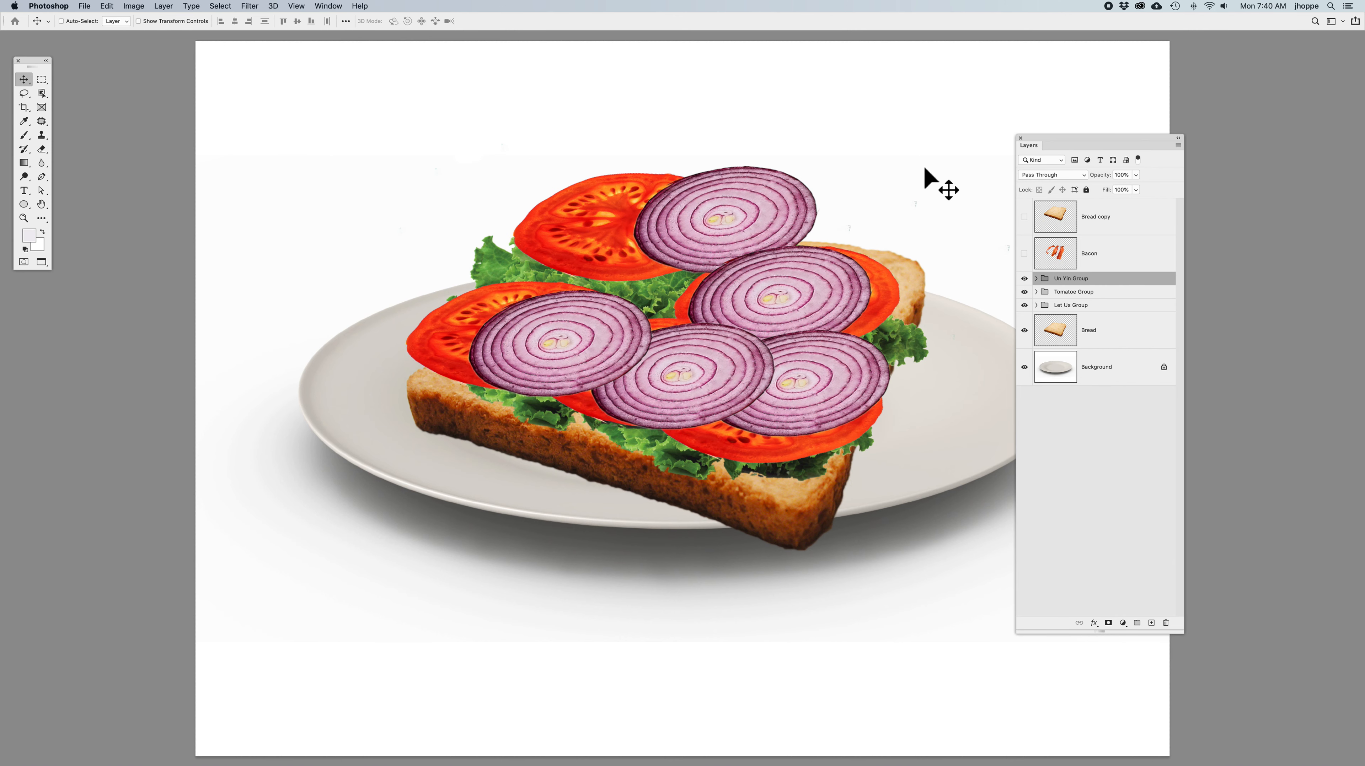
Show the Bacon and Bread copy layers again.
left_click(1038, 279)
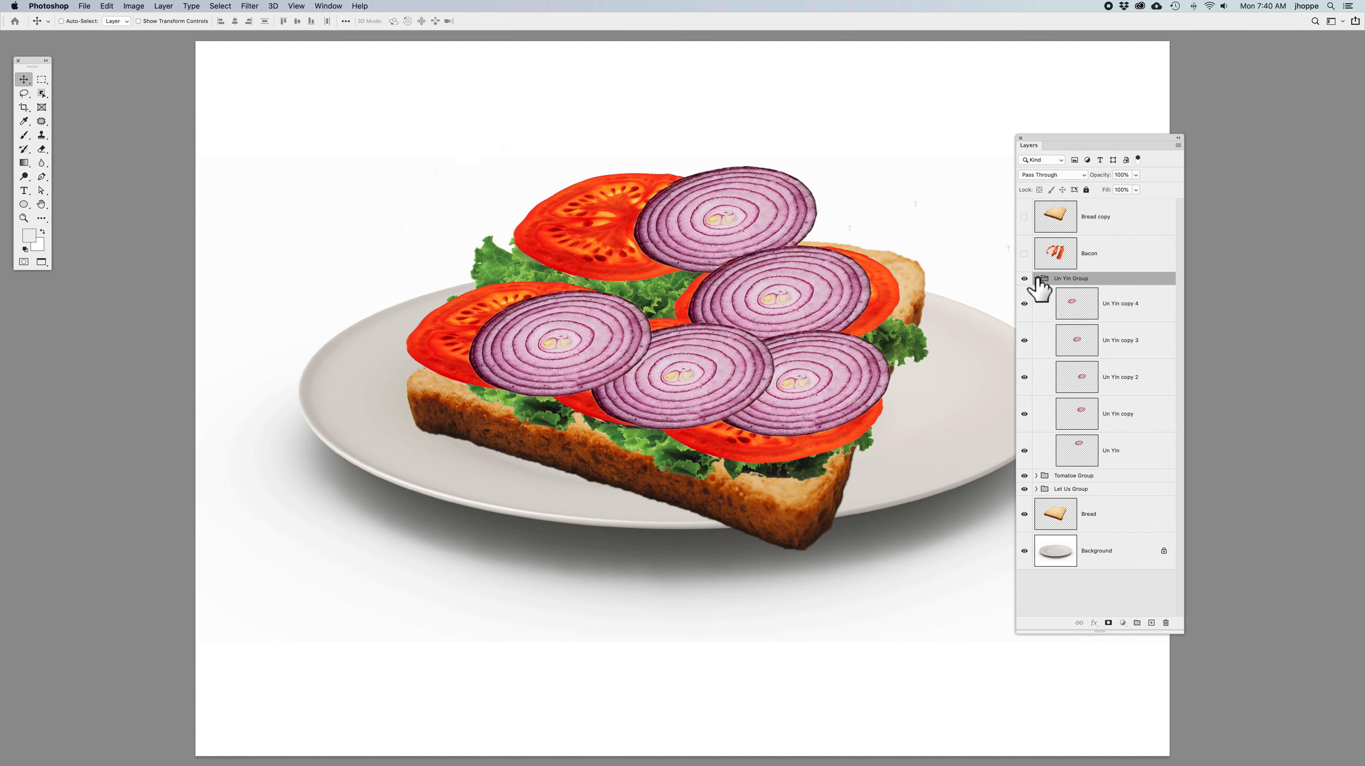
left_click(1037, 279)
left_click(1024, 253)
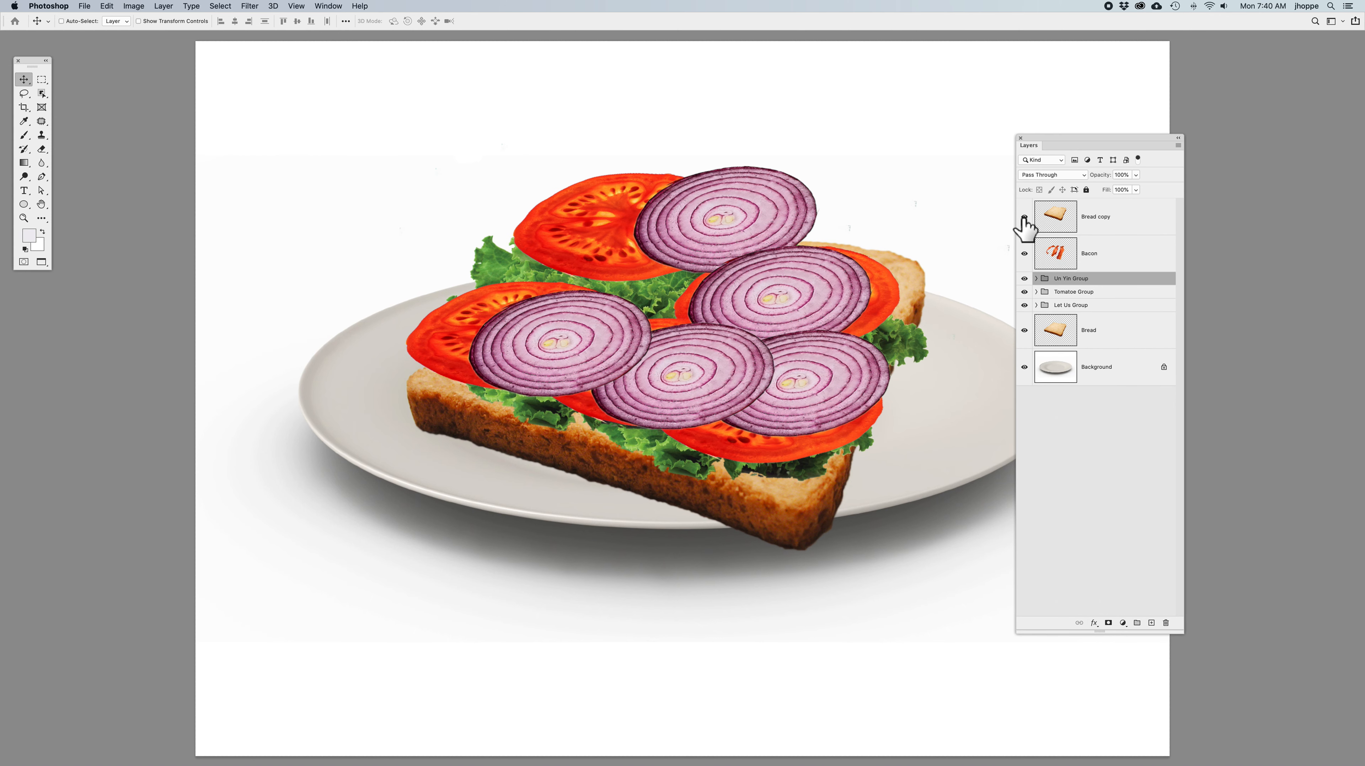
left_click(1025, 217)
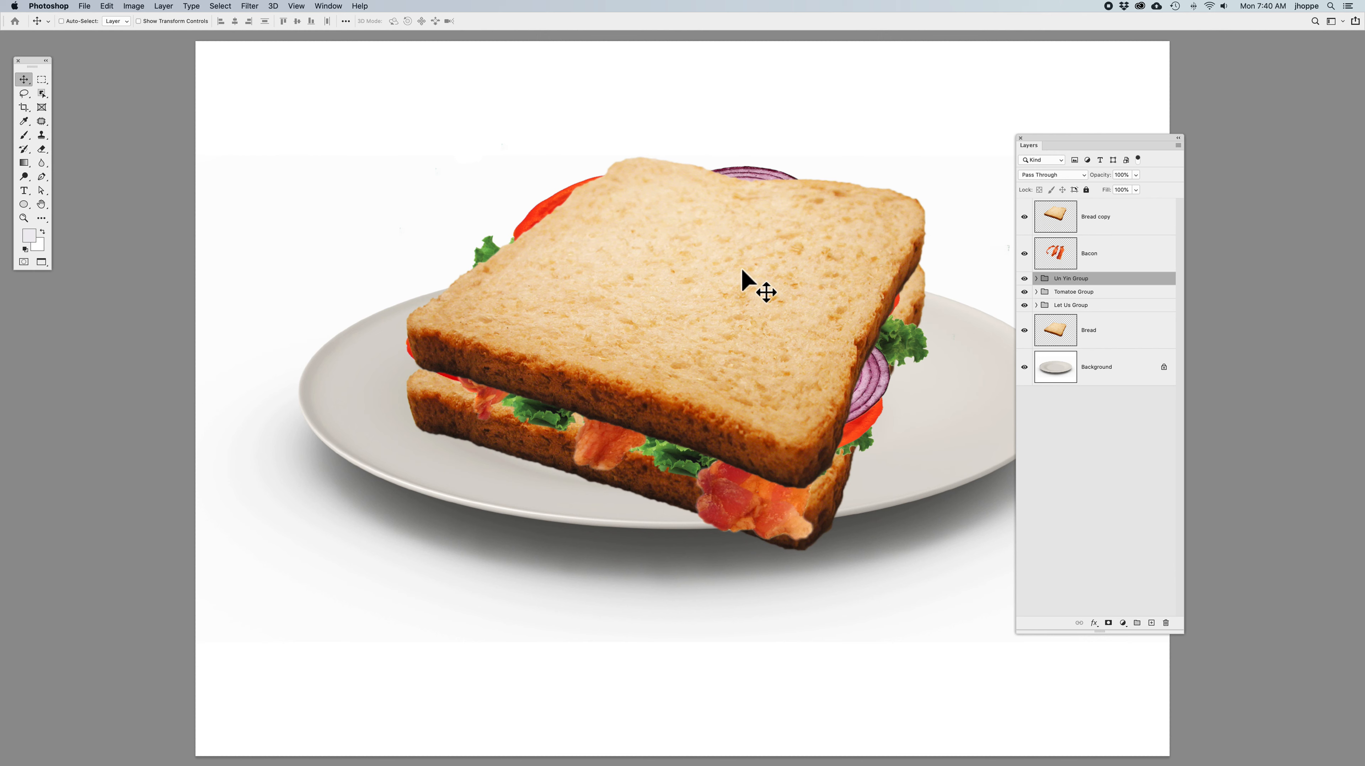
right_click(735, 276)
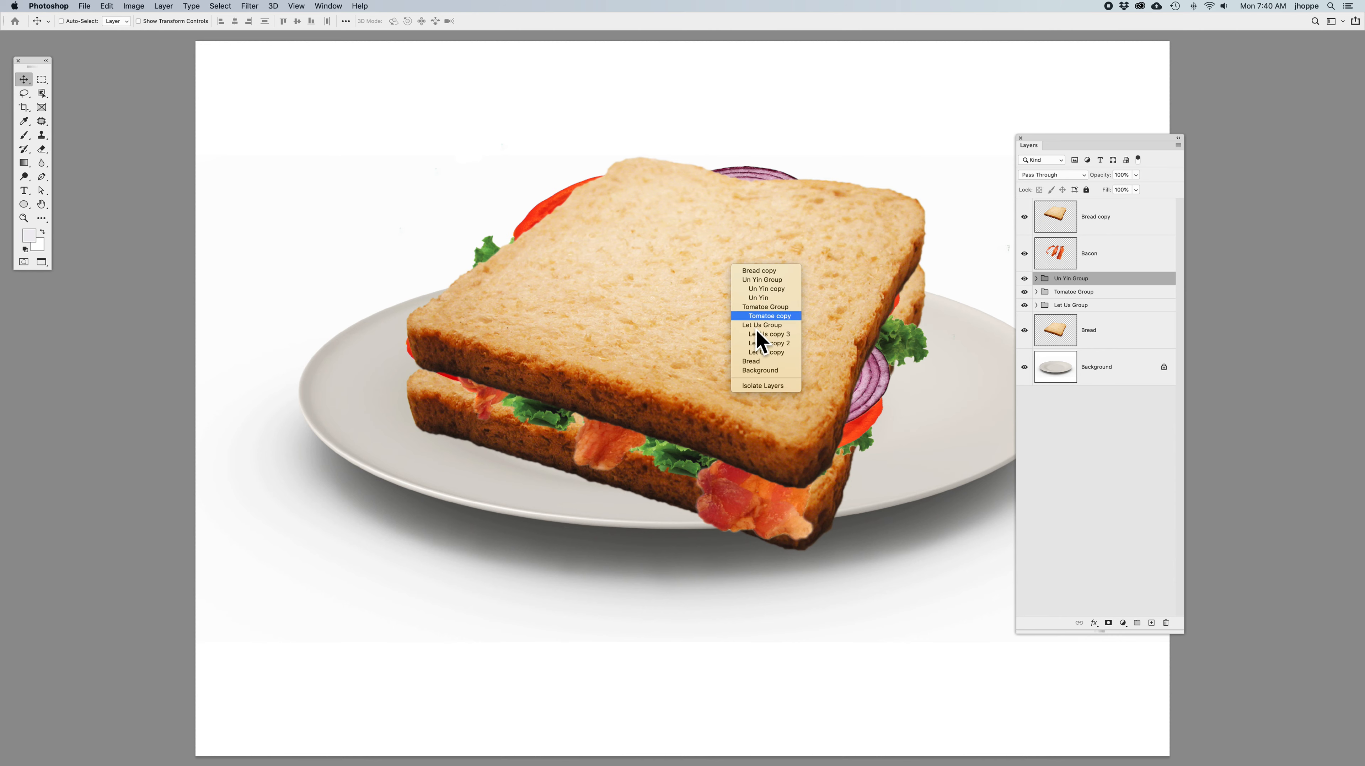
left_click(688, 302)
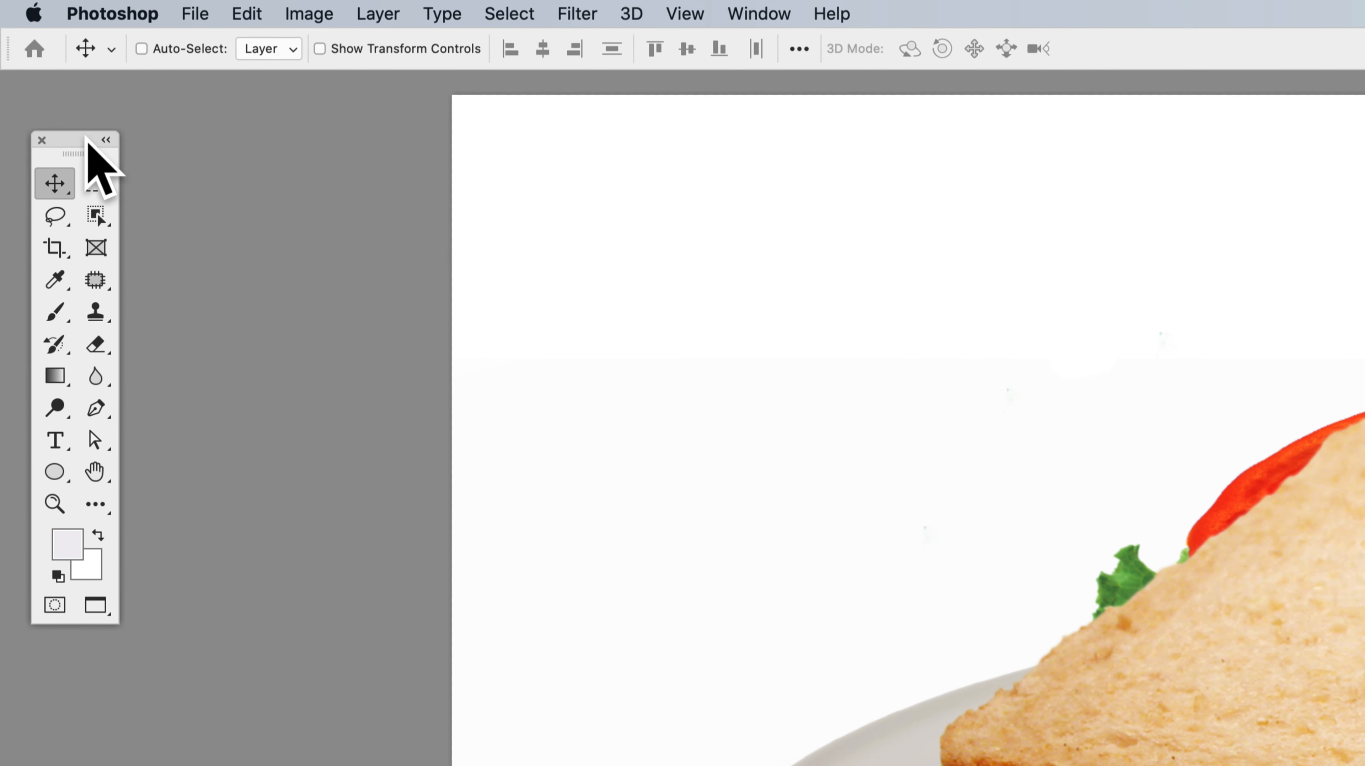
Move the toolbox up under the options bar and enable the Move tool's Auto-Select with Layer as its target.
left_click_drag(89, 140, 80, 99)
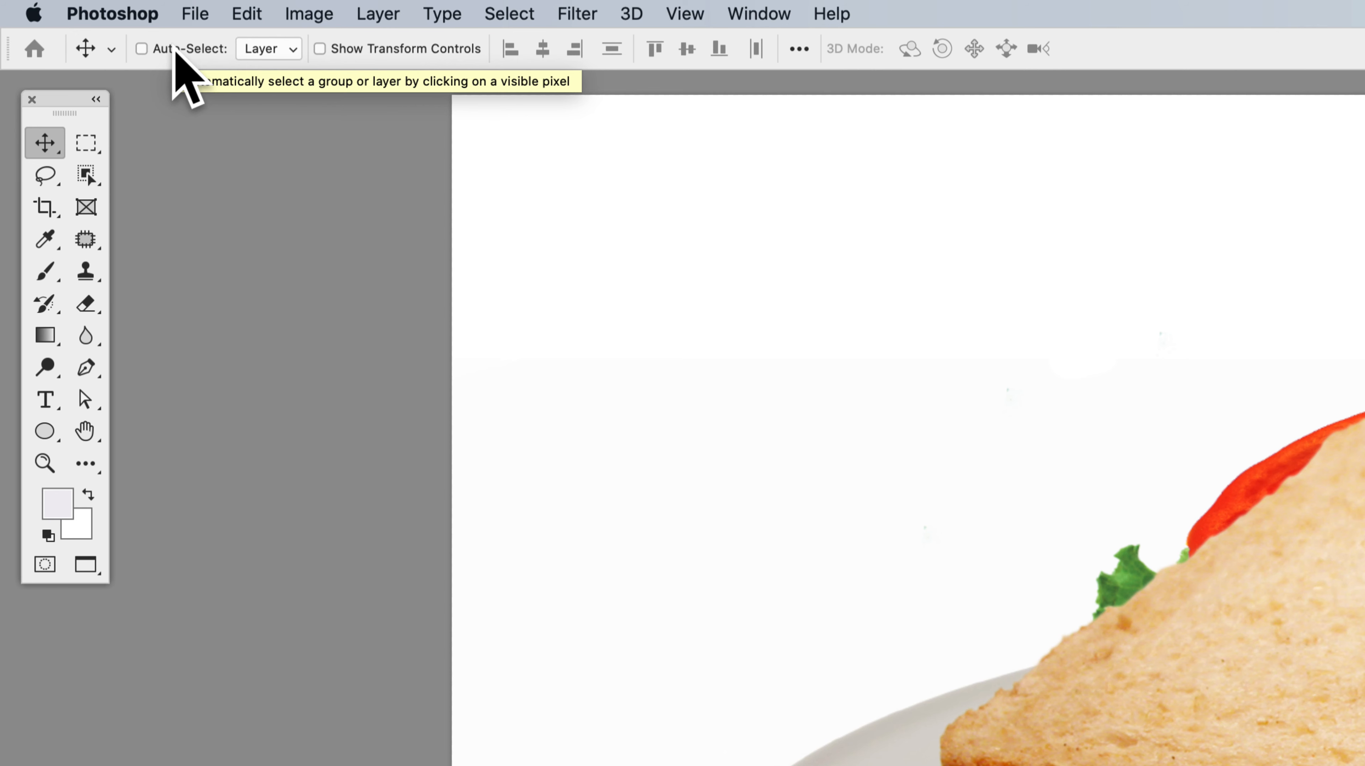
left_click(177, 49)
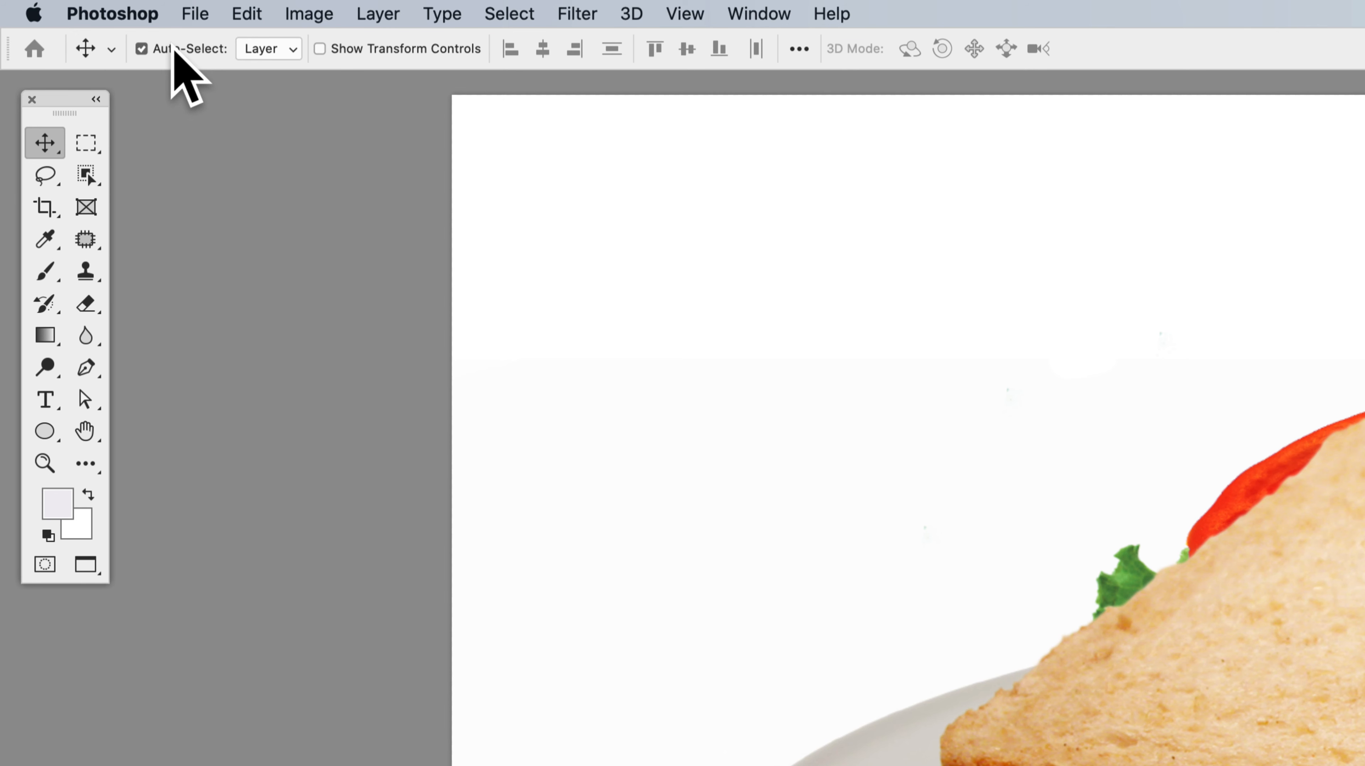
left_click(289, 49)
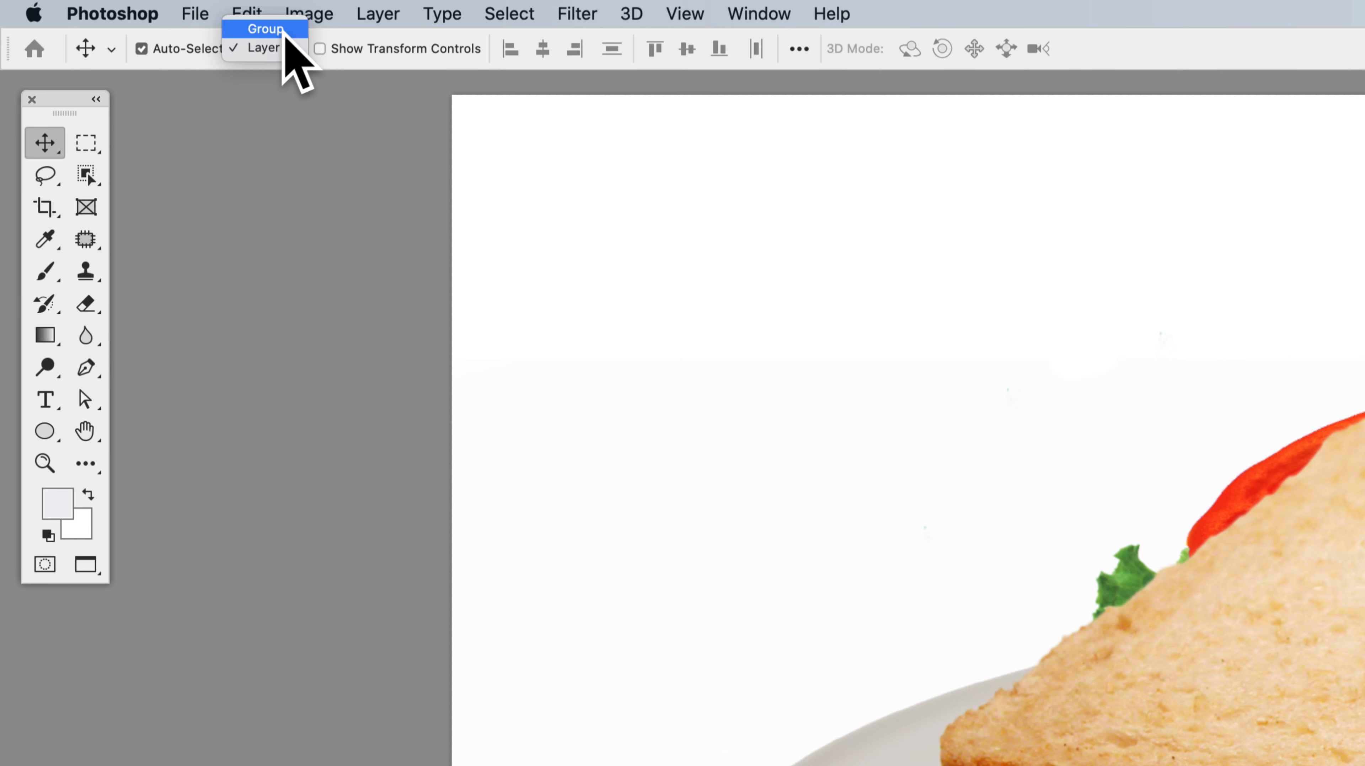
left_click(281, 50)
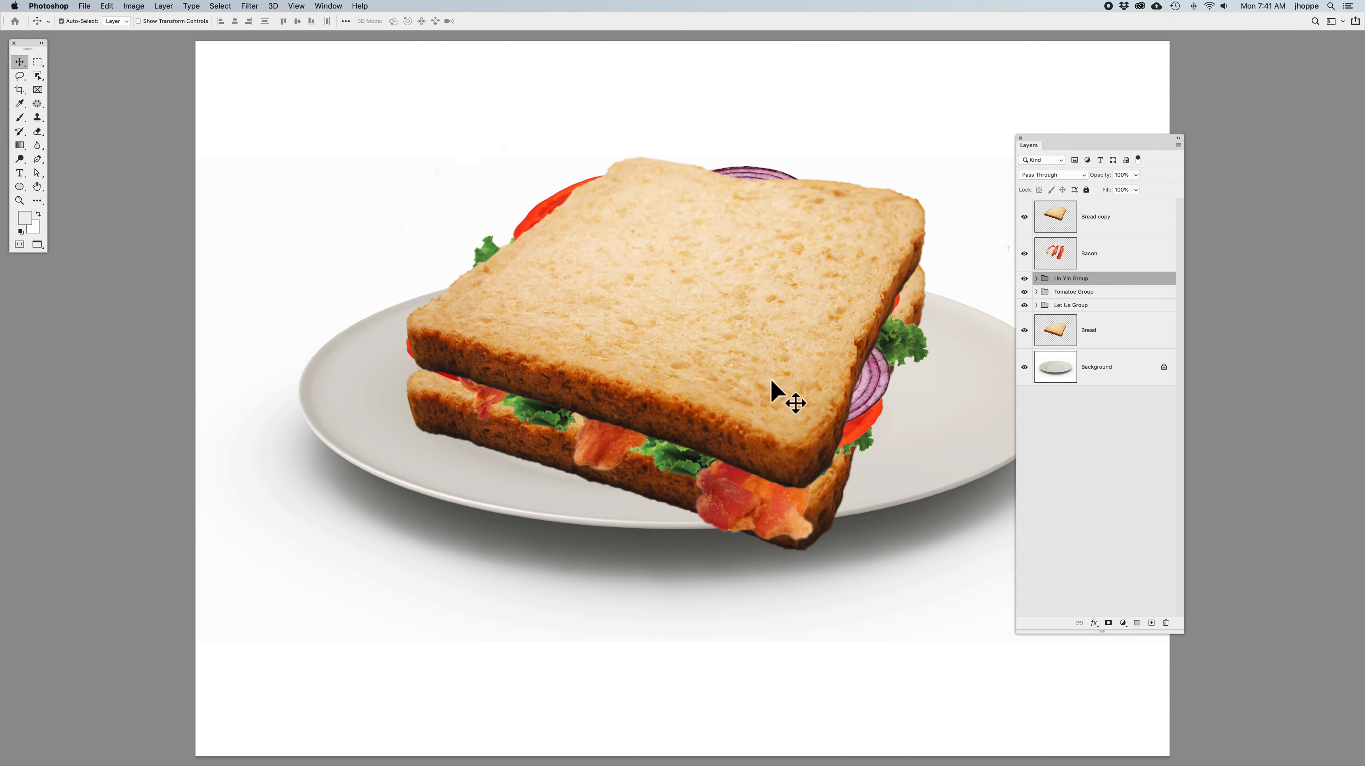
Auto-select the Bread copy, the Un Yin copy 2 onion, the front bacon and Bread copy again directly on the canvas.
left_click(804, 358)
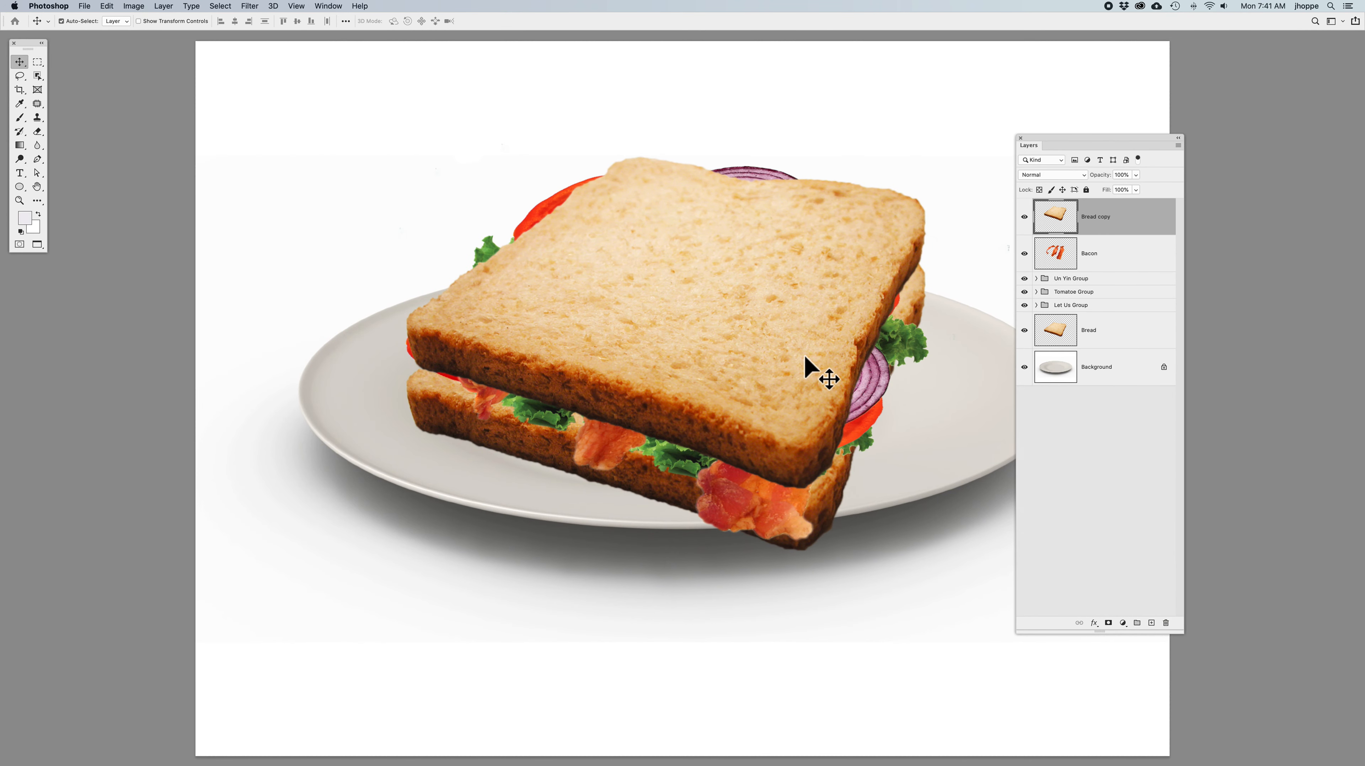
left_click(878, 383)
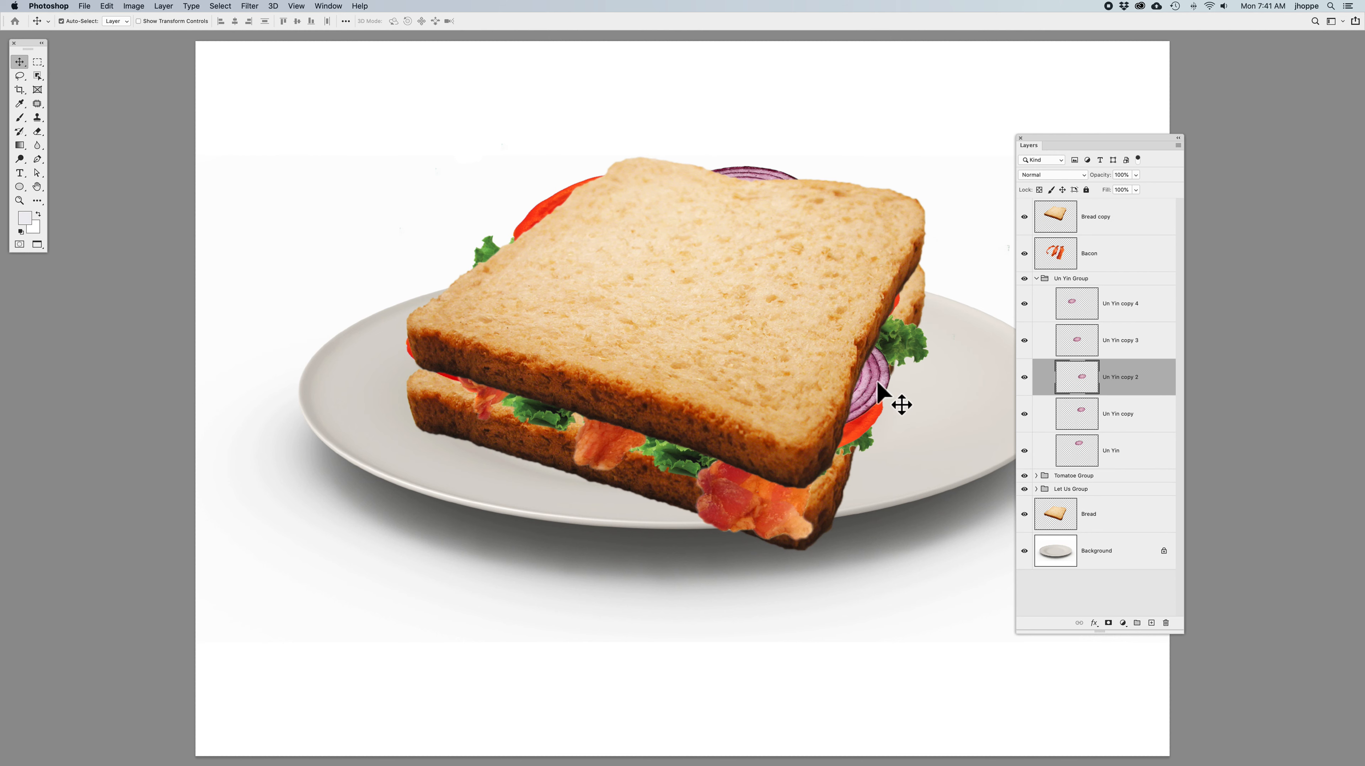
left_click(731, 495)
left_click(652, 326)
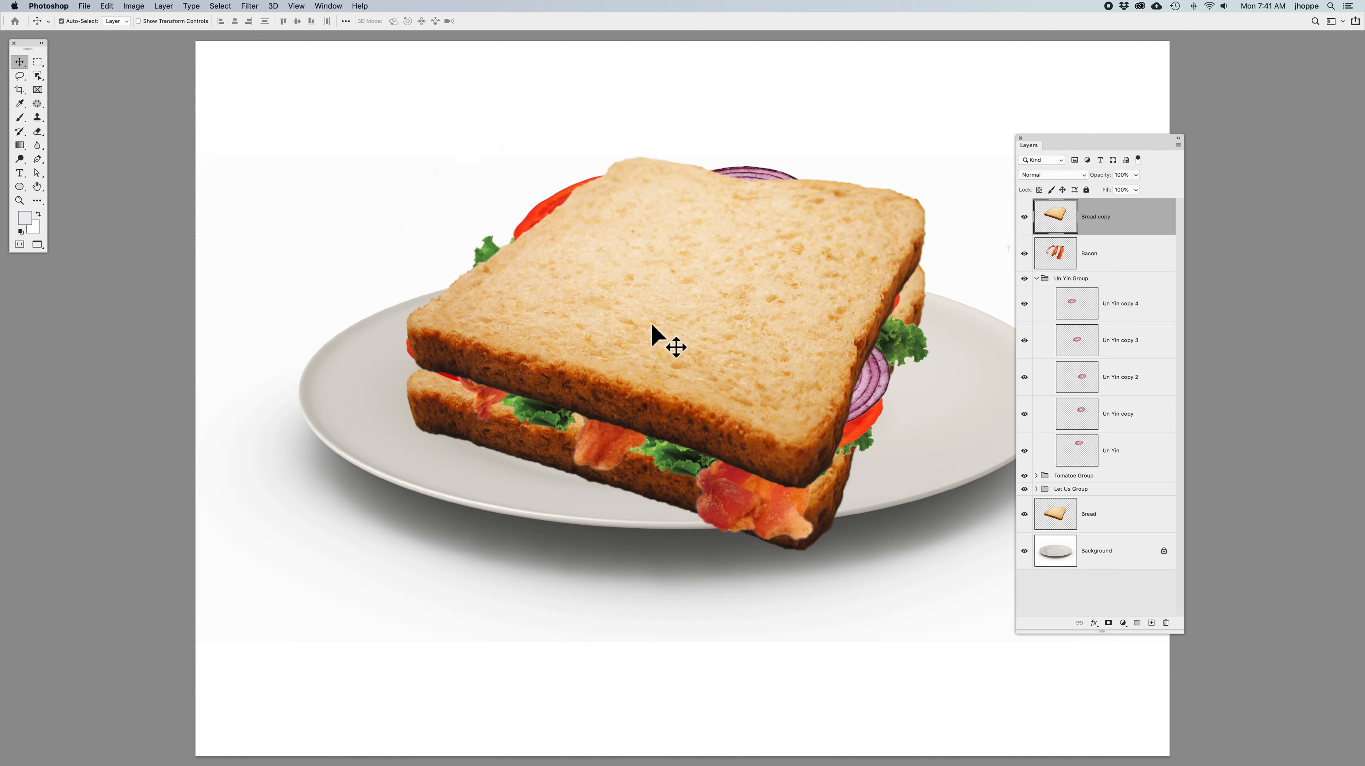
Pick the hidden Let Us copy 3 layer through the bread from the canvas layer list, and reselect Bread copy.
right_click(699, 273)
key("Escape")
right_click(654, 288)
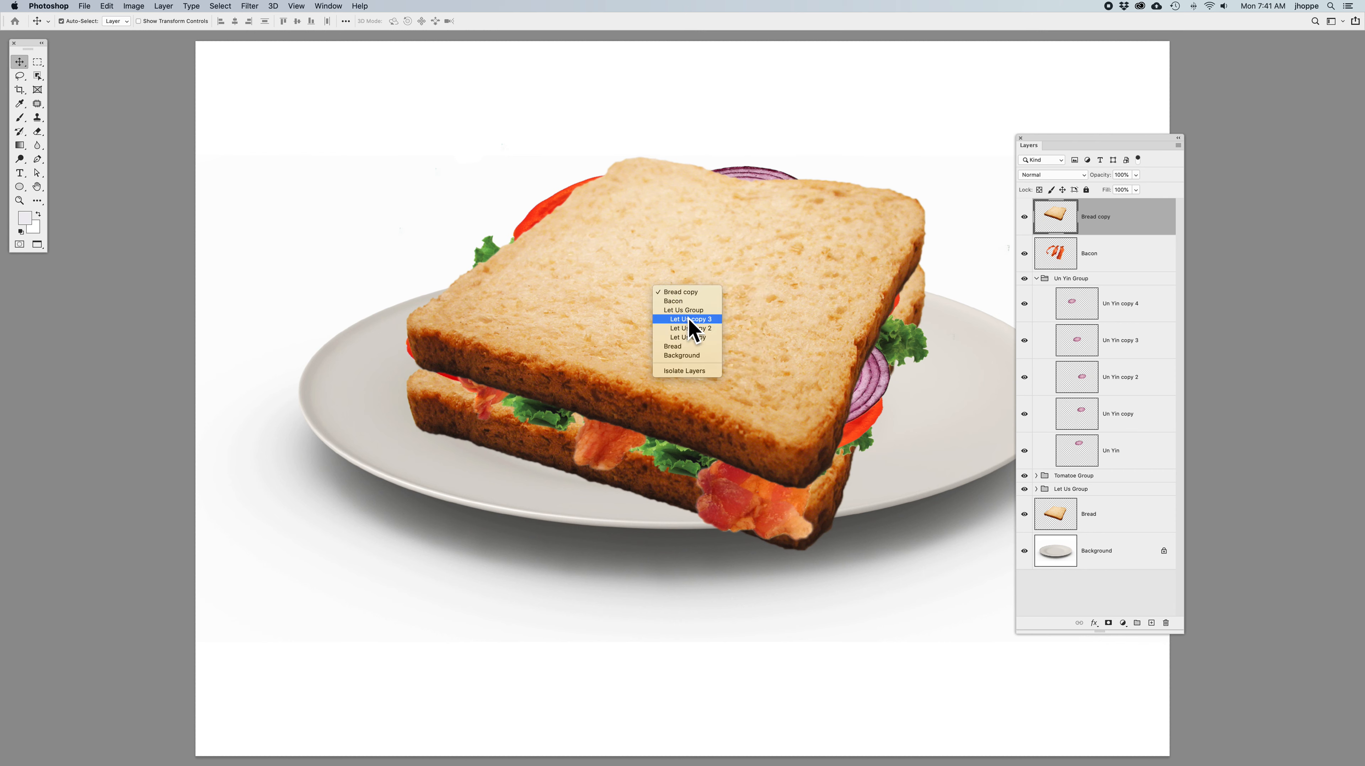
left_click(689, 320)
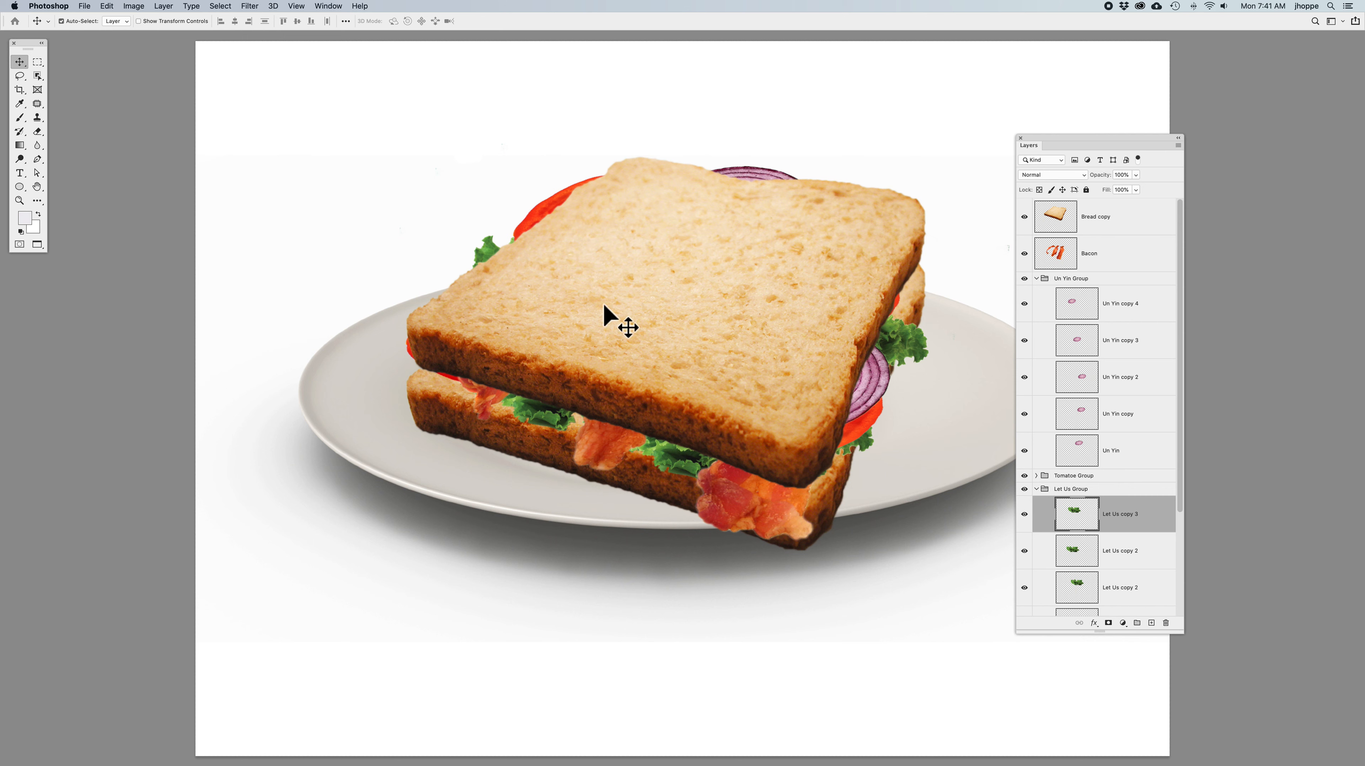
left_click(676, 327)
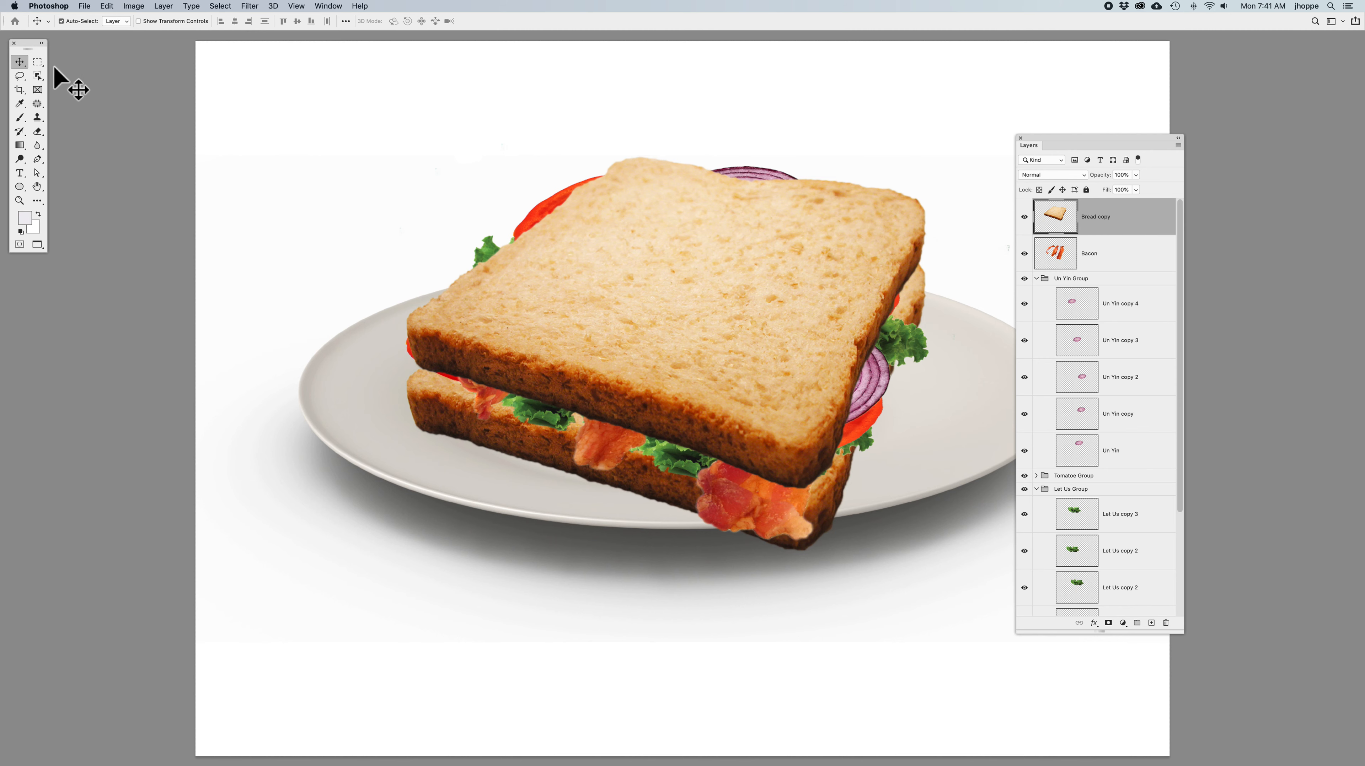
Turn off Auto-Select and collapse all layer groups.
left_click(61, 21)
left_click(1180, 146)
left_click(1213, 265)
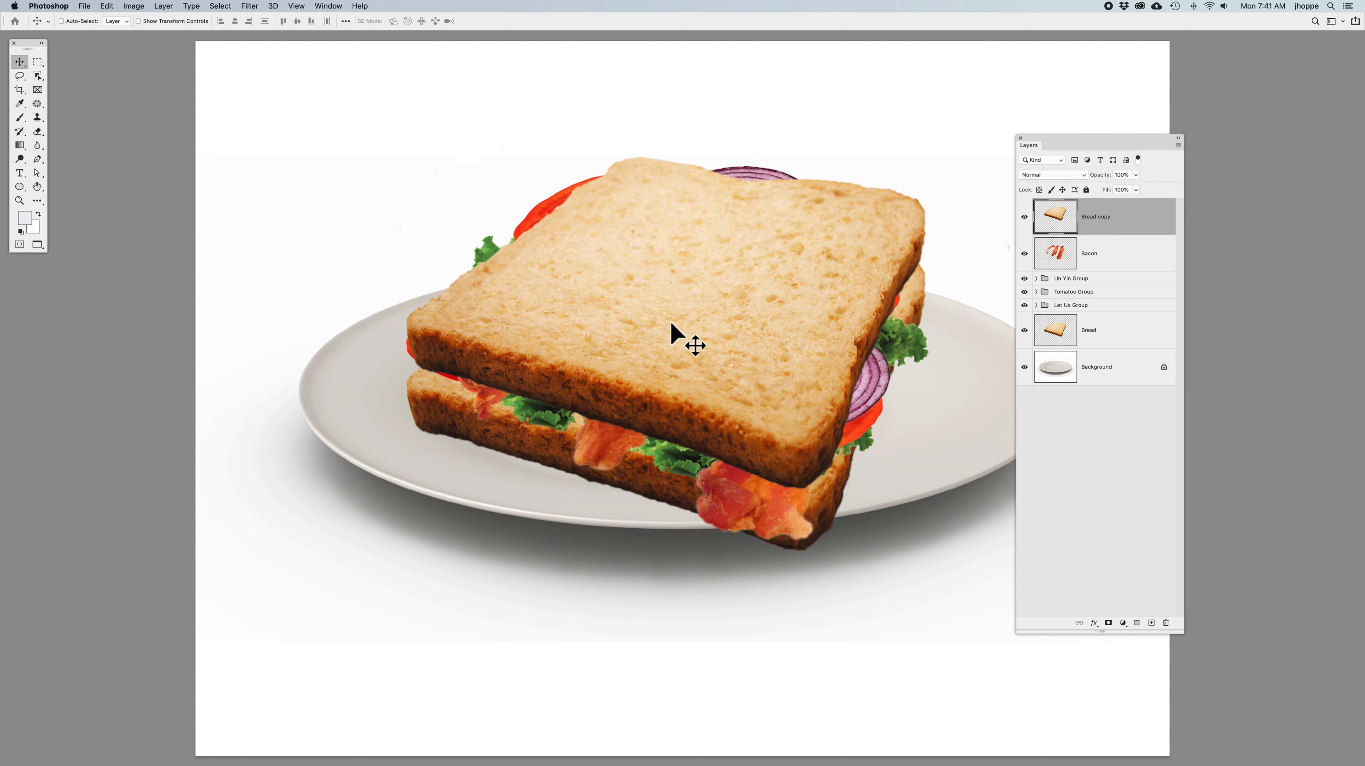
Temporarily toggle the Move tool's Auto-Select option several times.
key("super")
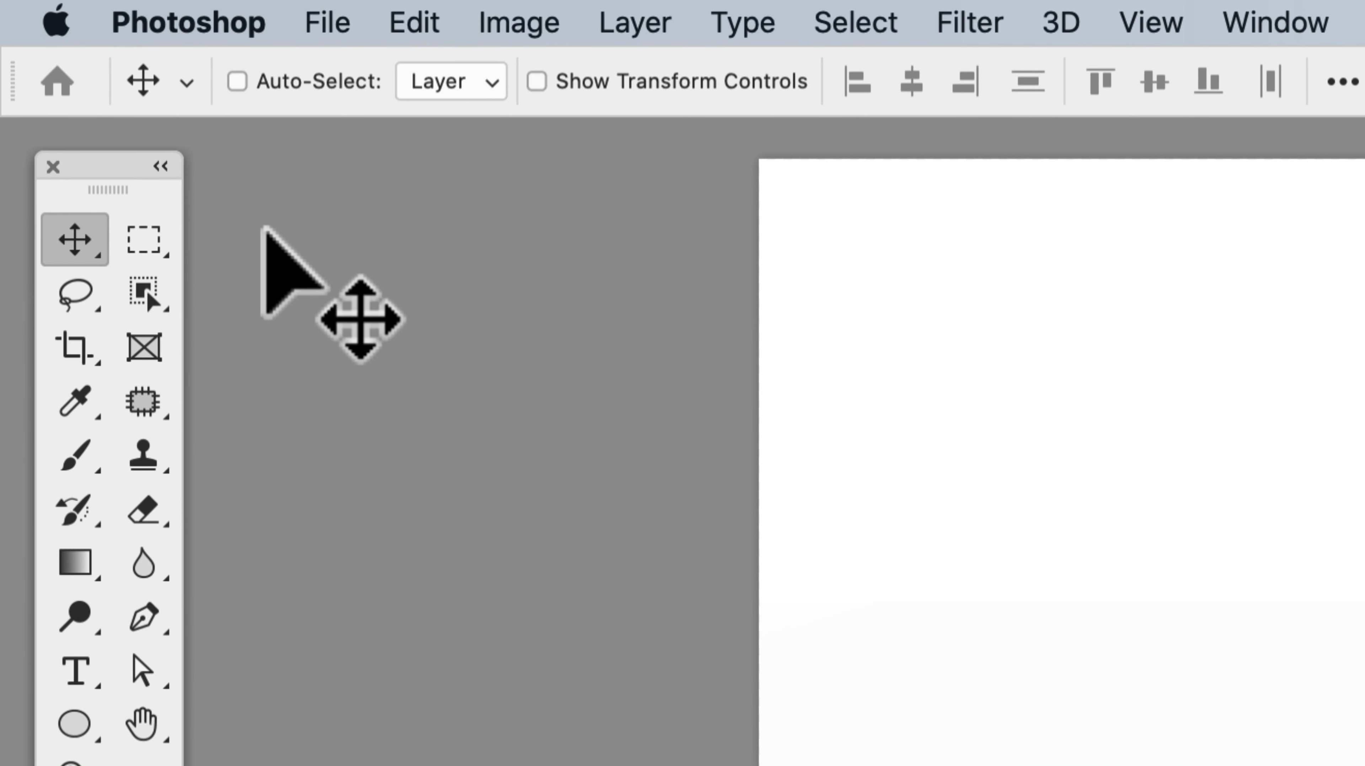
key("super")
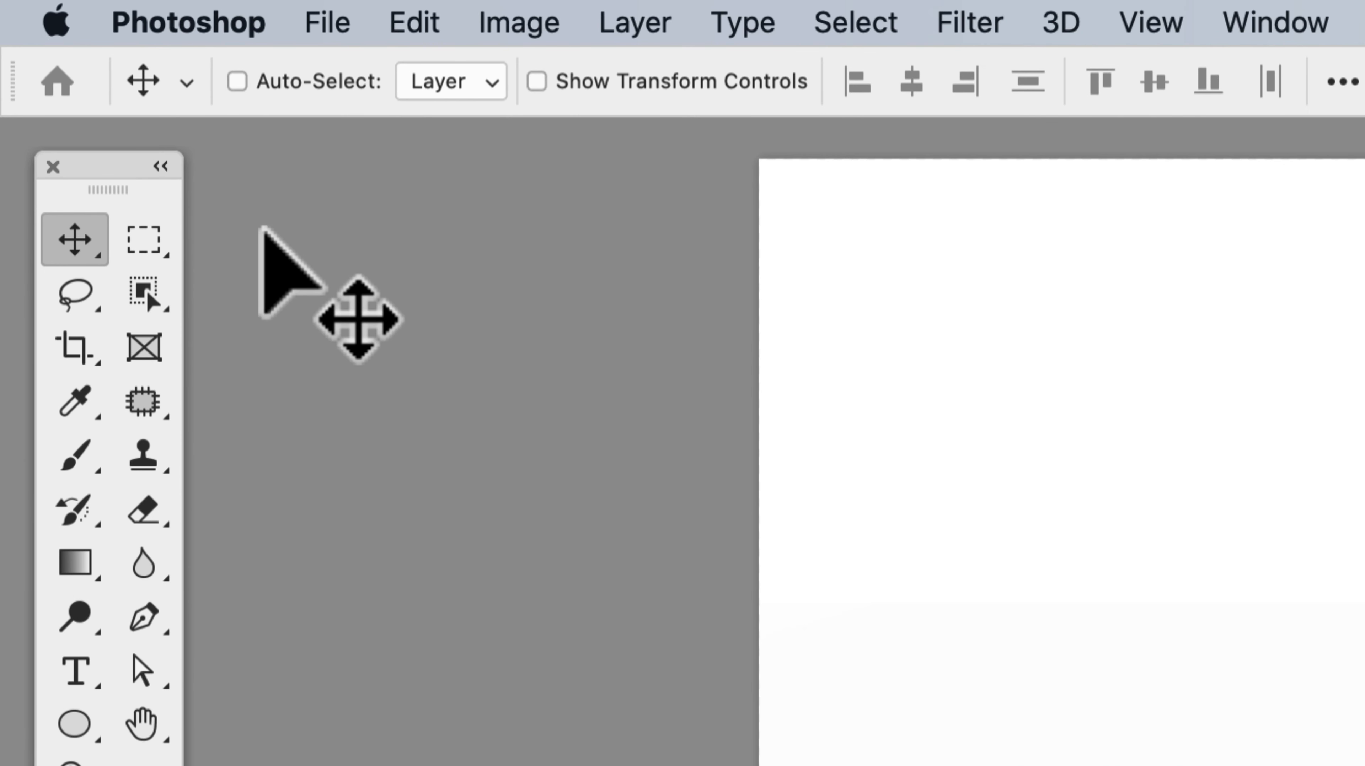
key("super")
key("super")
key("super")
key("super")
key("super")
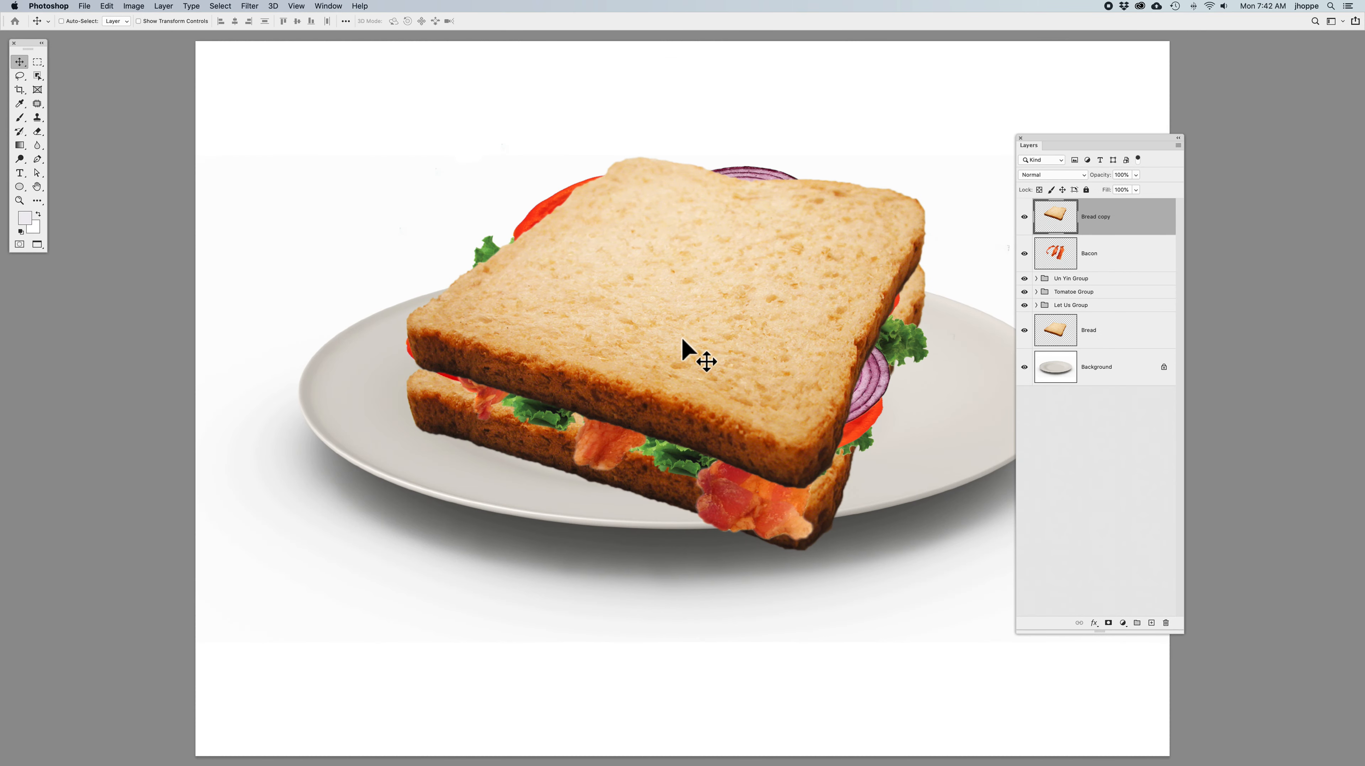
Pick the Let Us copy 2 lettuce under the bread's front edge directly on the canvas and move it slightly down.
key("super")
key("super")
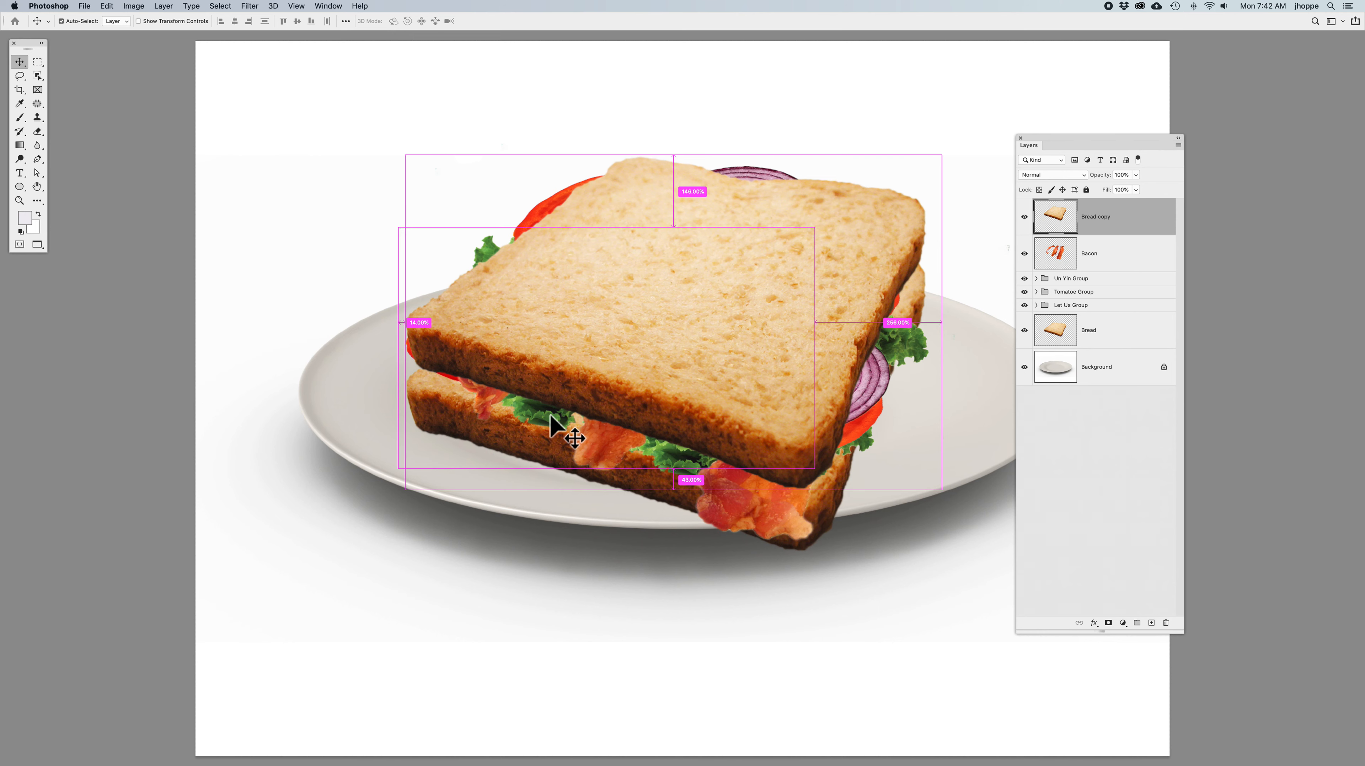
left_click(553, 424, "alt")
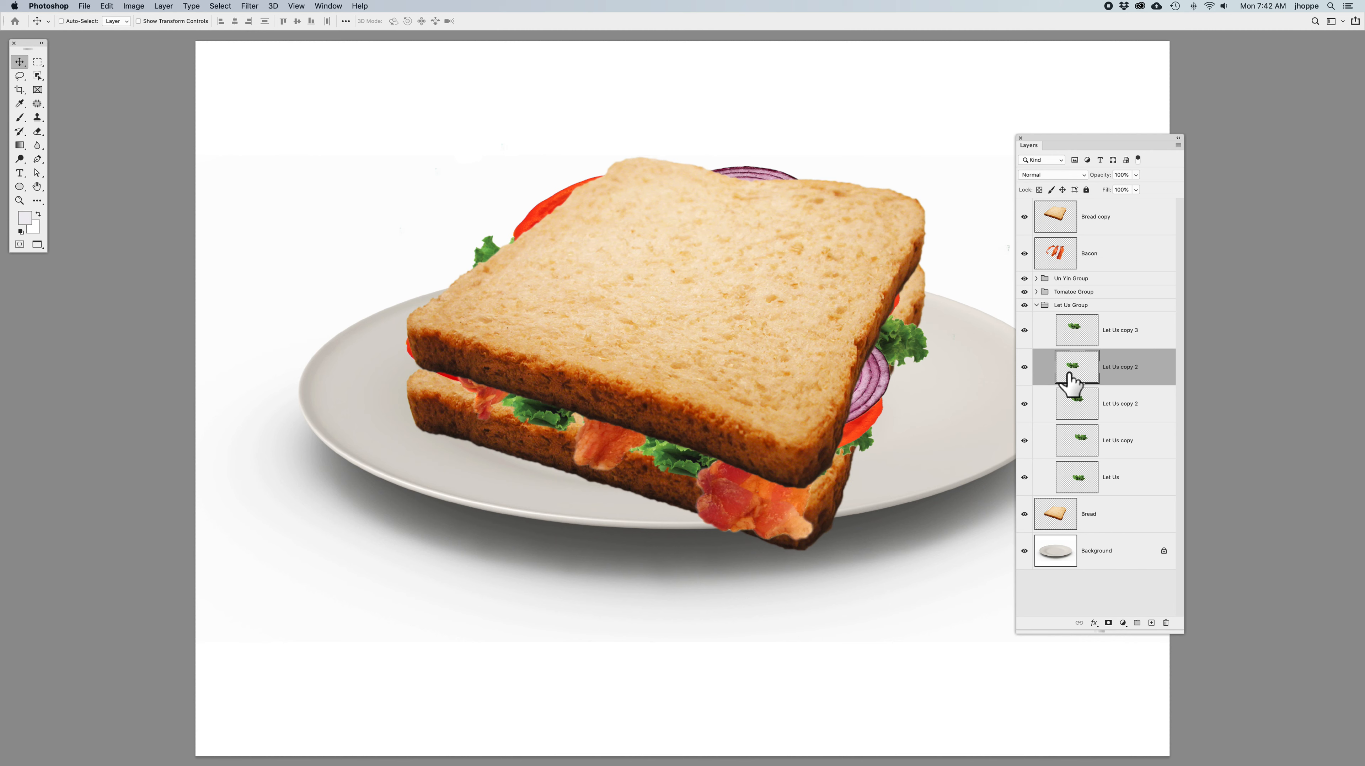
mouse_move(558, 424)
left_mouse_down()
mouse_move(545, 422)
mouse_move(571, 400)
left_mouse_up()
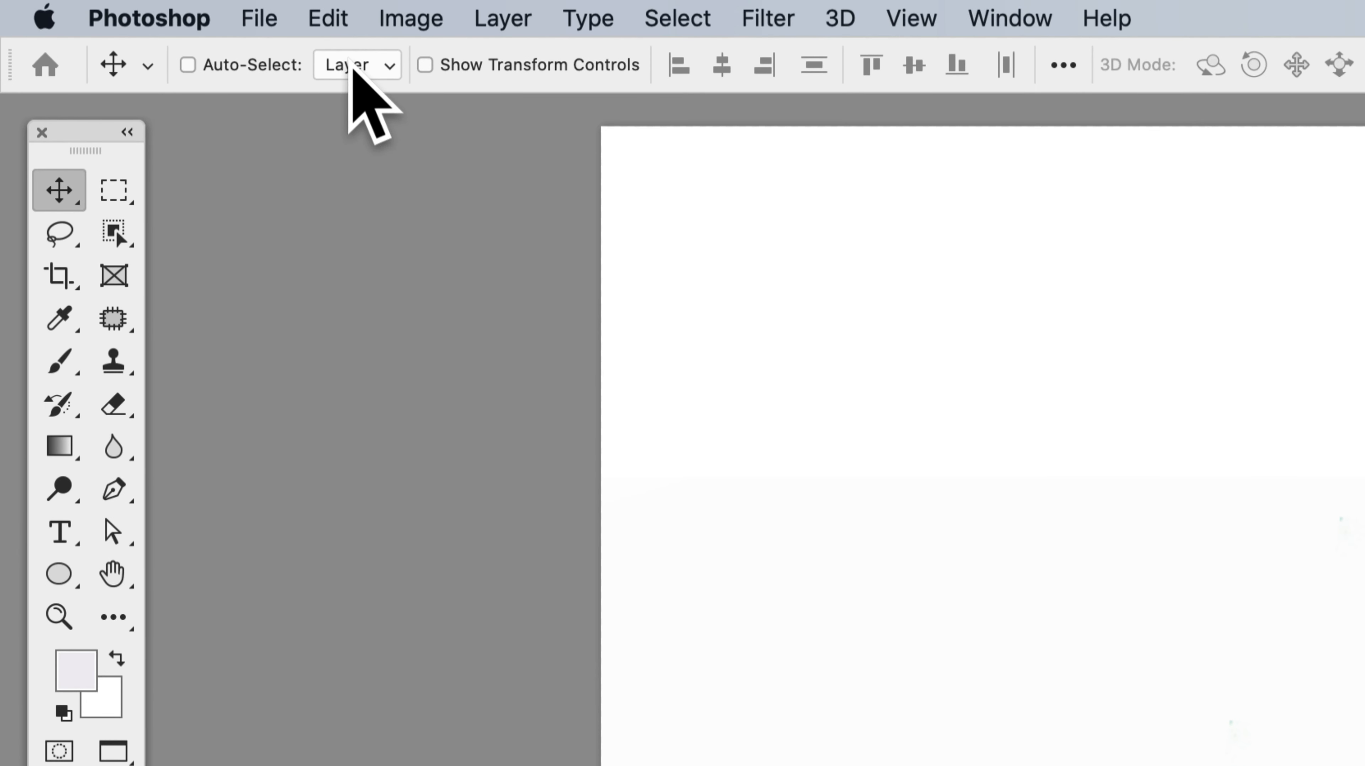
Check the Layer target for Auto-Select and switch the option on and off again, leaving the target at Layer.
left_click(216, 39)
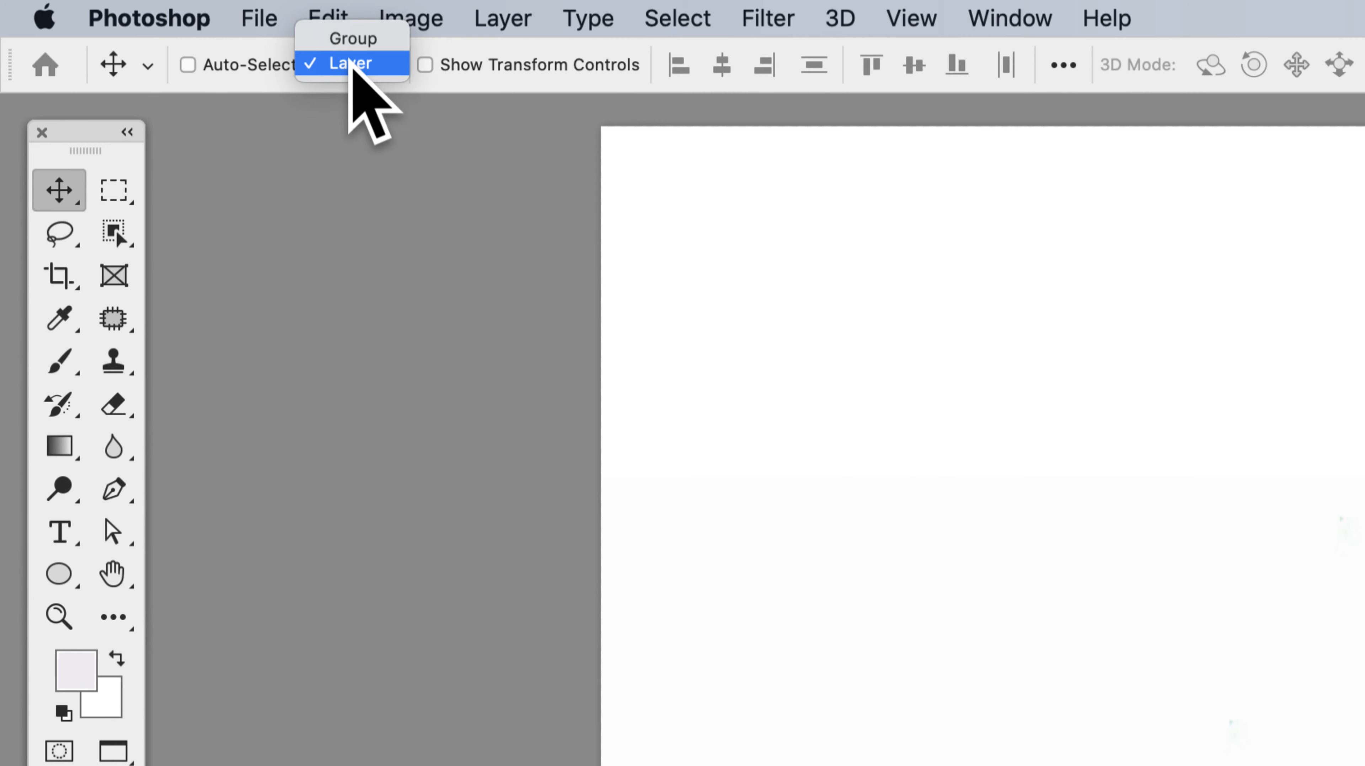
left_click(350, 64)
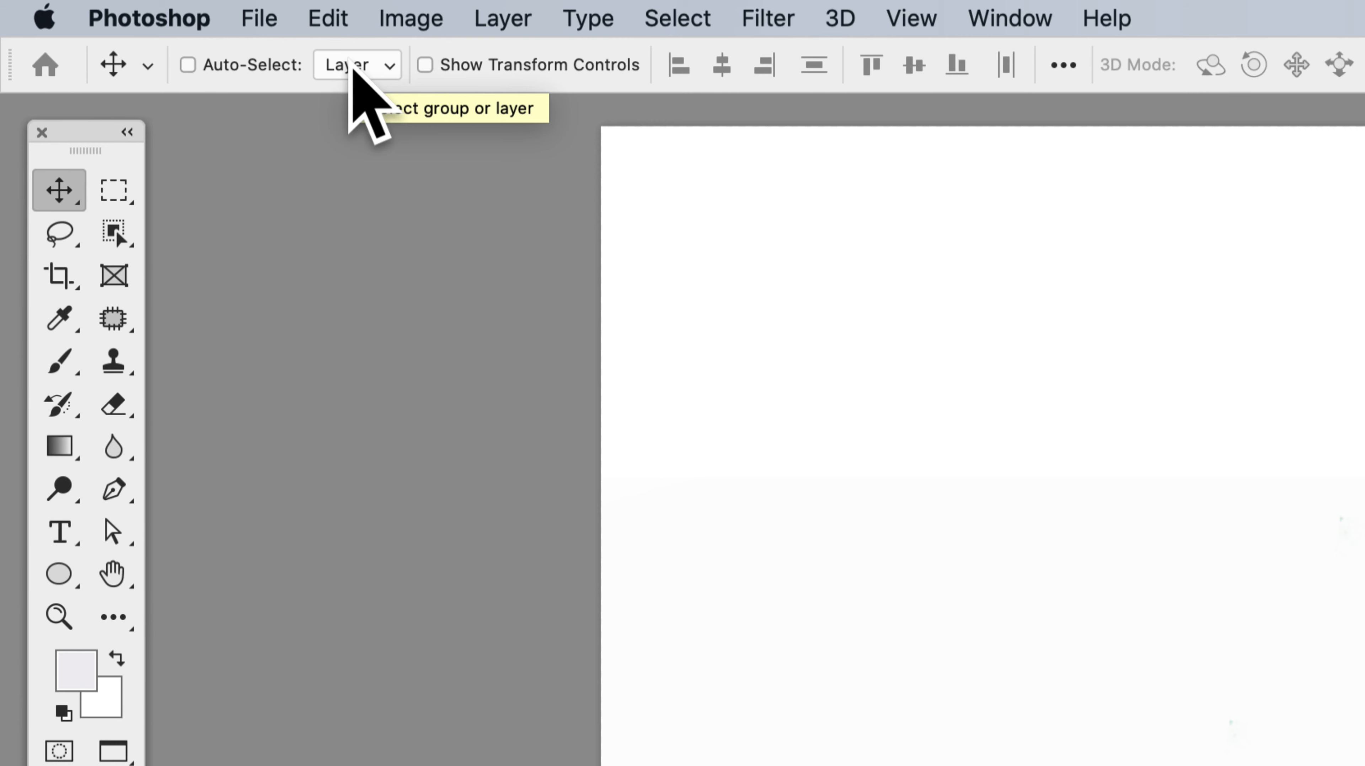
left_click(197, 62)
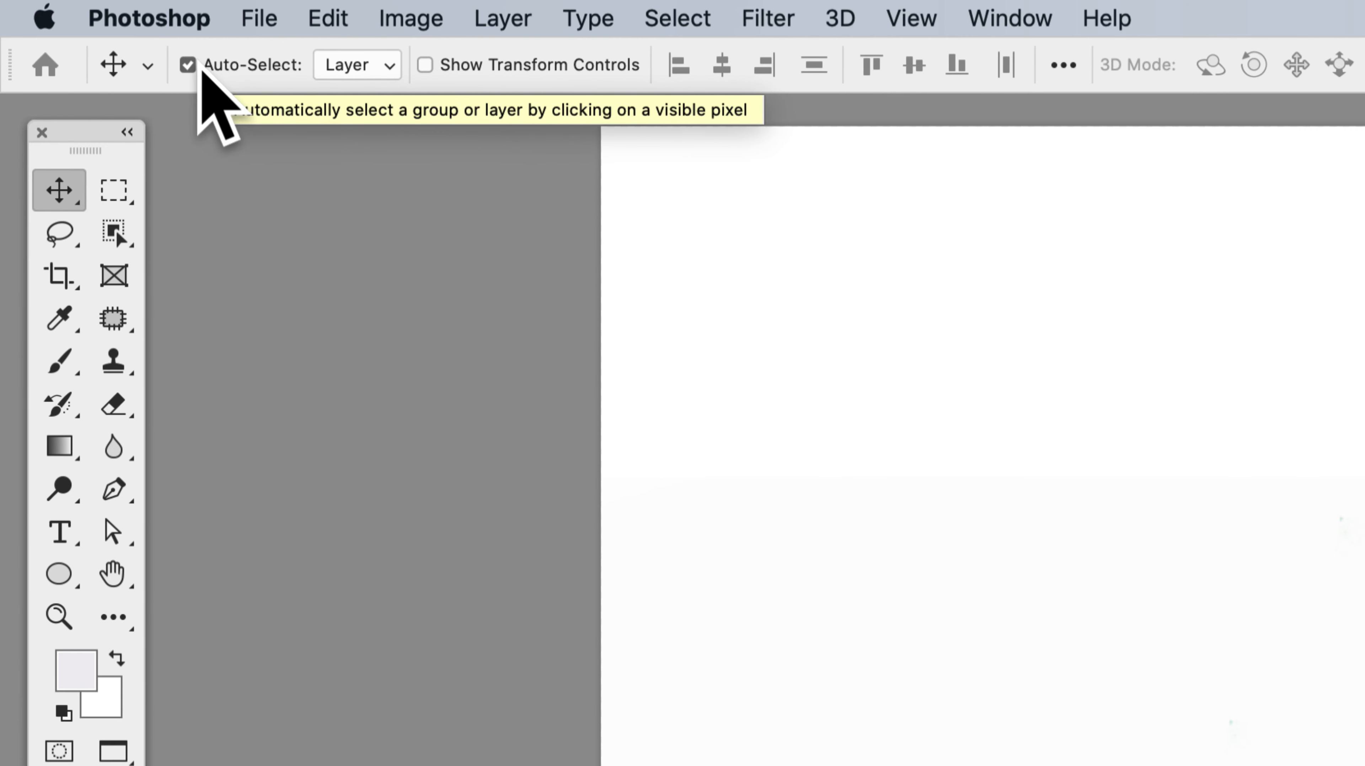
key("super")
key("super")
key("super")
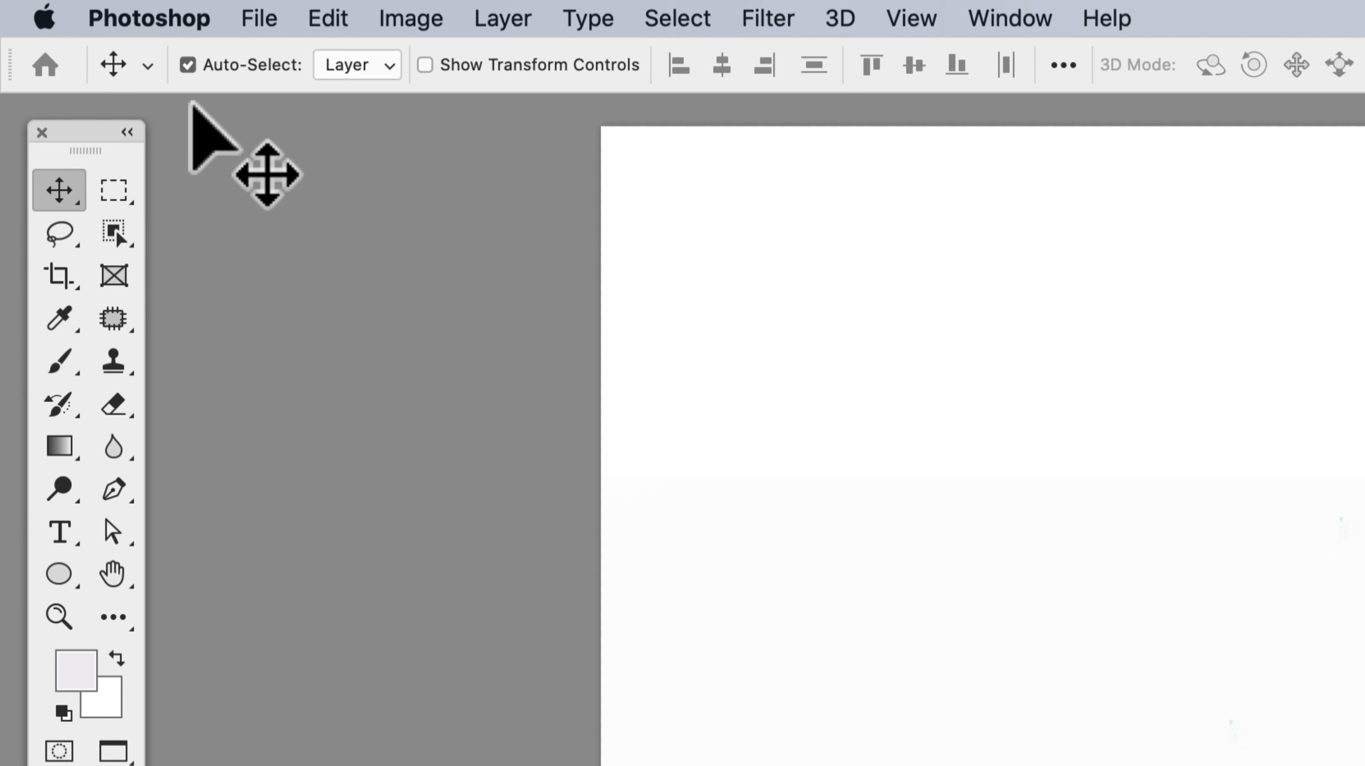
key("super")
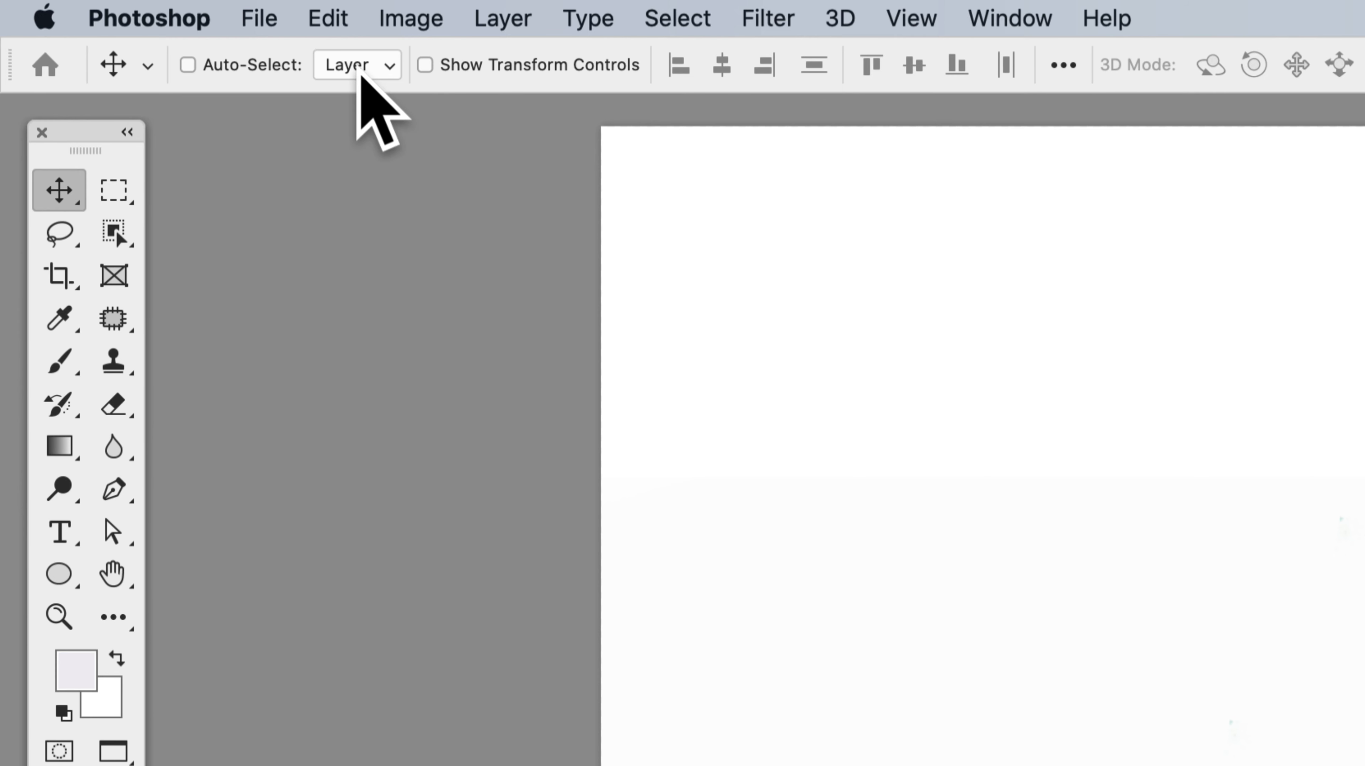
left_click(358, 67)
left_click(355, 61)
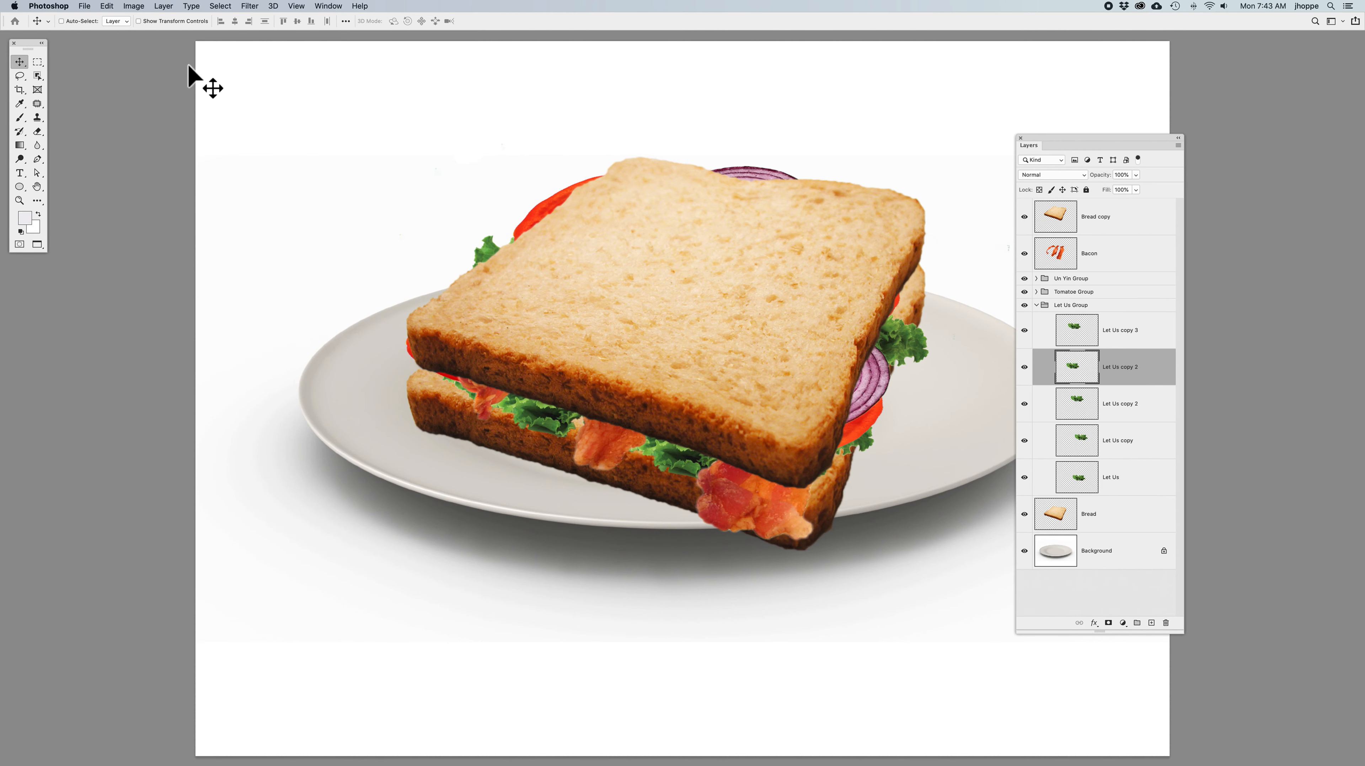
Turn on Show Transform Controls and pick the back onion slice, followed by the Un Yin copy 2 slice at the bread's side.
left_click(149, 22)
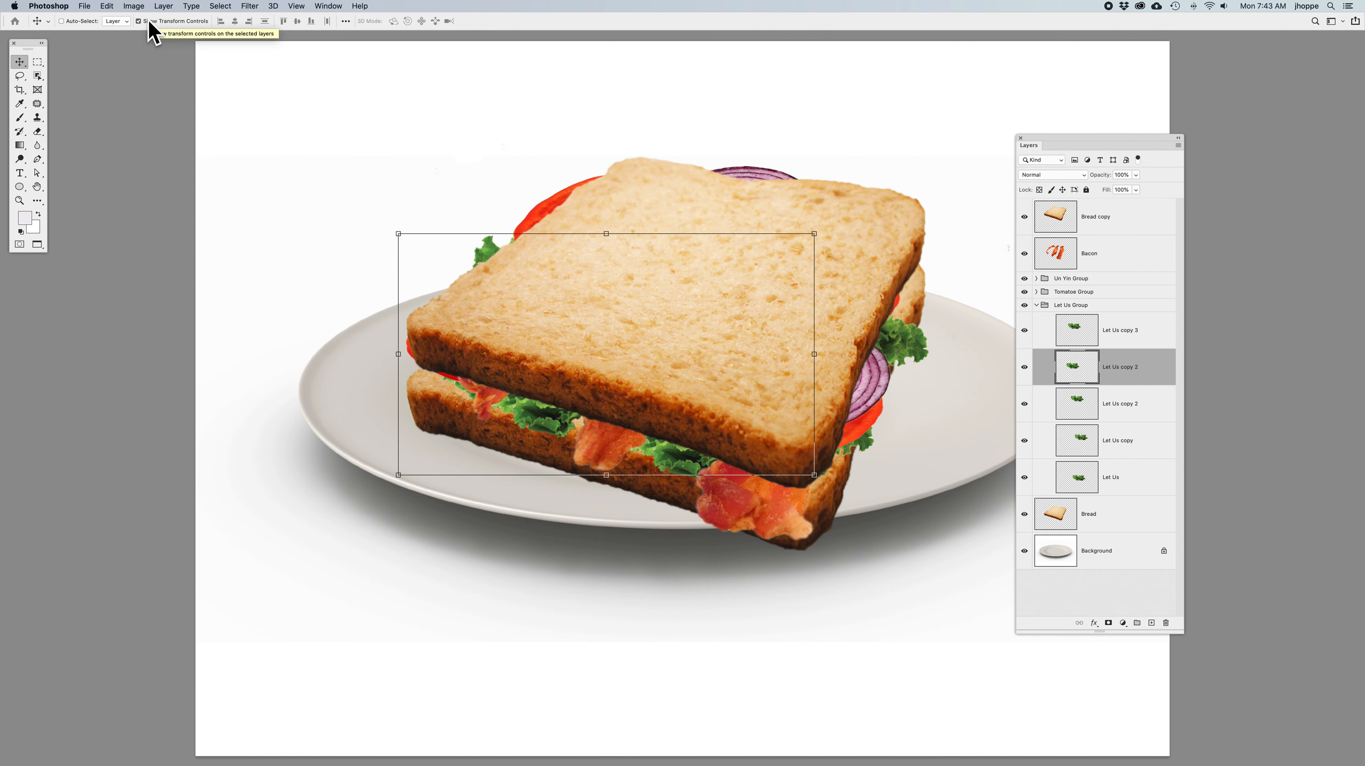
left_click(754, 175)
left_click_drag(764, 214, 872, 378)
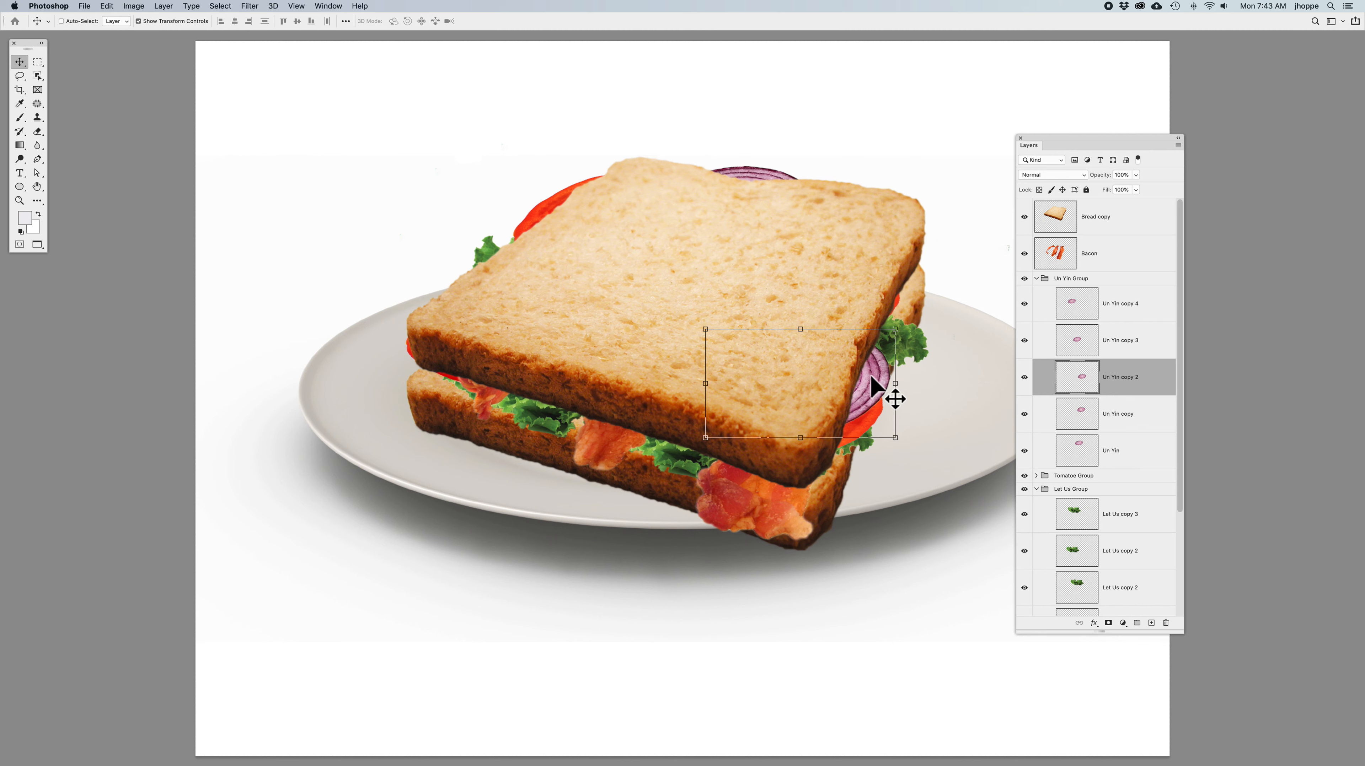
Try to enlarge the Un Yin copy 2 onion slice to about 112% with its transform controls.
left_click_drag(895, 437, 907, 444)
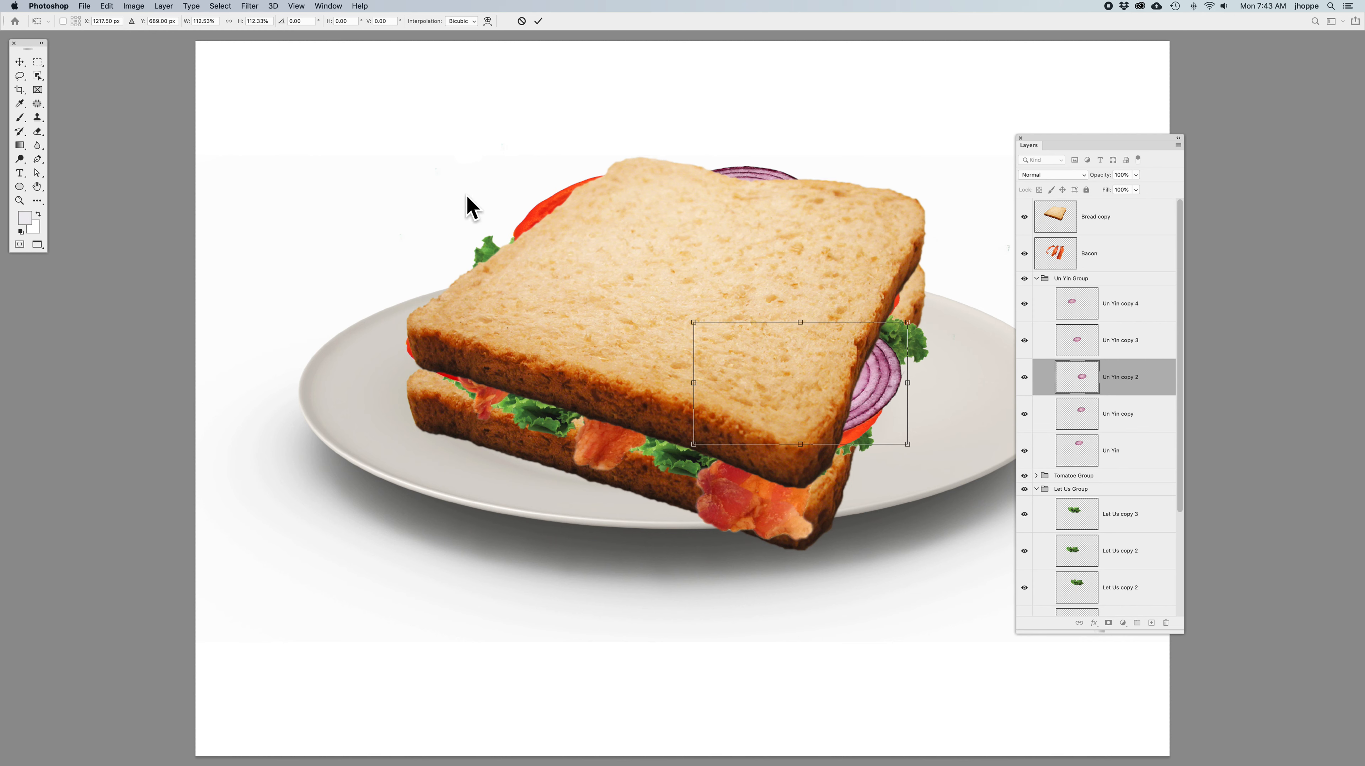
key("ctrl+z")
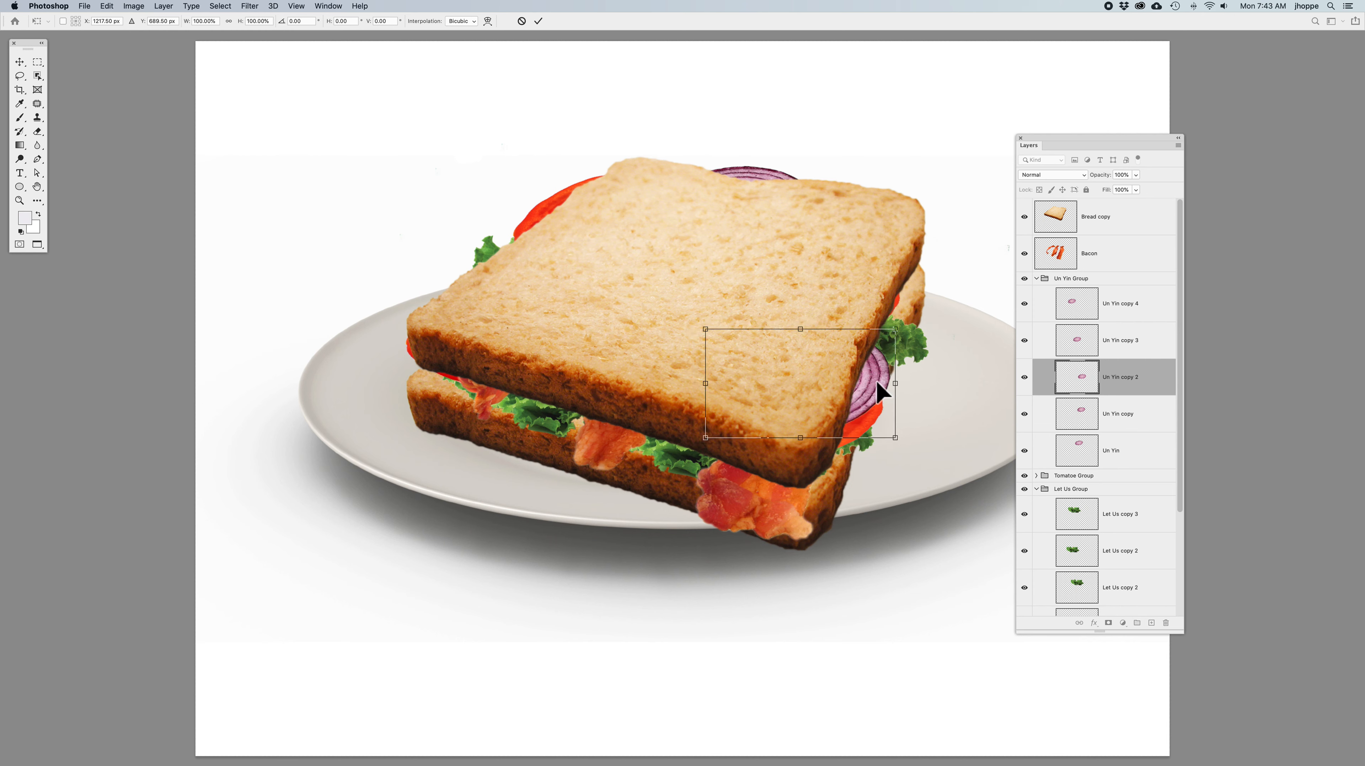
key("Escape")
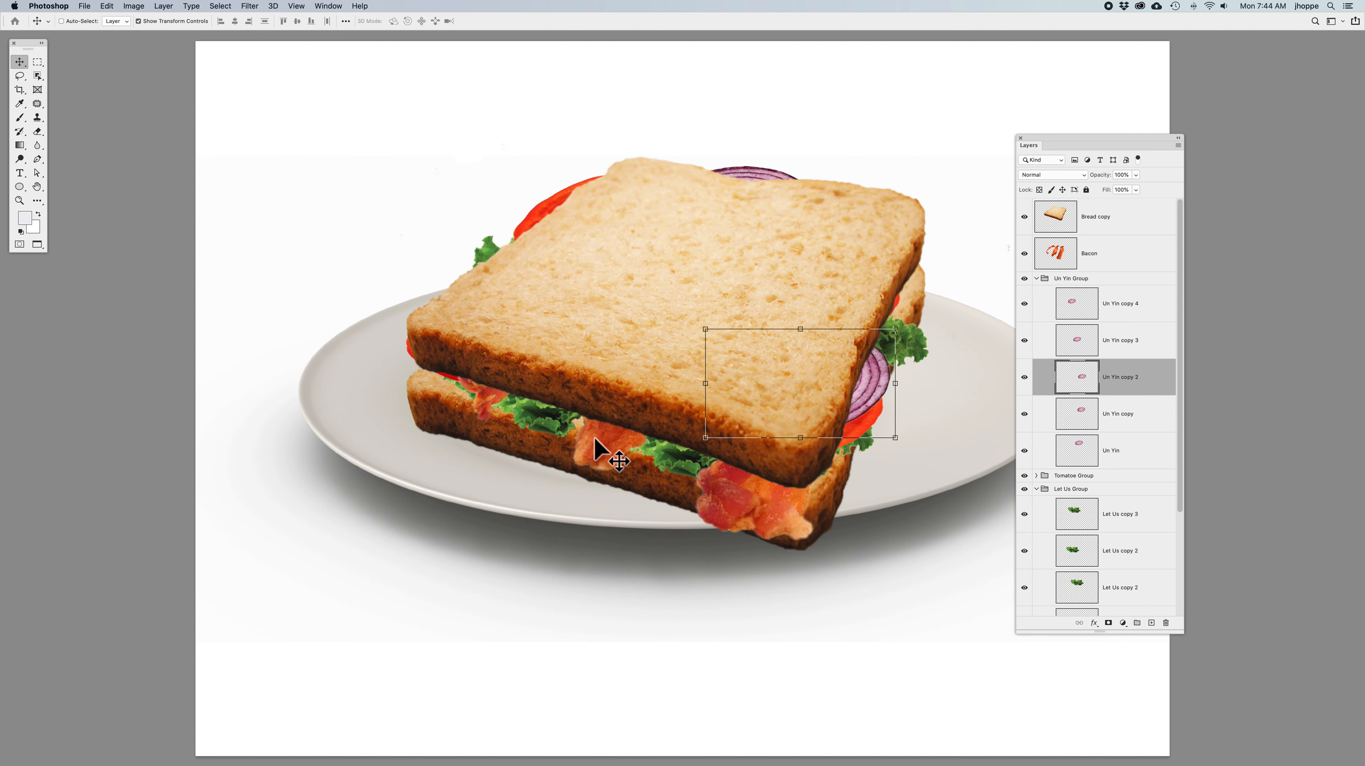
Pick the Let Us copy 2 lettuce at the front of the sandwich and scale it from its center to about 103.5%.
left_click(545, 427, "super")
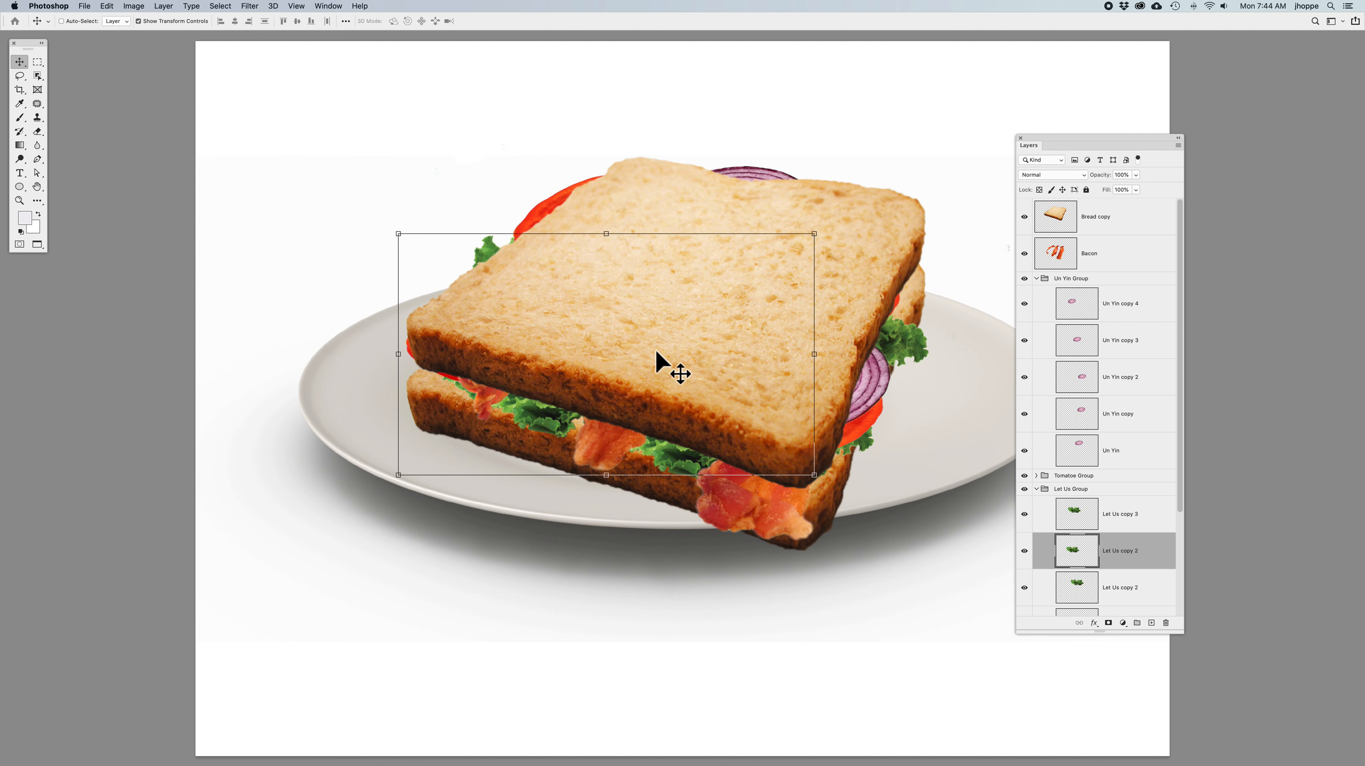
mouse_move(814, 466)
left_mouse_down()
mouse_move(831, 462)
mouse_move(822, 471)
left_mouse_up()
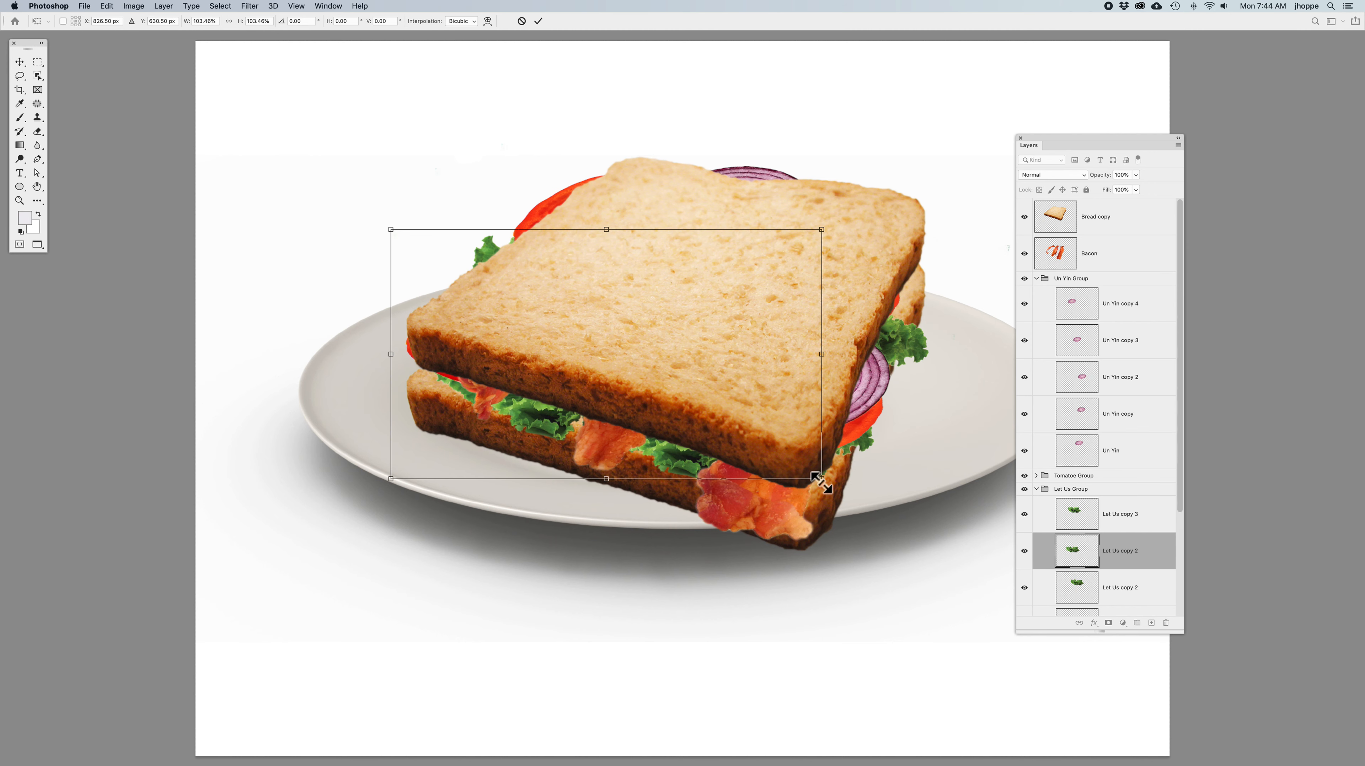
key("Return")
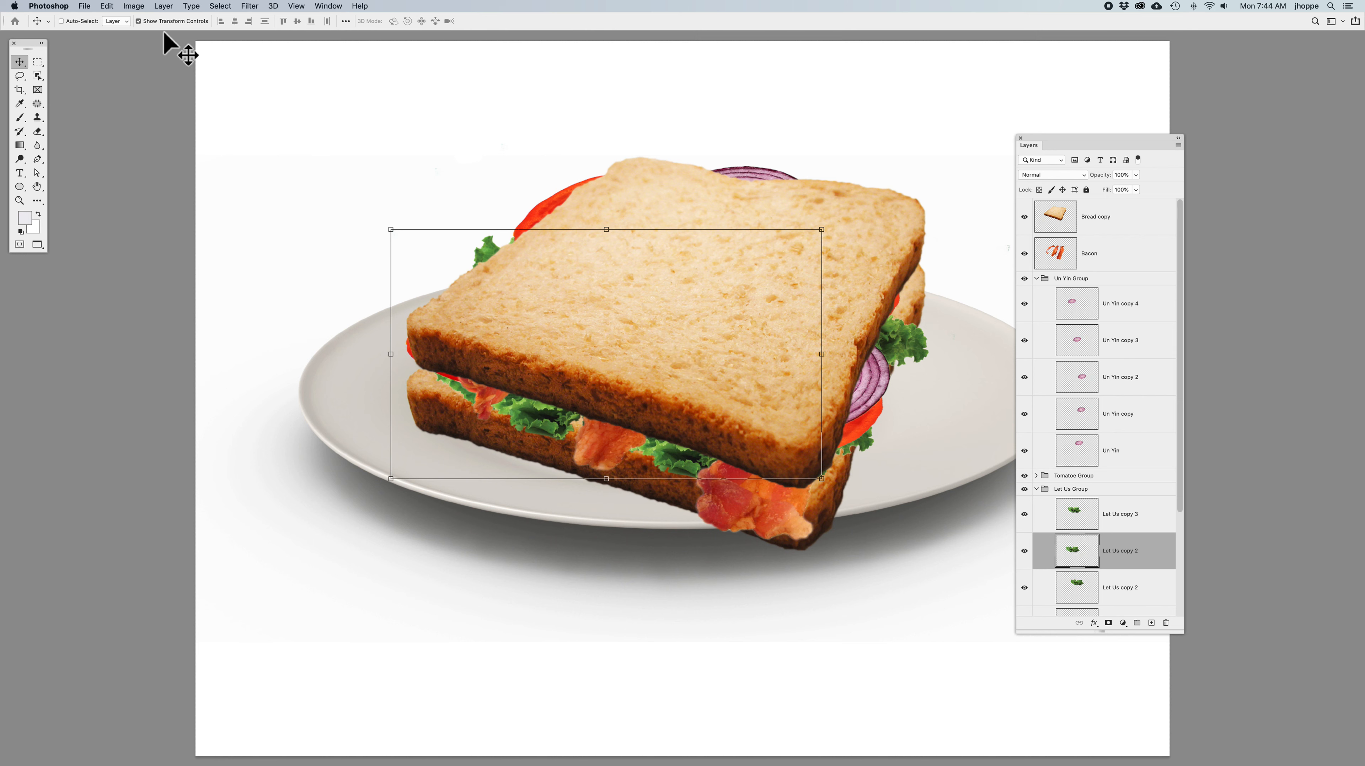
Toggle Show Transform Controls a few times and leave it off.
left_click(138, 21)
left_click(138, 22)
left_click(141, 23)
left_click(141, 23)
left_click(138, 21)
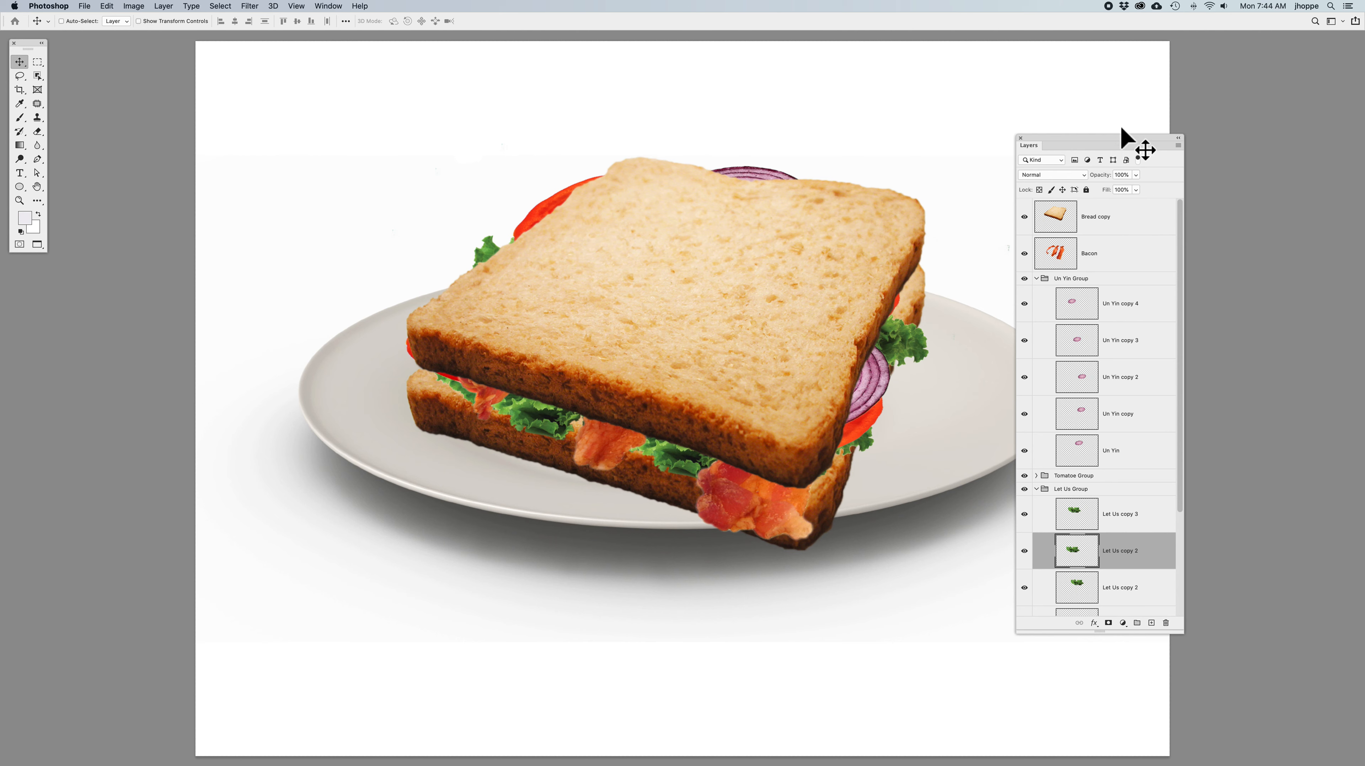
Collapse all layer groups and select the Bread copy layer.
left_click(1177, 145)
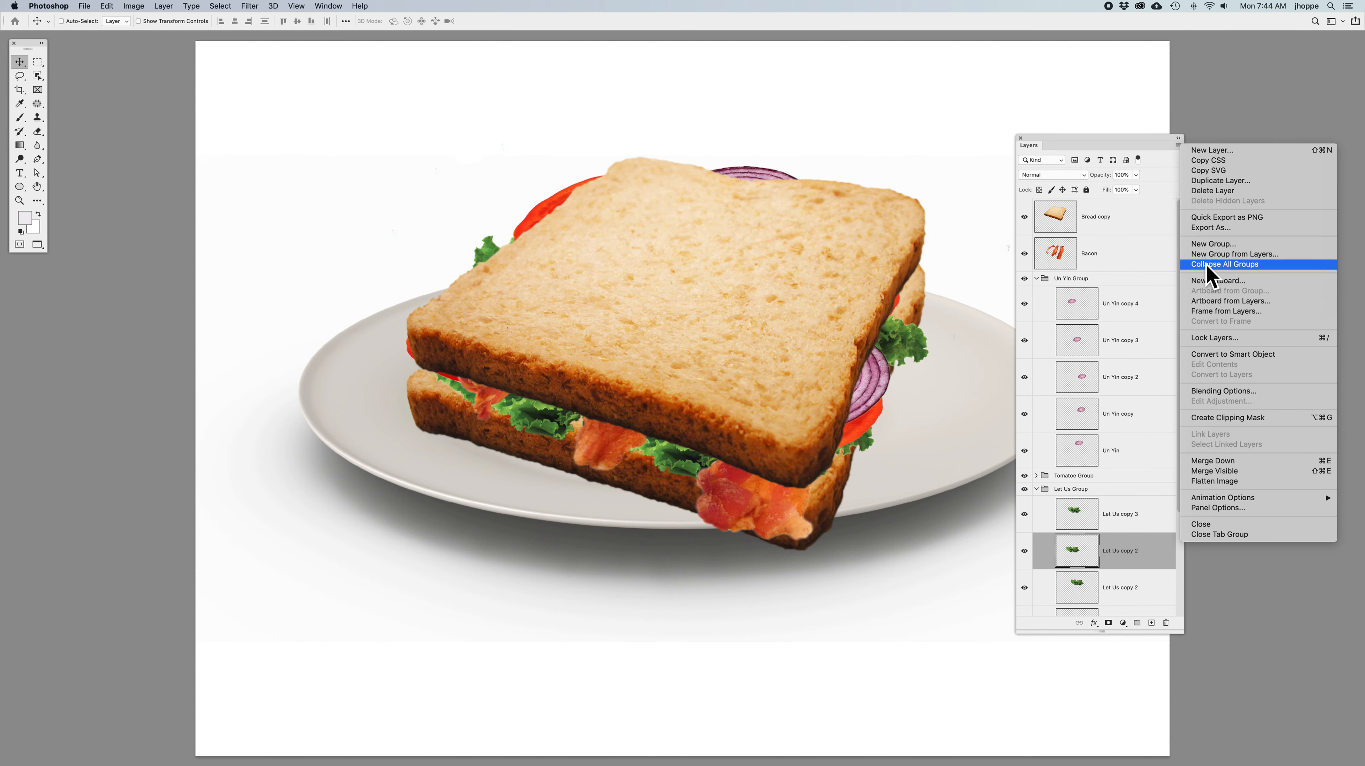
left_click(1273, 265)
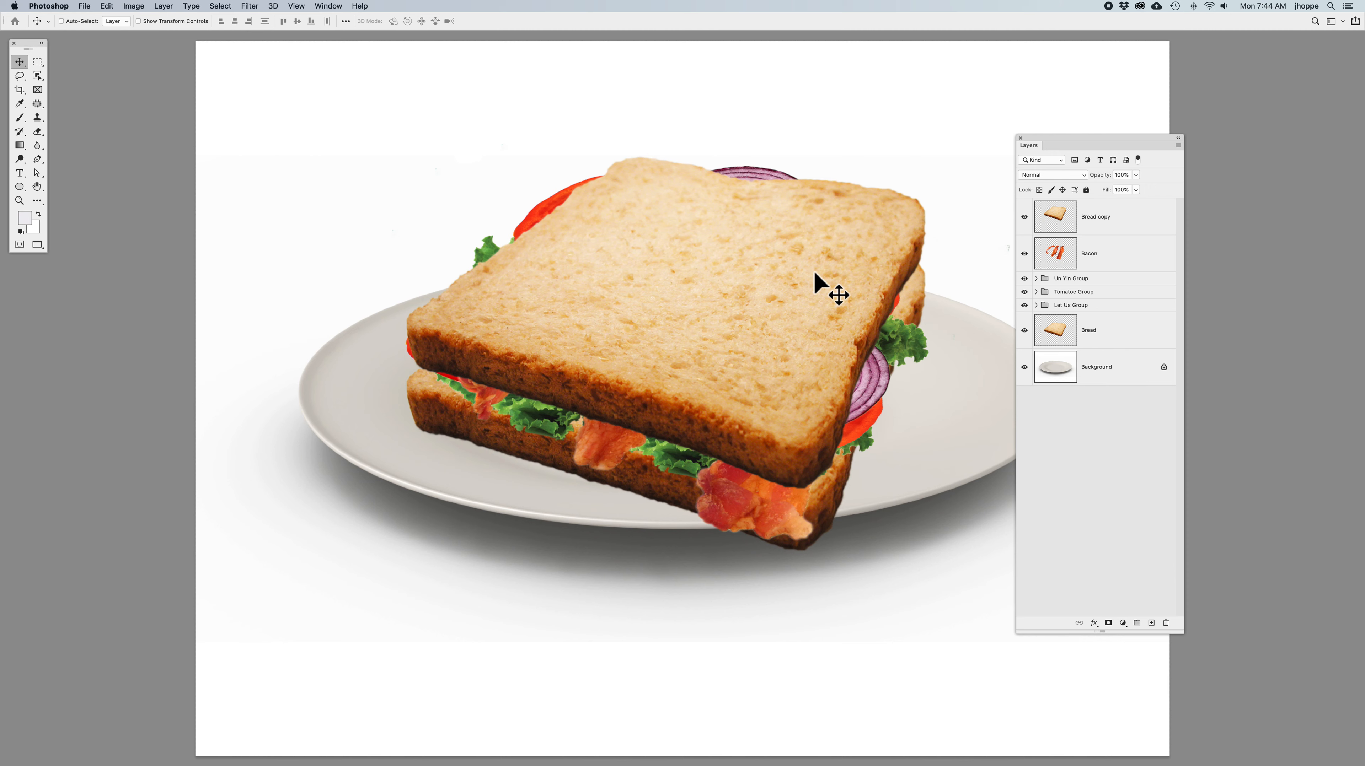
left_click(1102, 226)
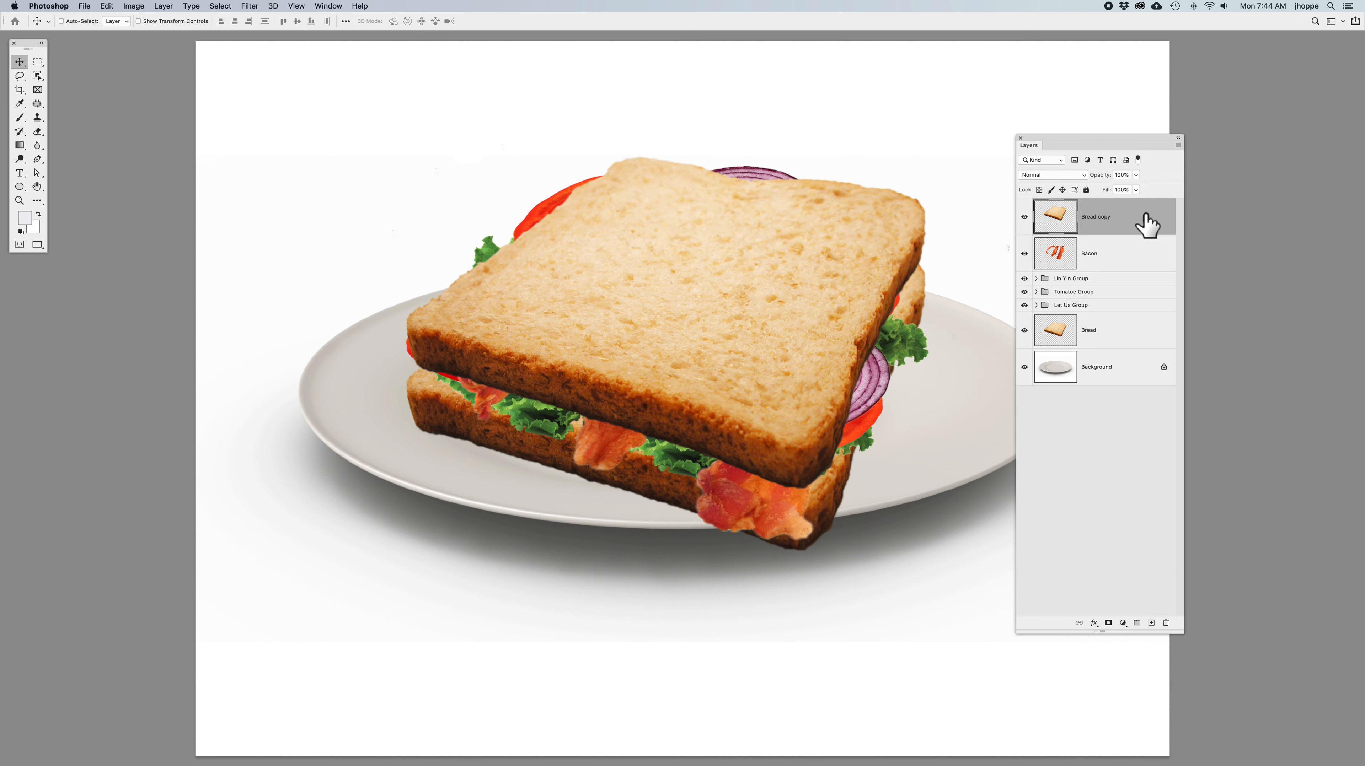
Delete the Bread copy, Bacon and Bread layers and the three filling groups, keeping only the Background.
key("BackSpace")
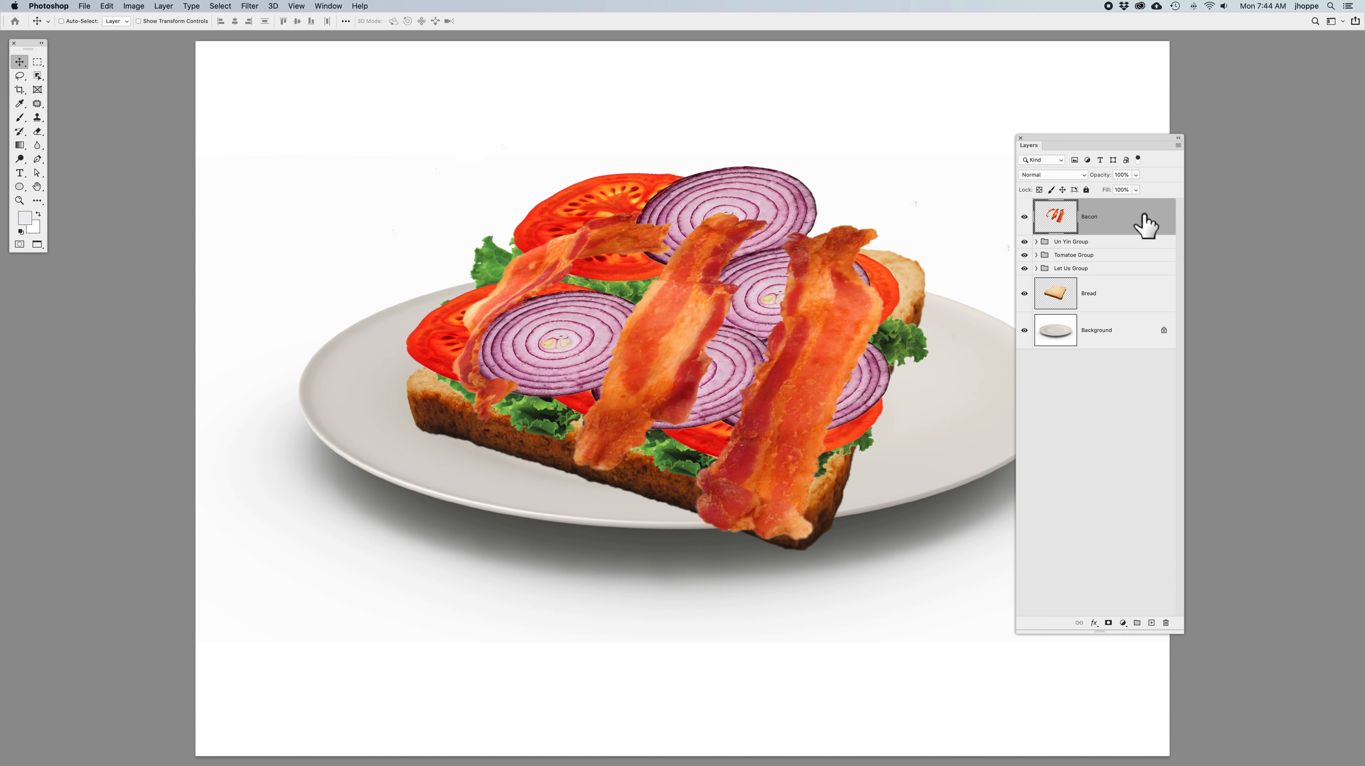
key("BackSpace")
key("BackSpace")
key("BackSpace")
key("BackSpace")
key("BackSpace")
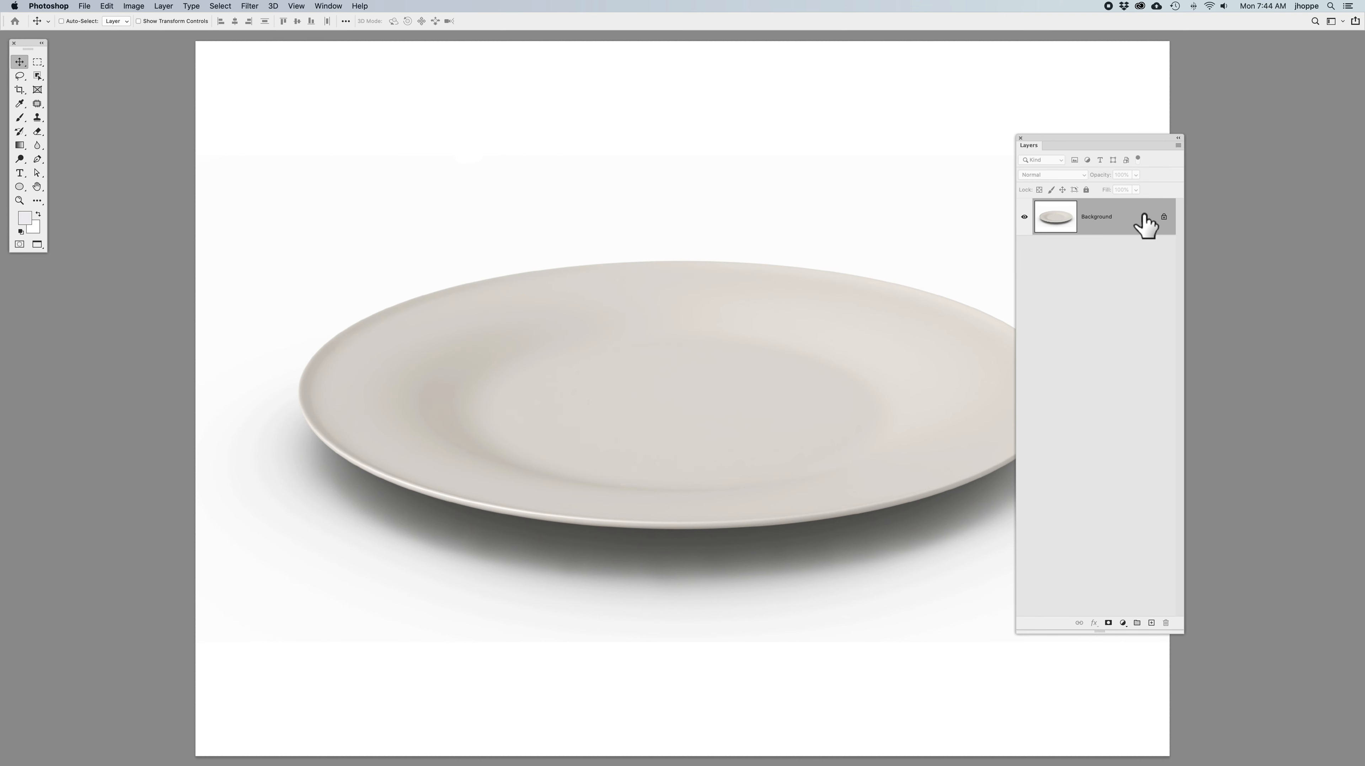
Undo all the layer and group deletions.
key("super+z")
key("super+z")
key("super+z")
key("super+z")
key("super+z")
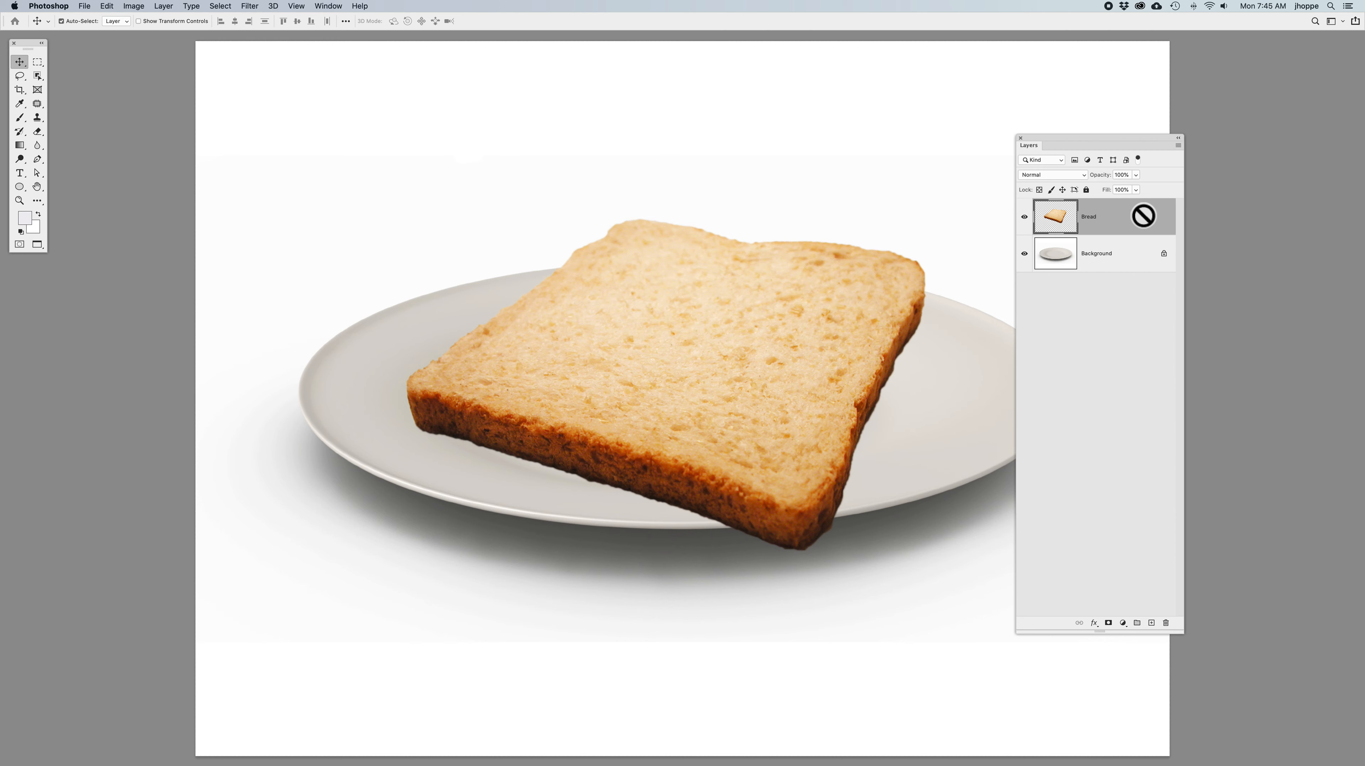
key("super+z")
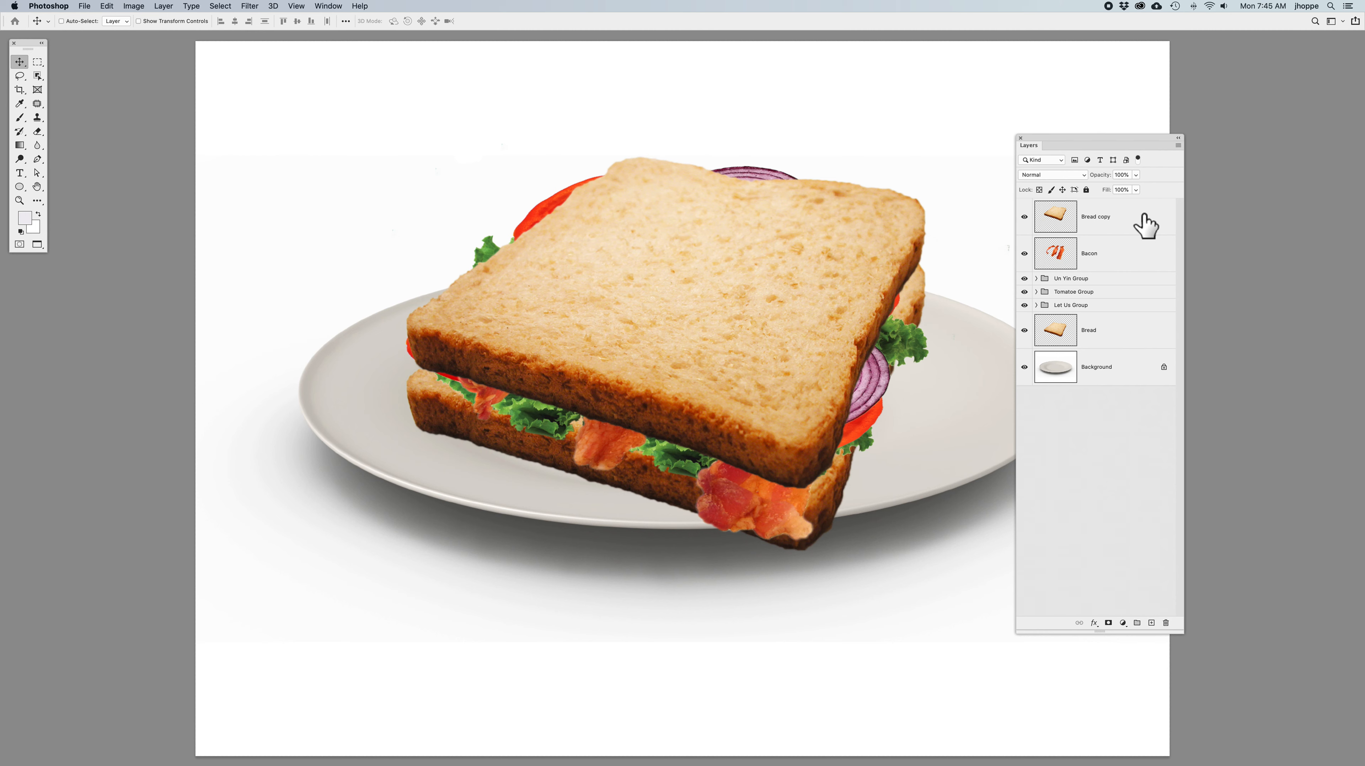
Replace the Bread copy layer with a fresh duplicate of Bread above Bacon, moved up to cover the sandwich fillings.
left_click(1146, 224)
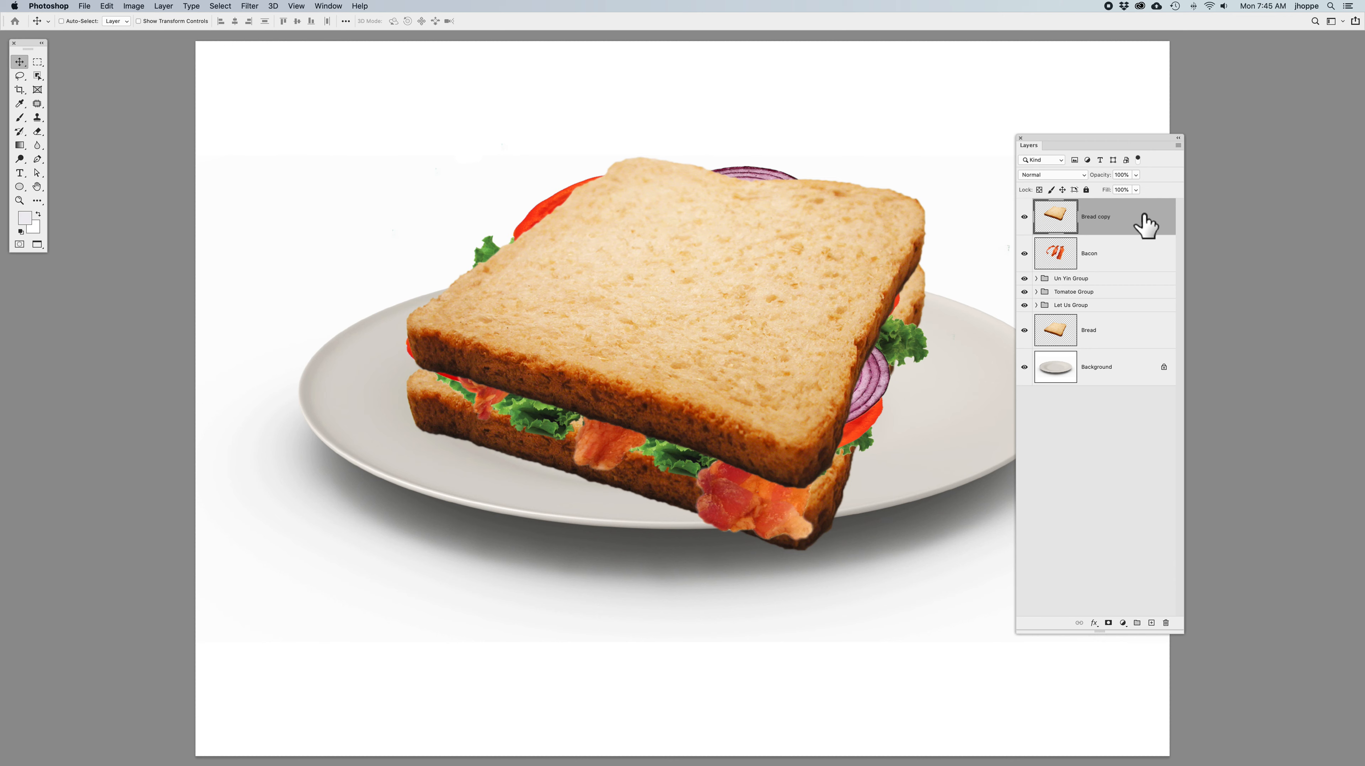
key("Delete")
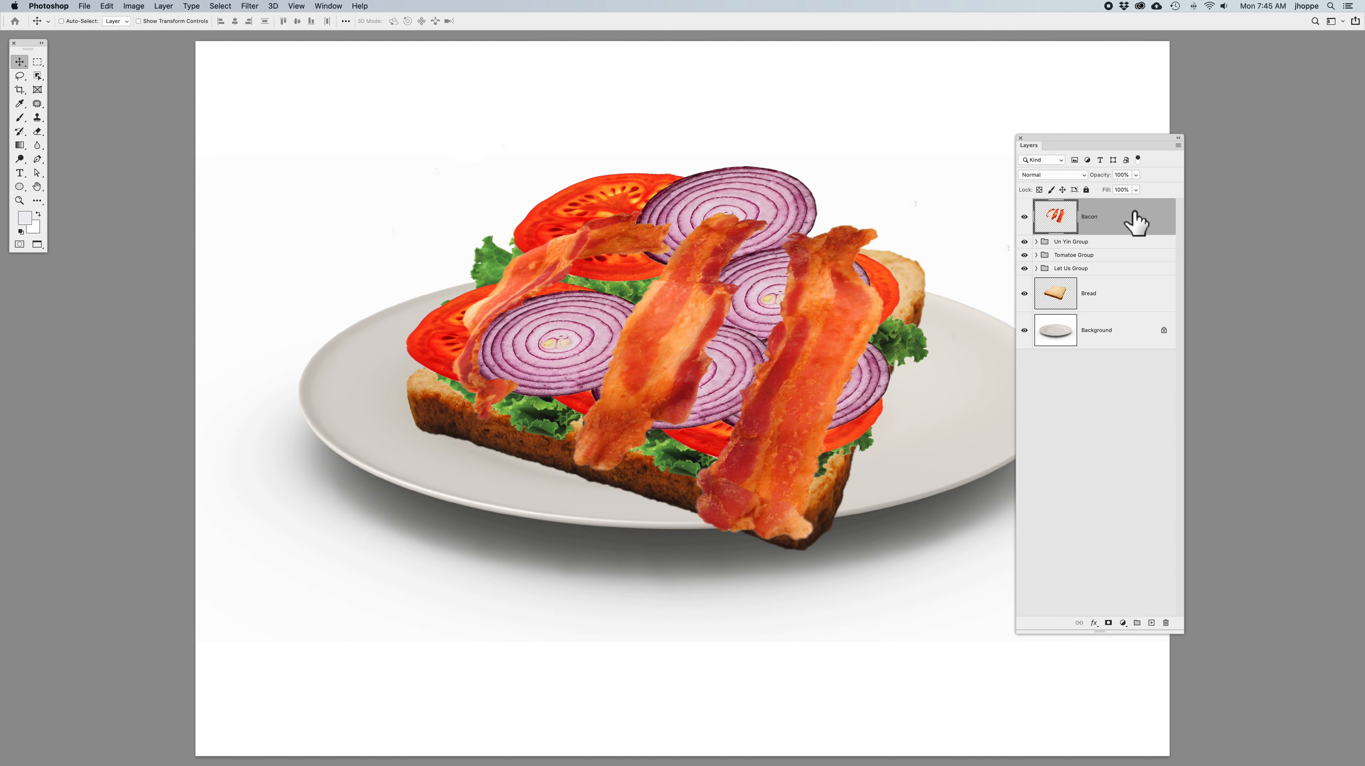
left_click(1123, 309)
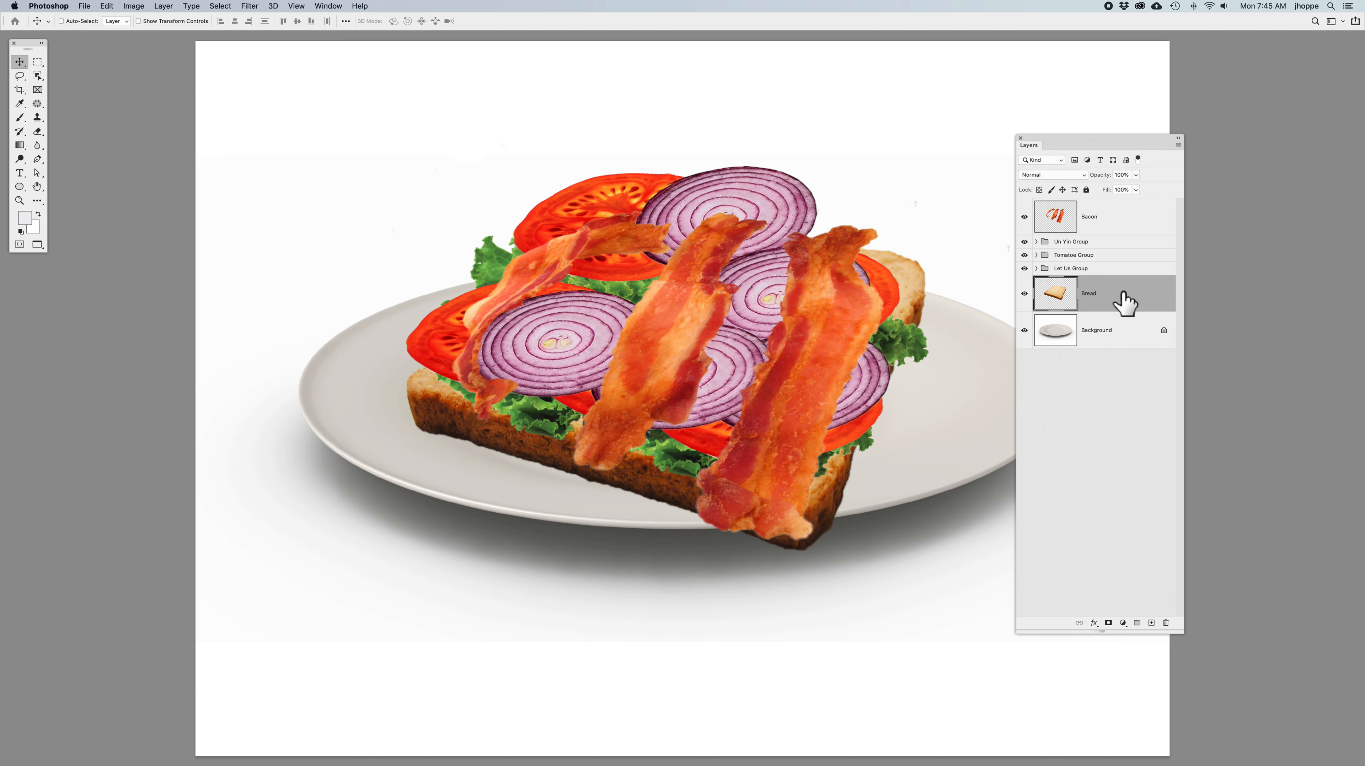
left_click_drag(1122, 292, 1125, 209)
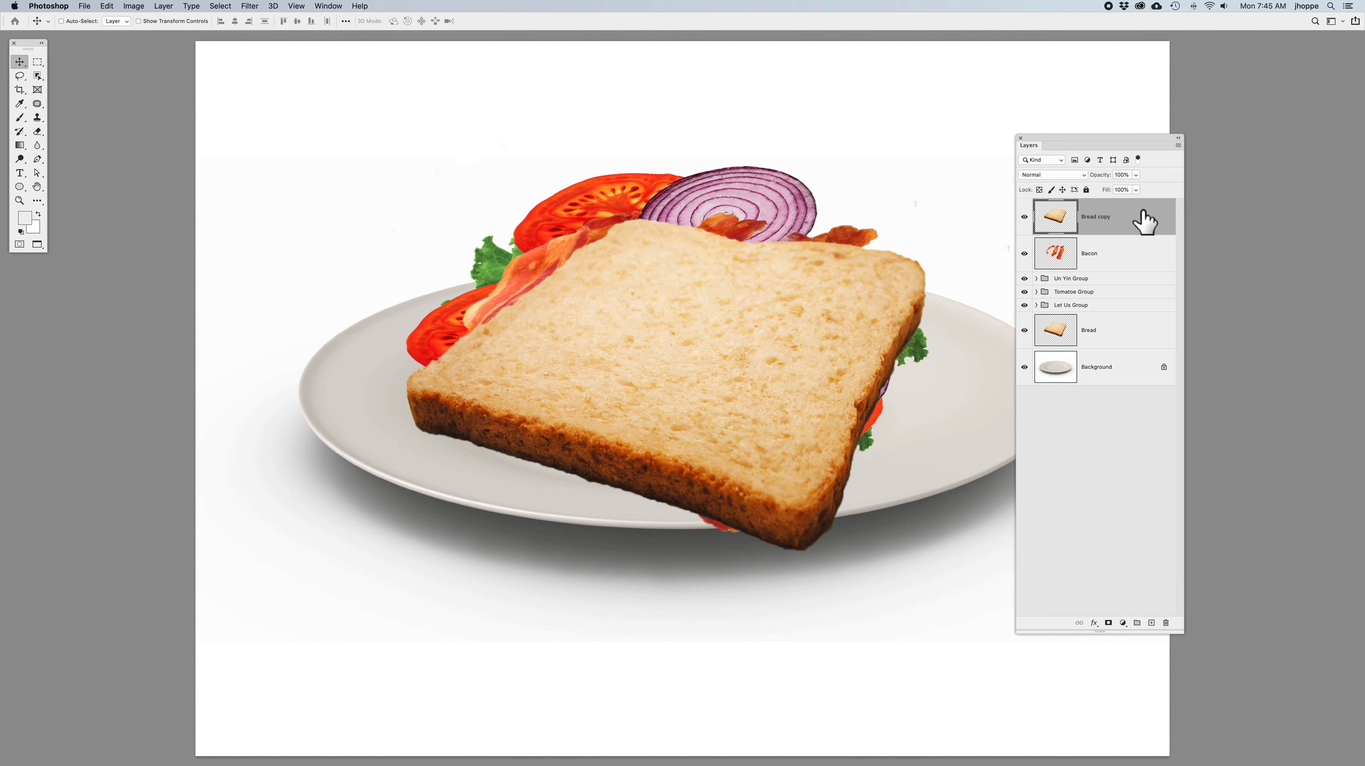
left_click_drag(722, 371, 718, 308)
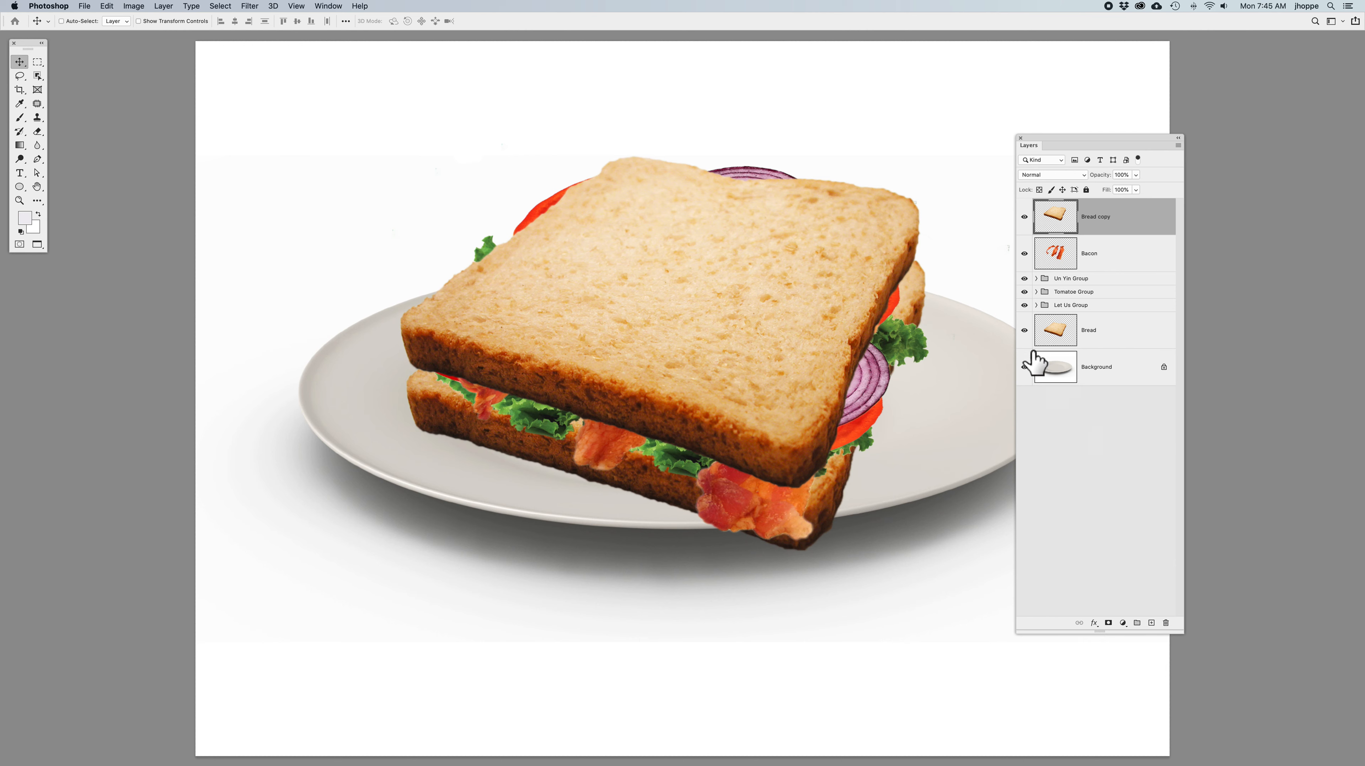
Hide the Background layer to examine the transparency around the sandwich and in the thumbnails, then select and show it again.
left_click(1025, 367)
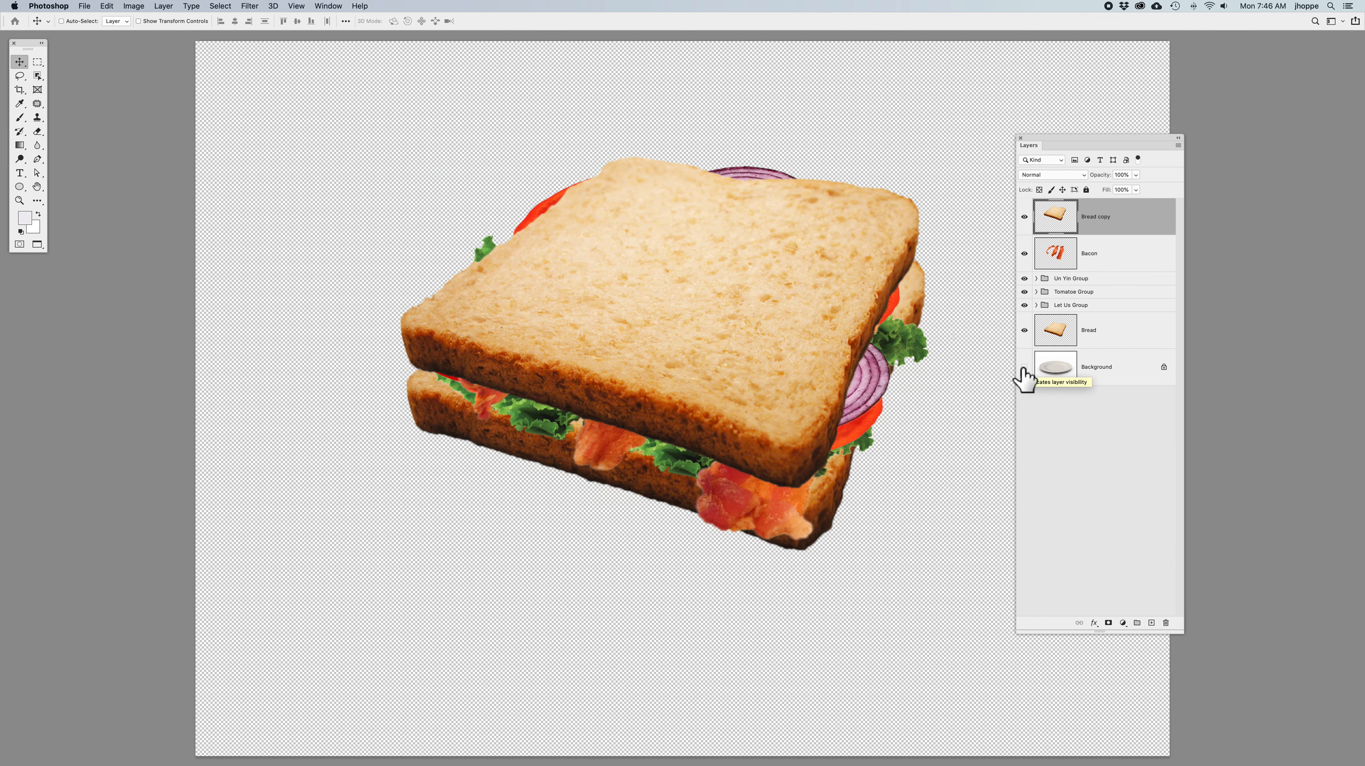
left_click(1035, 305)
left_click(1035, 305)
left_click(1054, 338)
left_click(1060, 234)
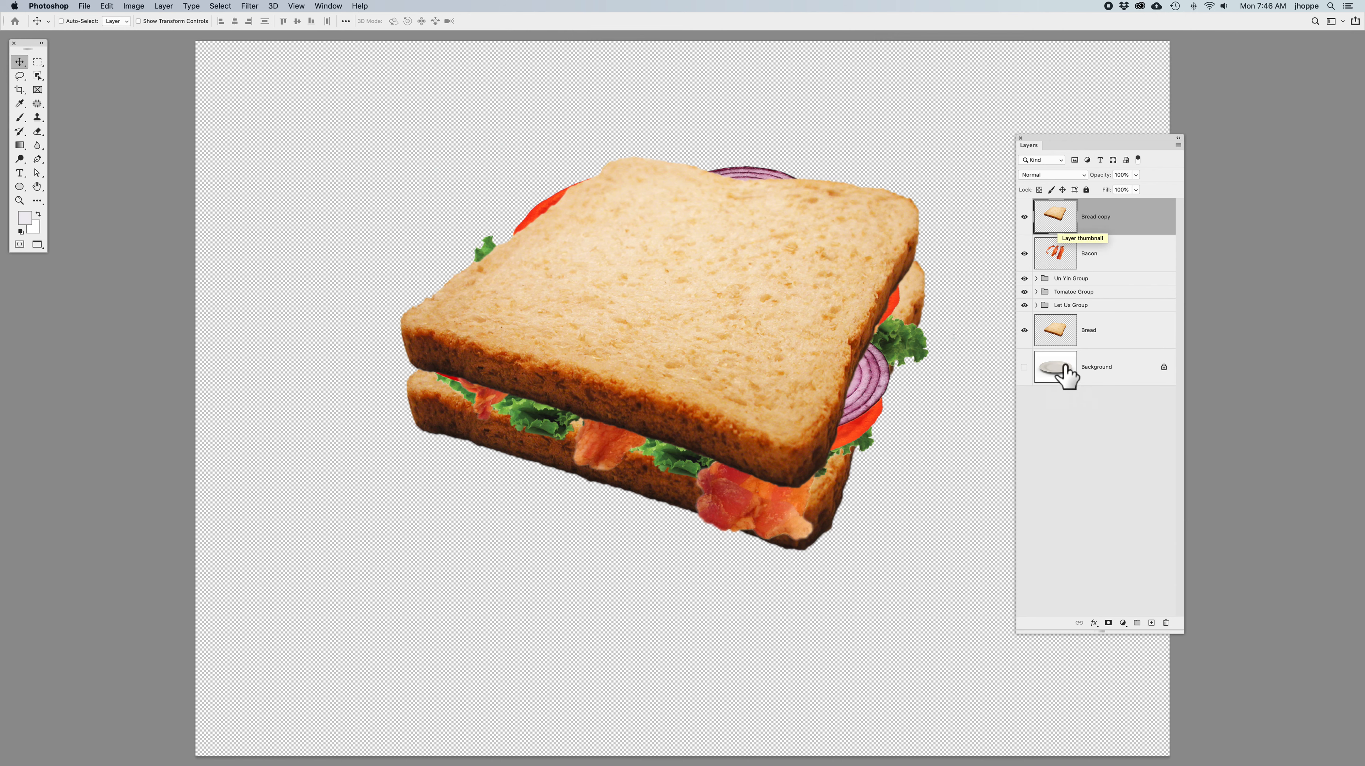
left_click(1056, 370)
left_click(1023, 368)
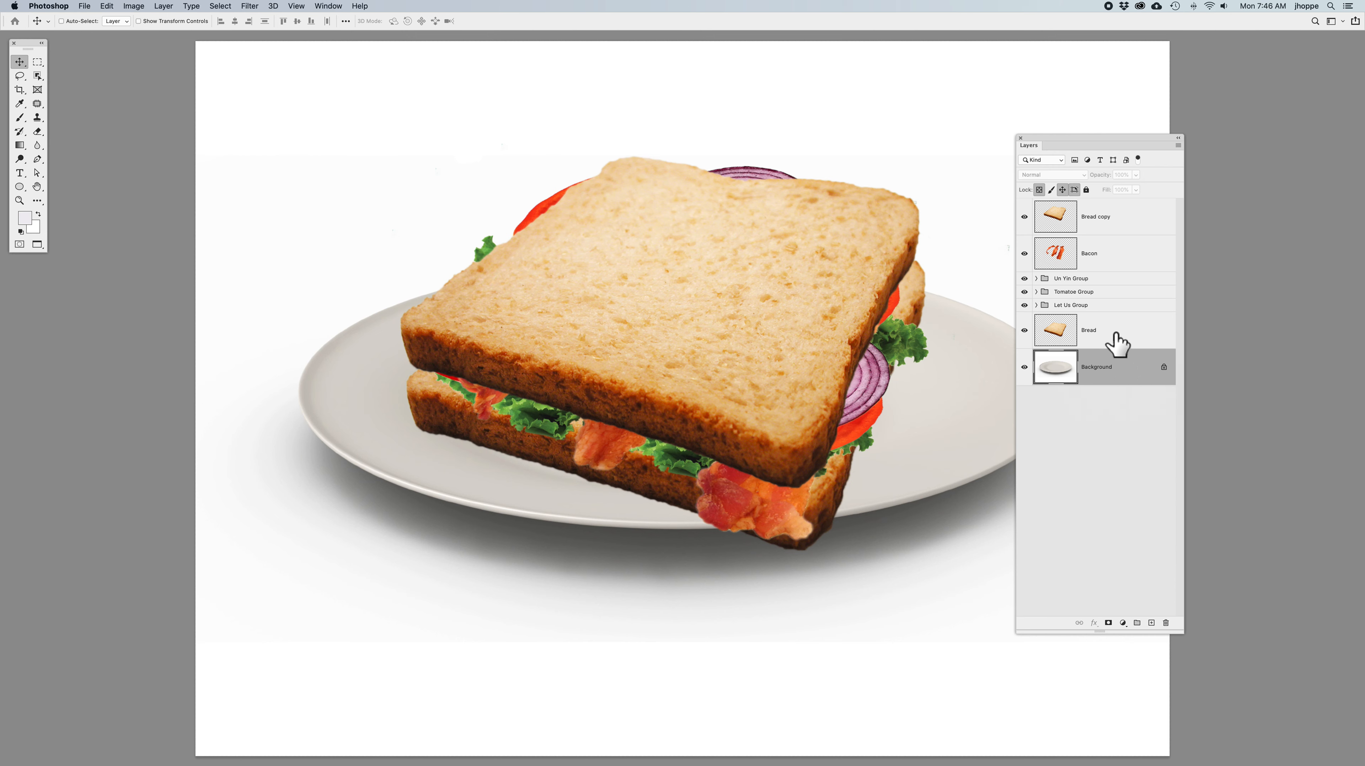
Try to move the locked Background layer with the Move tool.
mouse_move(1108, 337)
left_mouse_down()
mouse_move(1114, 385)
mouse_move(1112, 326)
left_mouse_up()
left_click(1124, 371)
key("super")
left_click_drag(709, 587, 555, 600)
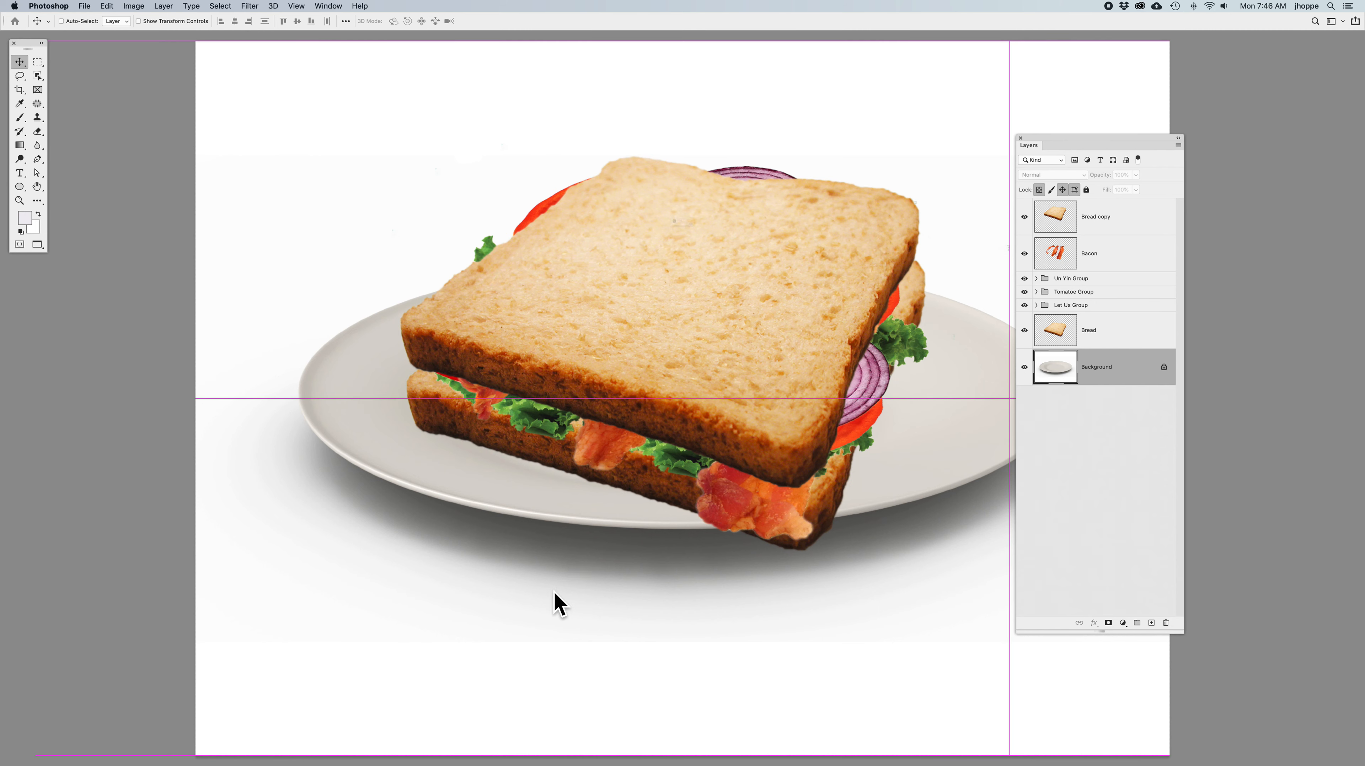
left_click(769, 245)
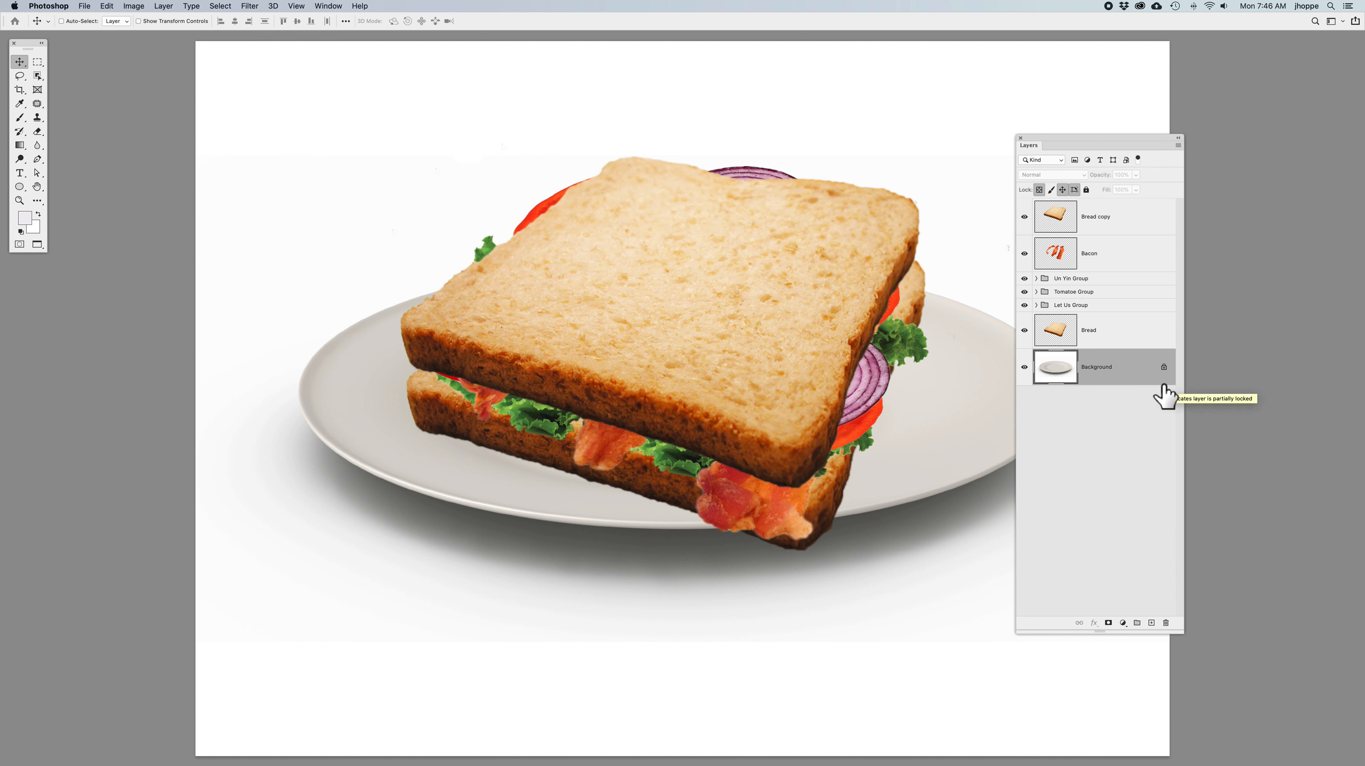
Set white as foreground and black as background color, try an Eraser stroke on the Background below the plate, and undo it.
left_click(37, 132)
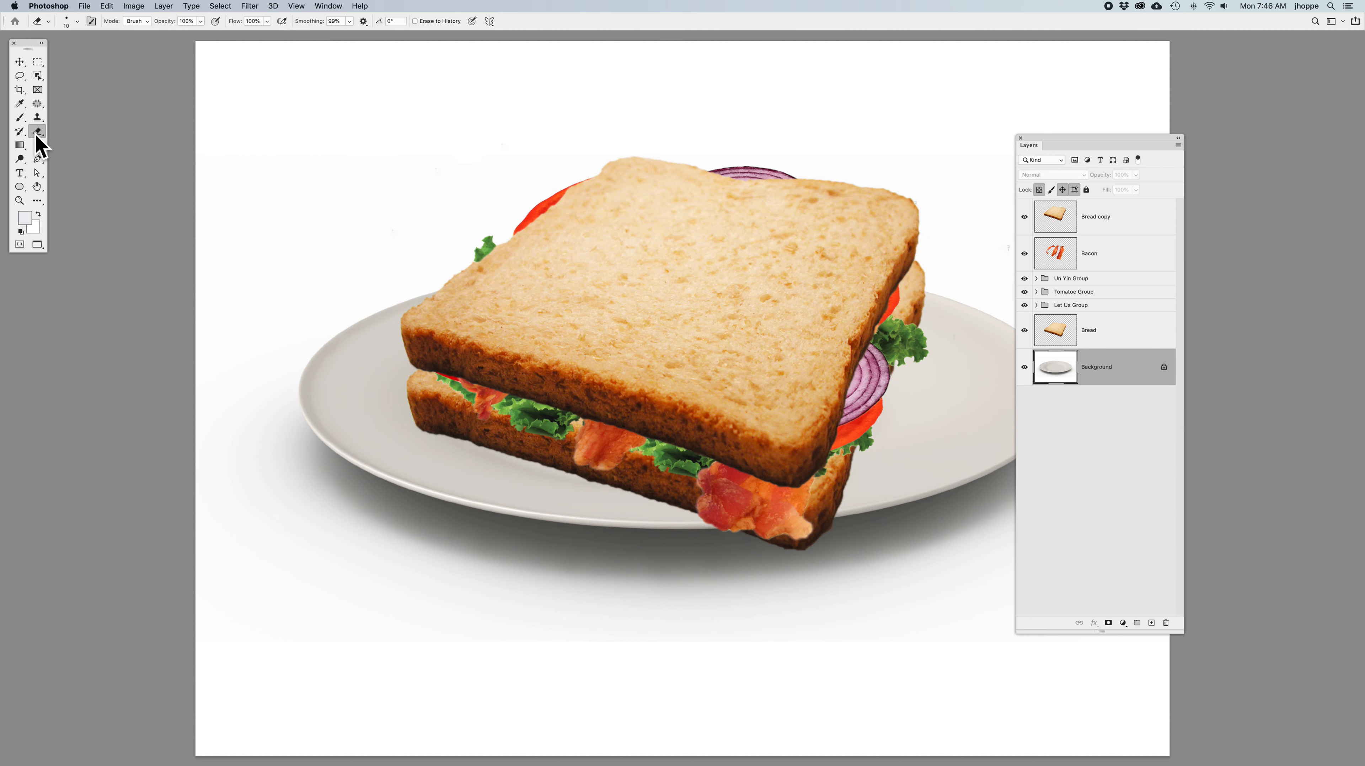
key("d")
left_click(40, 214)
mouse_move(635, 607)
left_mouse_down()
mouse_move(766, 626)
mouse_move(640, 639)
mouse_move(720, 651)
left_mouse_up()
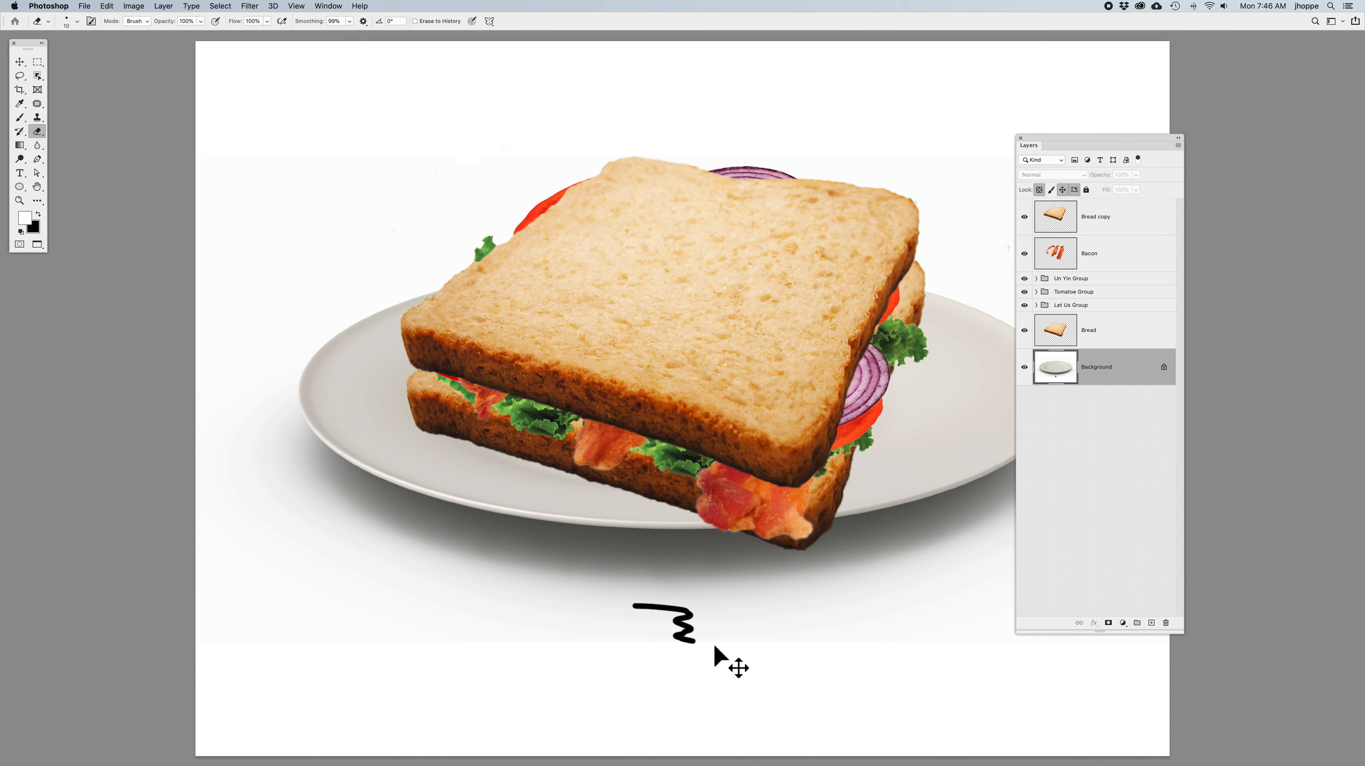
key("super+z")
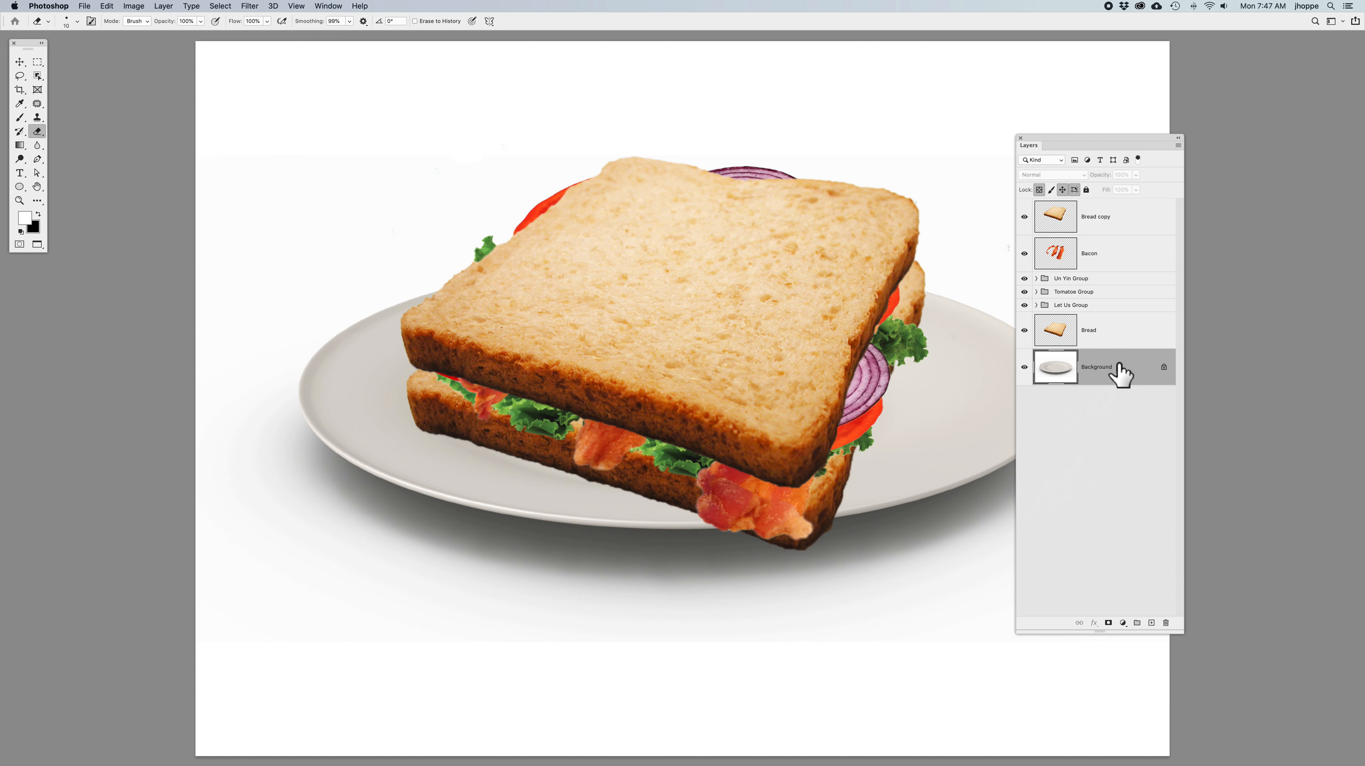
Compare the Bread and Background layers with the Background hidden, then show the Background again.
left_click(1111, 326)
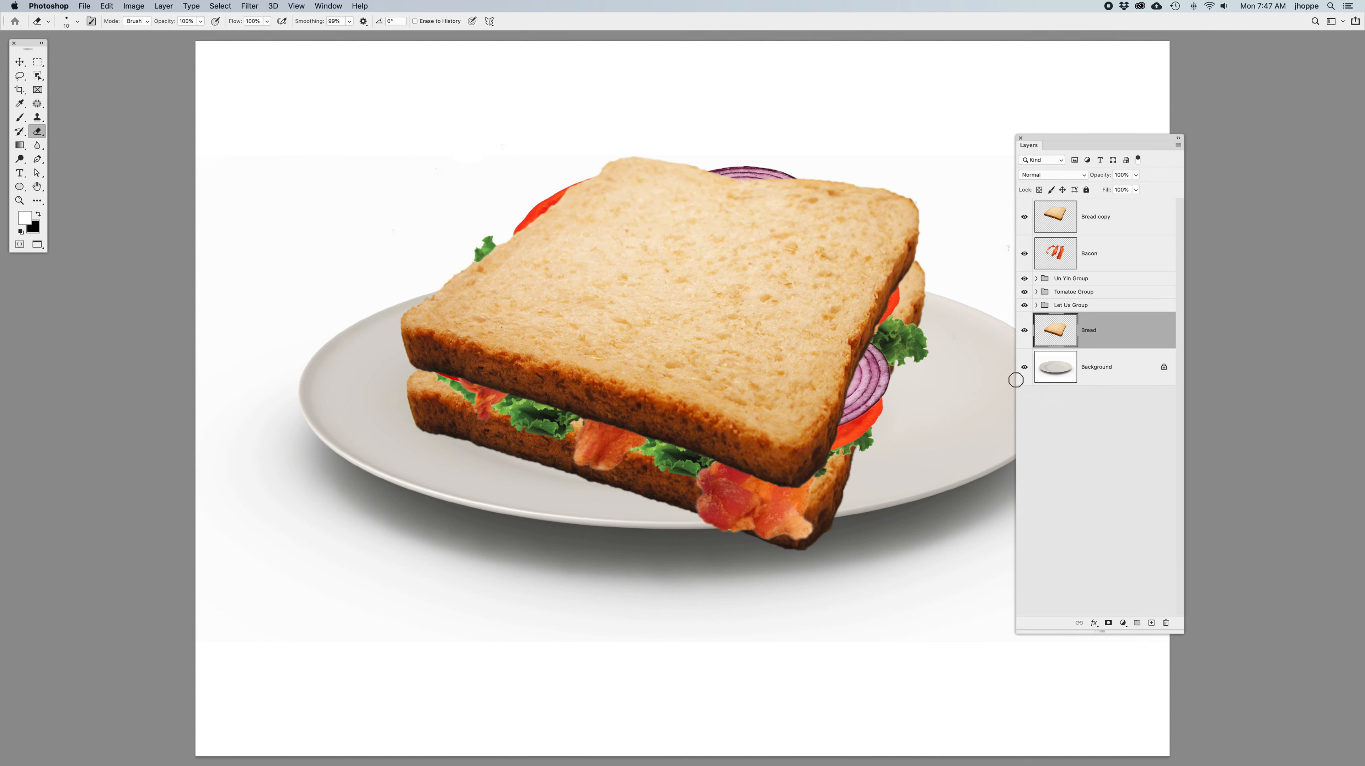
left_click(1024, 367)
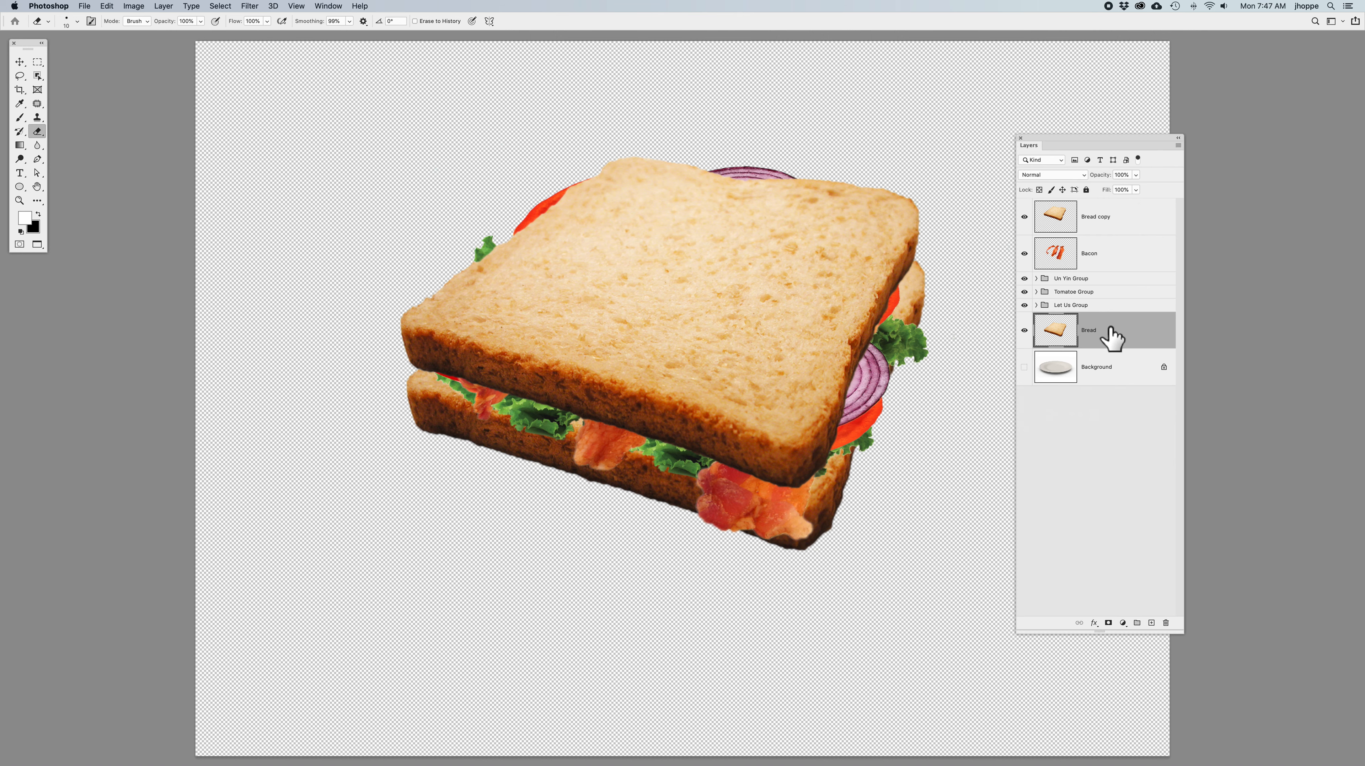
left_click(1115, 371)
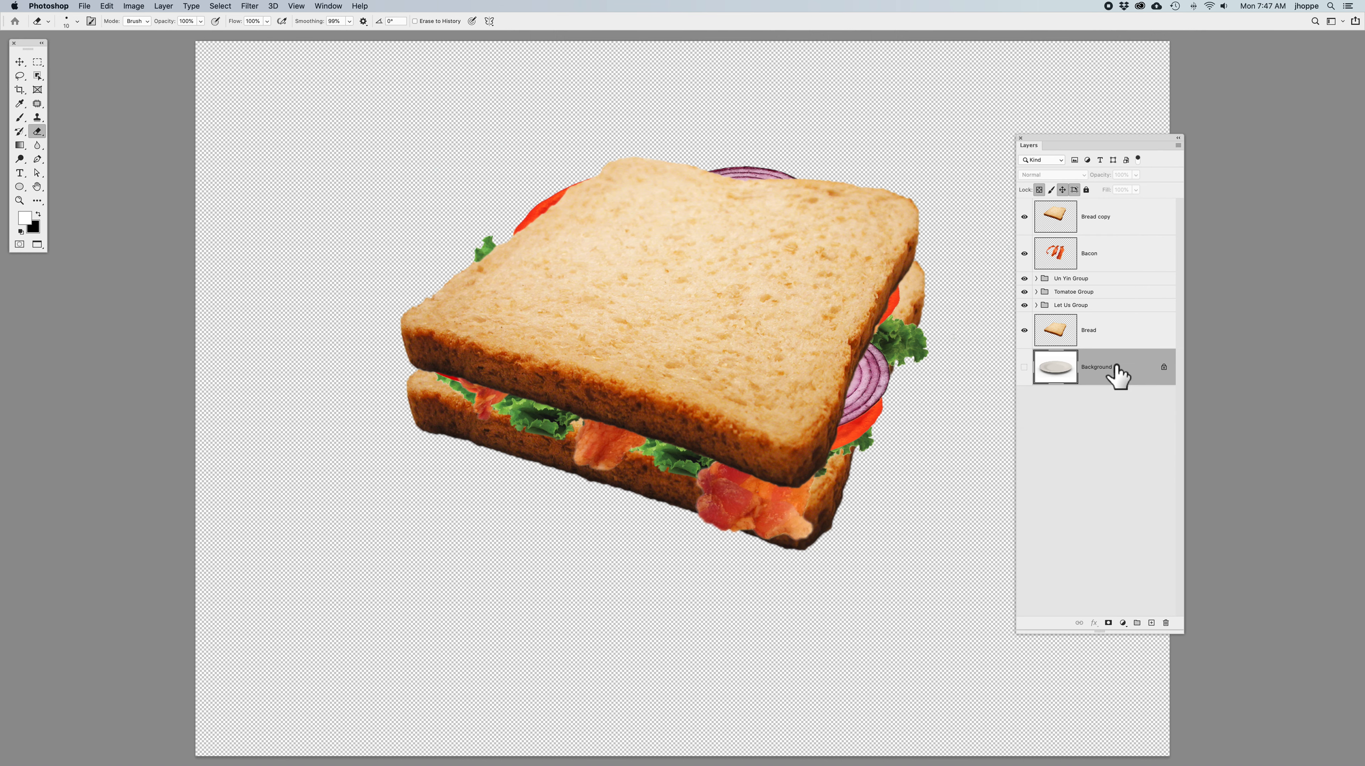
left_click(1023, 368)
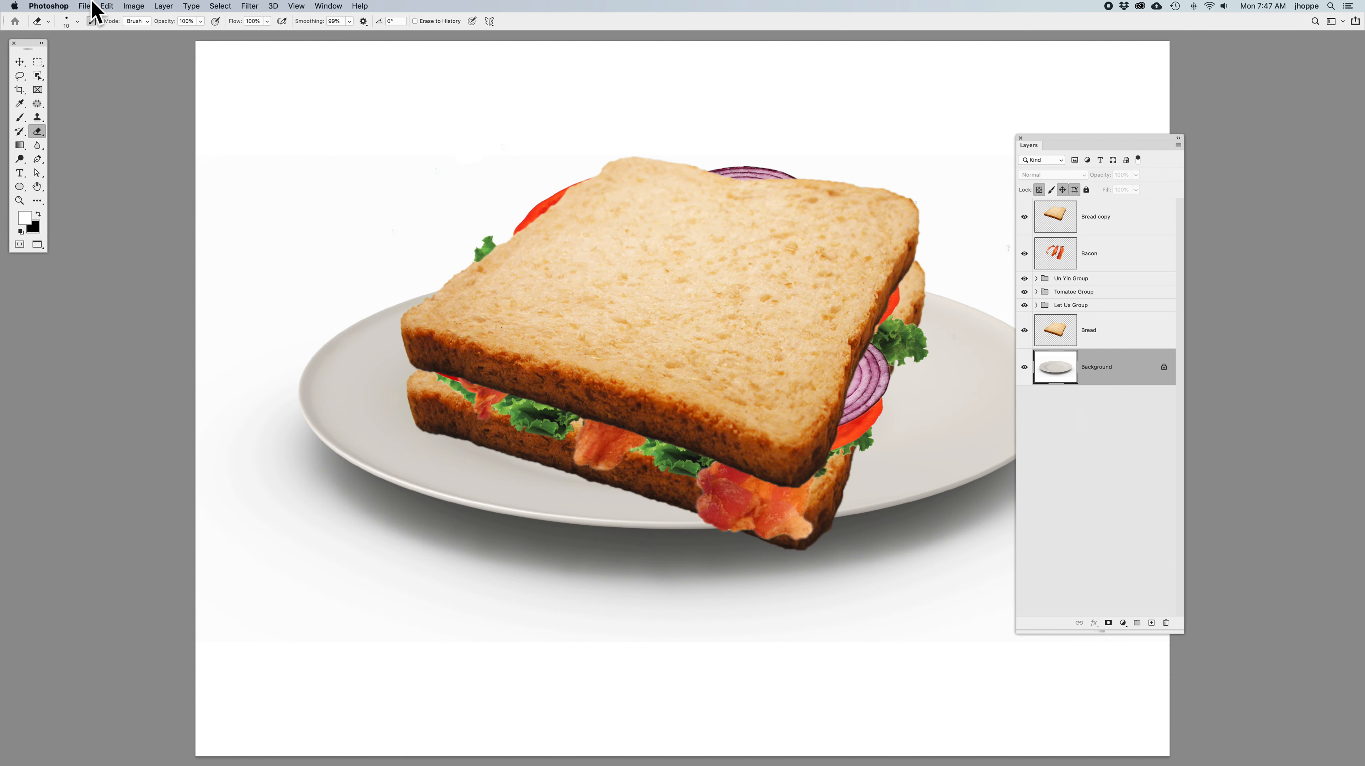
Open the recent file buick left.tif, examine its Background layer, and return to the sandwich document.
left_click(106, 6)
mouse_move(84, 6)
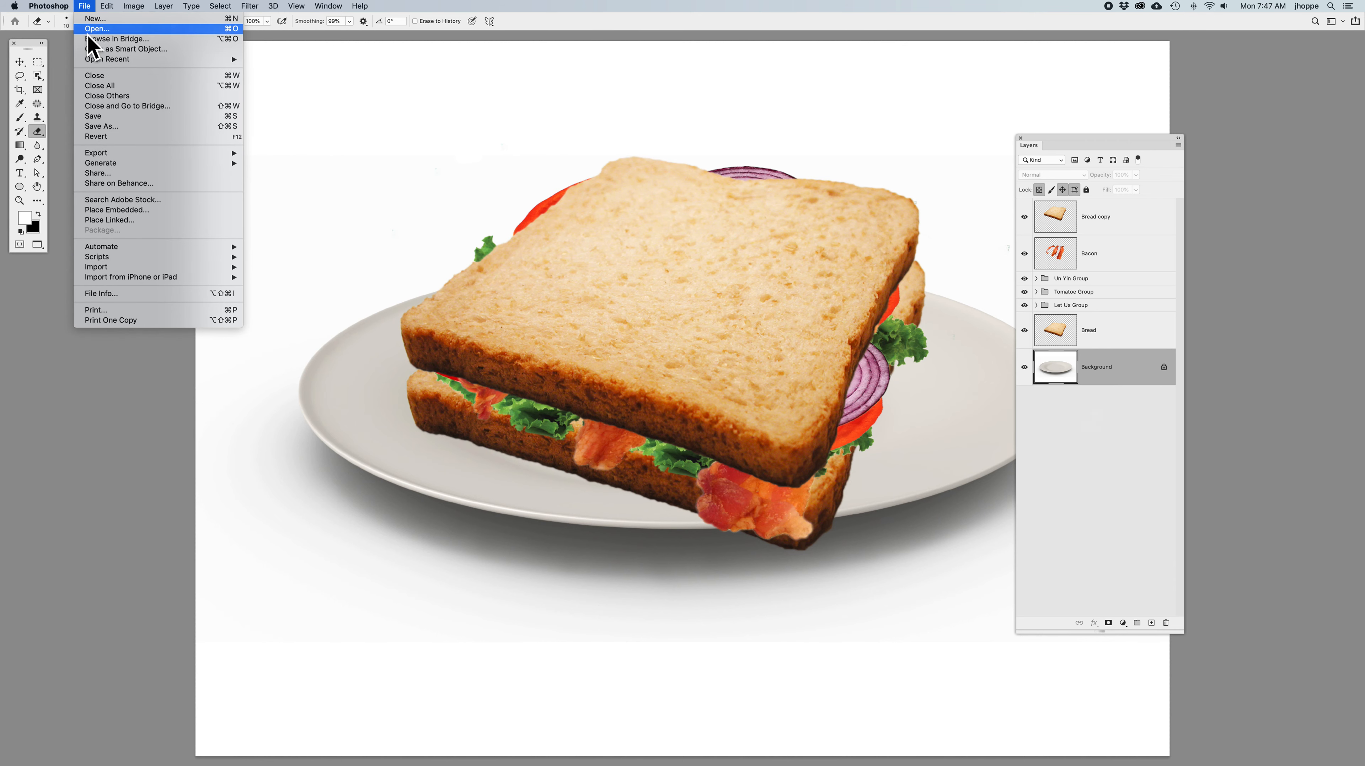
mouse_move(106, 59)
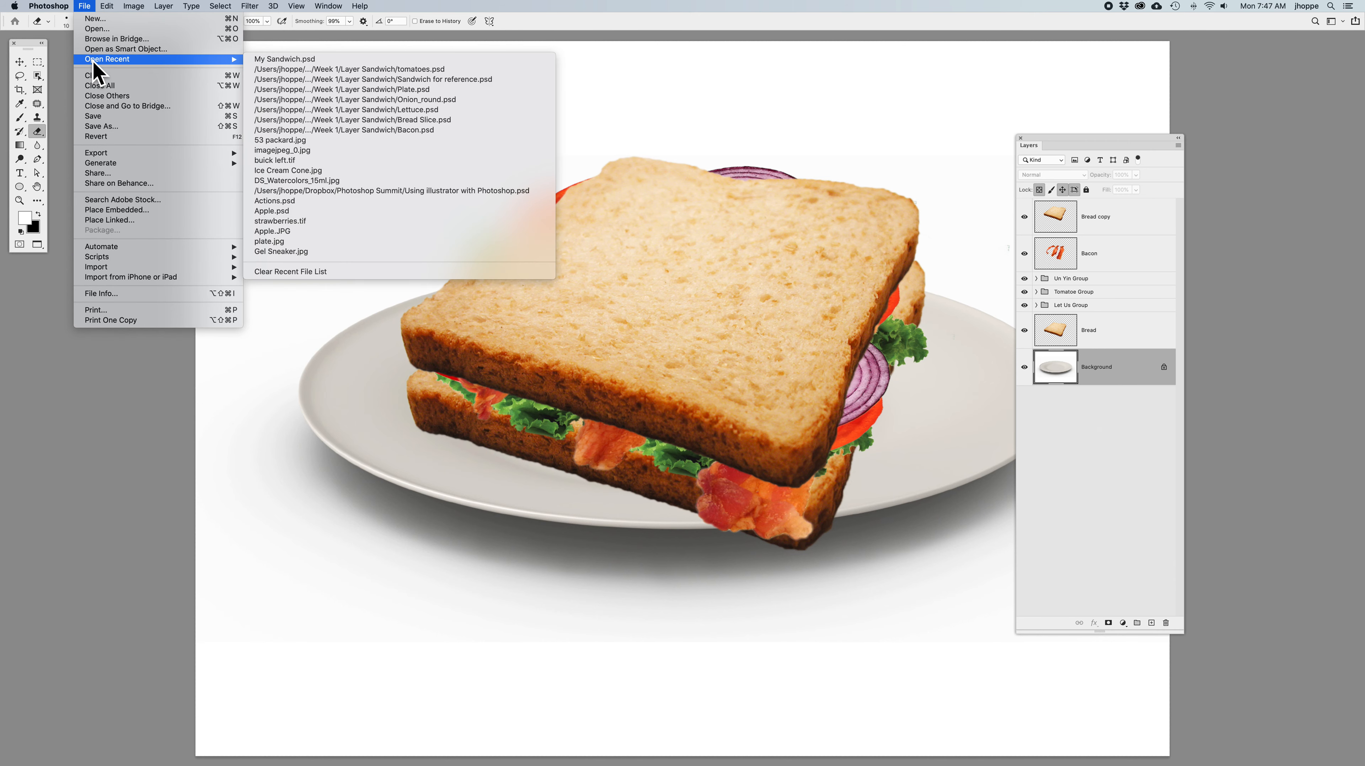
left_click(352, 160)
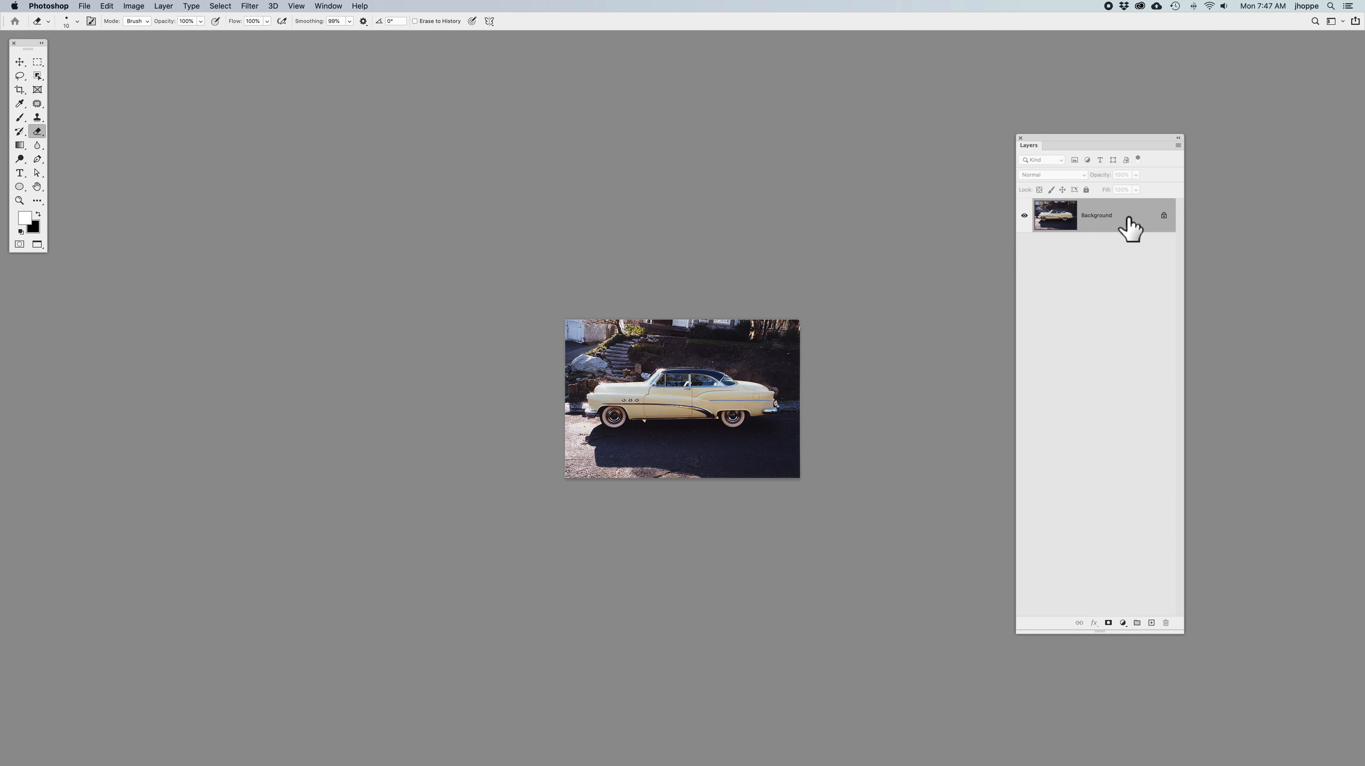
key("super+equal")
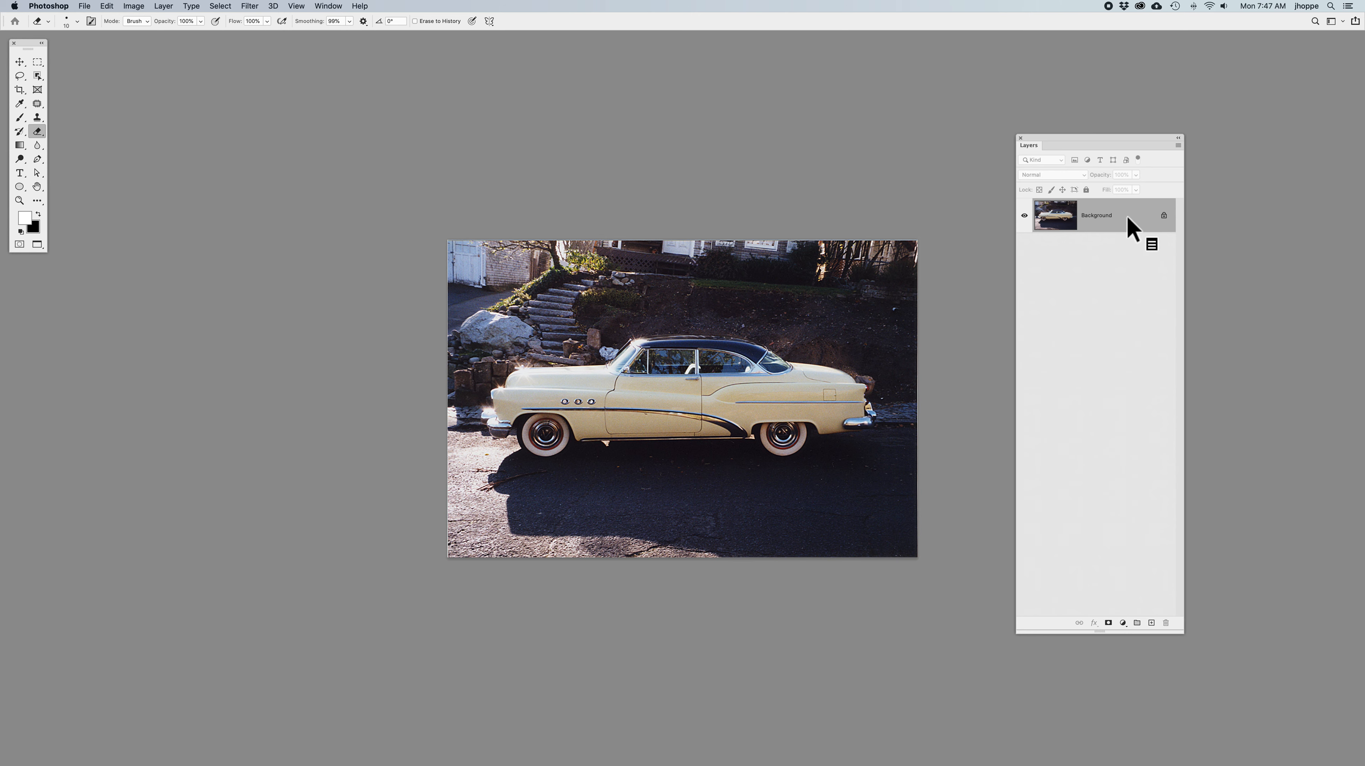
key("ctrl+Tab")
key("ctrl+Tab")
key("ctrl+Tab")
key("ctrl+Tab")
key("ctrl+Tab")
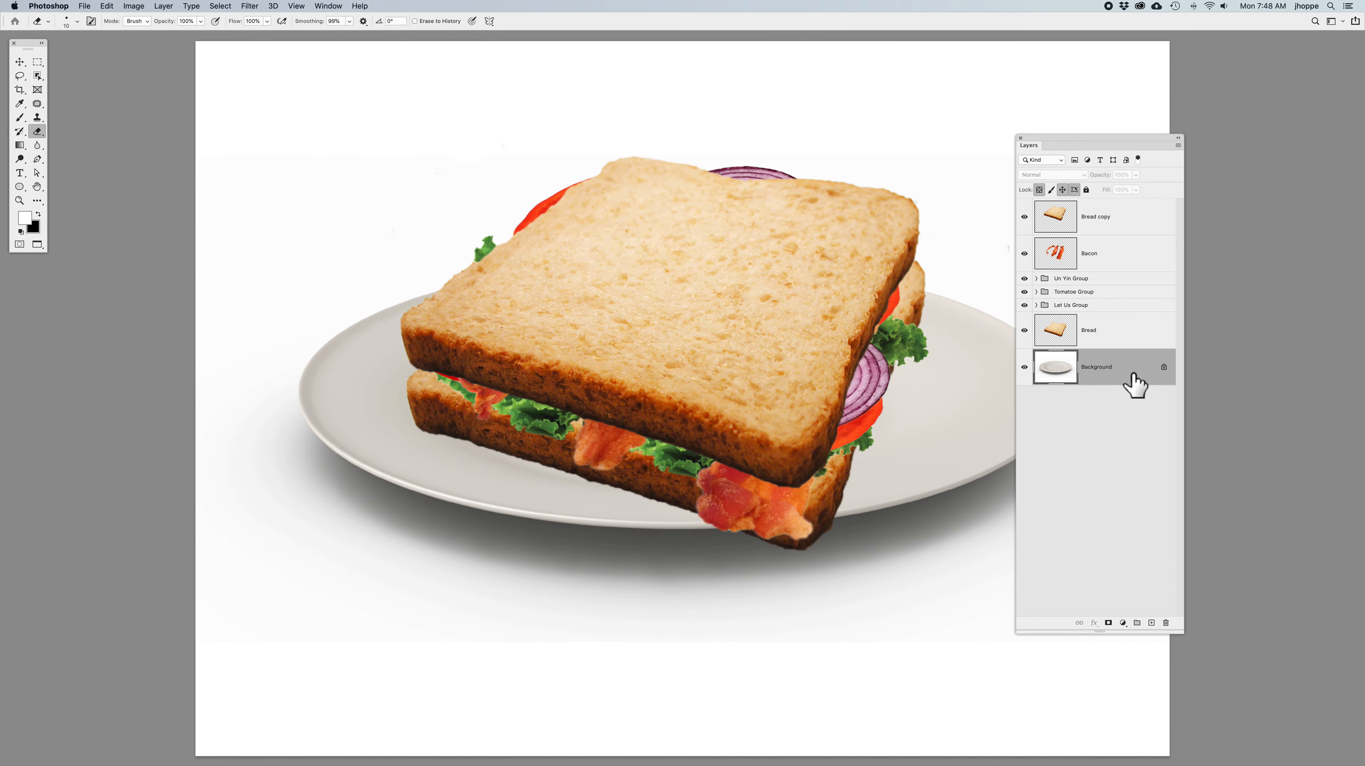
Duplicate the Background layer, hide the original, and delete a rectangular area below the plate from the copy.
key("super+j")
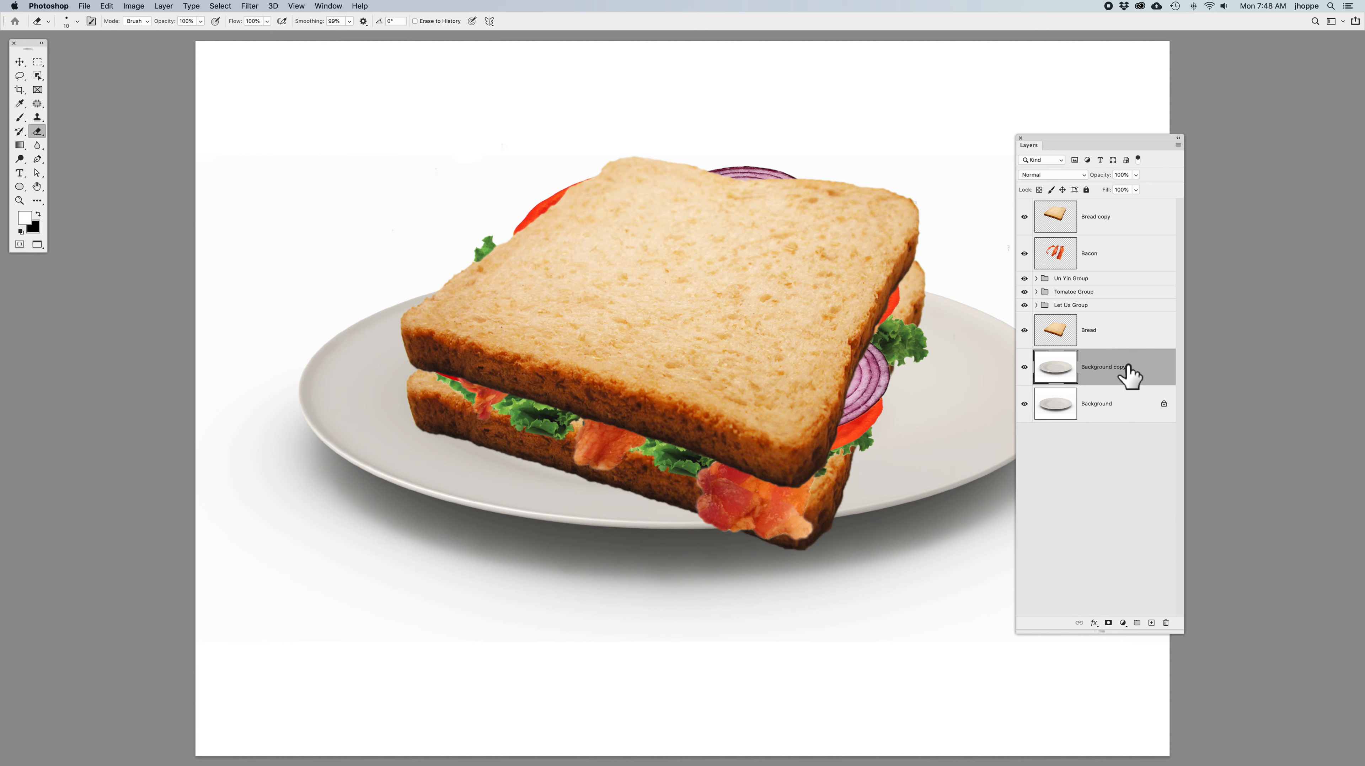
left_click(1024, 403)
mouse_move(735, 596)
left_mouse_down()
mouse_move(653, 608)
mouse_move(743, 619)
left_mouse_up()
key("m")
left_click_drag(515, 562, 784, 712)
key("Delete")
key("super+d")
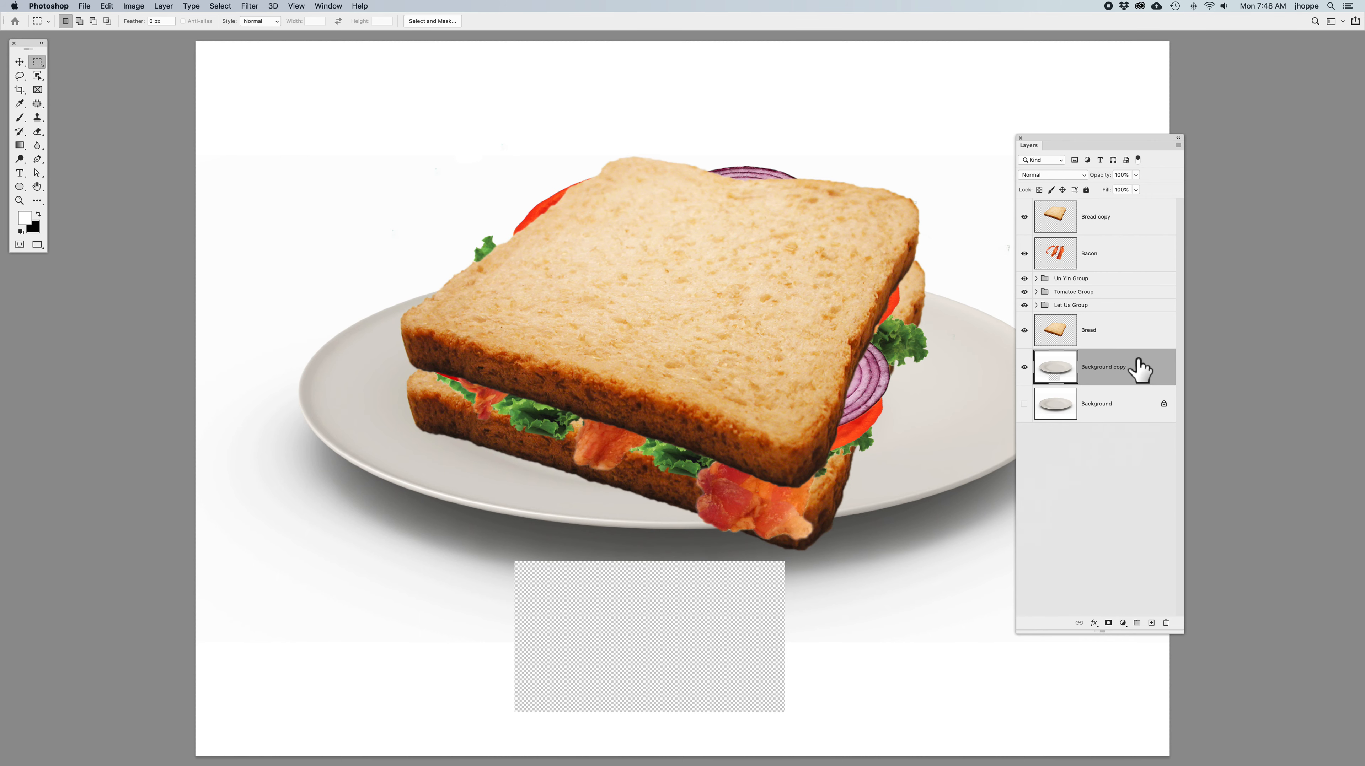
Delete the Background copy layer and show the original Background.
key("Delete")
left_click(1024, 367)
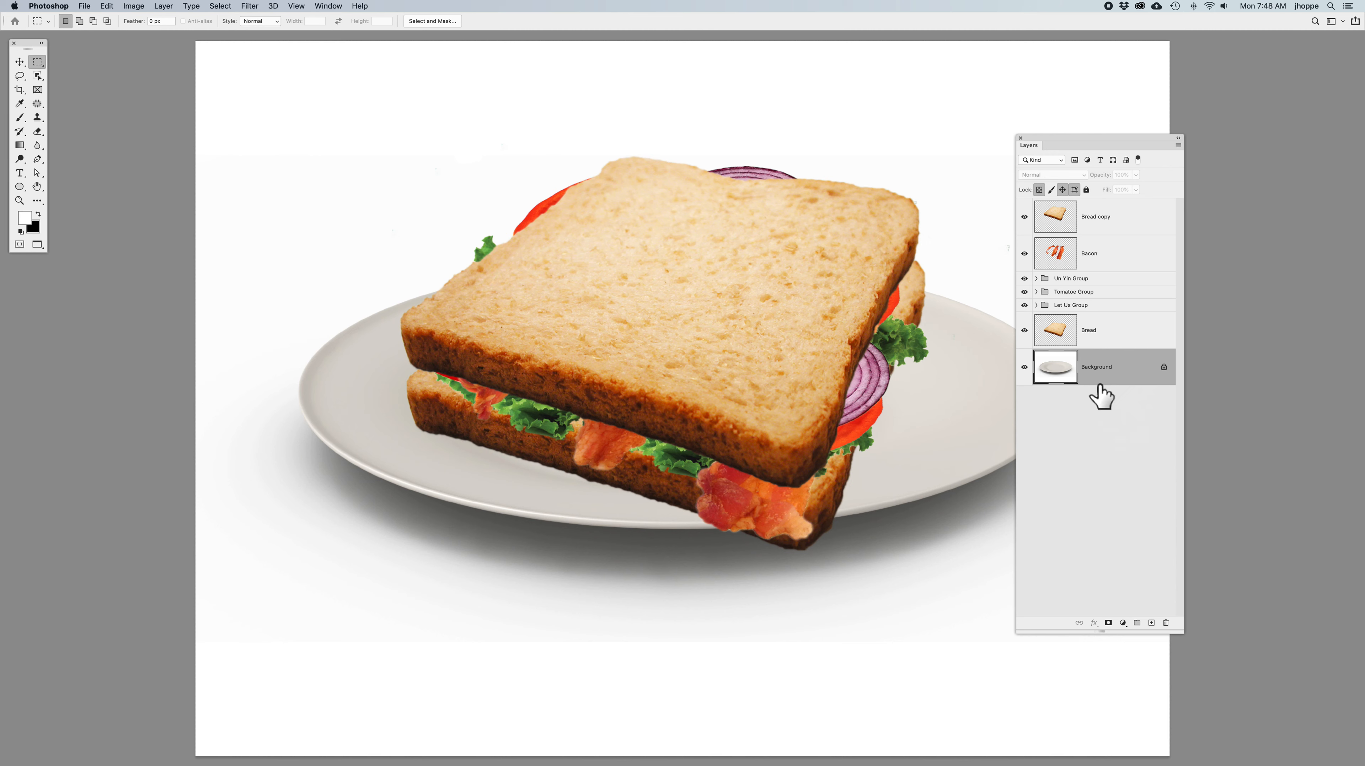
Unlock the Background to make it a regular layer, try moving the plate downward, and undo the move.
left_click(1164, 367)
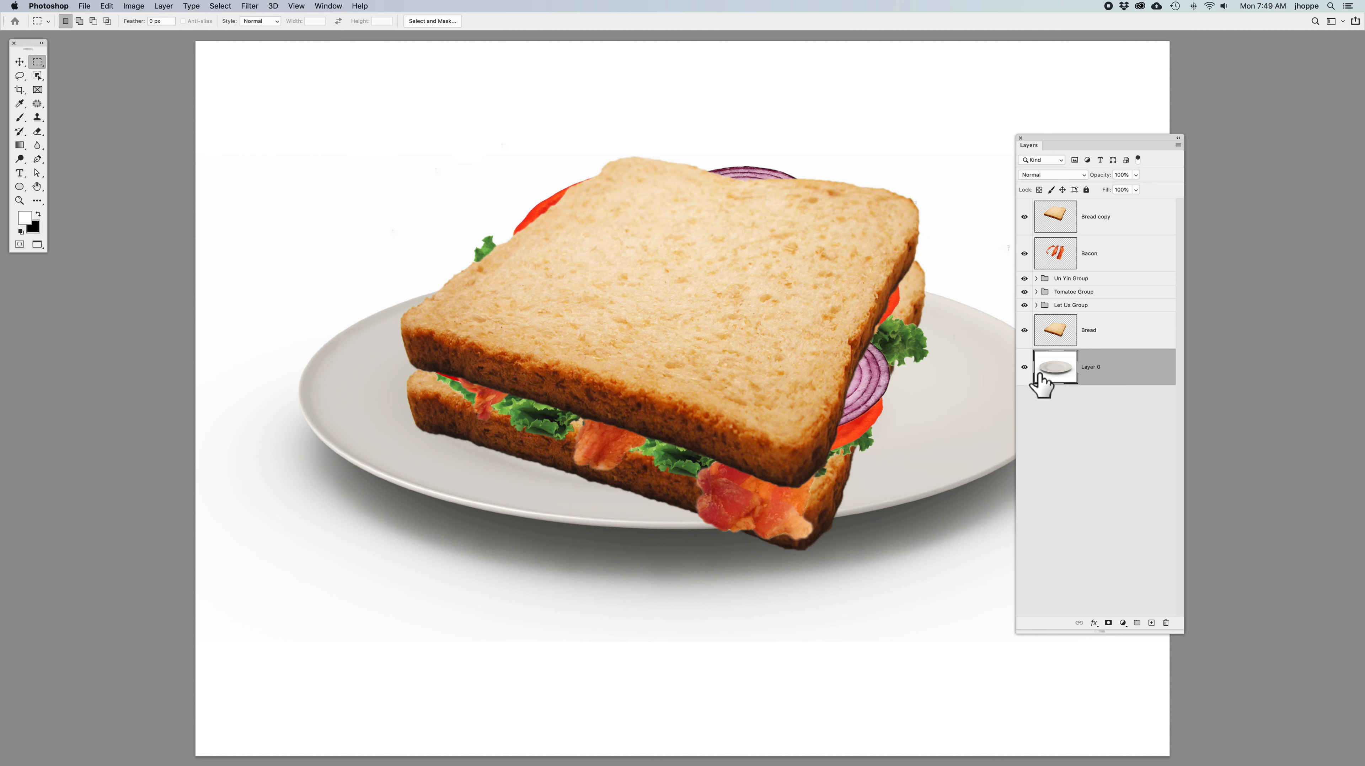
left_click(17, 61)
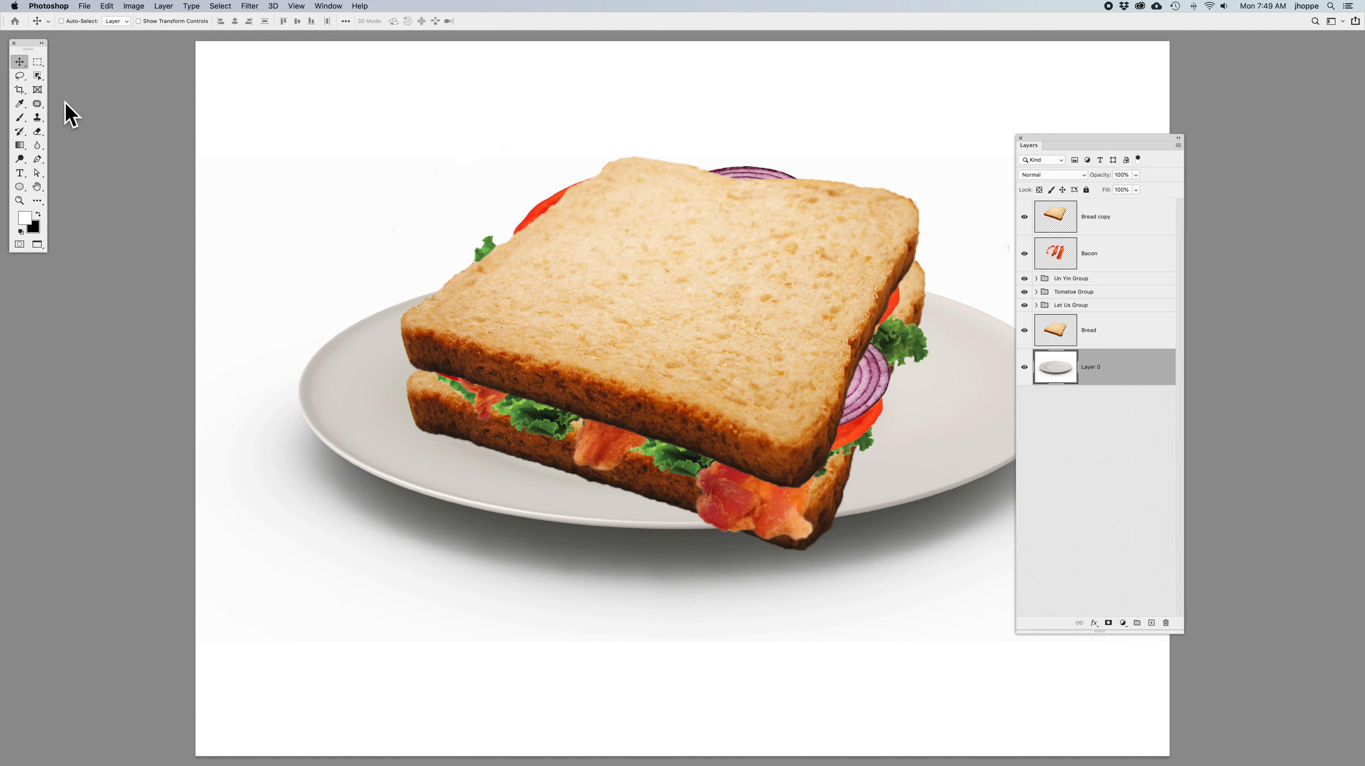
left_click_drag(837, 650, 863, 725)
key("super+z")
Select the Bread copy layer and set its opacity to 50%.
left_click(1135, 221)
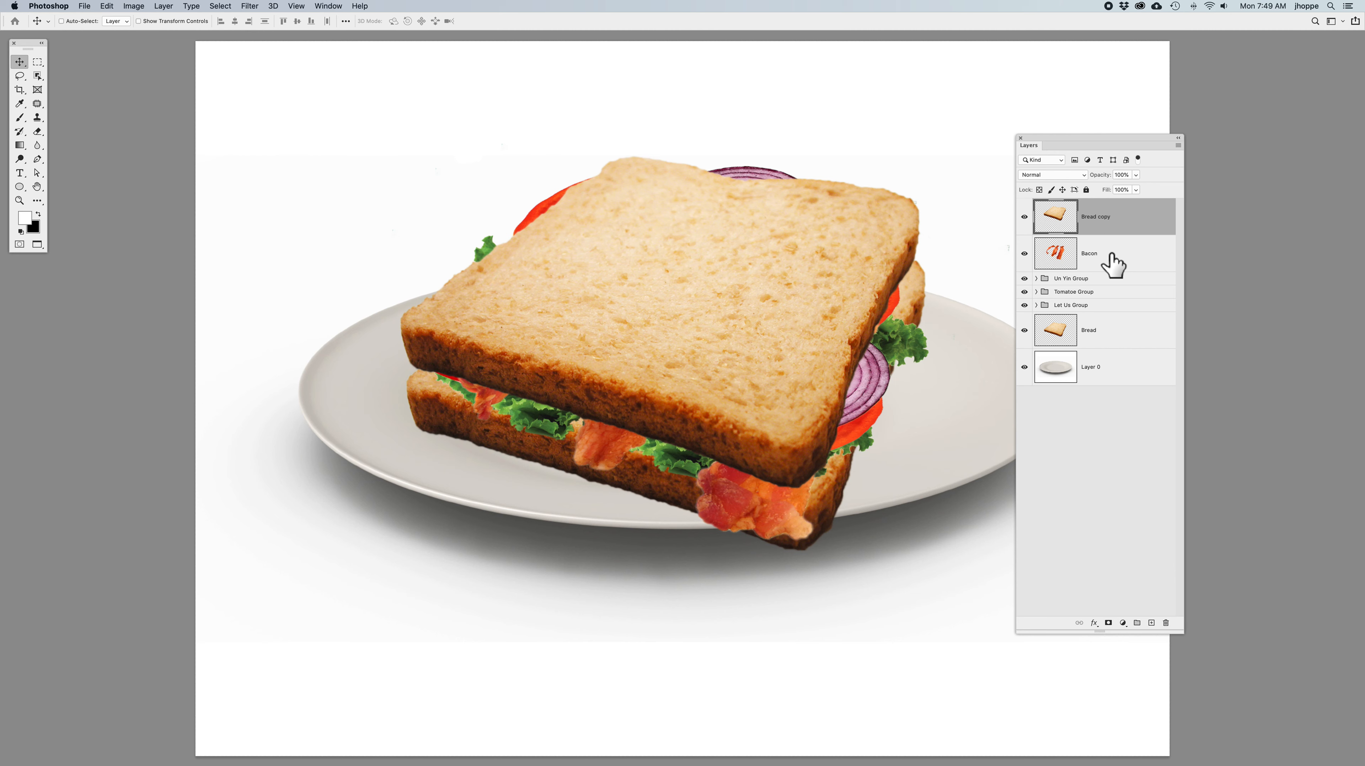
left_click_drag(1081, 139, 1055, 153)
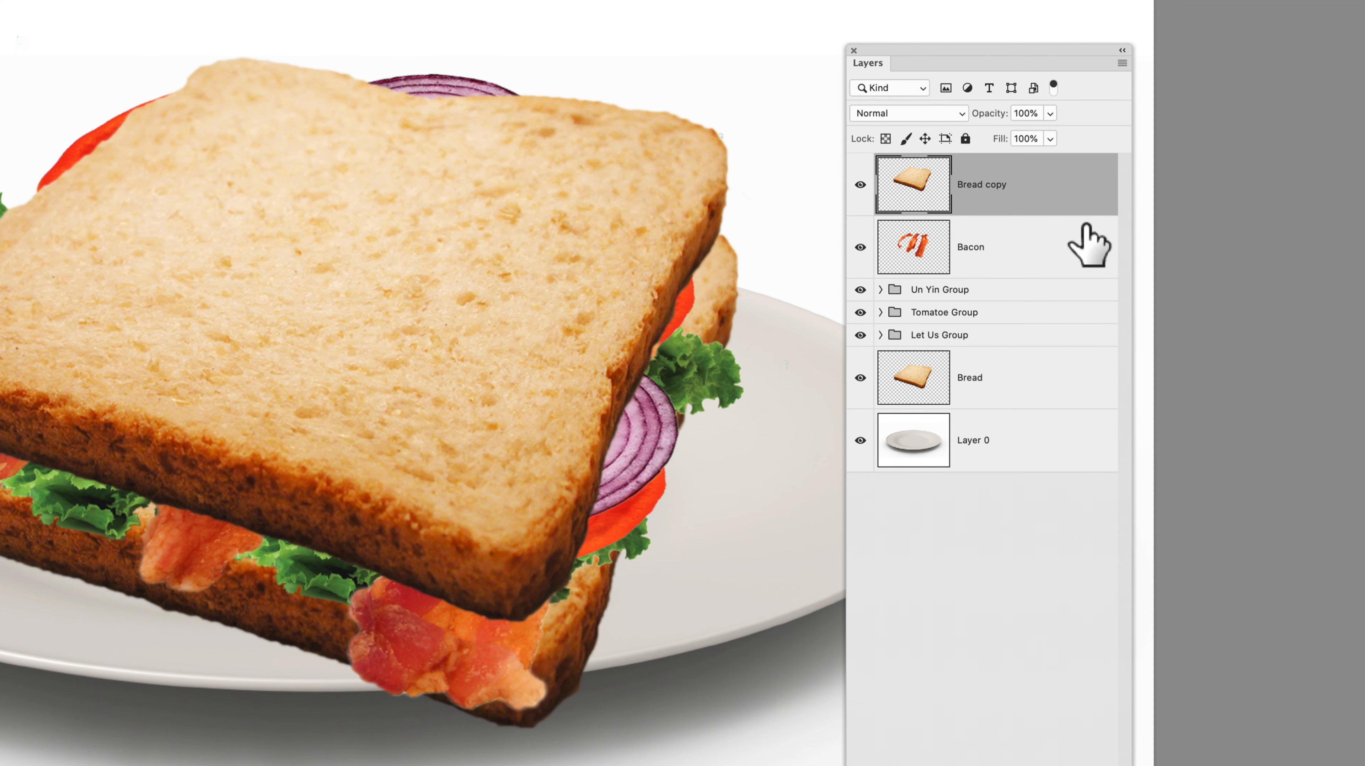
left_click(1050, 113)
mouse_move(1051, 137)
left_mouse_down()
mouse_move(1020, 137)
mouse_move(1069, 135)
left_mouse_up()
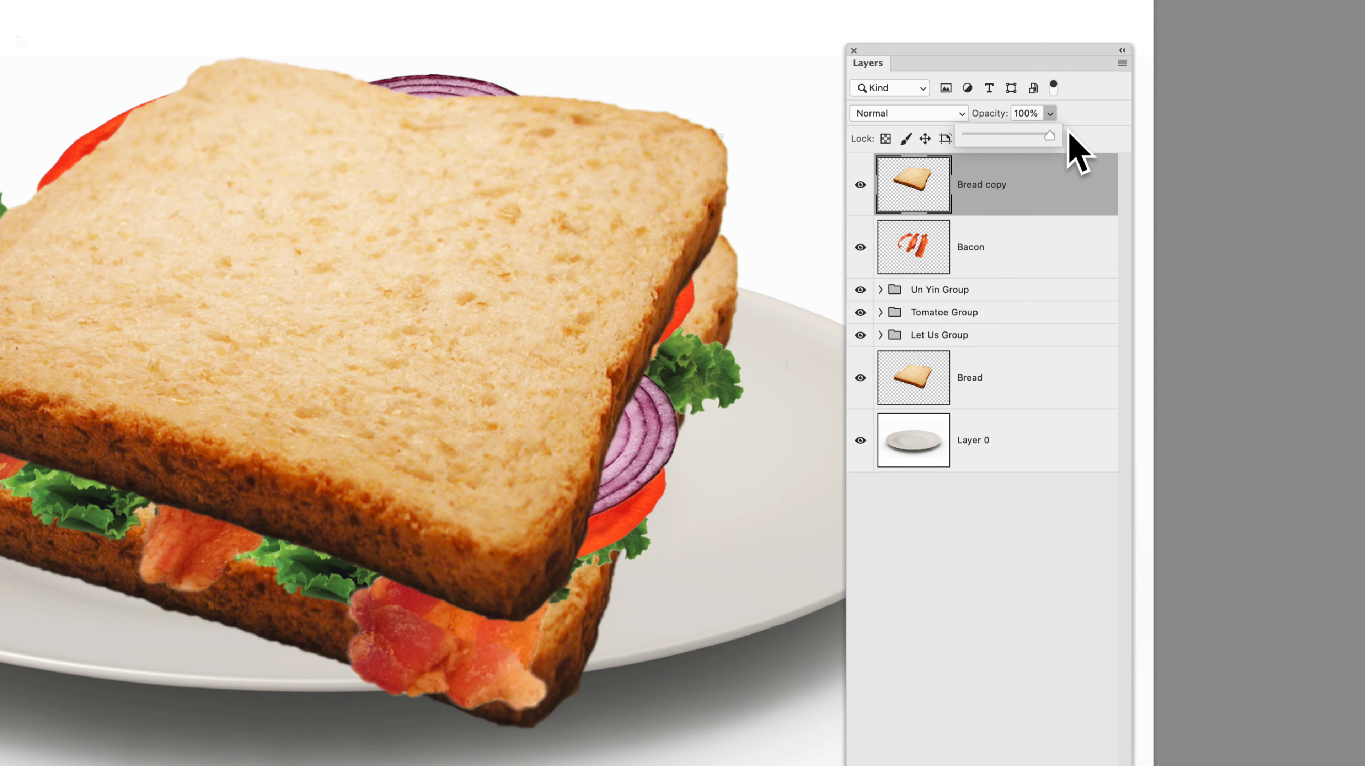
left_click(1053, 114)
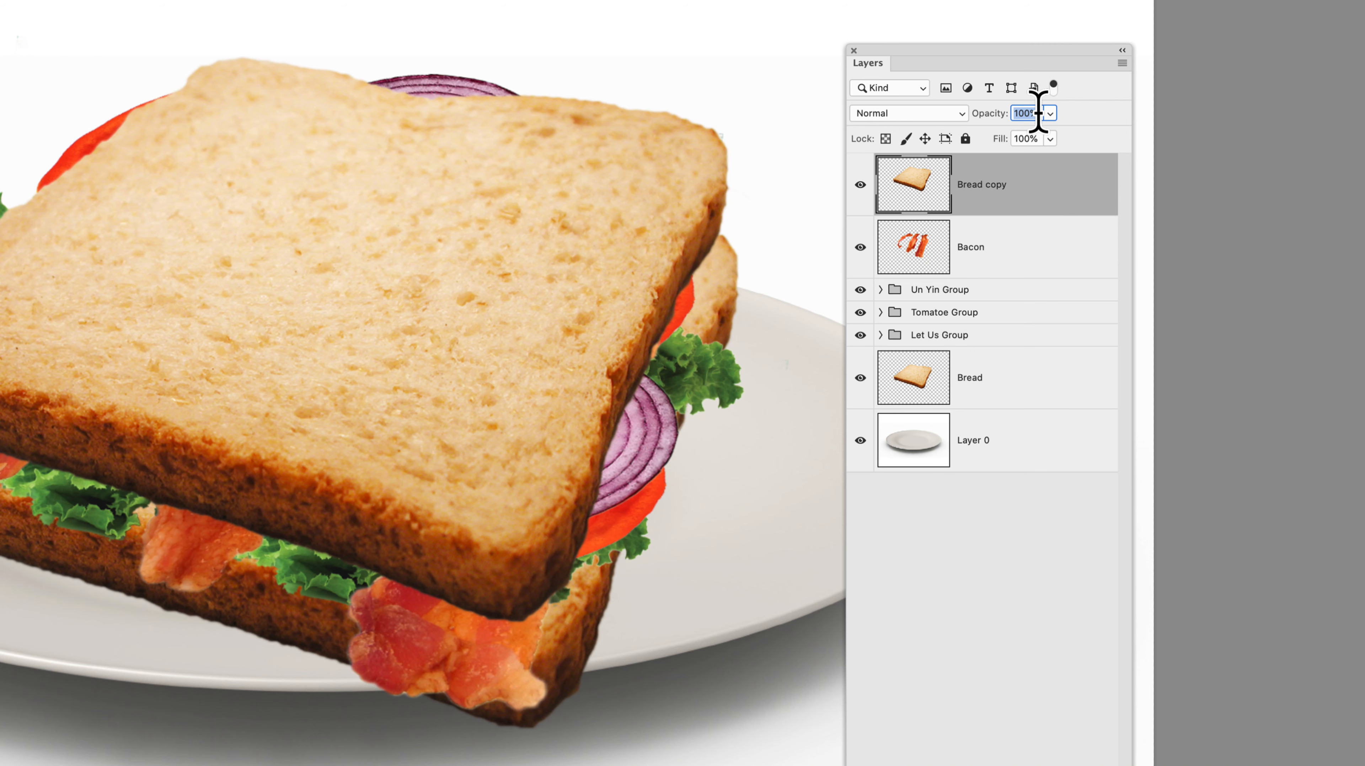
type("50")
key("Return")
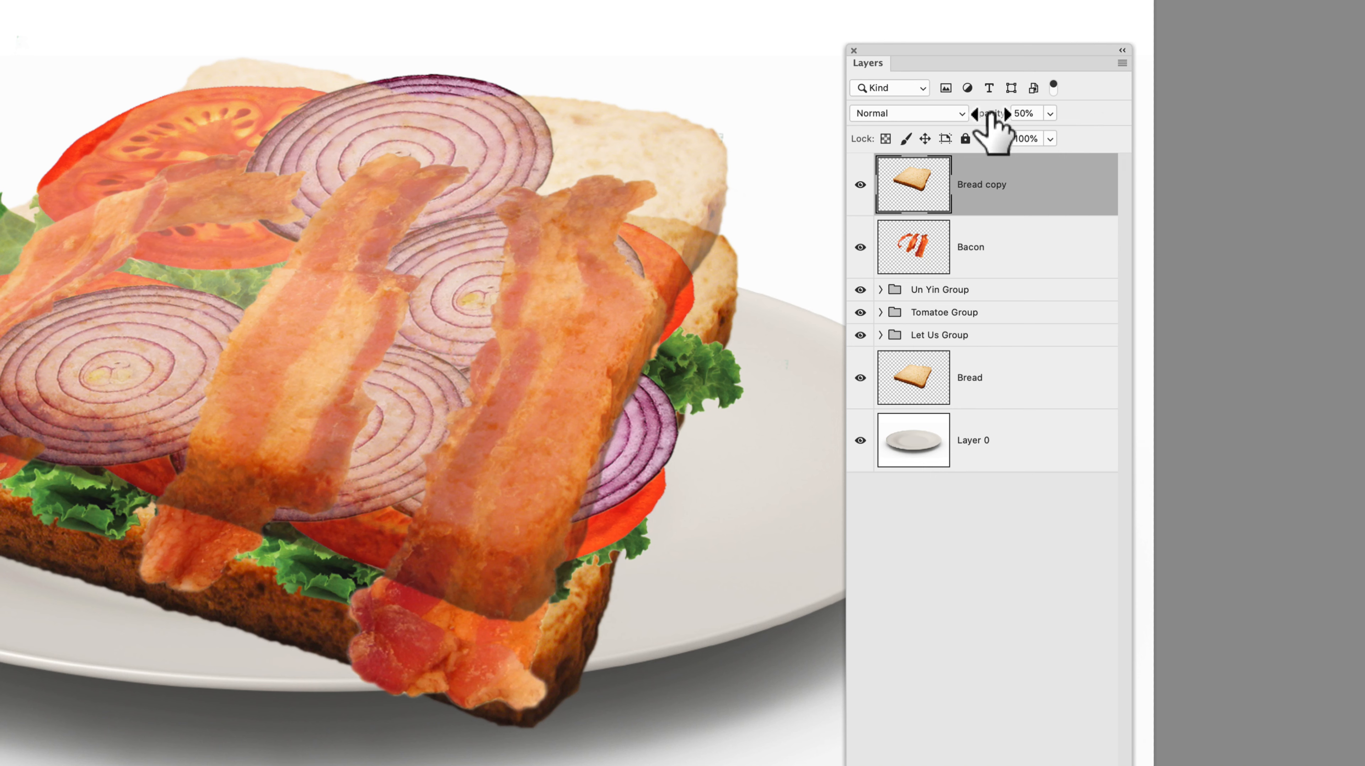
Try other opacity values on the Bread copy layer, including 75% and 5%, and return it to 100%.
scroll(991, 114, "up", 1)
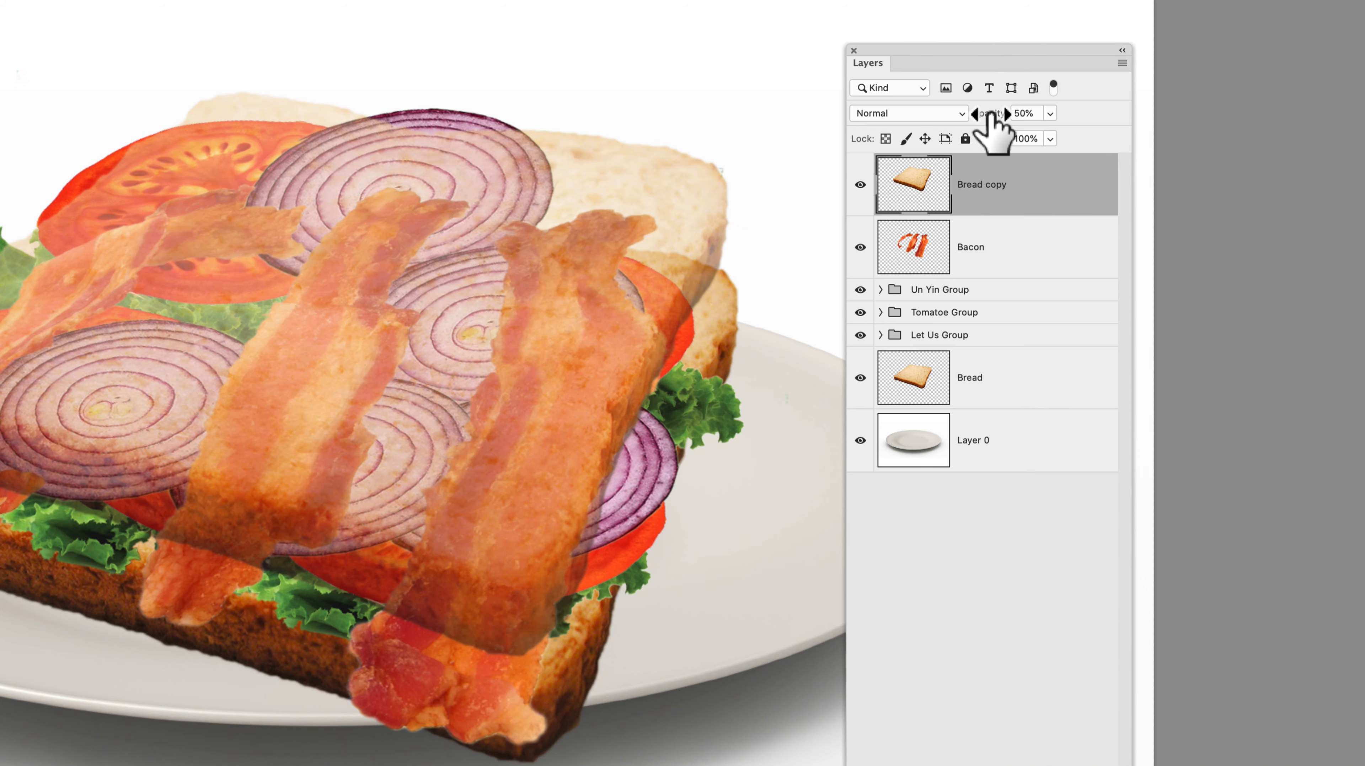
left_click_drag(991, 114, 1036, 129)
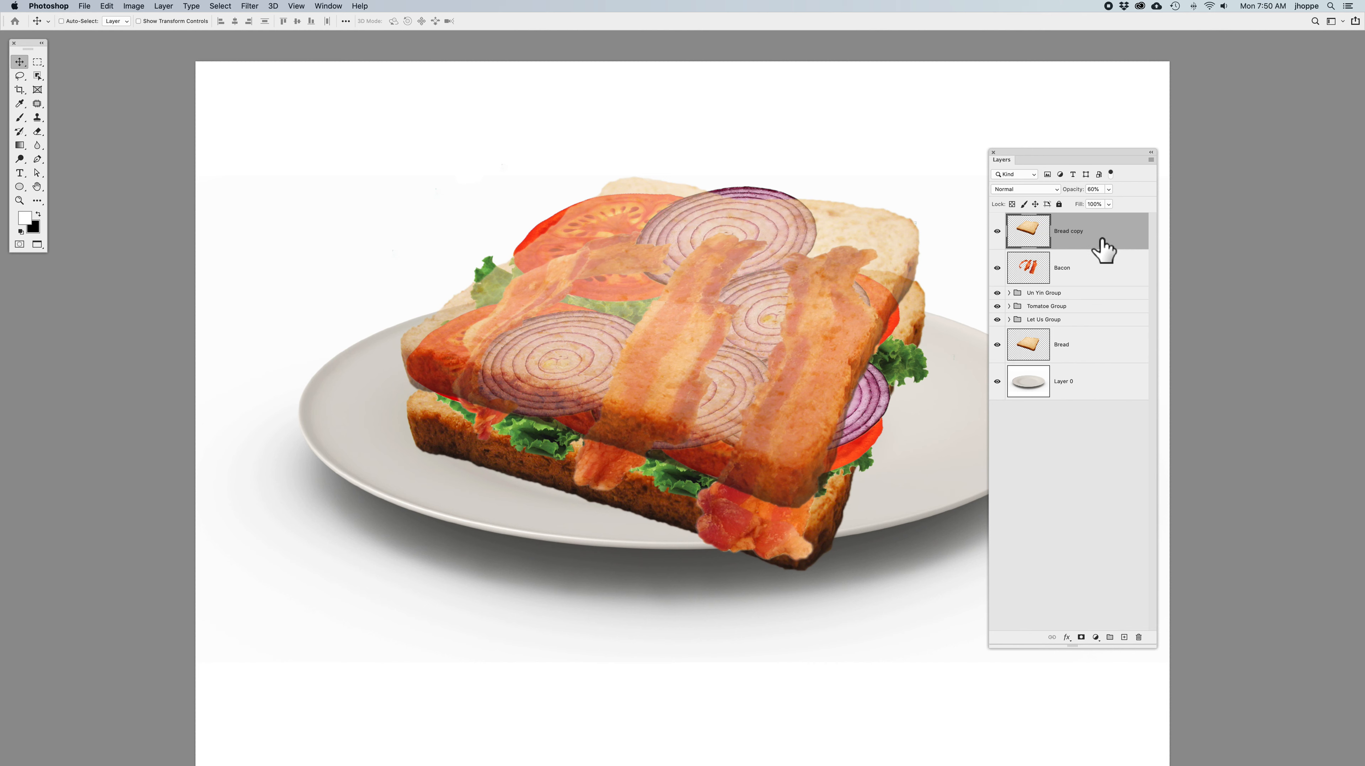
key("7")
key("5")
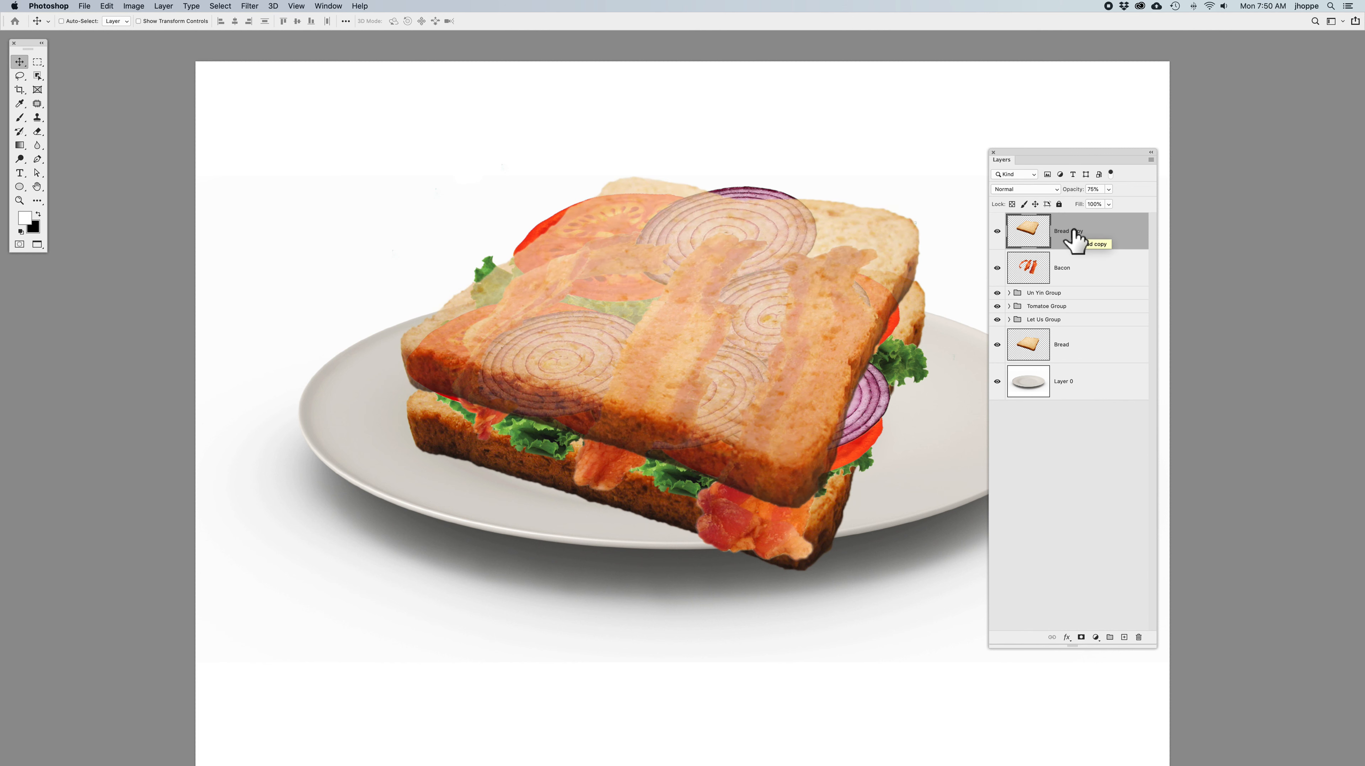
key("0")
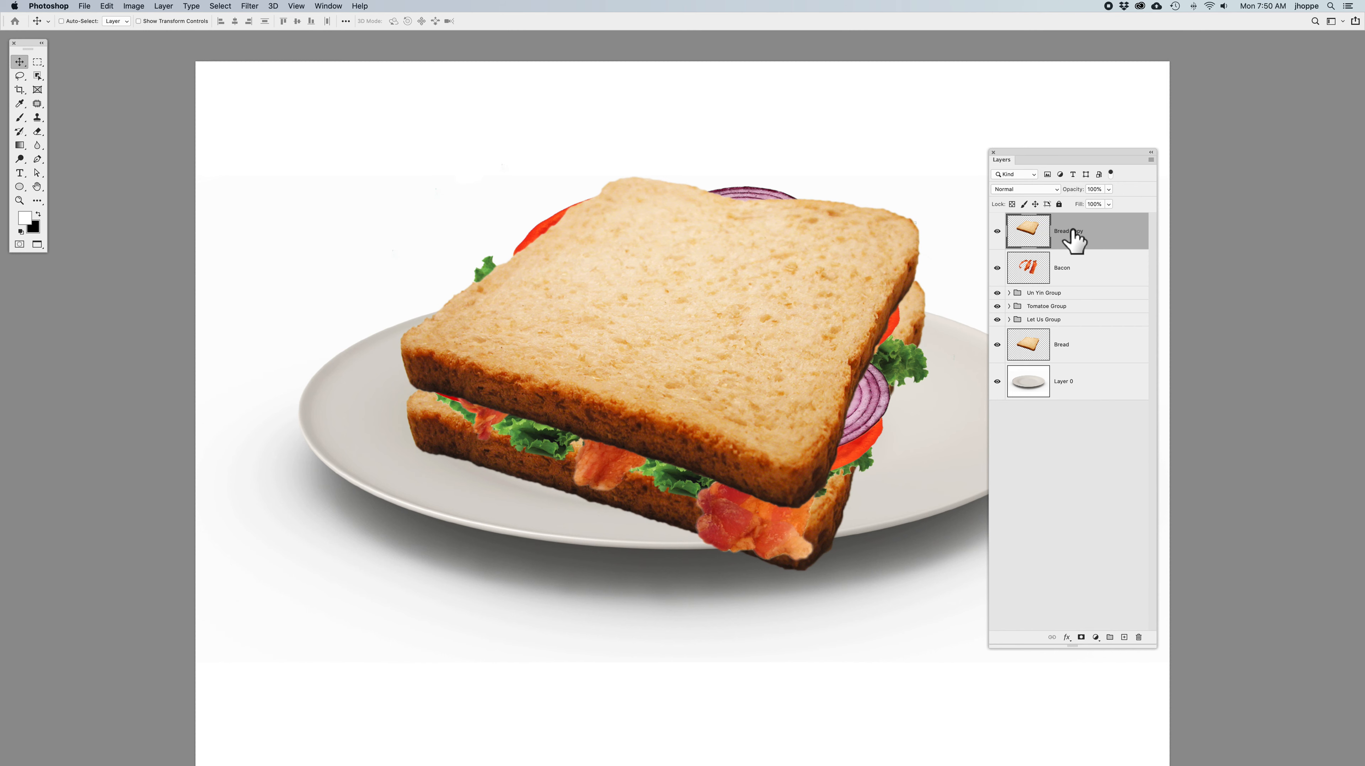
key("0")
key("5")
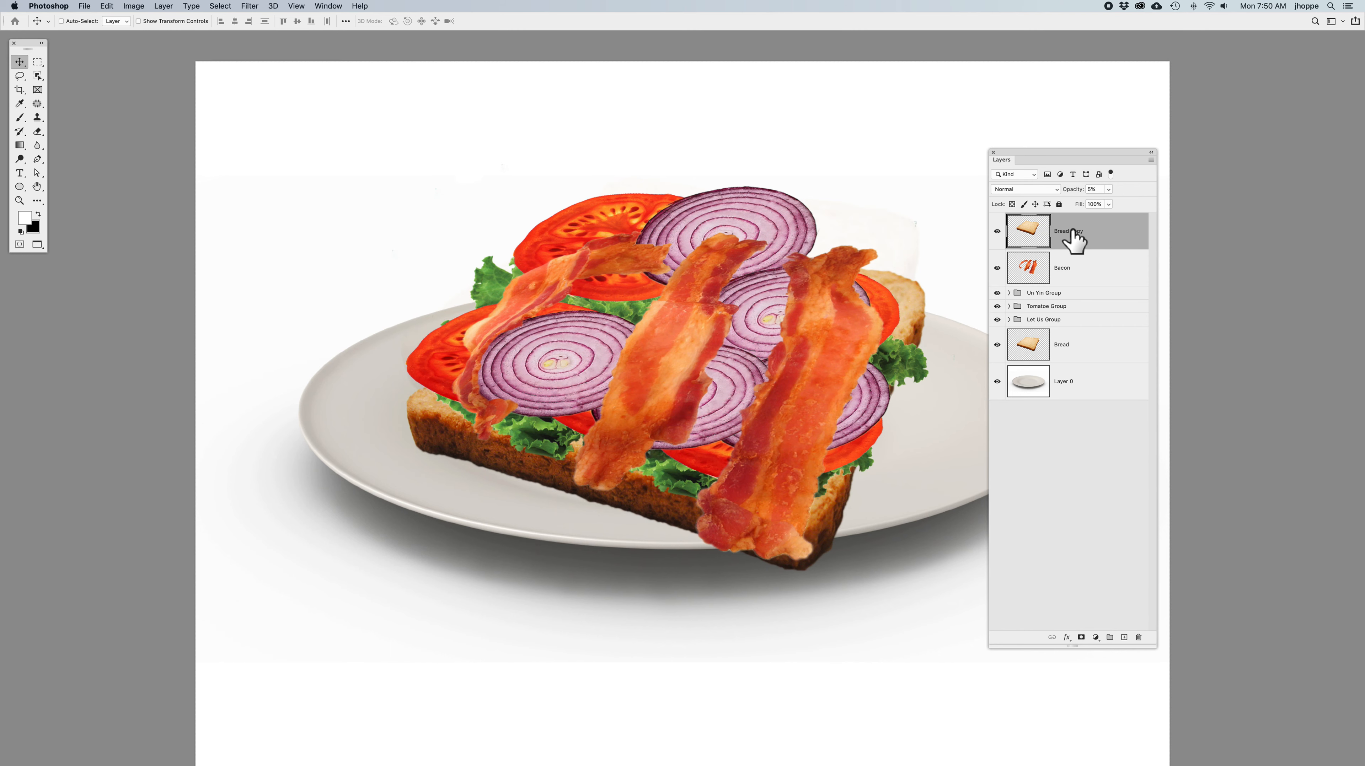
key("0")
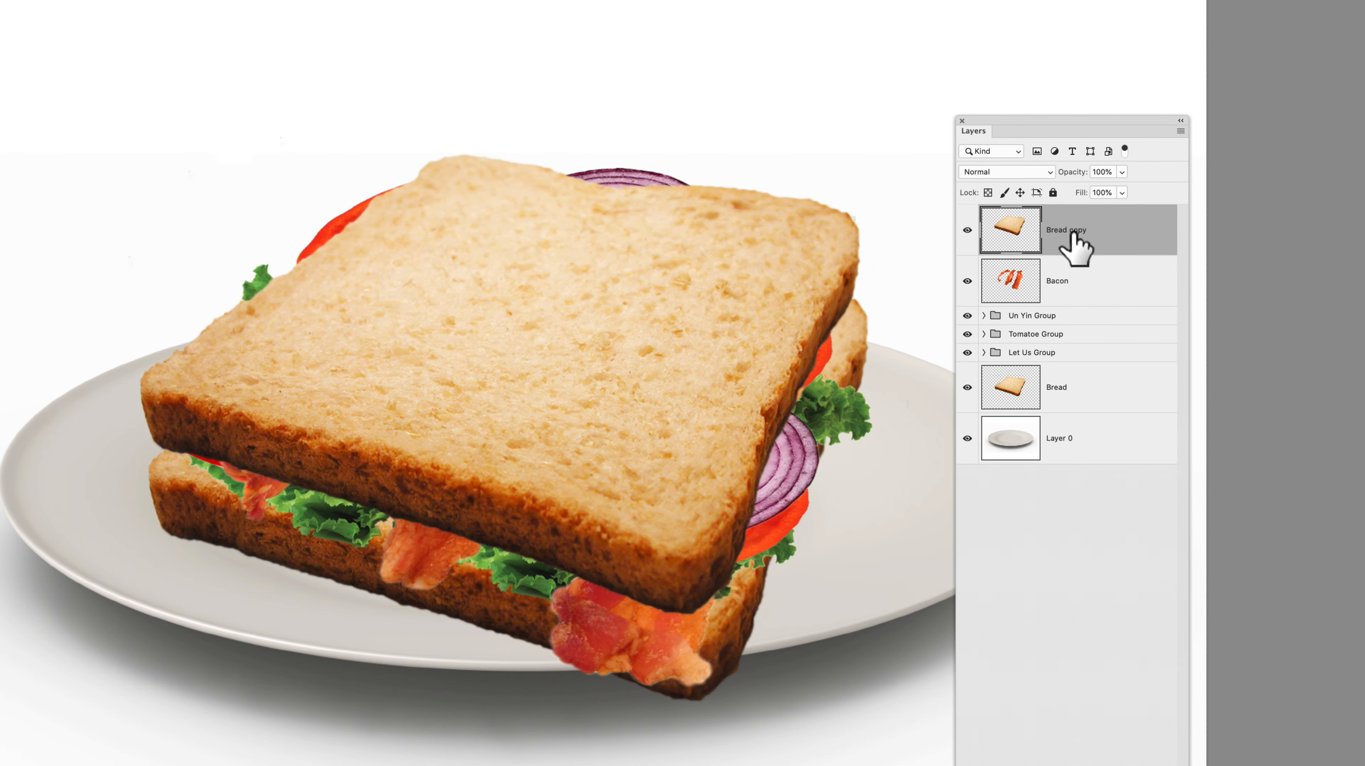
Lock all attributes of the Bread copy layer, try to move the slice, and release the lock.
left_click(1053, 193)
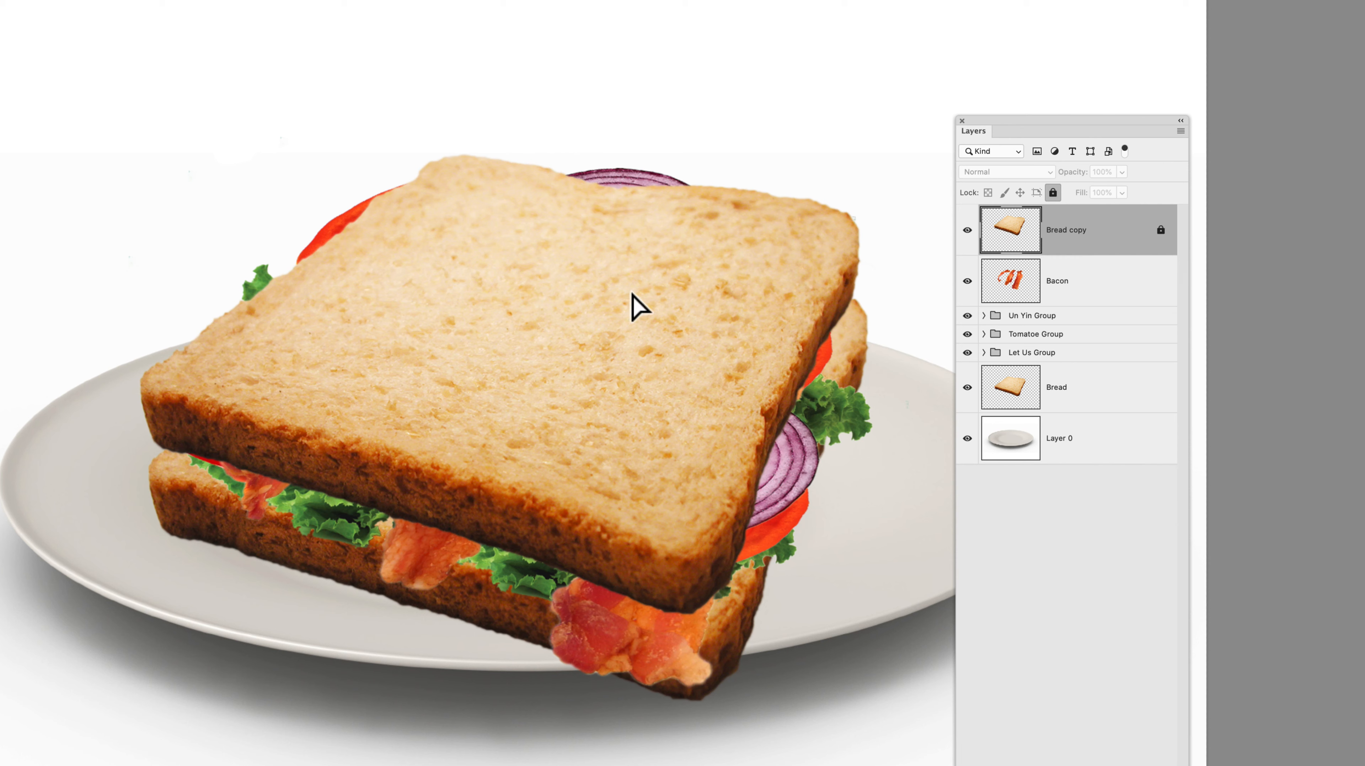
left_click_drag(633, 305, 649, 326)
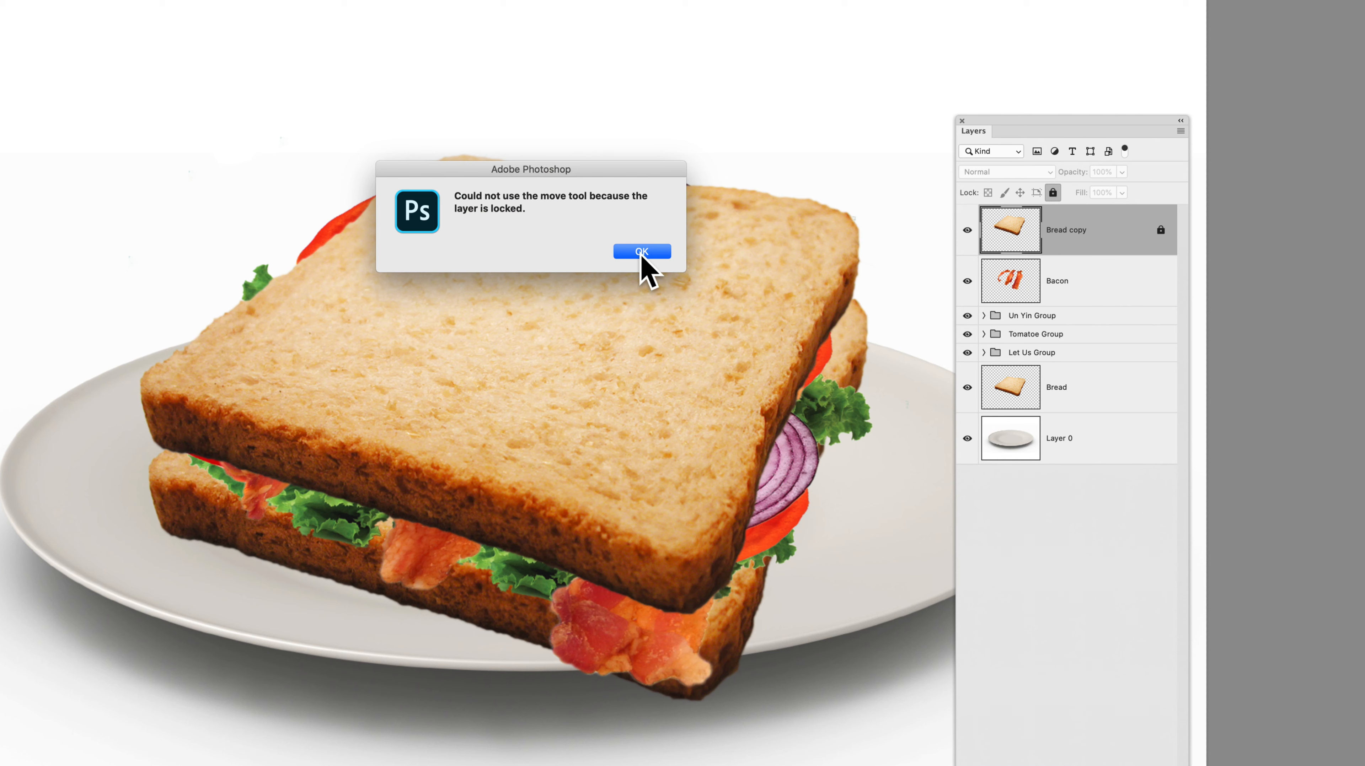
left_click(646, 253)
left_click(1053, 193)
left_click(1053, 194)
left_click(1053, 193)
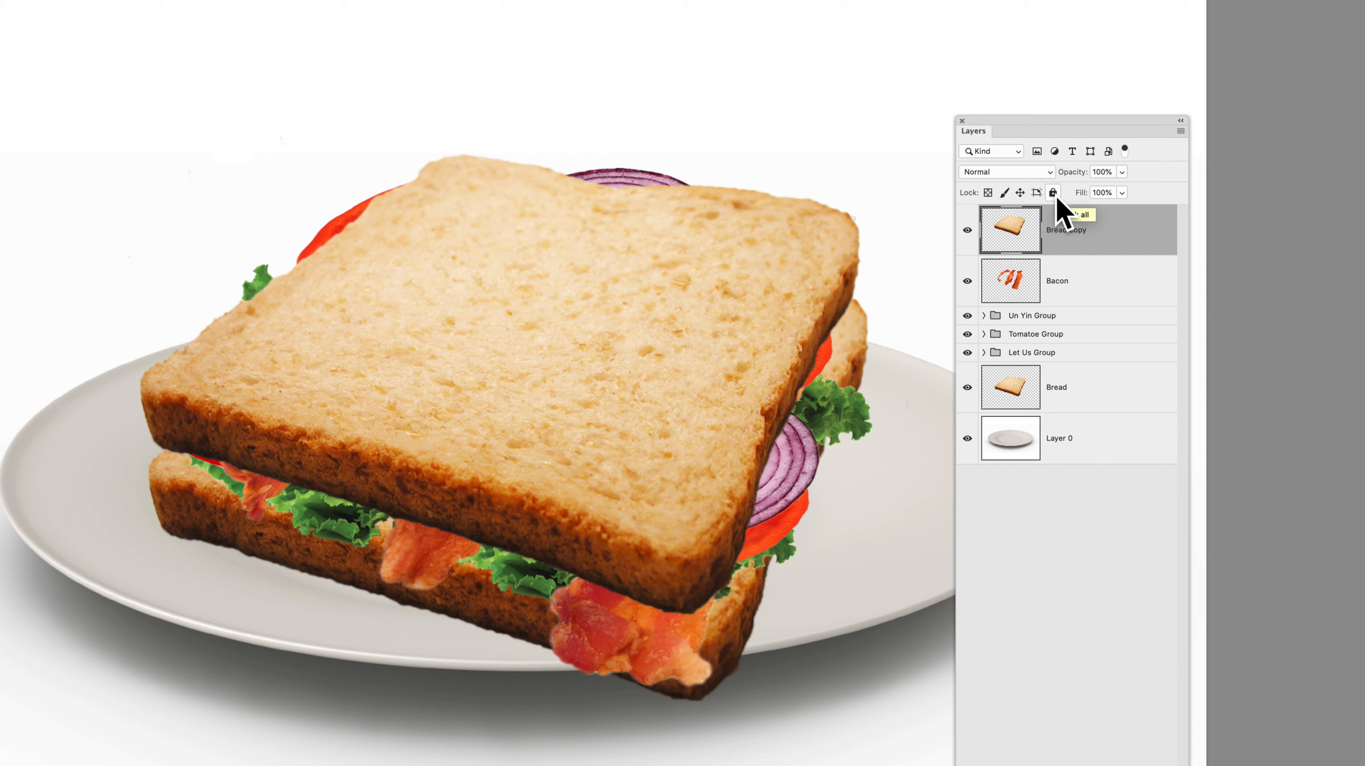
Lock the Bread copy layer's position, try moving it, paint a white squiggle on the bread, undo it, and unlock the position.
left_click(1020, 192)
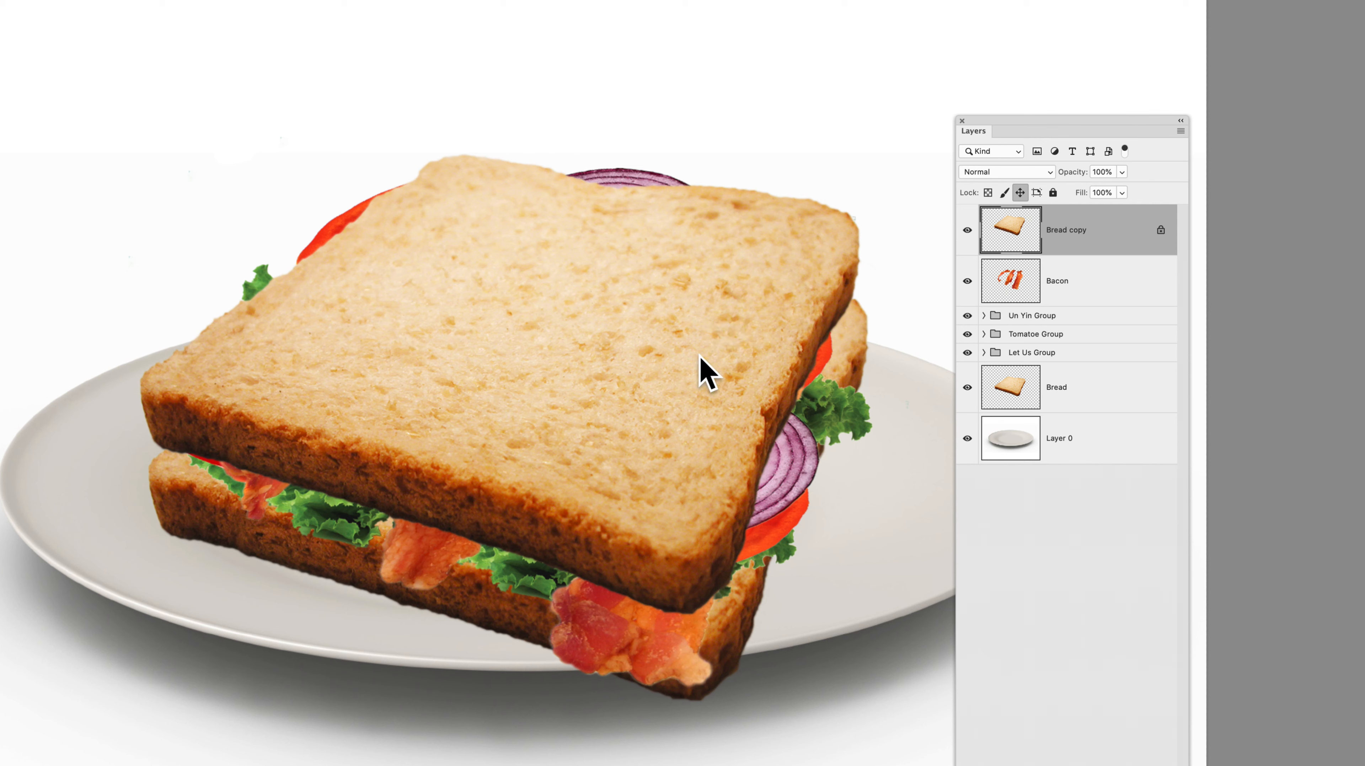
left_click(700, 369)
left_click(662, 255)
key("b")
mouse_move(664, 269)
left_mouse_down()
mouse_move(637, 307)
mouse_move(632, 344)
mouse_move(551, 328)
mouse_move(494, 380)
left_mouse_up()
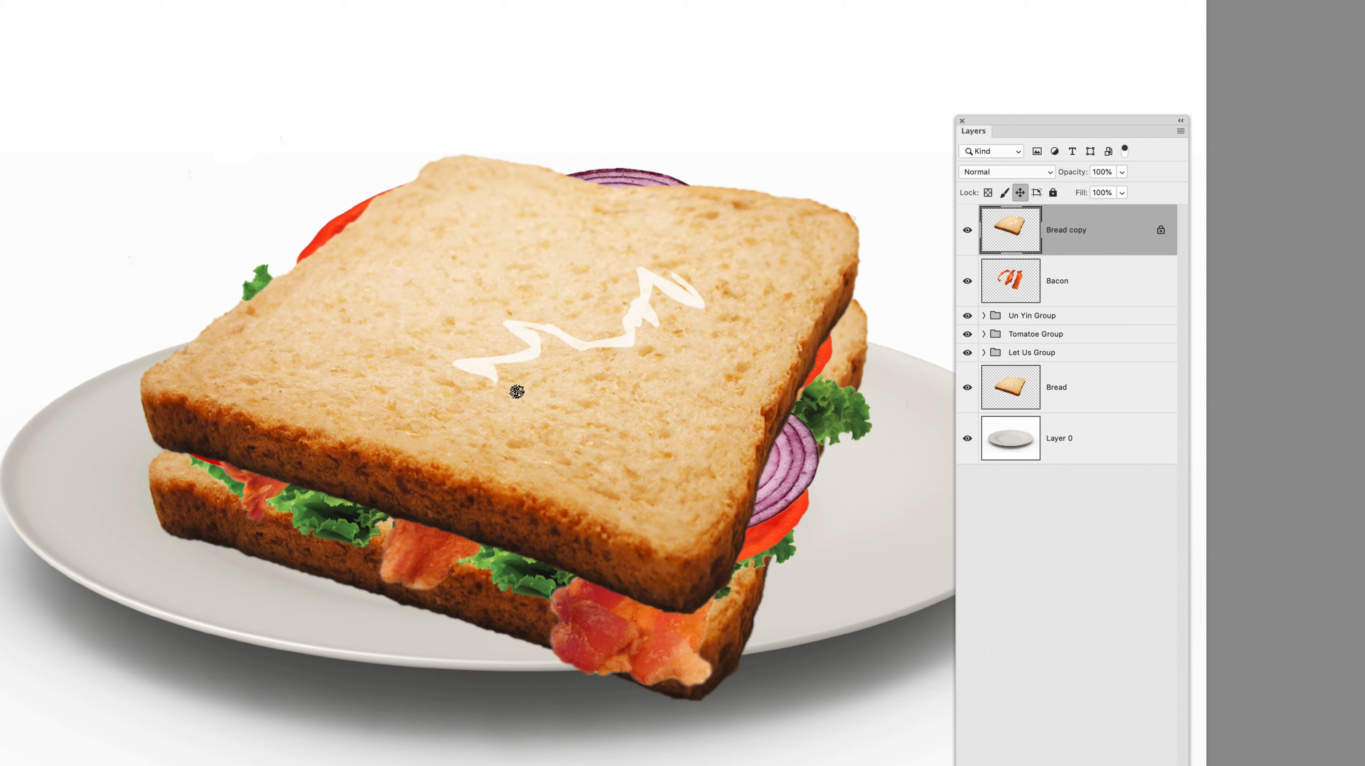
key("super+z")
left_click(1019, 193)
Lock the Bread copy layer's image pixels, shift the top slice slightly to the right, and release the lock.
left_click(1005, 194)
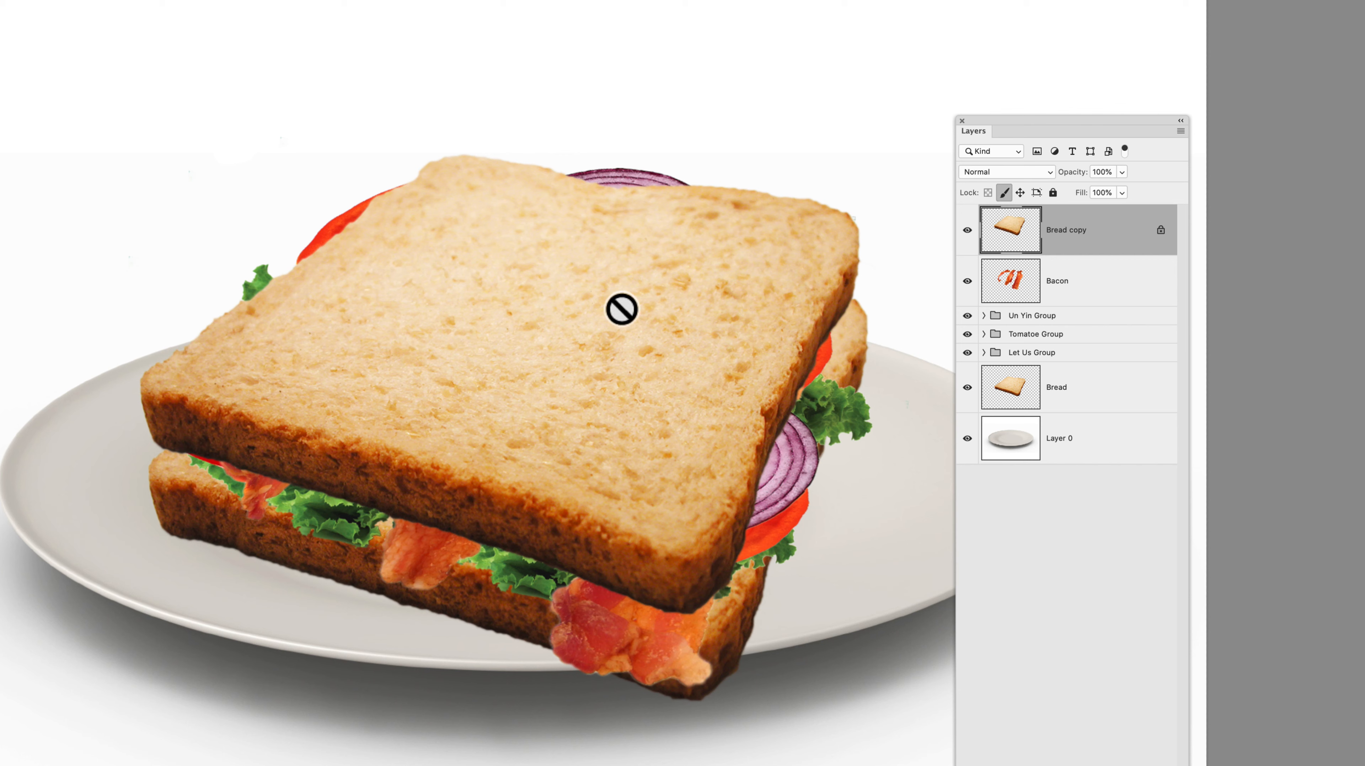
mouse_move(621, 309)
left_mouse_down()
mouse_move(646, 314)
mouse_move(632, 317)
left_mouse_up()
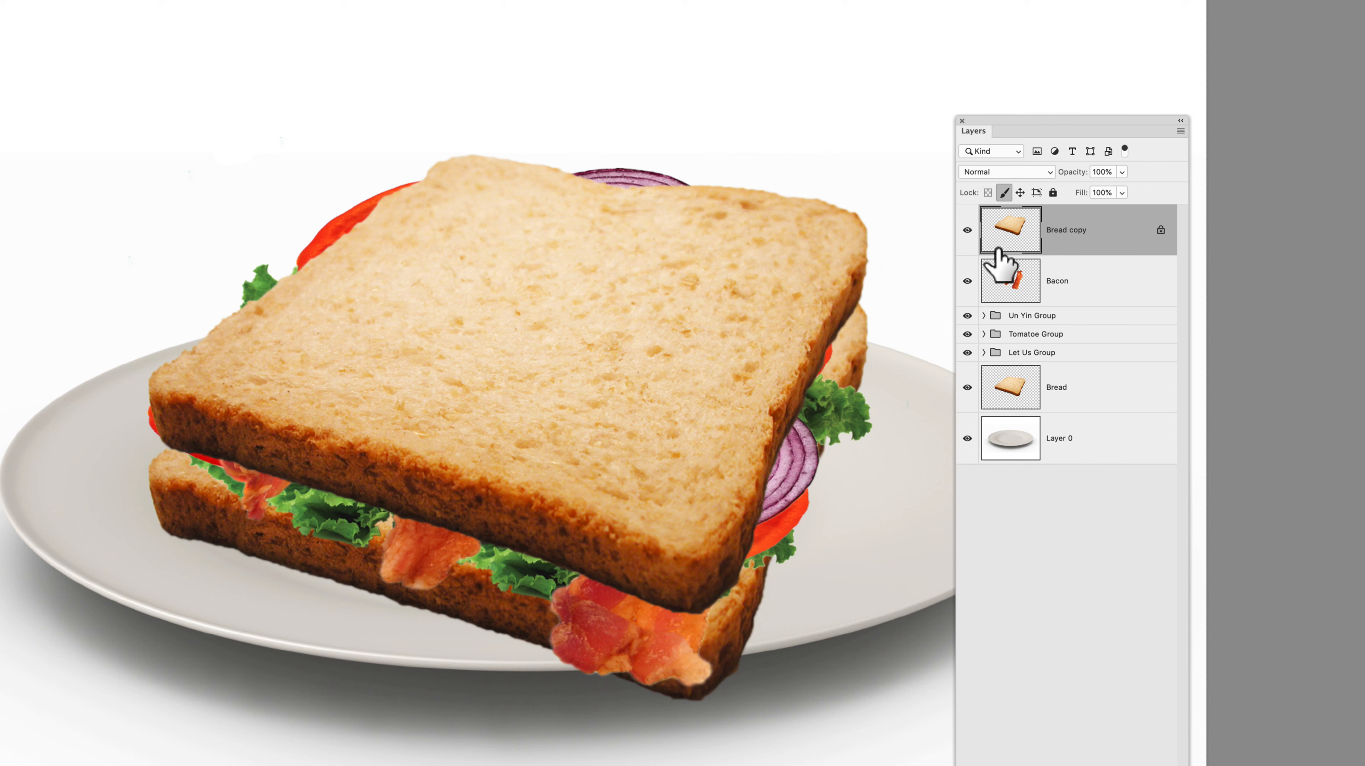
left_click(1004, 193)
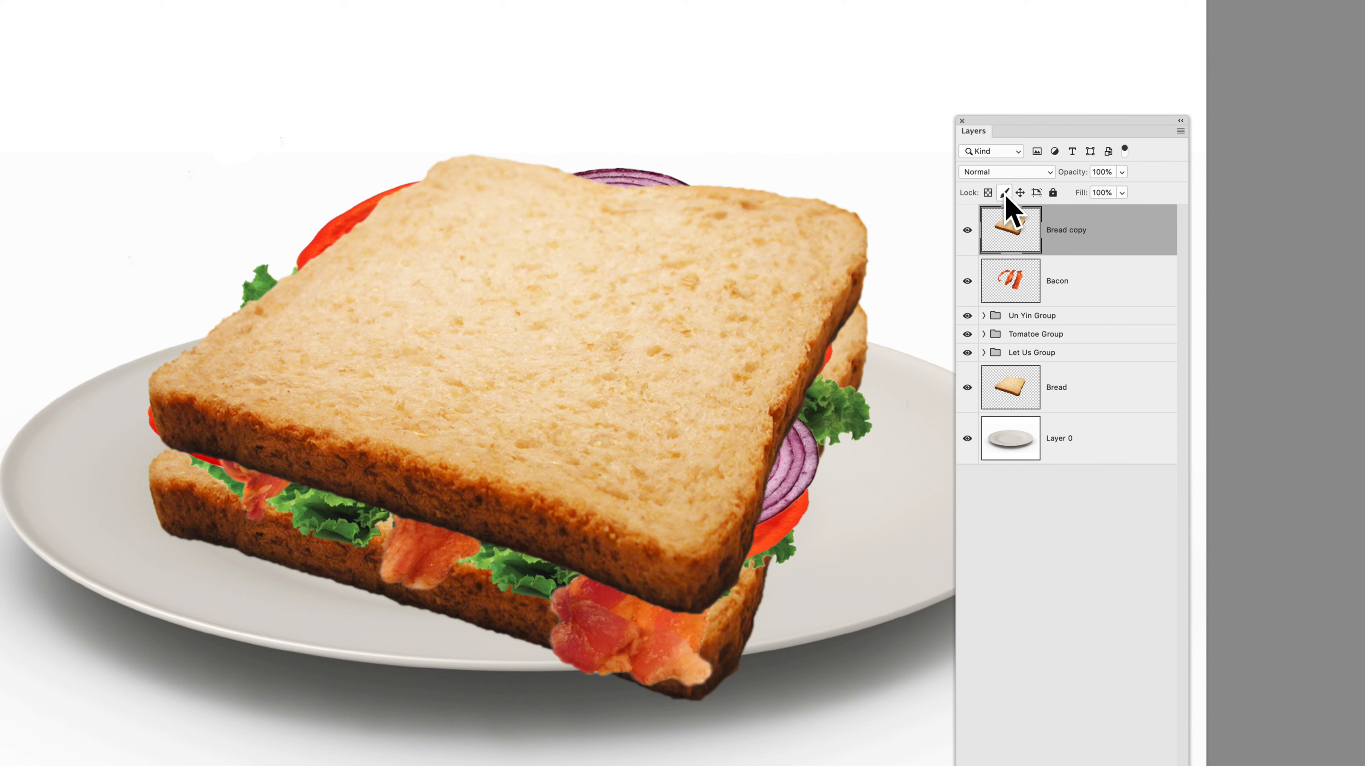
Show only the Bread copy layer by hiding all others, and toggle its transparent pixels lock, leaving it off.
left_click(988, 192)
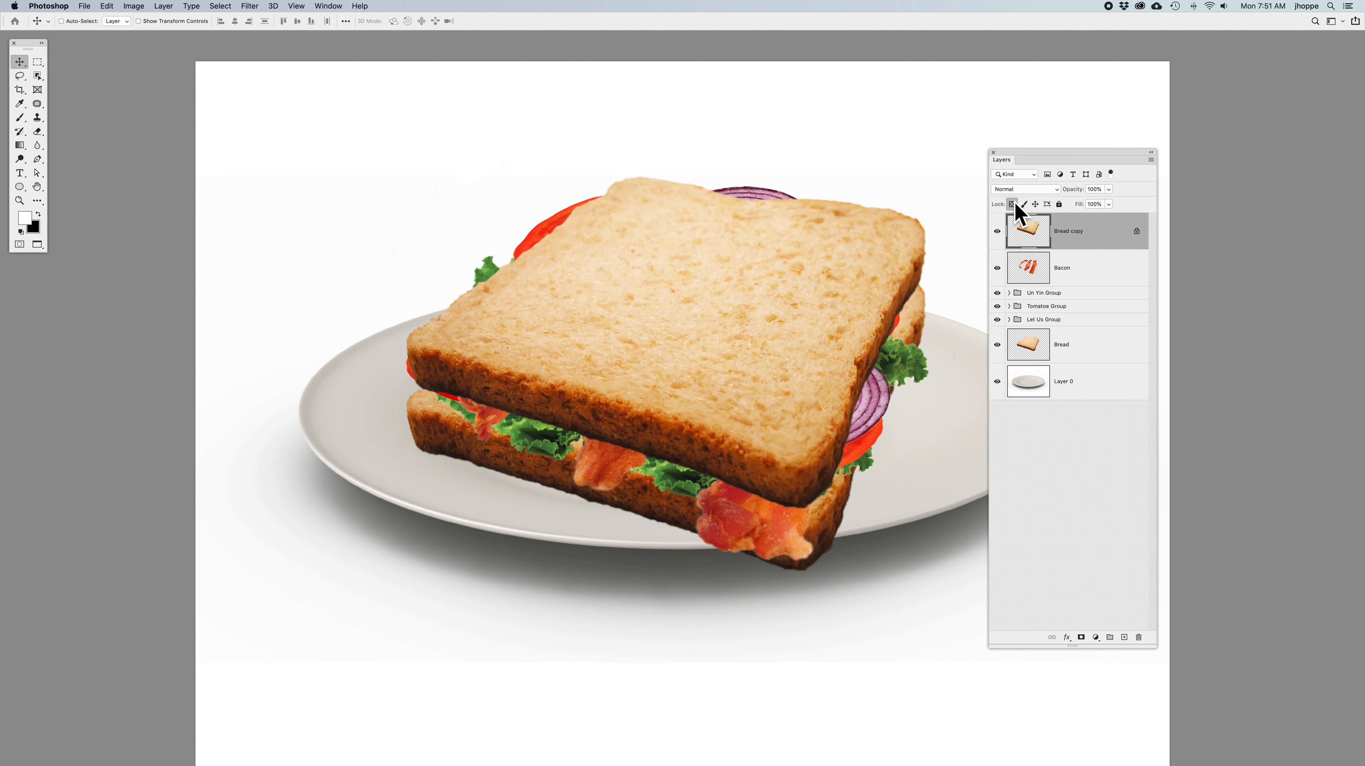
mouse_move(997, 267)
left_mouse_down()
mouse_move(1005, 390)
mouse_move(1000, 267)
left_mouse_up()
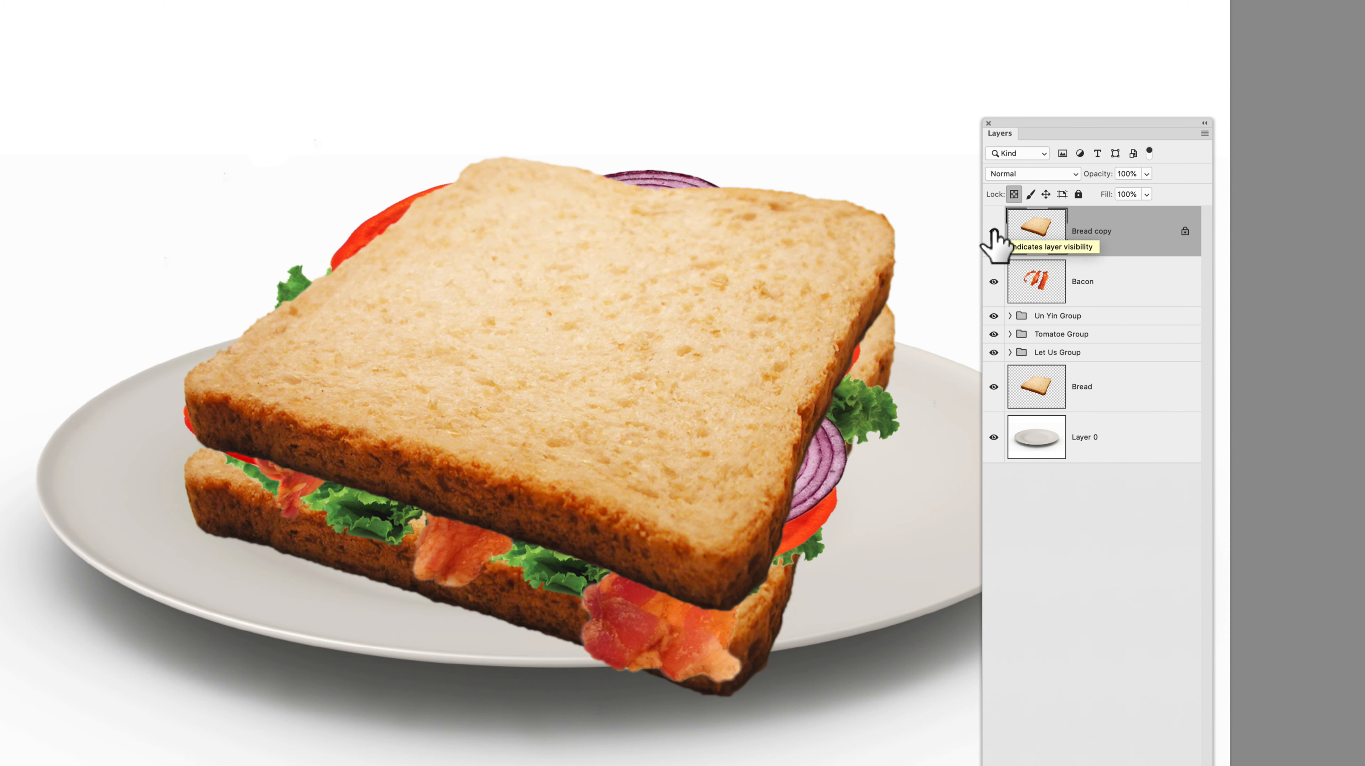
left_click(993, 232, "alt")
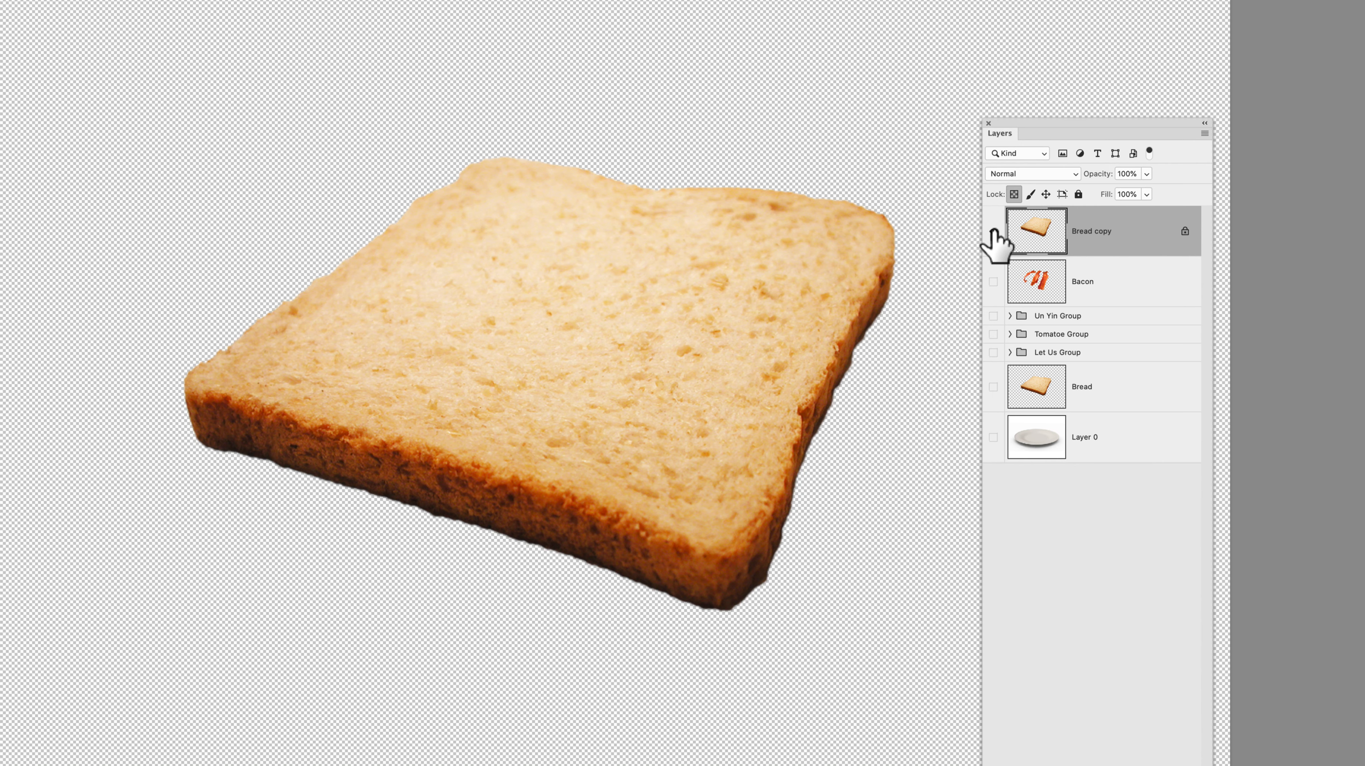
left_click(1014, 194)
left_click(1016, 193)
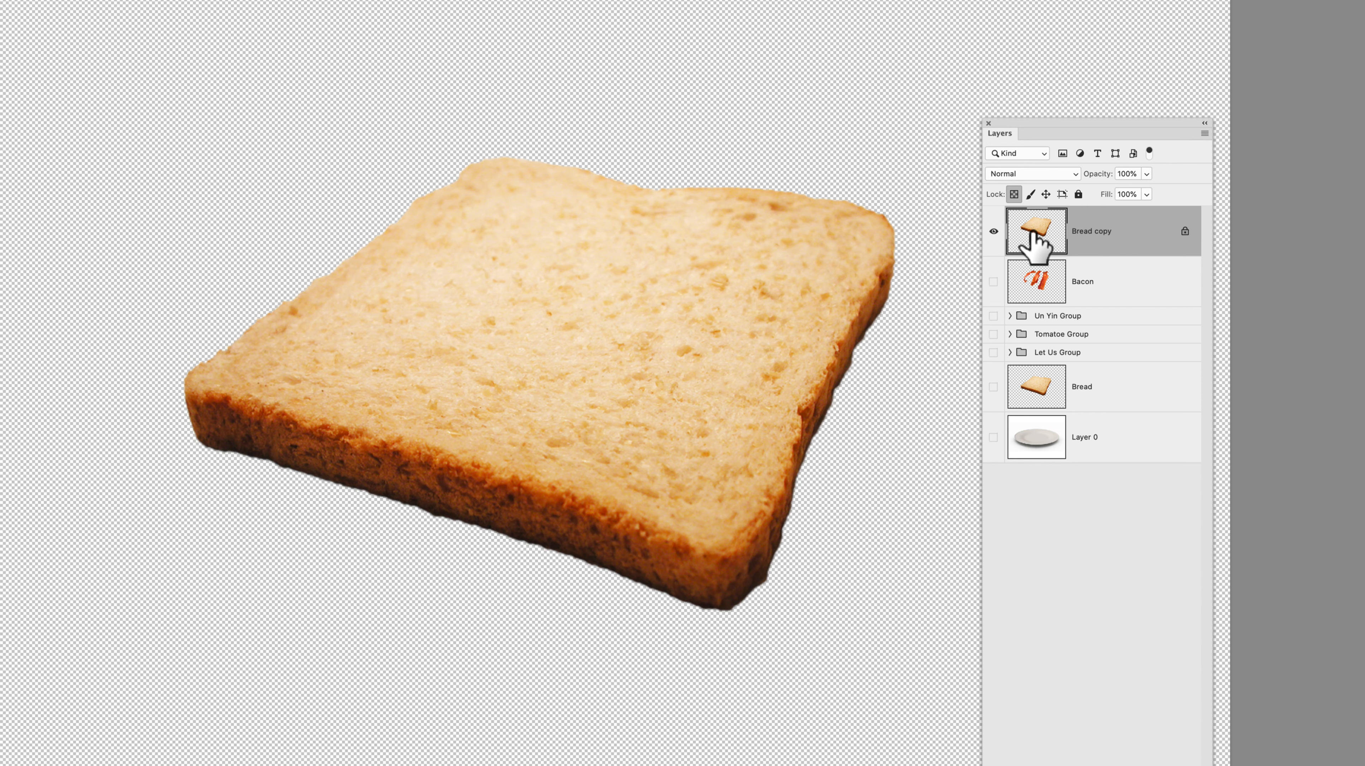
left_click(1012, 196)
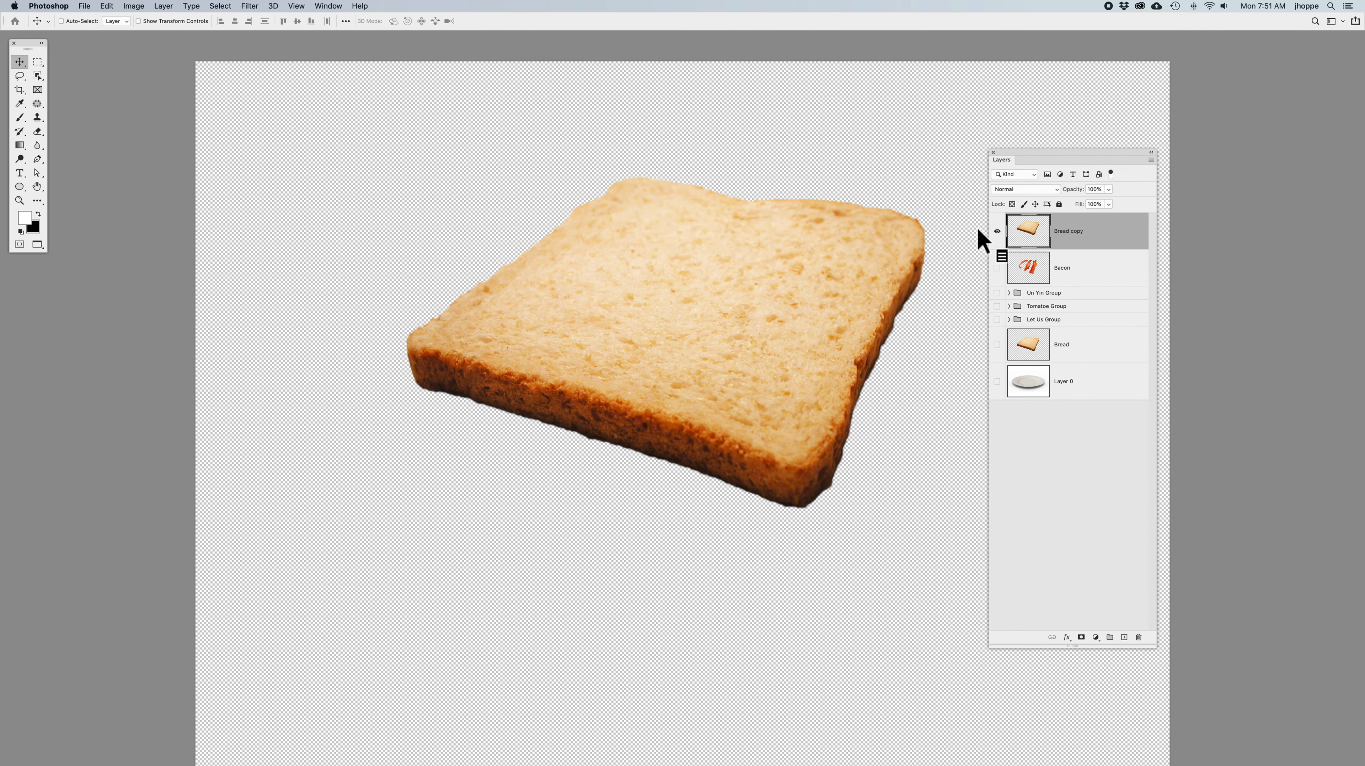
Sample the brown crust as the foreground color and darken it in the Color Picker.
key("i")
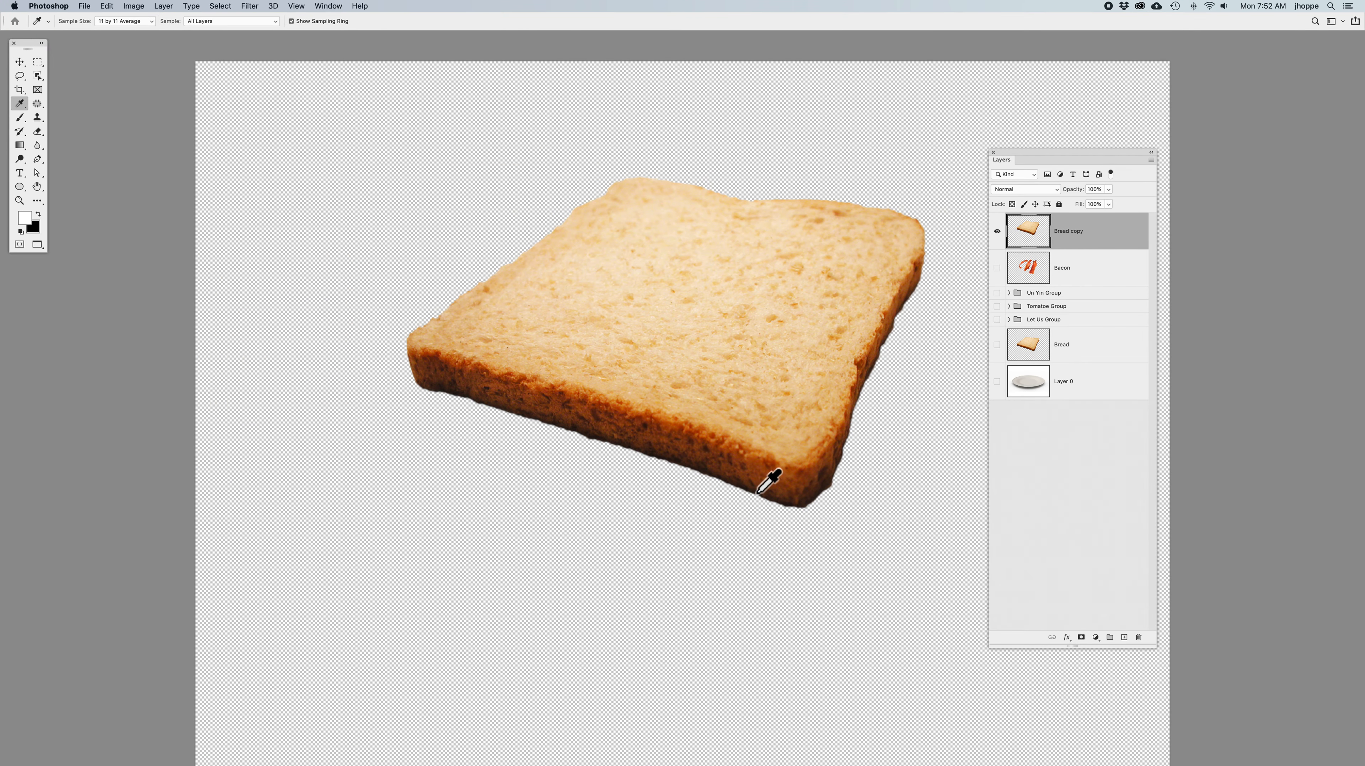
left_click(762, 490)
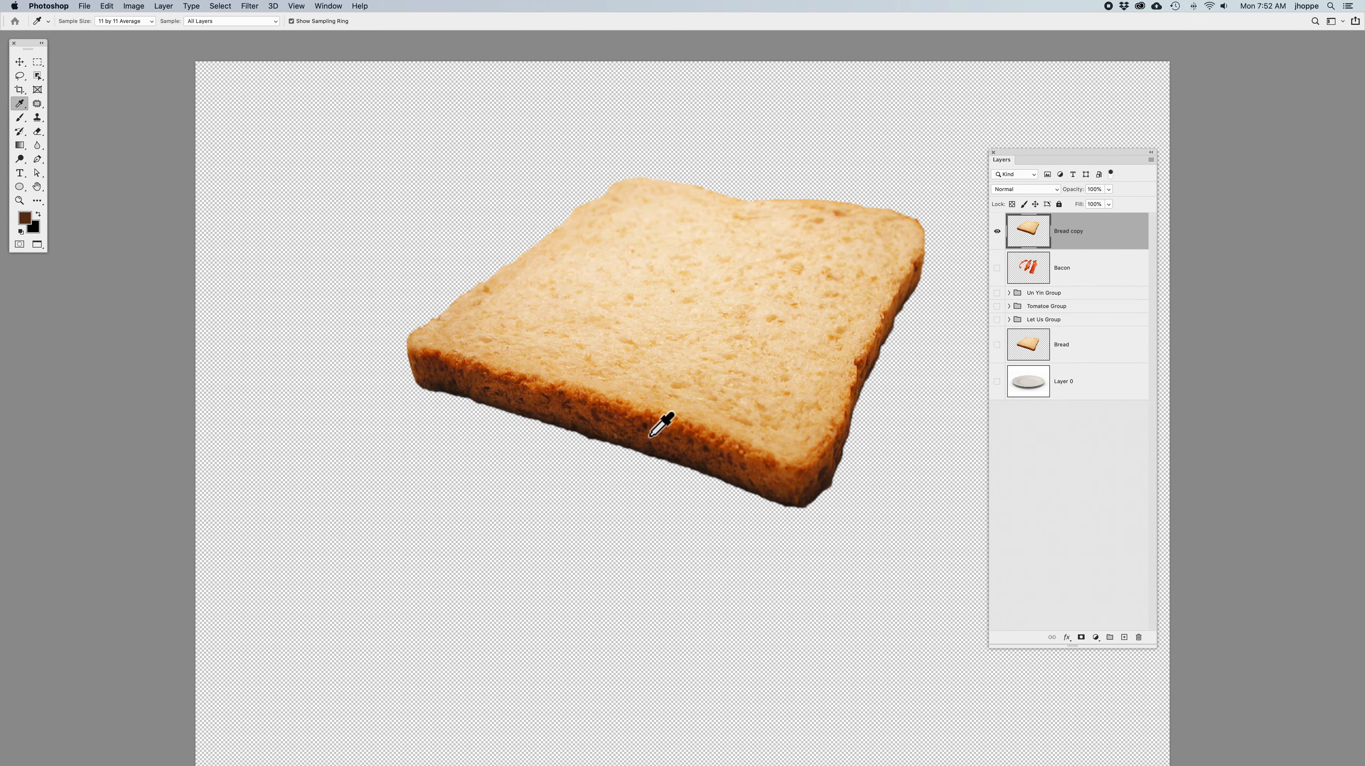
left_click(24, 217)
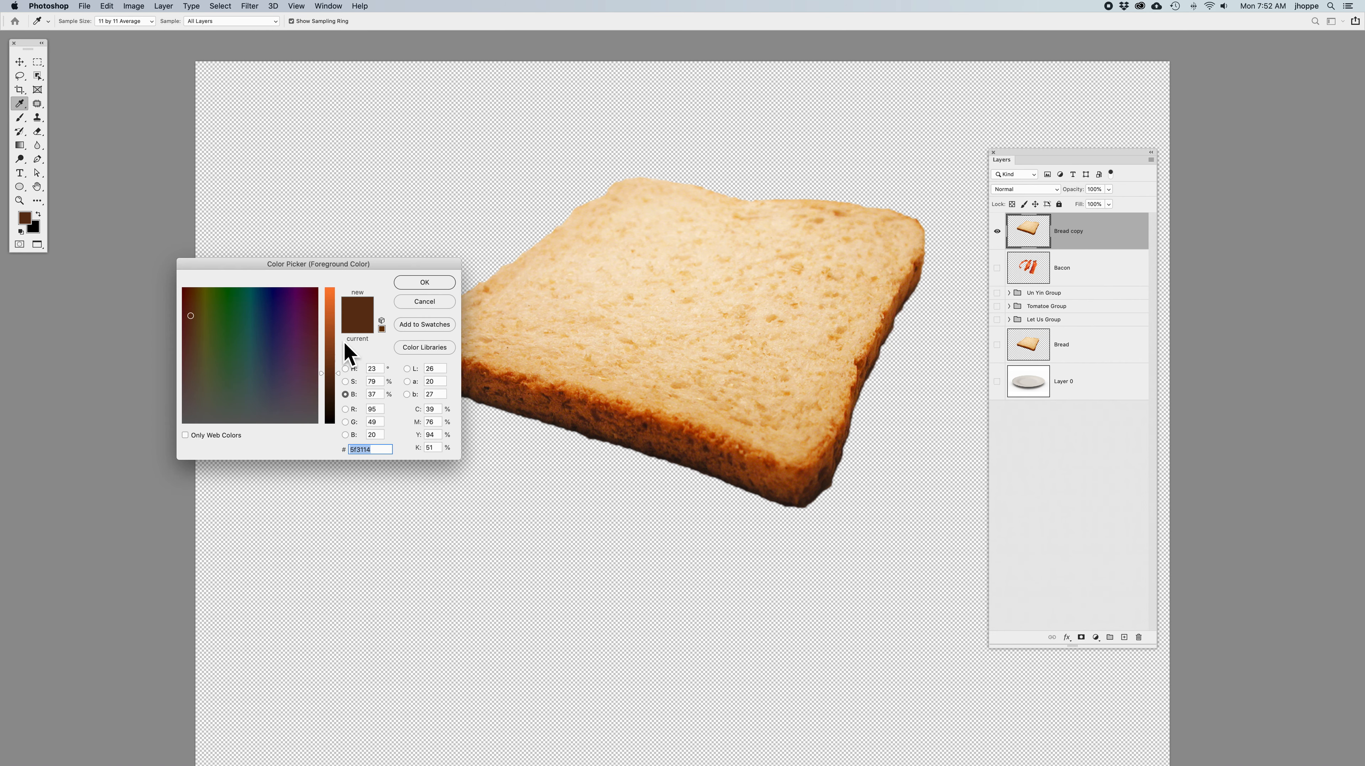
left_click(337, 392)
left_click(430, 282)
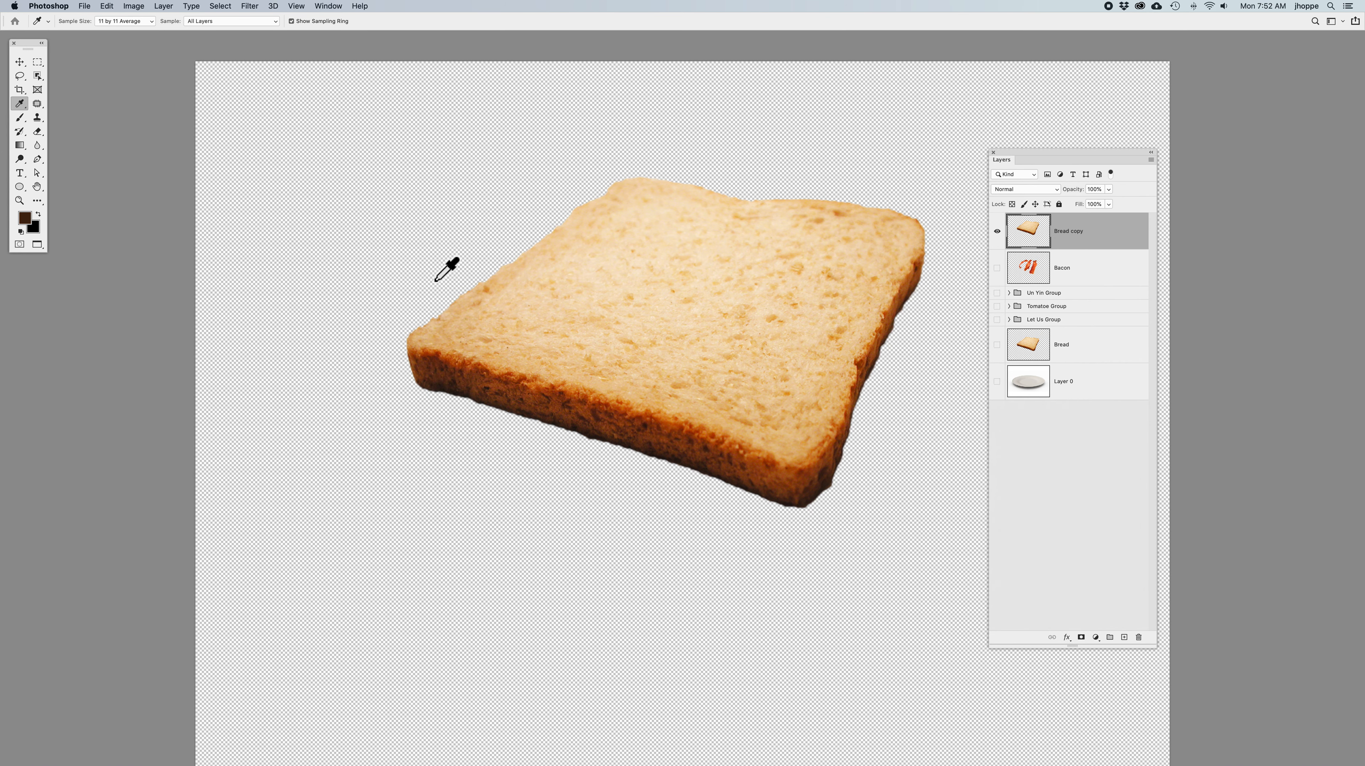
Choose the Soft Round brush with 0% hardness for the Brush tool and enlarge it.
key("b")
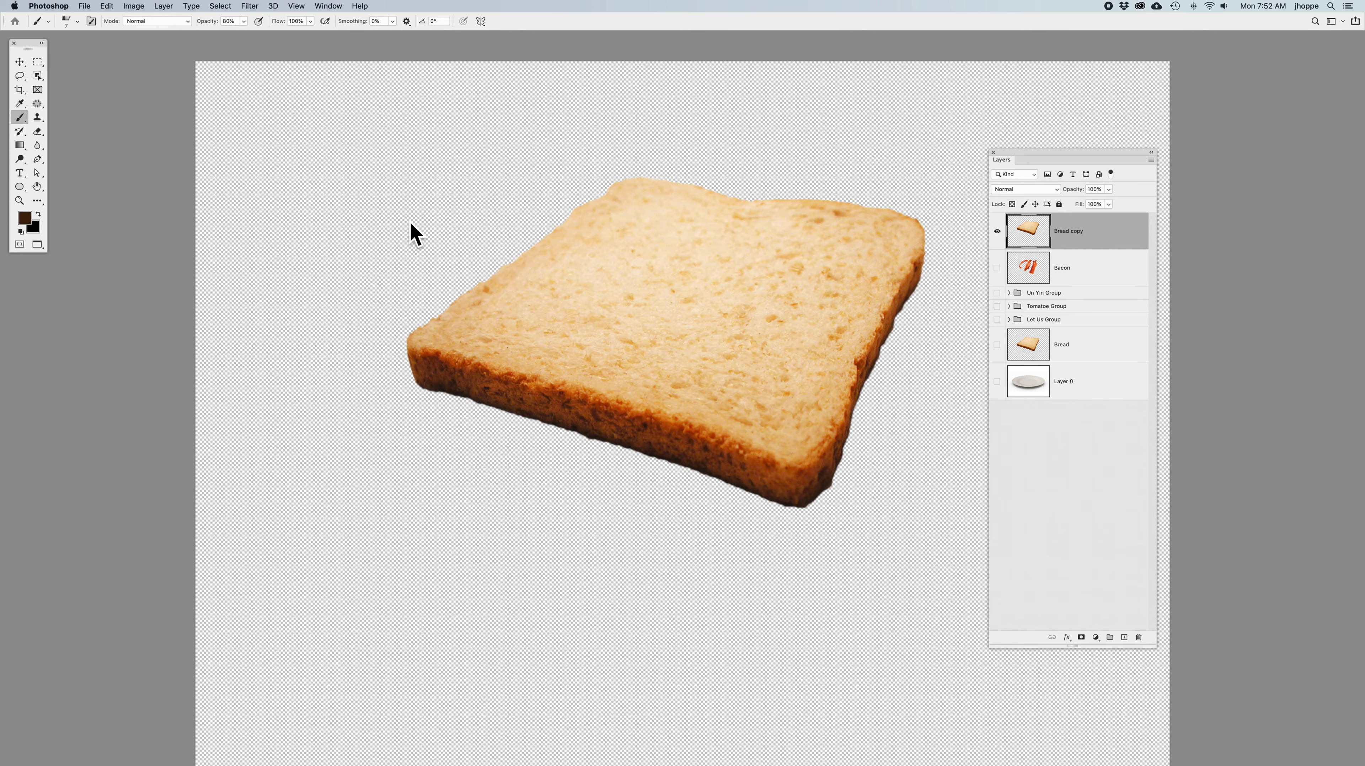
right_click(409, 220)
left_click(461, 259)
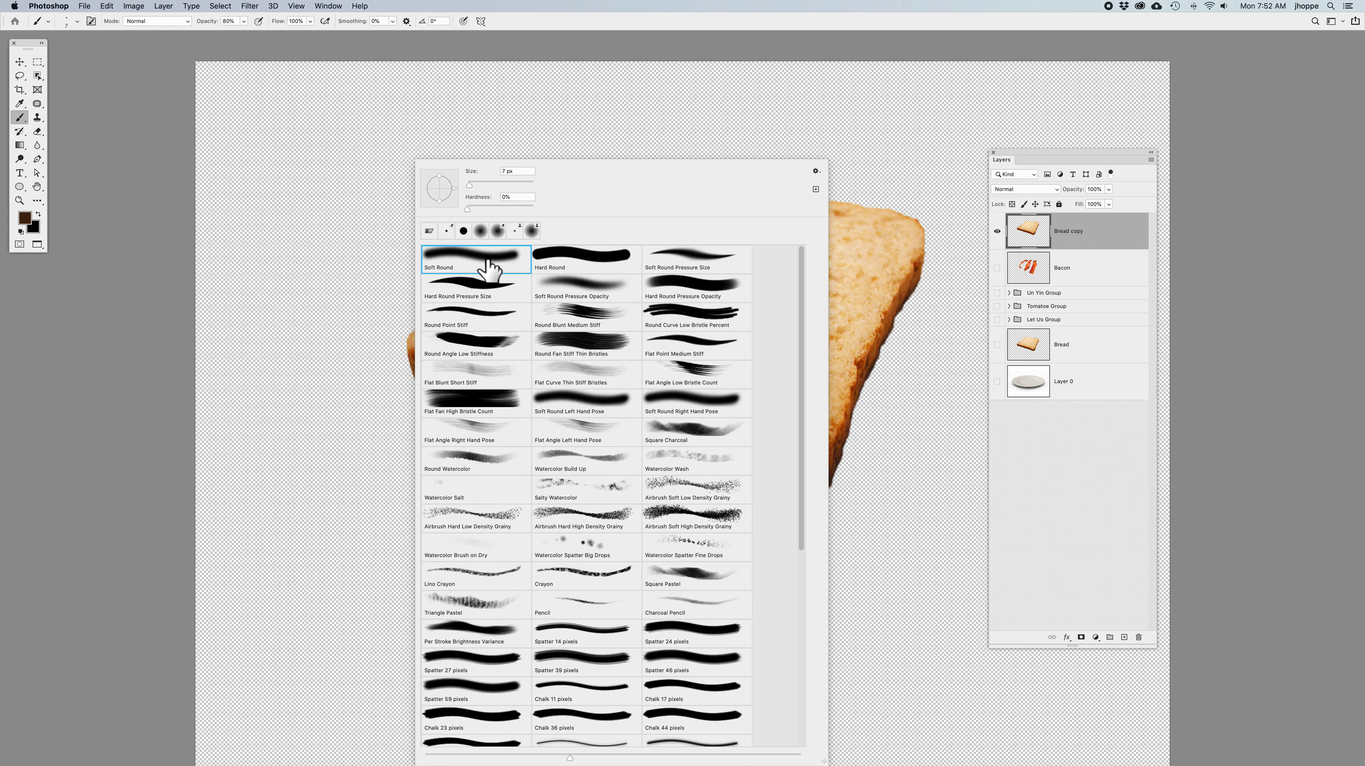
key("Return")
key("bracketright")
key("bracketright")
key("bracketright")
key("bracketright")
key("bracketright")
key("bracketright")
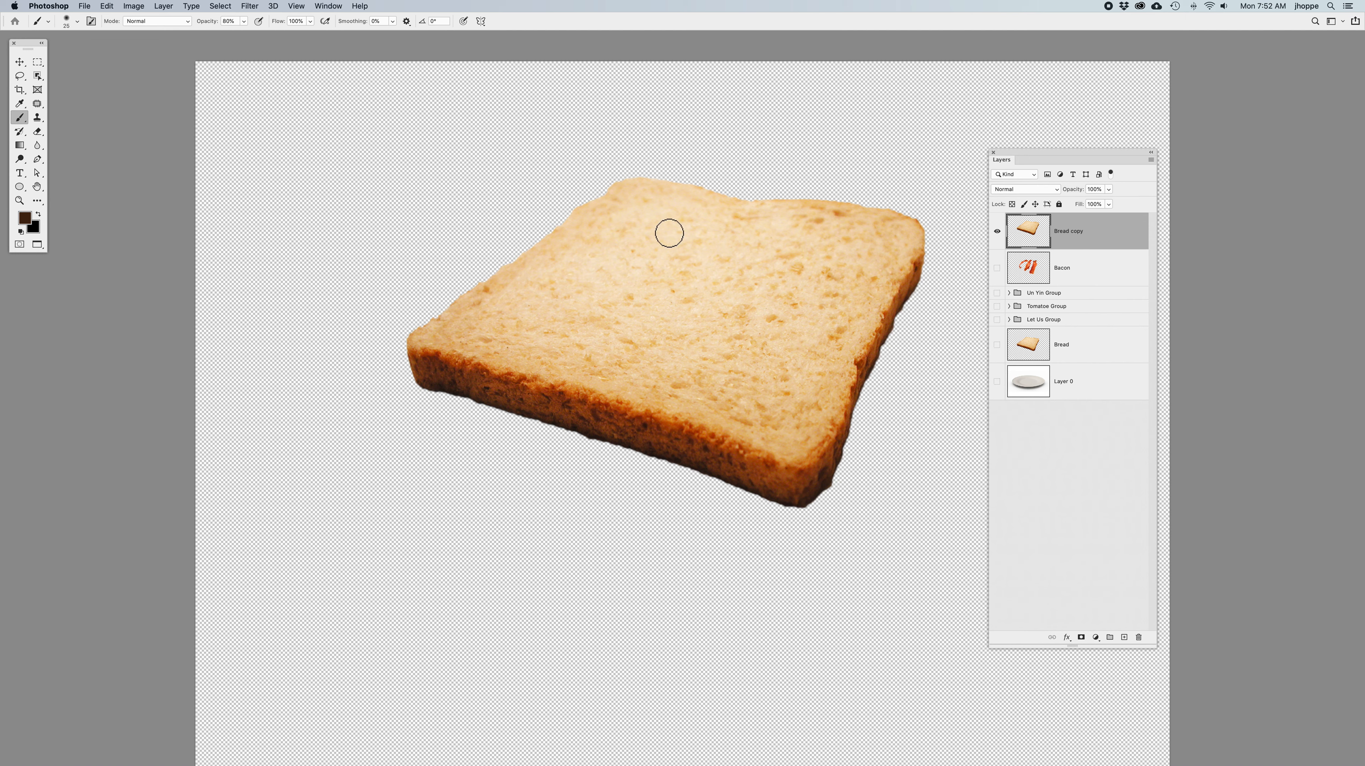
key("0")
mouse_move(878, 211)
left_mouse_down()
mouse_move(615, 175)
mouse_move(442, 320)
mouse_move(432, 357)
mouse_move(722, 405)
mouse_move(828, 470)
mouse_move(947, 241)
mouse_move(887, 201)
mouse_move(850, 203)
left_mouse_up()
key("super+z")
Enlarge the soft brush to about 150 px and set its opacity to 80%.
key("bracketright")
key("bracketright")
key("bracketright")
key("bracketright")
key("bracketright")
key("8")
Paint dark brown around the slice's edges, undo it, repeat the painting with the layer's transparent pixels locked, and undo that too.
mouse_move(902, 220)
left_mouse_down()
mouse_move(640, 174)
mouse_move(426, 338)
mouse_move(792, 451)
mouse_move(854, 412)
mouse_move(923, 253)
mouse_move(861, 217)
left_mouse_up()
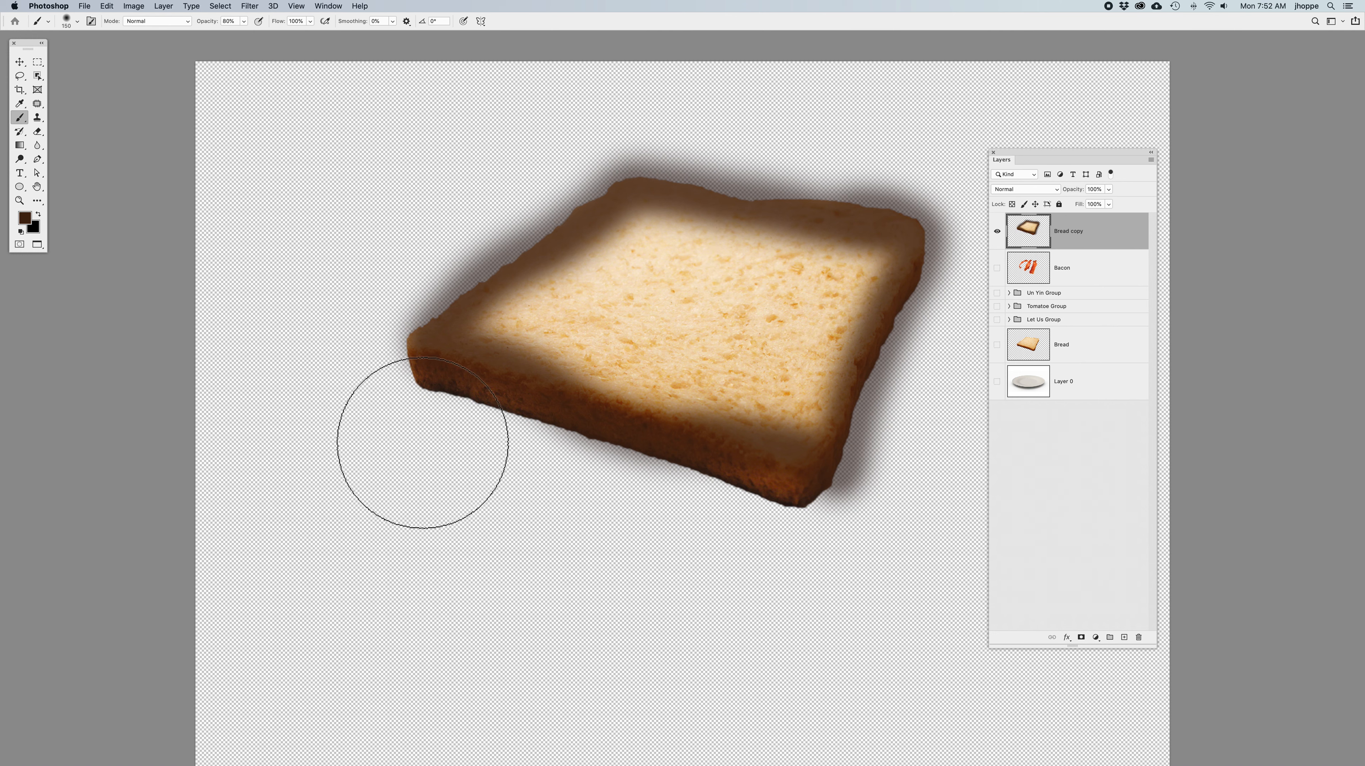
key("super+z")
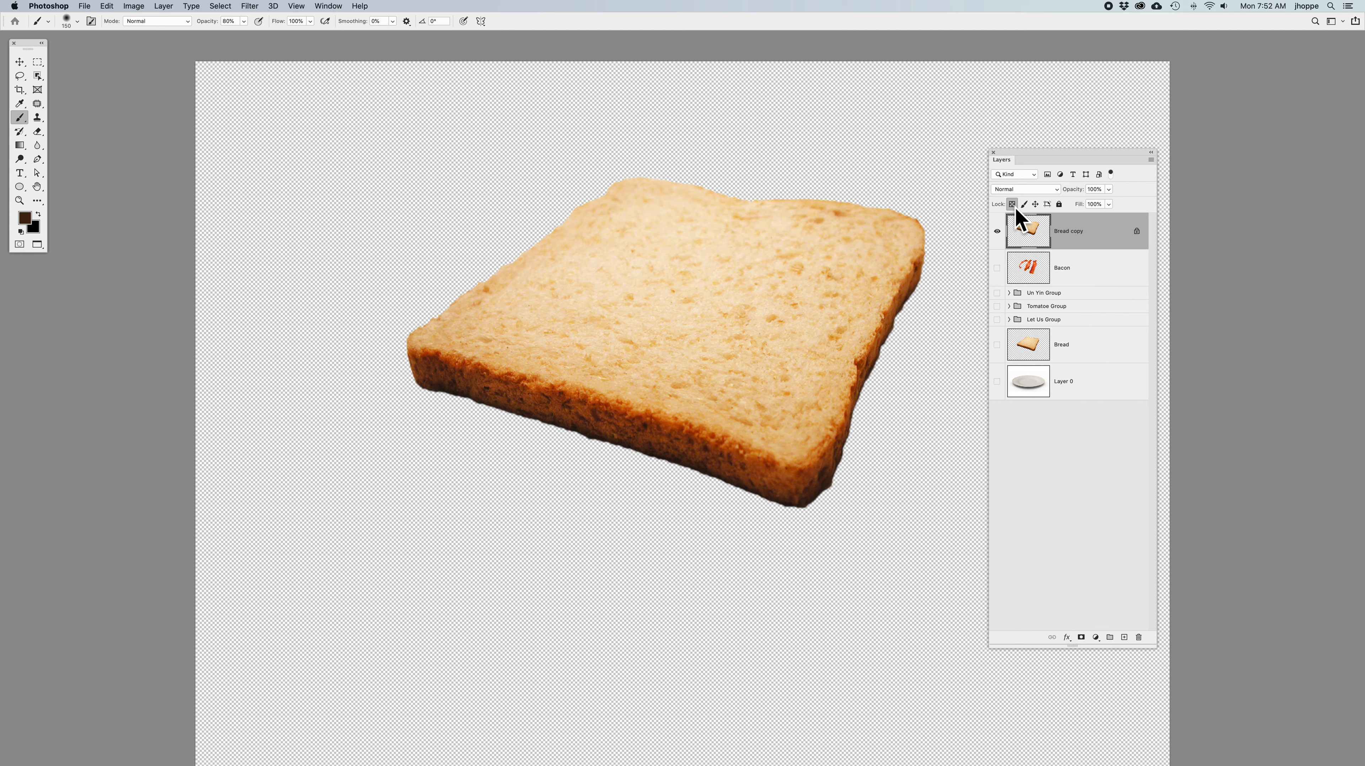
mouse_move(872, 232)
left_mouse_down()
mouse_move(634, 175)
mouse_move(384, 369)
mouse_move(731, 465)
mouse_move(795, 501)
mouse_move(917, 224)
left_mouse_up()
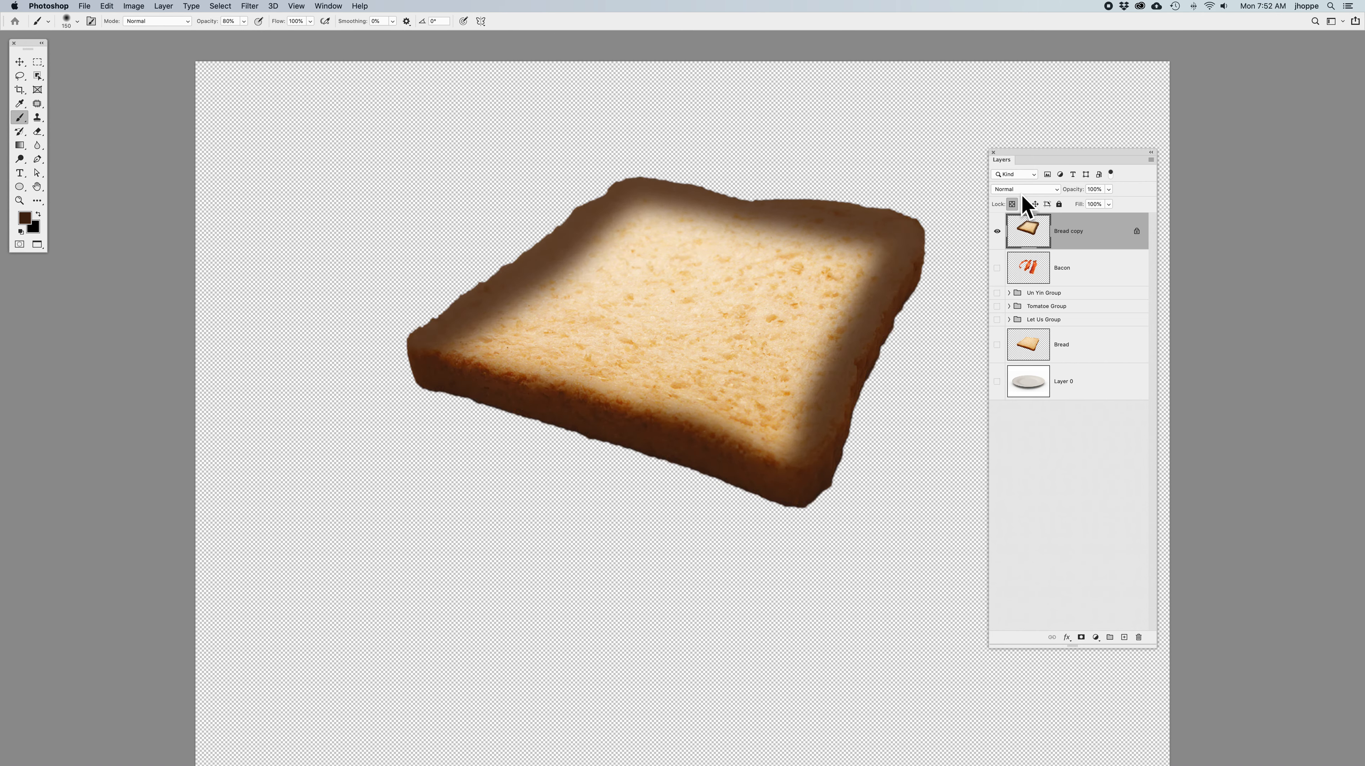
key("super+z")
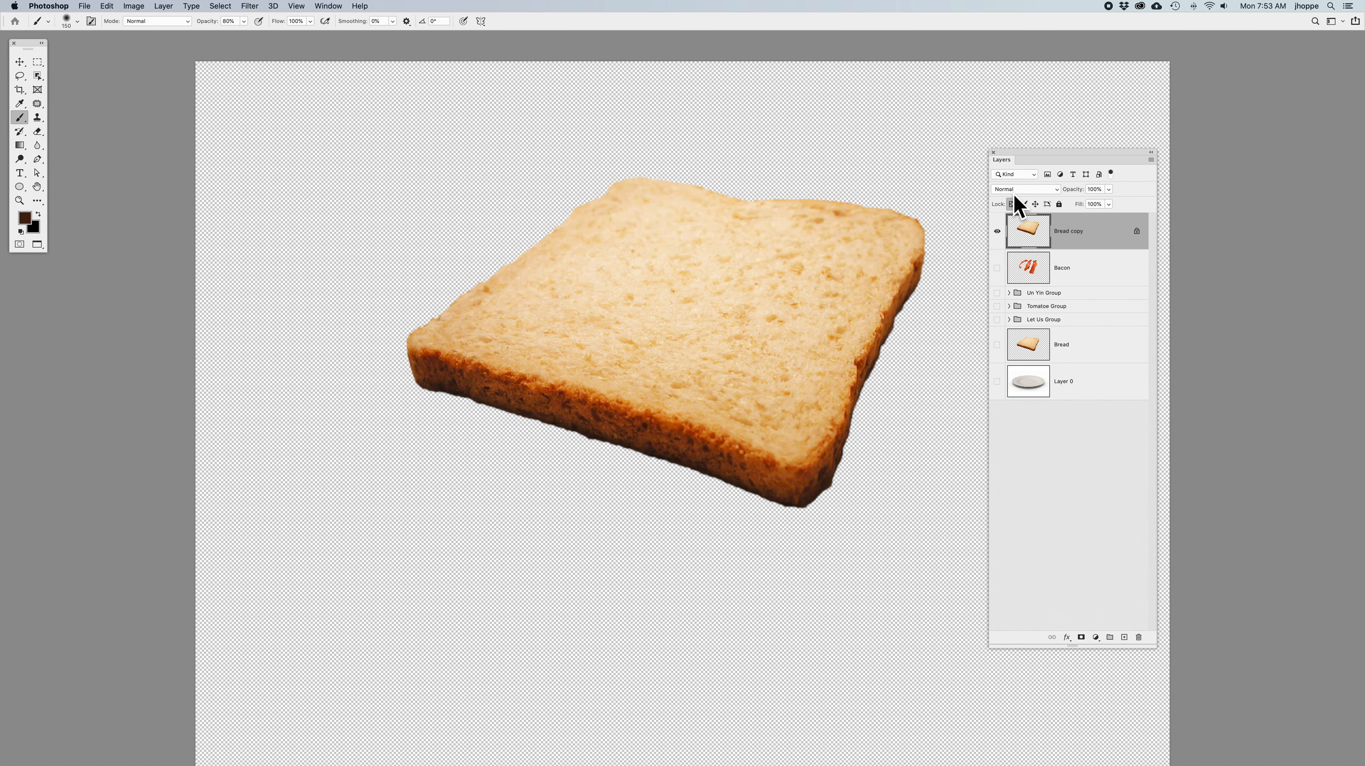
Unlock the transparent pixels of the Bread copy layer and make all the other layers visible again.
left_click(1013, 205)
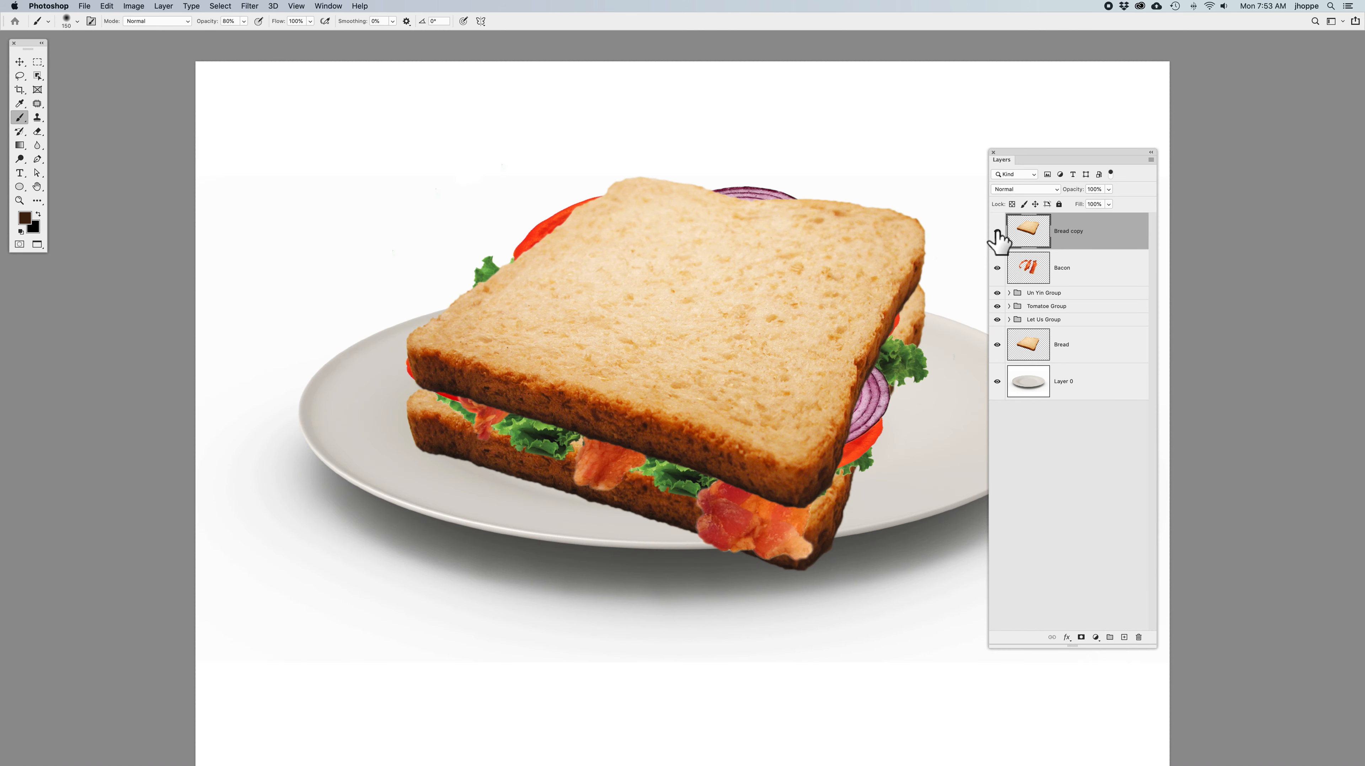
left_click(997, 230, "alt")
Expand the Tomatoe and Let Us groups and hide Tomatoe copy 2, the upper Let Us copy 2 and Let Us.
left_click(1009, 319)
left_click(1010, 306)
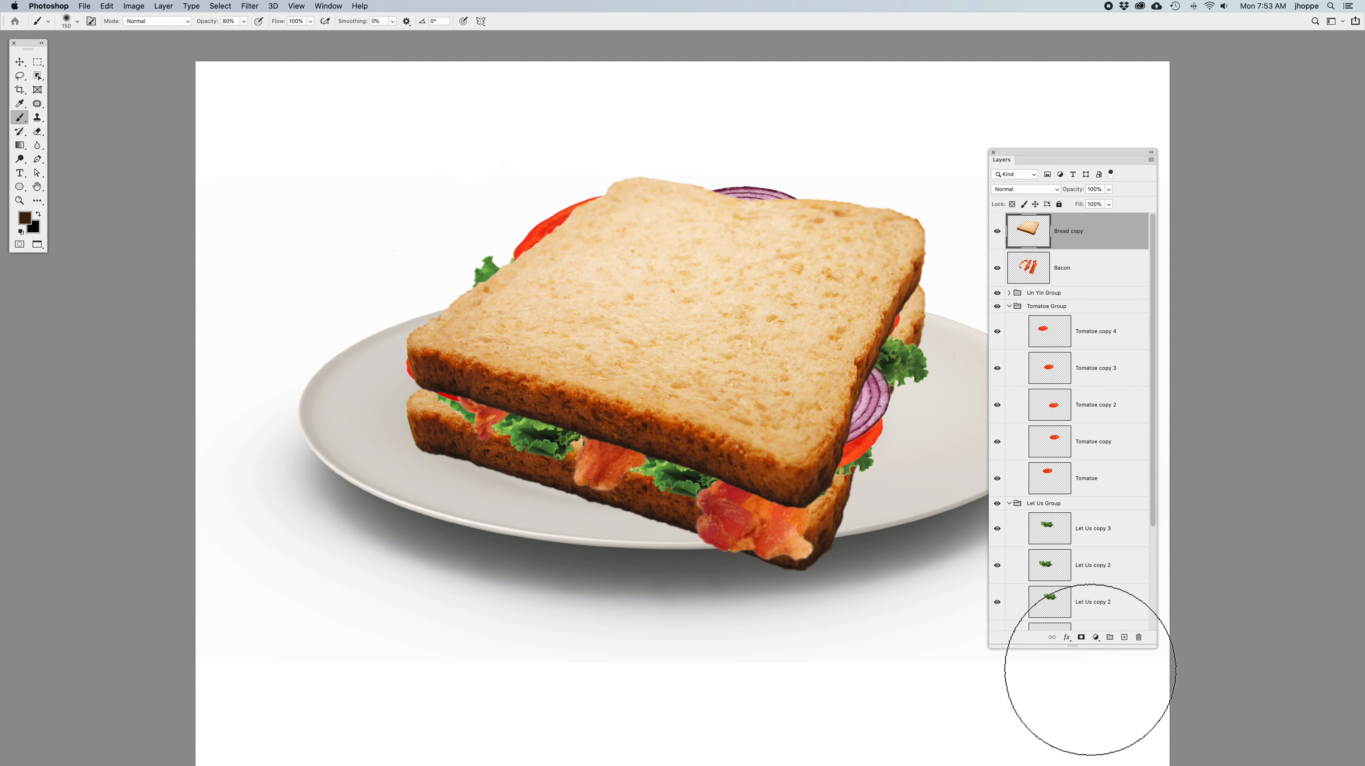
left_click_drag(1079, 645, 1079, 746)
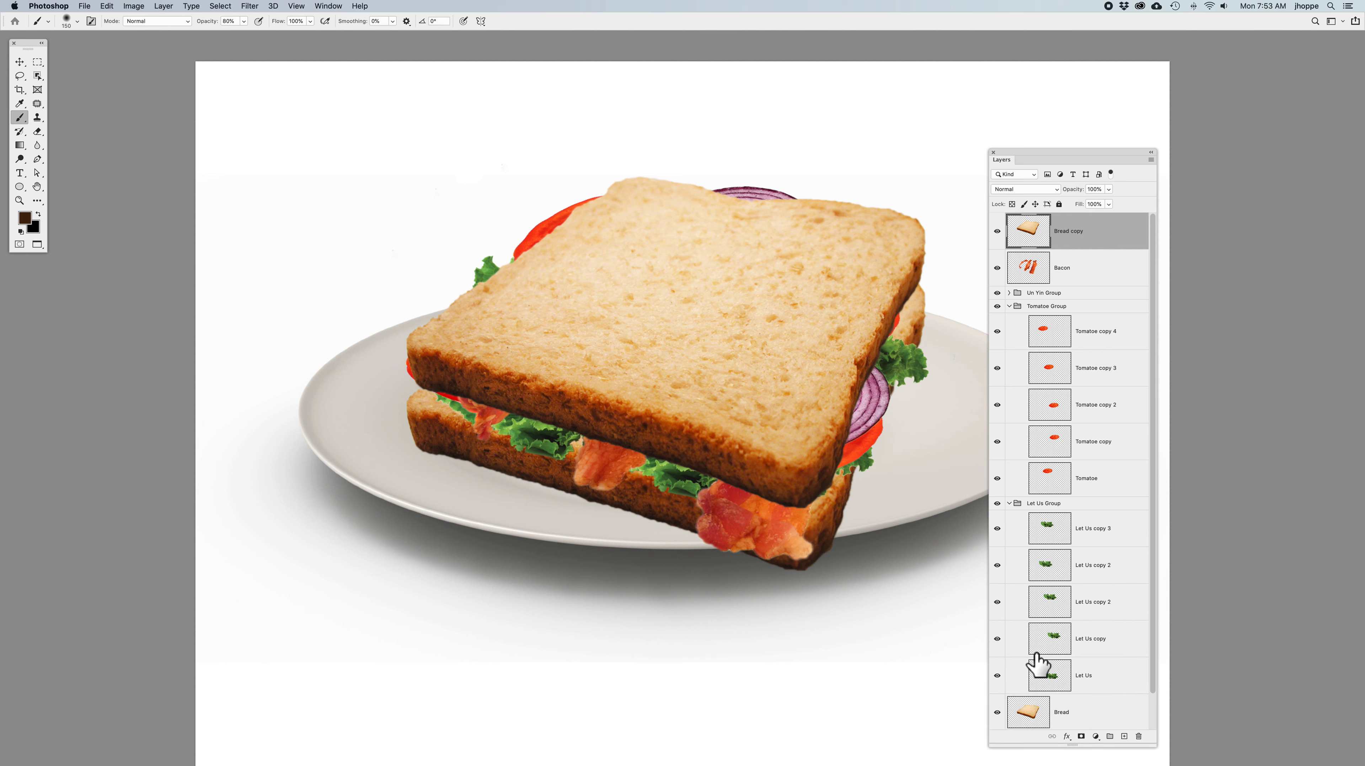
left_click(997, 405)
left_click(997, 565)
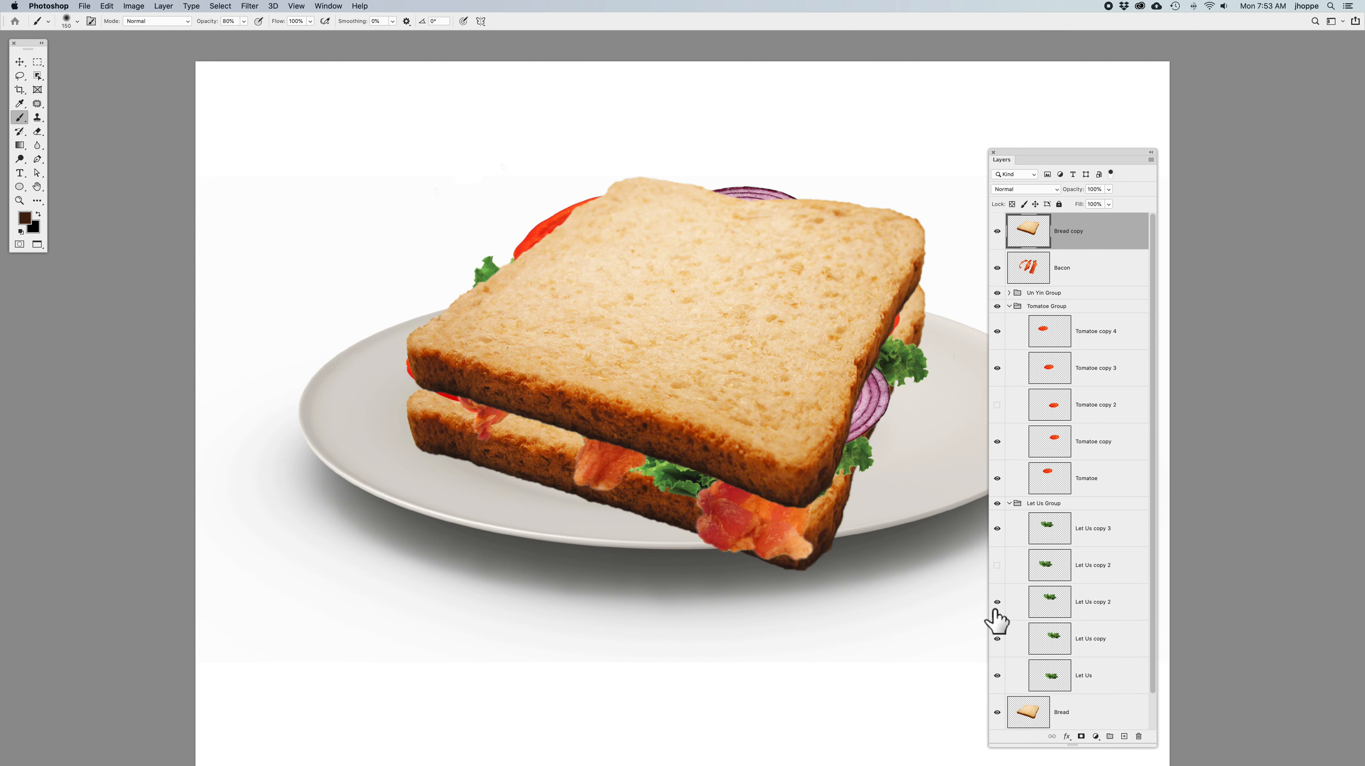
left_click(998, 676)
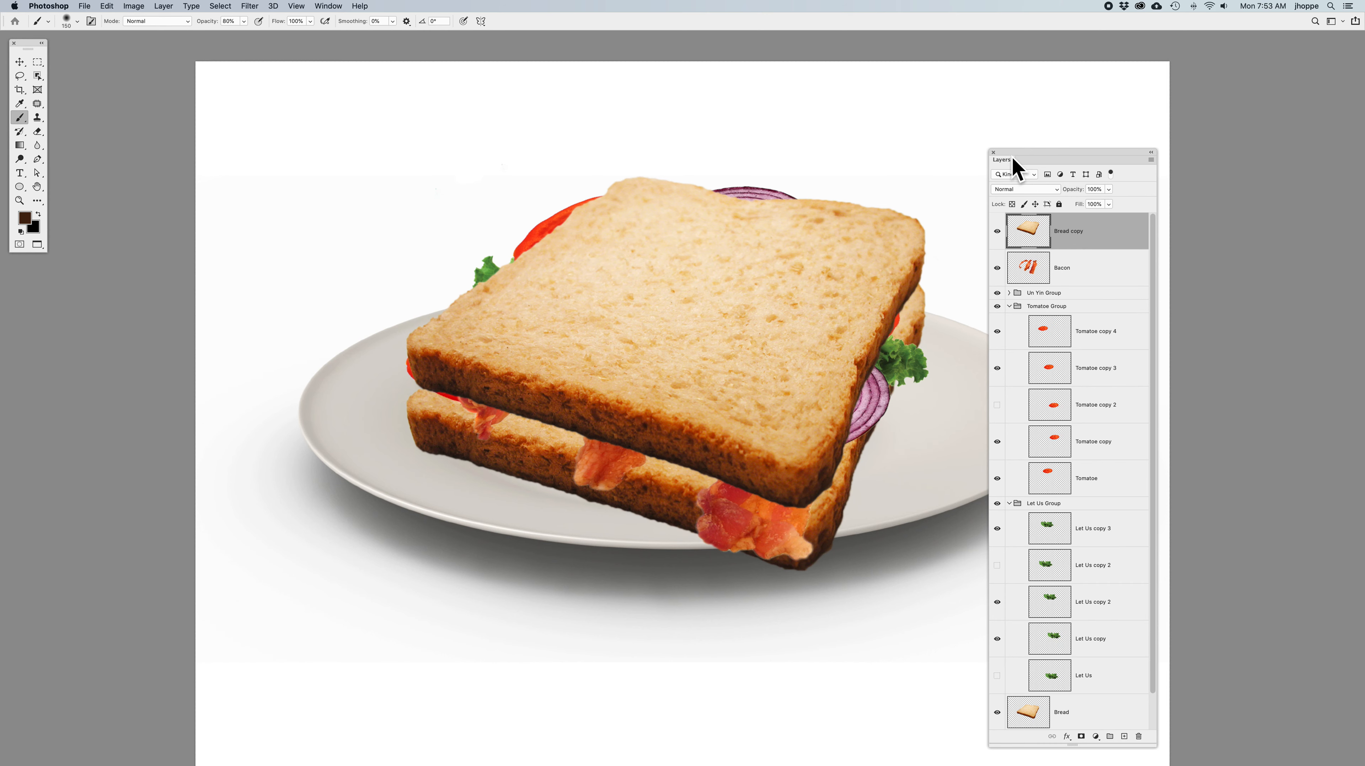
Enlarge the layer list and label the hidden layers Let Us, upper Let Us copy 2 and Tomatoe copy 2 in red.
left_click_drag(1033, 159, 1039, 40)
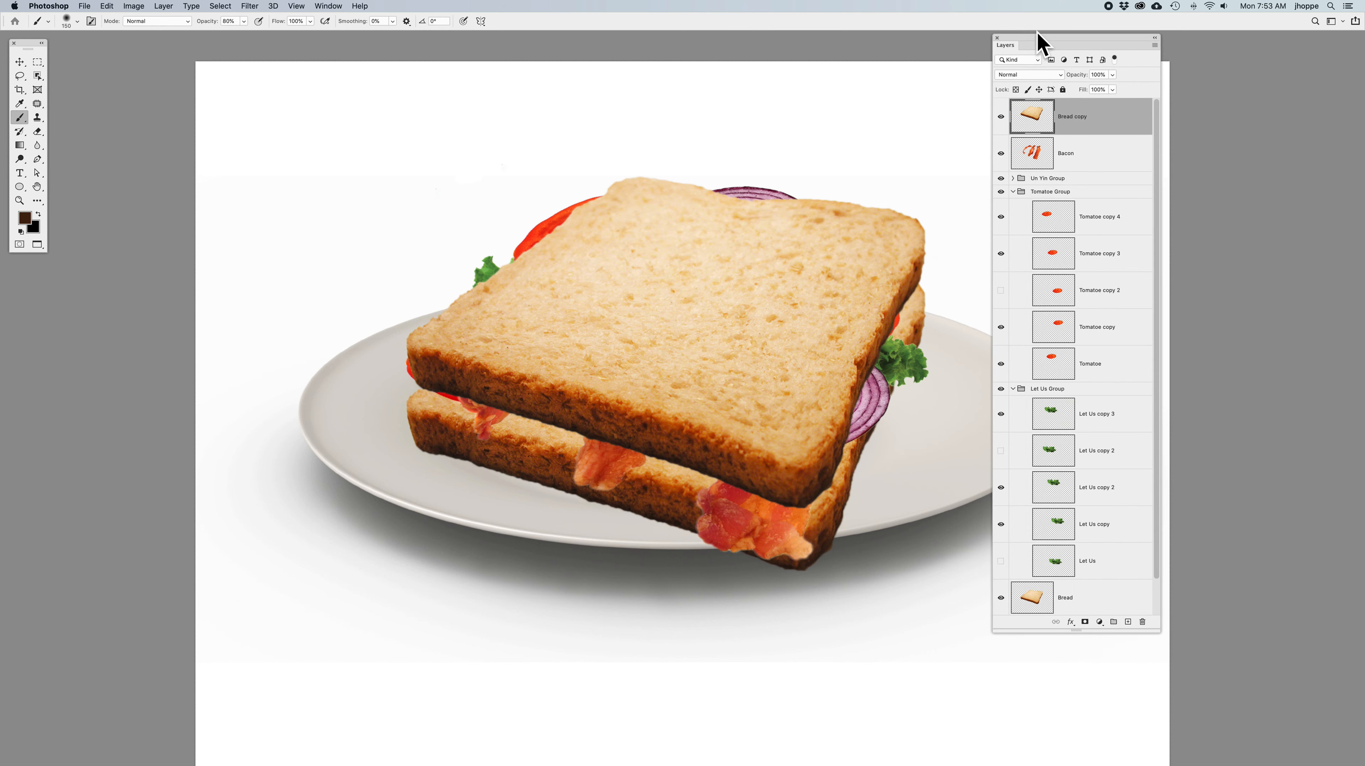
left_click_drag(1077, 627, 1076, 733)
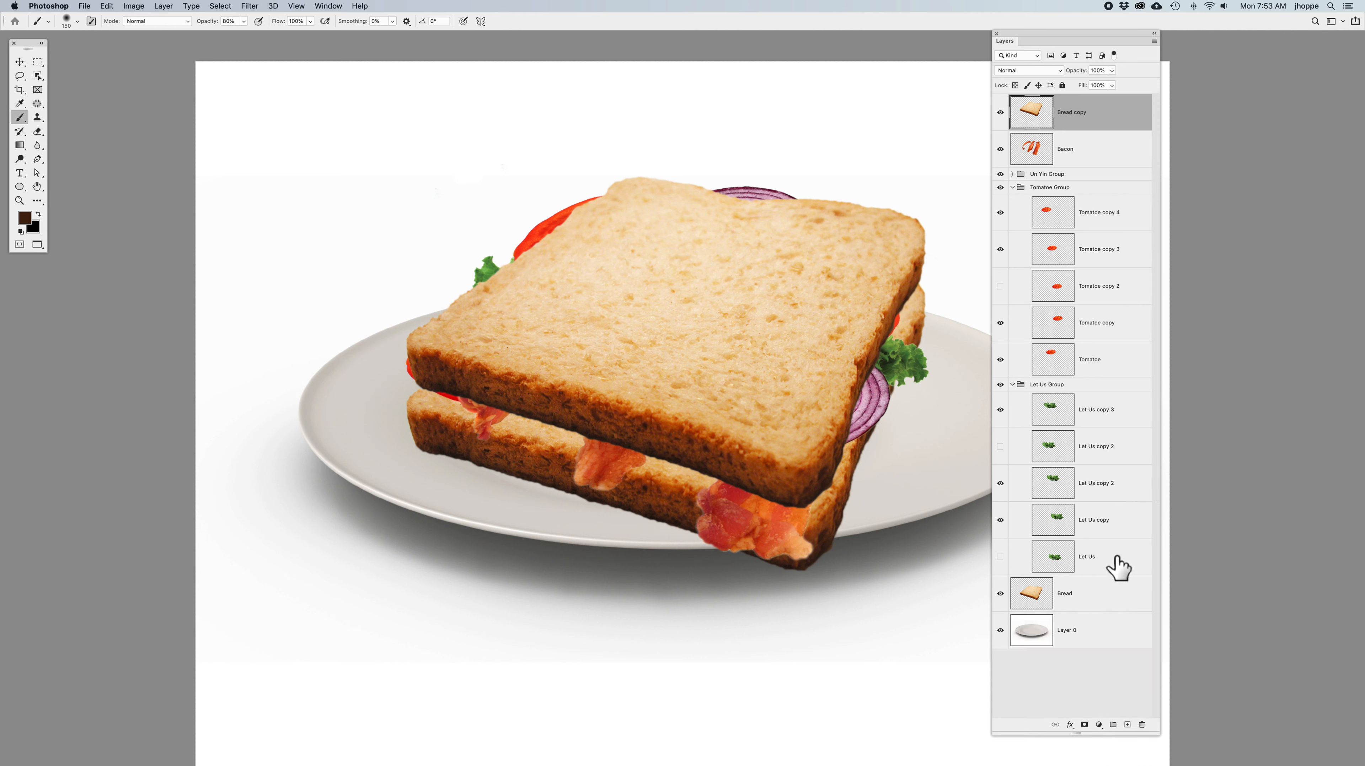
right_click(999, 565)
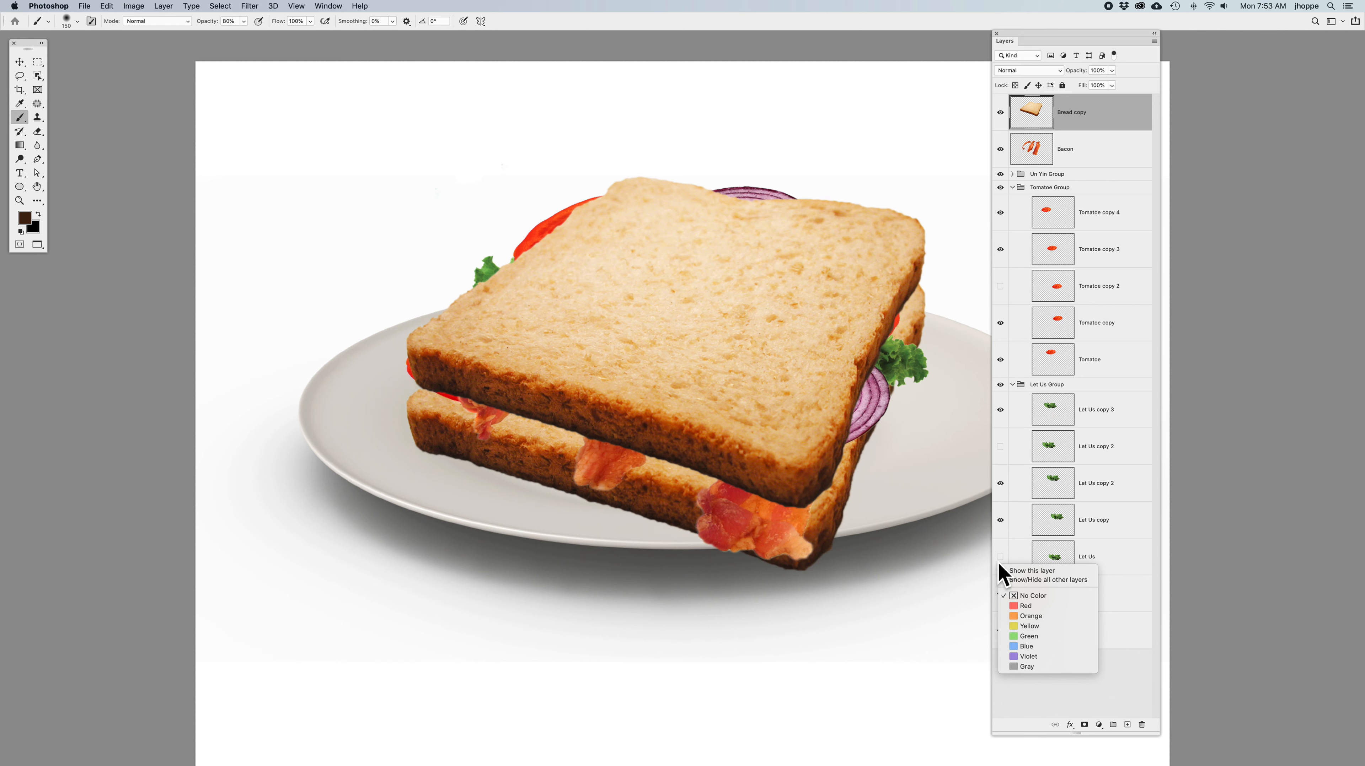
left_click(1024, 607)
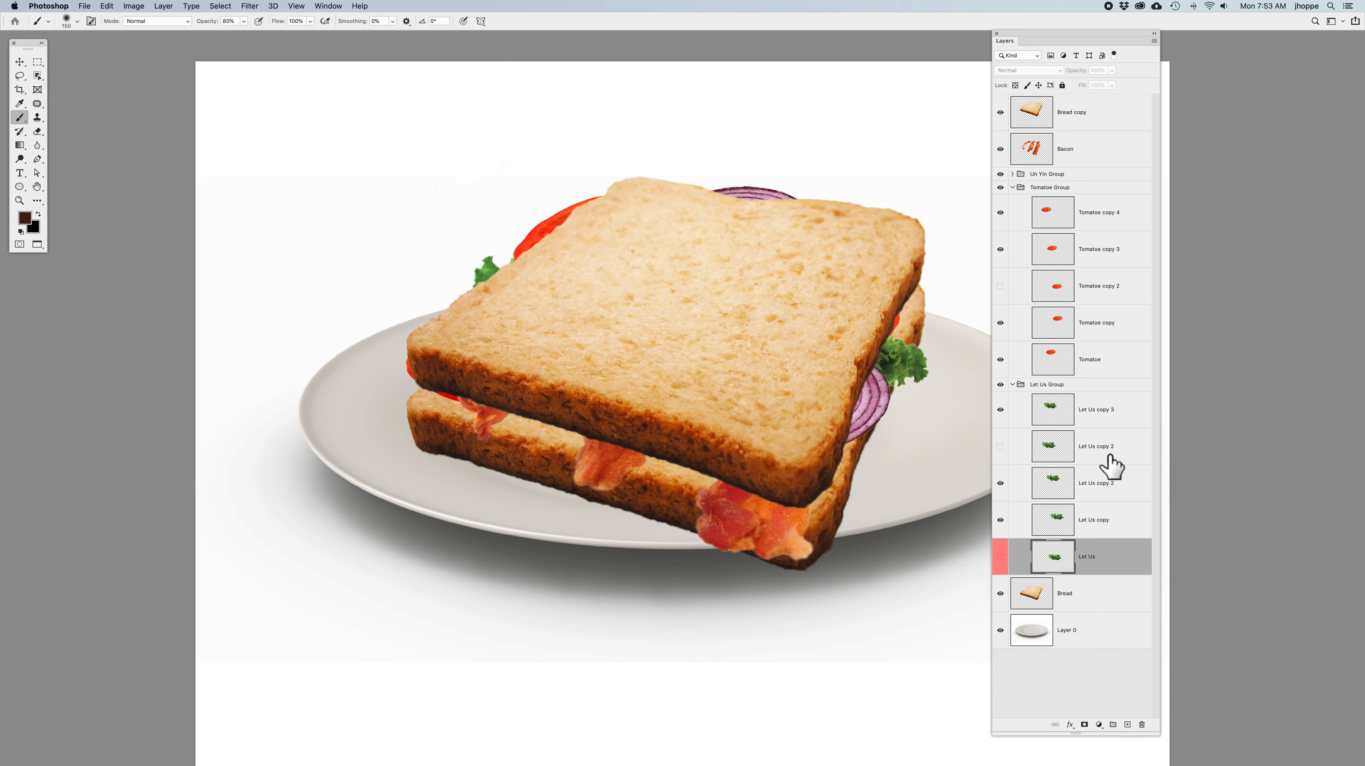
left_click(1132, 448)
right_click(1001, 457)
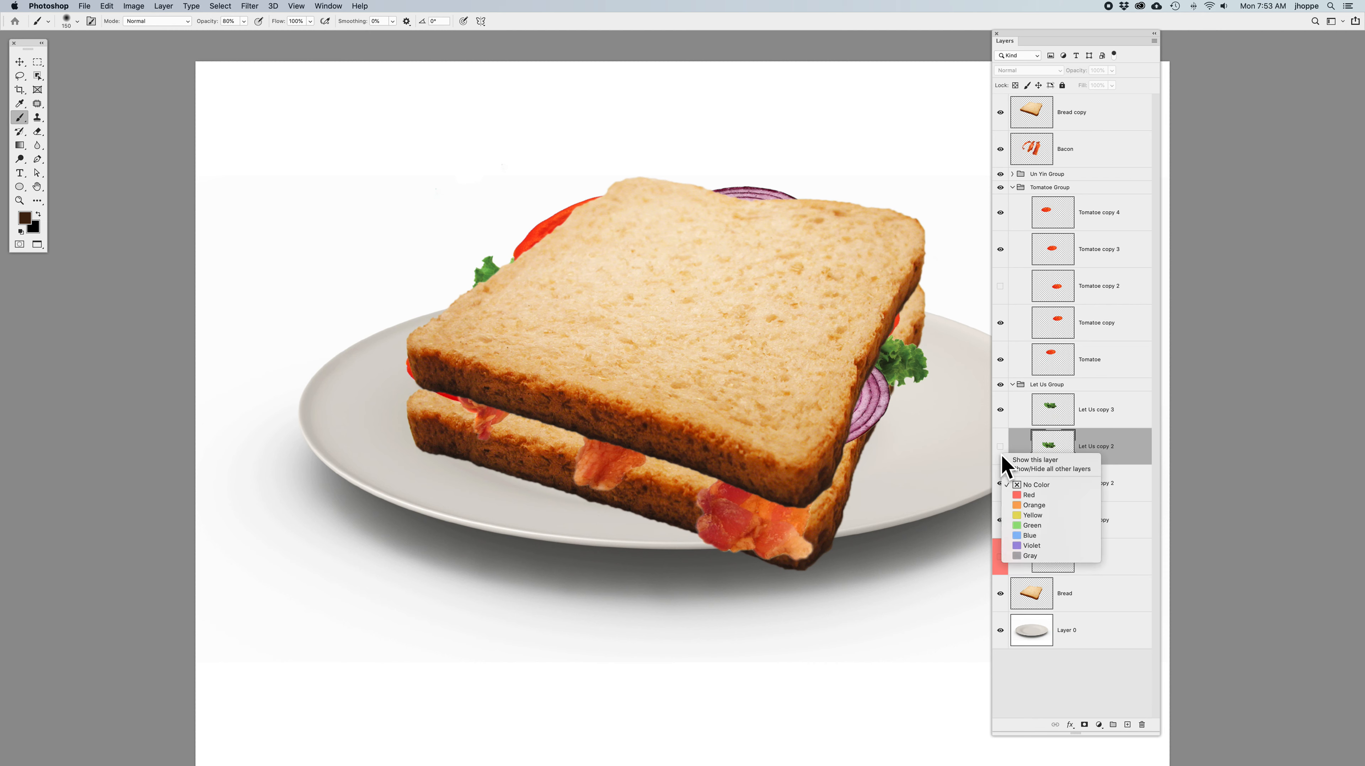
left_click(1022, 494)
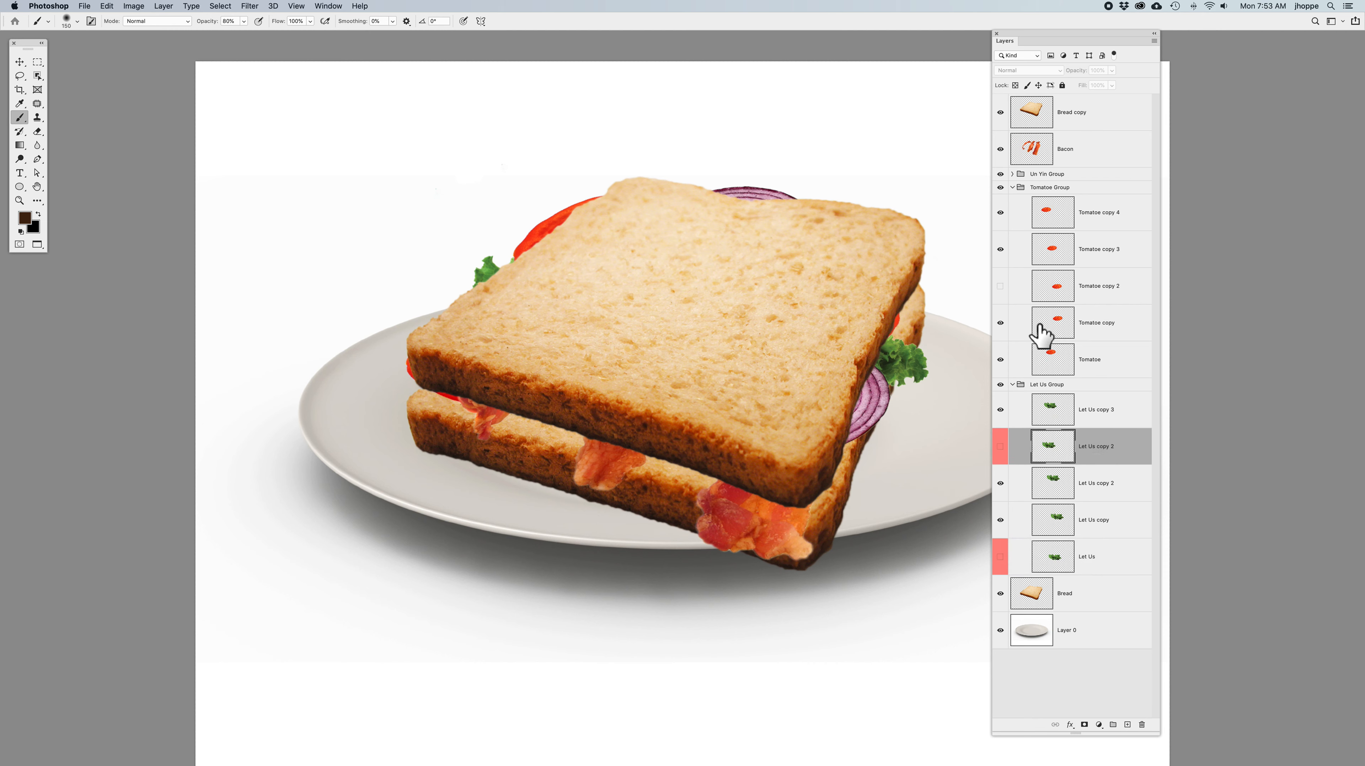
right_click(1003, 292)
left_click(1026, 332)
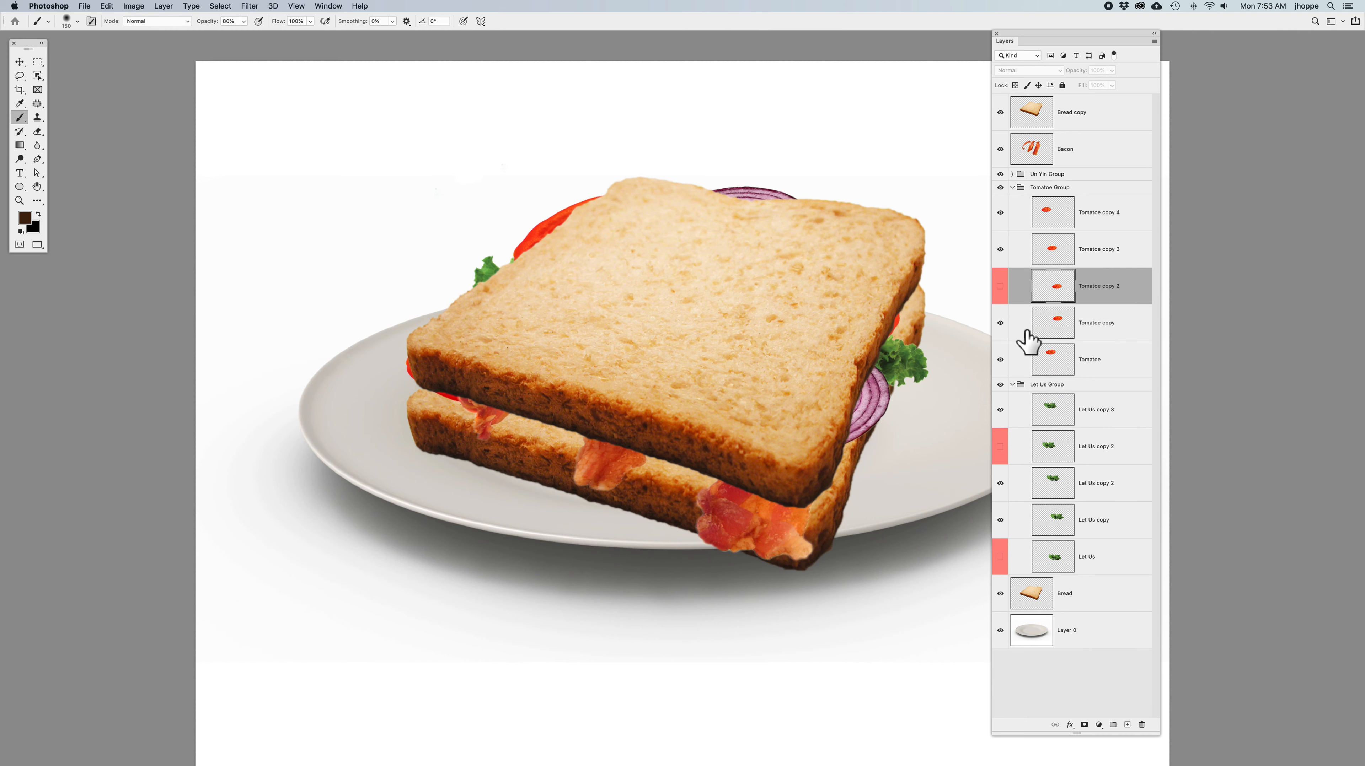
Make every layer visible, including the red-labelled ones, and hide the three red-labelled layers again.
mouse_move(1001, 112)
left_mouse_down()
mouse_move(1002, 627)
mouse_move(1002, 109)
left_mouse_up()
left_click(1000, 286)
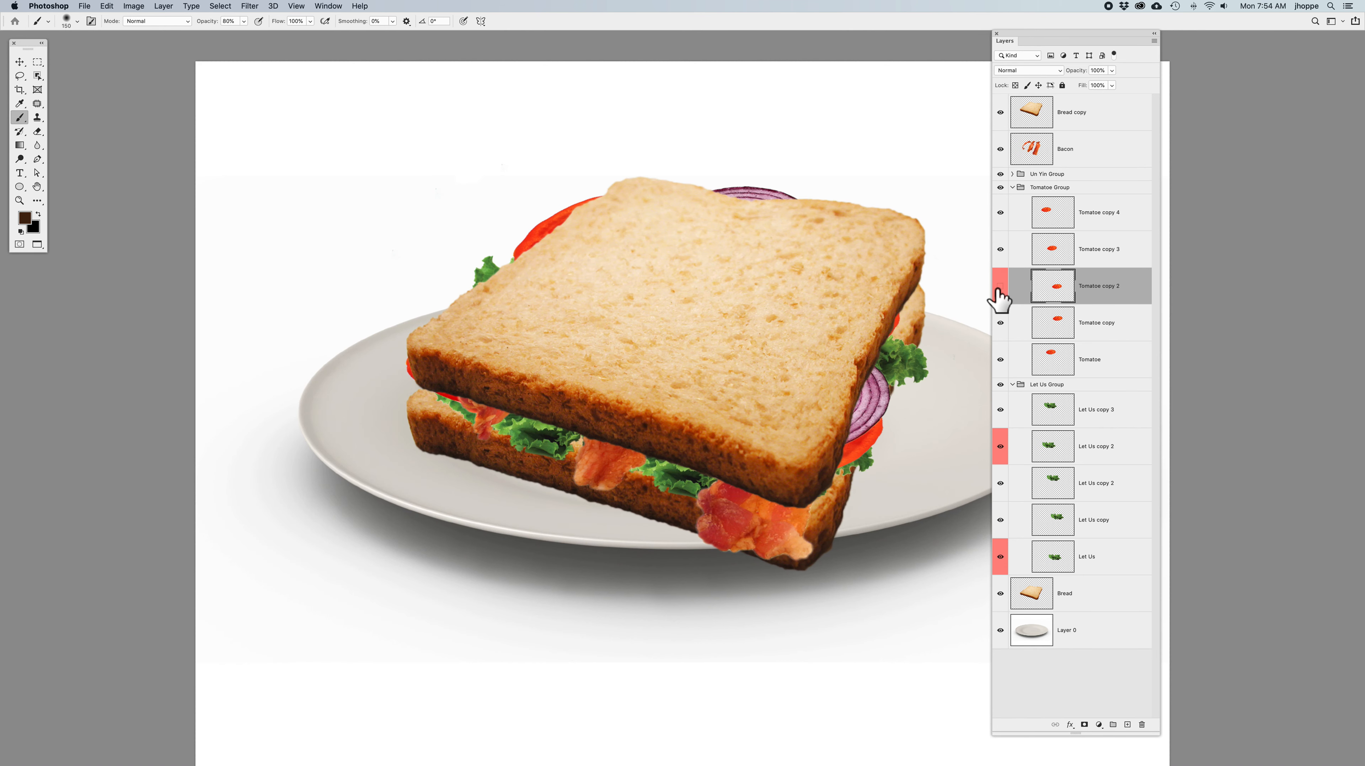
left_click(1000, 446)
left_click(1000, 557)
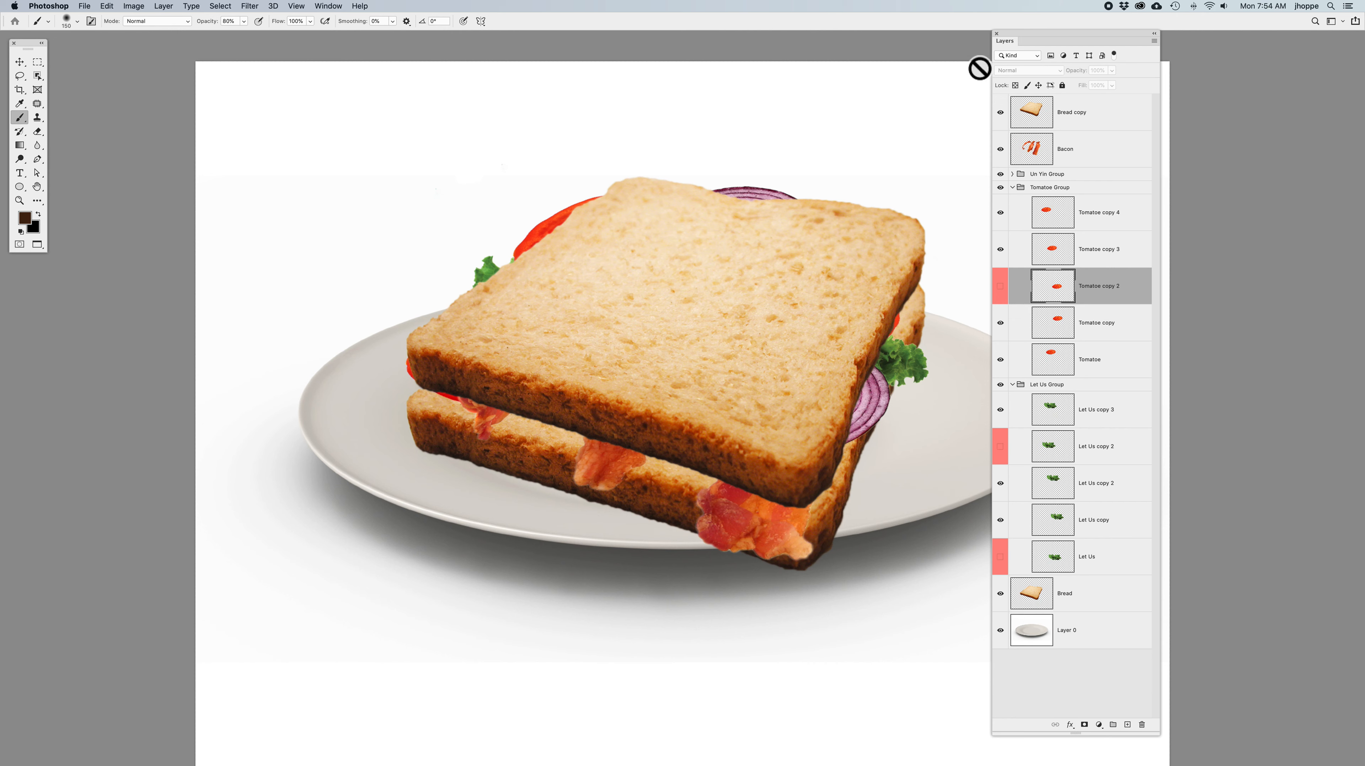
Show only the Bread copy layer and restore the previous visibility of the other layers, twice.
left_click(1001, 113, "alt")
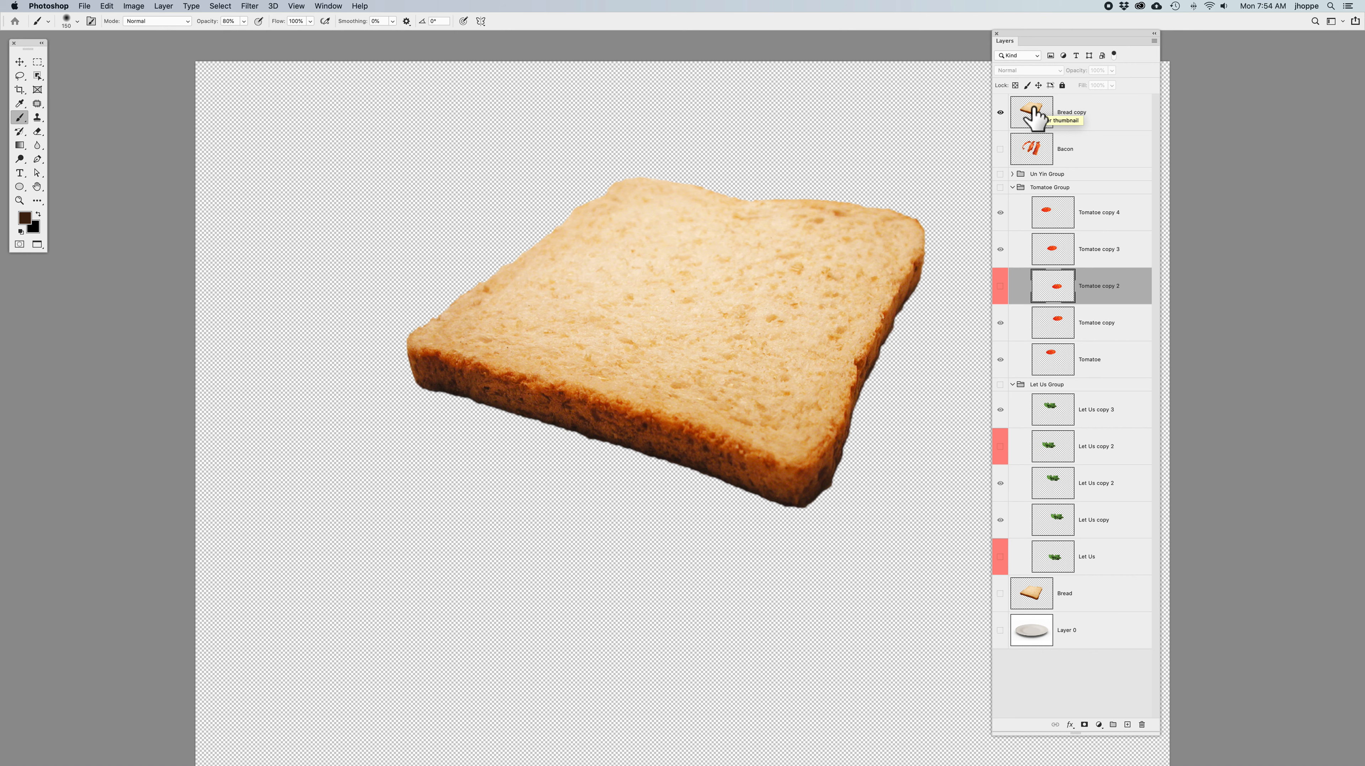
left_click(1000, 113, "alt")
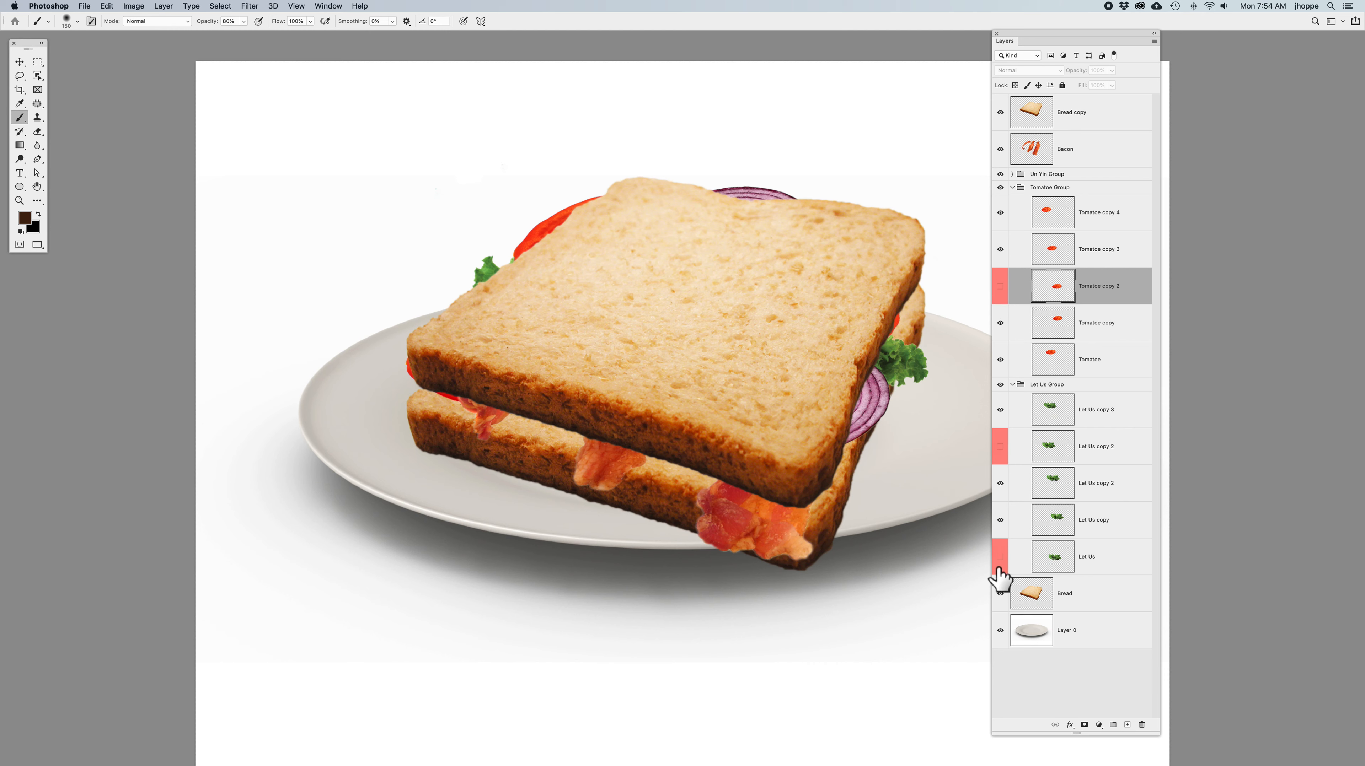
left_click(1000, 113, "alt")
left_click(1000, 112, "alt")
Collapse the Tomatoe Group and the Let Us Group in the layer list.
left_click(1012, 187)
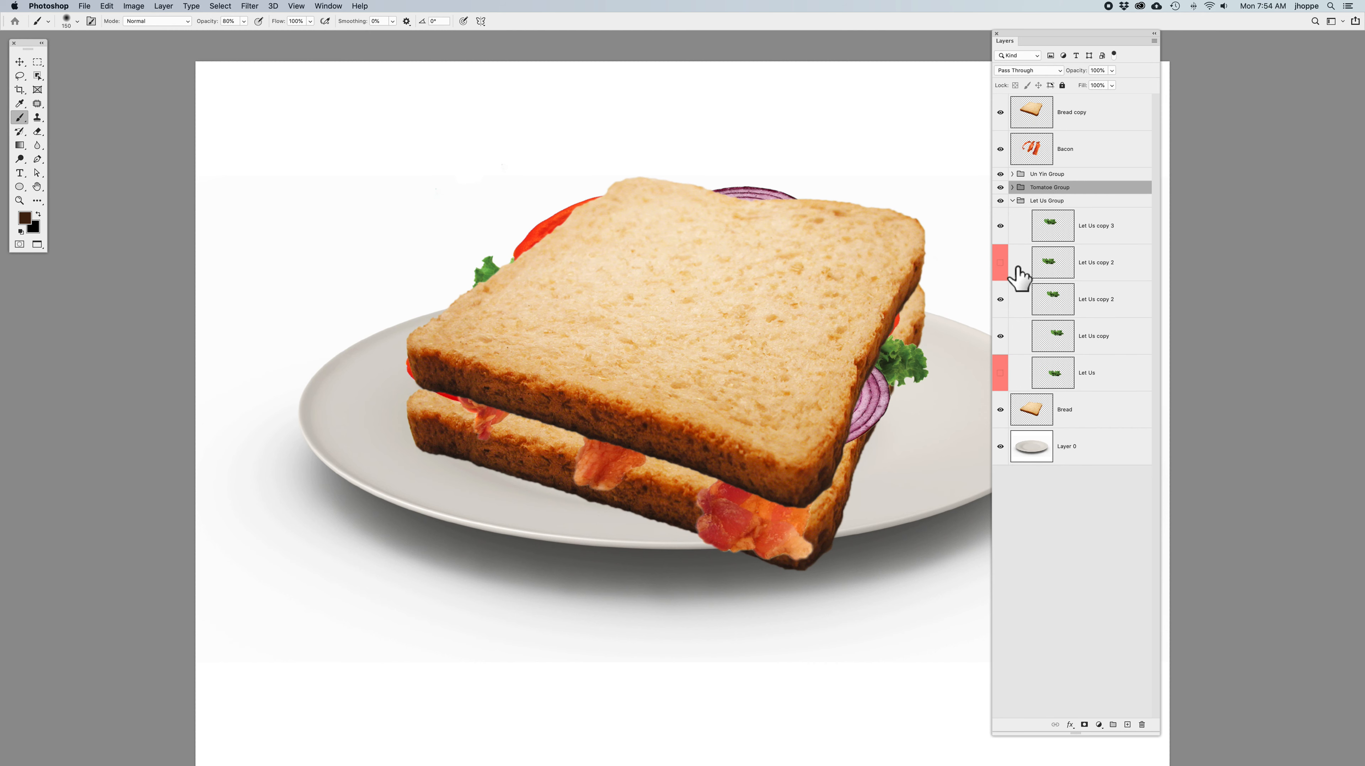
left_click(1012, 200)
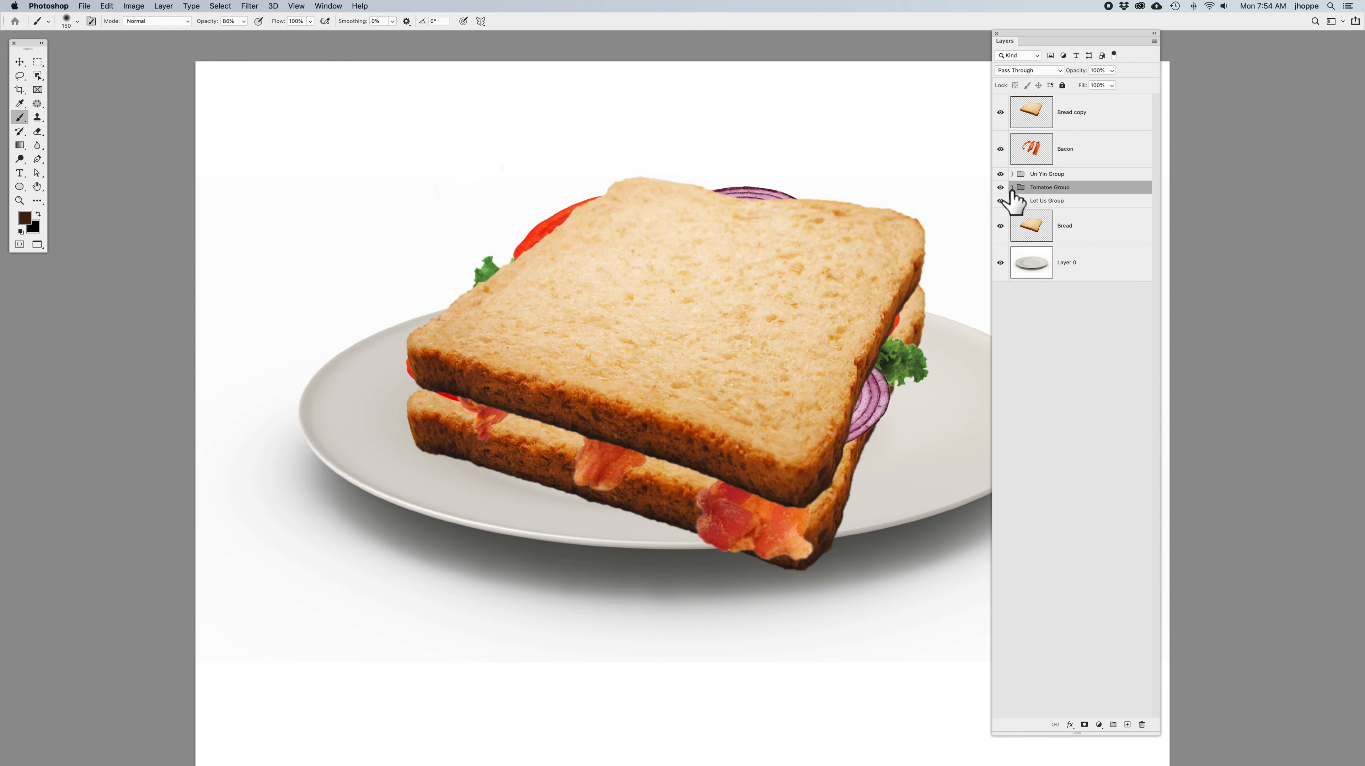
mouse_move(998, 120)
left_mouse_down()
mouse_move(999, 227)
mouse_move(1007, 121)
left_mouse_up()
Make the red-labelled layers inside the Let Us and Tomatoe groups visible again and collapse both groups.
left_click(1012, 201)
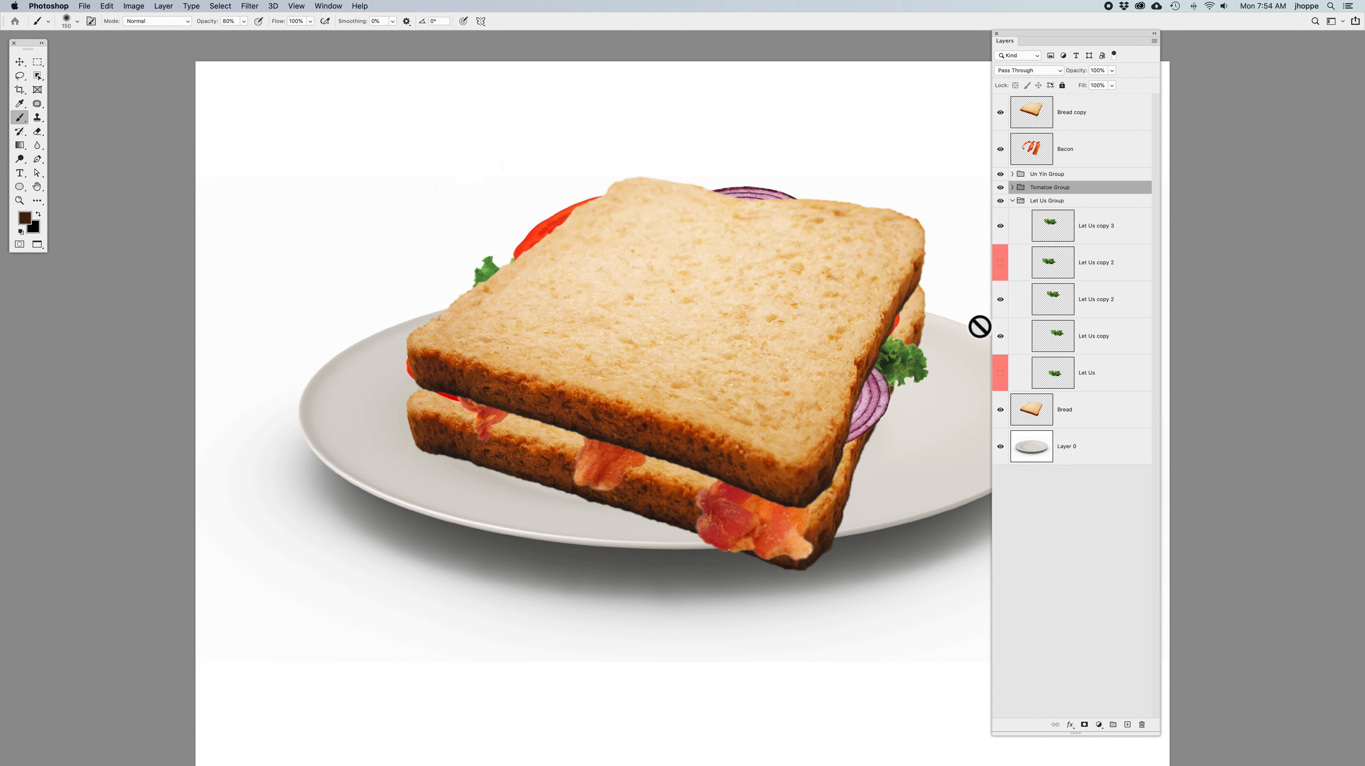
left_click(1003, 263)
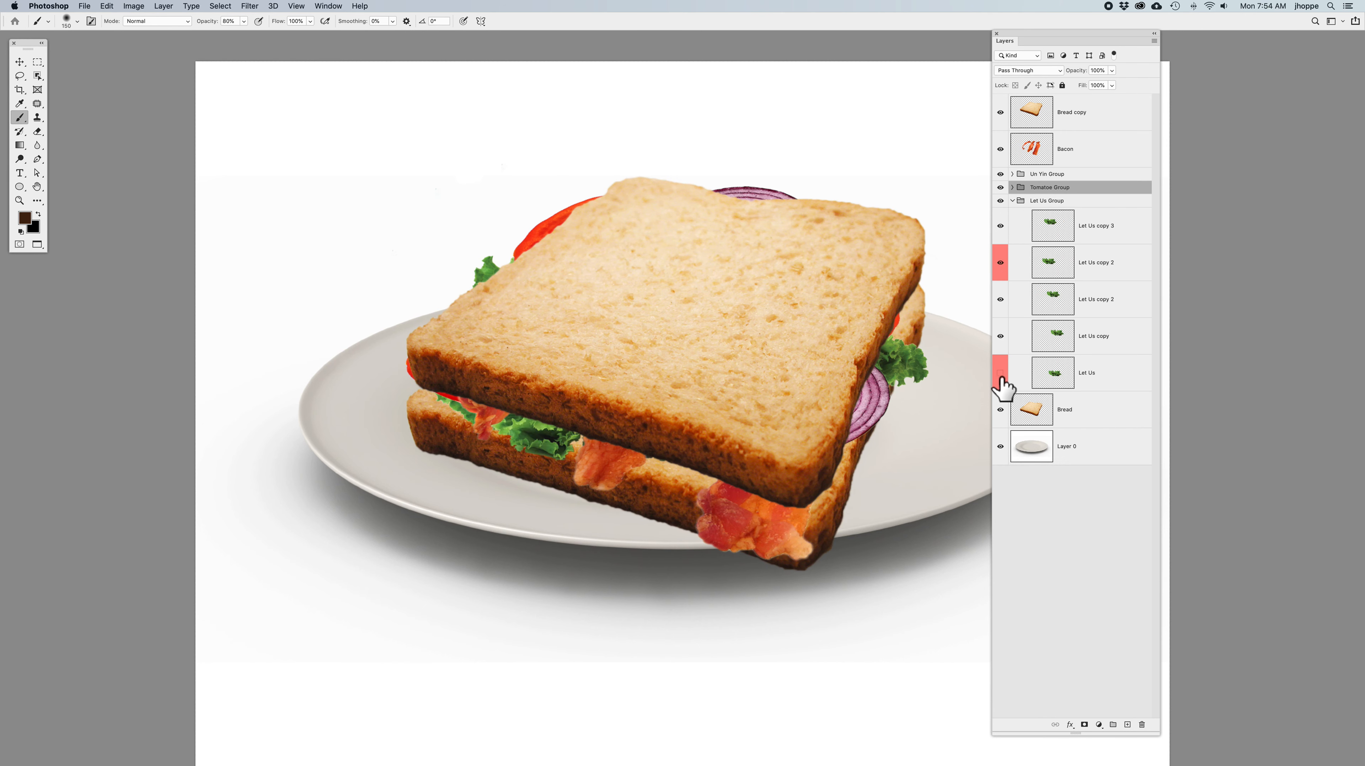
left_click(1001, 373)
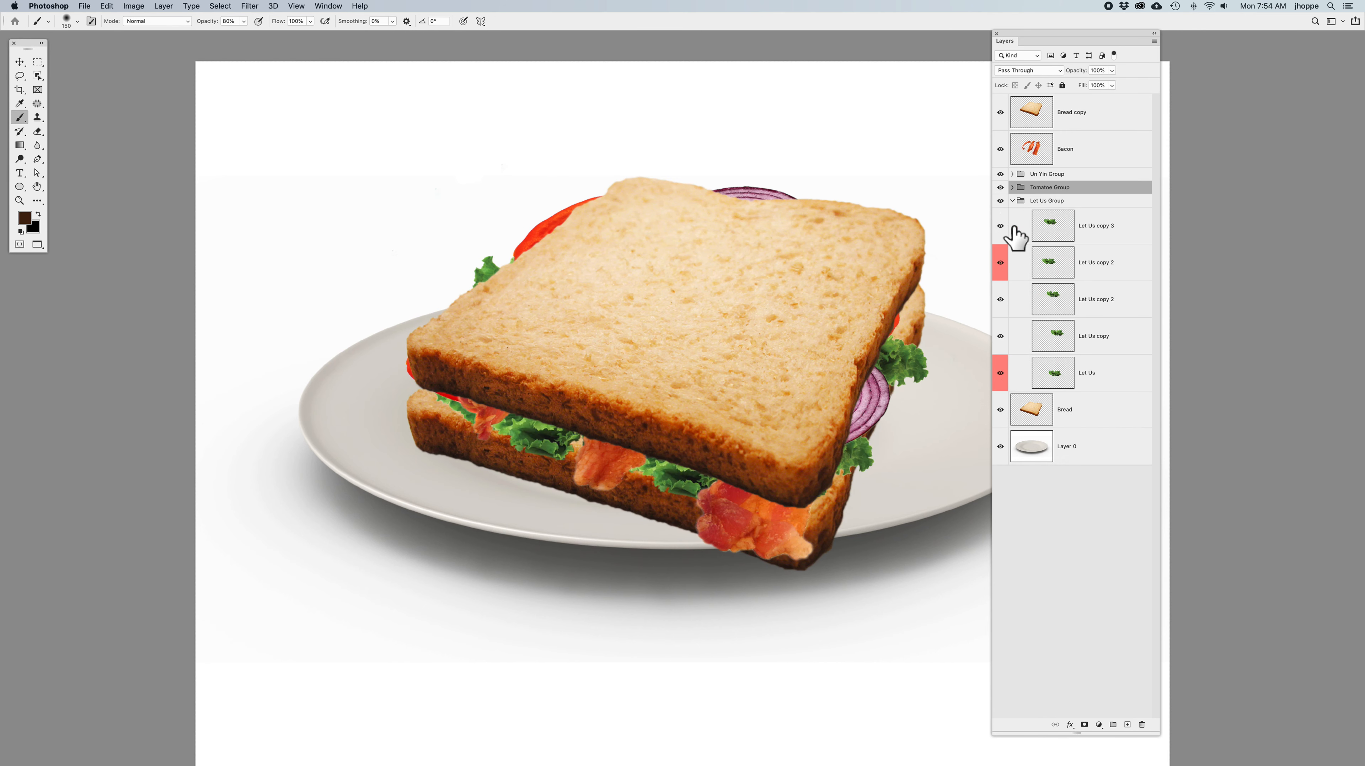
left_click(1012, 188)
left_click(1000, 288)
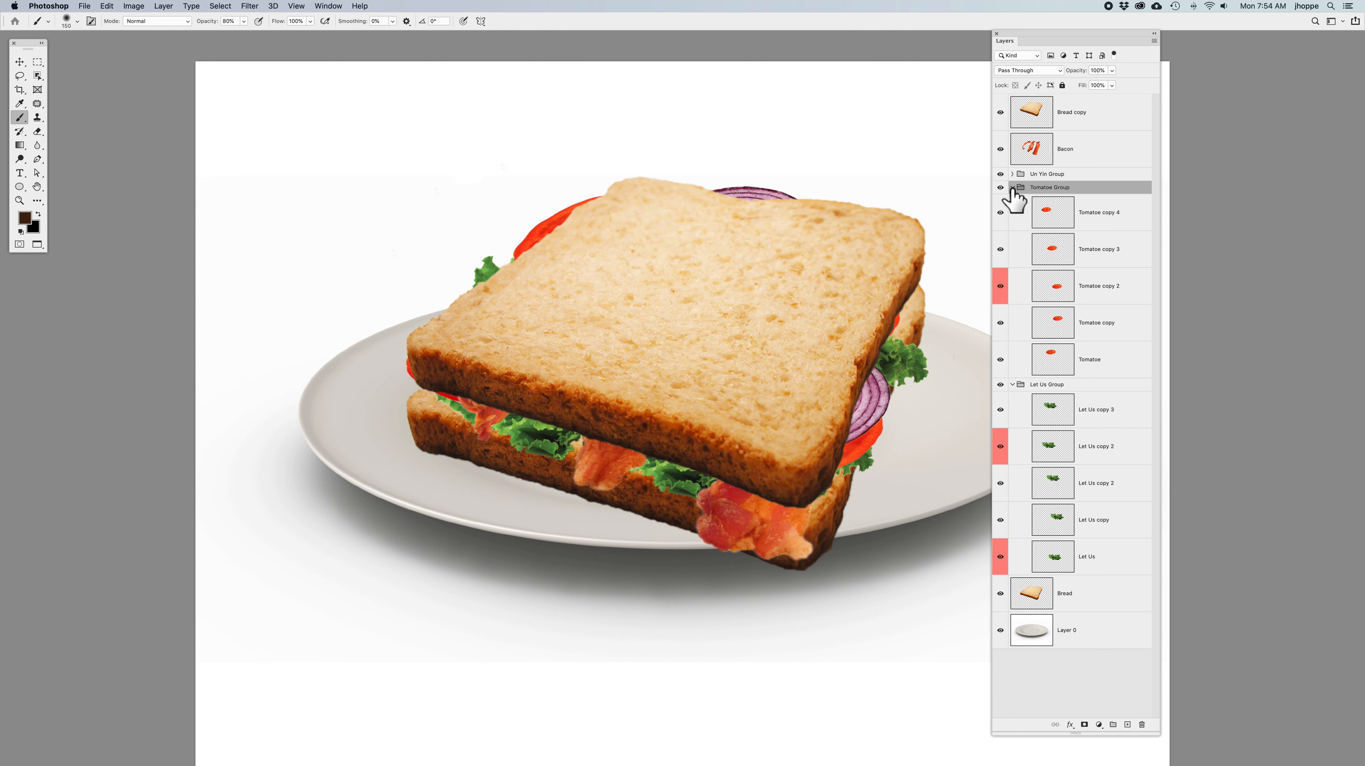
left_click(1012, 187)
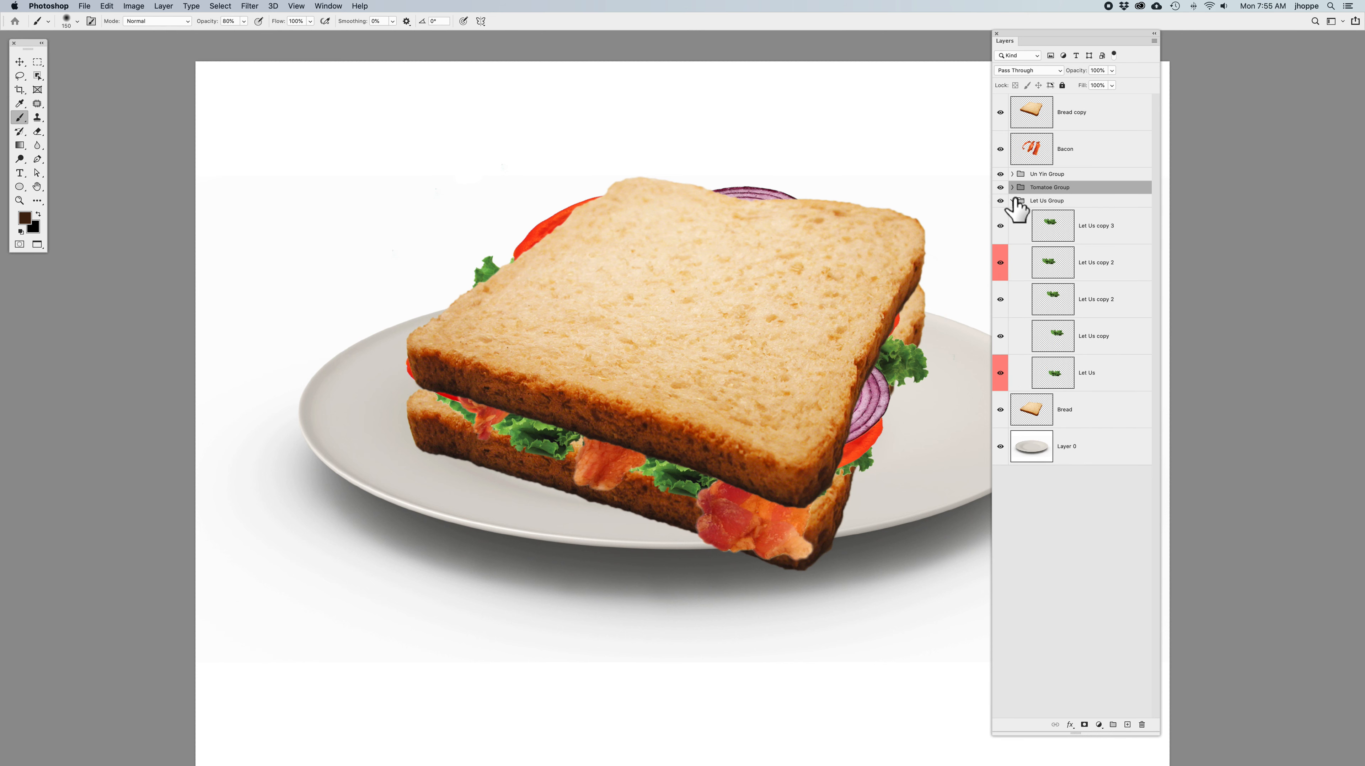
left_click(1012, 201)
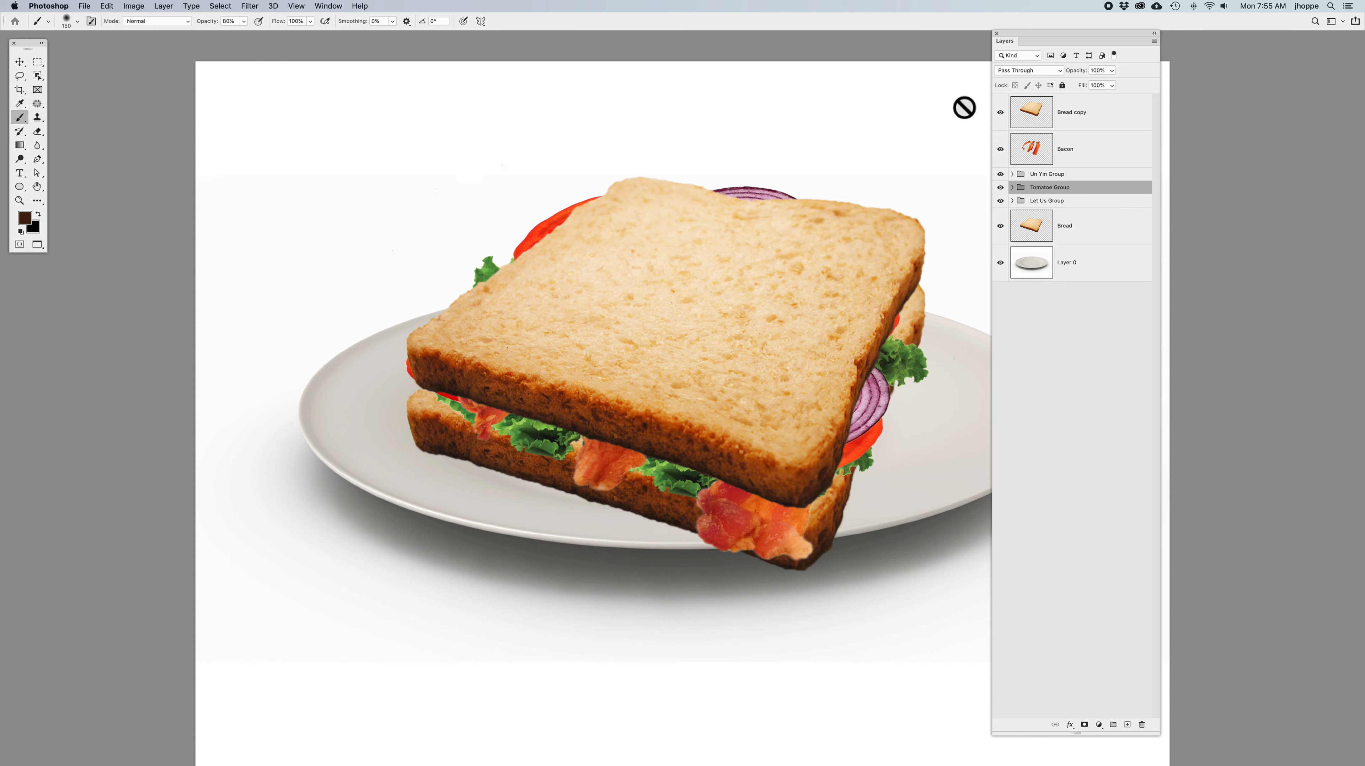
Select the Bread copy layer and switch to the Move tool.
left_click(1081, 113)
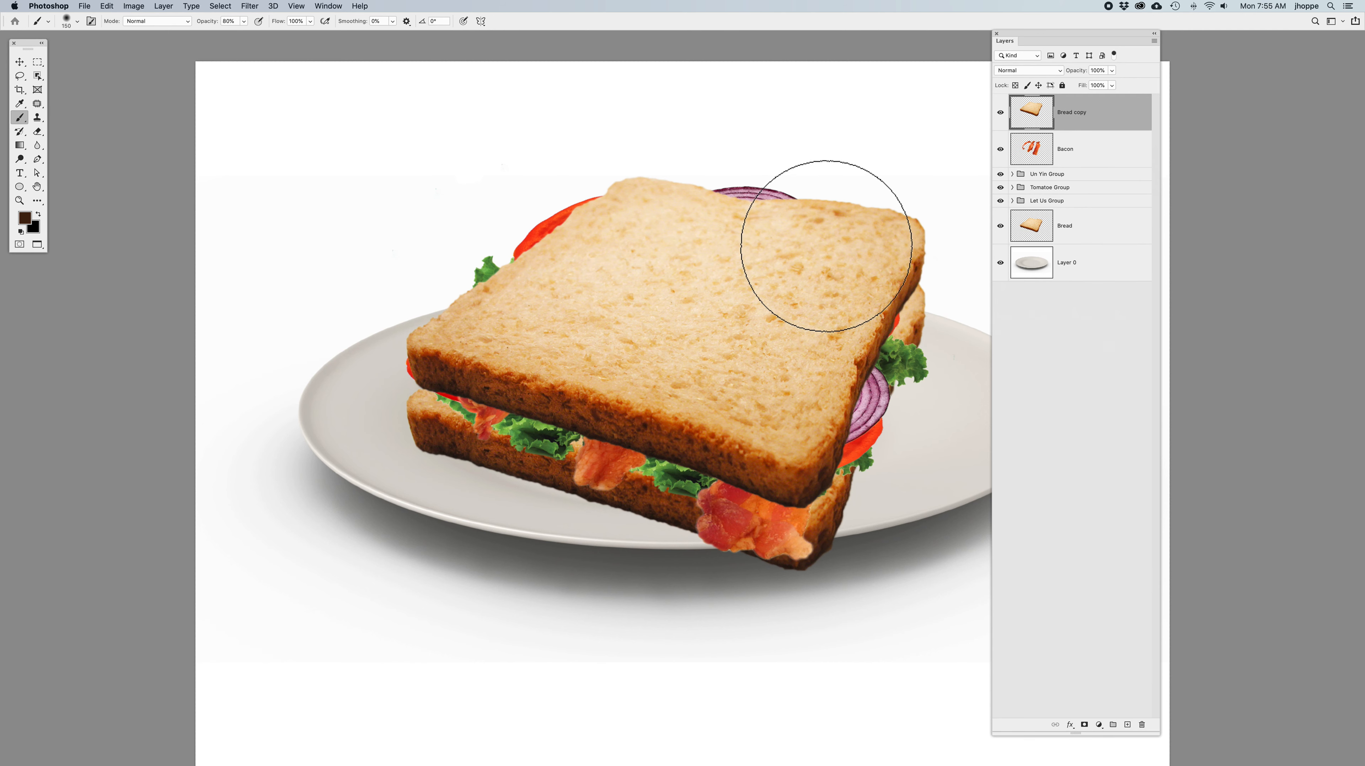
left_click(16, 60)
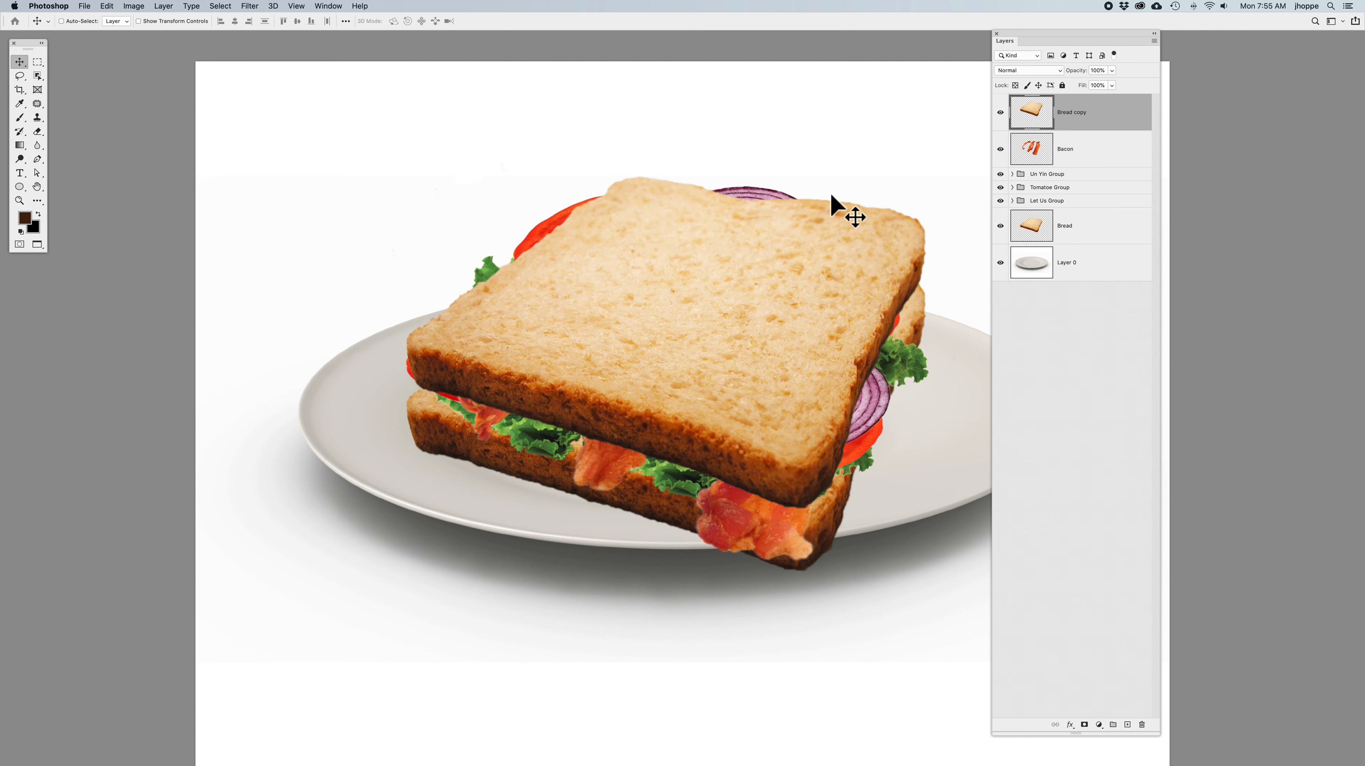
Flatten the image into a single Background layer and undo the flattening.
left_click(1155, 42)
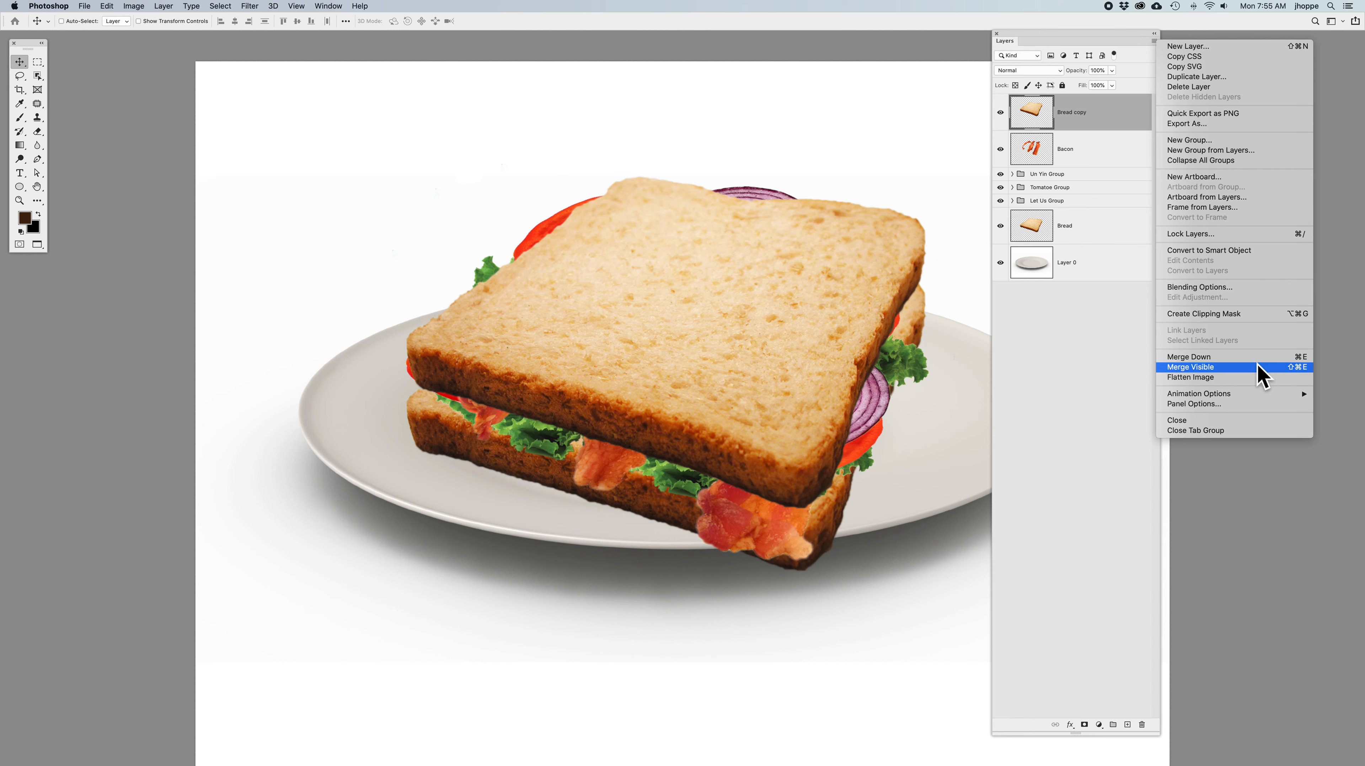
left_click(1241, 377)
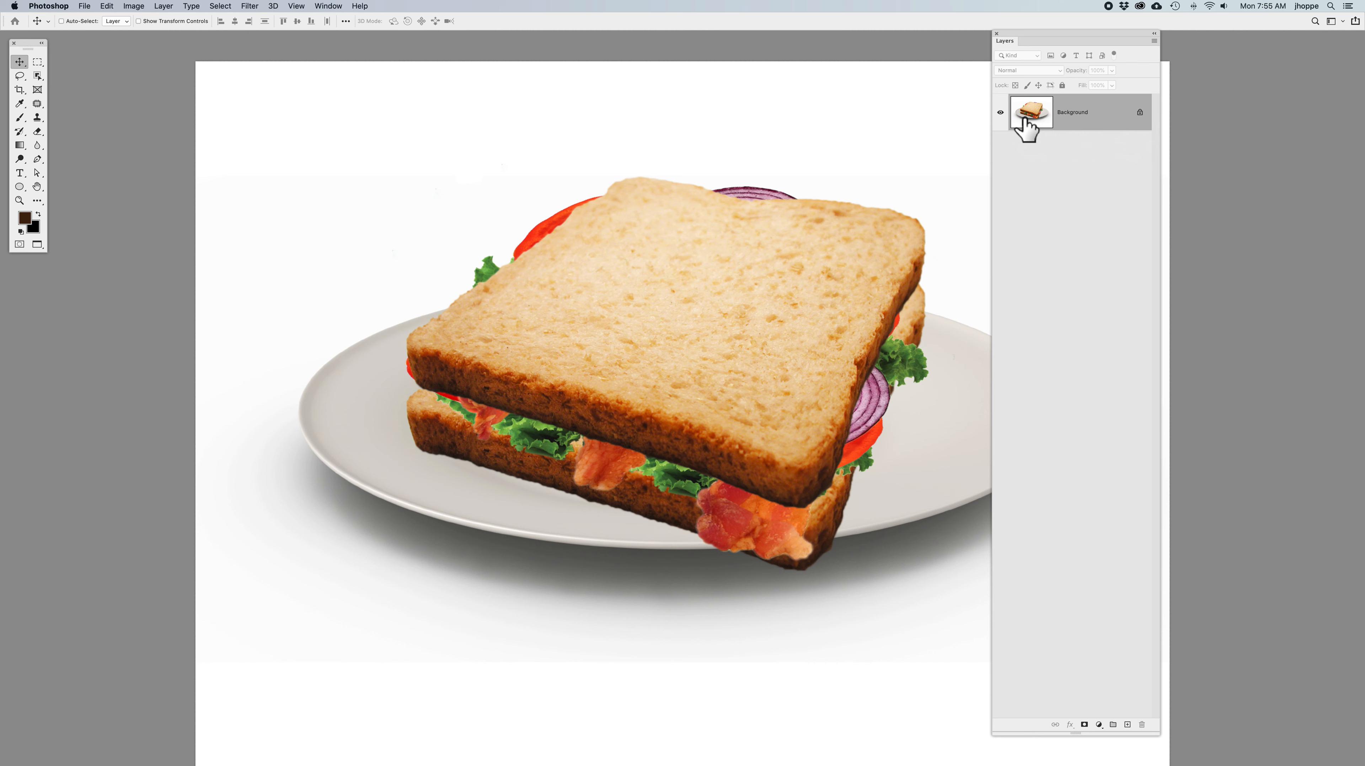
key("super+z")
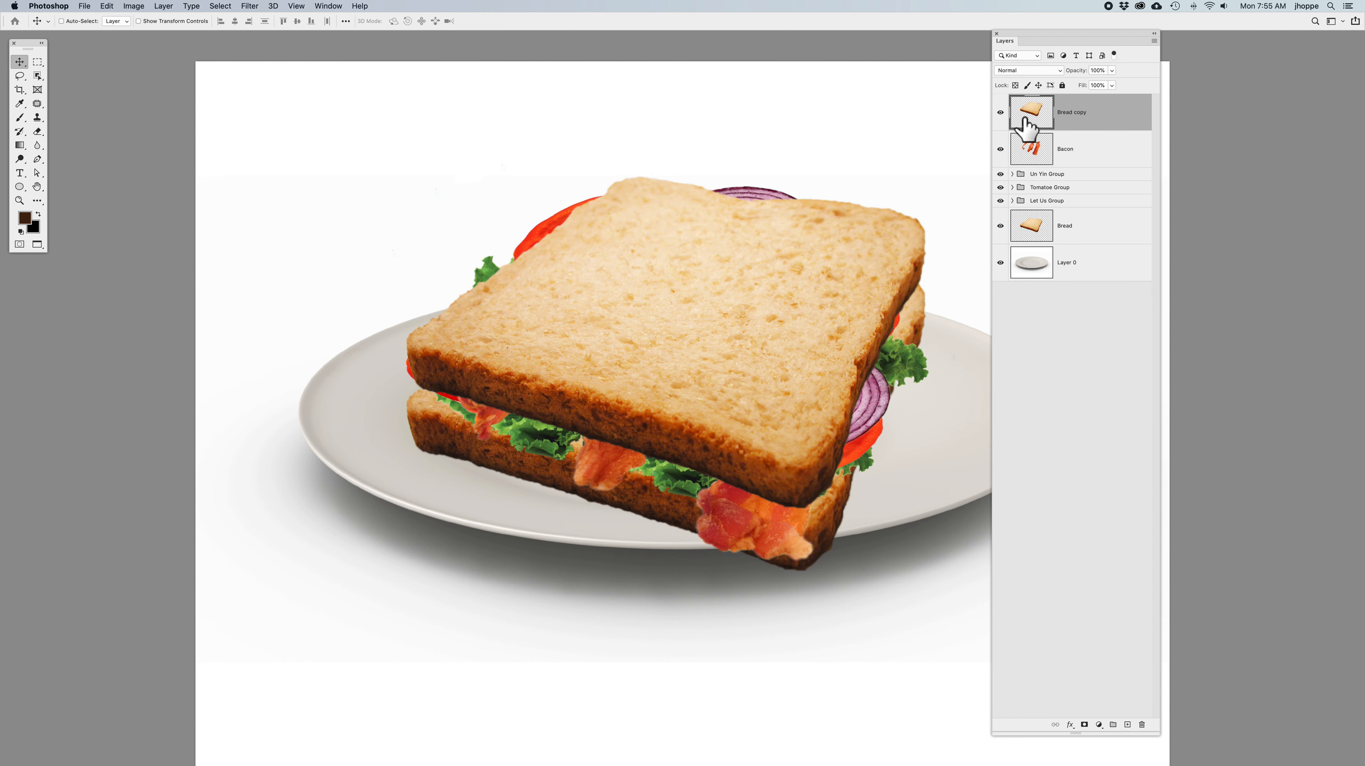
Choose JPEG as the Save As format for My Sandwich and cancel without saving.
key("super+shift+s")
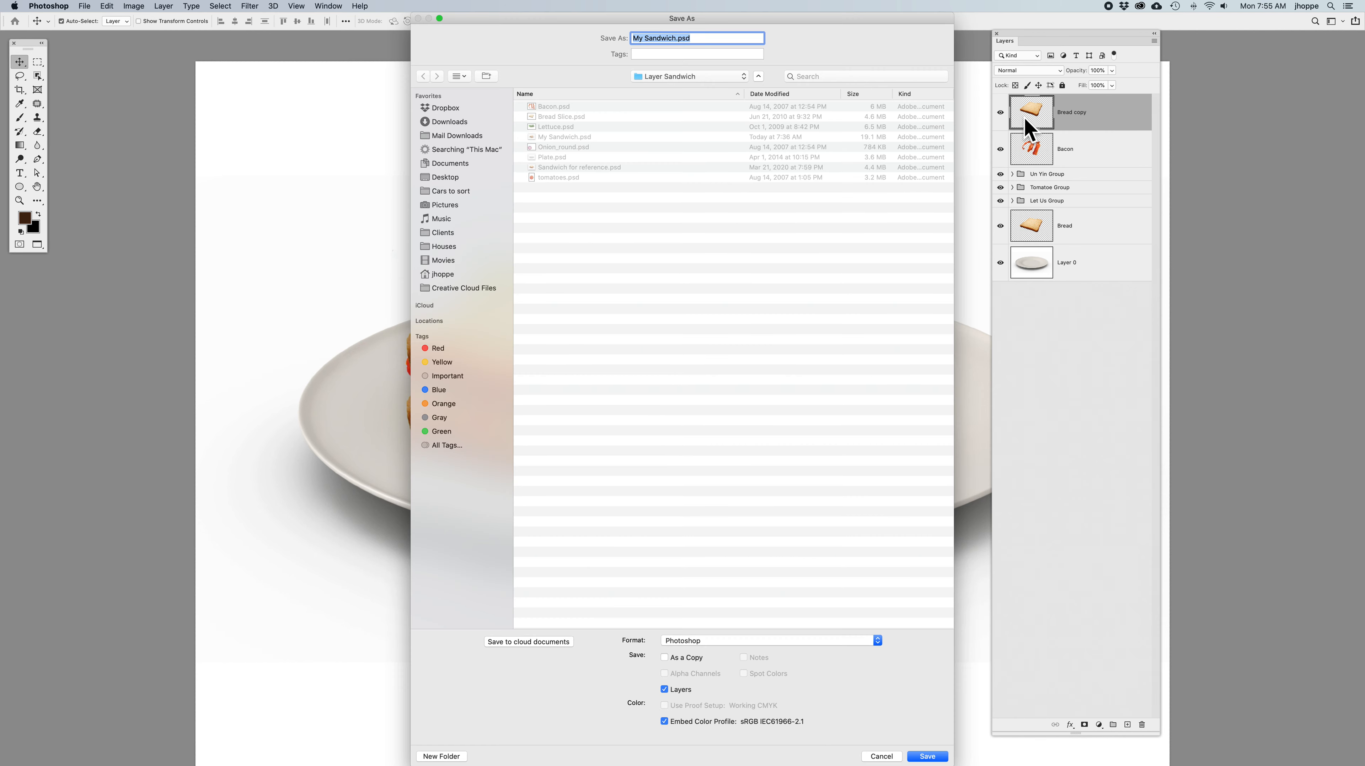
left_click(756, 641)
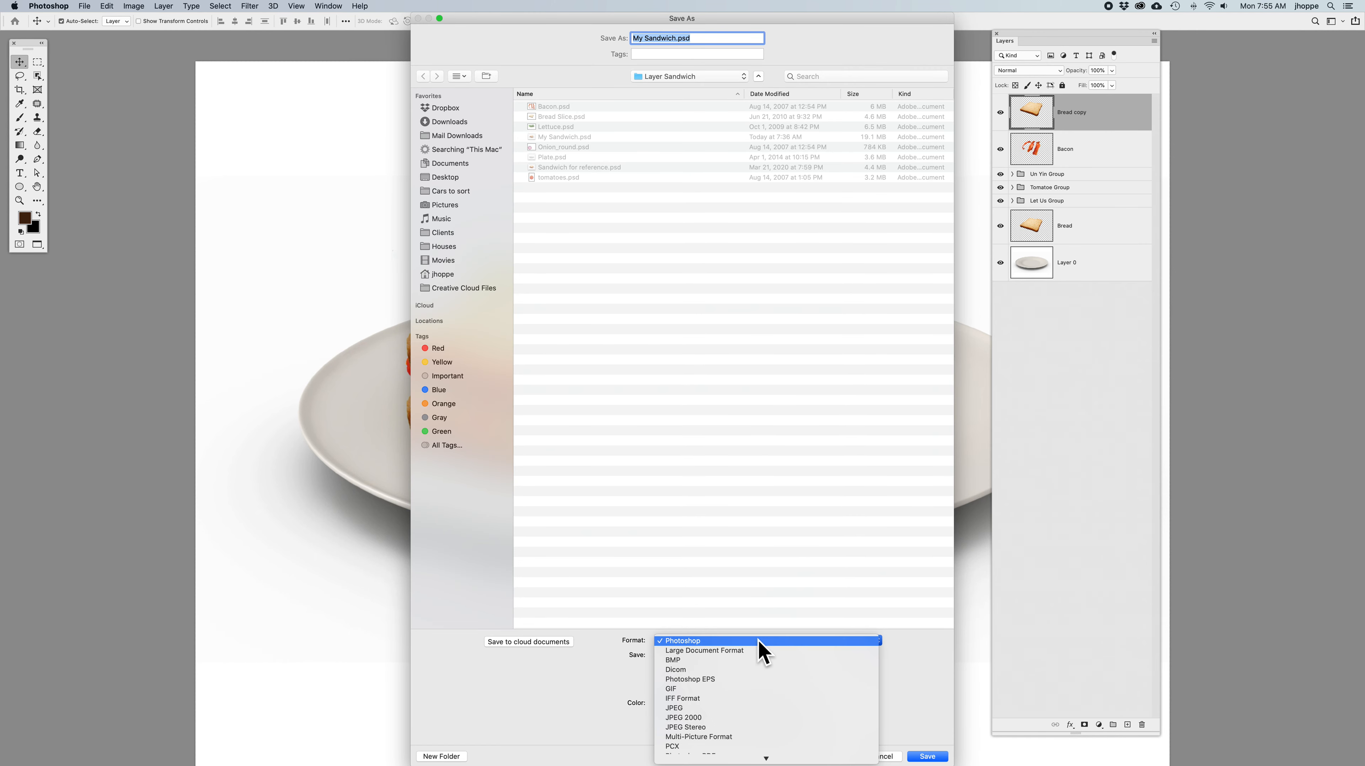
left_click(751, 708)
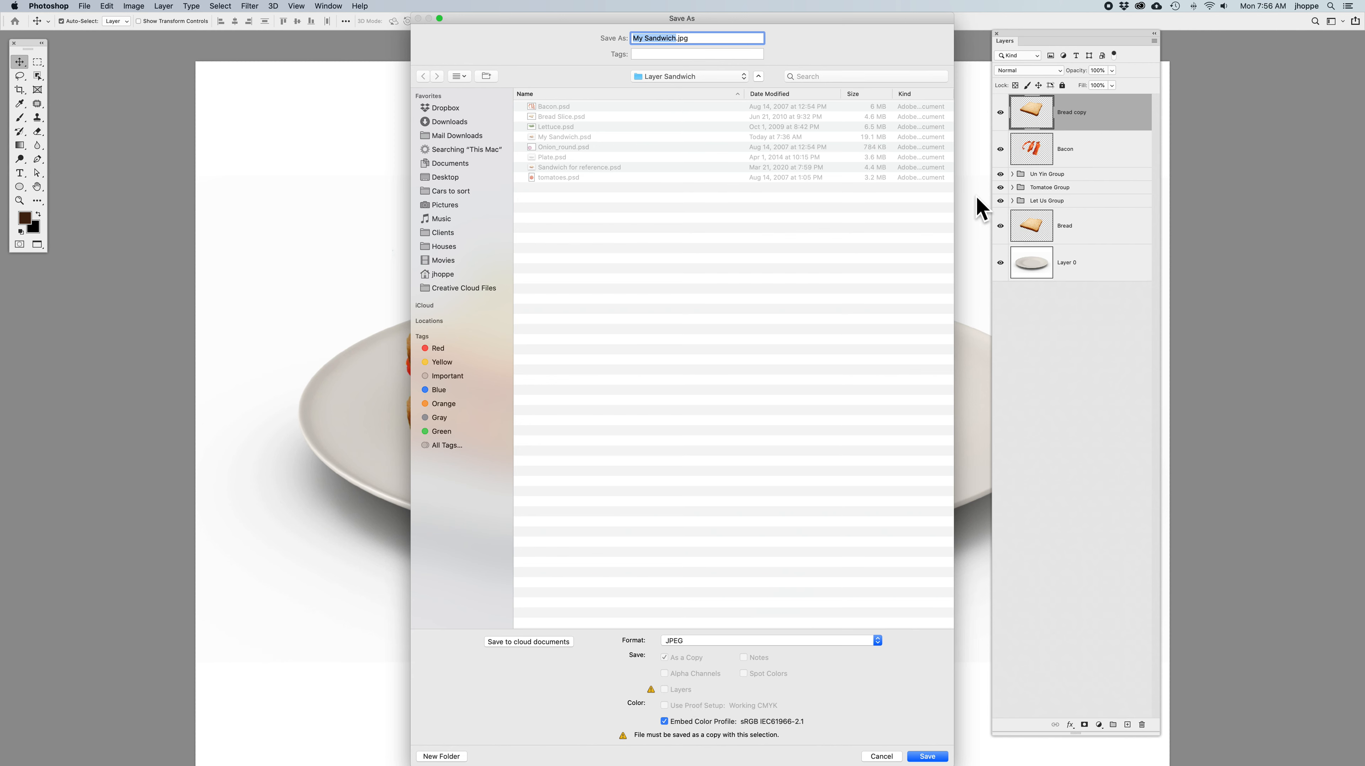
left_click(881, 757)
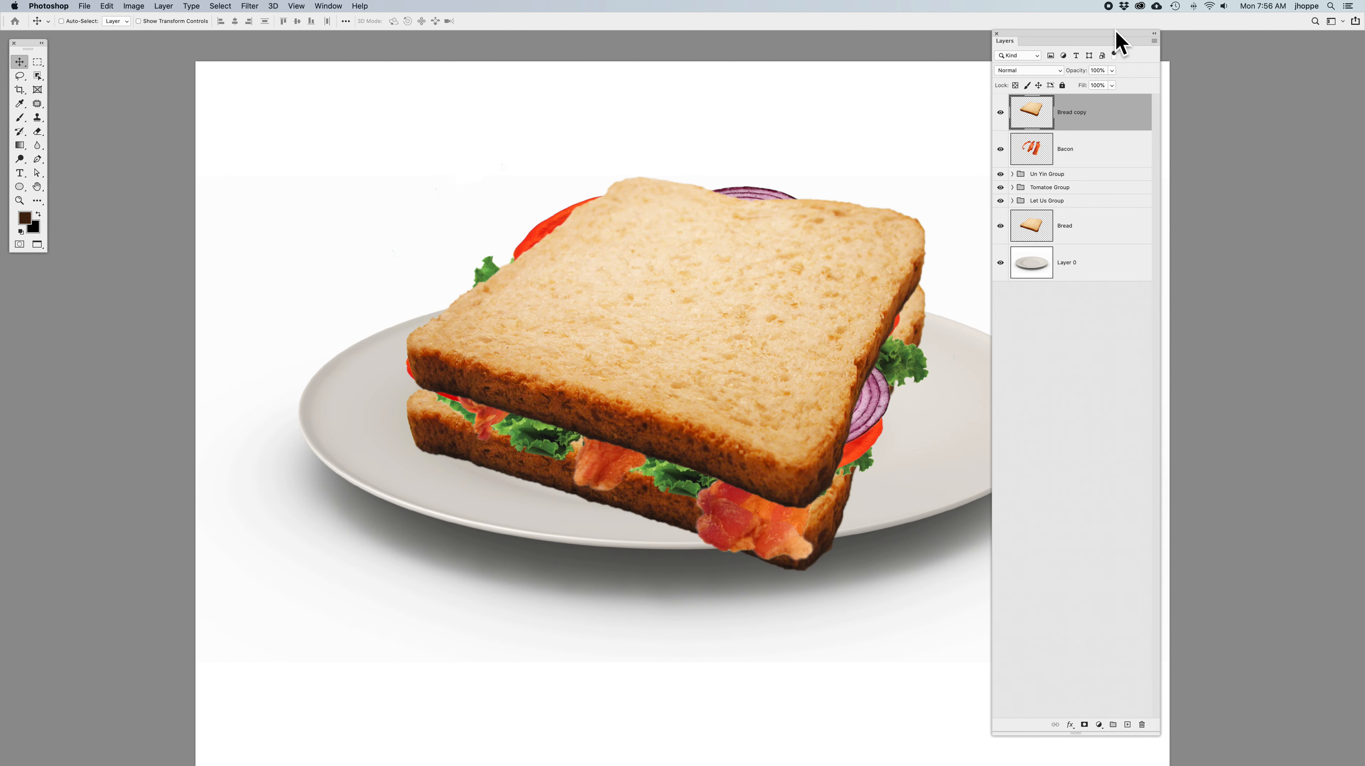
Merge the Bread copy layer down into the Bacon layer and undo the merge.
left_click_drag(1115, 42, 1103, 92)
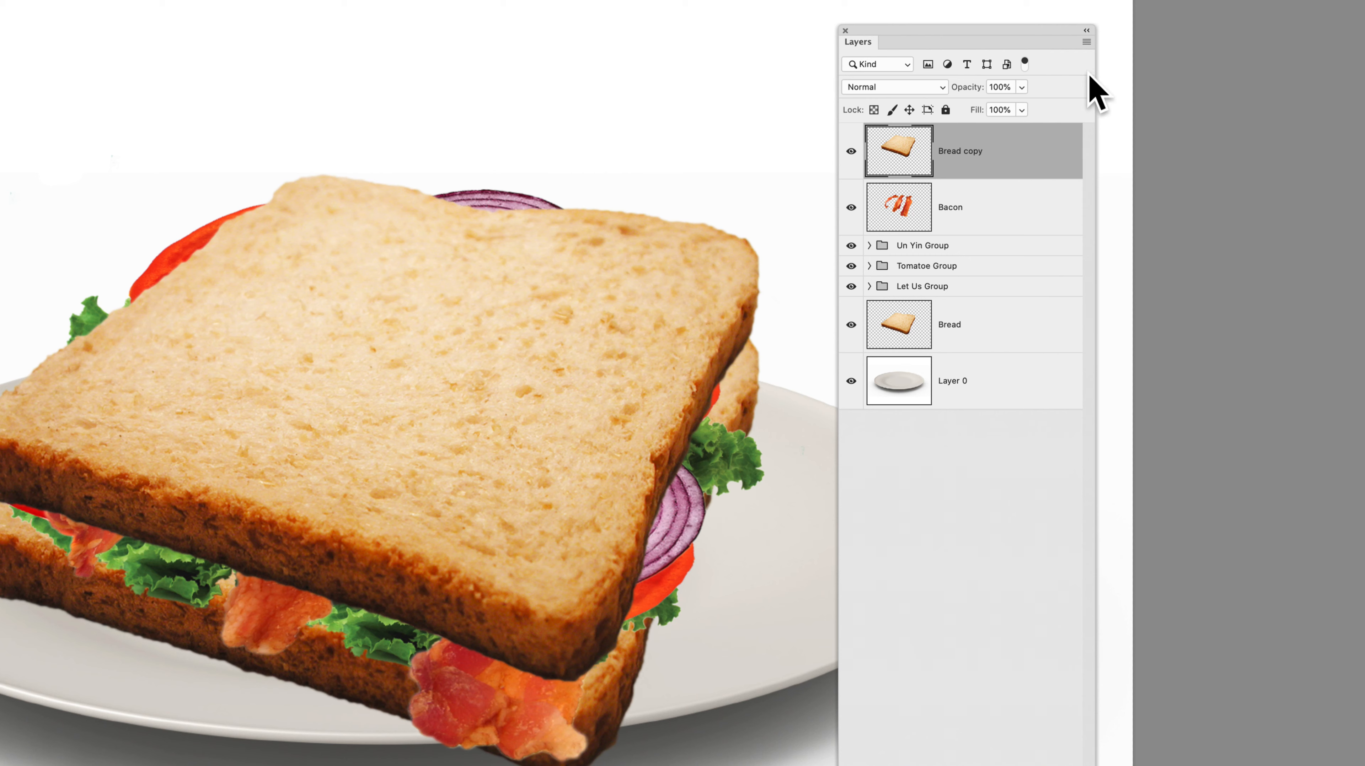
left_click(1087, 42)
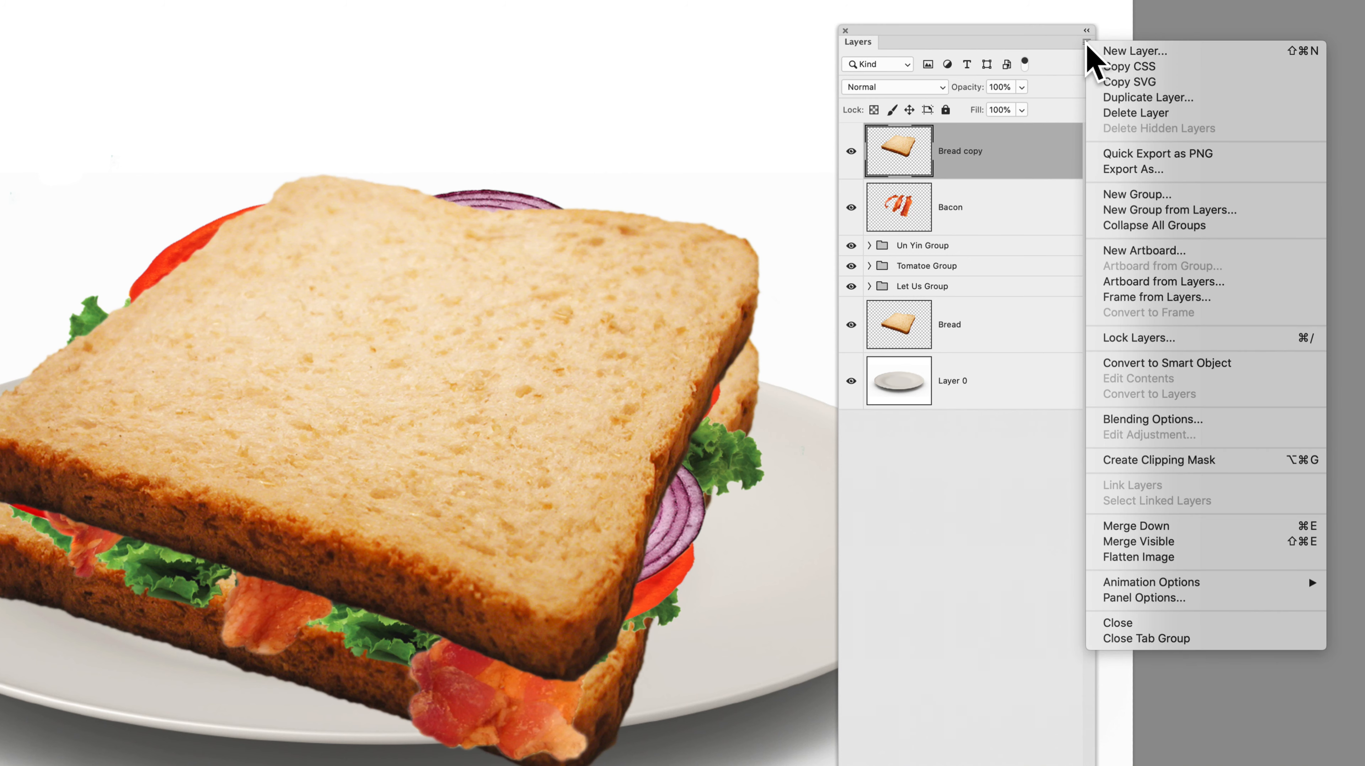
left_click(1177, 525)
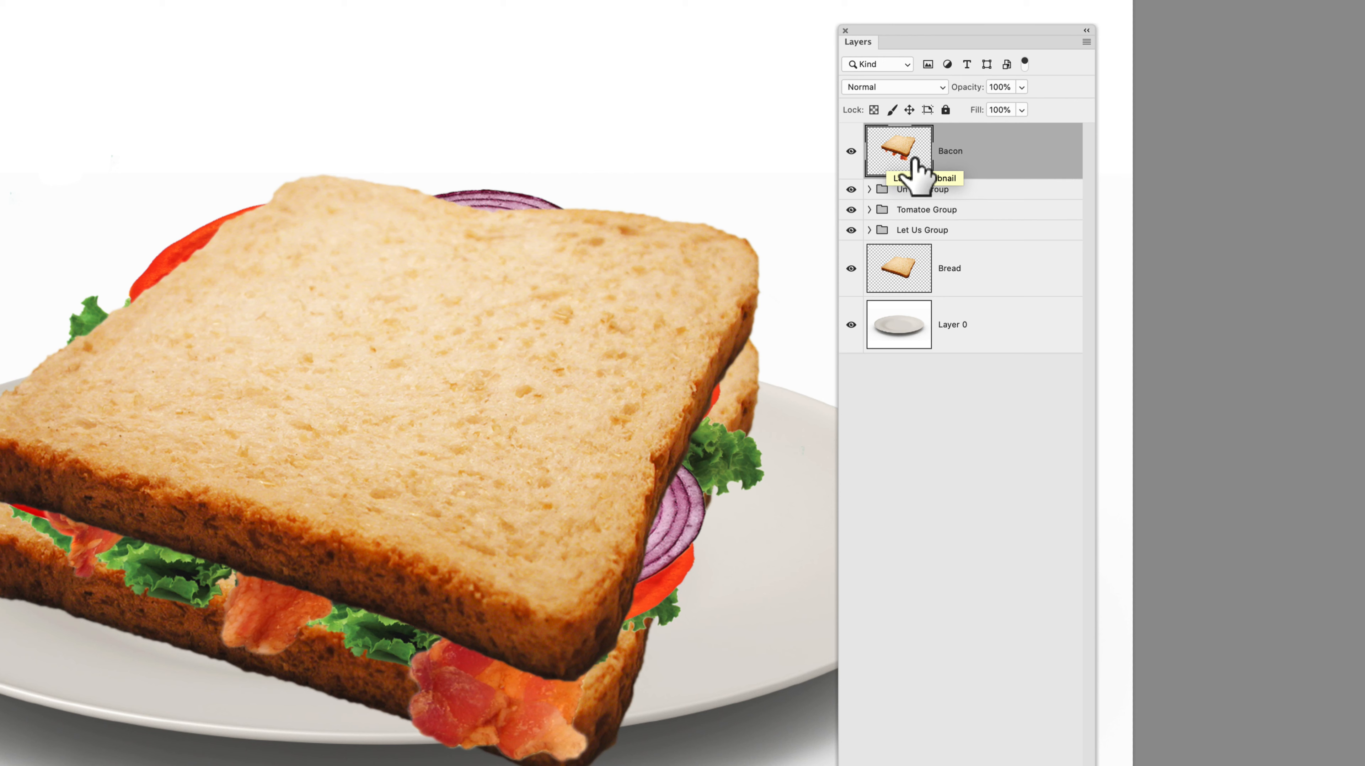
left_click_drag(916, 173, 916, 173)
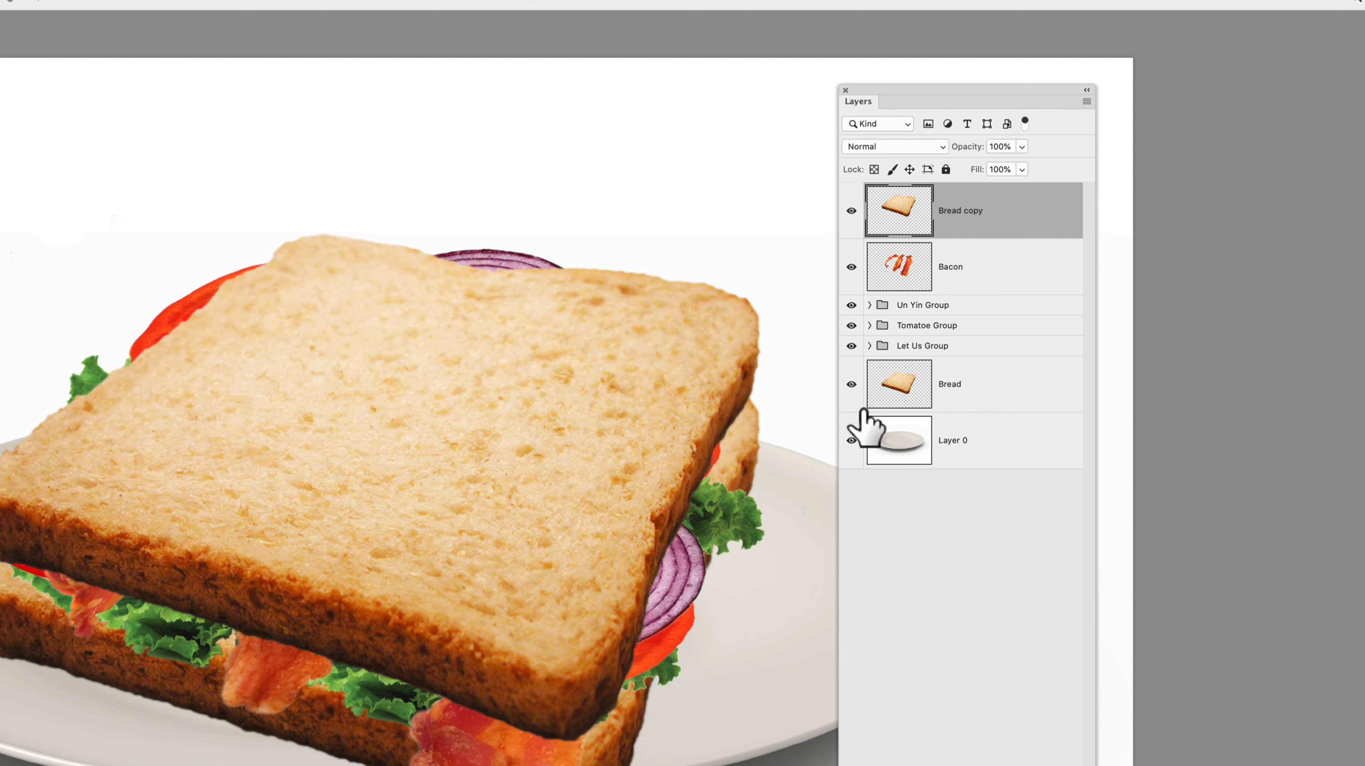
Hide the plate layer, merge all visible layers, undo the merge and show the plate again.
left_click(851, 440)
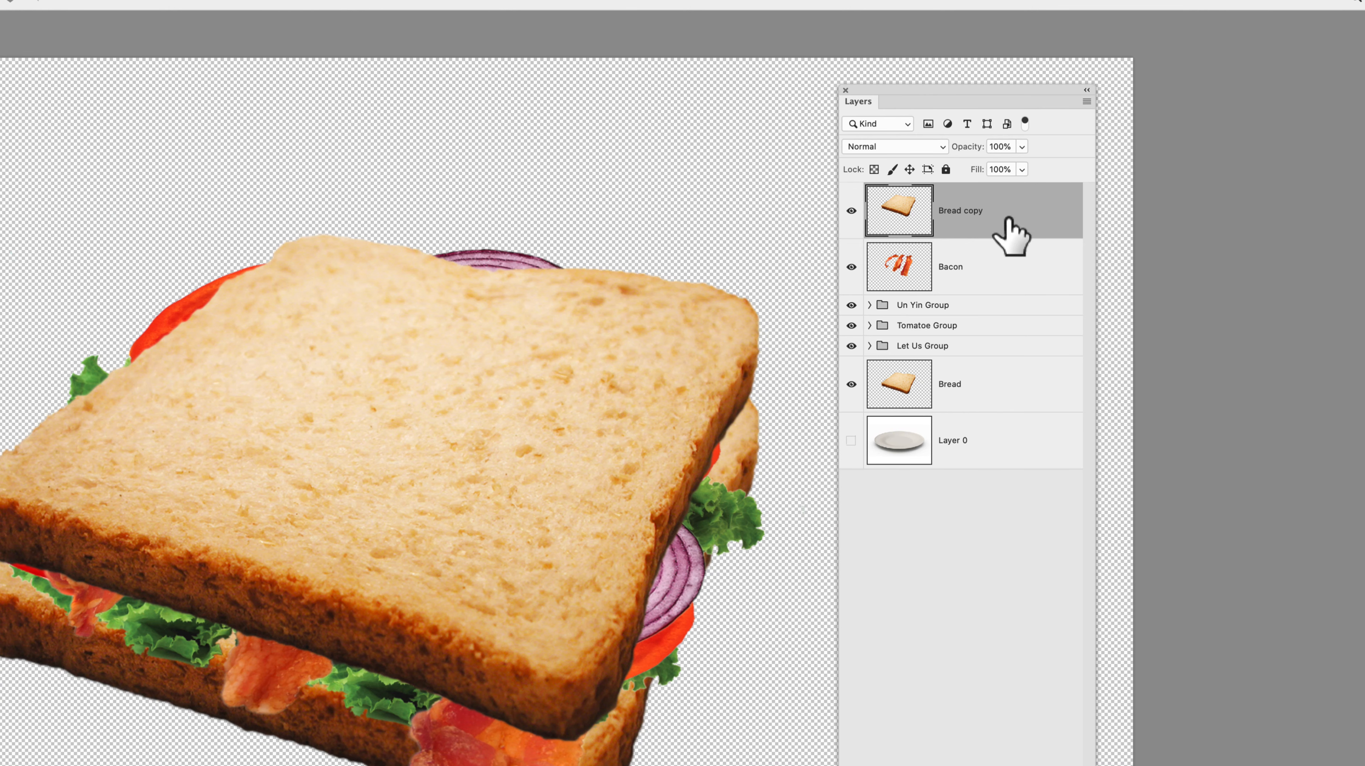
left_click(1086, 102)
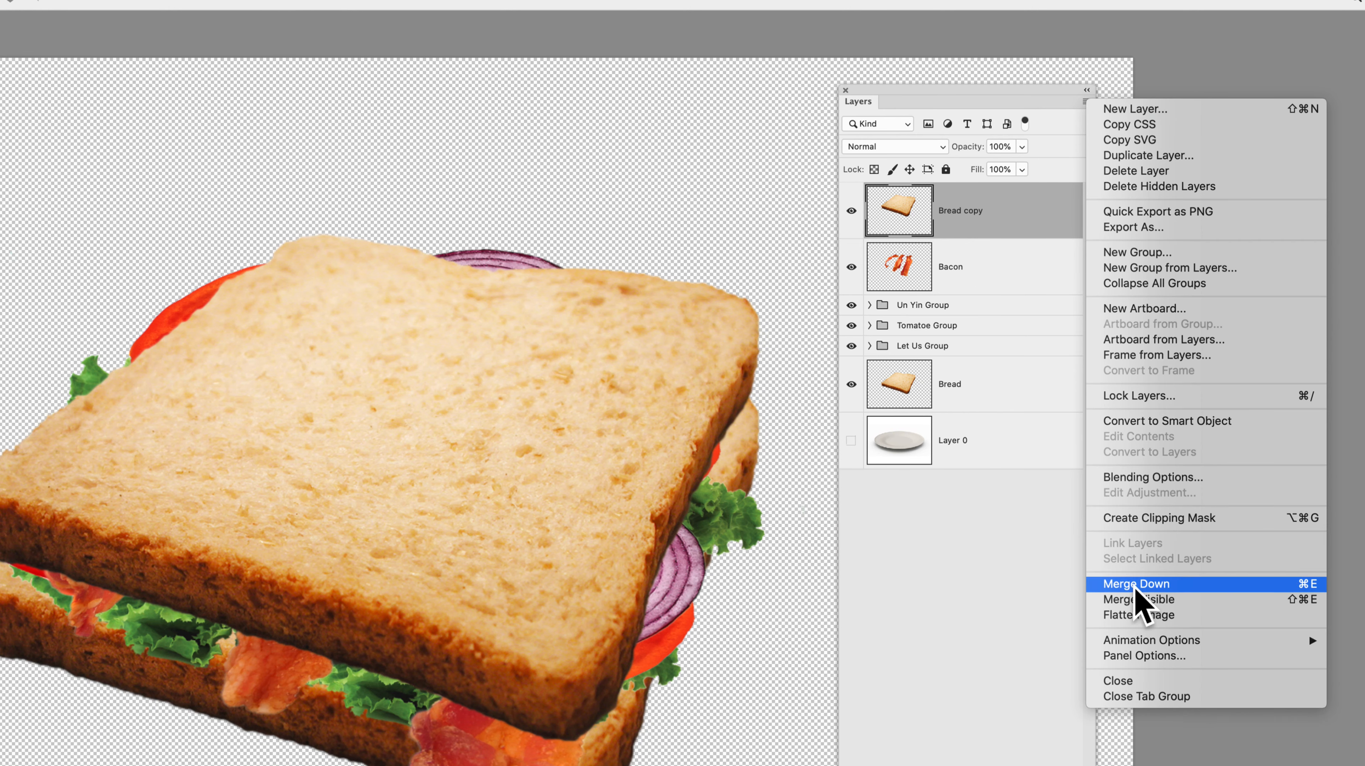
left_click(1138, 599)
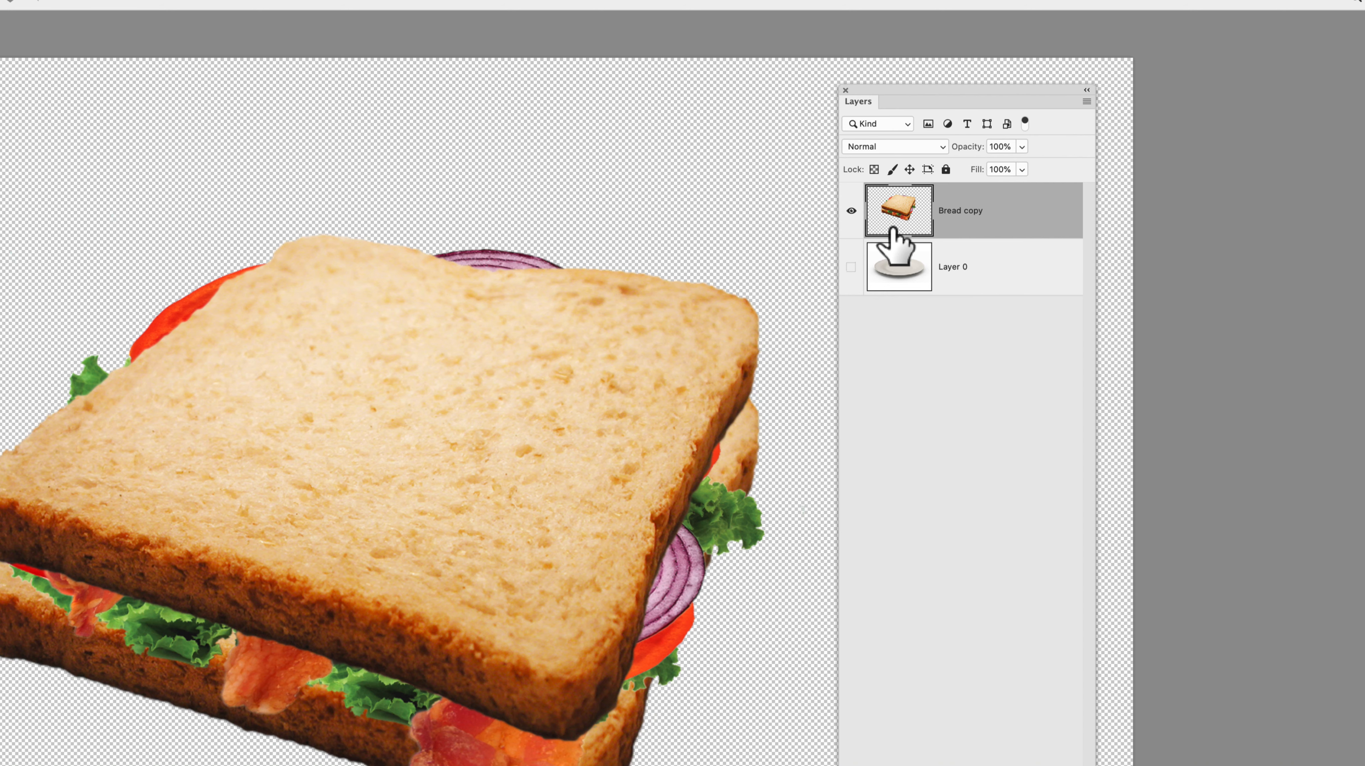
key("super+z")
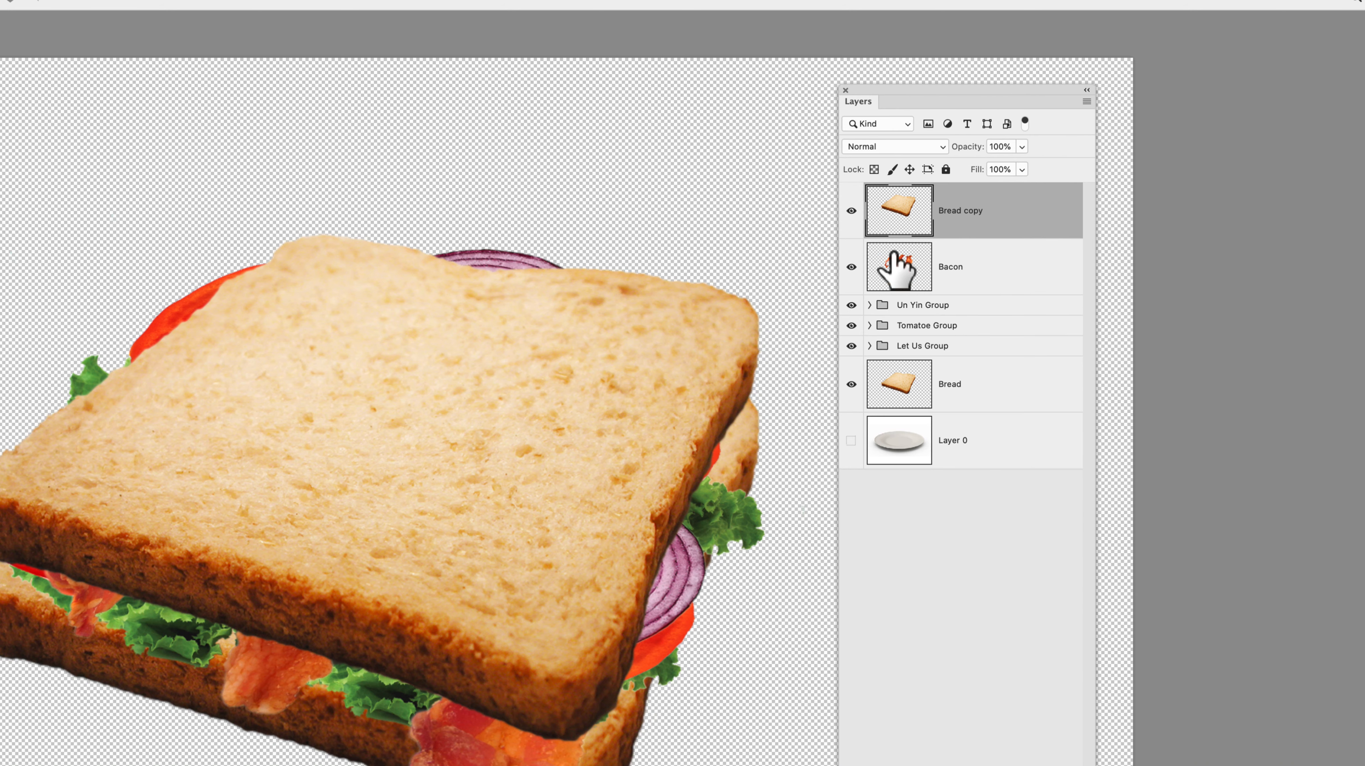
left_click(851, 441)
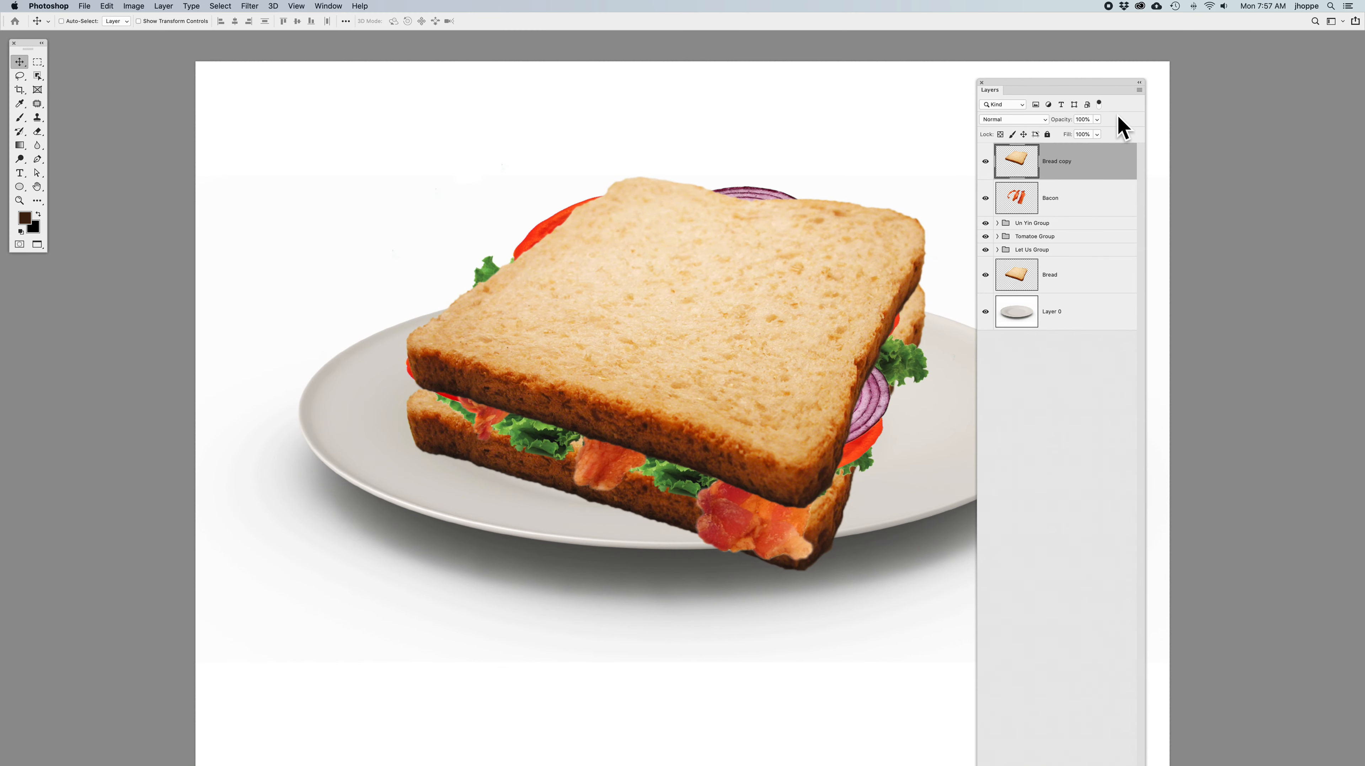
Stamp all visible layers into a new merged layer above Bread copy and delete that layer.
left_click(1140, 91)
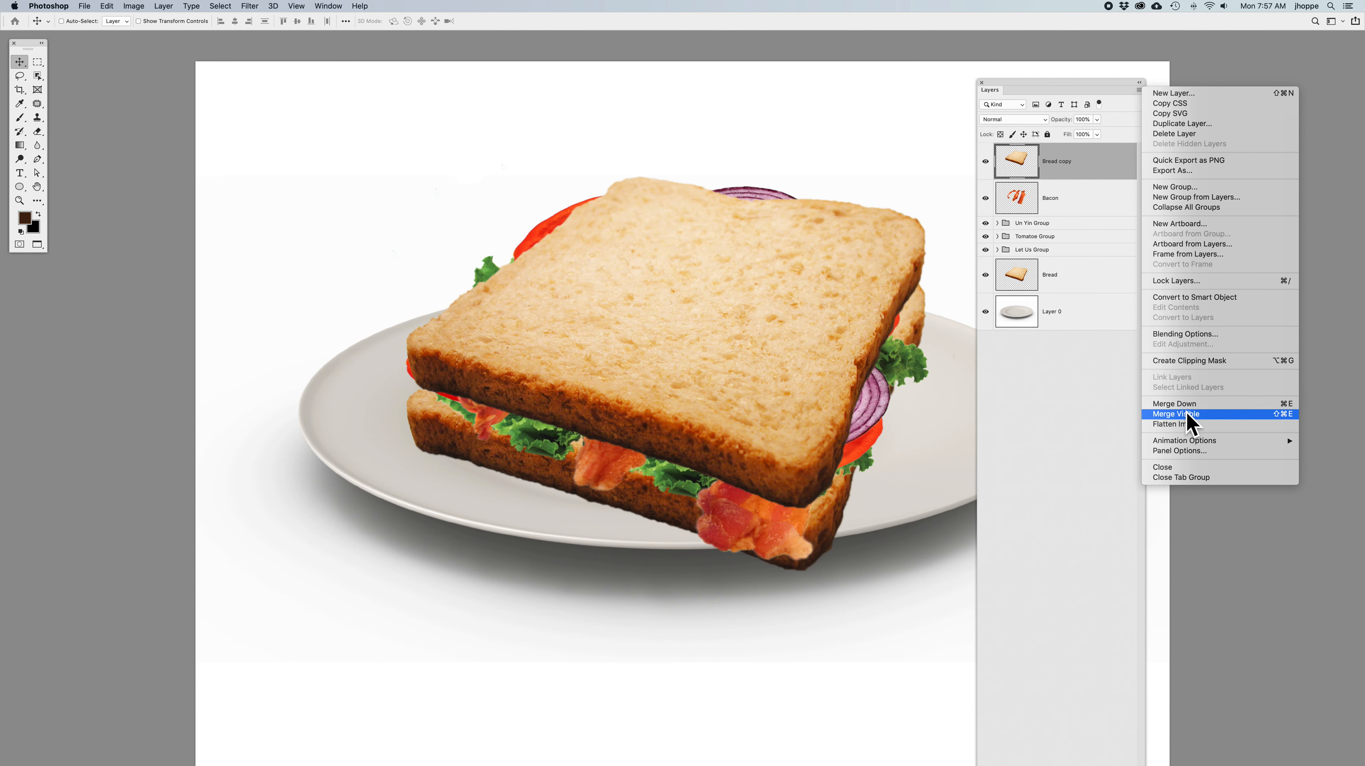
left_click(1057, 426)
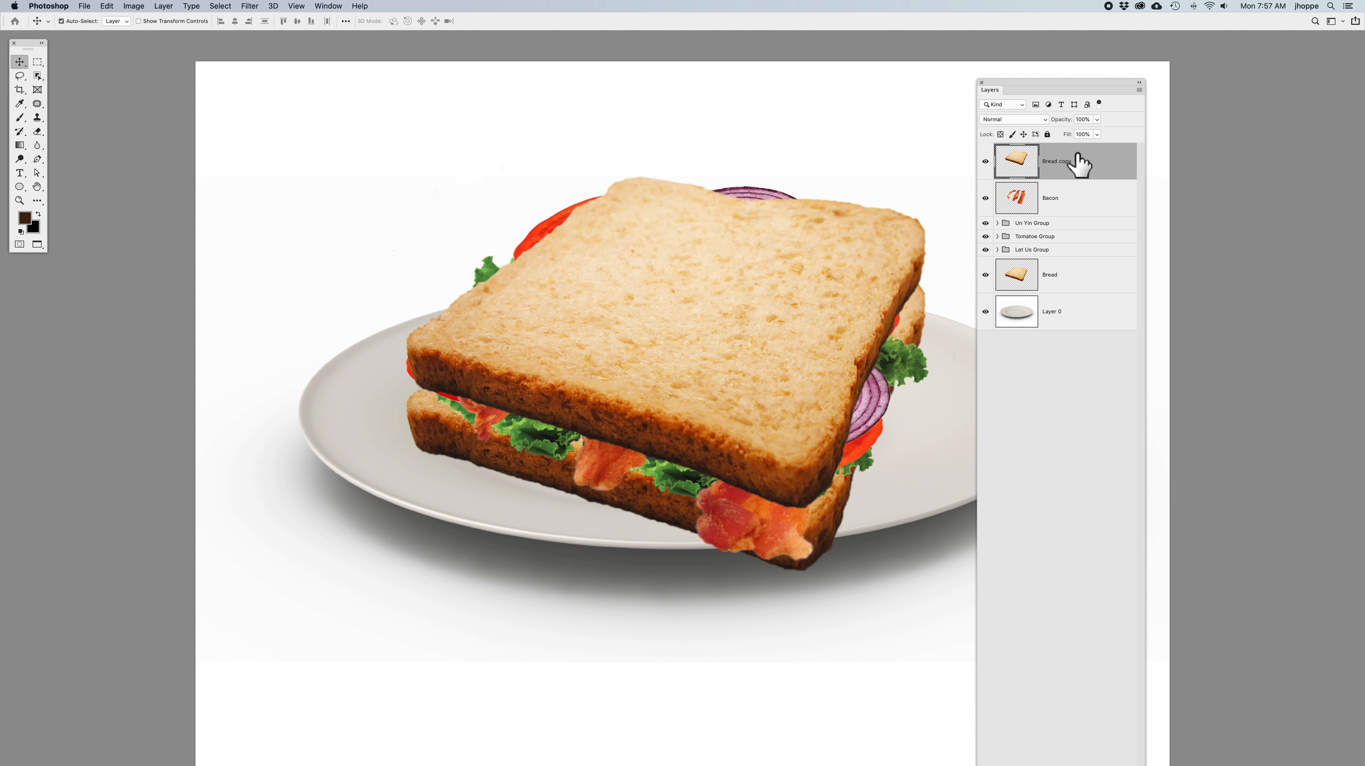
key("super+alt+shift+e")
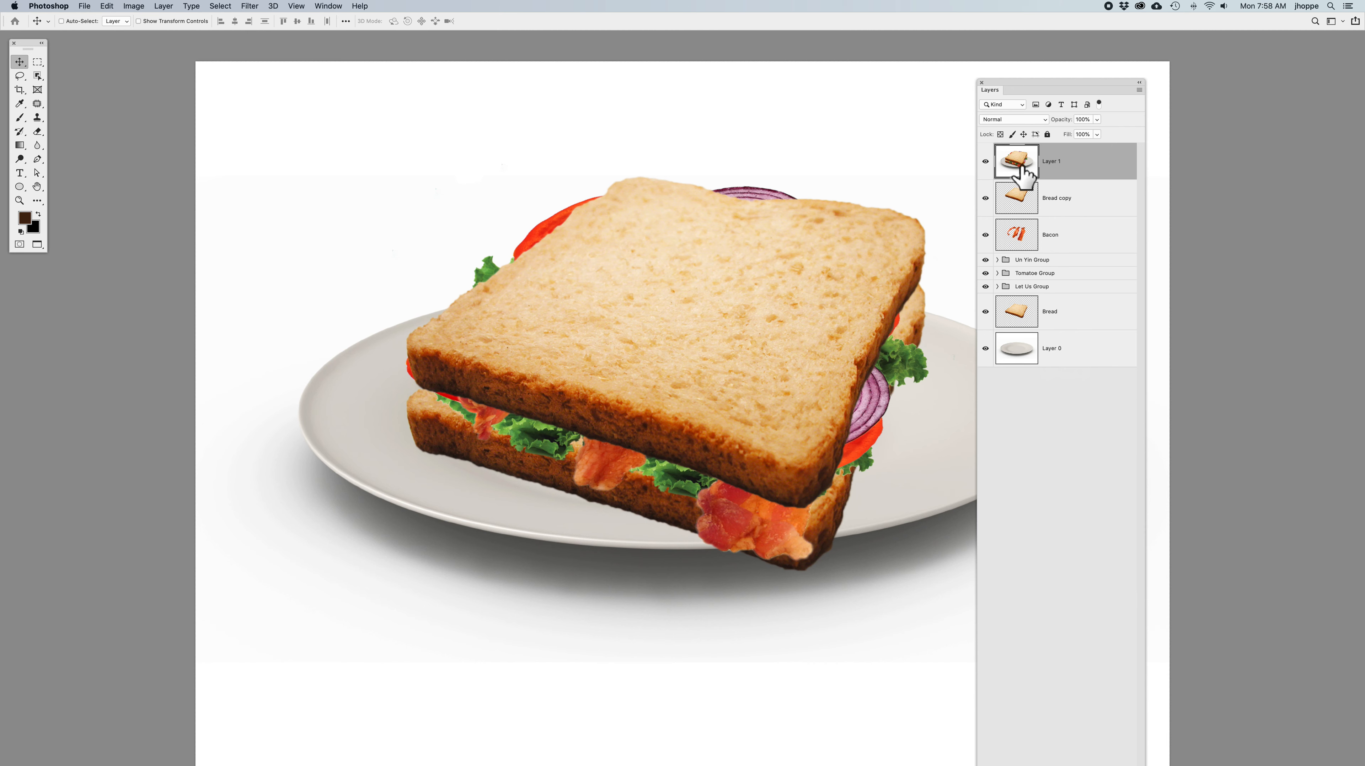
key("Delete")
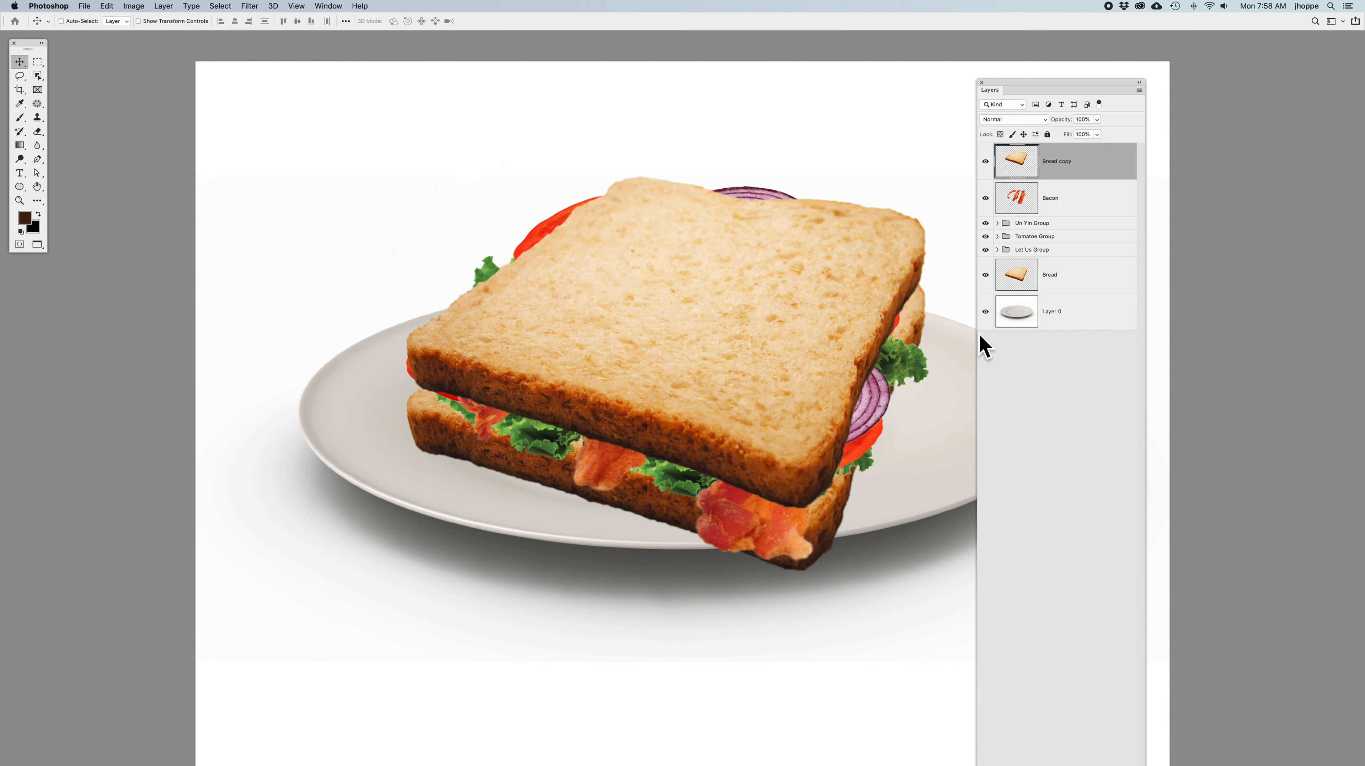
With the plate hidden, stamp the sandwich into a new layer, offset it down-left, delete it and show the plate again.
left_click(985, 312)
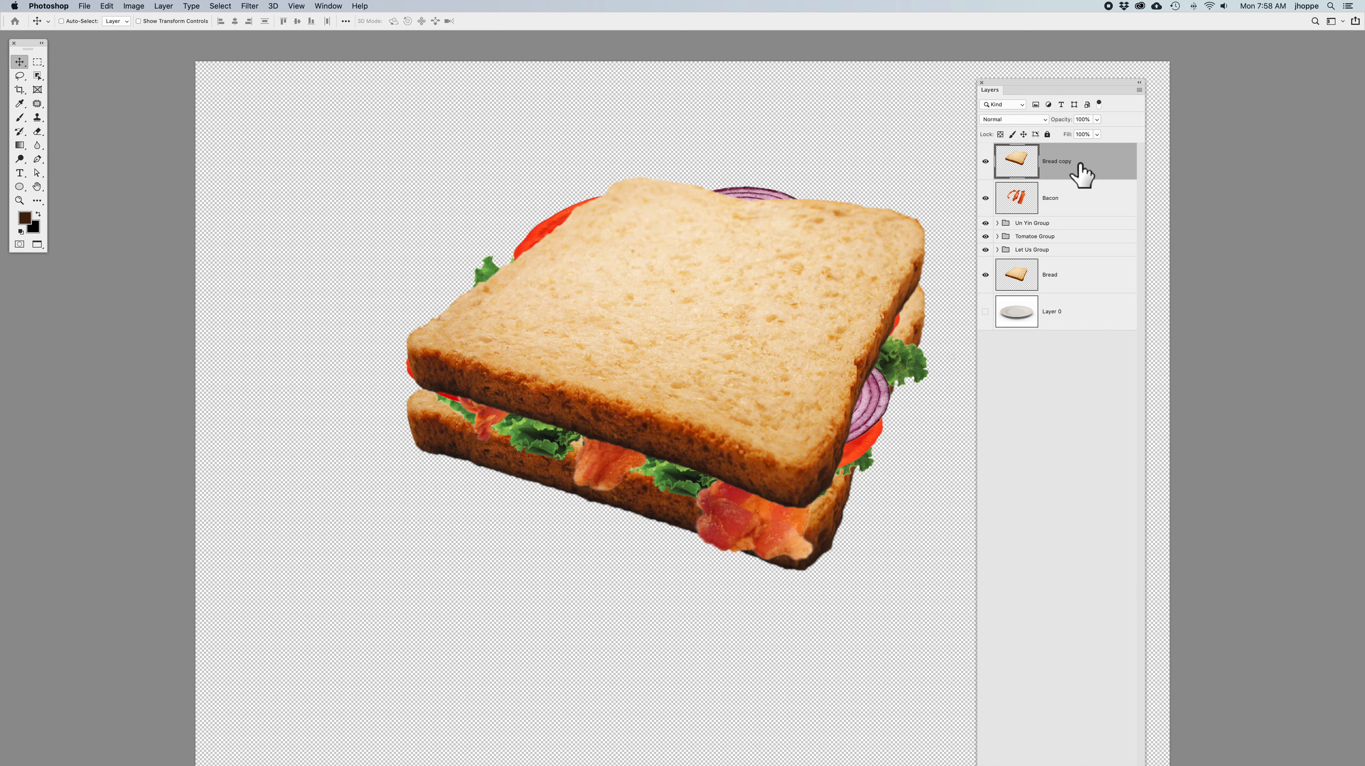
key("super+alt+shift+e")
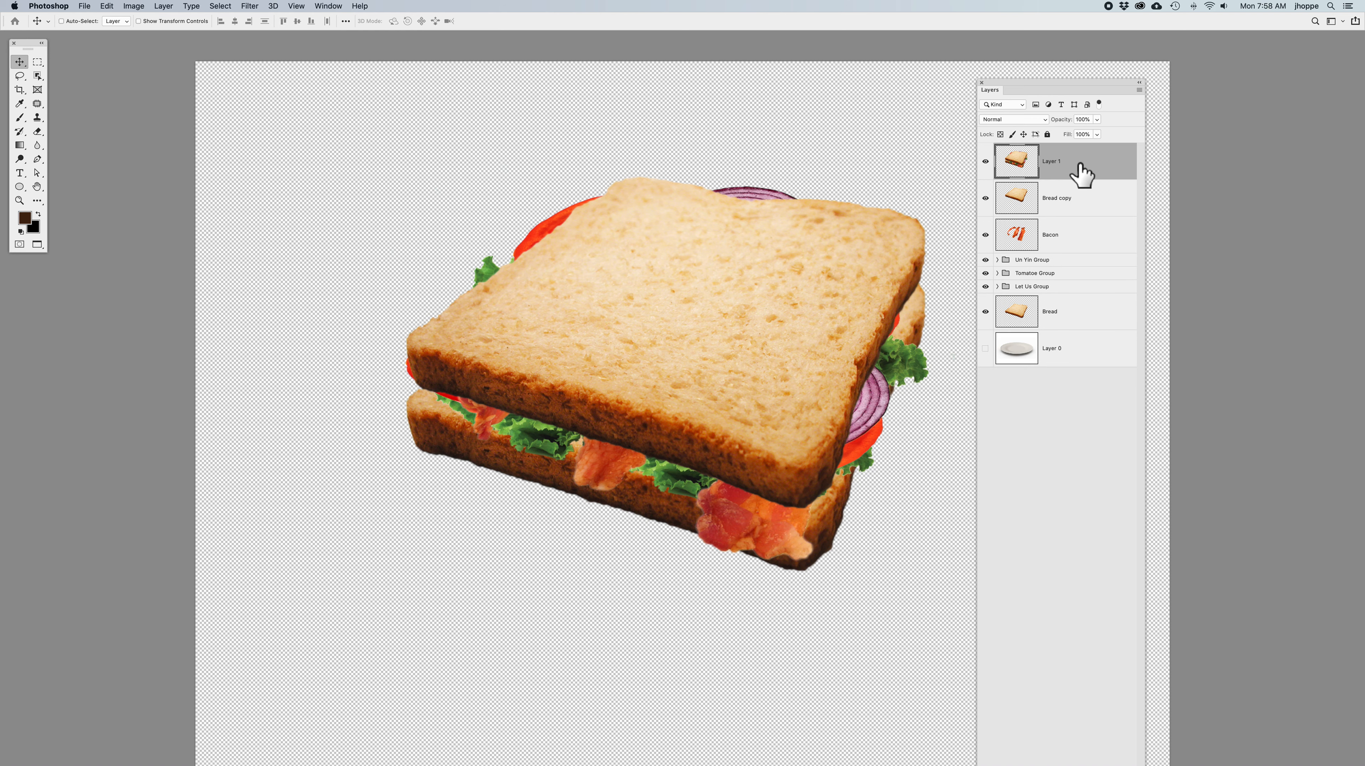
left_click_drag(832, 244, 604, 358)
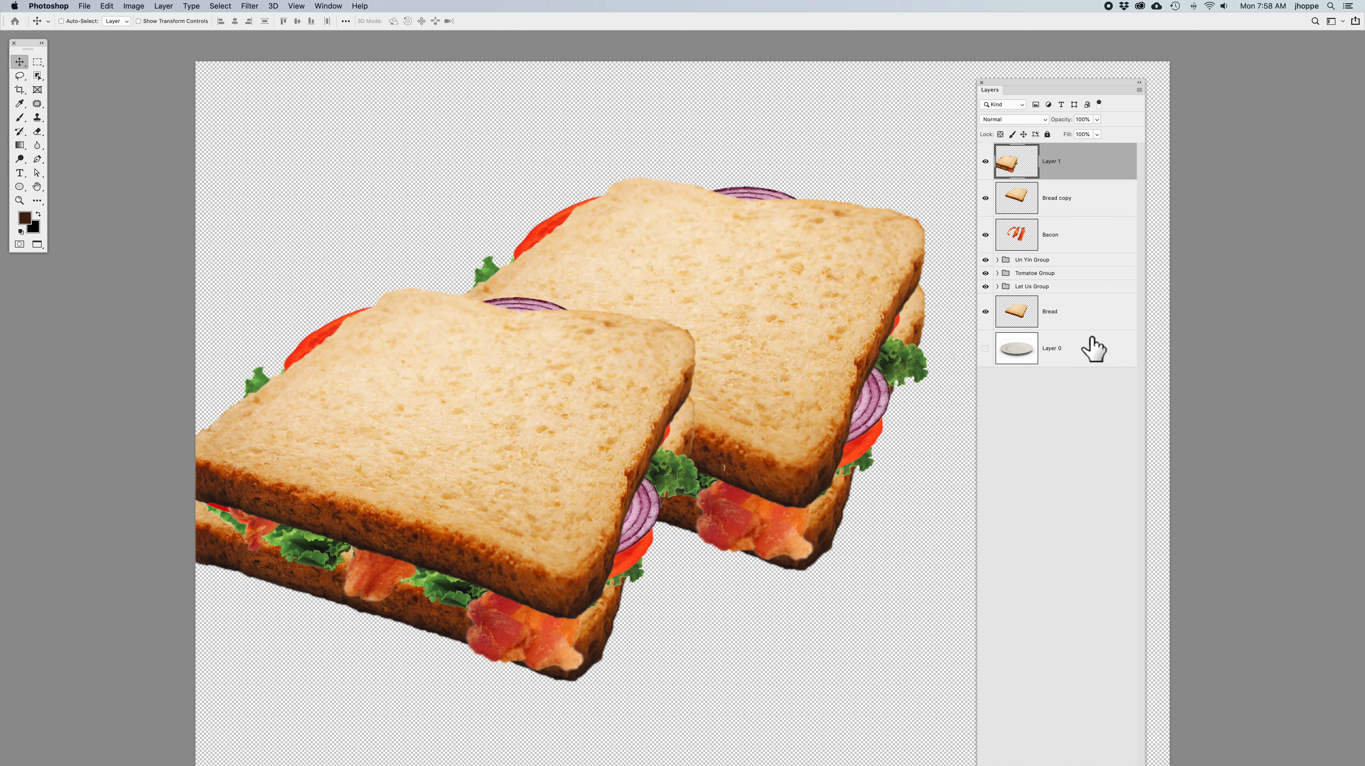
key("Delete")
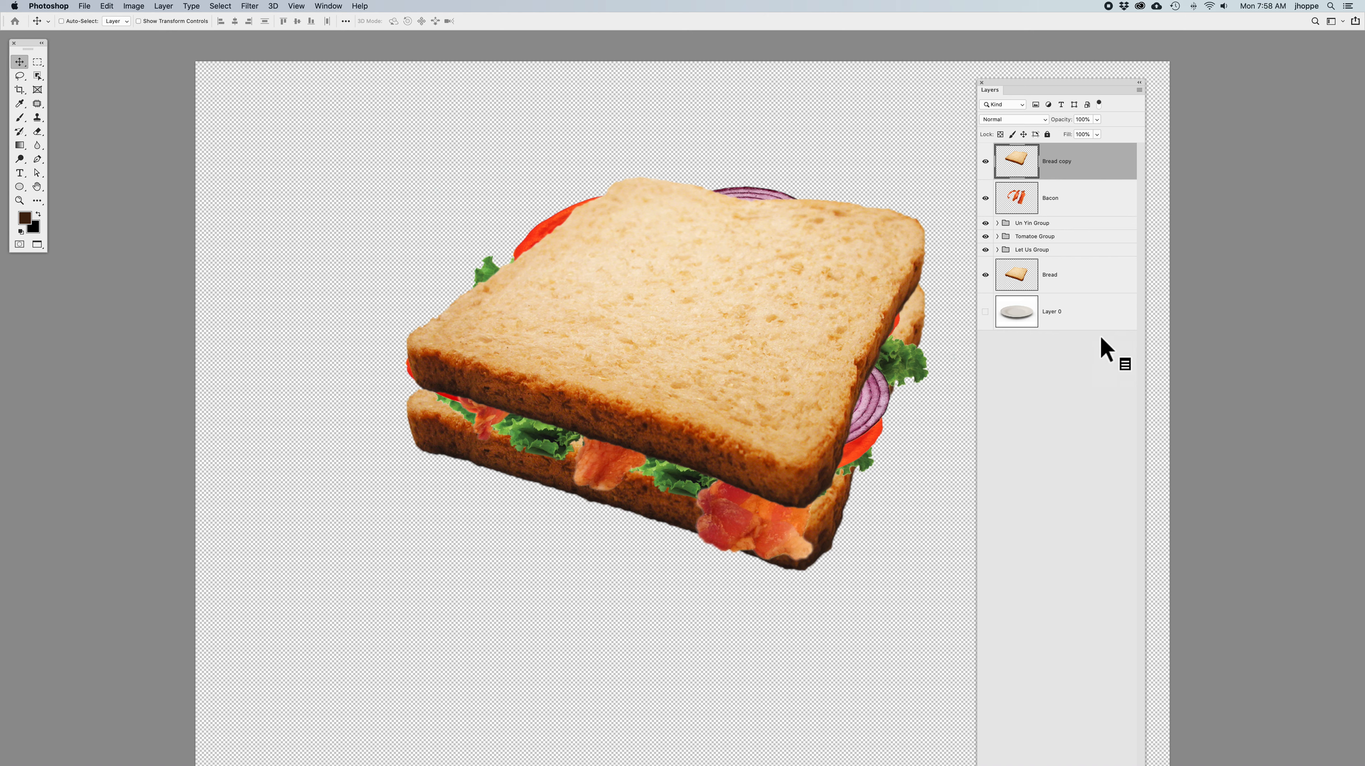
left_click_drag(1100, 93, 1103, 63)
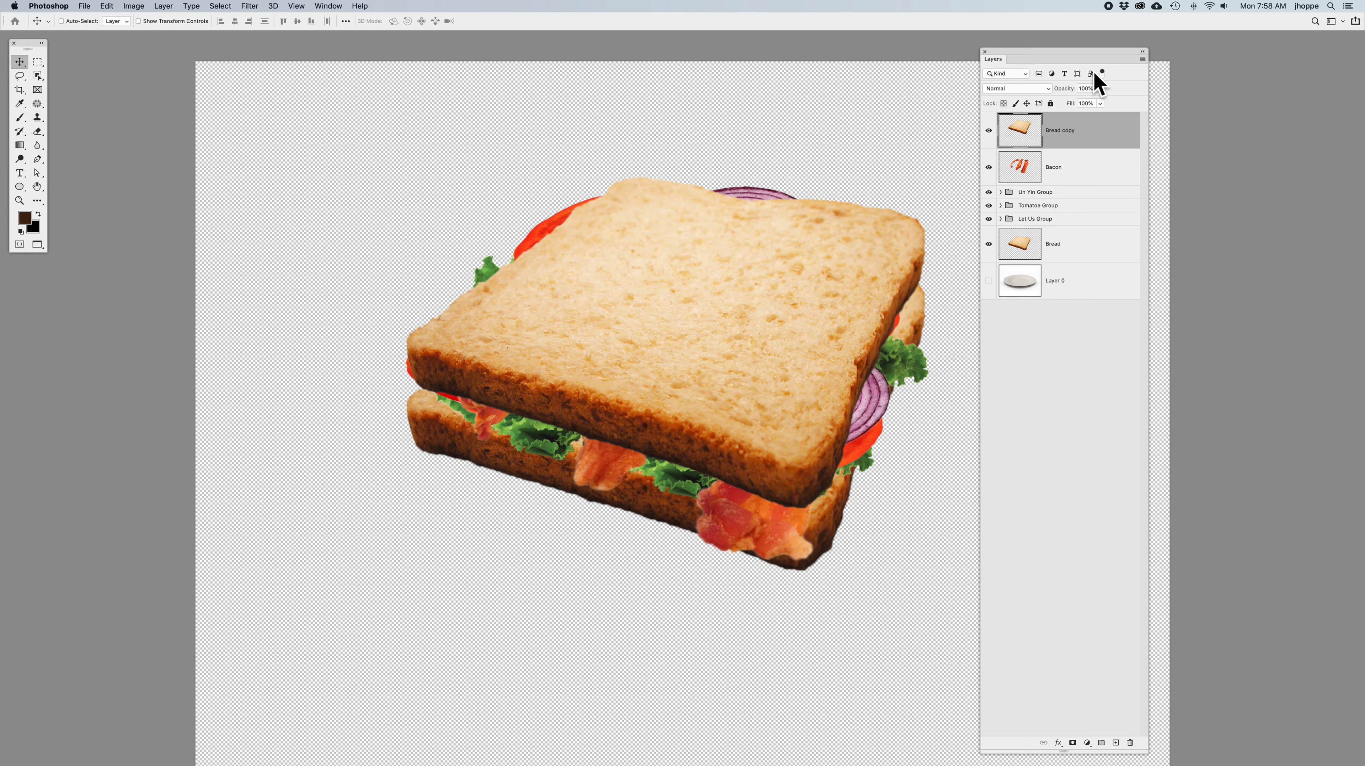
left_click(989, 280)
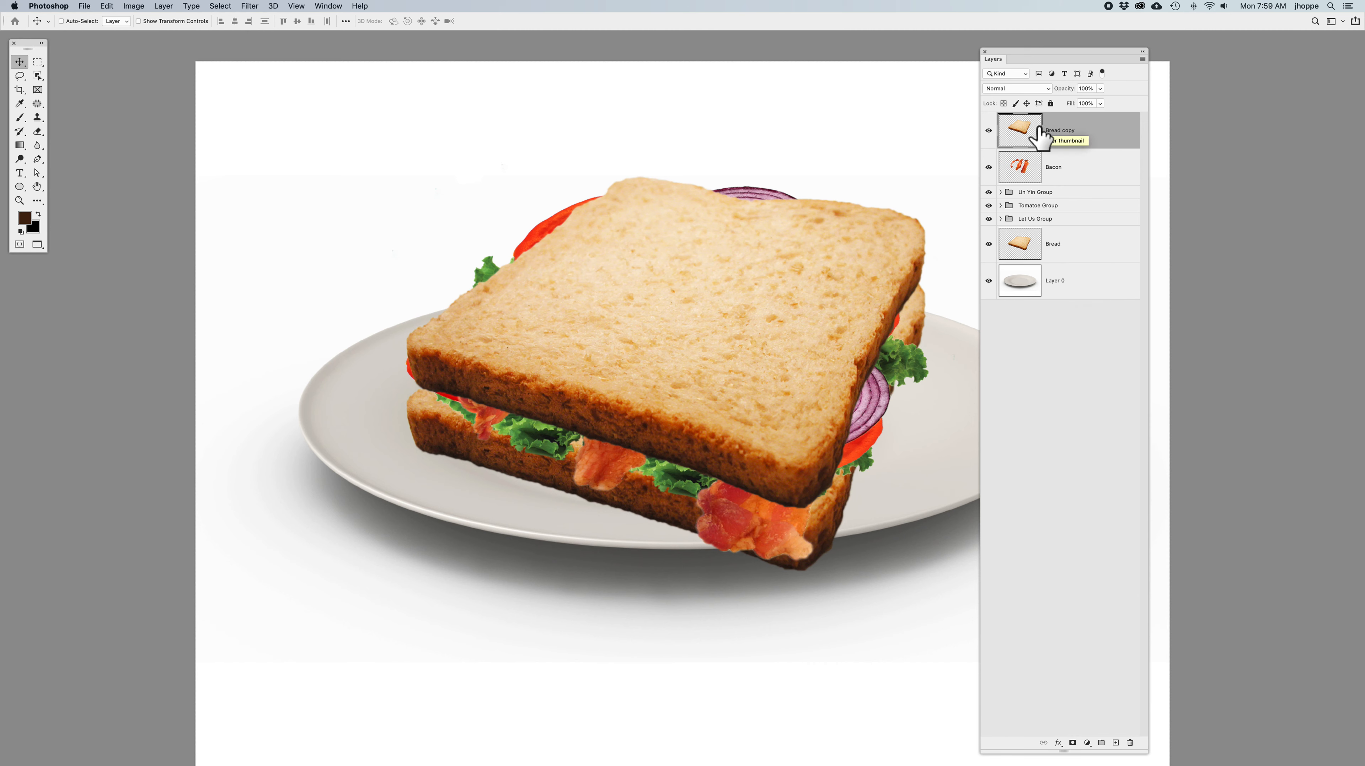
Create and delete an empty layer above Bread copy, and do the same directly beneath it.
left_click_drag(1064, 754, 1085, 449)
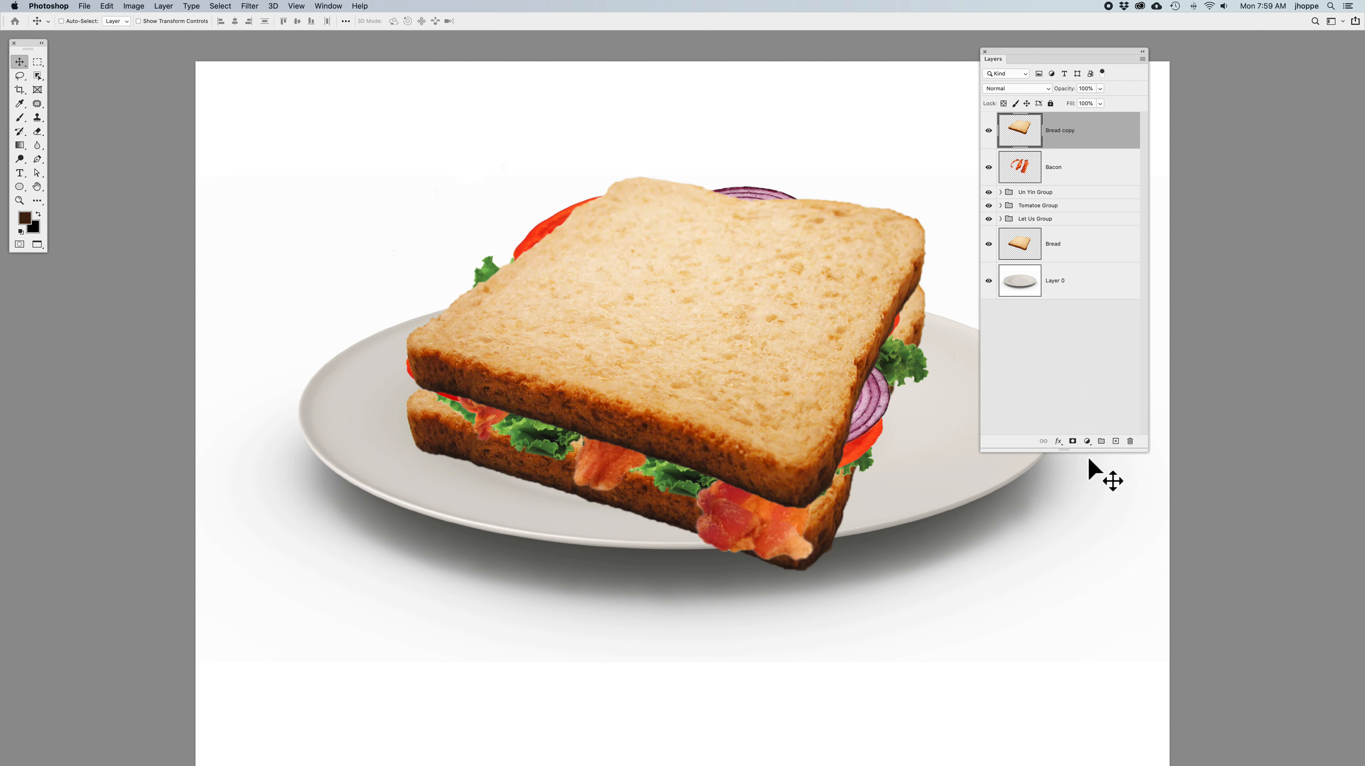
left_click(1116, 441)
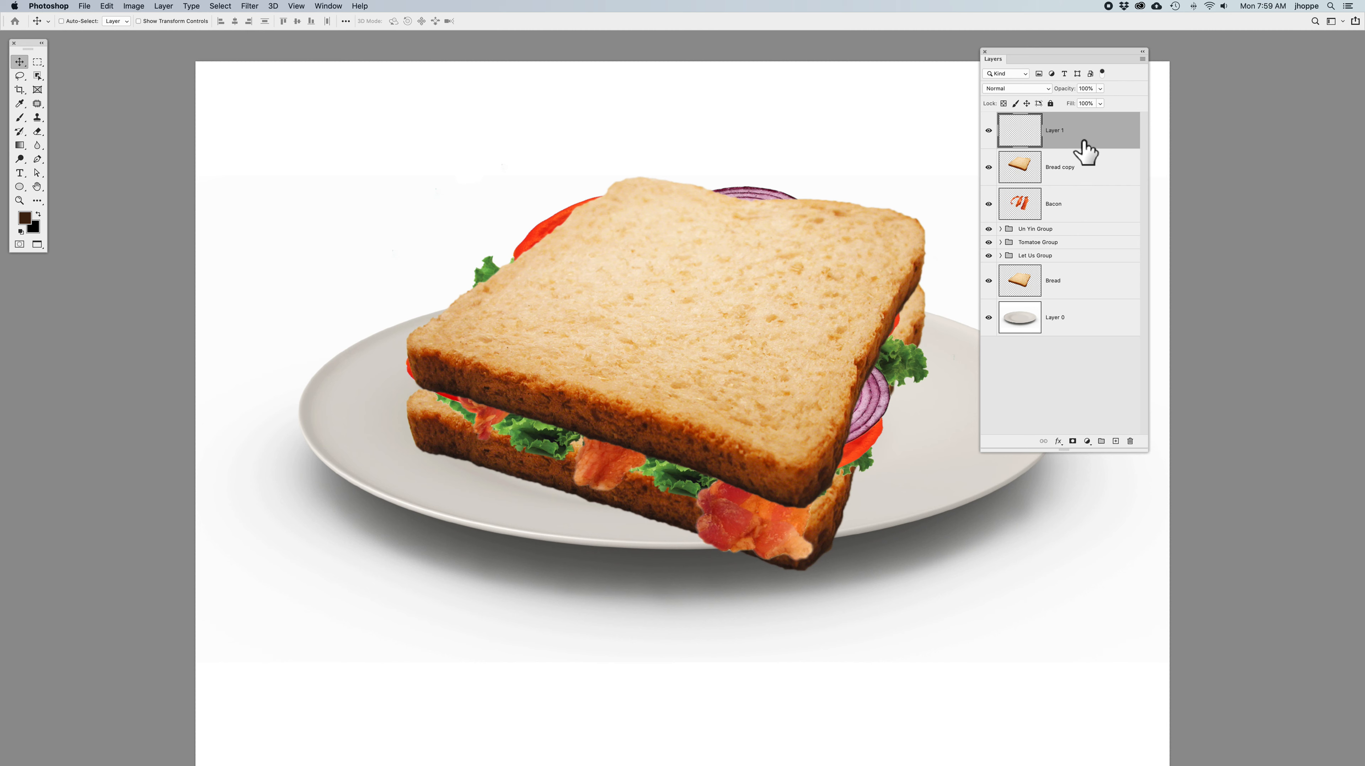
key("BackSpace")
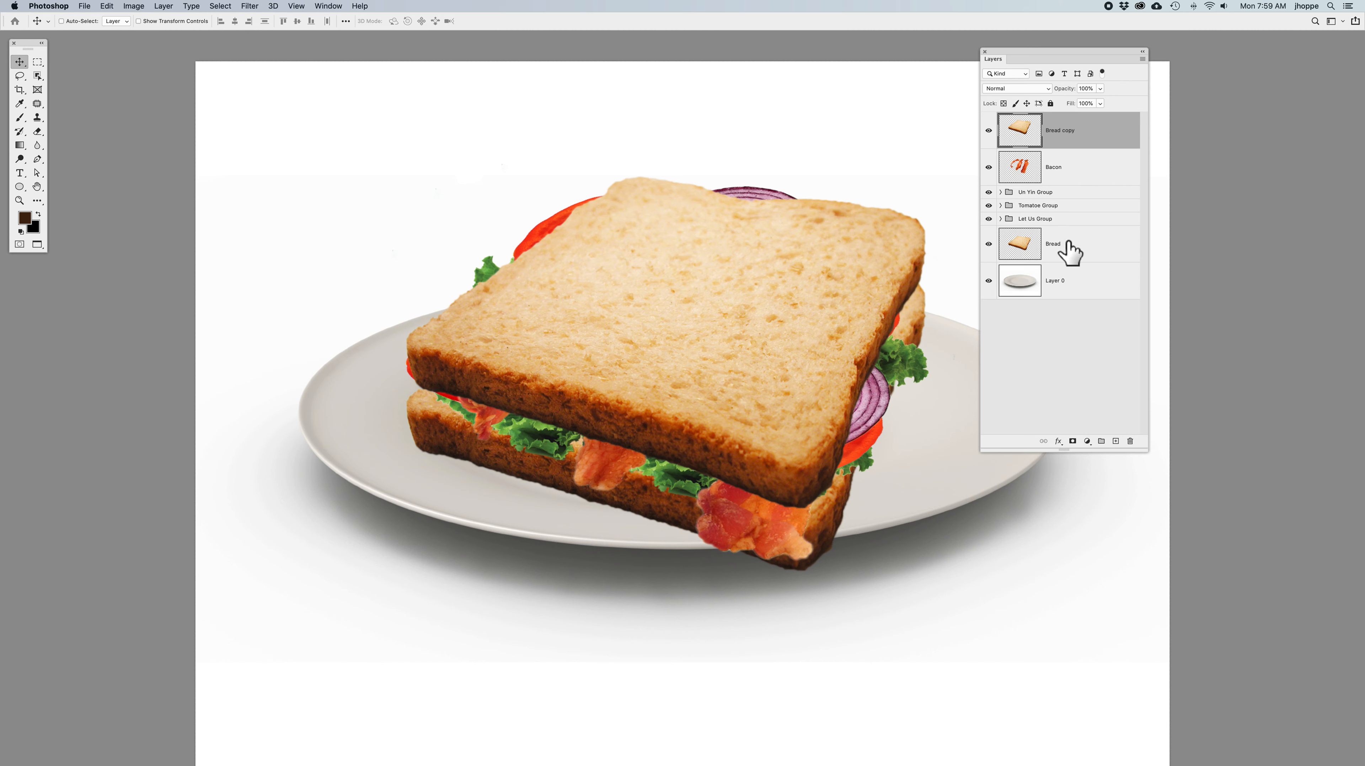
left_click(1115, 443, "super")
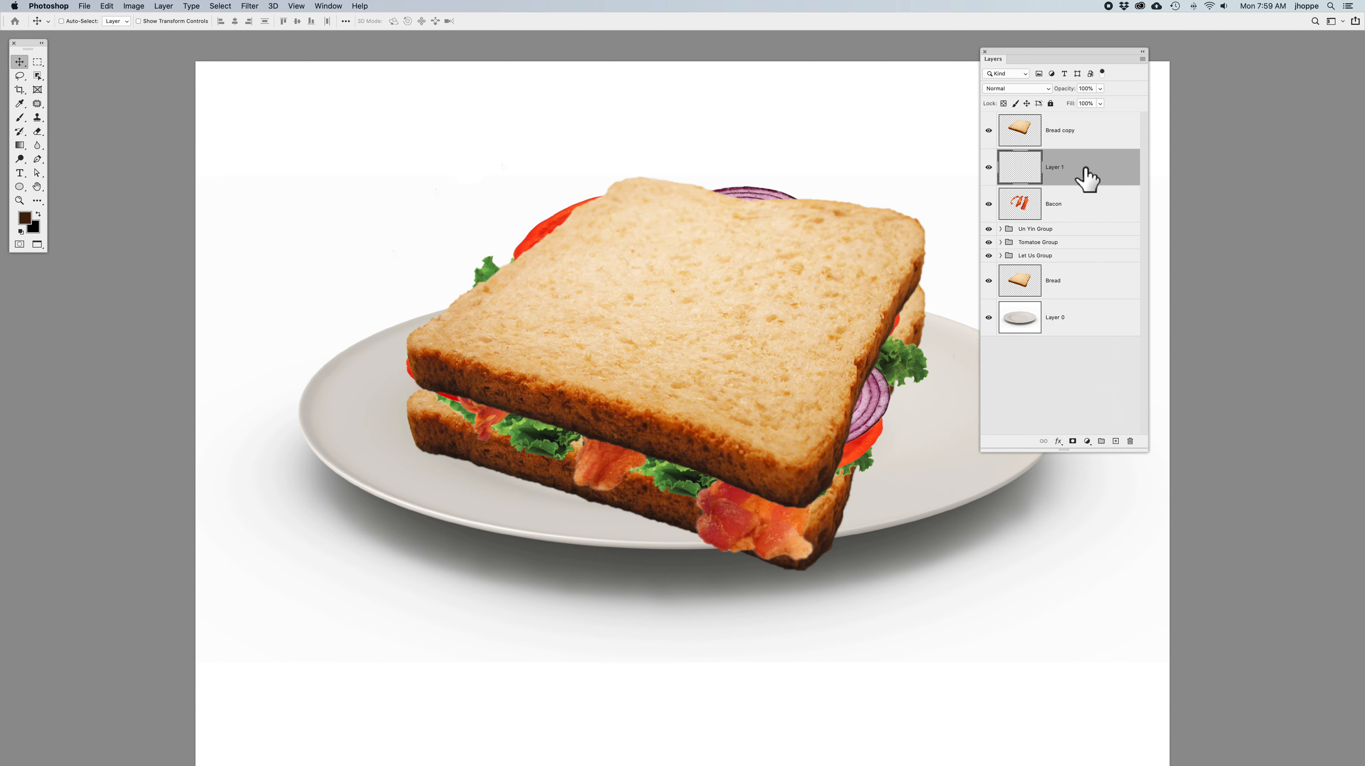
key("BackSpace")
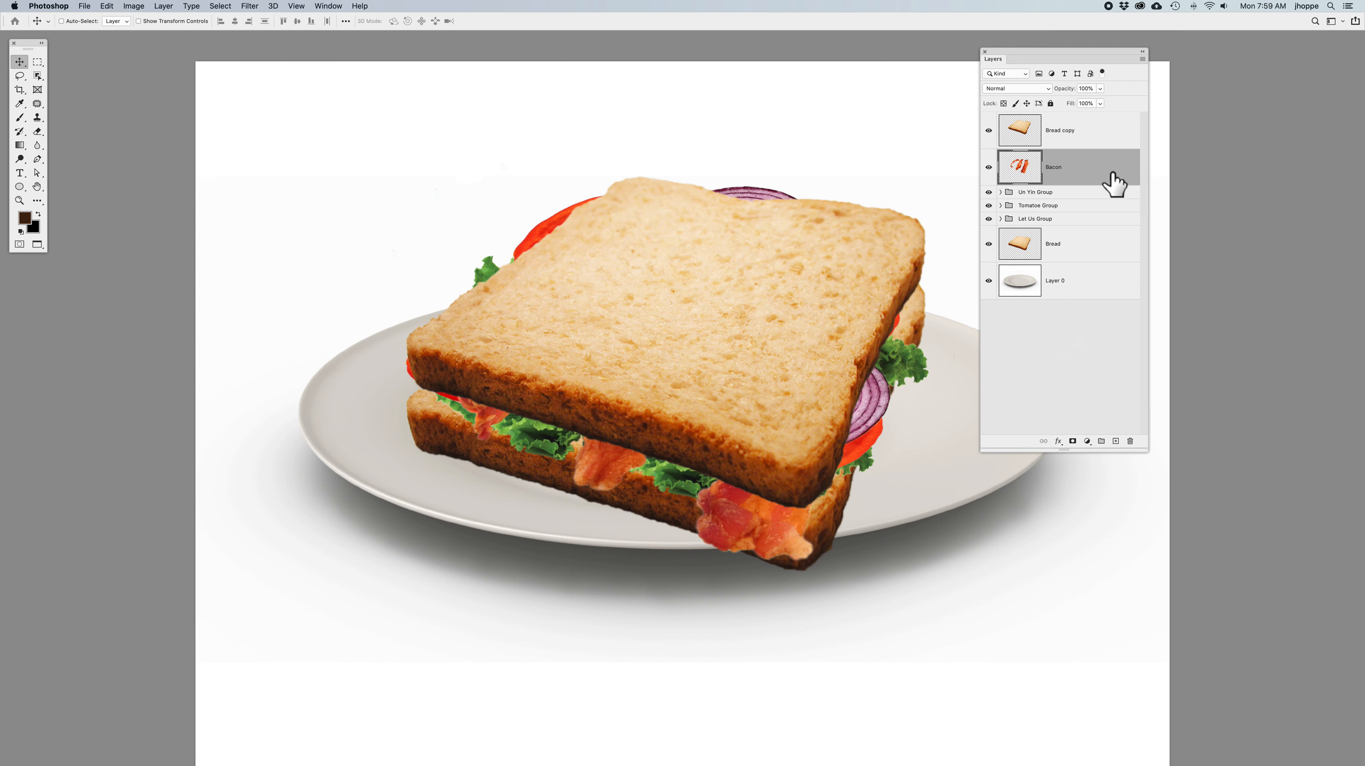
left_click(1142, 59)
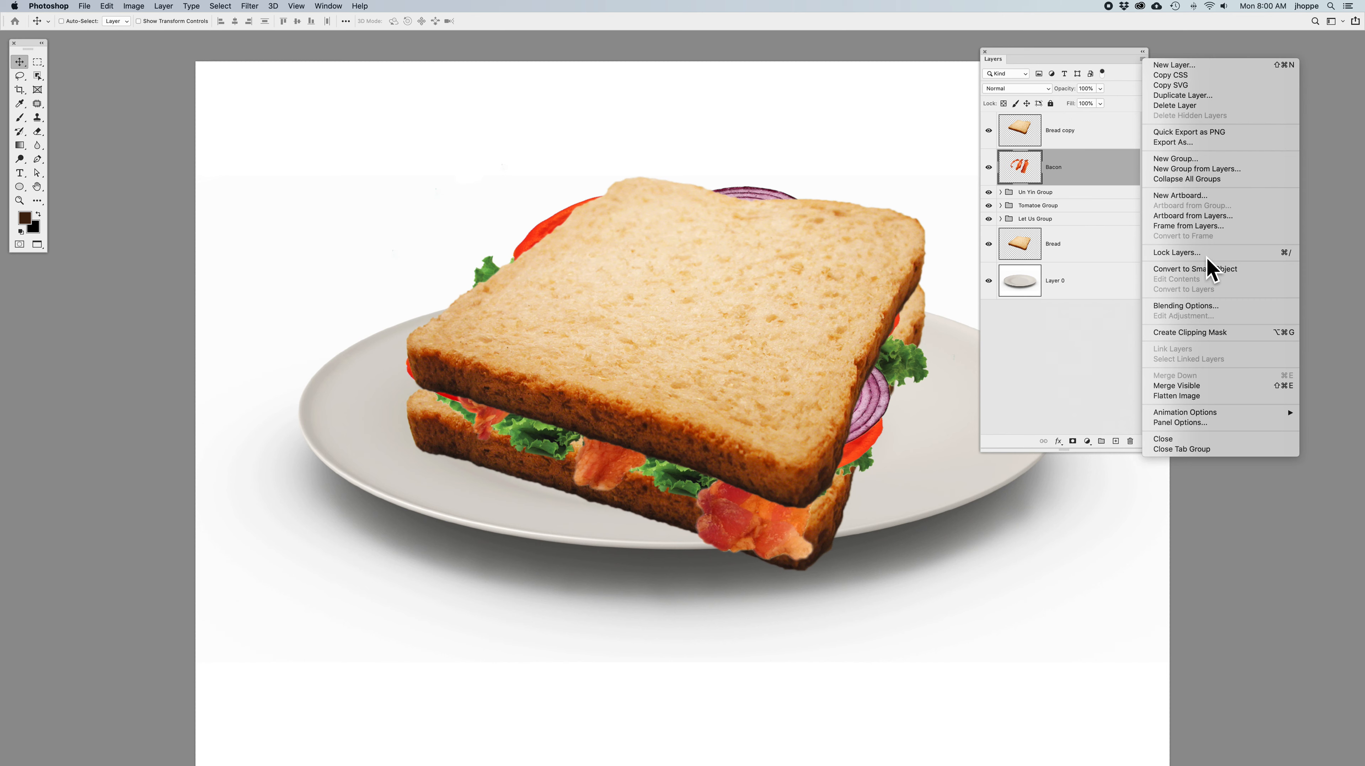
left_click(1091, 349)
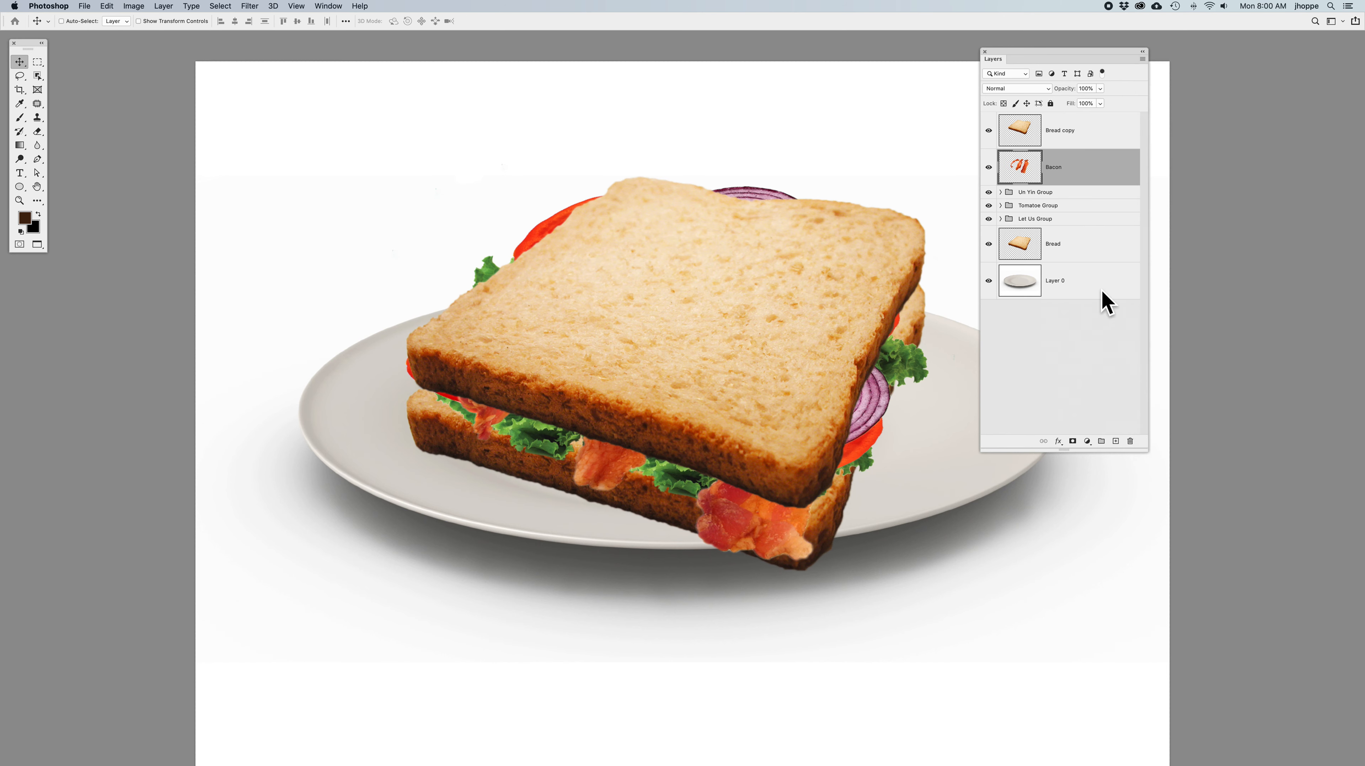
left_click(1142, 60)
left_click(1128, 61)
left_click_drag(1106, 52, 1232, 112)
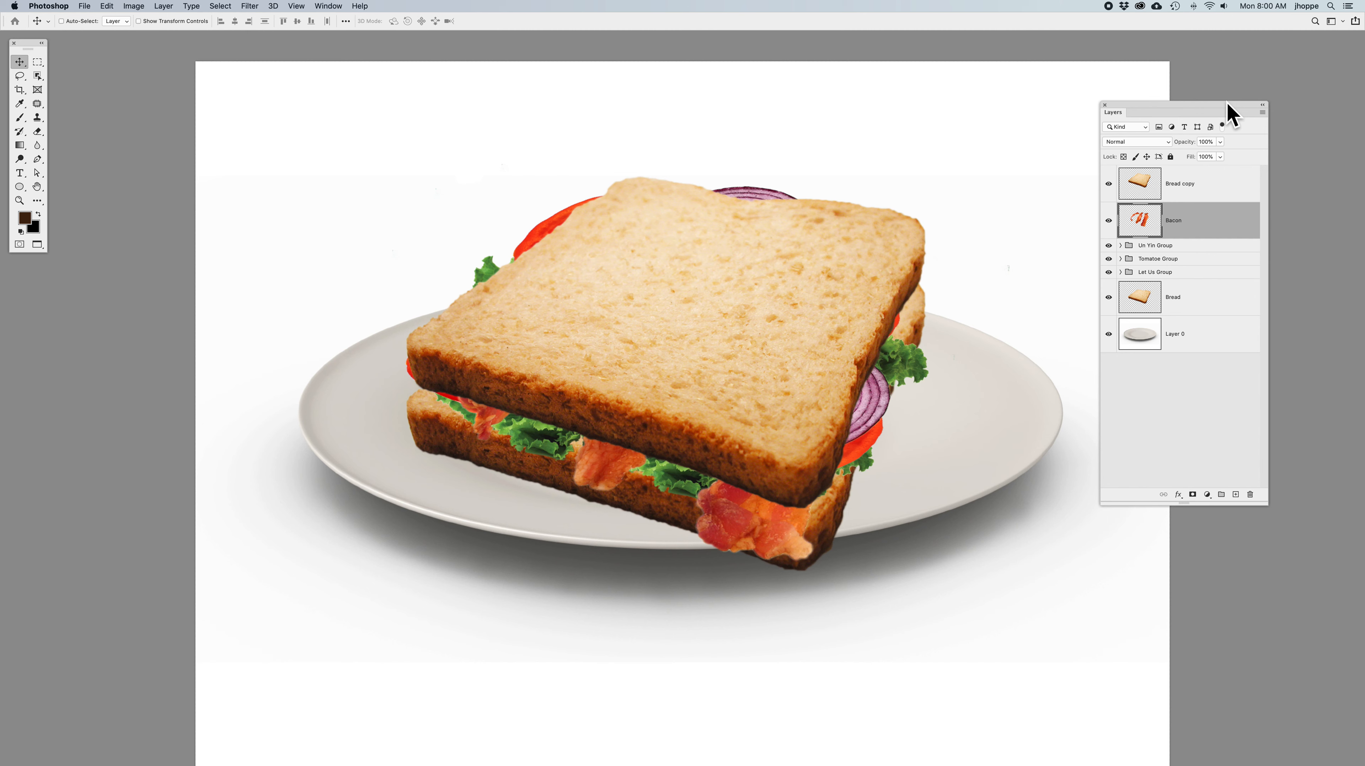
left_click_drag(1228, 104, 1082, 162)
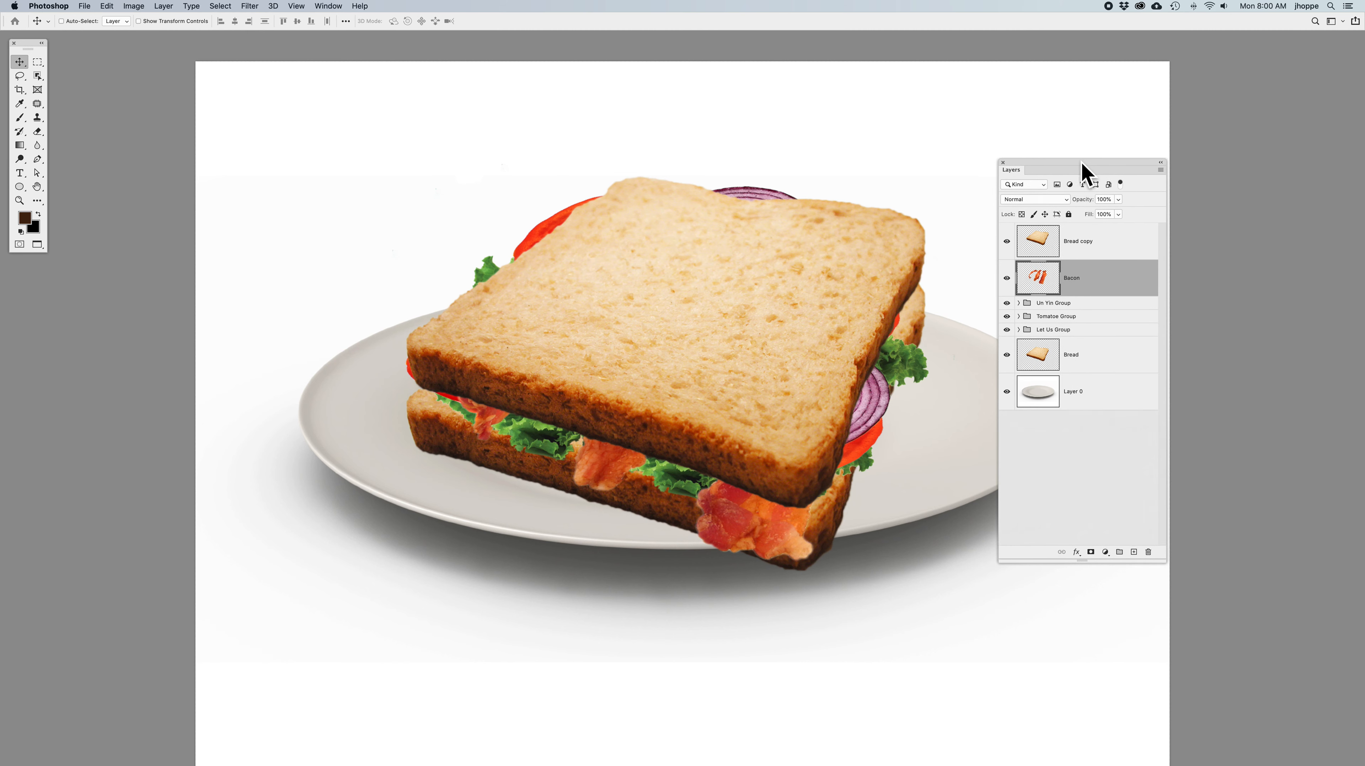
Keep the layer filter on Kind and filter the list for pixel layers and adjustment layers, clearing each filter.
left_click(1036, 191)
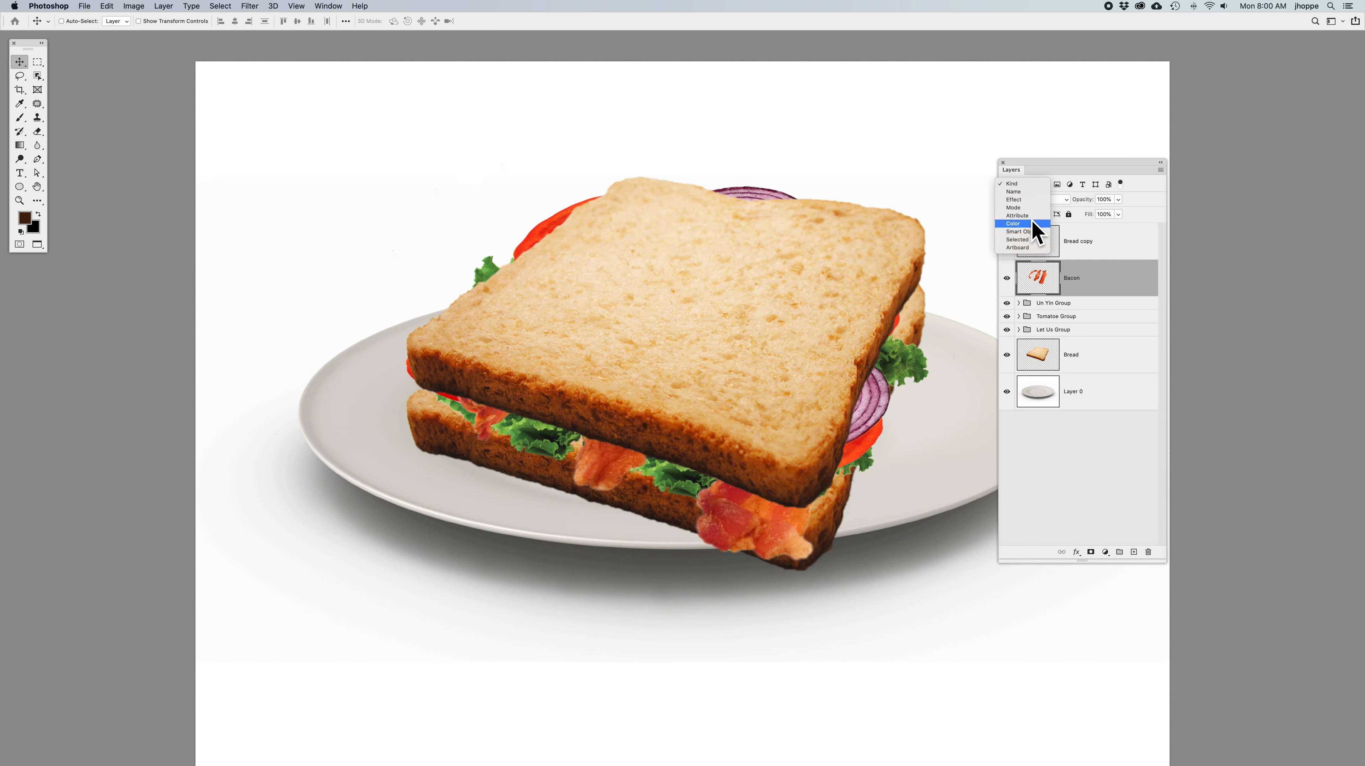
left_click(1030, 183)
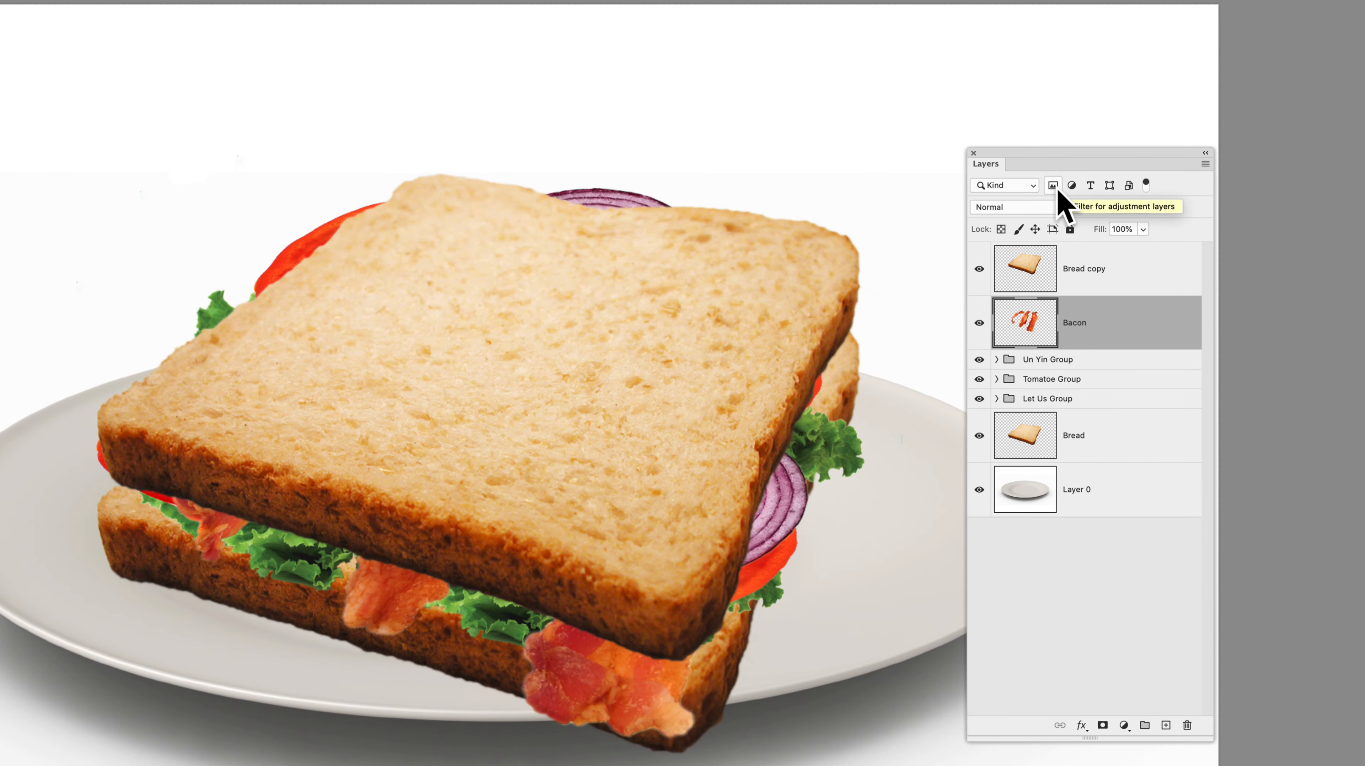
left_click(1056, 189)
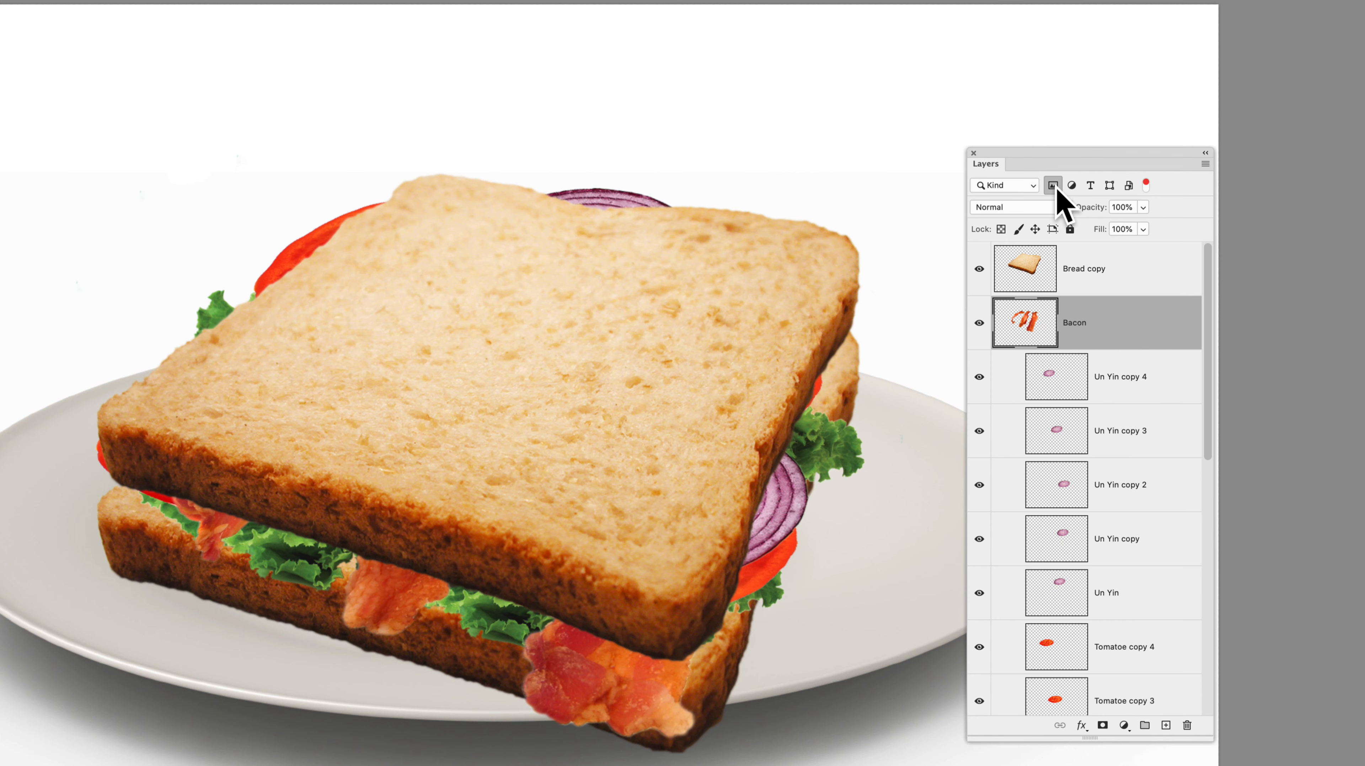
left_click(1054, 186)
left_click(1071, 186)
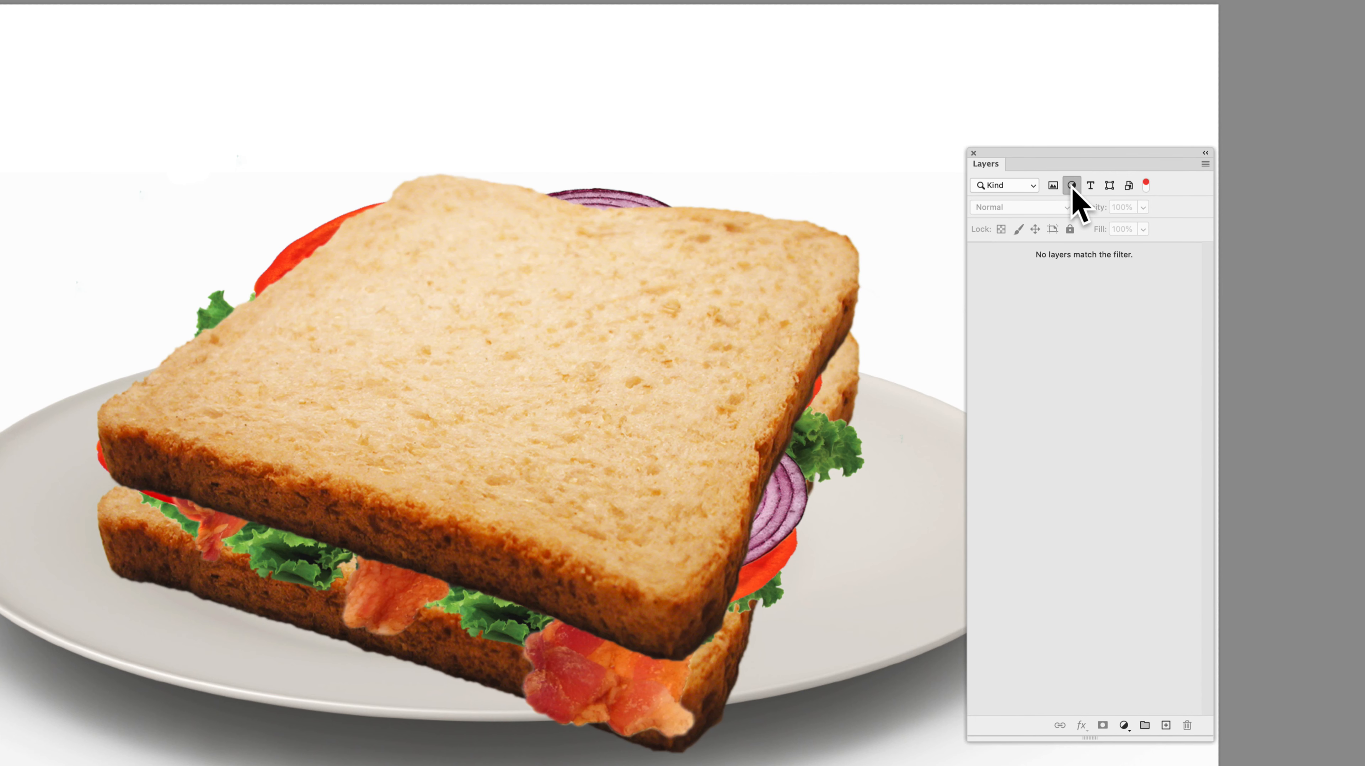
left_click(1072, 186)
Filter the layer list in turn for type, shape, smart object and pixel layers, clearing each filter.
left_click(1091, 187)
left_click(1091, 186)
left_click(1110, 186)
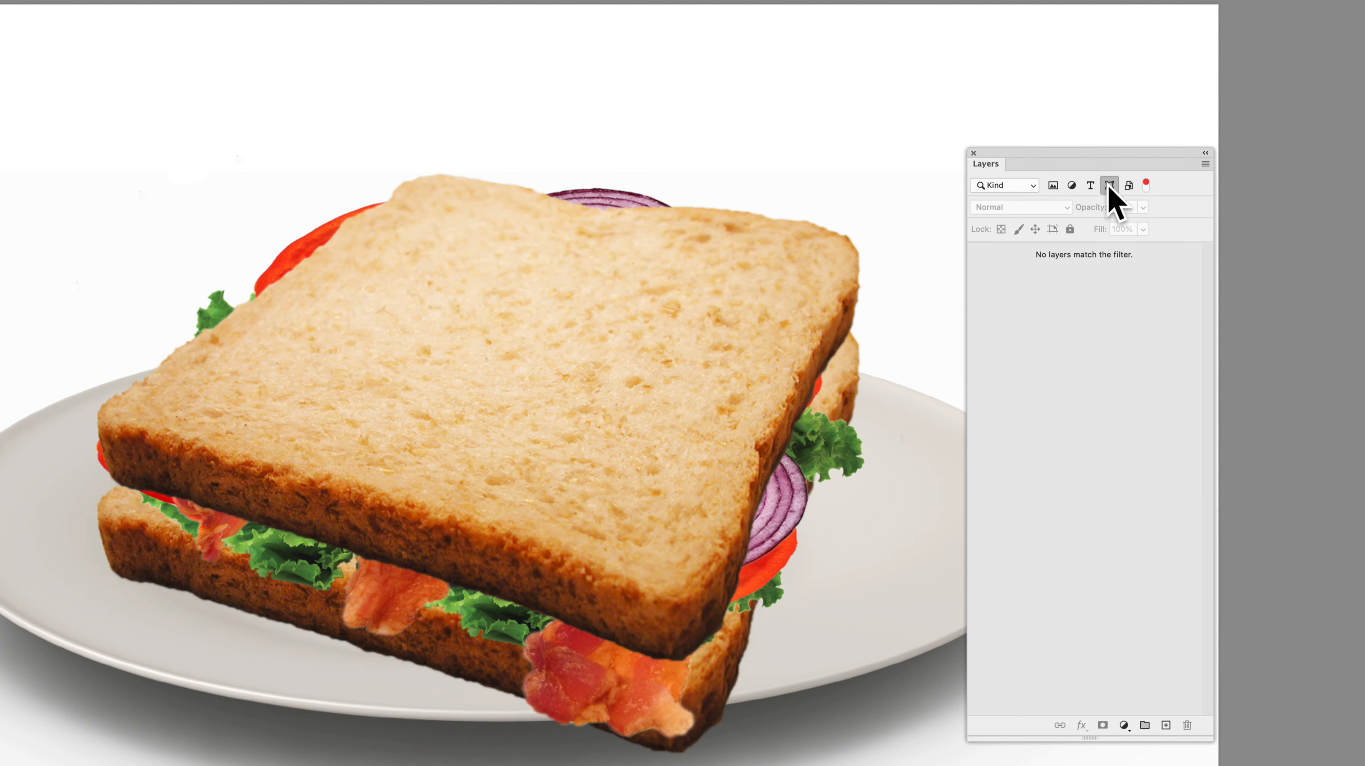
left_click(1110, 186)
left_click(1129, 185)
left_click(1129, 185)
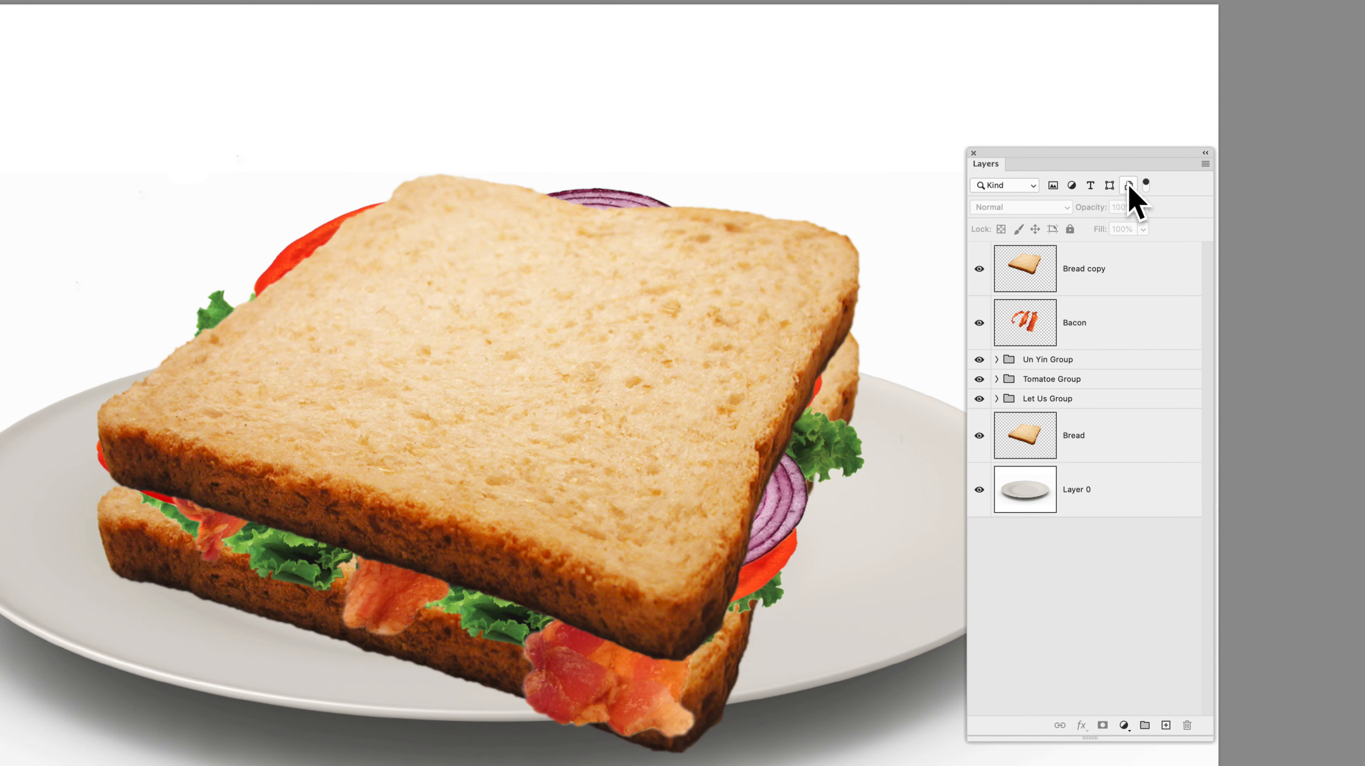
left_click(1053, 186)
left_click(1054, 186)
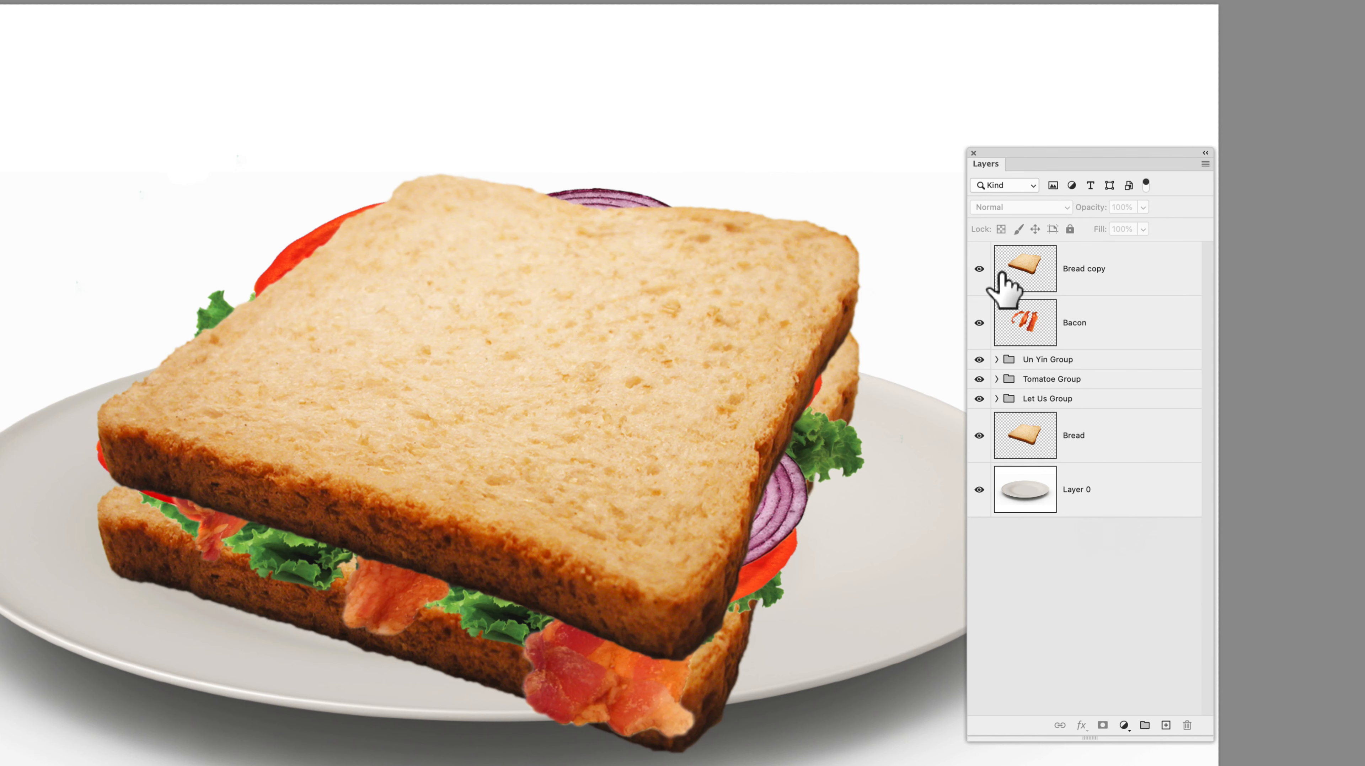
Select the Bread copy layer and preview the available blend modes on it, leaving it on Normal.
left_click(1046, 271)
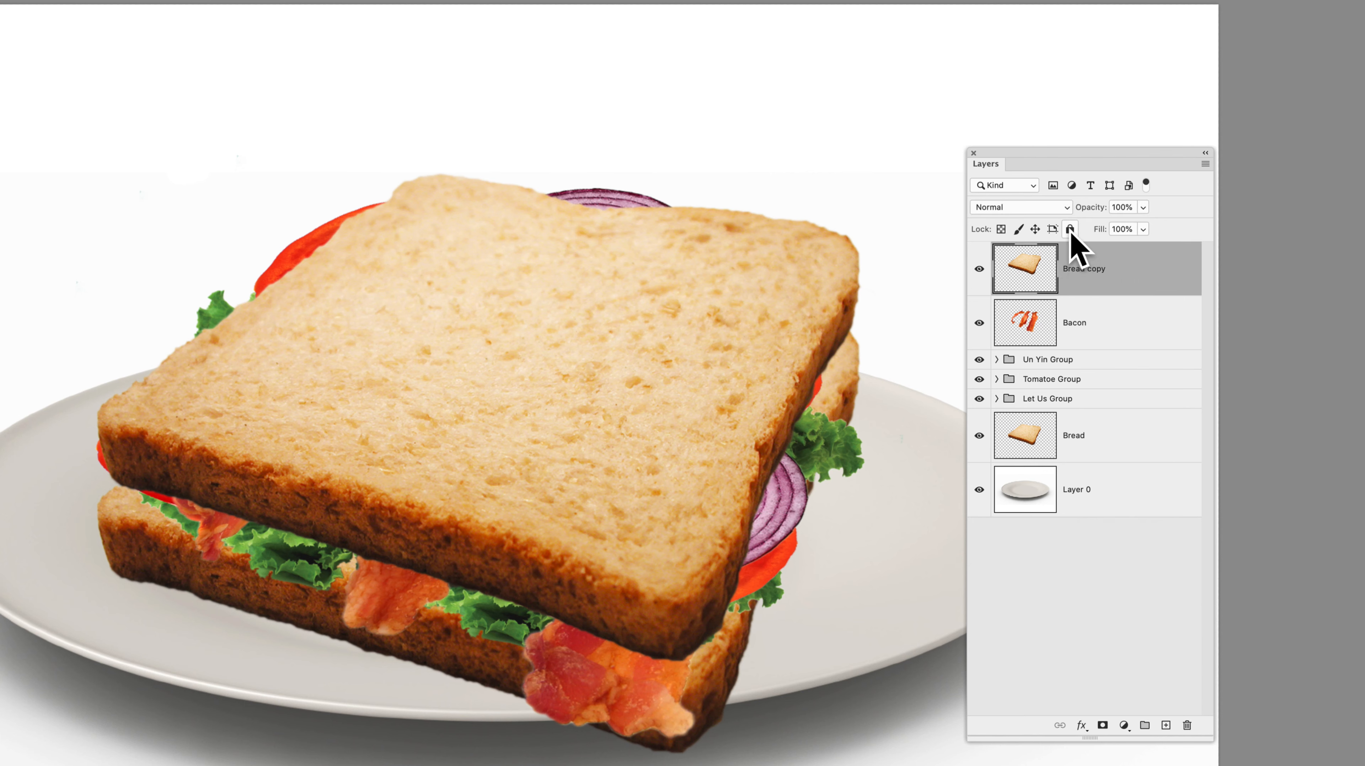
left_click(1066, 208)
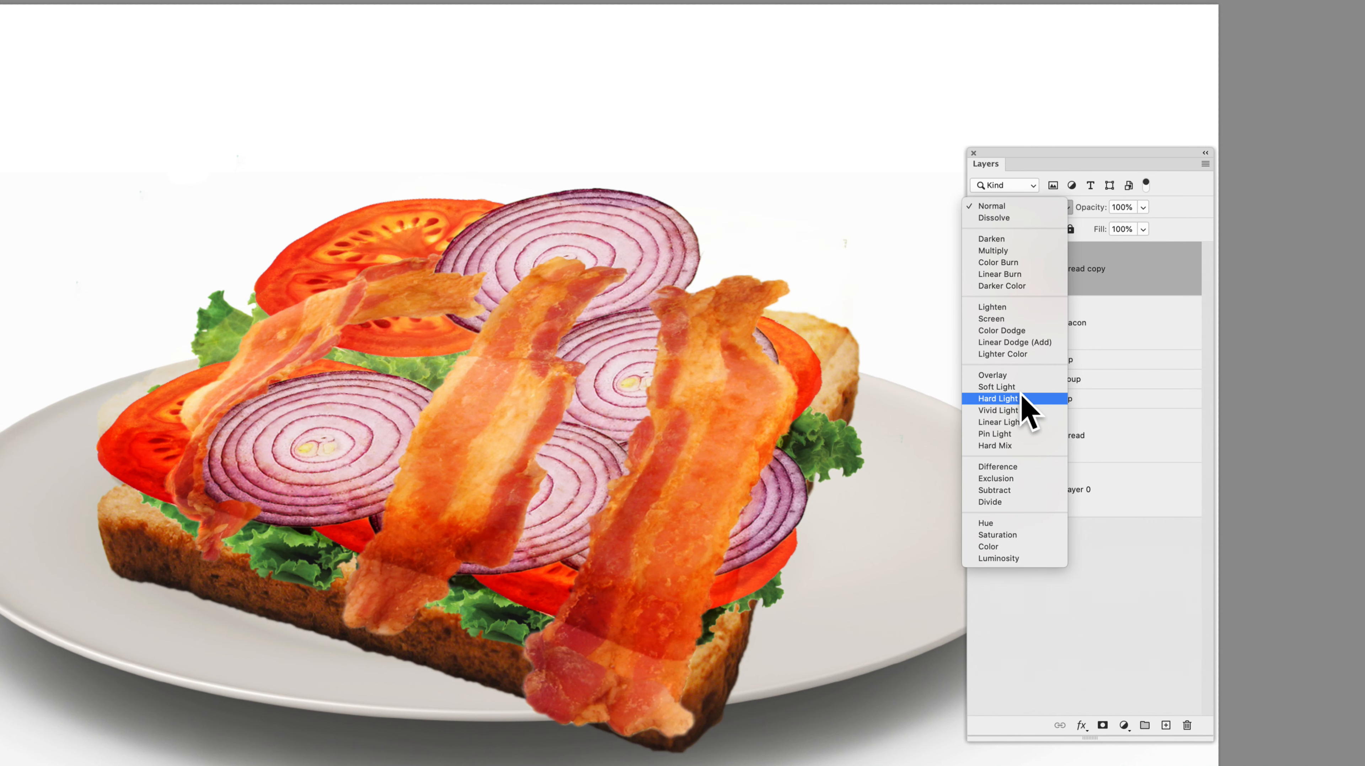
left_click(1018, 206)
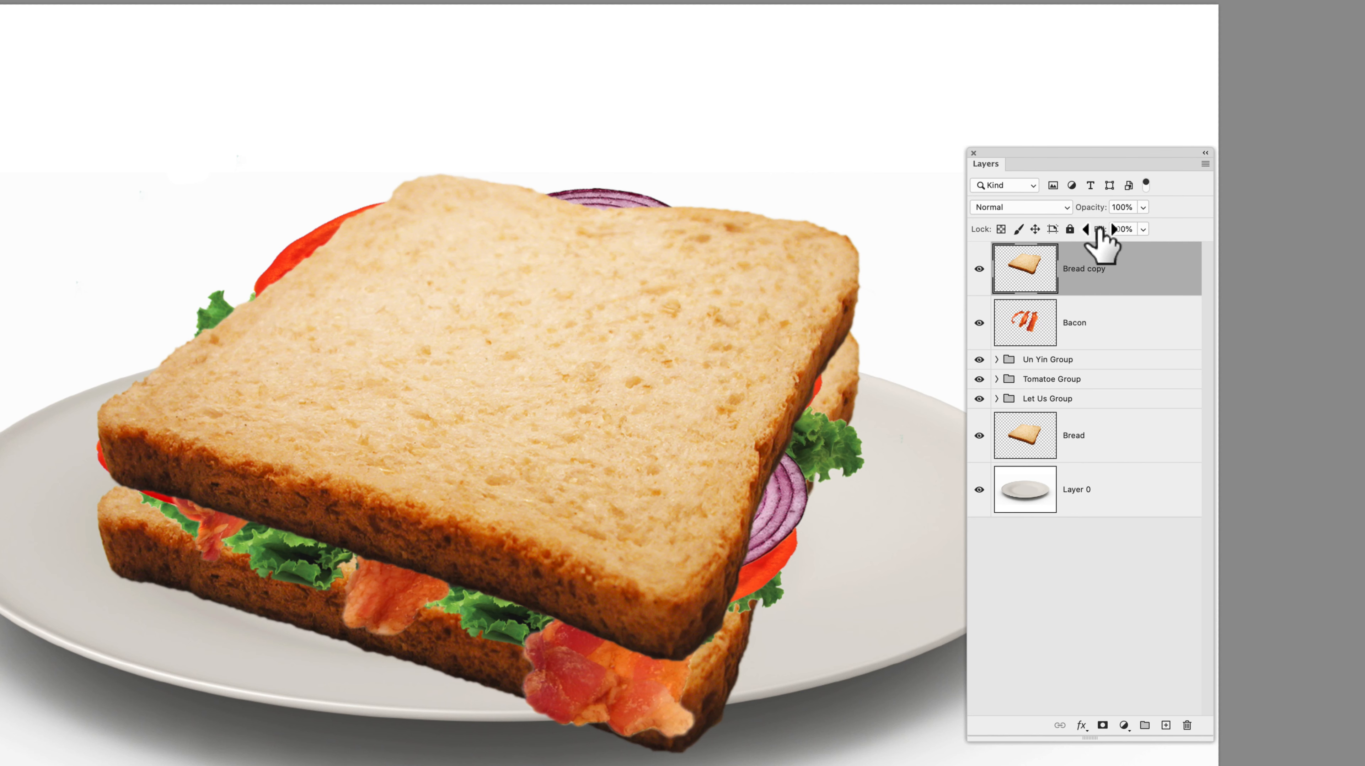
Vary Bread copy's fill, switch its opacity to 50% and back to 100%, and do the same with its fill.
left_click(1143, 229)
left_click_drag(1129, 248, 1192, 246)
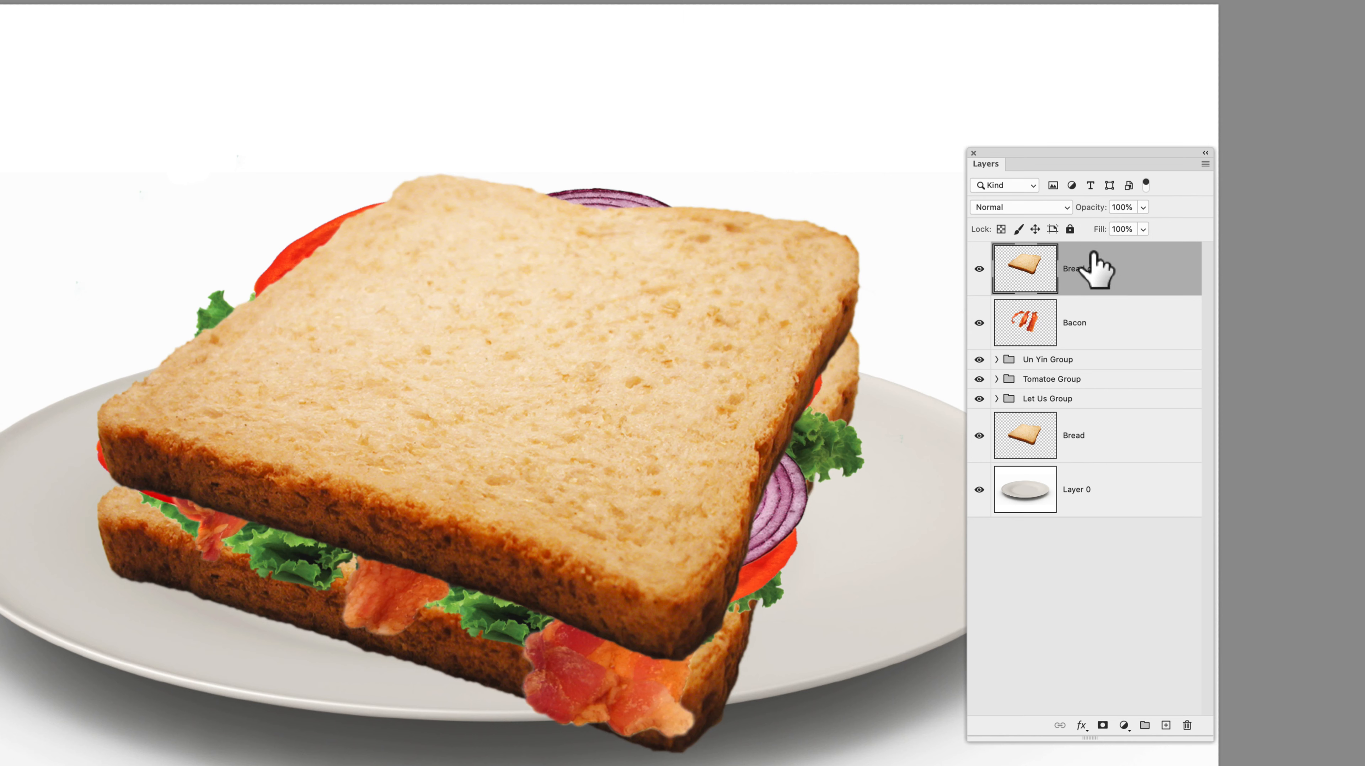
key("5")
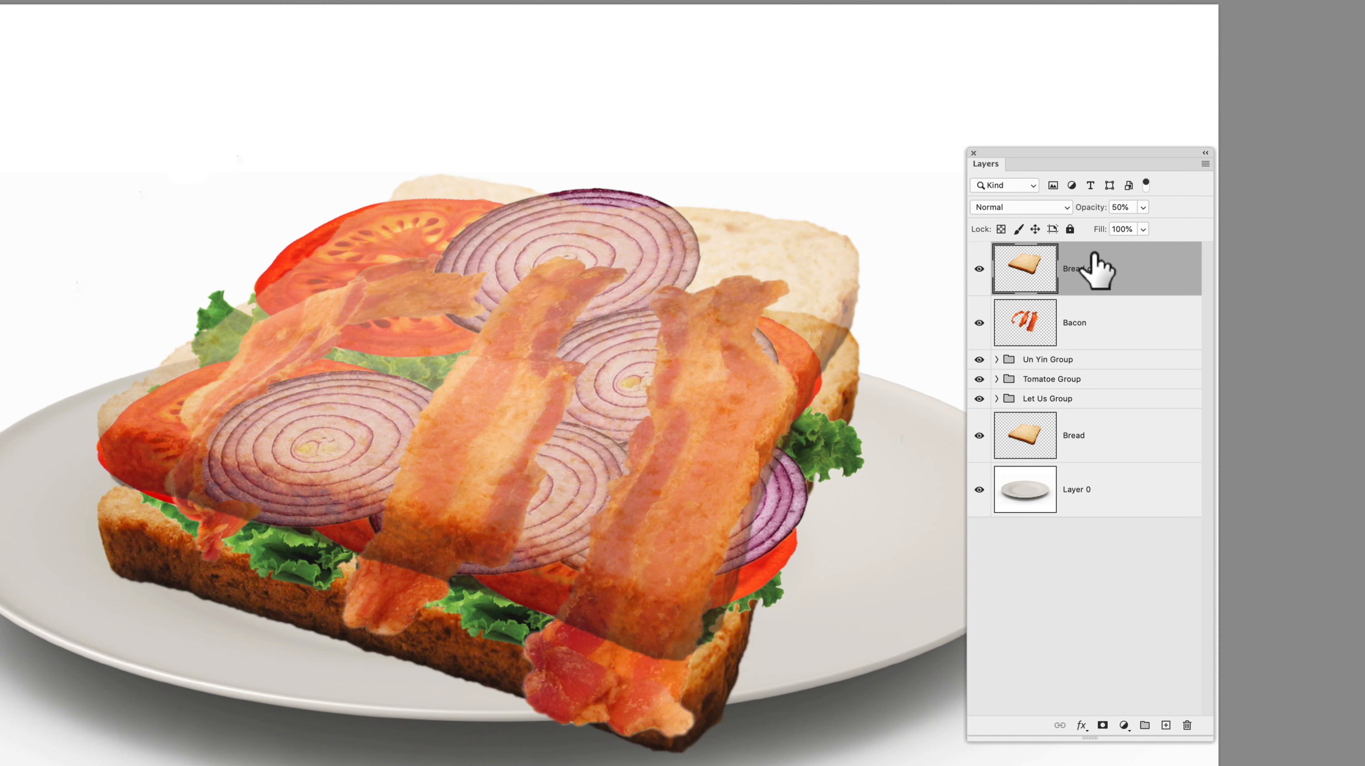
key("0")
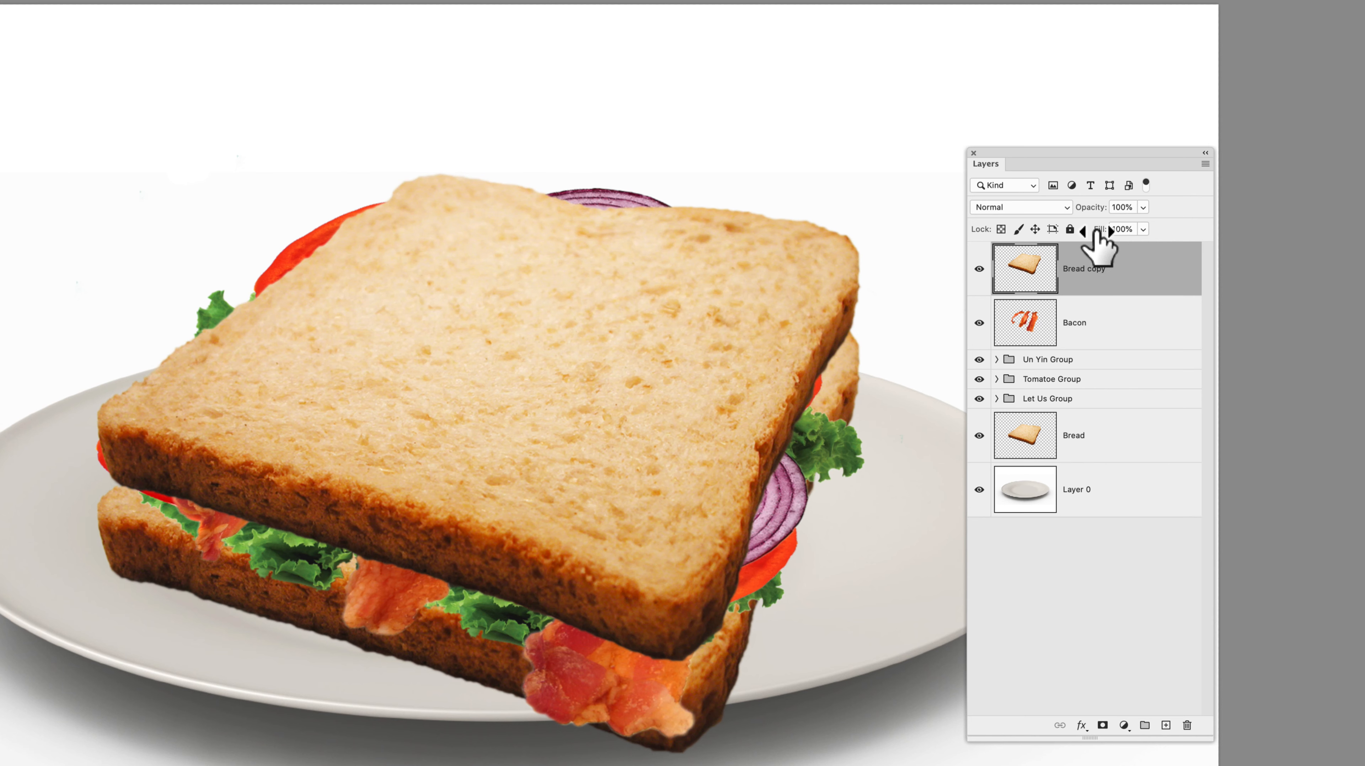
key("shift+5")
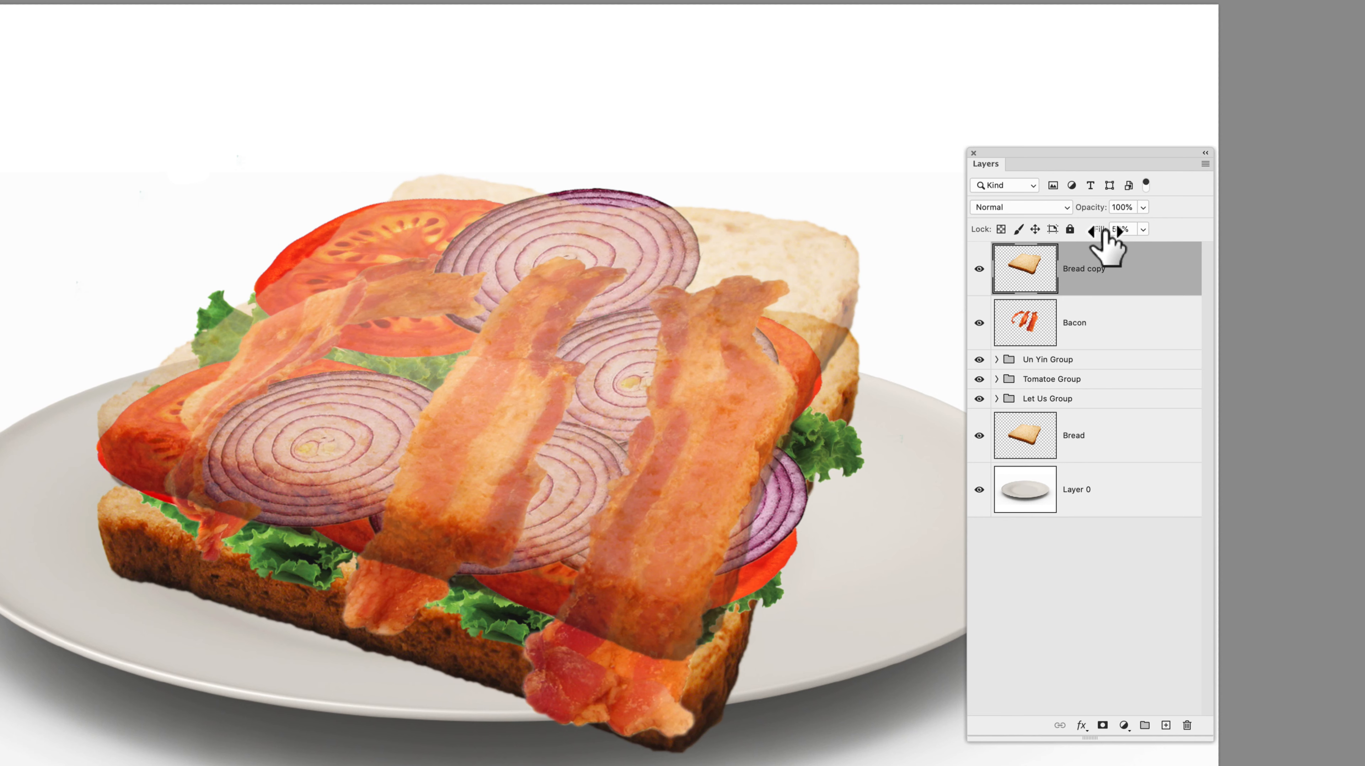
key("shift+0")
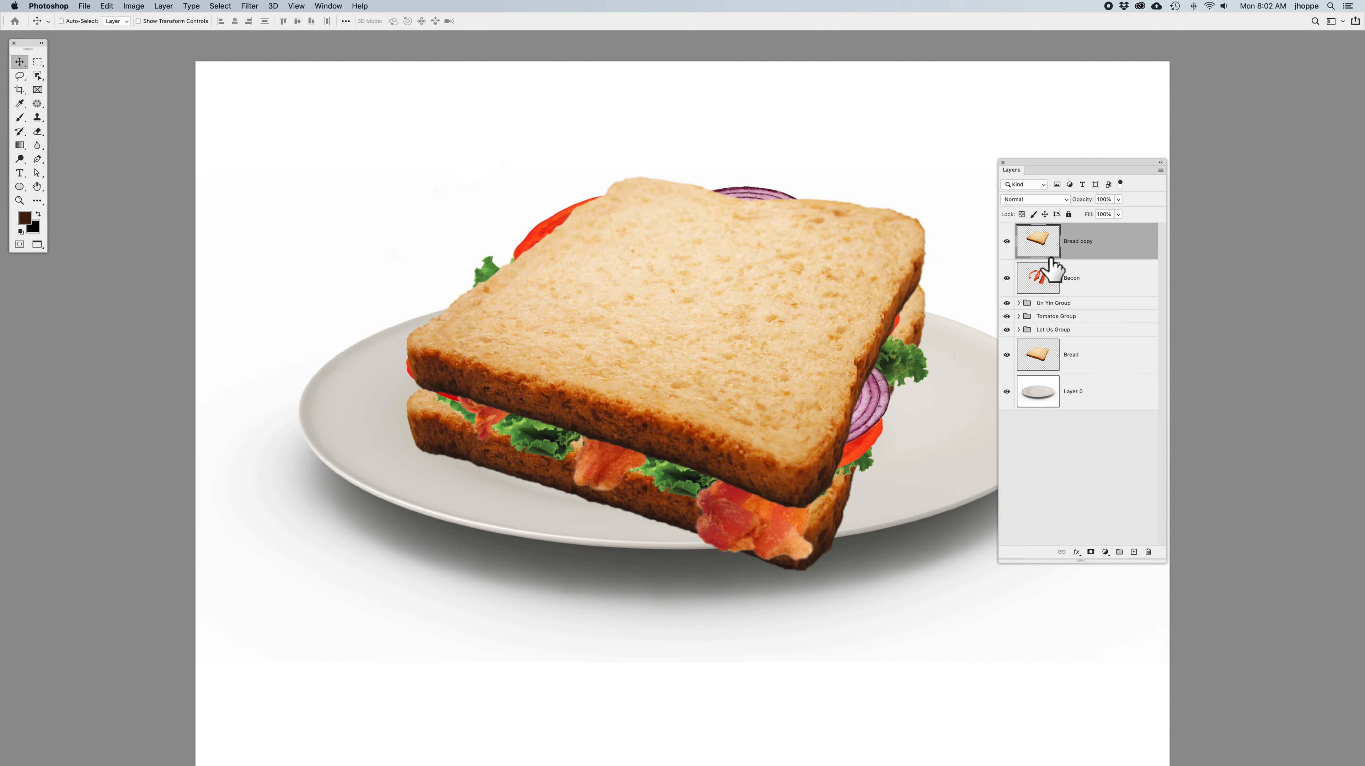
Shift the Layers panel slightly, list the layers lying under a point on the top bread slice and dismiss the list.
left_click_drag(1059, 161, 1034, 166)
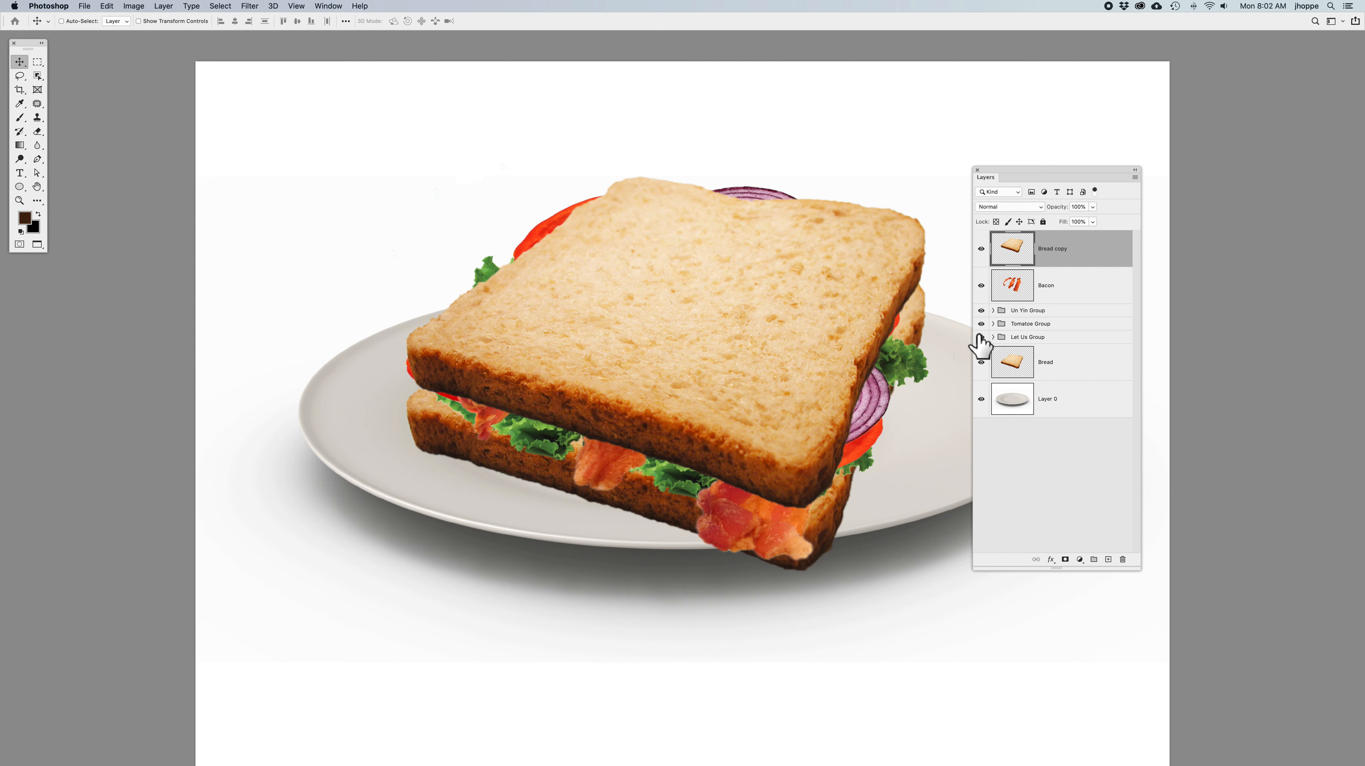
right_click(746, 291)
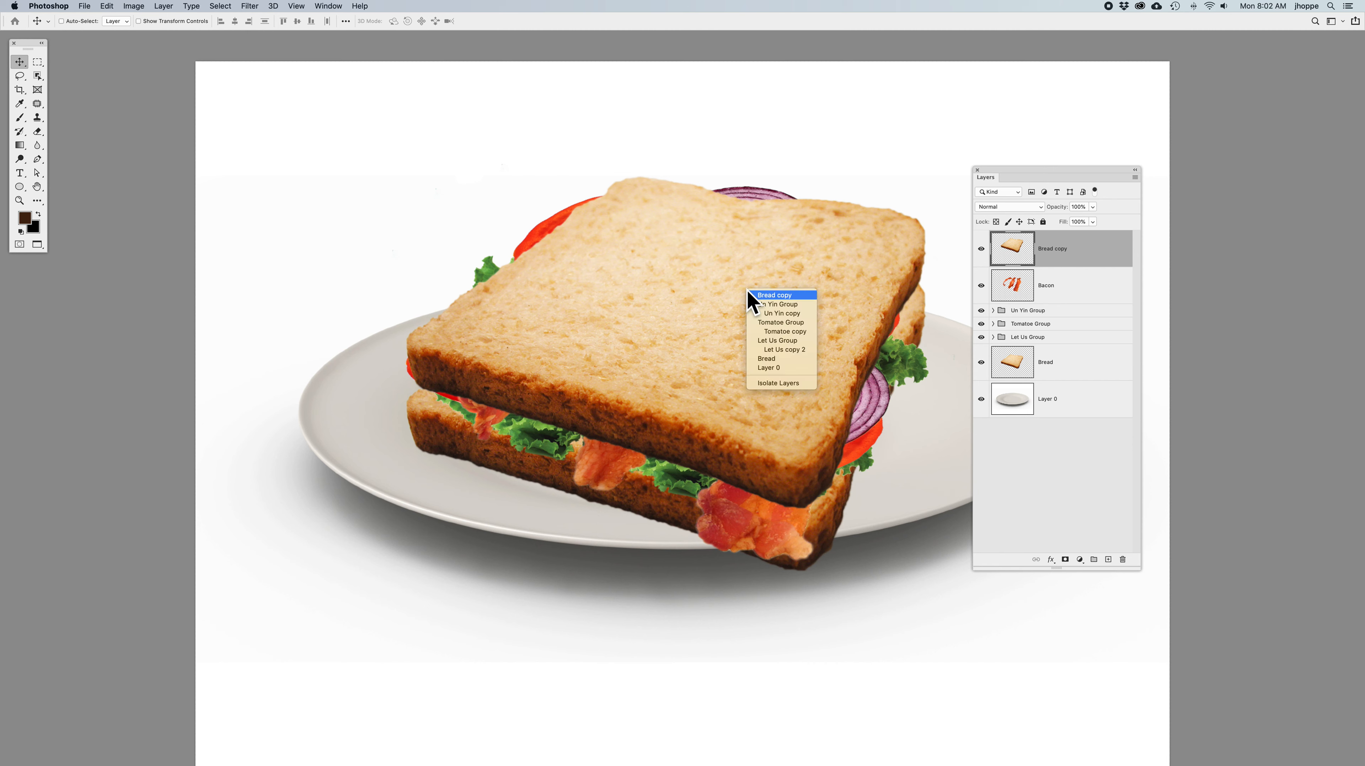
left_click(678, 276)
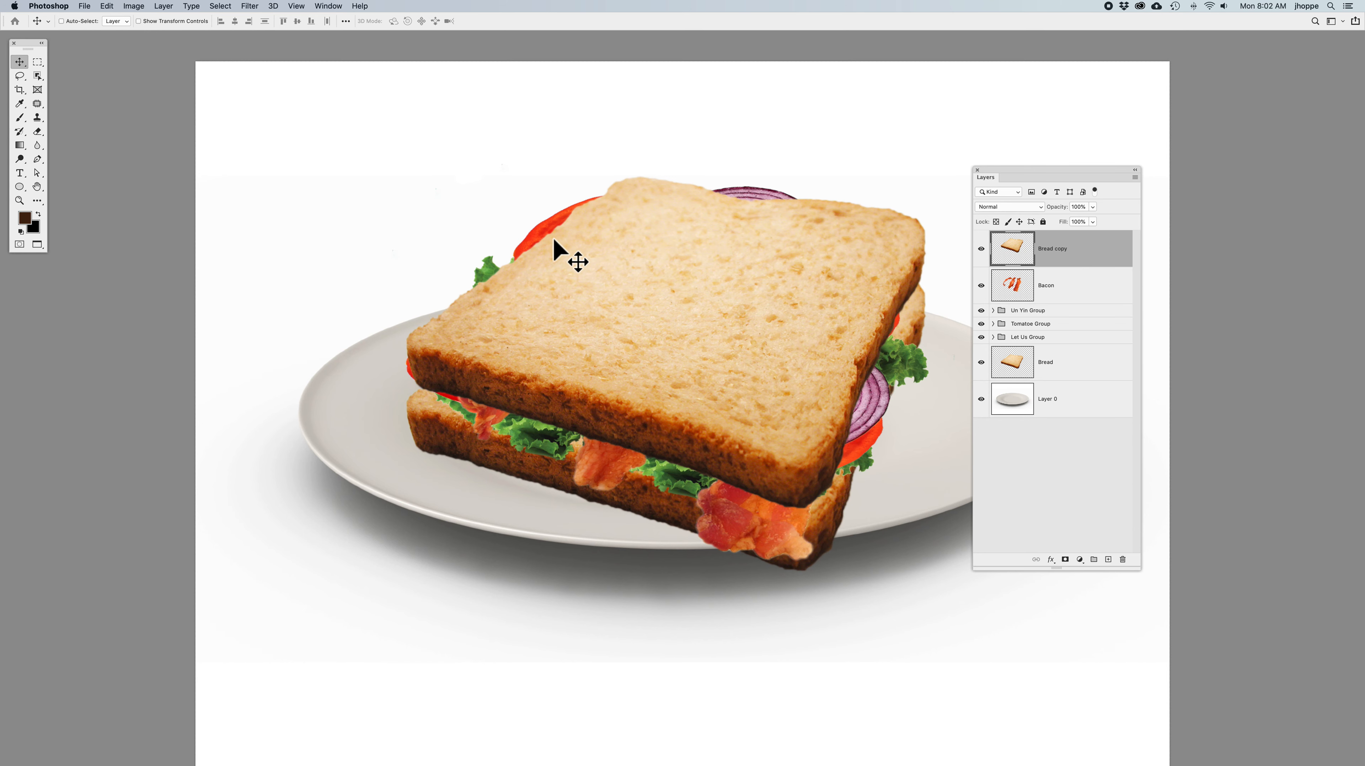
Zoom in on the onion edge, fit the whole image on screen again and move the Layers panel clear of the plate.
key("space")
mouse_move(732, 274)
left_mouse_down()
mouse_move(695, 317)
mouse_move(718, 277)
left_mouse_up()
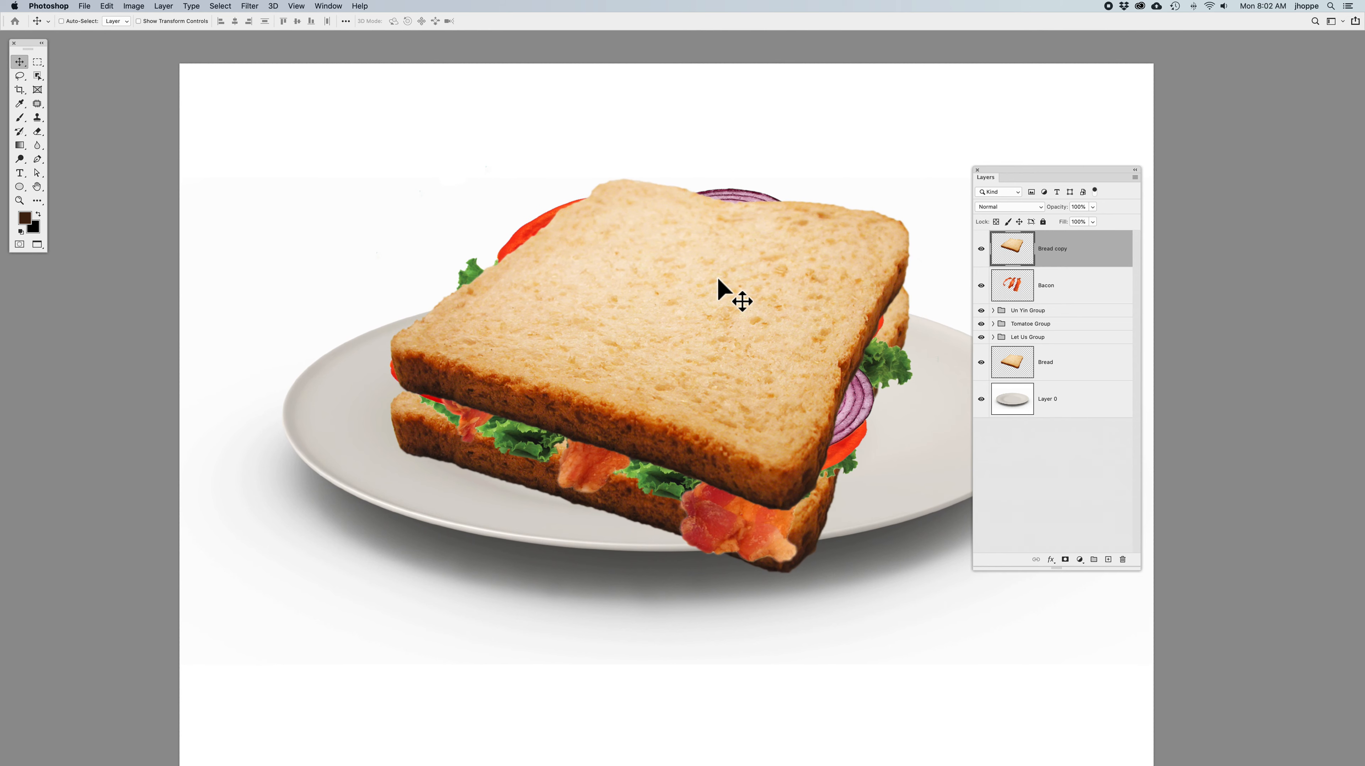
key("super+space")
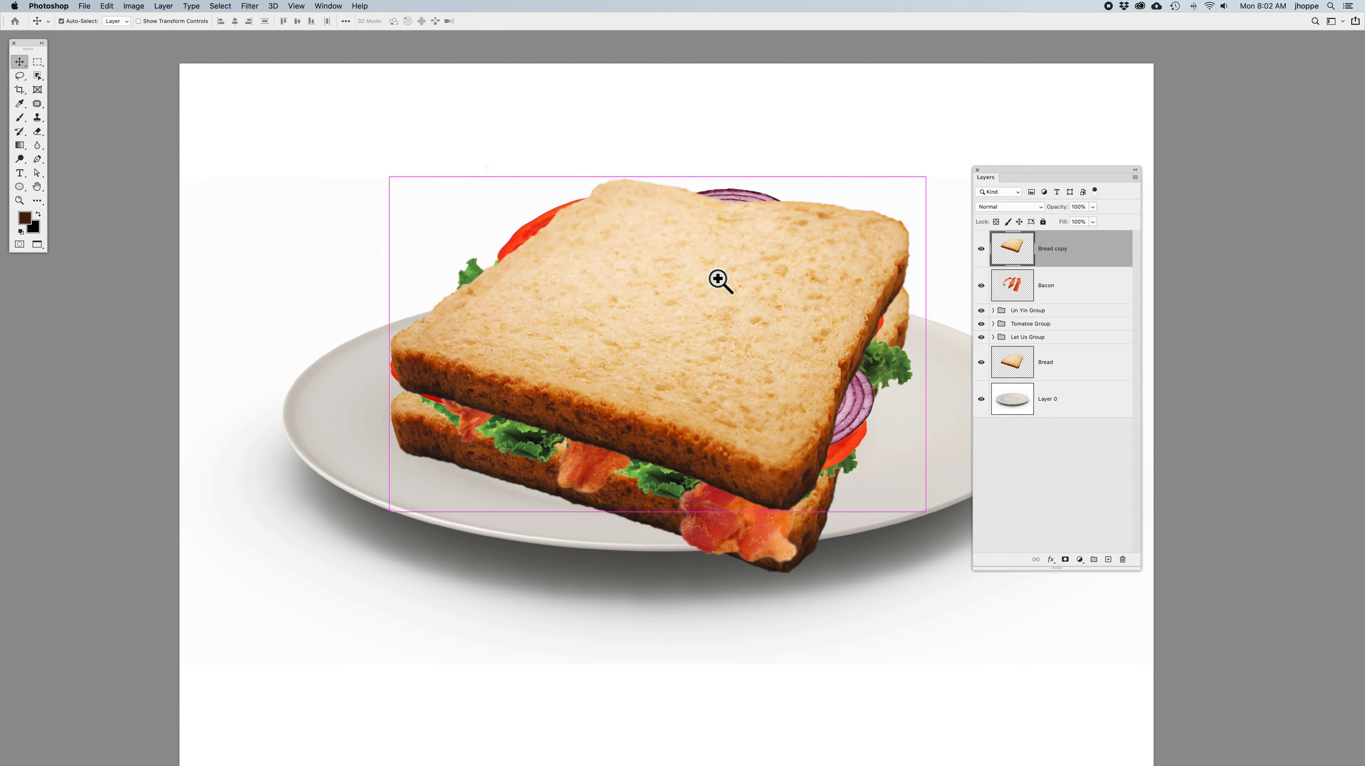
left_click_drag(785, 352, 932, 467)
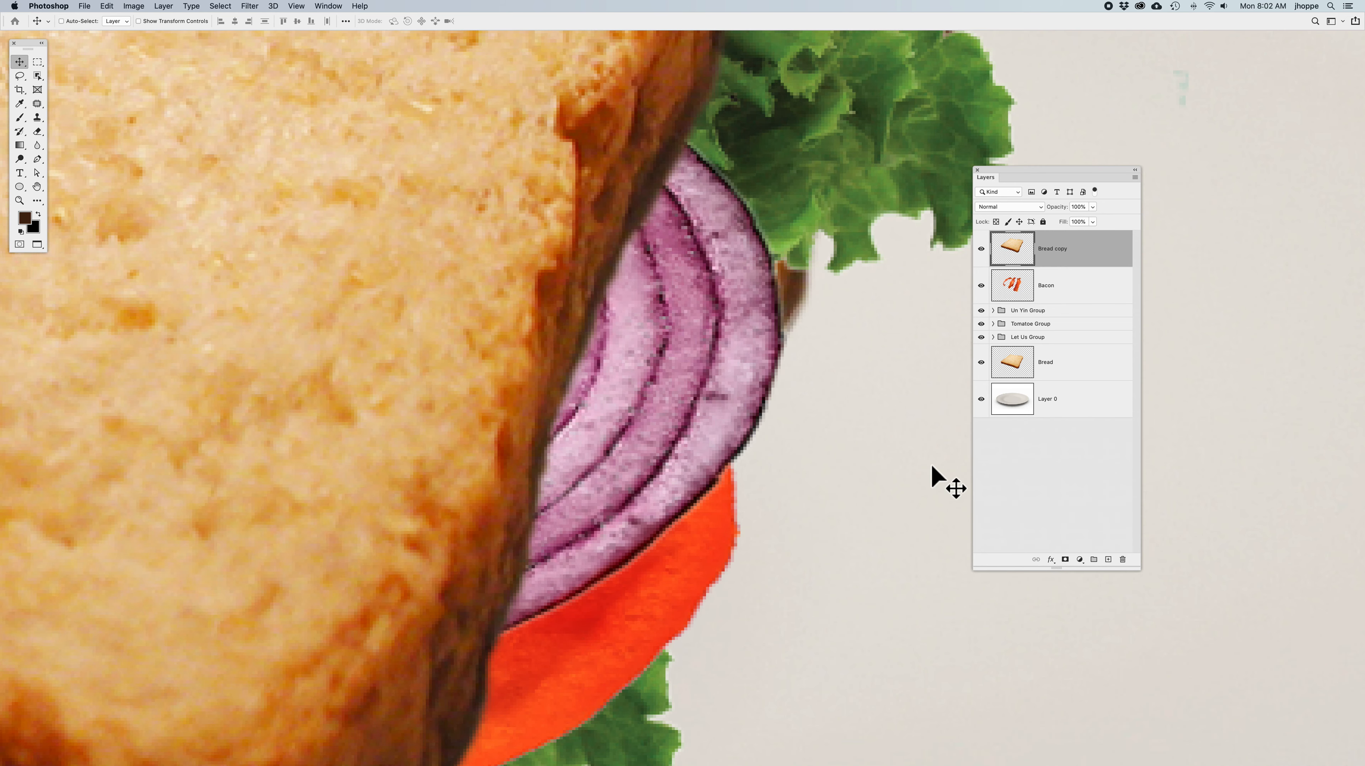
key("super+0")
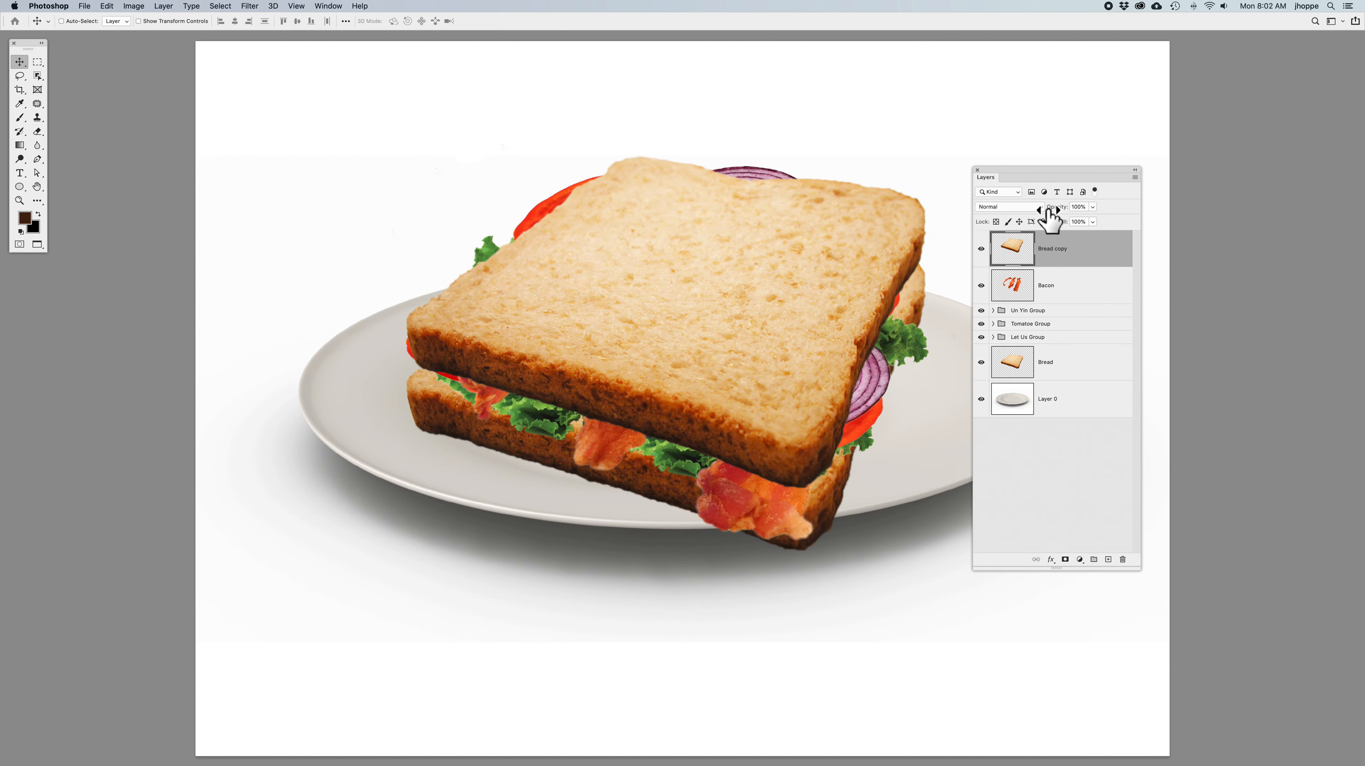
left_click_drag(1042, 169, 1142, 190)
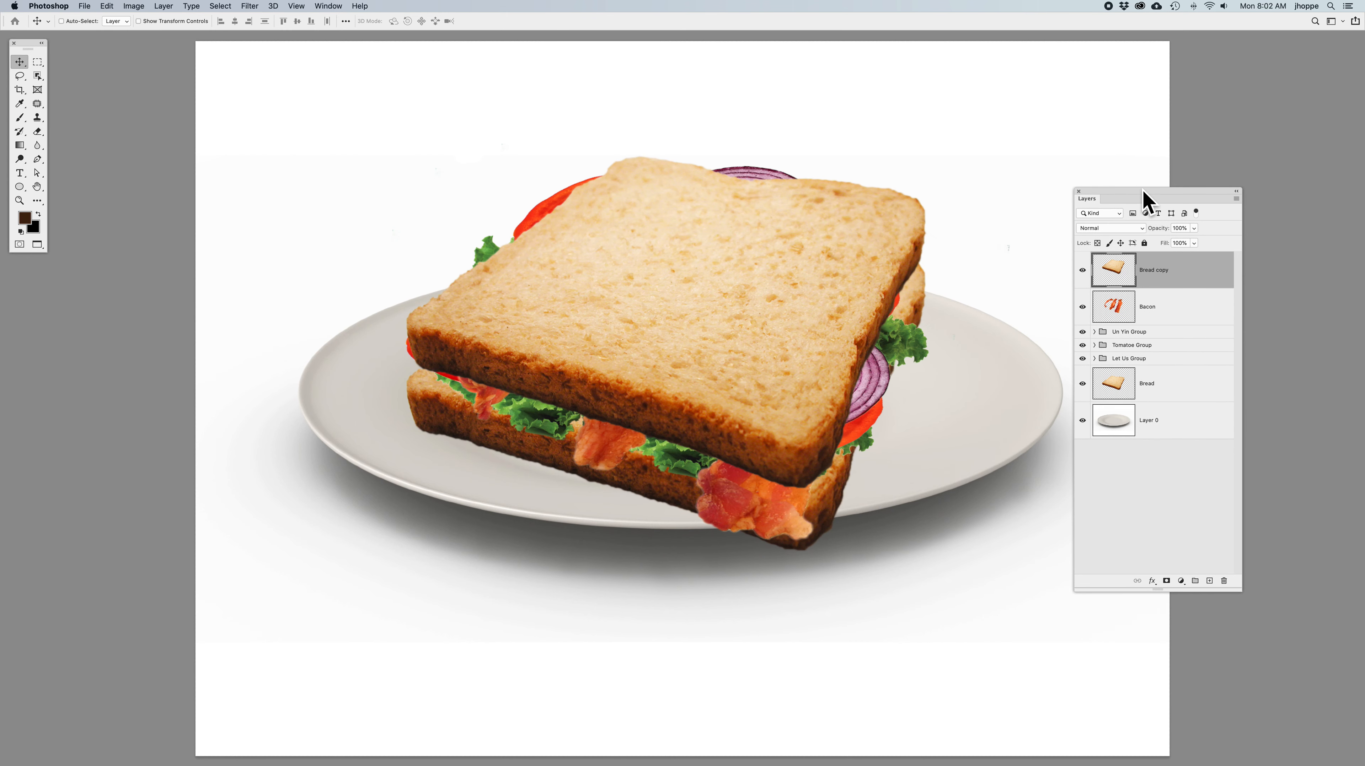